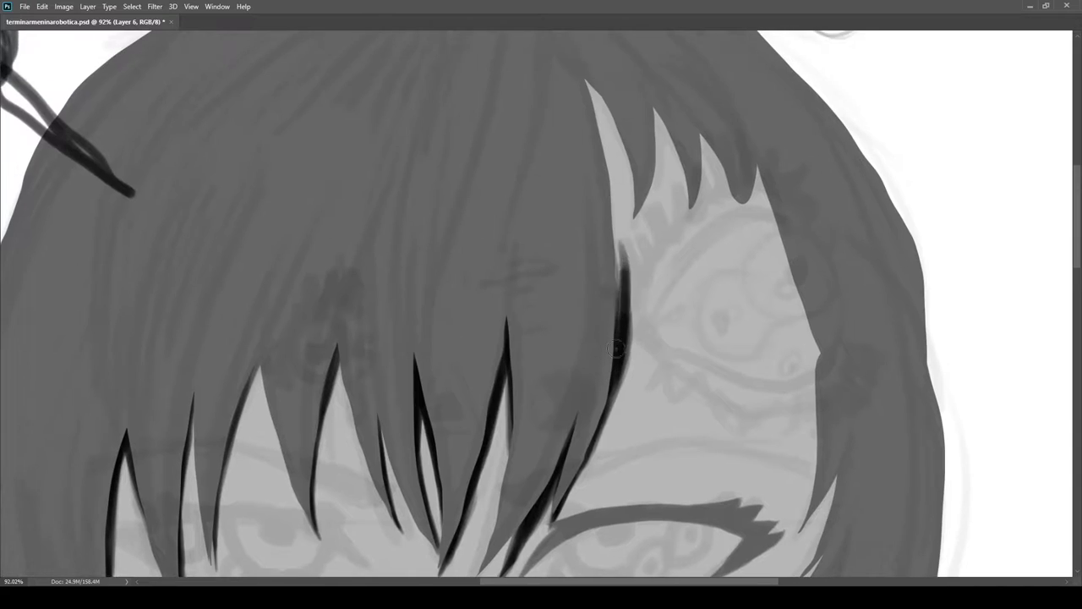
Paint black shadows along the long parted strand and the short locks framing the forehead opening
{"action": "scroll", "coordinate": [617, 244], "scroll_direction": "up", "scroll_amount": 4}
{"action": "left_click_drag", "start_coordinate": [613, 196], "coordinate": [635, 386]}
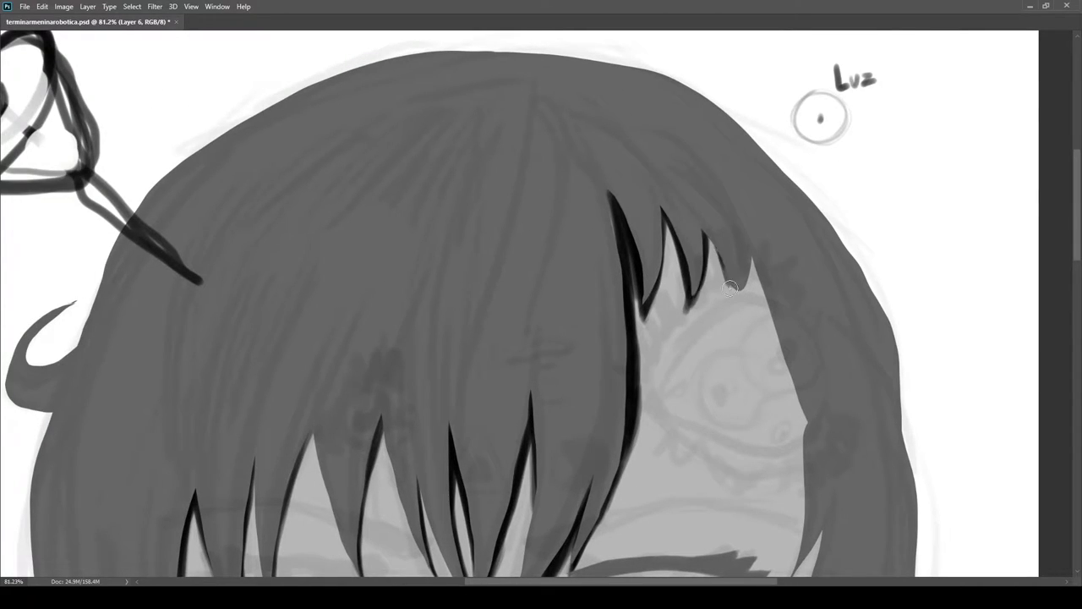
{"action": "left_click_drag", "start_coordinate": [785, 355], "coordinate": [807, 424]}
{"action": "left_click_drag", "start_coordinate": [799, 571], "coordinate": [736, 352]}
Fill the gaps between the side locks beside the right-hand eye with tapered black shadows
{"action": "scroll", "coordinate": [737, 353], "scroll_direction": "up", "scroll_amount": 4}
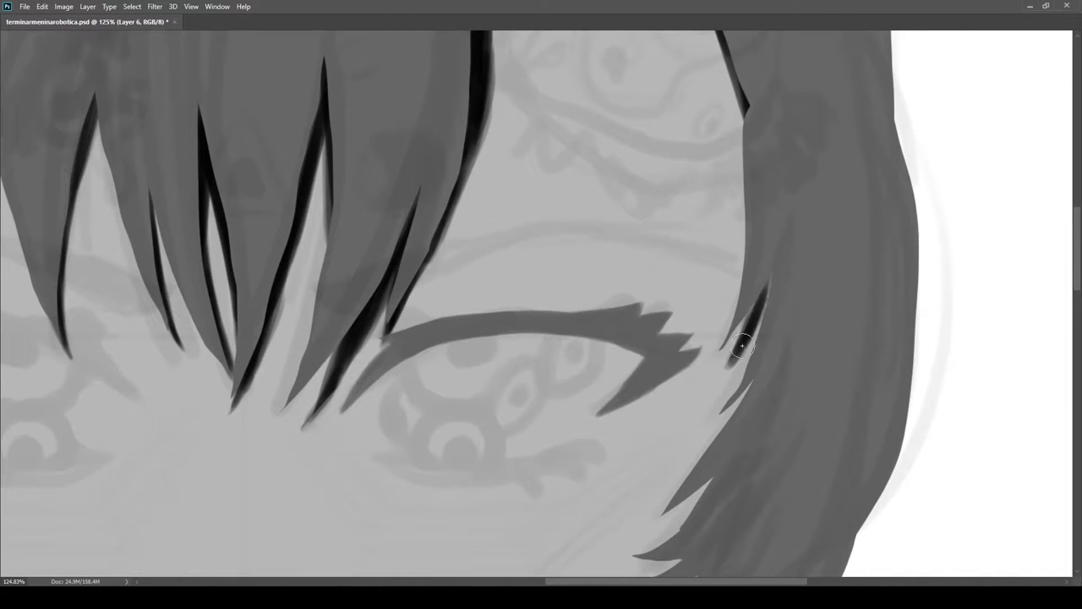
{"action": "scroll", "coordinate": [736, 397], "scroll_direction": "up", "scroll_amount": 3}
{"action": "mouse_move", "coordinate": [752, 358]}
{"action": "left_mouse_down"}
{"action": "mouse_move", "coordinate": [723, 427]}
{"action": "mouse_move", "coordinate": [786, 359]}
{"action": "left_mouse_up"}
{"action": "scroll", "coordinate": [786, 398], "scroll_direction": "down", "scroll_amount": 12}
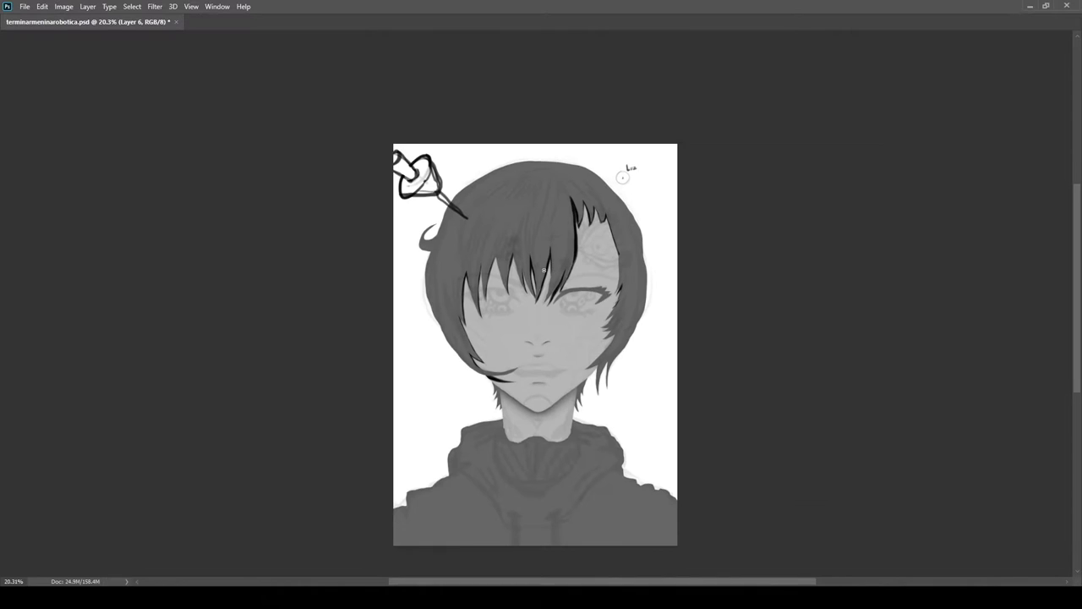
{"action": "left_click_drag", "start_coordinate": [610, 298], "coordinate": [533, 321]}
{"action": "scroll", "coordinate": [536, 321], "scroll_direction": "up", "scroll_amount": 5}
{"action": "left_click_drag", "start_coordinate": [626, 169], "coordinate": [623, 327]}
{"action": "scroll", "coordinate": [621, 330], "scroll_direction": "up", "scroll_amount": 5}
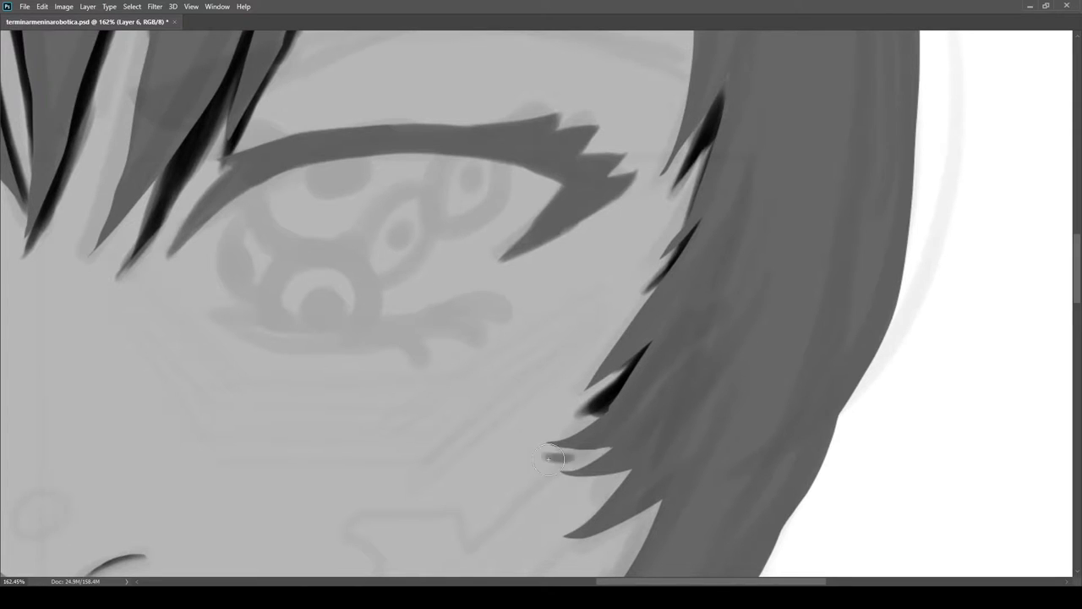
Paint tapered black shadows beneath the short hair spikes over the right cheek
{"action": "scroll", "coordinate": [547, 460], "scroll_direction": "up", "scroll_amount": 3}
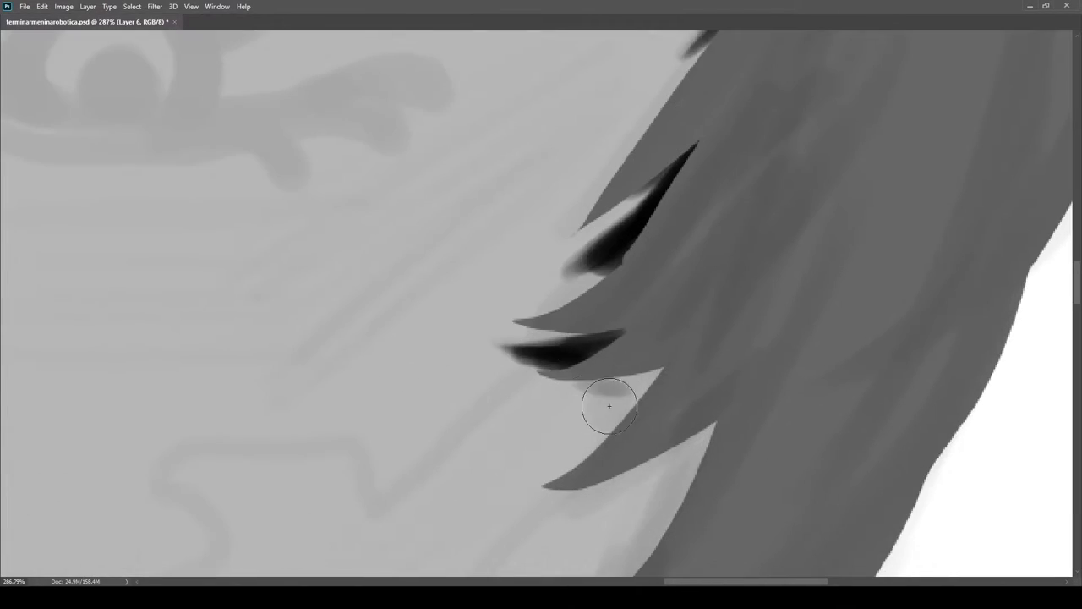
{"action": "left_click_drag", "start_coordinate": [631, 414], "coordinate": [613, 303]}
{"action": "mouse_move", "coordinate": [561, 409]}
{"action": "left_mouse_down"}
{"action": "mouse_move", "coordinate": [674, 334]}
{"action": "mouse_move", "coordinate": [566, 413]}
{"action": "left_mouse_up"}
{"action": "scroll", "coordinate": [576, 395], "scroll_direction": "down", "scroll_amount": 10}
{"action": "scroll", "coordinate": [576, 395], "scroll_direction": "up", "scroll_amount": 3}
Add a black shadow under the pointed hair lock at the right side of the jaw
{"action": "key", "text": "l"}
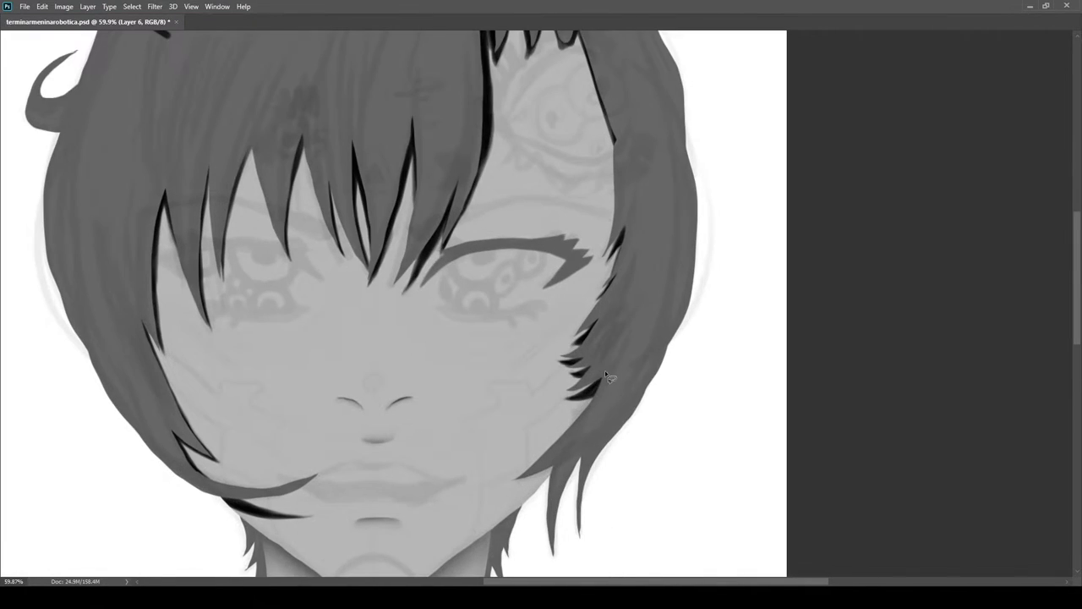
{"action": "key", "text": "Return"}
{"action": "key", "text": "ctrl+d"}
{"action": "scroll", "coordinate": [553, 473], "scroll_direction": "up", "scroll_amount": 4}
{"action": "left_click_drag", "start_coordinate": [573, 479], "coordinate": [628, 318]}
{"action": "scroll", "coordinate": [578, 355], "scroll_direction": "down", "scroll_amount": 6}
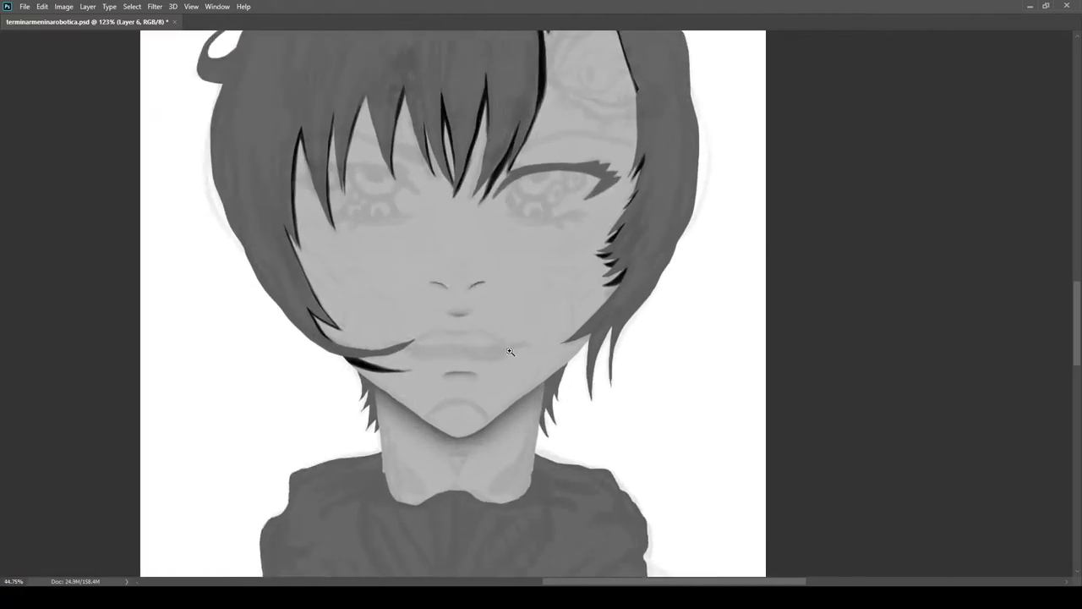
{"action": "scroll", "coordinate": [540, 353], "scroll_direction": "up", "scroll_amount": 4}
{"action": "scroll", "coordinate": [628, 353], "scroll_direction": "up", "scroll_amount": 3}
{"action": "key", "text": "b"}
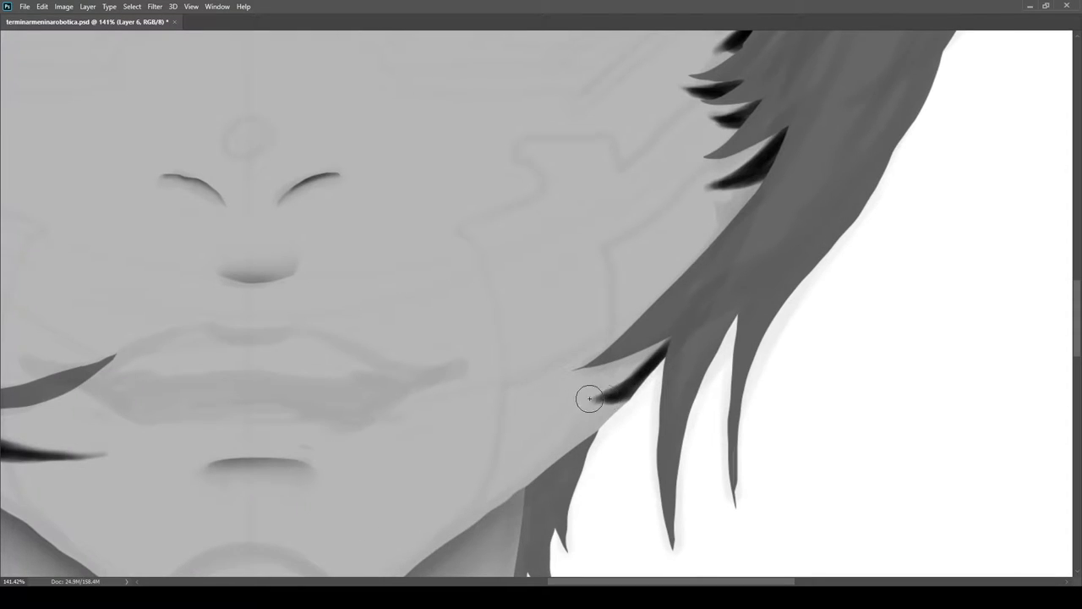
{"action": "scroll", "coordinate": [604, 376], "scroll_direction": "down", "scroll_amount": 8}
{"action": "left_click_drag", "start_coordinate": [584, 377], "coordinate": [568, 409]}
Create a new layer and brush soft shading along the right jawline below the hair
{"action": "key", "text": "ctrl+shift+n"}
{"action": "mouse_move", "coordinate": [659, 323]}
{"action": "left_mouse_down"}
{"action": "mouse_move", "coordinate": [657, 256]}
{"action": "mouse_move", "coordinate": [630, 327]}
{"action": "left_mouse_up"}
{"action": "scroll", "coordinate": [567, 355], "scroll_direction": "up", "scroll_amount": 6}
{"action": "left_click", "coordinate": [1035, 479], "text": "alt"}
{"action": "left_click_drag", "start_coordinate": [720, 243], "coordinate": [499, 423]}
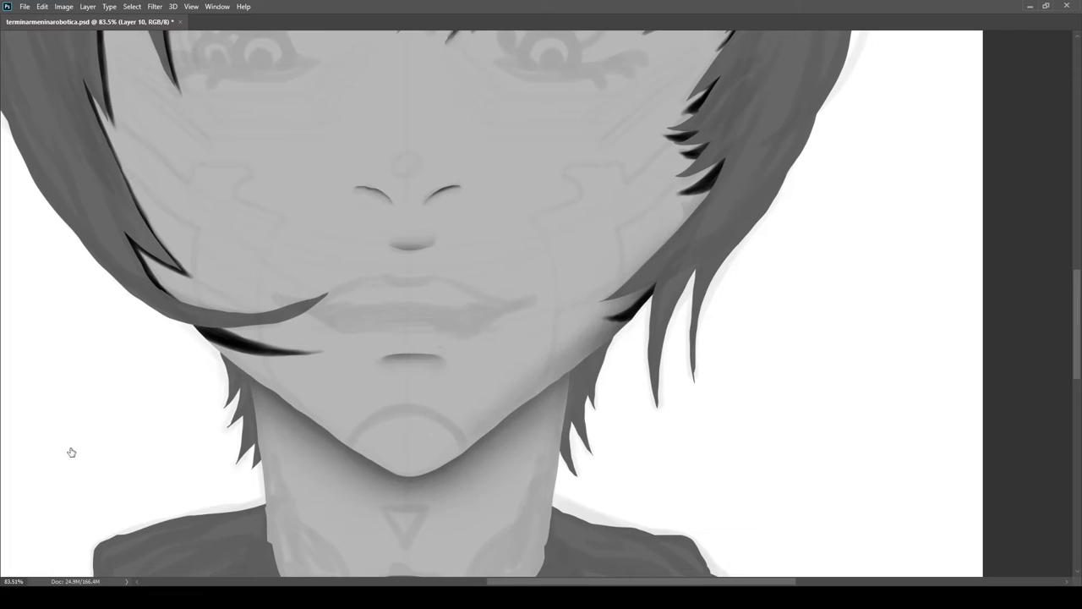
{"action": "scroll", "coordinate": [664, 279], "scroll_direction": "down", "scroll_amount": 6}
{"action": "mouse_move", "coordinate": [686, 207]}
{"action": "left_mouse_down"}
{"action": "mouse_move", "coordinate": [667, 282]}
{"action": "mouse_move", "coordinate": [686, 294]}
{"action": "mouse_move", "coordinate": [689, 225]}
{"action": "left_mouse_up"}
Enlarge the soft brush and shade the face's outer edges where the side hair meets the skin
{"action": "scroll", "coordinate": [667, 245], "scroll_direction": "down", "scroll_amount": 3}
{"action": "scroll", "coordinate": [444, 423], "scroll_direction": "up", "scroll_amount": 3}
{"action": "key", "text": "bracketright"}
{"action": "key", "text": "bracketright"}
{"action": "left_click_drag", "start_coordinate": [466, 494], "coordinate": [432, 425]}
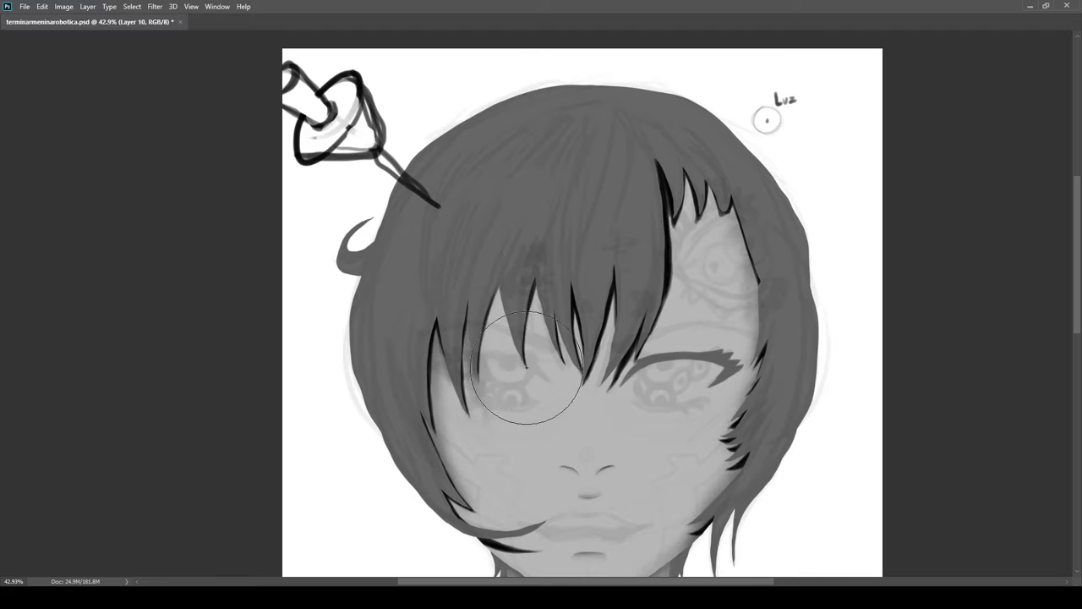
{"action": "mouse_move", "coordinate": [495, 368]}
{"action": "left_mouse_down"}
{"action": "mouse_move", "coordinate": [546, 375]}
{"action": "mouse_move", "coordinate": [517, 380]}
{"action": "left_mouse_up"}
{"action": "key", "text": "ctrl+z"}
Enlarge the brush considerably for broad, soft shading
{"action": "key", "text": "bracketright"}
{"action": "key", "text": "bracketright"}
{"action": "key", "text": "bracketright"}
{"action": "key", "text": "bracketright"}
{"action": "key", "text": "c"}
{"action": "left_click", "coordinate": [558, 410]}
{"action": "scroll", "coordinate": [558, 219], "scroll_direction": "down", "scroll_amount": 3}
{"action": "key", "text": "Escape"}
Paint a heavy black cast shadow on the neck below the chin, leaving a lit strip on the left
{"action": "key", "text": "b"}
{"action": "left_click_drag", "start_coordinate": [573, 348], "coordinate": [548, 364]}
{"action": "left_click_drag", "start_coordinate": [435, 308], "coordinate": [486, 314]}
{"action": "left_click", "coordinate": [487, 315], "text": "ctrl"}
{"action": "mouse_move", "coordinate": [627, 329]}
{"action": "left_mouse_down"}
{"action": "mouse_move", "coordinate": [588, 316]}
{"action": "mouse_move", "coordinate": [563, 245]}
{"action": "left_mouse_up"}
{"action": "key", "text": "e"}
{"action": "key", "text": "b"}
{"action": "left_click_drag", "start_coordinate": [645, 265], "coordinate": [679, 267]}
{"action": "scroll", "coordinate": [566, 338], "scroll_direction": "down", "scroll_amount": 3}
{"action": "scroll", "coordinate": [560, 336], "scroll_direction": "up", "scroll_amount": 4}
{"action": "mouse_move", "coordinate": [626, 412]}
{"action": "left_mouse_down"}
{"action": "mouse_move", "coordinate": [704, 343]}
{"action": "mouse_move", "coordinate": [605, 417]}
{"action": "mouse_move", "coordinate": [603, 404]}
{"action": "mouse_move", "coordinate": [581, 395]}
{"action": "mouse_move", "coordinate": [702, 367]}
{"action": "mouse_move", "coordinate": [666, 424]}
{"action": "mouse_move", "coordinate": [689, 466]}
{"action": "mouse_move", "coordinate": [711, 409]}
{"action": "mouse_move", "coordinate": [598, 463]}
{"action": "mouse_move", "coordinate": [566, 464]}
{"action": "mouse_move", "coordinate": [569, 428]}
{"action": "mouse_move", "coordinate": [552, 402]}
{"action": "left_mouse_up"}
{"action": "scroll", "coordinate": [562, 429], "scroll_direction": "down", "scroll_amount": 2}
{"action": "scroll", "coordinate": [552, 402], "scroll_direction": "up", "scroll_amount": 4}
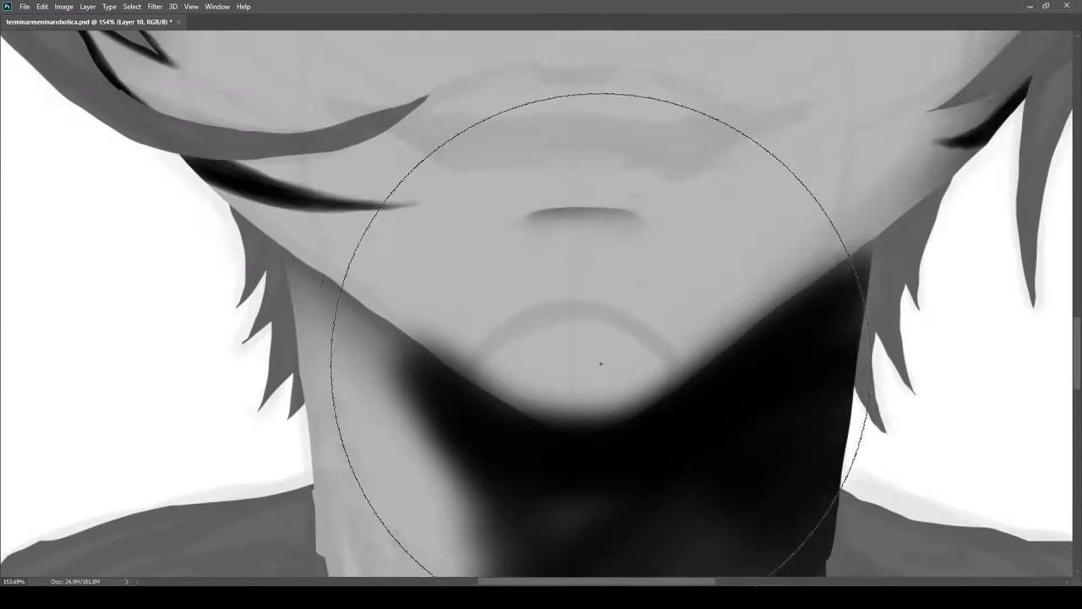
Darken the right cheek with a broad soft shadow beside the hair spikes
{"action": "scroll", "coordinate": [578, 375], "scroll_direction": "down", "scroll_amount": 4}
{"action": "scroll", "coordinate": [652, 199], "scroll_direction": "up", "scroll_amount": 4}
{"action": "scroll", "coordinate": [653, 199], "scroll_direction": "down", "scroll_amount": 3}
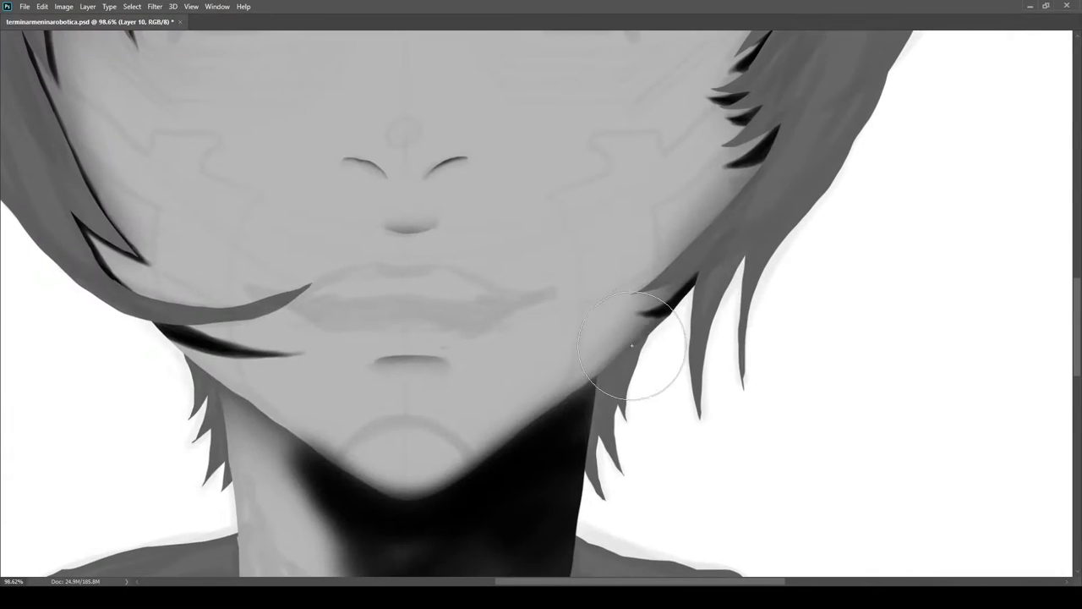
{"action": "scroll", "coordinate": [623, 388], "scroll_direction": "down", "scroll_amount": 2}
{"action": "left_click_drag", "start_coordinate": [624, 397], "coordinate": [633, 353]}
{"action": "scroll", "coordinate": [580, 387], "scroll_direction": "down", "scroll_amount": 2}
{"action": "scroll", "coordinate": [575, 381], "scroll_direction": "up", "scroll_amount": 4}
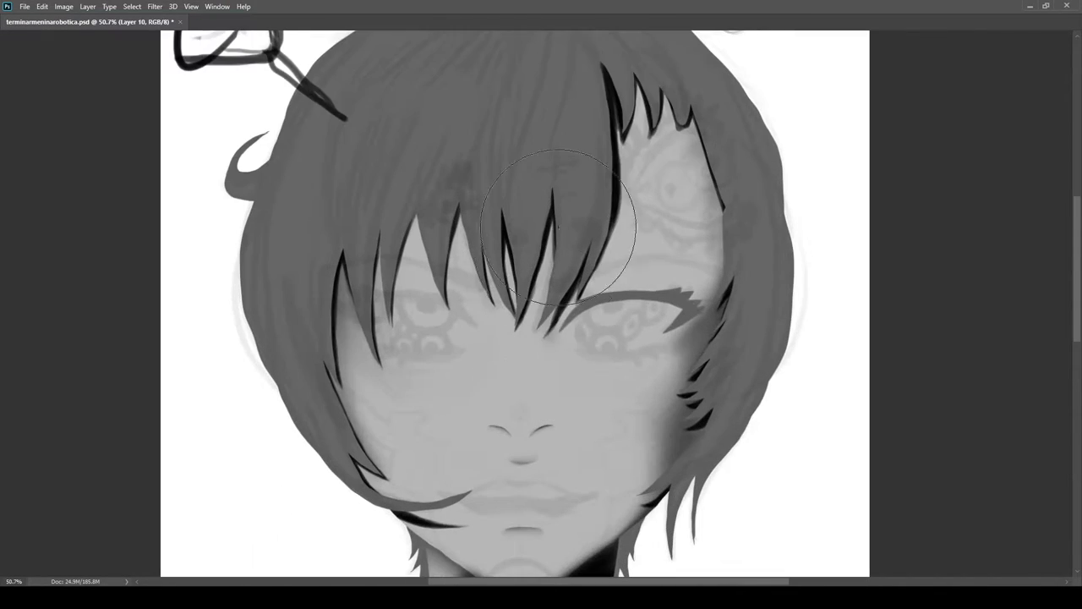
Add a soft shadow between the nose bridge and the inner corner of the right-hand eye
{"action": "mouse_move", "coordinate": [552, 334]}
{"action": "left_mouse_down"}
{"action": "mouse_move", "coordinate": [567, 354]}
{"action": "mouse_move", "coordinate": [562, 312]}
{"action": "left_mouse_up"}
{"action": "scroll", "coordinate": [572, 344], "scroll_direction": "down", "scroll_amount": 2}
{"action": "key", "text": "e"}
{"action": "scroll", "coordinate": [577, 345], "scroll_direction": "down", "scroll_amount": 2}
{"action": "scroll", "coordinate": [524, 313], "scroll_direction": "up", "scroll_amount": 2}
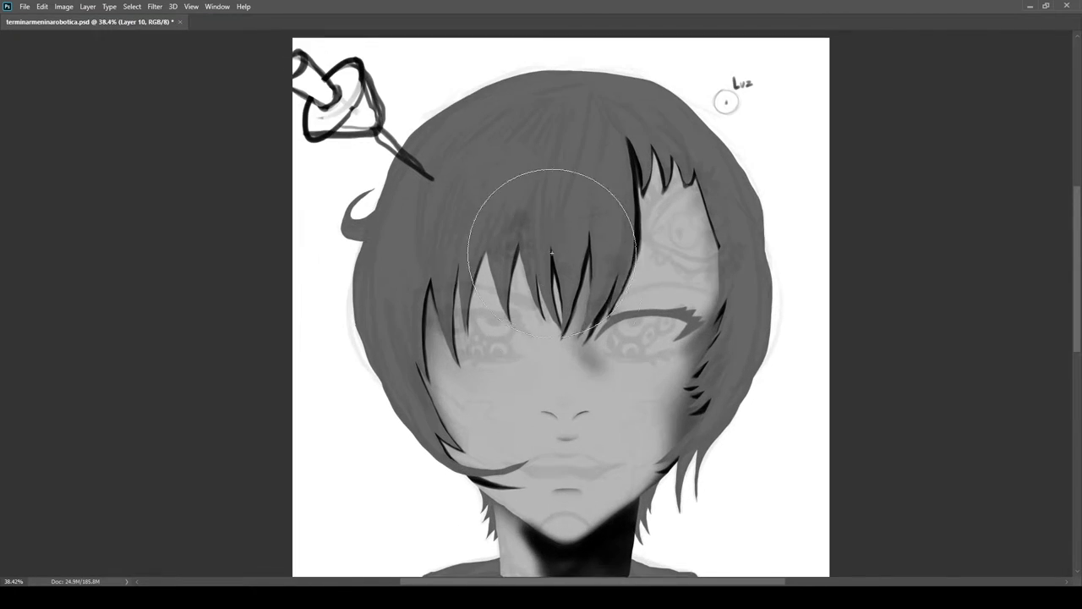
{"action": "scroll", "coordinate": [560, 240], "scroll_direction": "down", "scroll_amount": 3}
{"action": "scroll", "coordinate": [497, 442], "scroll_direction": "up", "scroll_amount": 2}
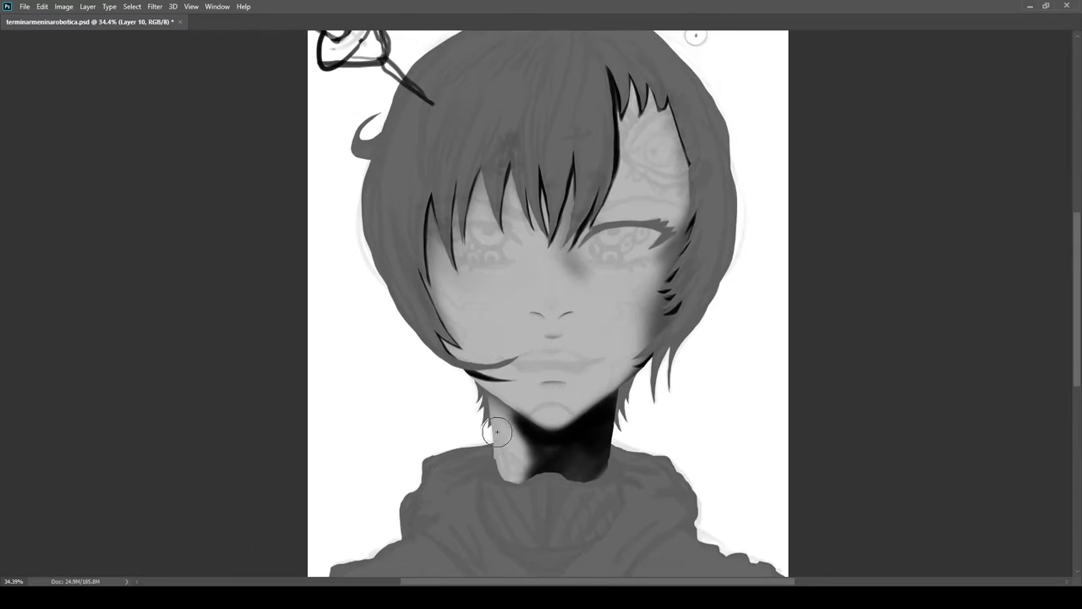
Extend the neck shadow along the collar and the neck's left edge, surrounding the lit patch
{"action": "left_click_drag", "start_coordinate": [624, 475], "coordinate": [670, 474]}
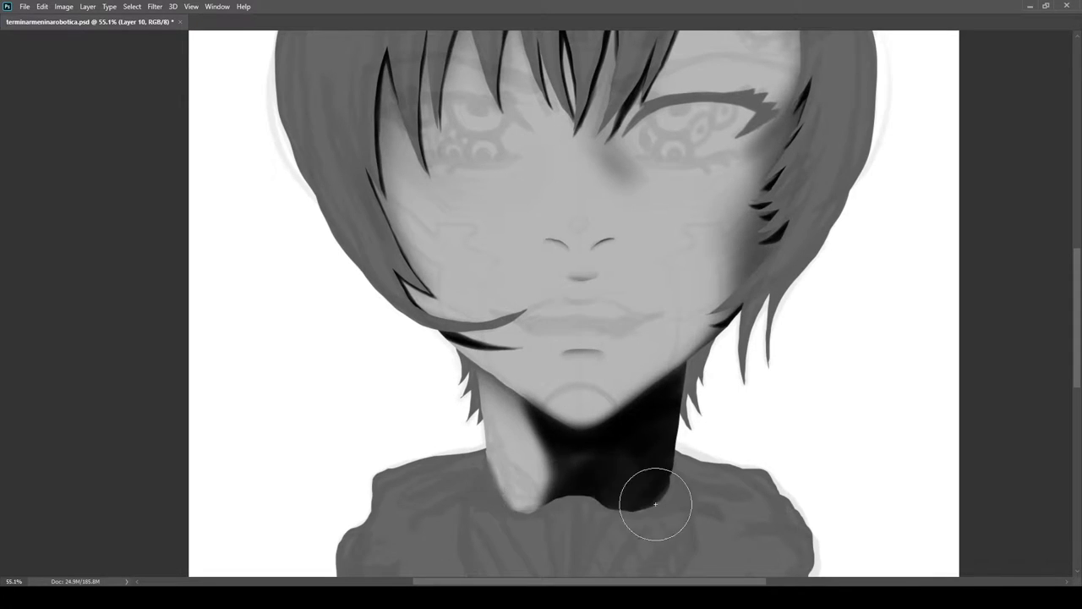
{"action": "scroll", "coordinate": [490, 411], "scroll_direction": "up", "scroll_amount": 1}
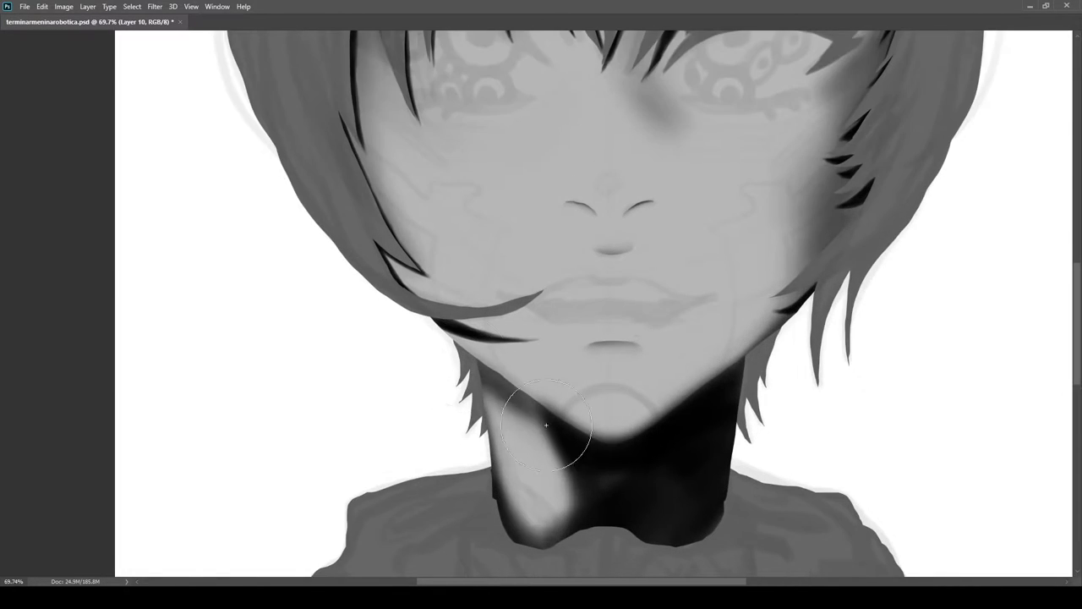
{"action": "left_click_drag", "start_coordinate": [484, 376], "coordinate": [338, 389]}
{"action": "left_click_drag", "start_coordinate": [499, 405], "coordinate": [606, 426]}
{"action": "scroll", "coordinate": [607, 426], "scroll_direction": "up", "scroll_amount": 2}
{"action": "scroll", "coordinate": [599, 381], "scroll_direction": "down", "scroll_amount": 4}
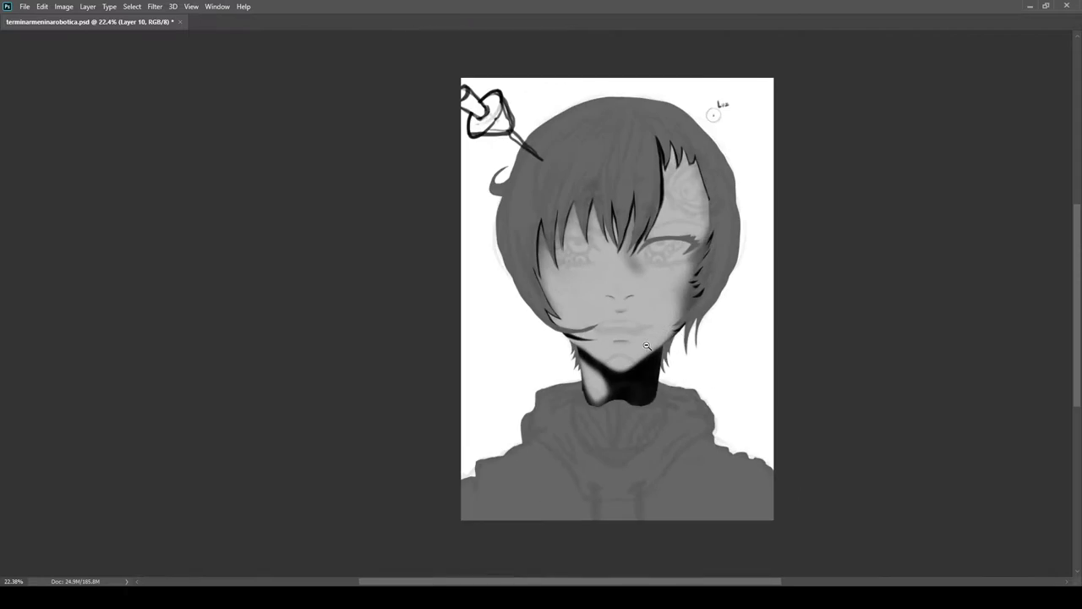
Shade the underside of the nose around both nostrils, making its right side darker
{"action": "scroll", "coordinate": [556, 399], "scroll_direction": "up", "scroll_amount": 1}
{"action": "scroll", "coordinate": [540, 378], "scroll_direction": "up", "scroll_amount": 5}
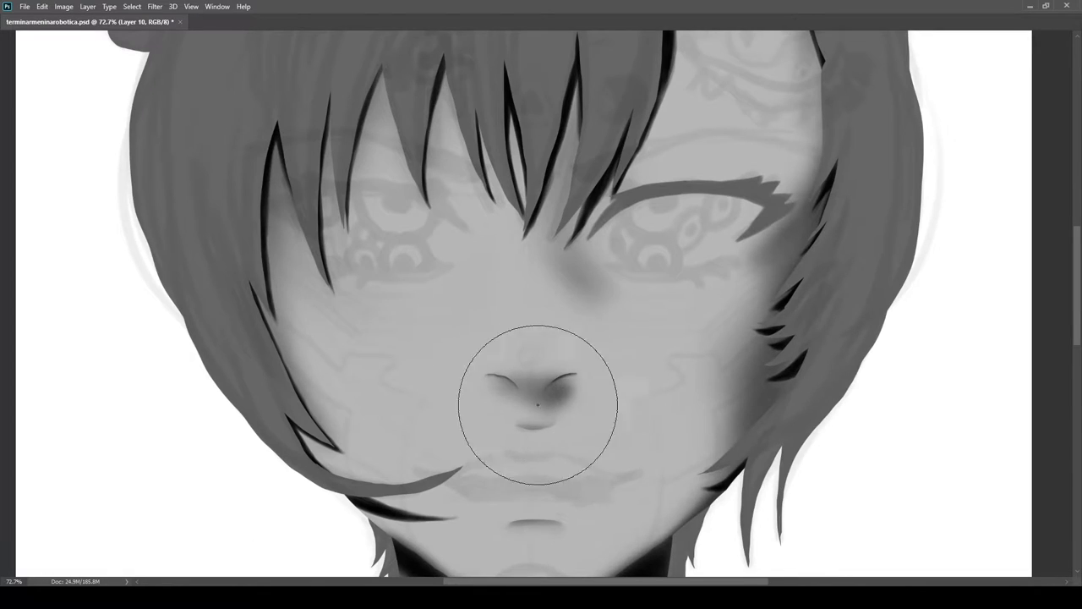
{"action": "scroll", "coordinate": [540, 392], "scroll_direction": "up", "scroll_amount": 2}
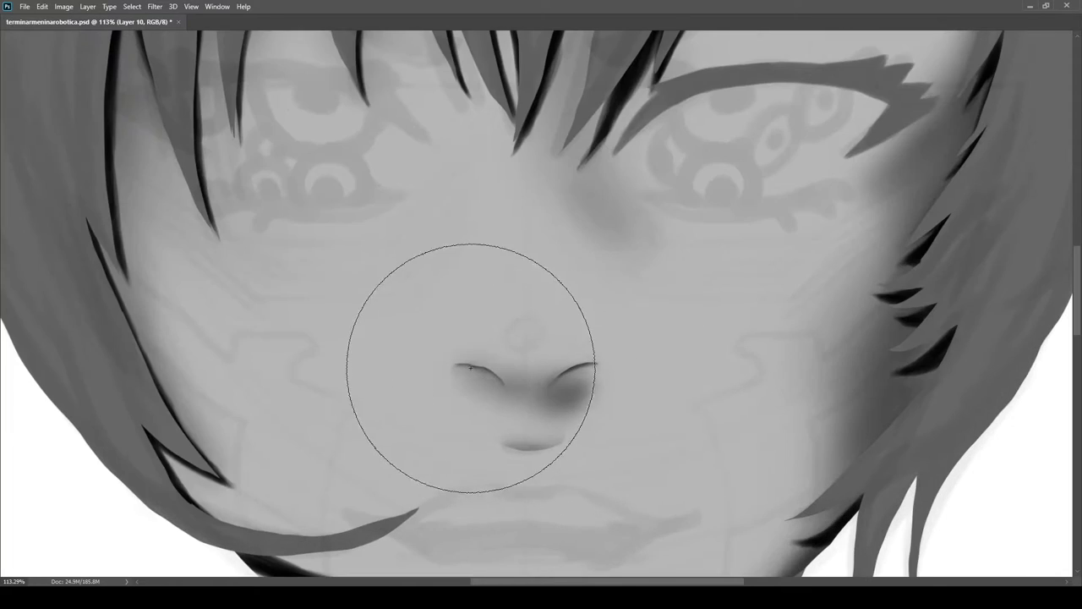
{"action": "key", "text": "b"}
{"action": "key", "text": "e"}
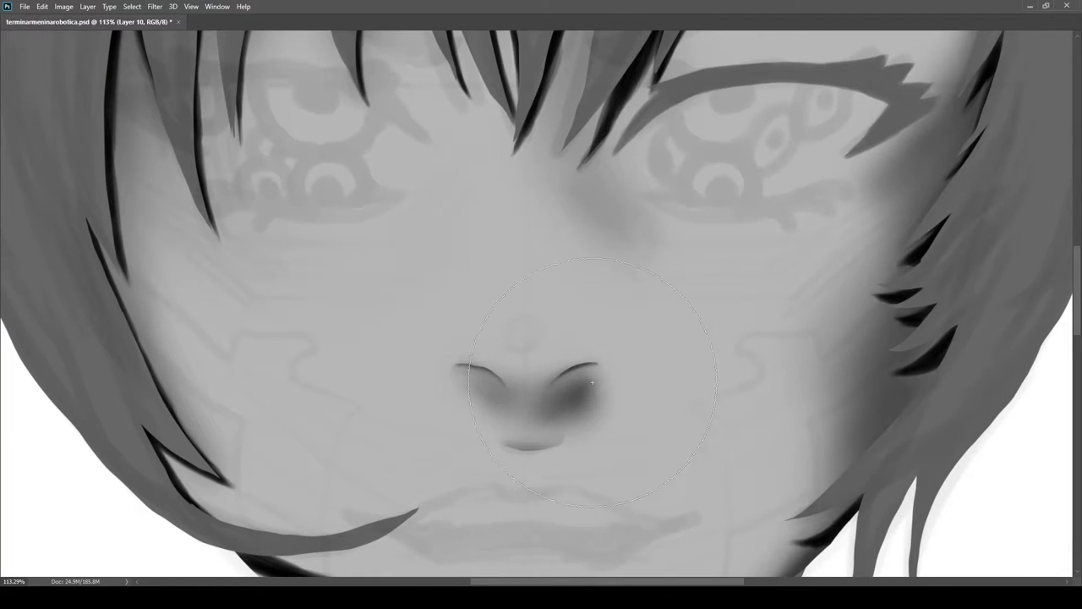
{"action": "key", "text": "e"}
{"action": "key", "text": "b"}
{"action": "left_click_drag", "start_coordinate": [517, 397], "coordinate": [616, 417]}
Brush soft shading onto the exposed forehead beneath the parted hair
{"action": "scroll", "coordinate": [562, 371], "scroll_direction": "down", "scroll_amount": 5}
{"action": "mouse_move", "coordinate": [490, 292]}
{"action": "left_mouse_down"}
{"action": "mouse_move", "coordinate": [569, 370]}
{"action": "mouse_move", "coordinate": [576, 416]}
{"action": "left_mouse_up"}
{"action": "left_click_drag", "start_coordinate": [438, 397], "coordinate": [456, 457]}
{"action": "mouse_move", "coordinate": [650, 275]}
{"action": "left_mouse_down"}
{"action": "mouse_move", "coordinate": [622, 292]}
{"action": "mouse_move", "coordinate": [651, 313]}
{"action": "left_mouse_up"}
{"action": "scroll", "coordinate": [656, 360], "scroll_direction": "down", "scroll_amount": 1}
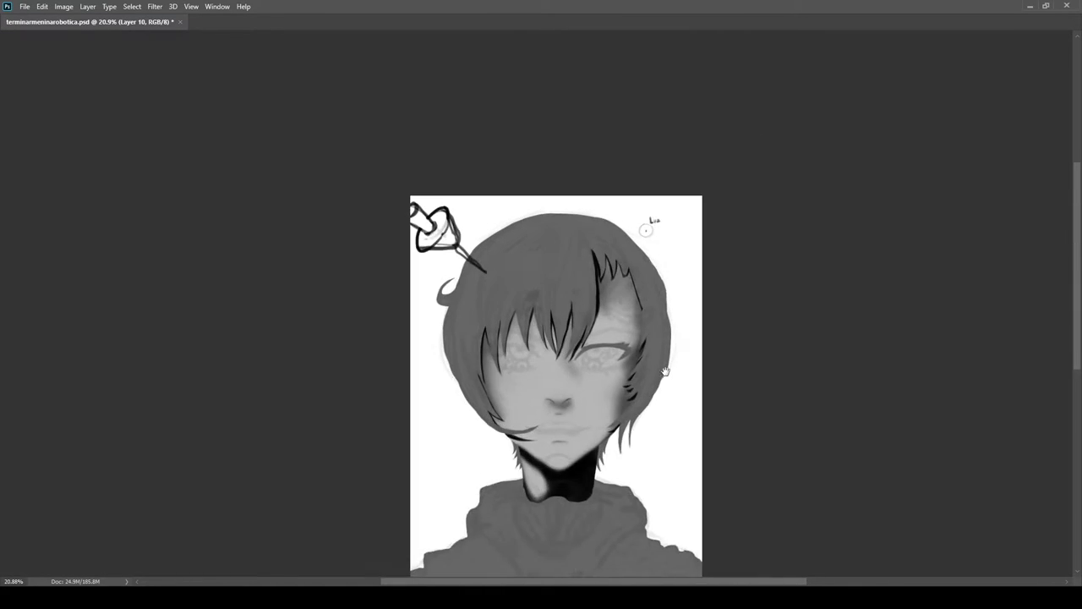
Deepen the forehead shading and add a soft shadow above the right-hand eye with an enlarged brush
{"action": "scroll", "coordinate": [658, 364], "scroll_direction": "up", "scroll_amount": 3}
{"action": "key", "text": "e"}
{"action": "key", "text": "bracketright"}
{"action": "key", "text": "bracketright"}
{"action": "key", "text": "bracketright"}
{"action": "key", "text": "bracketright"}
{"action": "key", "text": "bracketright"}
{"action": "key", "text": "bracketright"}
{"action": "key", "text": "bracketright"}
{"action": "key", "text": "bracketright"}
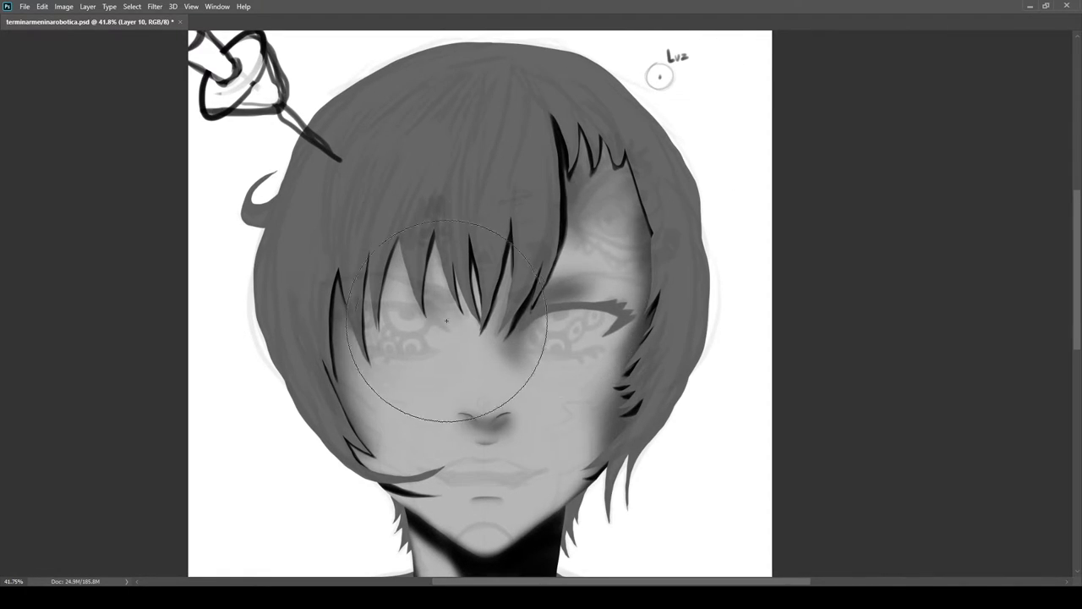
Shade the left-hand eye socket beneath the fringe and beside the nose bridge
{"action": "scroll", "coordinate": [461, 304], "scroll_direction": "down", "scroll_amount": 2}
{"action": "scroll", "coordinate": [456, 302], "scroll_direction": "up", "scroll_amount": 2}
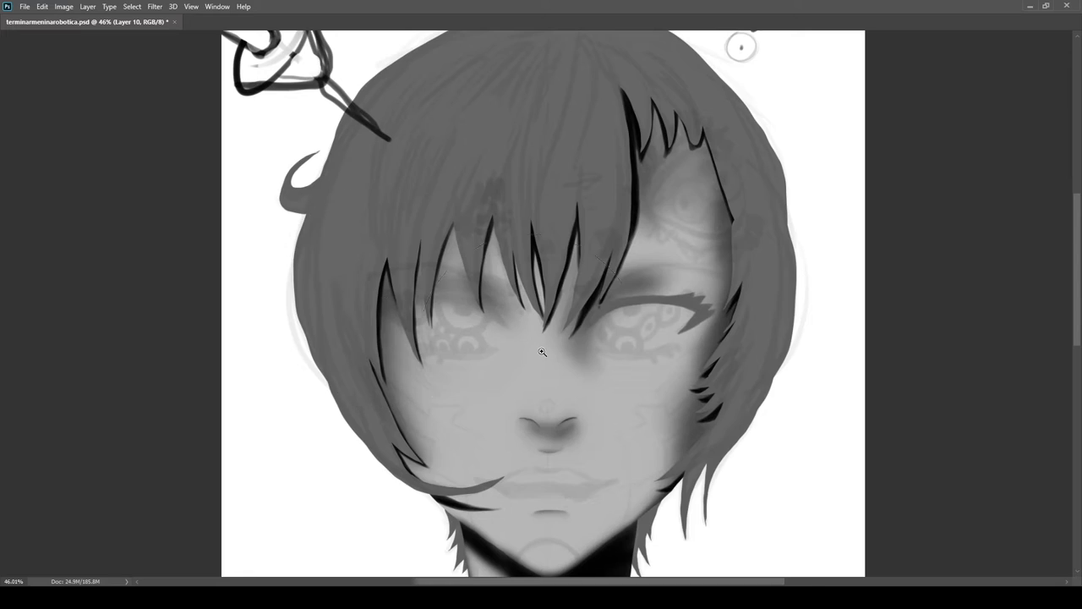
{"action": "scroll", "coordinate": [536, 348], "scroll_direction": "down", "scroll_amount": 3}
{"action": "scroll", "coordinate": [535, 446], "scroll_direction": "up", "scroll_amount": 1}
{"action": "scroll", "coordinate": [567, 237], "scroll_direction": "up", "scroll_amount": 2}
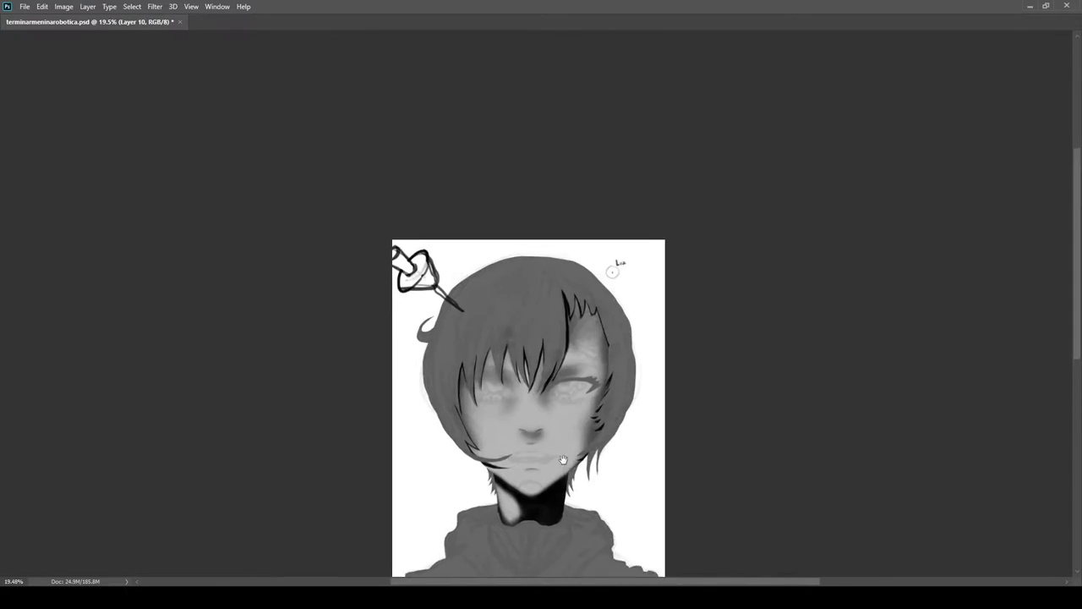
Lighten the black strand shadows on Layer 6 to a translucent dark grey
{"action": "scroll", "coordinate": [964, 490], "scroll_direction": "down", "scroll_amount": 2}
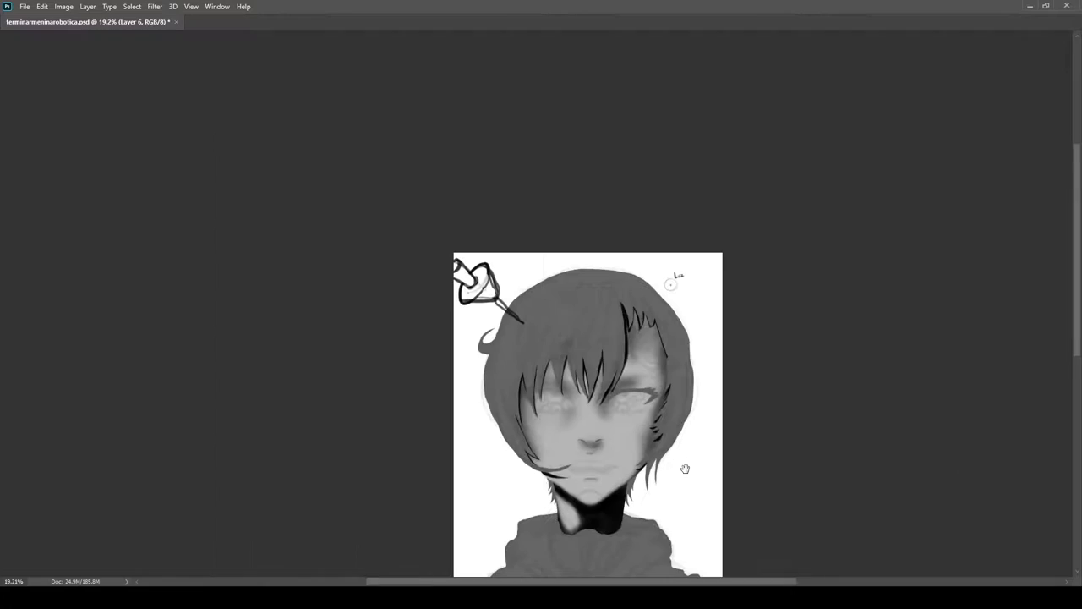
{"action": "scroll", "coordinate": [978, 403], "scroll_direction": "up", "scroll_amount": 2}
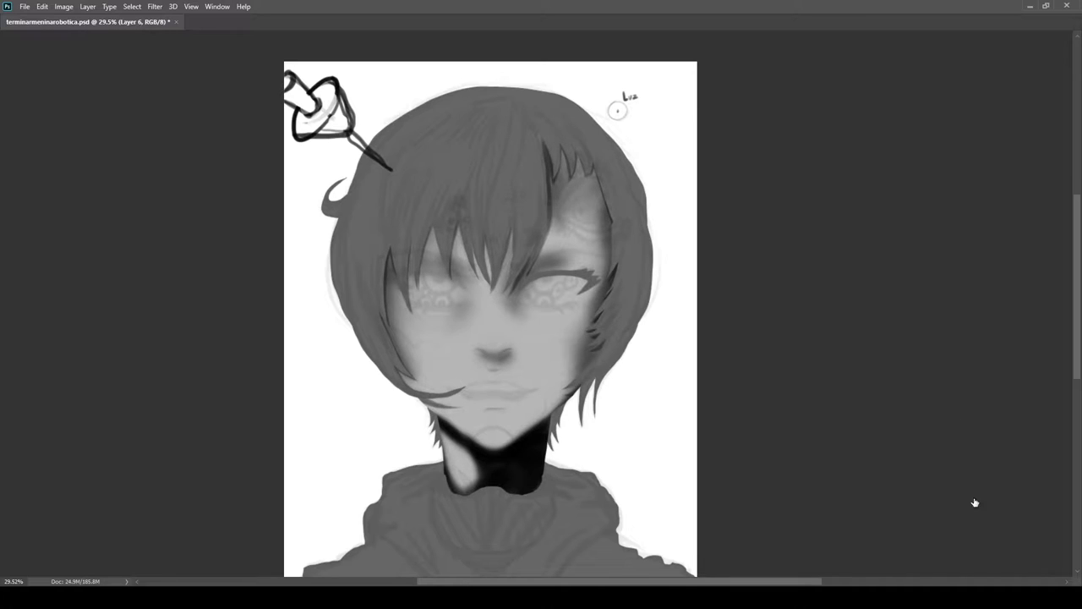
{"action": "left_click", "coordinate": [984, 473]}
{"action": "scroll", "coordinate": [547, 183], "scroll_direction": "up", "scroll_amount": 4}
{"action": "left_click", "coordinate": [894, 481]}
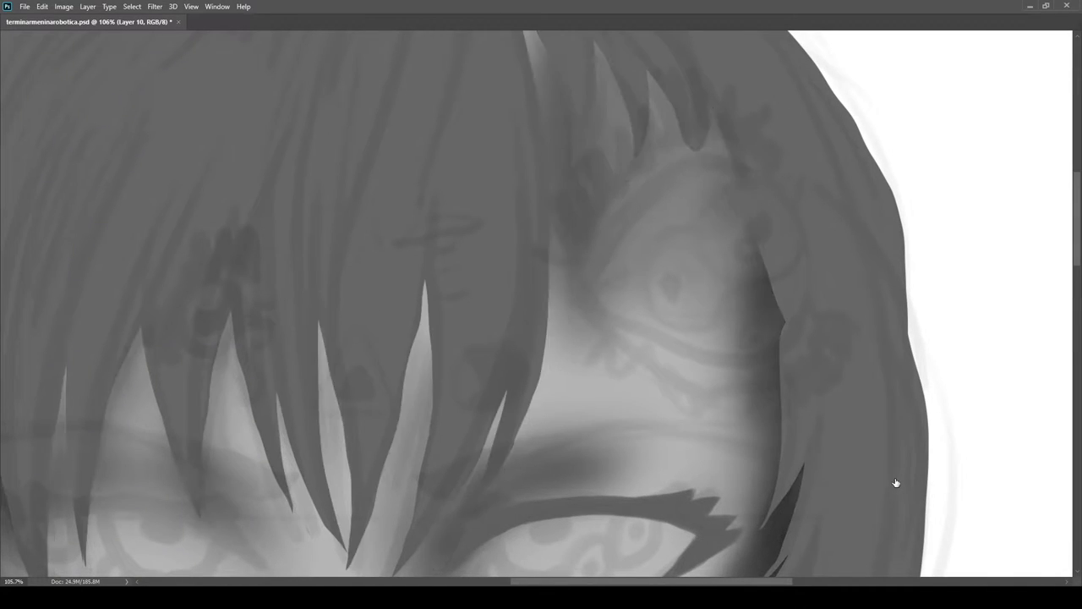
{"action": "left_click", "coordinate": [894, 481]}
{"action": "left_click", "coordinate": [946, 488]}
Retouch the Layer 6 shadows along the fringe tips, the parted strand and the forehead locks
{"action": "scroll", "coordinate": [435, 363], "scroll_direction": "up", "scroll_amount": 1}
{"action": "left_click_drag", "start_coordinate": [410, 379], "coordinate": [424, 257]}
{"action": "left_click_drag", "start_coordinate": [305, 322], "coordinate": [360, 266]}
{"action": "left_click_drag", "start_coordinate": [541, 410], "coordinate": [570, 357]}
{"action": "left_click_drag", "start_coordinate": [608, 263], "coordinate": [587, 493]}
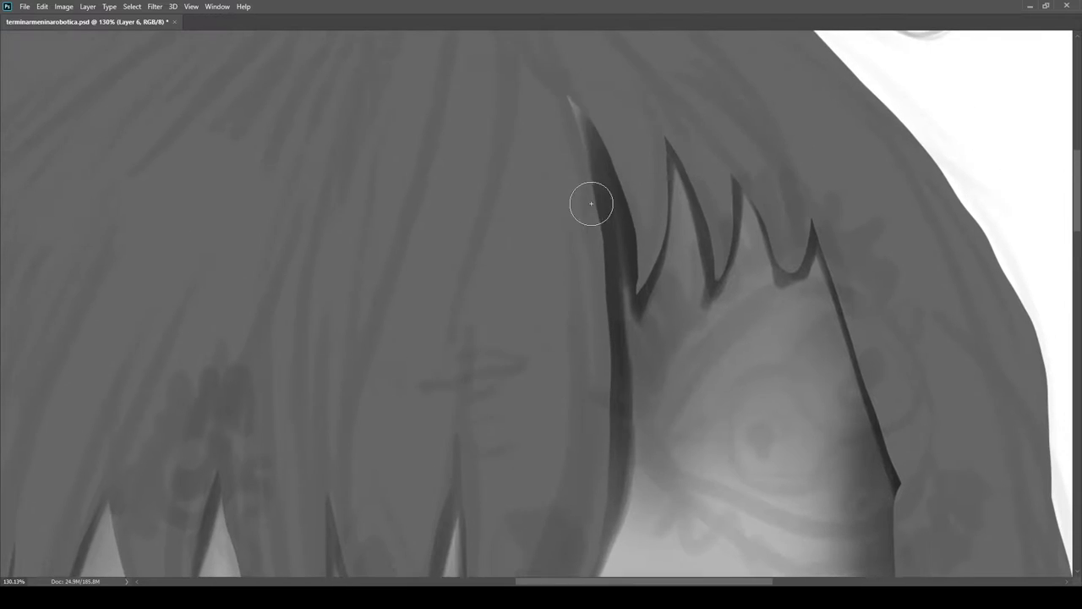
{"action": "mouse_move", "coordinate": [663, 293]}
{"action": "left_mouse_down"}
{"action": "mouse_move", "coordinate": [744, 278]}
{"action": "mouse_move", "coordinate": [647, 283]}
{"action": "left_mouse_up"}
{"action": "mouse_move", "coordinate": [331, 462]}
{"action": "left_mouse_down"}
{"action": "mouse_move", "coordinate": [487, 239]}
{"action": "mouse_move", "coordinate": [543, 258]}
{"action": "left_mouse_up"}
{"action": "left_click_drag", "start_coordinate": [283, 341], "coordinate": [366, 235]}
{"action": "left_click_drag", "start_coordinate": [419, 306], "coordinate": [296, 310]}
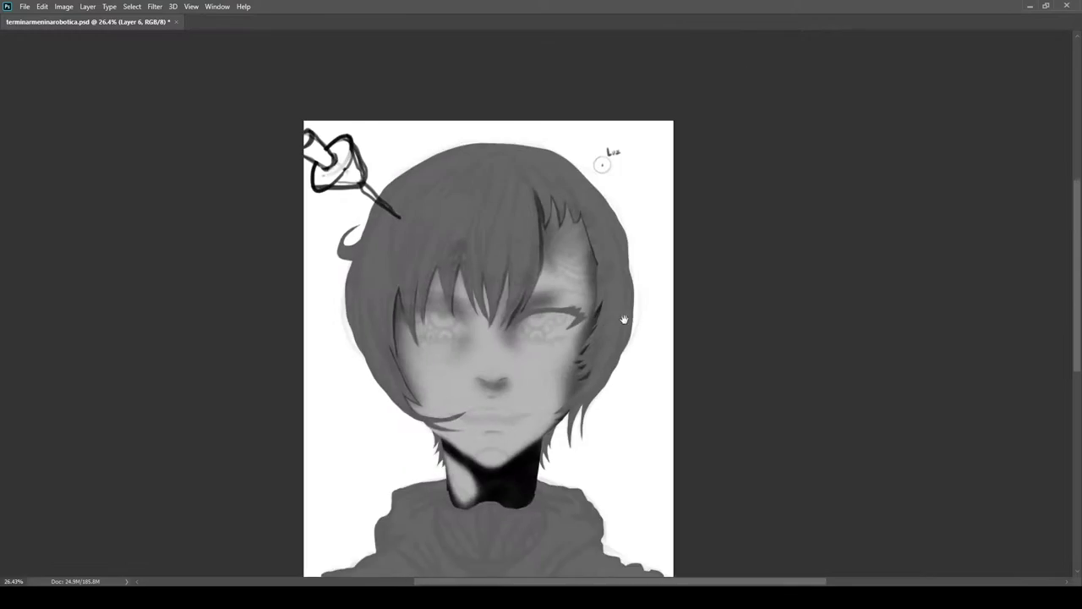
{"action": "left_click_drag", "start_coordinate": [614, 316], "coordinate": [486, 306]}
Add a new layer and darken the inner edge of the hair curl with a textured brush
{"action": "scroll", "coordinate": [566, 313], "scroll_direction": "down", "scroll_amount": 8}
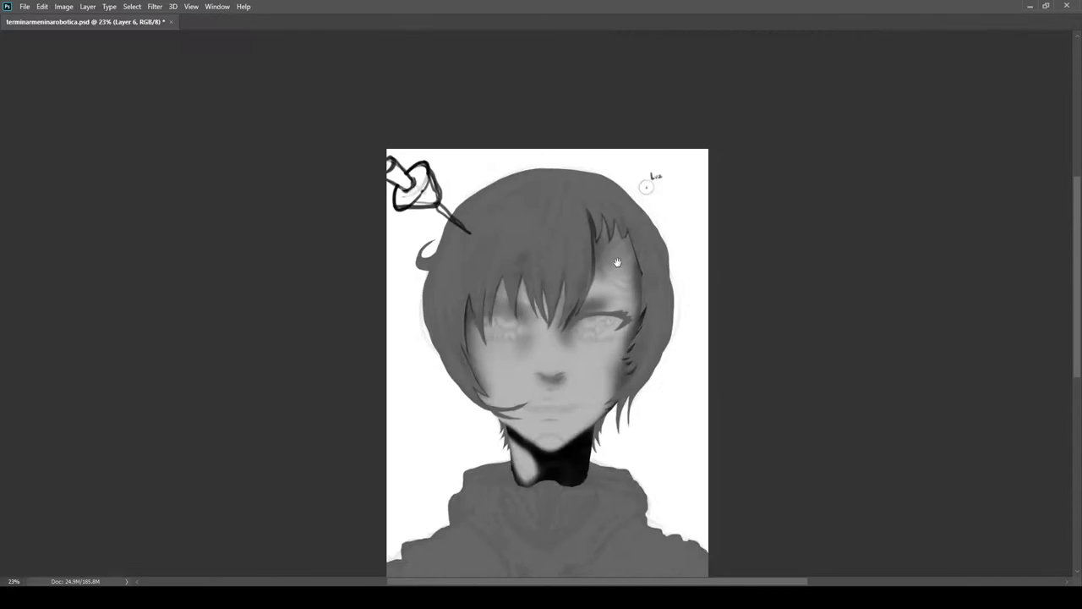
{"action": "scroll", "coordinate": [565, 358], "scroll_direction": "down", "scroll_amount": 3}
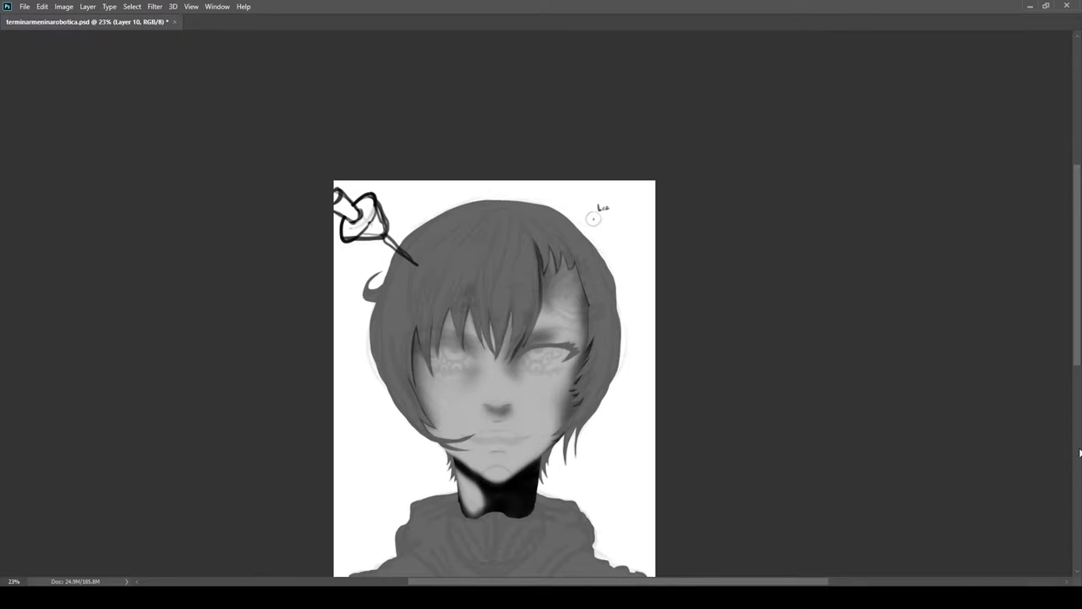
{"action": "scroll", "coordinate": [579, 307], "scroll_direction": "up", "scroll_amount": 3}
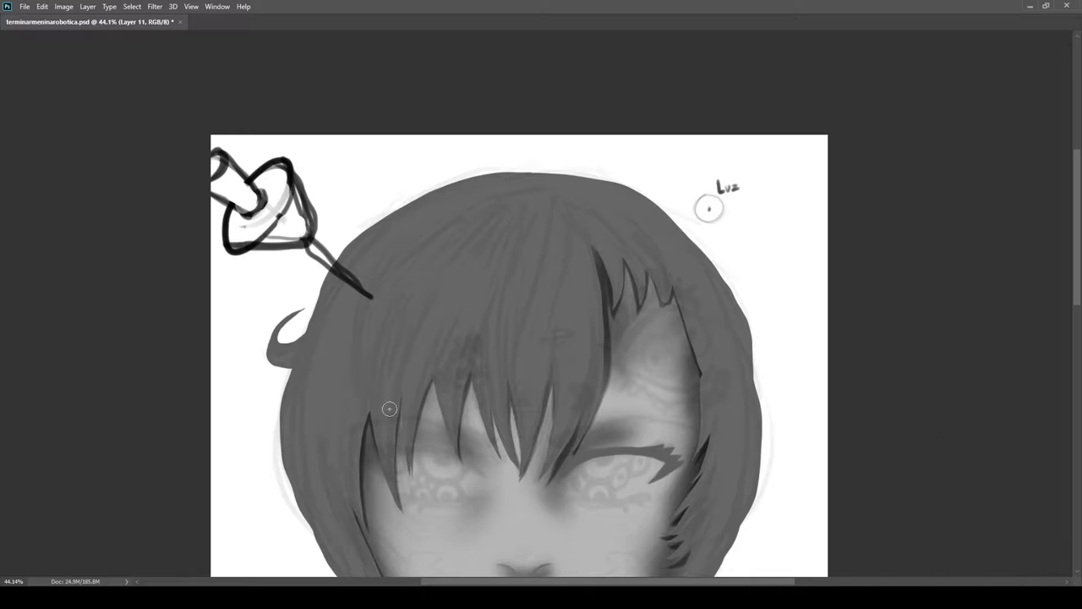
{"action": "scroll", "coordinate": [315, 344], "scroll_direction": "up", "scroll_amount": 3}
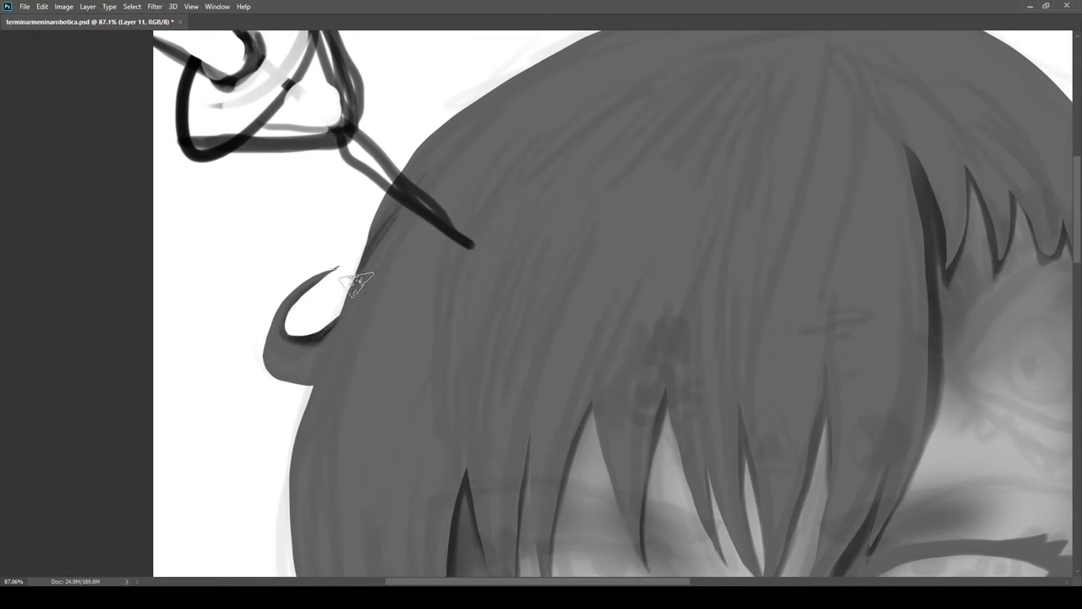
Darken the outer edge of the hair from above the curl up to the crown with the textured brush
{"action": "left_click_drag", "start_coordinate": [396, 229], "coordinate": [436, 166]}
{"action": "scroll", "coordinate": [413, 268], "scroll_direction": "down", "scroll_amount": 3}
{"action": "left_click_drag", "start_coordinate": [413, 268], "coordinate": [395, 319]}
{"action": "mouse_move", "coordinate": [353, 330]}
{"action": "left_mouse_down"}
{"action": "mouse_move", "coordinate": [446, 256]}
{"action": "mouse_move", "coordinate": [500, 230]}
{"action": "left_mouse_up"}
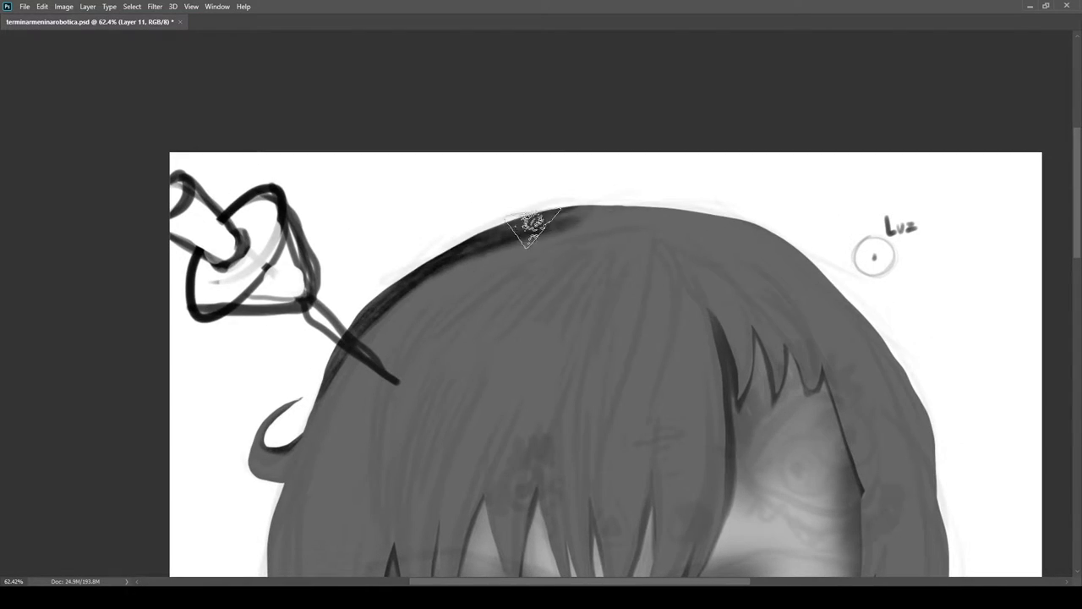
Paint dark textured strands down the side lock between the hair curl and the fringe
{"action": "left_click_drag", "start_coordinate": [319, 414], "coordinate": [350, 263]}
{"action": "left_click_drag", "start_coordinate": [409, 287], "coordinate": [418, 404]}
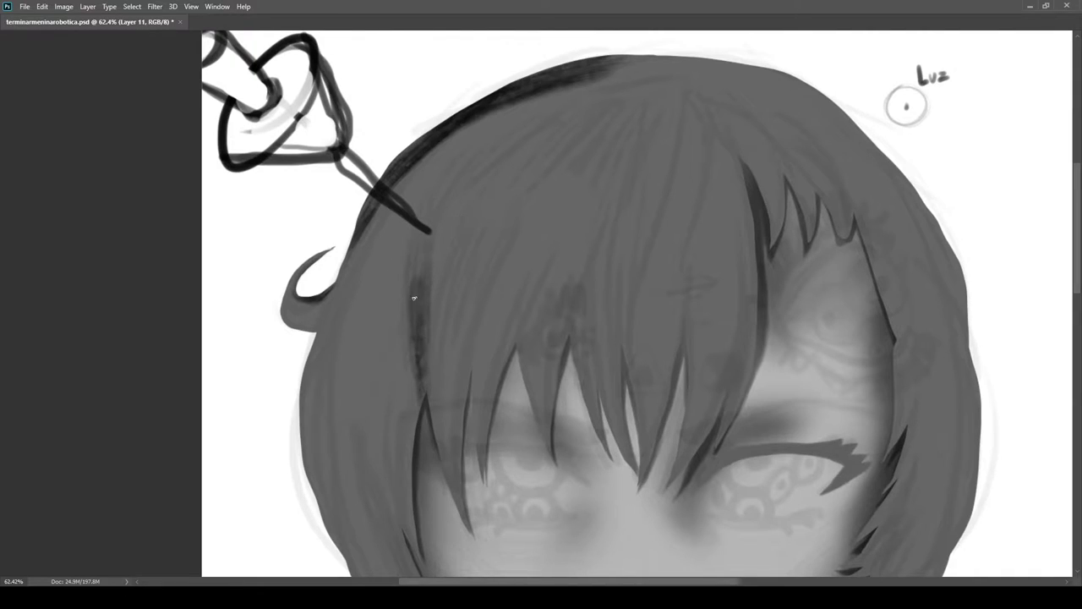
{"action": "mouse_move", "coordinate": [411, 318]}
{"action": "left_mouse_down"}
{"action": "mouse_move", "coordinate": [401, 415]}
{"action": "mouse_move", "coordinate": [446, 179]}
{"action": "mouse_move", "coordinate": [408, 351]}
{"action": "left_mouse_up"}
{"action": "mouse_move", "coordinate": [378, 485]}
{"action": "left_mouse_down"}
{"action": "mouse_move", "coordinate": [361, 420]}
{"action": "mouse_move", "coordinate": [410, 533]}
{"action": "left_mouse_up"}
{"action": "scroll", "coordinate": [357, 375], "scroll_direction": "down", "scroll_amount": 2}
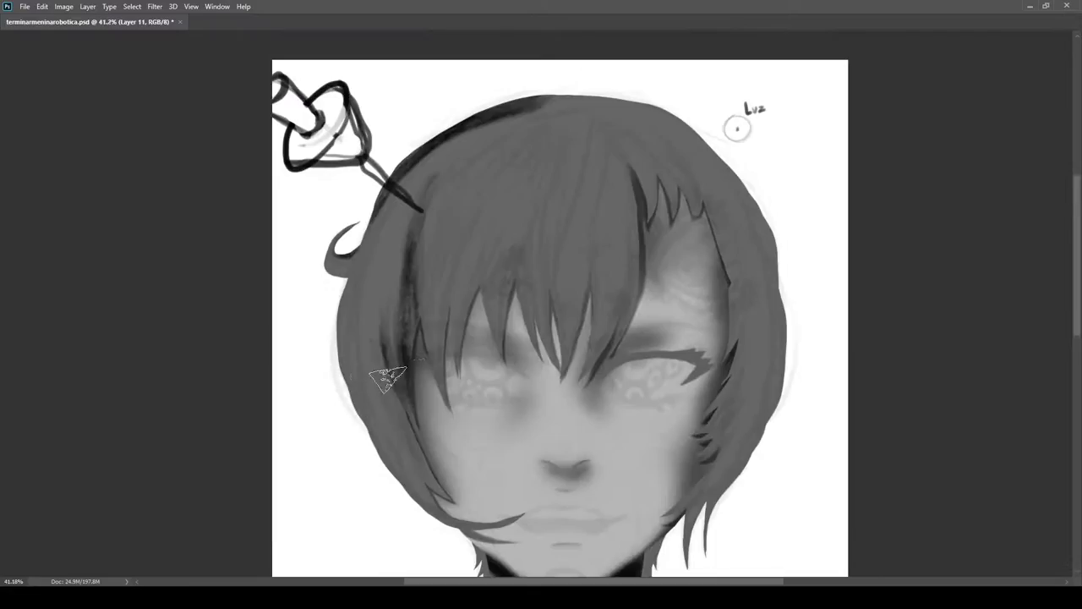
Extend the dark textured strands along the outer side lock down to its curved tip near the jaw
{"action": "scroll", "coordinate": [357, 375], "scroll_direction": "up", "scroll_amount": 1}
{"action": "left_click_drag", "start_coordinate": [381, 392], "coordinate": [430, 485]}
{"action": "left_click_drag", "start_coordinate": [374, 362], "coordinate": [441, 494]}
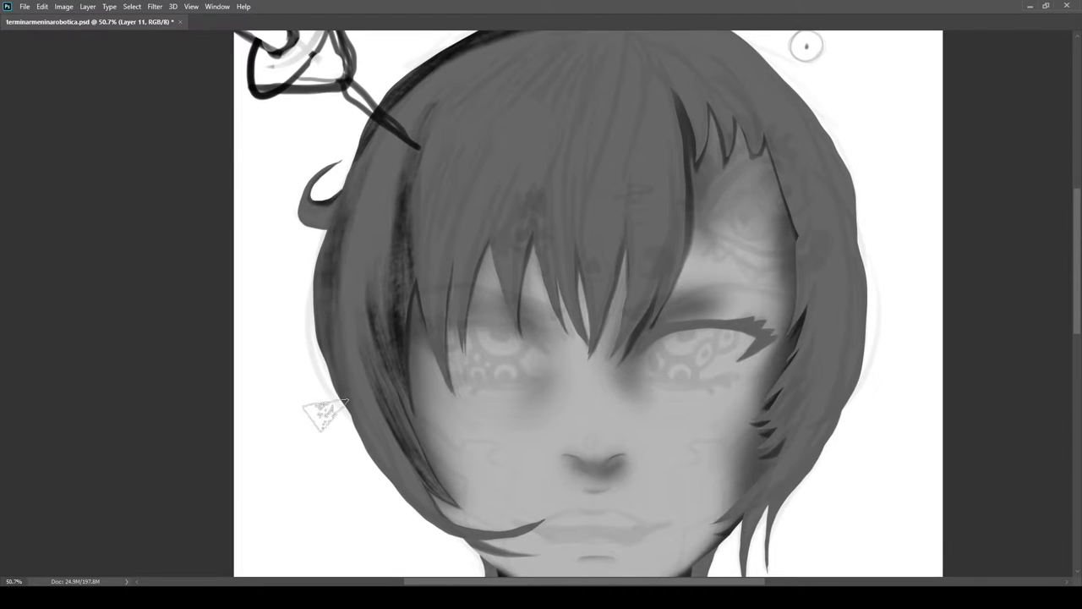
{"action": "mouse_move", "coordinate": [396, 458]}
{"action": "left_mouse_down"}
{"action": "mouse_move", "coordinate": [342, 369]}
{"action": "mouse_move", "coordinate": [388, 488]}
{"action": "left_mouse_up"}
{"action": "left_click_drag", "start_coordinate": [370, 394], "coordinate": [453, 547]}
{"action": "left_click_drag", "start_coordinate": [364, 372], "coordinate": [423, 535]}
Paint dark textured strands from the parting down the central fringe to its pointed tips
{"action": "mouse_move", "coordinate": [599, 95]}
{"action": "left_mouse_down"}
{"action": "mouse_move", "coordinate": [599, 174]}
{"action": "mouse_move", "coordinate": [524, 175]}
{"action": "left_mouse_up"}
{"action": "mouse_move", "coordinate": [550, 139]}
{"action": "left_mouse_down"}
{"action": "mouse_move", "coordinate": [596, 336]}
{"action": "mouse_move", "coordinate": [546, 451]}
{"action": "mouse_move", "coordinate": [553, 262]}
{"action": "mouse_move", "coordinate": [536, 146]}
{"action": "left_mouse_up"}
{"action": "mouse_move", "coordinate": [522, 381]}
{"action": "left_mouse_down"}
{"action": "mouse_move", "coordinate": [531, 188]}
{"action": "mouse_move", "coordinate": [514, 411]}
{"action": "mouse_move", "coordinate": [483, 254]}
{"action": "mouse_move", "coordinate": [515, 350]}
{"action": "mouse_move", "coordinate": [551, 338]}
{"action": "left_mouse_up"}
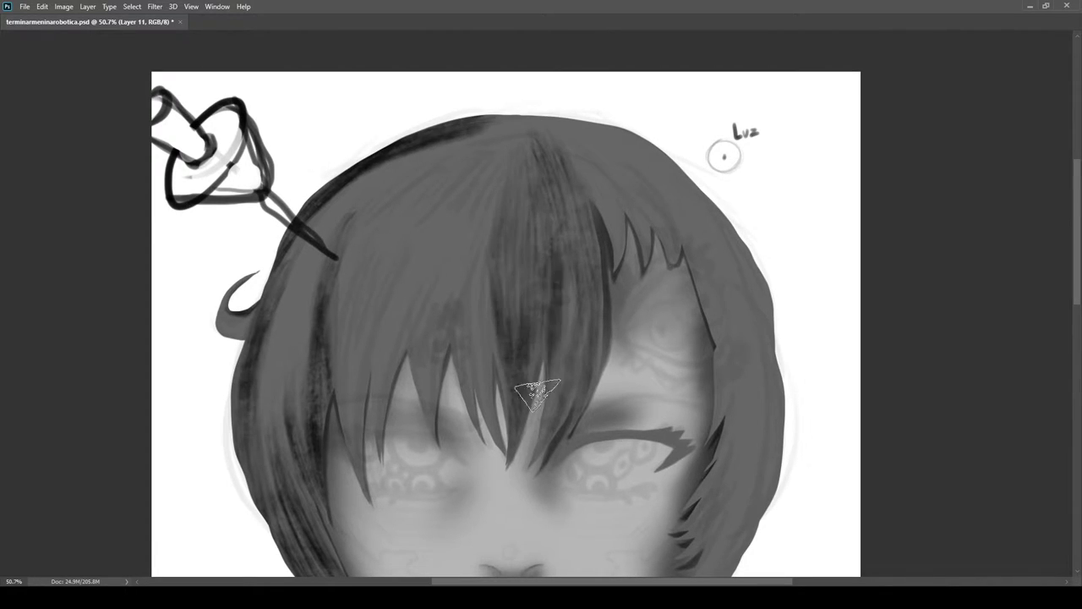
{"action": "left_click_drag", "start_coordinate": [534, 448], "coordinate": [568, 411]}
{"action": "scroll", "coordinate": [571, 431], "scroll_direction": "down", "scroll_amount": 3}
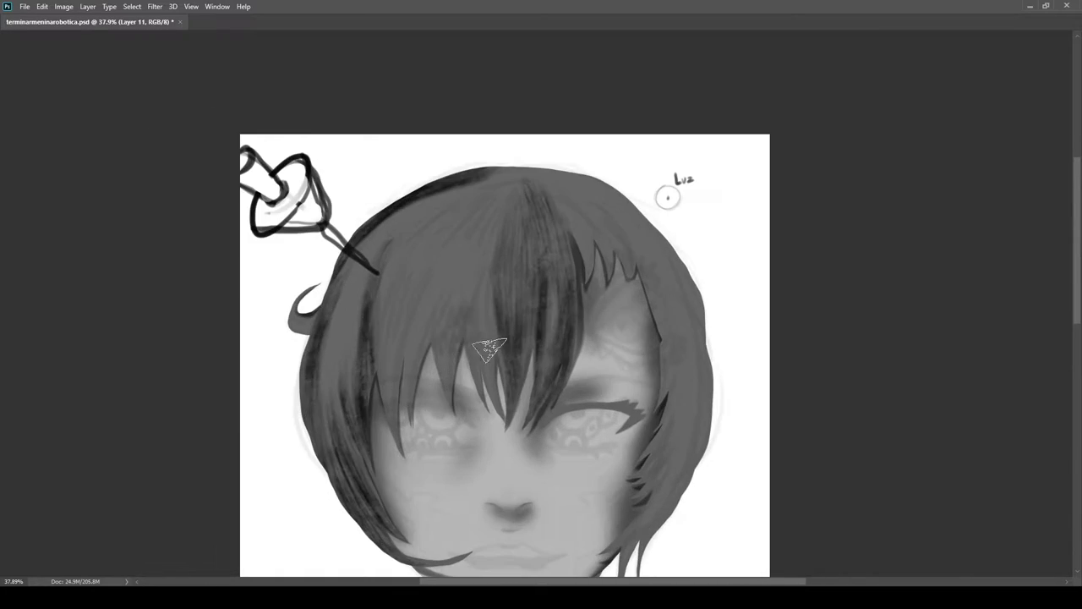
Add dark textured strands to the fringe locks on the curl side of the central fringe
{"action": "left_click_drag", "start_coordinate": [467, 214], "coordinate": [446, 379]}
{"action": "mouse_move", "coordinate": [463, 202]}
{"action": "left_mouse_down"}
{"action": "mouse_move", "coordinate": [428, 345]}
{"action": "mouse_move", "coordinate": [458, 349]}
{"action": "left_mouse_up"}
{"action": "scroll", "coordinate": [461, 353], "scroll_direction": "up", "scroll_amount": 3}
{"action": "left_click_drag", "start_coordinate": [441, 216], "coordinate": [475, 391]}
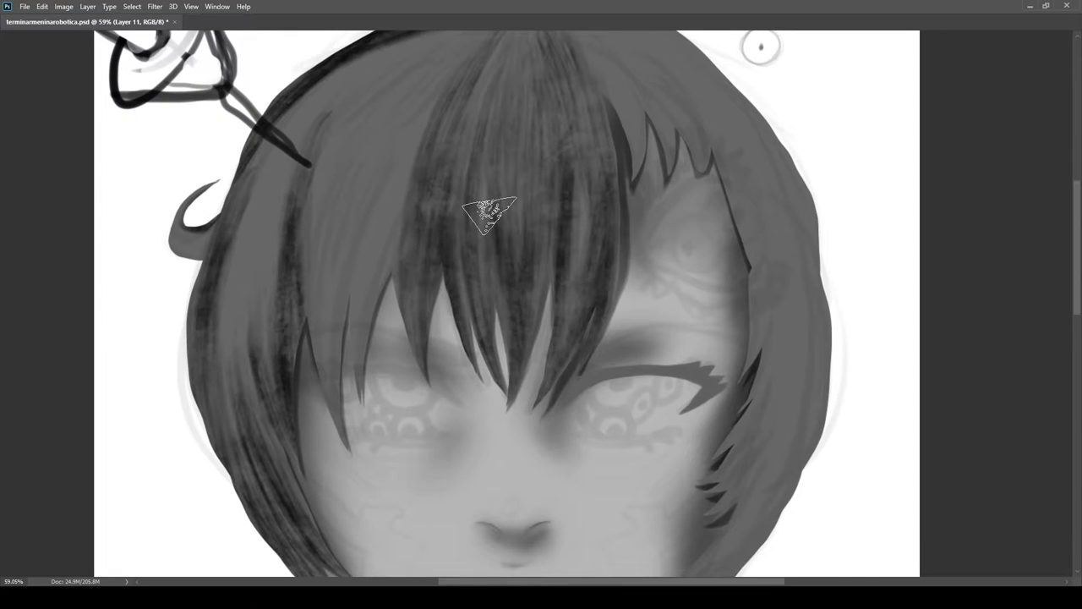
{"action": "scroll", "coordinate": [499, 278], "scroll_direction": "down", "scroll_amount": 3}
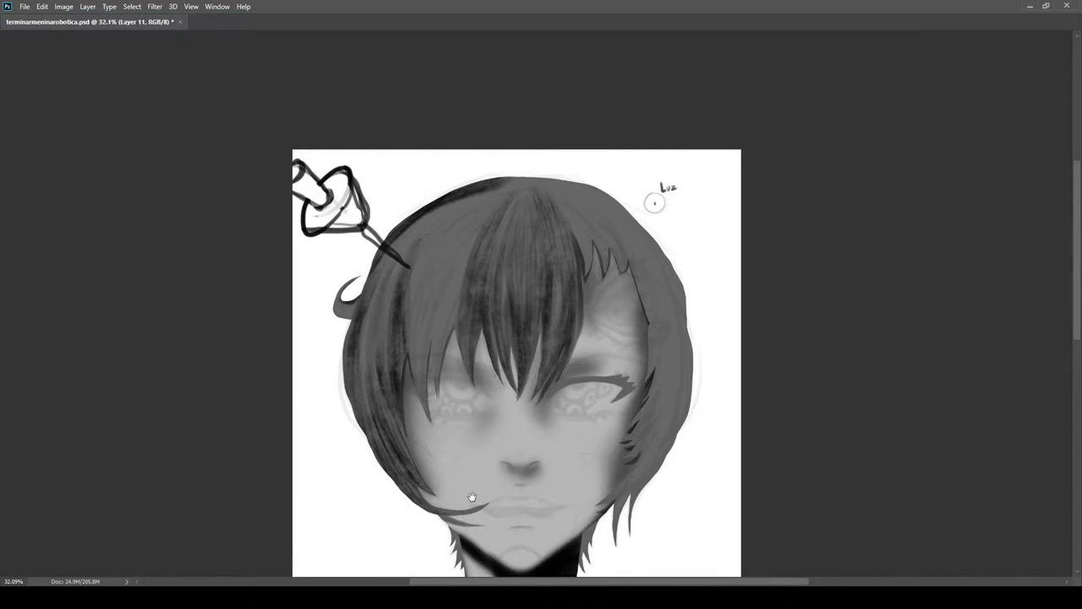
Fill the remaining crown and fringe with dark textured strands, continuing past the forehead locks to the temple
{"action": "scroll", "coordinate": [461, 486], "scroll_direction": "up", "scroll_amount": 5}
{"action": "left_click_drag", "start_coordinate": [575, 429], "coordinate": [415, 482]}
{"action": "scroll", "coordinate": [415, 482], "scroll_direction": "down", "scroll_amount": 4}
{"action": "scroll", "coordinate": [512, 353], "scroll_direction": "up", "scroll_amount": 4}
{"action": "scroll", "coordinate": [582, 316], "scroll_direction": "up", "scroll_amount": 2}
{"action": "scroll", "coordinate": [582, 316], "scroll_direction": "down", "scroll_amount": 5}
{"action": "left_click_drag", "start_coordinate": [456, 235], "coordinate": [432, 289]}
{"action": "mouse_move", "coordinate": [437, 240]}
{"action": "left_mouse_down"}
{"action": "mouse_move", "coordinate": [405, 382]}
{"action": "mouse_move", "coordinate": [379, 379]}
{"action": "mouse_move", "coordinate": [386, 285]}
{"action": "mouse_move", "coordinate": [333, 381]}
{"action": "mouse_move", "coordinate": [330, 257]}
{"action": "mouse_move", "coordinate": [370, 235]}
{"action": "mouse_move", "coordinate": [400, 241]}
{"action": "mouse_move", "coordinate": [495, 169]}
{"action": "mouse_move", "coordinate": [580, 253]}
{"action": "mouse_move", "coordinate": [633, 217]}
{"action": "mouse_move", "coordinate": [629, 408]}
{"action": "left_mouse_up"}
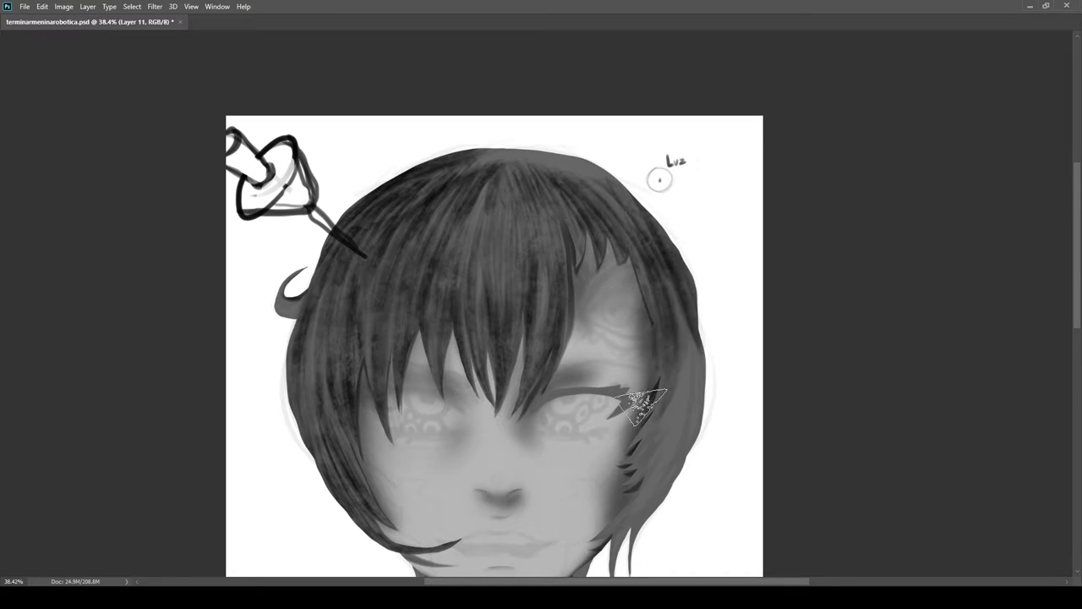
Texture the right-hand side lock beside the cheek and darken the hair's outer edge on that side
{"action": "scroll", "coordinate": [662, 387], "scroll_direction": "up", "scroll_amount": 2}
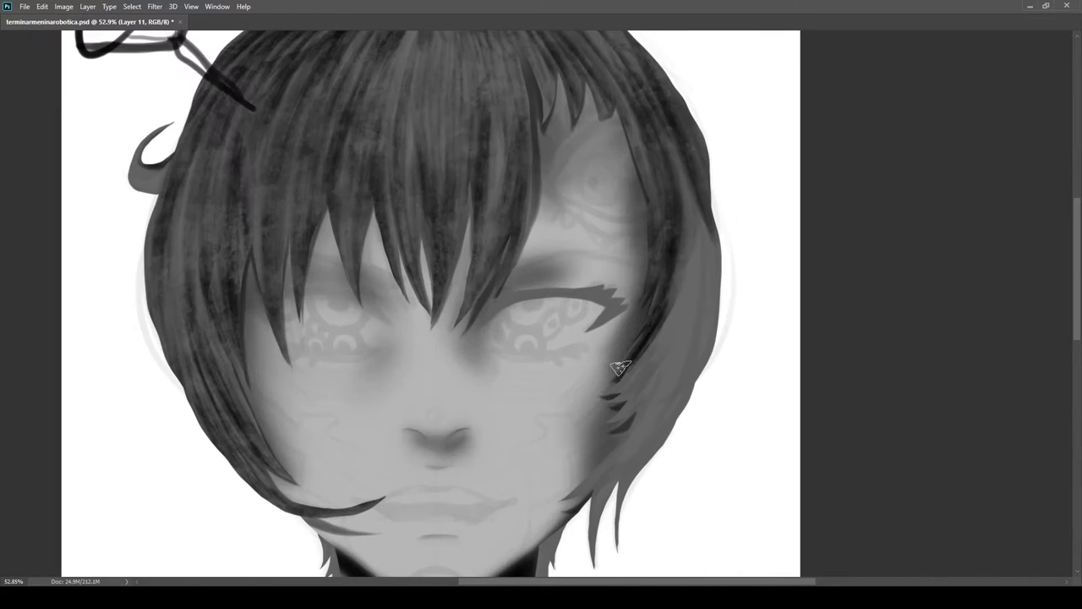
{"action": "scroll", "coordinate": [683, 320], "scroll_direction": "up", "scroll_amount": 2}
{"action": "mouse_move", "coordinate": [640, 309]}
{"action": "left_mouse_down"}
{"action": "mouse_move", "coordinate": [643, 339]}
{"action": "mouse_move", "coordinate": [611, 382]}
{"action": "mouse_move", "coordinate": [717, 270]}
{"action": "mouse_move", "coordinate": [656, 359]}
{"action": "mouse_move", "coordinate": [667, 285]}
{"action": "left_mouse_up"}
{"action": "scroll", "coordinate": [620, 392], "scroll_direction": "down", "scroll_amount": 3}
{"action": "scroll", "coordinate": [666, 286], "scroll_direction": "down", "scroll_amount": 2}
{"action": "scroll", "coordinate": [559, 283], "scroll_direction": "up", "scroll_amount": 2}
{"action": "mouse_move", "coordinate": [535, 169]}
{"action": "left_mouse_down"}
{"action": "mouse_move", "coordinate": [525, 193]}
{"action": "mouse_move", "coordinate": [482, 164]}
{"action": "mouse_move", "coordinate": [687, 388]}
{"action": "left_mouse_up"}
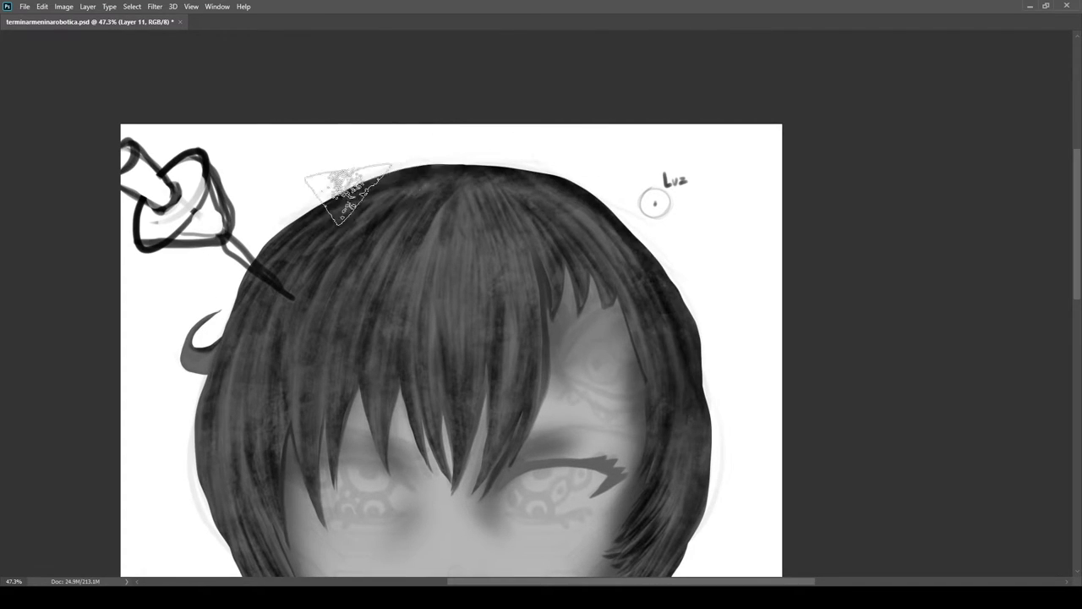
Shade the body of the hair curl and deepen the textured shadows in the hair beside it
{"action": "scroll", "coordinate": [557, 318], "scroll_direction": "down", "scroll_amount": 5}
{"action": "scroll", "coordinate": [421, 263], "scroll_direction": "up", "scroll_amount": 6}
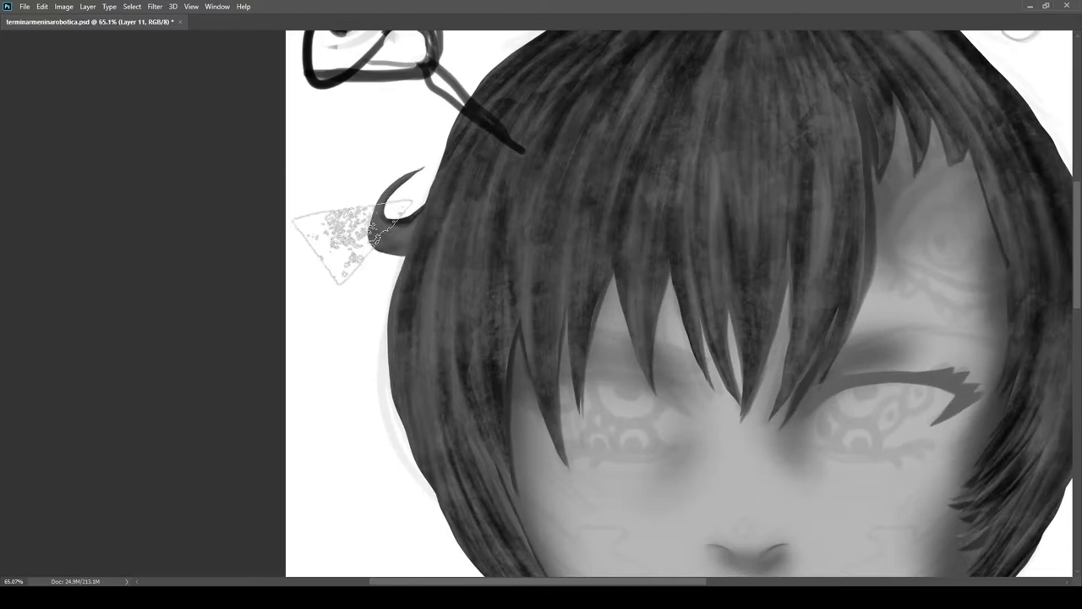
{"action": "left_click_drag", "start_coordinate": [426, 201], "coordinate": [416, 438]}
{"action": "left_click_drag", "start_coordinate": [583, 310], "coordinate": [508, 305]}
{"action": "left_click_drag", "start_coordinate": [640, 292], "coordinate": [473, 237]}
Add a new layer above the hair shading and texture the upper eyelashes with the brush
{"action": "left_click_drag", "start_coordinate": [566, 426], "coordinate": [543, 420]}
{"action": "left_click", "coordinate": [544, 420], "text": "ctrl"}
{"action": "left_click_drag", "start_coordinate": [649, 232], "coordinate": [692, 255]}
{"action": "scroll", "coordinate": [693, 254], "scroll_direction": "up", "scroll_amount": 3}
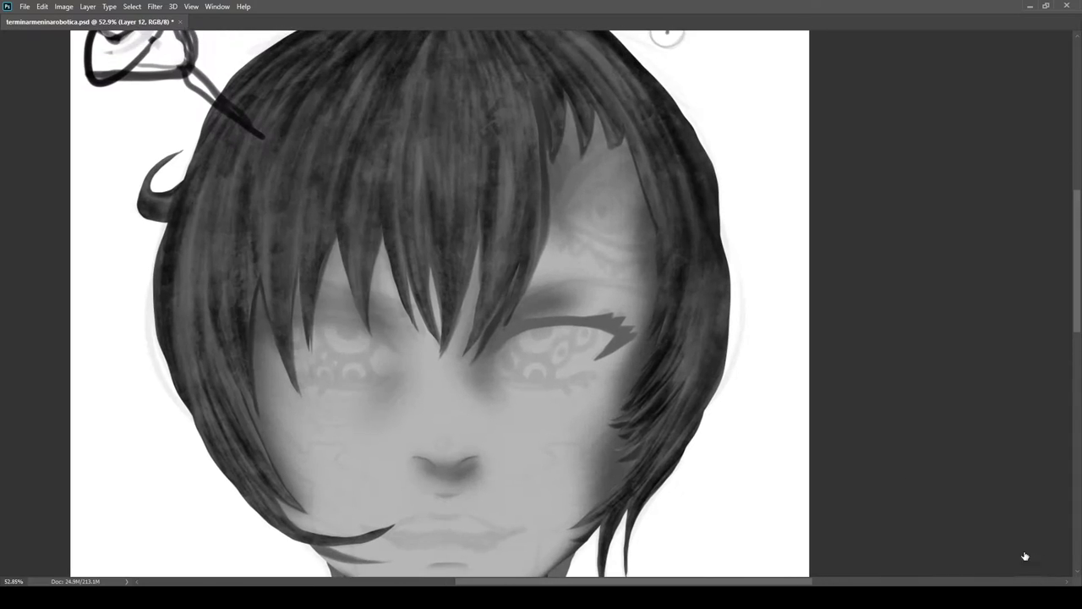
{"action": "left_click_drag", "start_coordinate": [552, 306], "coordinate": [686, 289]}
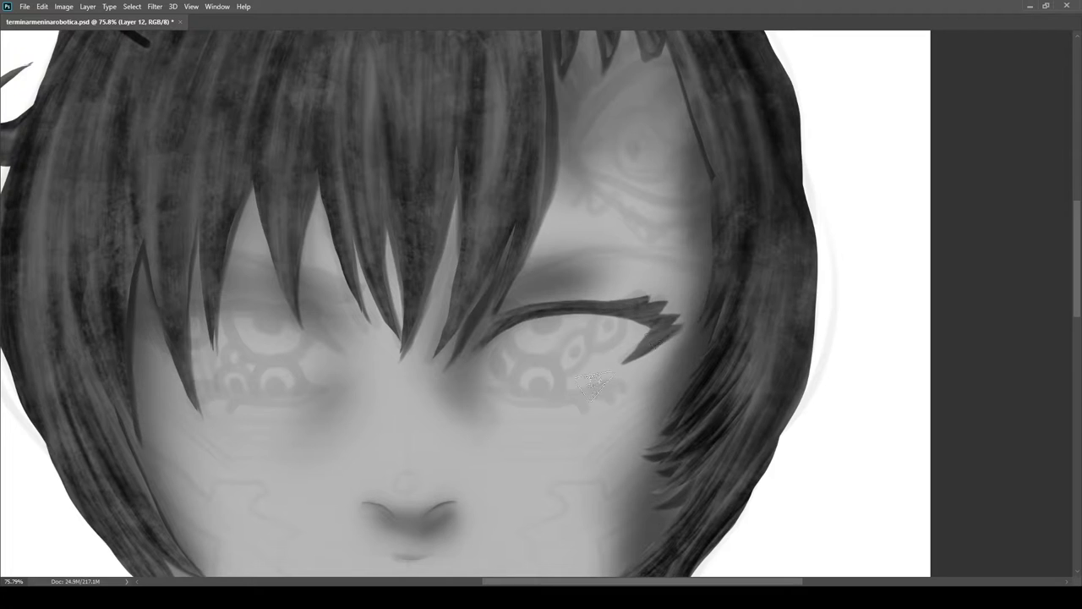
Hide the sketch guide lines so that only the painted portrait shows
{"action": "scroll", "coordinate": [539, 328], "scroll_direction": "down", "scroll_amount": 4}
{"action": "scroll", "coordinate": [693, 279], "scroll_direction": "up", "scroll_amount": 2}
{"action": "scroll", "coordinate": [562, 339], "scroll_direction": "down", "scroll_amount": 2}
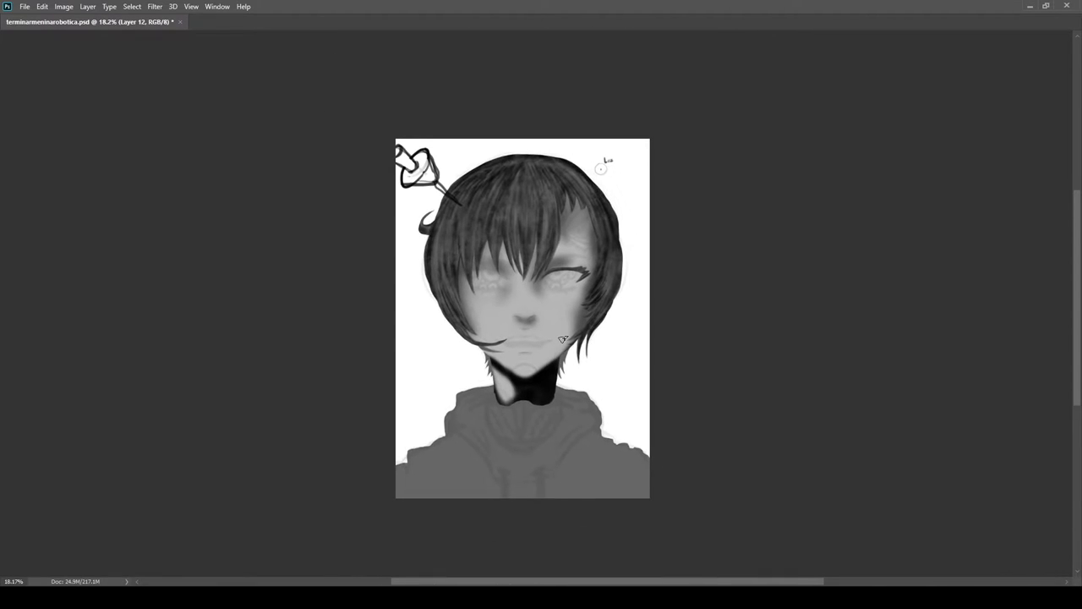
{"action": "scroll", "coordinate": [510, 278], "scroll_direction": "up", "scroll_amount": 3}
{"action": "scroll", "coordinate": [575, 254], "scroll_direction": "down", "scroll_amount": 1}
{"action": "scroll", "coordinate": [608, 240], "scroll_direction": "up", "scroll_amount": 2}
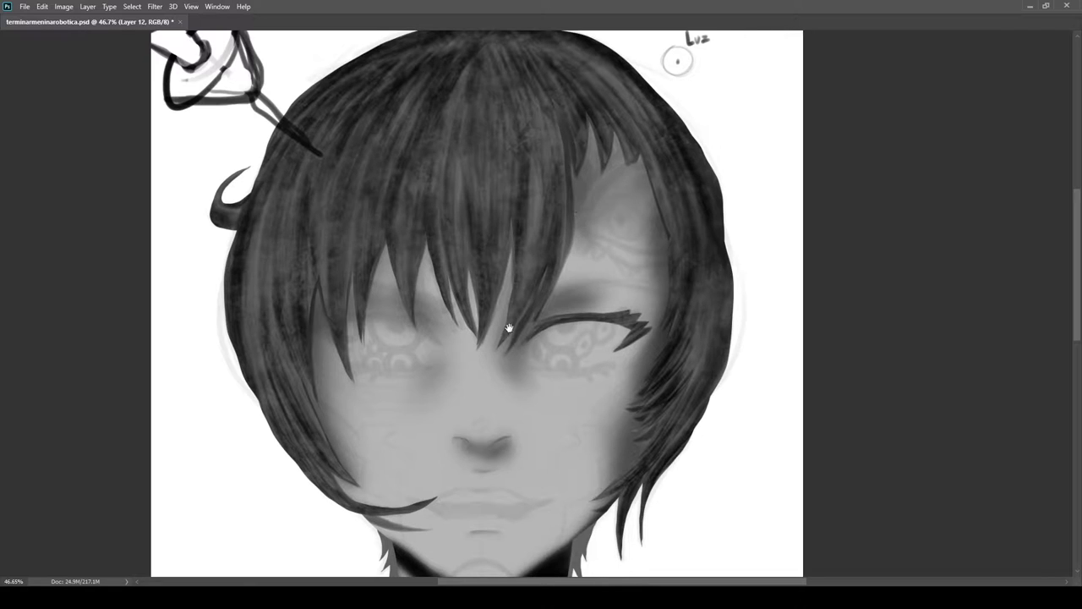
{"action": "scroll", "coordinate": [586, 214], "scroll_direction": "down", "scroll_amount": 2}
{"action": "scroll", "coordinate": [754, 405], "scroll_direction": "up", "scroll_amount": 3}
{"action": "scroll", "coordinate": [738, 367], "scroll_direction": "down", "scroll_amount": 3}
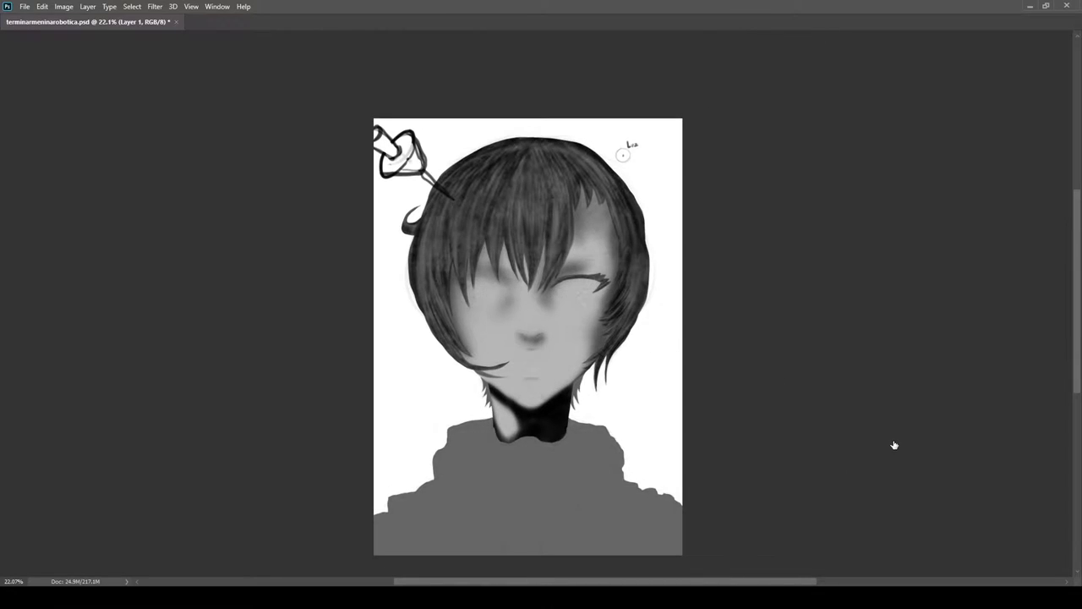
Darken the pointed fringe lock above the left-hand eye with textured strokes on Layer 11
{"action": "scroll", "coordinate": [565, 307], "scroll_direction": "up", "scroll_amount": 3}
{"action": "scroll", "coordinate": [526, 293], "scroll_direction": "up", "scroll_amount": 2}
{"action": "scroll", "coordinate": [560, 386], "scroll_direction": "down", "scroll_amount": 1}
{"action": "scroll", "coordinate": [514, 390], "scroll_direction": "up", "scroll_amount": 1}
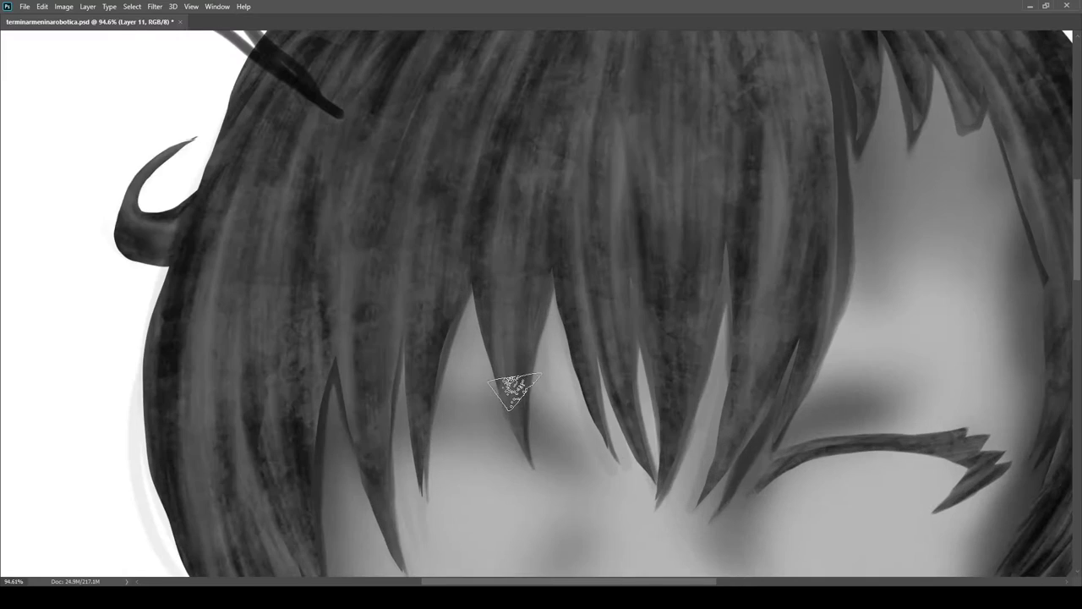
{"action": "scroll", "coordinate": [532, 432], "scroll_direction": "up", "scroll_amount": 3}
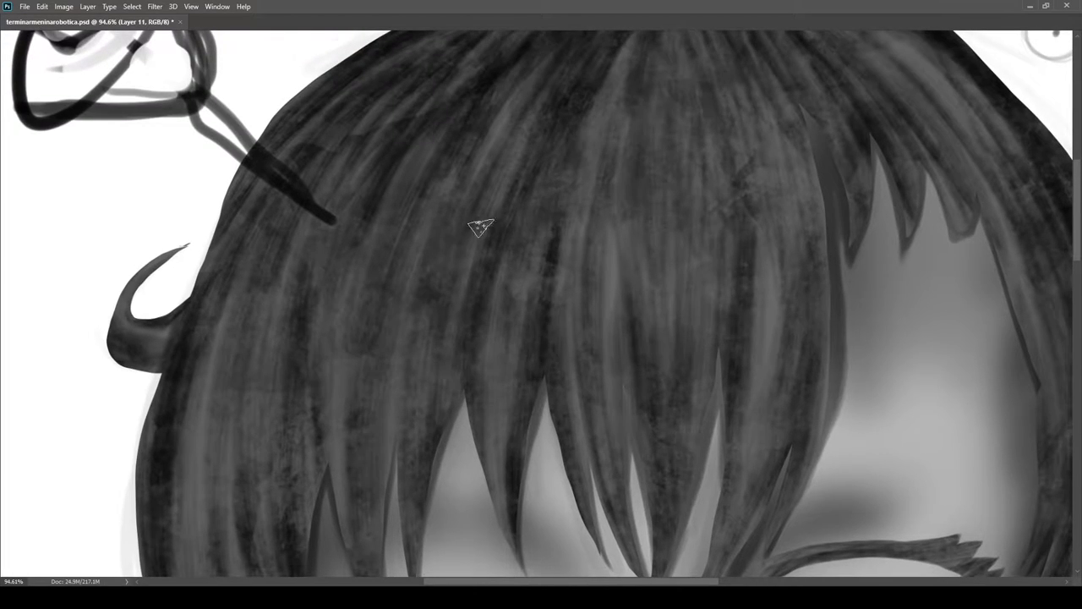
{"action": "left_click_drag", "start_coordinate": [470, 409], "coordinate": [480, 235]}
{"action": "scroll", "coordinate": [507, 389], "scroll_direction": "down", "scroll_amount": 3}
{"action": "scroll", "coordinate": [498, 391], "scroll_direction": "up", "scroll_amount": 1}
Deepen the textured shadows between the left-hand side lock and the adjoining fringe locks on Layer 11
{"action": "left_click_drag", "start_coordinate": [383, 151], "coordinate": [336, 188]}
{"action": "mouse_move", "coordinate": [289, 507]}
{"action": "left_mouse_down"}
{"action": "mouse_move", "coordinate": [348, 435]}
{"action": "mouse_move", "coordinate": [339, 379]}
{"action": "left_mouse_up"}
{"action": "left_click_drag", "start_coordinate": [370, 421], "coordinate": [338, 220]}
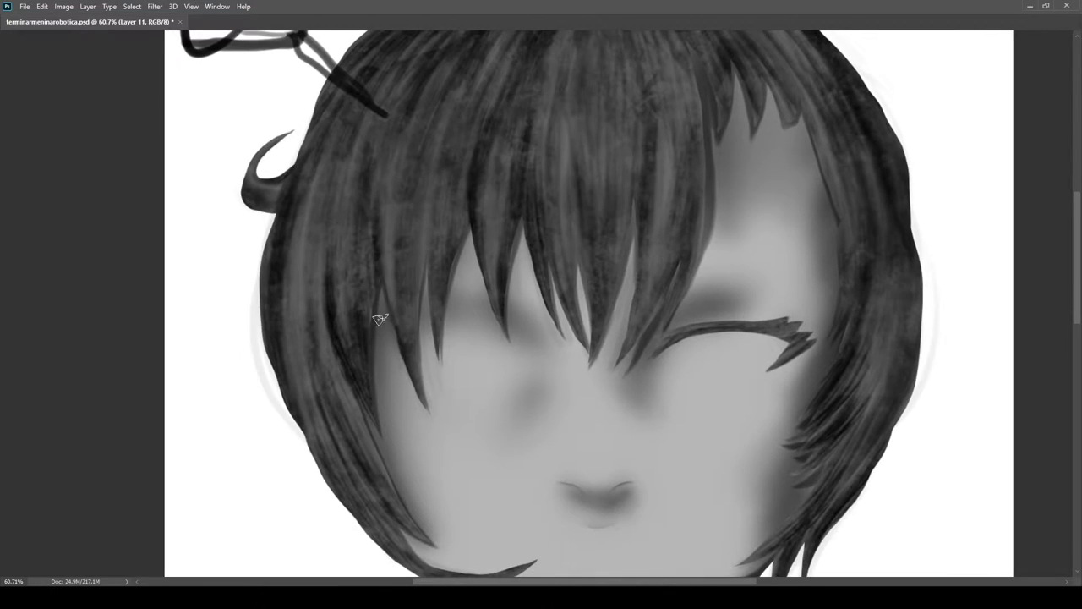
{"action": "scroll", "coordinate": [310, 269], "scroll_direction": "up", "scroll_amount": 3}
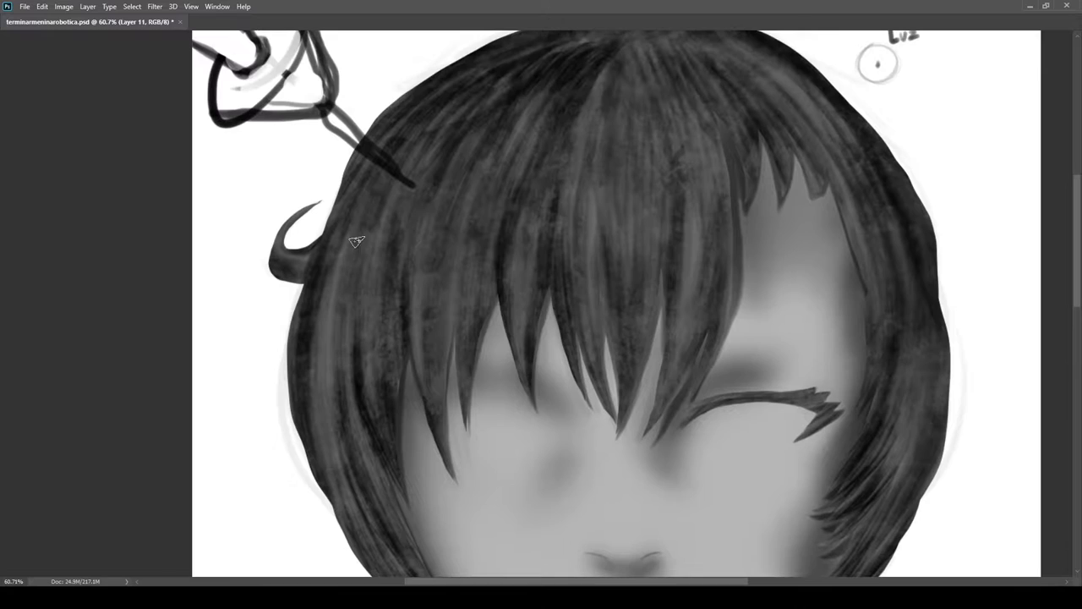
{"action": "scroll", "coordinate": [592, 309], "scroll_direction": "down", "scroll_amount": 3}
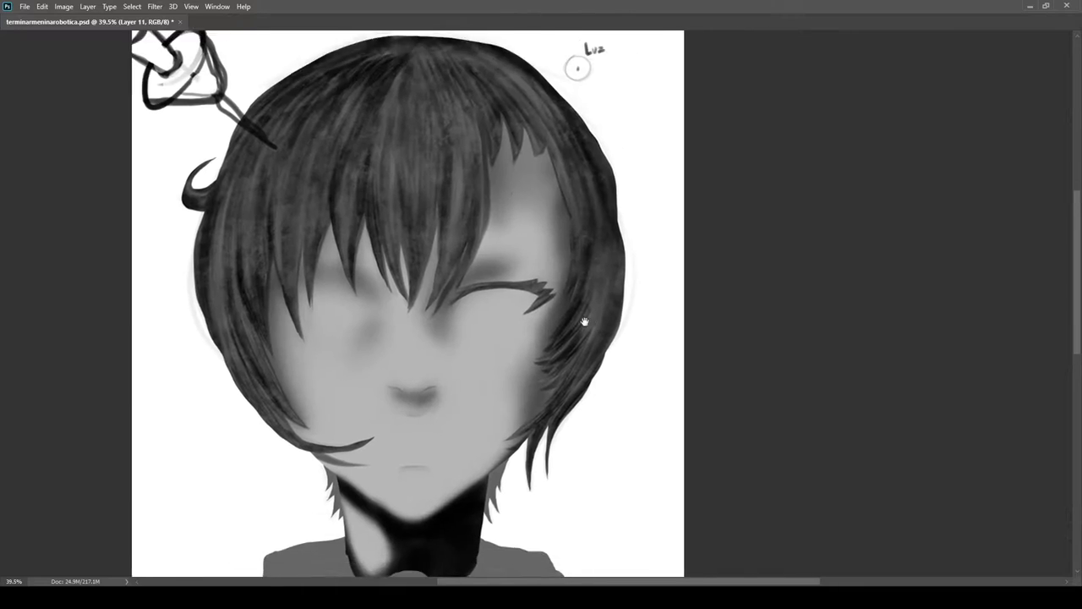
Deepen the shadows among the short pointed strands beside the right-hand cheek on Layer 11
{"action": "scroll", "coordinate": [527, 367], "scroll_direction": "up", "scroll_amount": 3}
{"action": "scroll", "coordinate": [570, 364], "scroll_direction": "down", "scroll_amount": 5}
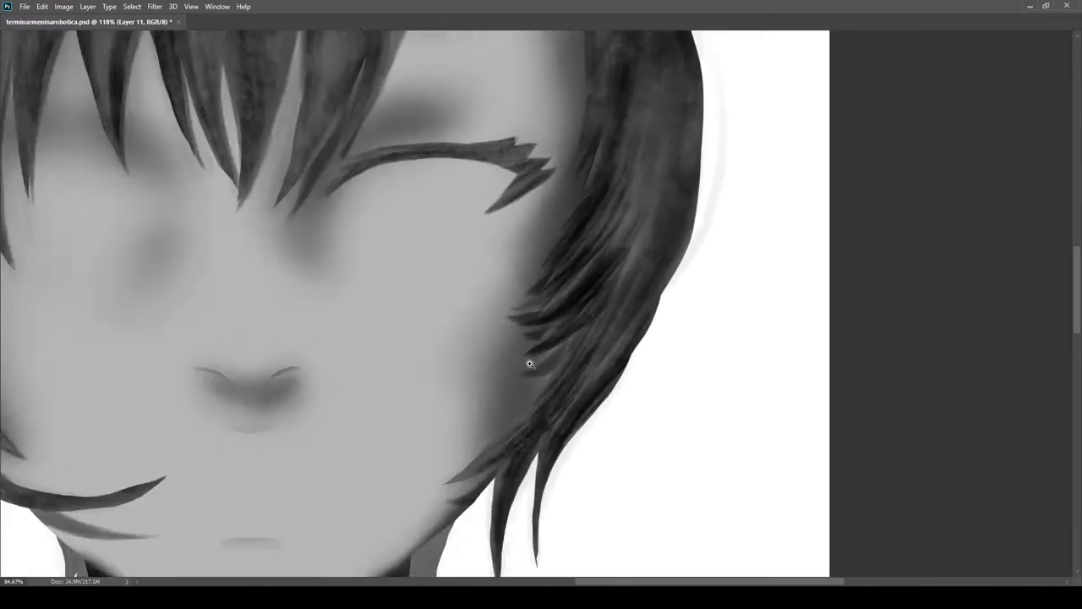
{"action": "scroll", "coordinate": [583, 364], "scroll_direction": "up", "scroll_amount": 4}
{"action": "scroll", "coordinate": [588, 405], "scroll_direction": "down", "scroll_amount": 2}
{"action": "scroll", "coordinate": [588, 405], "scroll_direction": "down", "scroll_amount": 1}
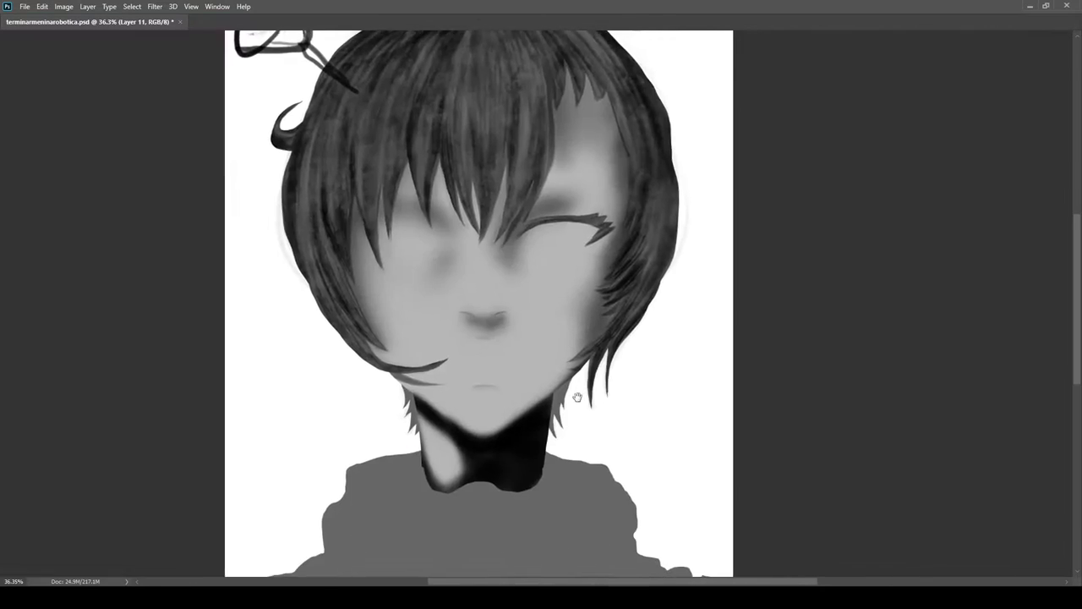
Add a new layer and shade the hair tufts on both sides of the neck with the textured brush
{"action": "scroll", "coordinate": [614, 406], "scroll_direction": "up", "scroll_amount": 3}
{"action": "scroll", "coordinate": [620, 405], "scroll_direction": "down", "scroll_amount": 1}
{"action": "scroll", "coordinate": [614, 414], "scroll_direction": "up", "scroll_amount": 1}
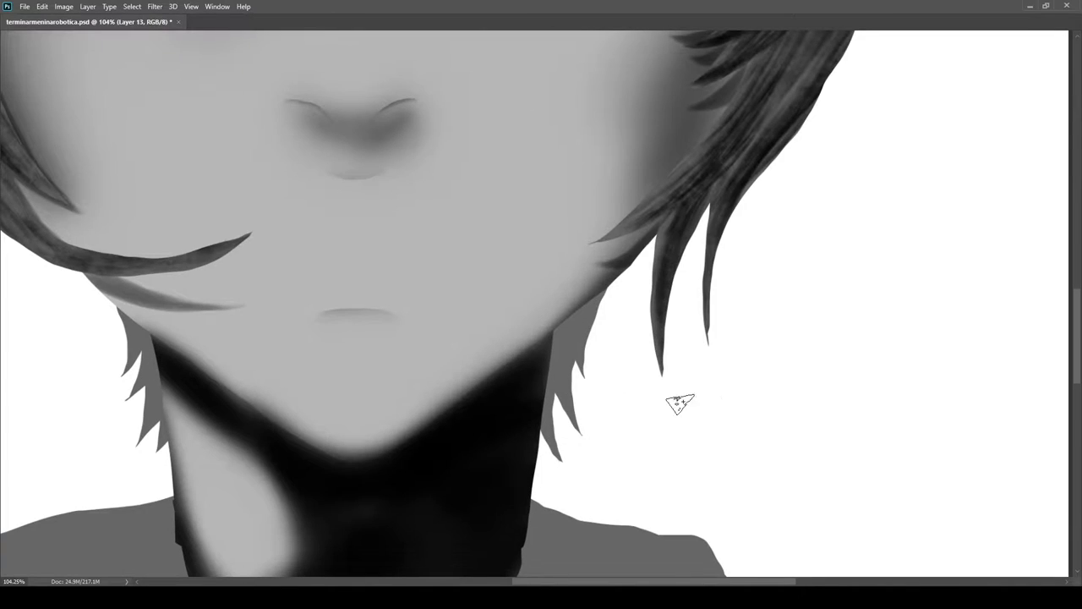
{"action": "scroll", "coordinate": [582, 378], "scroll_direction": "up", "scroll_amount": 2}
{"action": "scroll", "coordinate": [546, 270], "scroll_direction": "down", "scroll_amount": 3}
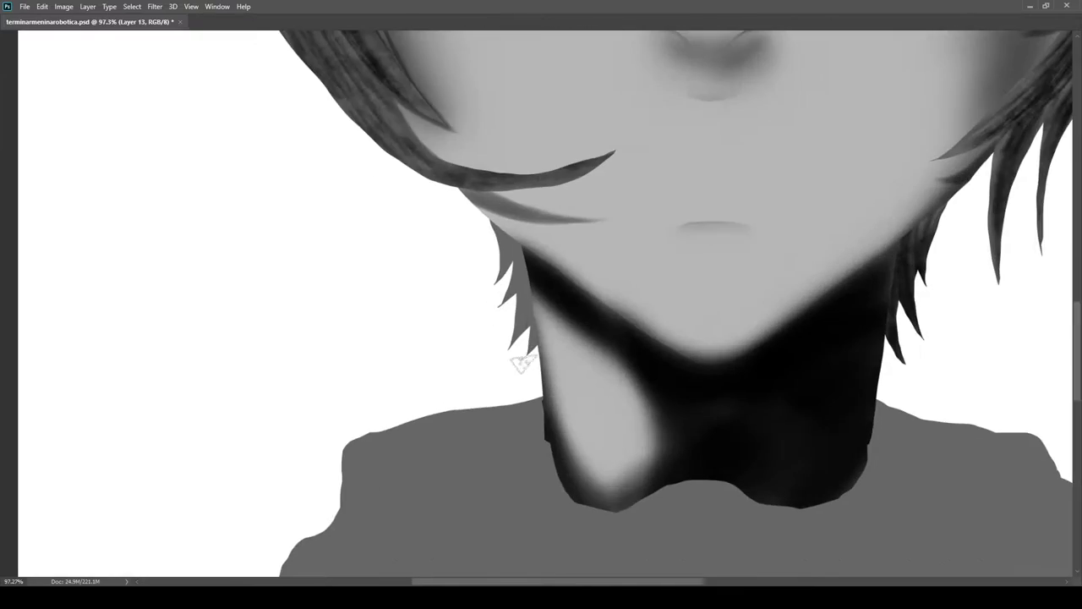
{"action": "scroll", "coordinate": [637, 358], "scroll_direction": "down", "scroll_amount": 4}
{"action": "scroll", "coordinate": [637, 357], "scroll_direction": "up", "scroll_amount": 2}
{"action": "left_click_drag", "start_coordinate": [585, 549], "coordinate": [576, 372]}
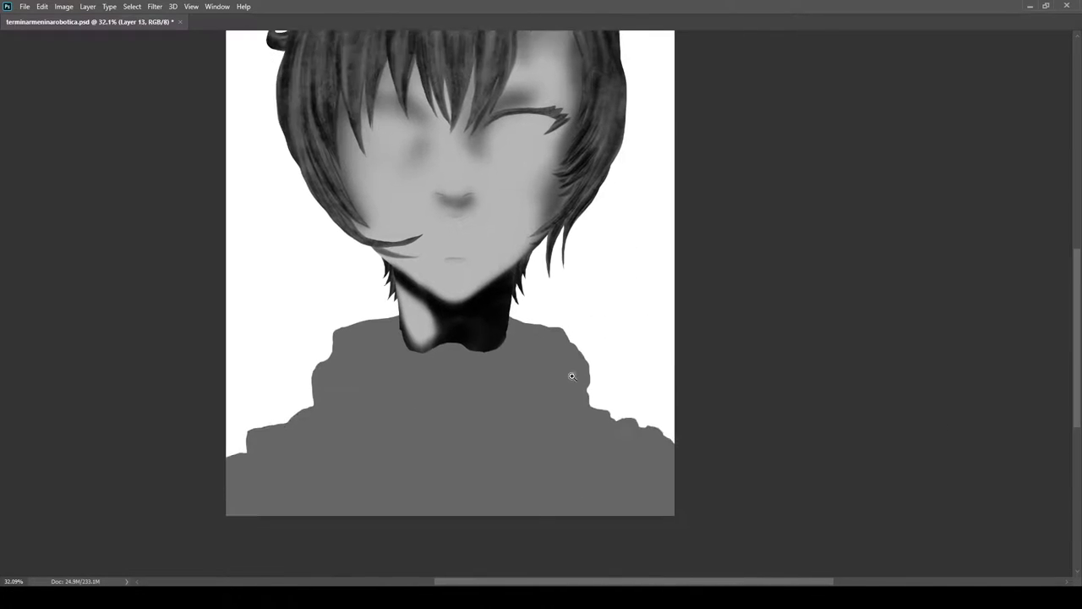
Show the sketch guide lines over the portrait again
{"action": "scroll", "coordinate": [577, 372], "scroll_direction": "up", "scroll_amount": 3}
{"action": "scroll", "coordinate": [657, 447], "scroll_direction": "down", "scroll_amount": 5}
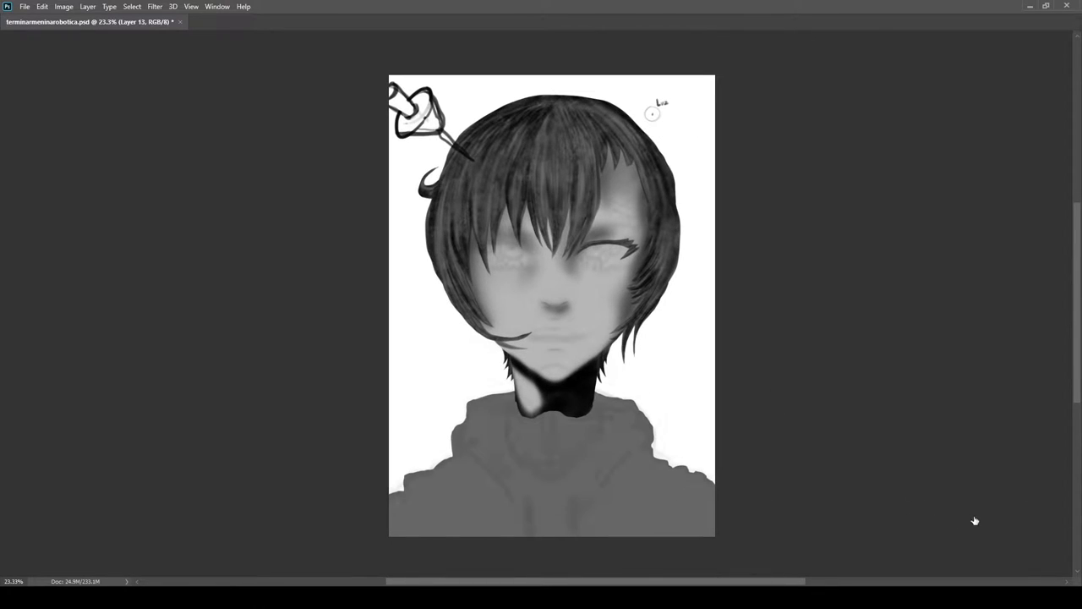
{"action": "left_click_drag", "start_coordinate": [896, 488], "coordinate": [820, 482]}
{"action": "scroll", "coordinate": [744, 456], "scroll_direction": "down", "scroll_amount": 3}
{"action": "scroll", "coordinate": [666, 381], "scroll_direction": "up", "scroll_amount": 3}
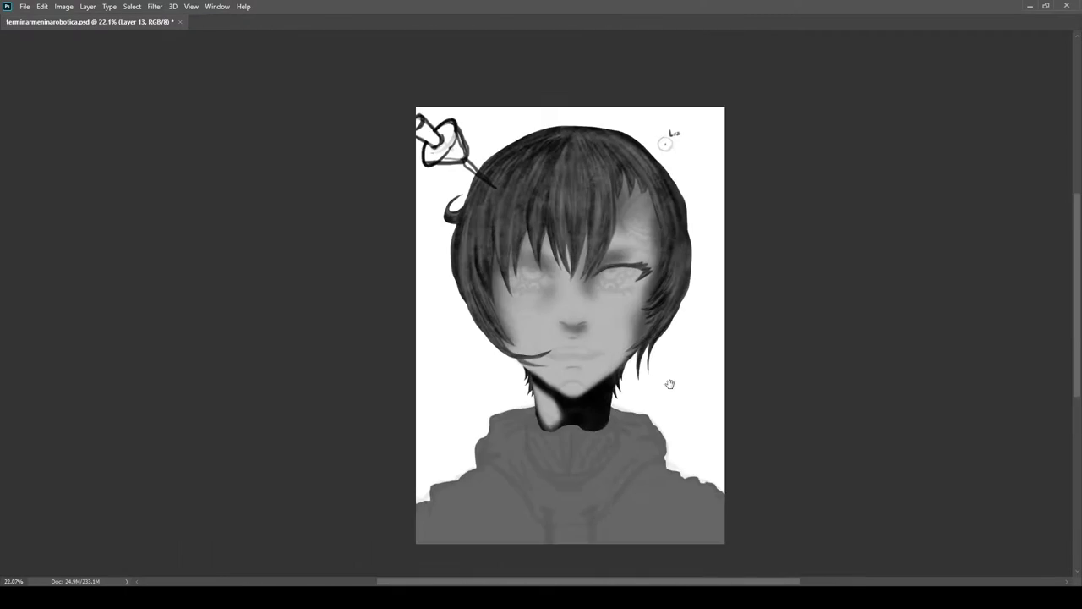
Select Layer 10 and paint a dark line between the lips along the sketched mouth
{"action": "left_click_drag", "start_coordinate": [663, 385], "coordinate": [667, 425]}
{"action": "scroll", "coordinate": [667, 424], "scroll_direction": "up", "scroll_amount": 2}
{"action": "left_click_drag", "start_coordinate": [629, 406], "coordinate": [676, 422]}
{"action": "left_click_drag", "start_coordinate": [610, 423], "coordinate": [628, 366]}
{"action": "left_click_drag", "start_coordinate": [628, 366], "coordinate": [620, 493]}
{"action": "scroll", "coordinate": [621, 326], "scroll_direction": "up", "scroll_amount": 3}
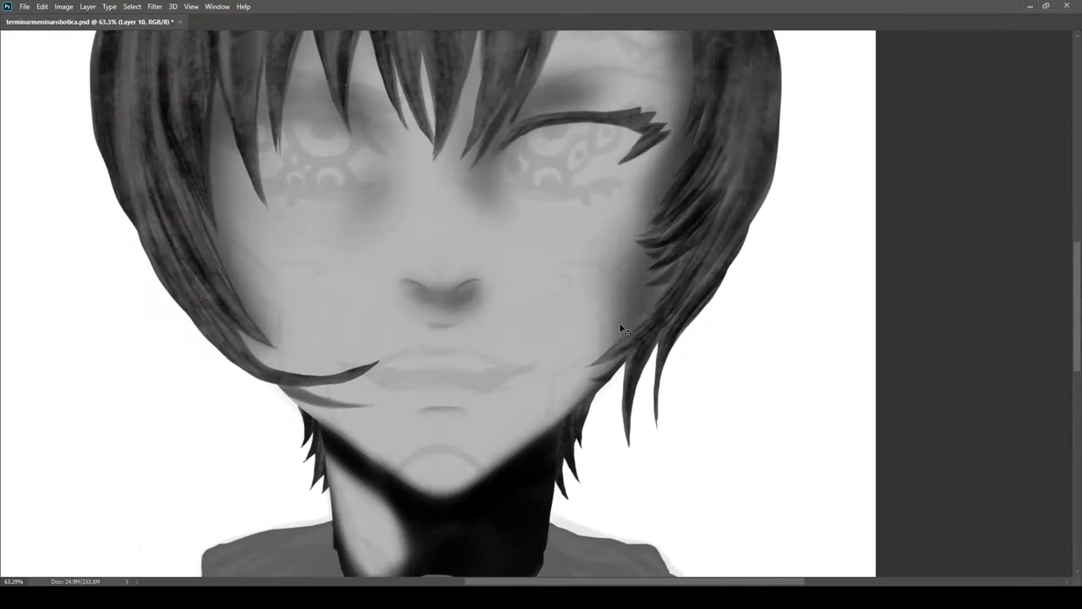
{"action": "scroll", "coordinate": [347, 361], "scroll_direction": "up", "scroll_amount": 2}
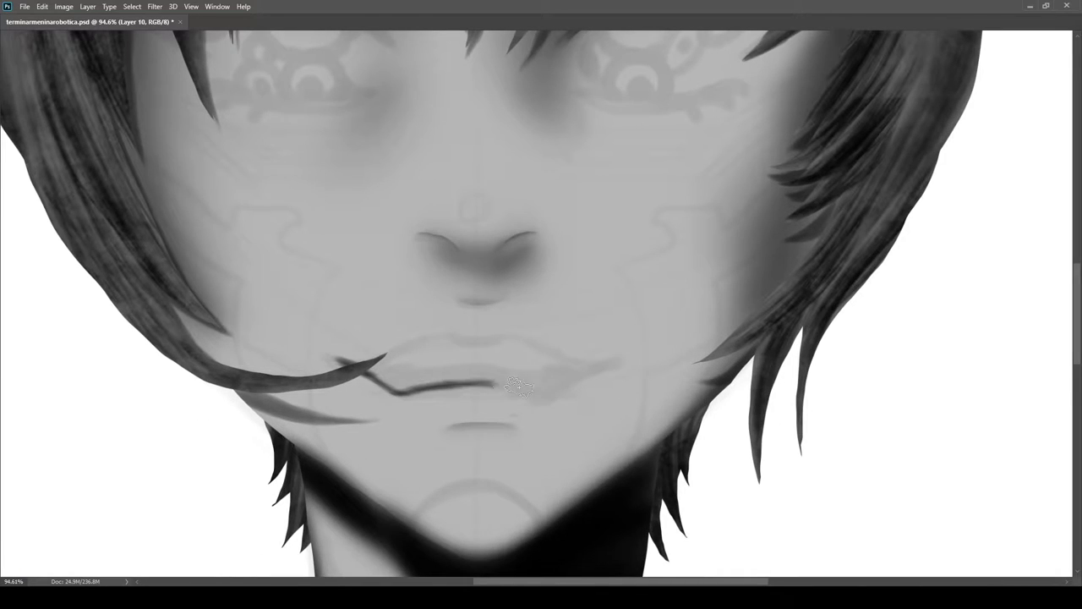
{"action": "left_click_drag", "start_coordinate": [501, 384], "coordinate": [605, 364]}
{"action": "scroll", "coordinate": [393, 331], "scroll_direction": "up", "scroll_amount": 1}
{"action": "mouse_move", "coordinate": [353, 371]}
{"action": "left_mouse_down"}
{"action": "mouse_move", "coordinate": [446, 330]}
{"action": "mouse_move", "coordinate": [540, 323]}
{"action": "mouse_move", "coordinate": [629, 362]}
{"action": "left_mouse_up"}
{"action": "mouse_move", "coordinate": [549, 330]}
{"action": "left_mouse_down"}
{"action": "mouse_move", "coordinate": [632, 369]}
{"action": "mouse_move", "coordinate": [660, 359]}
{"action": "left_mouse_up"}
{"action": "scroll", "coordinate": [586, 380], "scroll_direction": "up", "scroll_amount": 2}
{"action": "left_click_drag", "start_coordinate": [548, 370], "coordinate": [660, 360]}
Outline the upper lip in dark strokes and fill the mouth opening with black
{"action": "key", "text": "r"}
{"action": "mouse_move", "coordinate": [663, 338]}
{"action": "left_mouse_down"}
{"action": "mouse_move", "coordinate": [596, 424]}
{"action": "mouse_move", "coordinate": [532, 435]}
{"action": "mouse_move", "coordinate": [471, 408]}
{"action": "mouse_move", "coordinate": [458, 237]}
{"action": "left_mouse_up"}
{"action": "left_click_drag", "start_coordinate": [450, 191], "coordinate": [471, 280]}
{"action": "left_click_drag", "start_coordinate": [452, 224], "coordinate": [481, 295]}
{"action": "key", "text": "e"}
{"action": "left_click_drag", "start_coordinate": [504, 260], "coordinate": [524, 329]}
{"action": "key", "text": "Escape"}
{"action": "key", "text": "b"}
{"action": "mouse_move", "coordinate": [338, 374]}
{"action": "left_mouse_down"}
{"action": "mouse_move", "coordinate": [368, 387]}
{"action": "mouse_move", "coordinate": [528, 378]}
{"action": "left_mouse_up"}
{"action": "mouse_move", "coordinate": [391, 406]}
{"action": "left_mouse_down"}
{"action": "mouse_move", "coordinate": [417, 410]}
{"action": "mouse_move", "coordinate": [490, 390]}
{"action": "left_mouse_up"}
{"action": "mouse_move", "coordinate": [314, 374]}
{"action": "left_mouse_down"}
{"action": "mouse_move", "coordinate": [609, 270]}
{"action": "mouse_move", "coordinate": [676, 292]}
{"action": "left_mouse_up"}
Refine the mouth's corners and lower edge by alternately erasing stray paint and repainting the black fill
{"action": "key", "text": "e"}
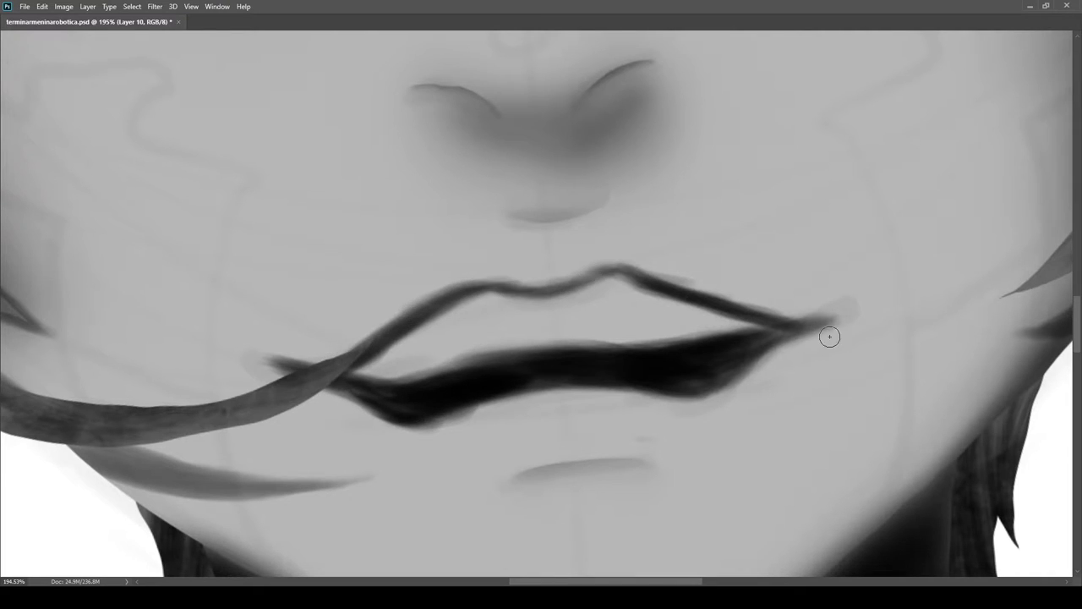
{"action": "left_click_drag", "start_coordinate": [786, 345], "coordinate": [835, 326]}
{"action": "key", "text": "b"}
{"action": "left_click_drag", "start_coordinate": [803, 328], "coordinate": [692, 392]}
{"action": "key", "text": "e"}
{"action": "left_click_drag", "start_coordinate": [448, 423], "coordinate": [461, 428]}
{"action": "key", "text": "b"}
{"action": "left_click_drag", "start_coordinate": [488, 392], "coordinate": [719, 364]}
{"action": "key", "text": "e"}
{"action": "key", "text": "b"}
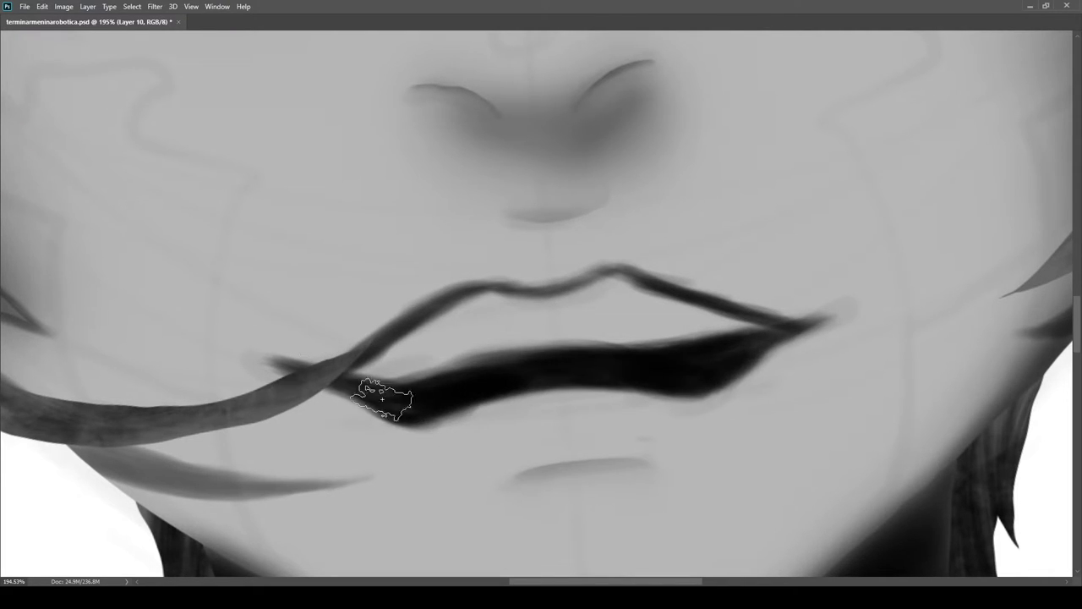
Touch up the dark mouth fill and the upper lip line toward the mouth's corners
{"action": "left_click_drag", "start_coordinate": [498, 372], "coordinate": [398, 372]}
{"action": "left_click_drag", "start_coordinate": [558, 220], "coordinate": [593, 337]}
{"action": "scroll", "coordinate": [908, 442], "scroll_direction": "down", "scroll_amount": 4}
{"action": "scroll", "coordinate": [837, 377], "scroll_direction": "up", "scroll_amount": 8}
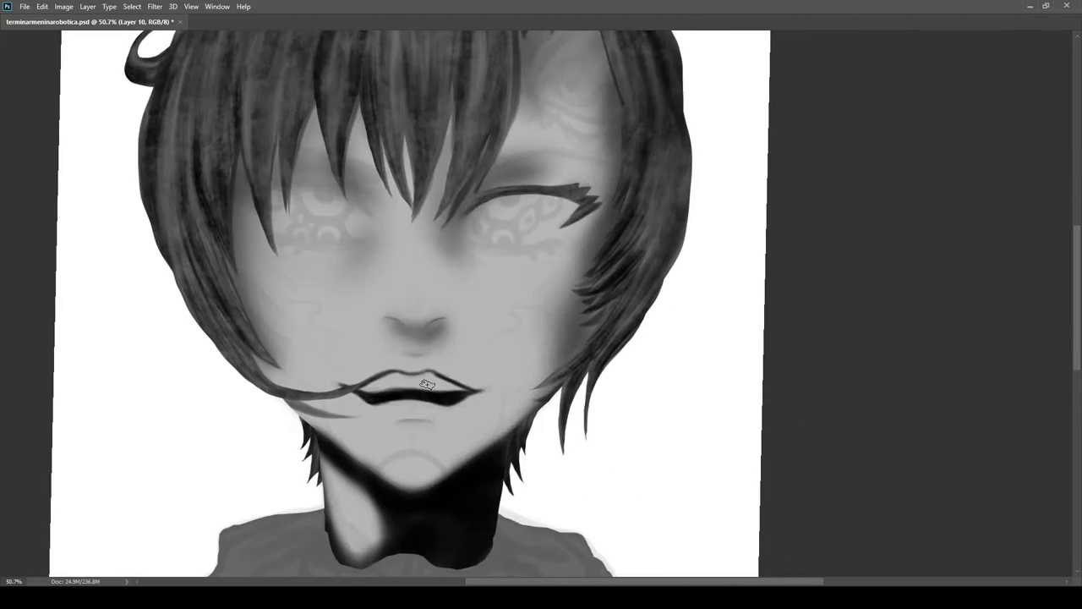
{"action": "mouse_move", "coordinate": [352, 369]}
{"action": "left_mouse_down"}
{"action": "mouse_move", "coordinate": [369, 337]}
{"action": "mouse_move", "coordinate": [407, 328]}
{"action": "mouse_move", "coordinate": [549, 334]}
{"action": "left_mouse_up"}
{"action": "scroll", "coordinate": [549, 334], "scroll_direction": "down", "scroll_amount": 6}
{"action": "scroll", "coordinate": [591, 320], "scroll_direction": "up", "scroll_amount": 7}
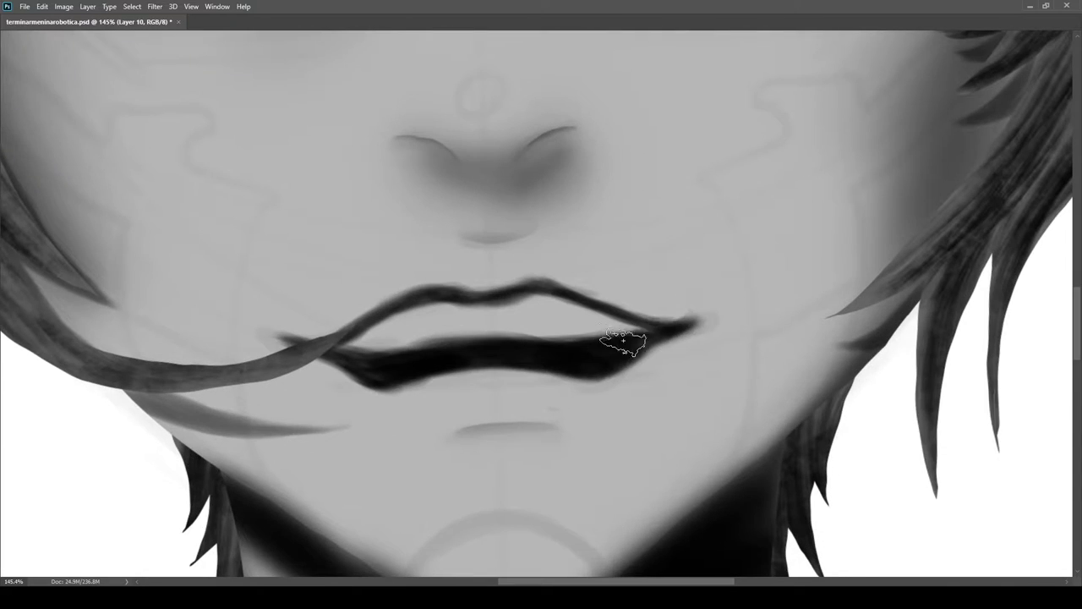
Touch up the mouth paint on Layer 10 and adjust the mouth's placement with a free transform
{"action": "left_click_drag", "start_coordinate": [507, 280], "coordinate": [482, 291]}
{"action": "scroll", "coordinate": [623, 338], "scroll_direction": "down", "scroll_amount": 8}
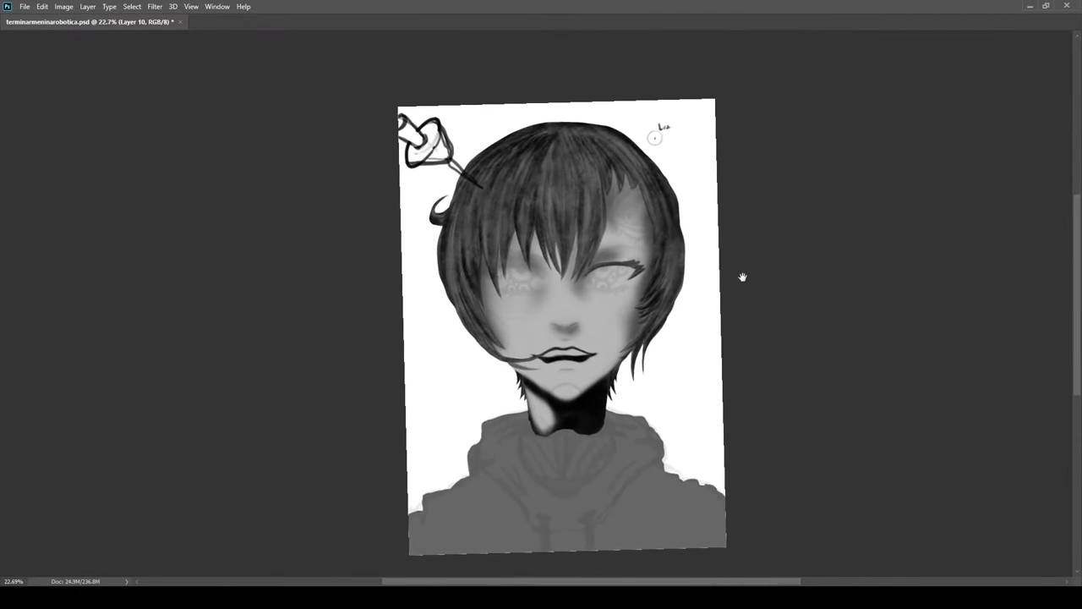
{"action": "scroll", "coordinate": [555, 388], "scroll_direction": "up", "scroll_amount": 4}
{"action": "key", "text": "ctrl+t"}
{"action": "key", "text": "Return"}
{"action": "scroll", "coordinate": [647, 360], "scroll_direction": "down", "scroll_amount": 3}
{"action": "scroll", "coordinate": [584, 363], "scroll_direction": "up", "scroll_amount": 7}
{"action": "left_click_drag", "start_coordinate": [588, 388], "coordinate": [664, 343]}
{"action": "scroll", "coordinate": [672, 335], "scroll_direction": "down", "scroll_amount": 7}
{"action": "scroll", "coordinate": [606, 339], "scroll_direction": "up", "scroll_amount": 6}
{"action": "mouse_move", "coordinate": [666, 279]}
{"action": "left_mouse_down"}
{"action": "mouse_move", "coordinate": [600, 292]}
{"action": "mouse_move", "coordinate": [672, 260]}
{"action": "left_mouse_up"}
Add a new layer and set up vertical paint symmetry along the middle of the face
{"action": "left_click", "coordinate": [945, 62]}
{"action": "mouse_move", "coordinate": [446, 385]}
{"action": "left_mouse_down"}
{"action": "mouse_move", "coordinate": [462, 387]}
{"action": "mouse_move", "coordinate": [453, 387]}
{"action": "left_mouse_up"}
{"action": "left_click", "coordinate": [945, 50]}
{"action": "left_click_drag", "start_coordinate": [594, 269], "coordinate": [532, 270]}
{"action": "key", "text": "ctrl+shift+alt+n"}
{"action": "scroll", "coordinate": [653, 377], "scroll_direction": "up", "scroll_amount": 6}
{"action": "scroll", "coordinate": [649, 360], "scroll_direction": "up", "scroll_amount": 4}
{"action": "left_click_drag", "start_coordinate": [558, 194], "coordinate": [606, 385]}
{"action": "key", "text": "ctrl+z"}
{"action": "scroll", "coordinate": [583, 279], "scroll_direction": "down", "scroll_amount": 3}
{"action": "scroll", "coordinate": [583, 279], "scroll_direction": "up", "scroll_amount": 4}
Paint dark seams for the robotic cheek panels on Layer 14, tracing the sketched stepped and curved outline symmetrically
{"action": "mouse_move", "coordinate": [541, 242]}
{"action": "left_mouse_down"}
{"action": "mouse_move", "coordinate": [592, 363]}
{"action": "mouse_move", "coordinate": [651, 191]}
{"action": "mouse_move", "coordinate": [768, 137]}
{"action": "mouse_move", "coordinate": [879, 49]}
{"action": "left_mouse_up"}
{"action": "left_click_drag", "start_coordinate": [900, 36], "coordinate": [708, 207]}
{"action": "left_click_drag", "start_coordinate": [419, 554], "coordinate": [465, 269]}
{"action": "mouse_move", "coordinate": [407, 142]}
{"action": "left_mouse_down"}
{"action": "mouse_move", "coordinate": [449, 328]}
{"action": "mouse_move", "coordinate": [422, 521]}
{"action": "left_mouse_up"}
{"action": "mouse_move", "coordinate": [450, 326]}
{"action": "left_mouse_down"}
{"action": "mouse_move", "coordinate": [425, 514]}
{"action": "mouse_move", "coordinate": [492, 378]}
{"action": "left_mouse_up"}
{"action": "scroll", "coordinate": [492, 378], "scroll_direction": "down", "scroll_amount": 3}
{"action": "mouse_move", "coordinate": [511, 336]}
{"action": "left_mouse_down"}
{"action": "mouse_move", "coordinate": [607, 284]}
{"action": "mouse_move", "coordinate": [600, 372]}
{"action": "mouse_move", "coordinate": [666, 146]}
{"action": "mouse_move", "coordinate": [612, 267]}
{"action": "left_mouse_up"}
Complete the panels' inner angled seam up to the hair and darken the curved cheek seam down to the jaw
{"action": "key", "text": "e"}
{"action": "left_click_drag", "start_coordinate": [585, 291], "coordinate": [666, 224]}
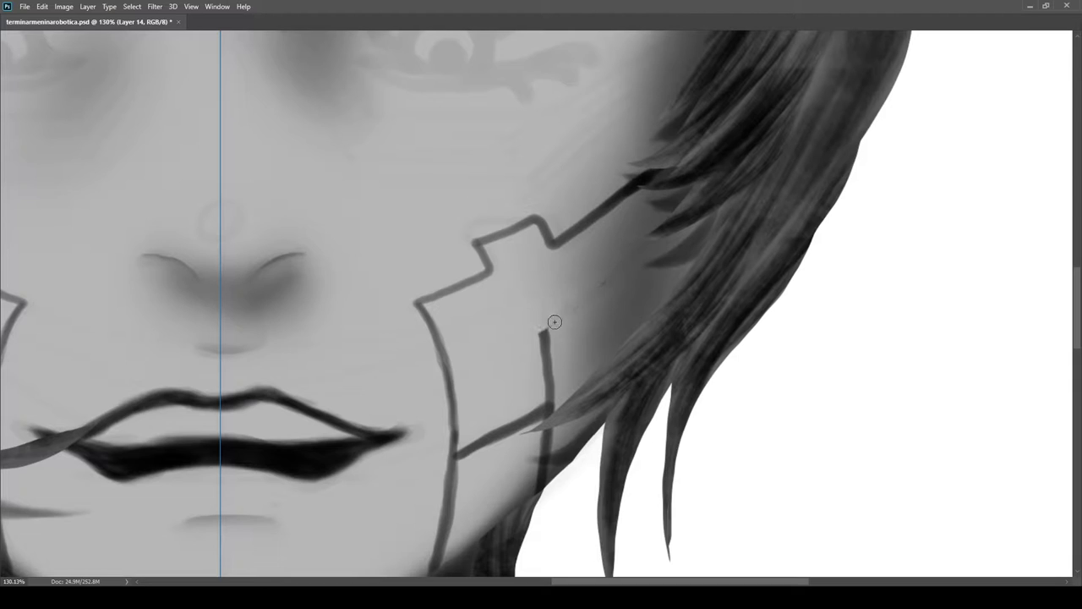
{"action": "left_click_drag", "start_coordinate": [546, 330], "coordinate": [696, 223]}
{"action": "mouse_move", "coordinate": [617, 275]}
{"action": "left_mouse_down"}
{"action": "mouse_move", "coordinate": [542, 338]}
{"action": "mouse_move", "coordinate": [544, 325]}
{"action": "mouse_move", "coordinate": [579, 434]}
{"action": "left_mouse_up"}
{"action": "scroll", "coordinate": [519, 333], "scroll_direction": "up", "scroll_amount": 4}
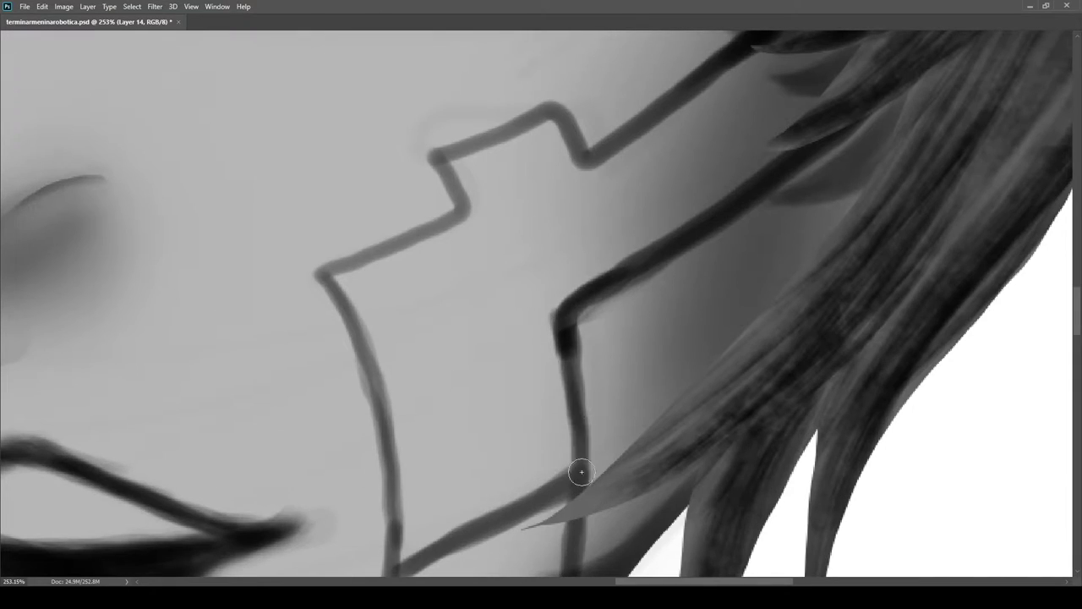
{"action": "scroll", "coordinate": [580, 434], "scroll_direction": "down", "scroll_amount": 3}
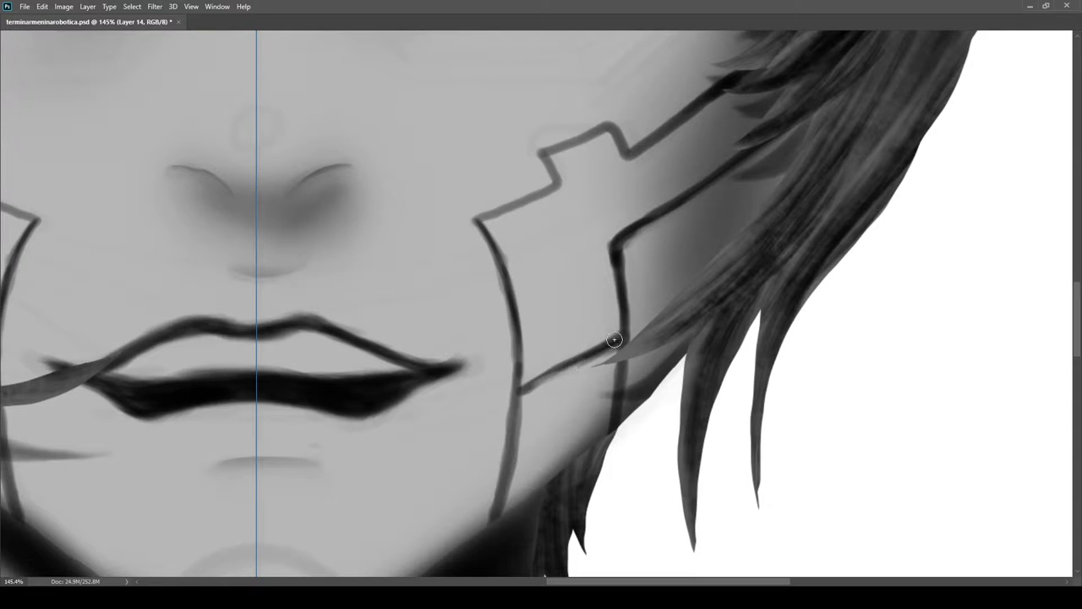
{"action": "left_click_drag", "start_coordinate": [519, 430], "coordinate": [500, 514]}
Paint a dark semicircular seam over the sketched arc on the chin
{"action": "scroll", "coordinate": [608, 368], "scroll_direction": "down", "scroll_amount": 10}
{"action": "scroll", "coordinate": [684, 296], "scroll_direction": "up", "scroll_amount": 3}
{"action": "scroll", "coordinate": [599, 254], "scroll_direction": "down", "scroll_amount": 3}
{"action": "scroll", "coordinate": [575, 397], "scroll_direction": "up", "scroll_amount": 10}
{"action": "left_click_drag", "start_coordinate": [421, 505], "coordinate": [535, 400]}
{"action": "left_click_drag", "start_coordinate": [467, 441], "coordinate": [577, 397]}
{"action": "mouse_move", "coordinate": [438, 477]}
{"action": "left_mouse_down"}
{"action": "mouse_move", "coordinate": [530, 397]}
{"action": "mouse_move", "coordinate": [452, 454]}
{"action": "left_mouse_up"}
{"action": "left_click_drag", "start_coordinate": [532, 484], "coordinate": [431, 478]}
{"action": "left_click_drag", "start_coordinate": [602, 513], "coordinate": [680, 499]}
{"action": "left_click", "coordinate": [964, 65]}
{"action": "left_click_drag", "start_coordinate": [511, 465], "coordinate": [778, 387]}
On Layer 15, paint a white highlight along the mouth-side edge of the curved seam on the right cheek
{"action": "scroll", "coordinate": [626, 150], "scroll_direction": "down", "scroll_amount": 8}
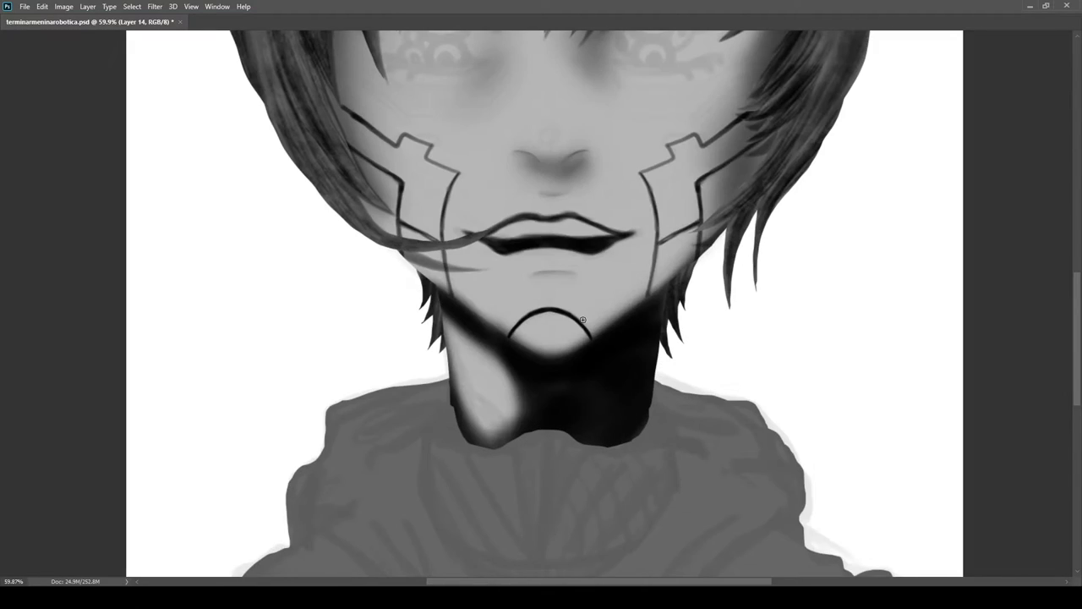
{"action": "scroll", "coordinate": [602, 264], "scroll_direction": "down", "scroll_amount": 5}
{"action": "scroll", "coordinate": [763, 268], "scroll_direction": "up", "scroll_amount": 5}
{"action": "scroll", "coordinate": [604, 350], "scroll_direction": "up", "scroll_amount": 4}
{"action": "left_click_drag", "start_coordinate": [496, 238], "coordinate": [525, 288]}
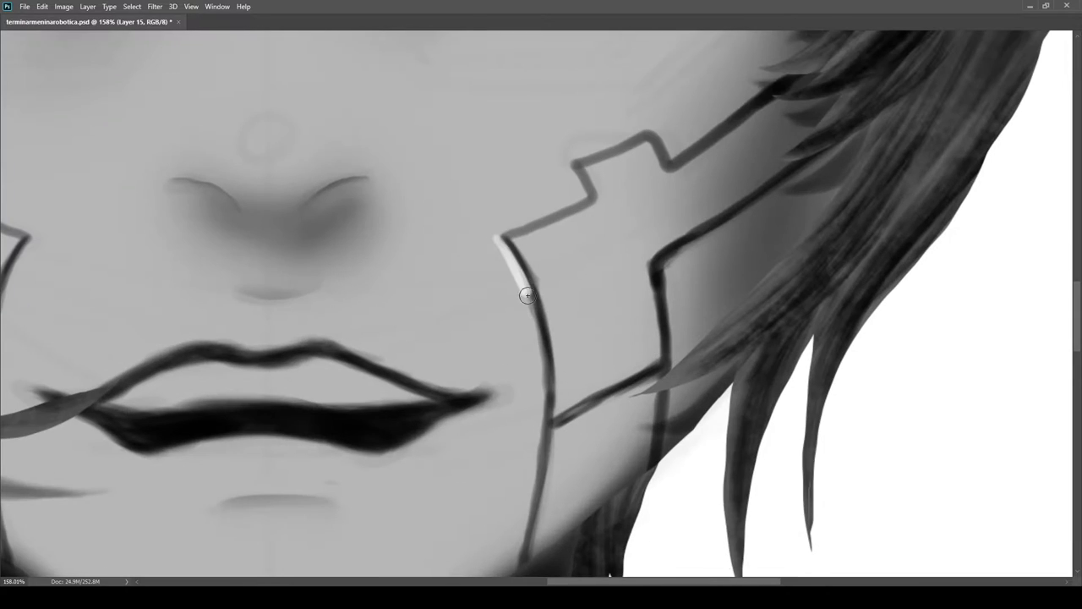
{"action": "left_click_drag", "start_coordinate": [542, 344], "coordinate": [539, 448]}
{"action": "left_click_drag", "start_coordinate": [527, 506], "coordinate": [531, 414]}
{"action": "left_click_drag", "start_coordinate": [542, 362], "coordinate": [523, 447]}
{"action": "mouse_move", "coordinate": [507, 164]}
{"action": "left_mouse_down"}
{"action": "mouse_move", "coordinate": [524, 251]}
{"action": "mouse_move", "coordinate": [529, 215]}
{"action": "mouse_move", "coordinate": [626, 173]}
{"action": "left_mouse_up"}
Highlight the right cheek panel's stepped upper edge and lower diagonal seam in white
{"action": "scroll", "coordinate": [538, 253], "scroll_direction": "up", "scroll_amount": 2}
{"action": "scroll", "coordinate": [625, 174], "scroll_direction": "up", "scroll_amount": 2}
{"action": "left_click_drag", "start_coordinate": [579, 246], "coordinate": [701, 181]}
{"action": "scroll", "coordinate": [615, 340], "scroll_direction": "down", "scroll_amount": 5}
{"action": "left_click_drag", "start_coordinate": [616, 340], "coordinate": [677, 340]}
{"action": "left_click_drag", "start_coordinate": [526, 436], "coordinate": [657, 370]}
{"action": "left_click_drag", "start_coordinate": [532, 429], "coordinate": [681, 355]}
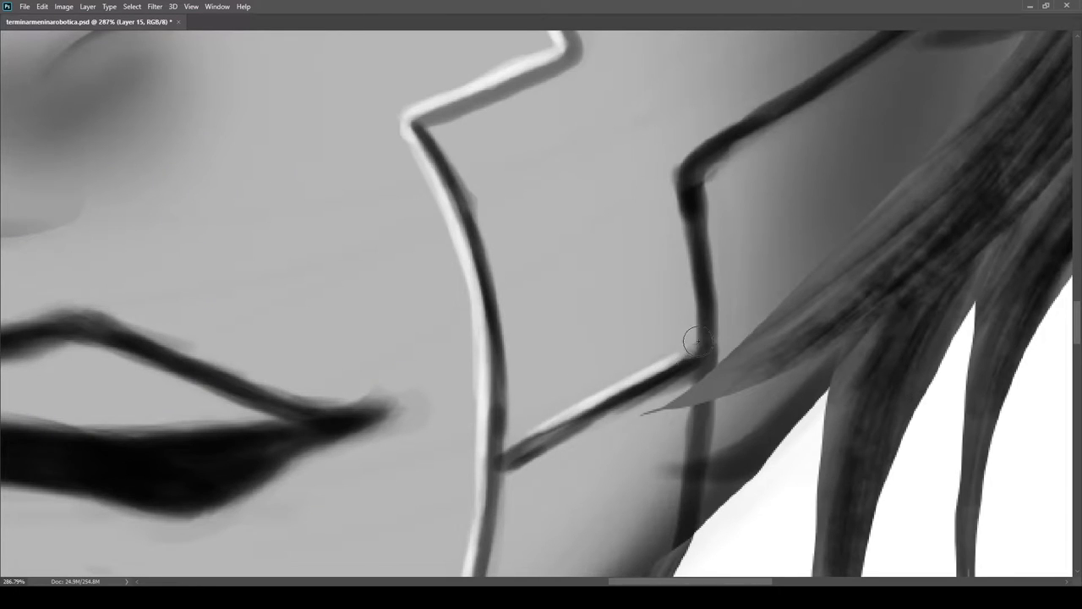
Paint white highlights along the right cheek's inner angled seam and the seam rising toward the hair
{"action": "left_click_drag", "start_coordinate": [685, 258], "coordinate": [677, 347]}
{"action": "mouse_move", "coordinate": [687, 425]}
{"action": "left_mouse_down"}
{"action": "mouse_move", "coordinate": [671, 253]}
{"action": "mouse_move", "coordinate": [756, 191]}
{"action": "left_mouse_up"}
{"action": "mouse_move", "coordinate": [758, 182]}
{"action": "left_mouse_down"}
{"action": "mouse_move", "coordinate": [652, 250]}
{"action": "mouse_move", "coordinate": [742, 200]}
{"action": "left_mouse_up"}
{"action": "left_click_drag", "start_coordinate": [683, 242], "coordinate": [773, 174]}
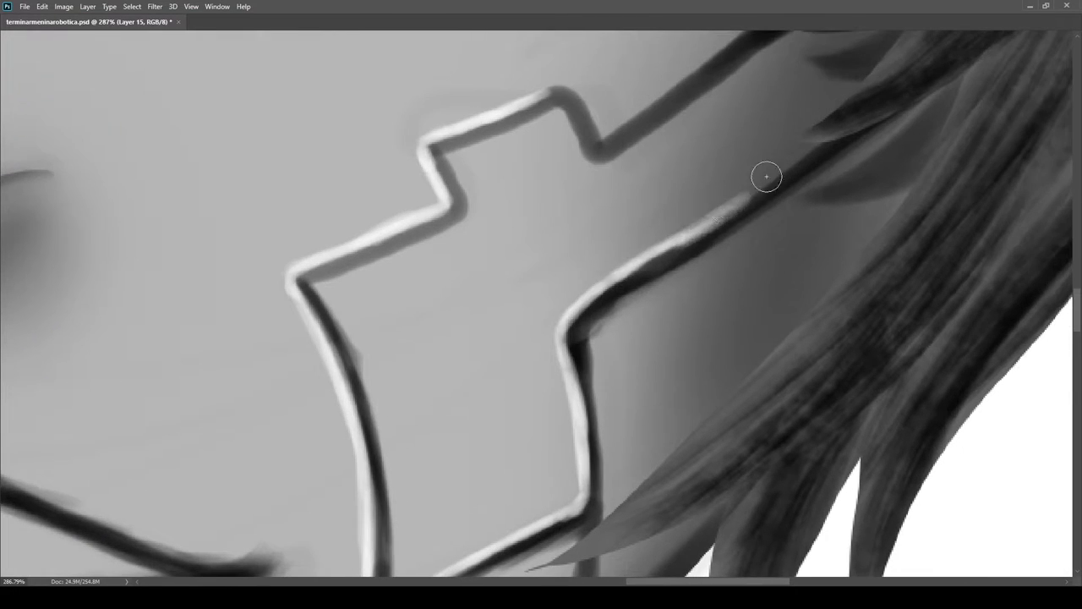
{"action": "left_click_drag", "start_coordinate": [826, 134], "coordinate": [766, 181]}
{"action": "left_click_drag", "start_coordinate": [719, 72], "coordinate": [550, 278]}
{"action": "left_click_drag", "start_coordinate": [646, 181], "coordinate": [500, 294]}
Sample a color and finish the white highlights on the right cheek panel's lower seams near the jaw
{"action": "left_click", "coordinate": [474, 453], "text": "alt"}
{"action": "scroll", "coordinate": [426, 338], "scroll_direction": "down", "scroll_amount": 5}
{"action": "left_click_drag", "start_coordinate": [405, 515], "coordinate": [536, 356]}
{"action": "scroll", "coordinate": [536, 357], "scroll_direction": "up", "scroll_amount": 3}
{"action": "mouse_move", "coordinate": [556, 401]}
{"action": "left_mouse_down"}
{"action": "mouse_move", "coordinate": [564, 306]}
{"action": "mouse_move", "coordinate": [567, 382]}
{"action": "left_mouse_up"}
{"action": "mouse_move", "coordinate": [423, 475]}
{"action": "left_mouse_down"}
{"action": "mouse_move", "coordinate": [489, 410]}
{"action": "mouse_move", "coordinate": [456, 451]}
{"action": "left_mouse_up"}
{"action": "left_click_drag", "start_coordinate": [677, 554], "coordinate": [529, 485]}
{"action": "left_click_drag", "start_coordinate": [591, 435], "coordinate": [311, 339]}
{"action": "left_click_drag", "start_coordinate": [386, 382], "coordinate": [444, 324]}
{"action": "left_click_drag", "start_coordinate": [474, 387], "coordinate": [524, 372]}
{"action": "left_click_drag", "start_coordinate": [409, 382], "coordinate": [541, 312]}
{"action": "left_click_drag", "start_coordinate": [372, 461], "coordinate": [389, 462]}
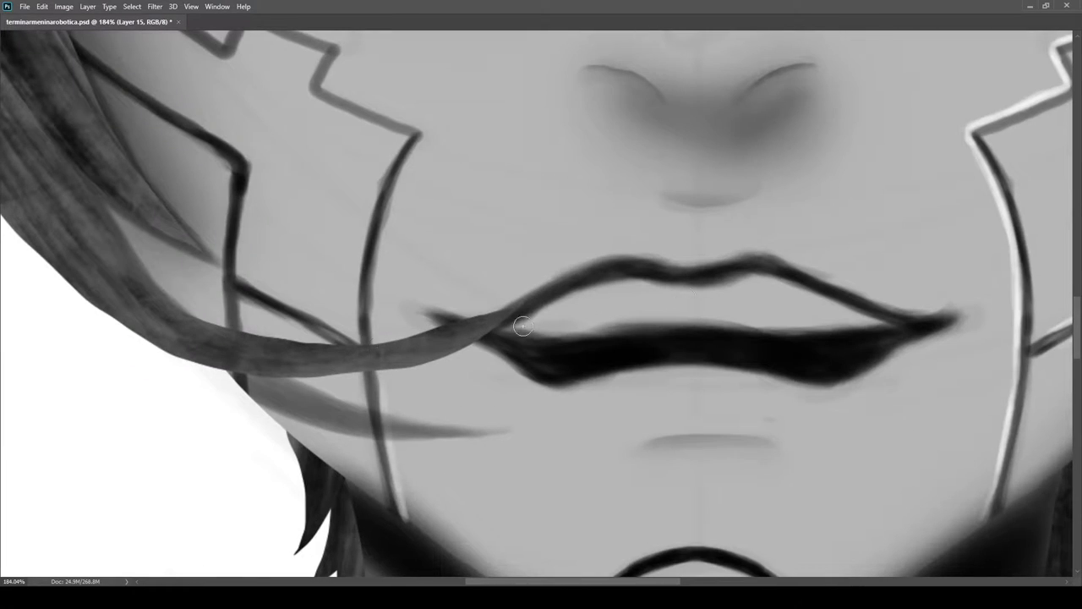
Paint a white highlight along the mouth-side edge of the left cheek's curved seam
{"action": "left_click_drag", "start_coordinate": [391, 194], "coordinate": [429, 256]}
{"action": "left_click_drag", "start_coordinate": [429, 256], "coordinate": [454, 257]}
{"action": "mouse_move", "coordinate": [467, 171]}
{"action": "left_mouse_down"}
{"action": "mouse_move", "coordinate": [398, 452]}
{"action": "mouse_move", "coordinate": [395, 336]}
{"action": "left_mouse_up"}
{"action": "left_click_drag", "start_coordinate": [395, 327], "coordinate": [428, 487]}
{"action": "mouse_move", "coordinate": [428, 487]}
{"action": "left_mouse_down"}
{"action": "mouse_move", "coordinate": [425, 380]}
{"action": "mouse_move", "coordinate": [420, 413]}
{"action": "left_mouse_up"}
{"action": "left_click_drag", "start_coordinate": [423, 101], "coordinate": [534, 451]}
{"action": "mouse_move", "coordinate": [575, 261]}
{"action": "left_mouse_down"}
{"action": "mouse_move", "coordinate": [591, 321]}
{"action": "mouse_move", "coordinate": [555, 154]}
{"action": "mouse_move", "coordinate": [621, 166]}
{"action": "left_mouse_up"}
Highlight the left cheek panel's stepped upper seam in white up to the hairline
{"action": "mouse_move", "coordinate": [625, 152]}
{"action": "left_mouse_down"}
{"action": "mouse_move", "coordinate": [590, 322]}
{"action": "mouse_move", "coordinate": [588, 185]}
{"action": "left_mouse_up"}
{"action": "mouse_move", "coordinate": [517, 176]}
{"action": "left_mouse_down"}
{"action": "mouse_move", "coordinate": [561, 173]}
{"action": "mouse_move", "coordinate": [548, 330]}
{"action": "left_mouse_up"}
{"action": "mouse_move", "coordinate": [514, 244]}
{"action": "left_mouse_down"}
{"action": "mouse_move", "coordinate": [511, 311]}
{"action": "mouse_move", "coordinate": [523, 181]}
{"action": "left_mouse_up"}
{"action": "mouse_move", "coordinate": [522, 181]}
{"action": "left_mouse_down"}
{"action": "mouse_move", "coordinate": [510, 319]}
{"action": "mouse_move", "coordinate": [541, 198]}
{"action": "left_mouse_up"}
{"action": "scroll", "coordinate": [442, 195], "scroll_direction": "down", "scroll_amount": 5}
{"action": "scroll", "coordinate": [468, 320], "scroll_direction": "up", "scroll_amount": 3}
{"action": "left_click_drag", "start_coordinate": [535, 270], "coordinate": [550, 311]}
{"action": "scroll", "coordinate": [550, 310], "scroll_direction": "up", "scroll_amount": 2}
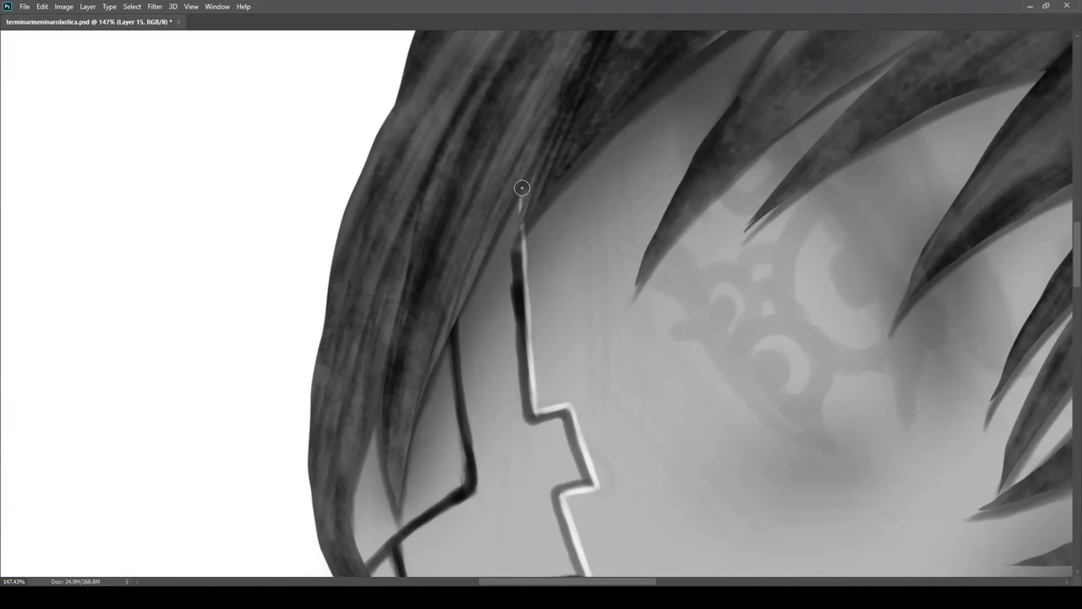
Highlight the left cheek's inner angled seam and lower diagonal seam in white, undoing the last stray stroke
{"action": "left_click_drag", "start_coordinate": [470, 441], "coordinate": [477, 479]}
{"action": "mouse_move", "coordinate": [496, 485]}
{"action": "left_mouse_down"}
{"action": "mouse_move", "coordinate": [486, 370]}
{"action": "mouse_move", "coordinate": [535, 338]}
{"action": "left_mouse_up"}
{"action": "scroll", "coordinate": [485, 369], "scroll_direction": "up", "scroll_amount": 1}
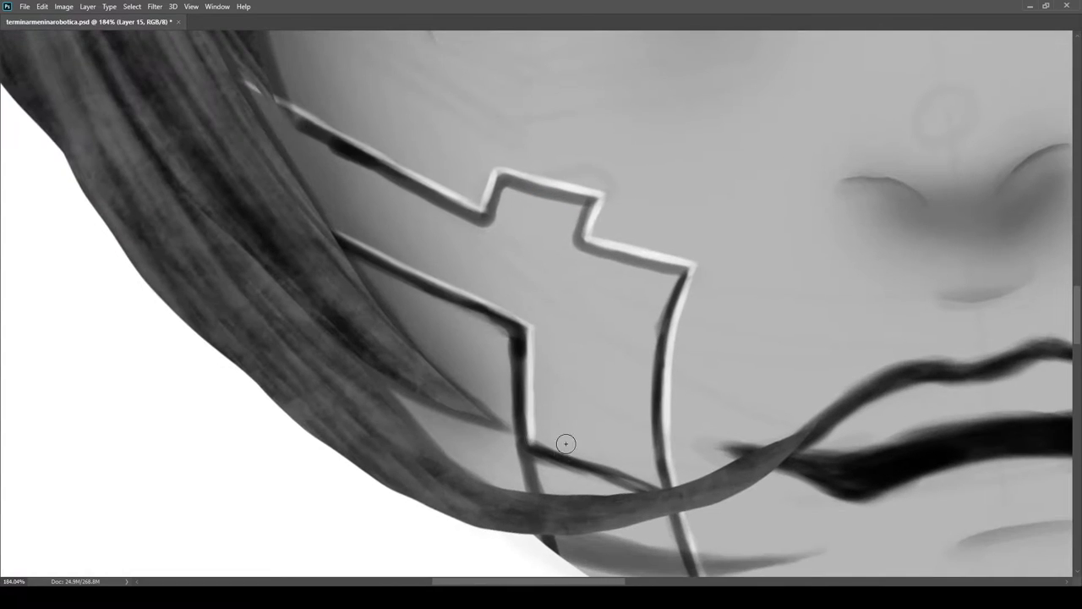
{"action": "left_click_drag", "start_coordinate": [649, 474], "coordinate": [660, 481]}
{"action": "mouse_move", "coordinate": [560, 461]}
{"action": "left_mouse_down"}
{"action": "mouse_move", "coordinate": [504, 293]}
{"action": "mouse_move", "coordinate": [647, 387]}
{"action": "mouse_move", "coordinate": [761, 367]}
{"action": "mouse_move", "coordinate": [563, 355]}
{"action": "left_mouse_up"}
{"action": "mouse_move", "coordinate": [498, 371]}
{"action": "left_mouse_down"}
{"action": "mouse_move", "coordinate": [529, 373]}
{"action": "mouse_move", "coordinate": [427, 325]}
{"action": "mouse_move", "coordinate": [363, 319]}
{"action": "left_mouse_up"}
{"action": "key", "text": "ctrl+z"}
Select Layer 14 and darken the left cheek panel's stepped upper seam beside its white highlight
{"action": "left_click", "coordinate": [1004, 486]}
{"action": "left_click_drag", "start_coordinate": [650, 342], "coordinate": [366, 296]}
{"action": "scroll", "coordinate": [366, 296], "scroll_direction": "up", "scroll_amount": 5}
{"action": "scroll", "coordinate": [436, 263], "scroll_direction": "down", "scroll_amount": 2}
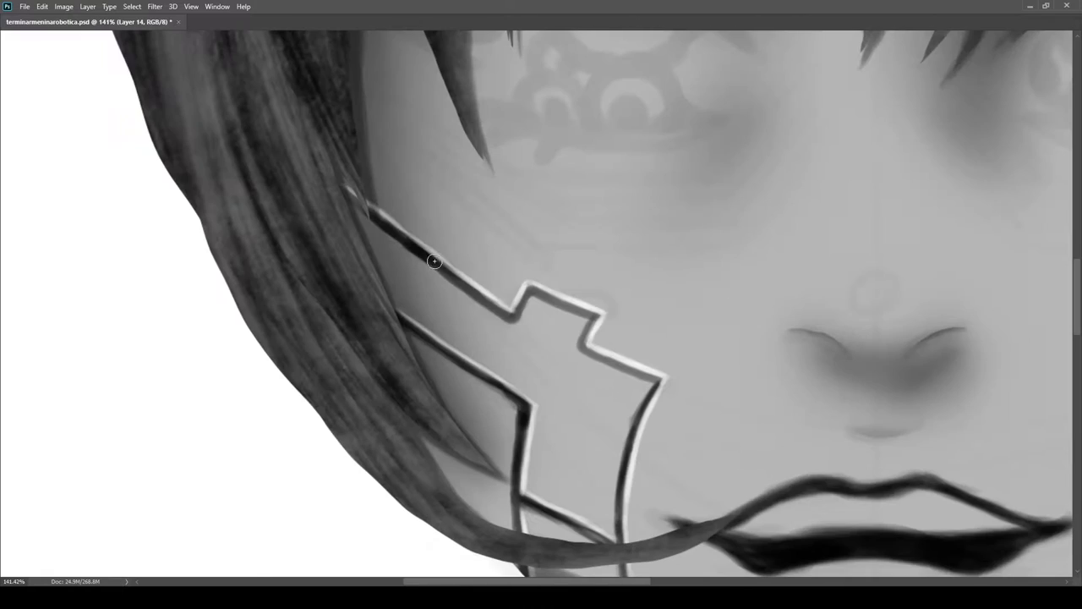
{"action": "left_click_drag", "start_coordinate": [524, 337], "coordinate": [558, 330]}
{"action": "mouse_move", "coordinate": [509, 296]}
{"action": "left_mouse_down"}
{"action": "mouse_move", "coordinate": [530, 255]}
{"action": "mouse_move", "coordinate": [646, 292]}
{"action": "mouse_move", "coordinate": [630, 341]}
{"action": "left_mouse_up"}
{"action": "left_click_drag", "start_coordinate": [635, 353], "coordinate": [600, 469]}
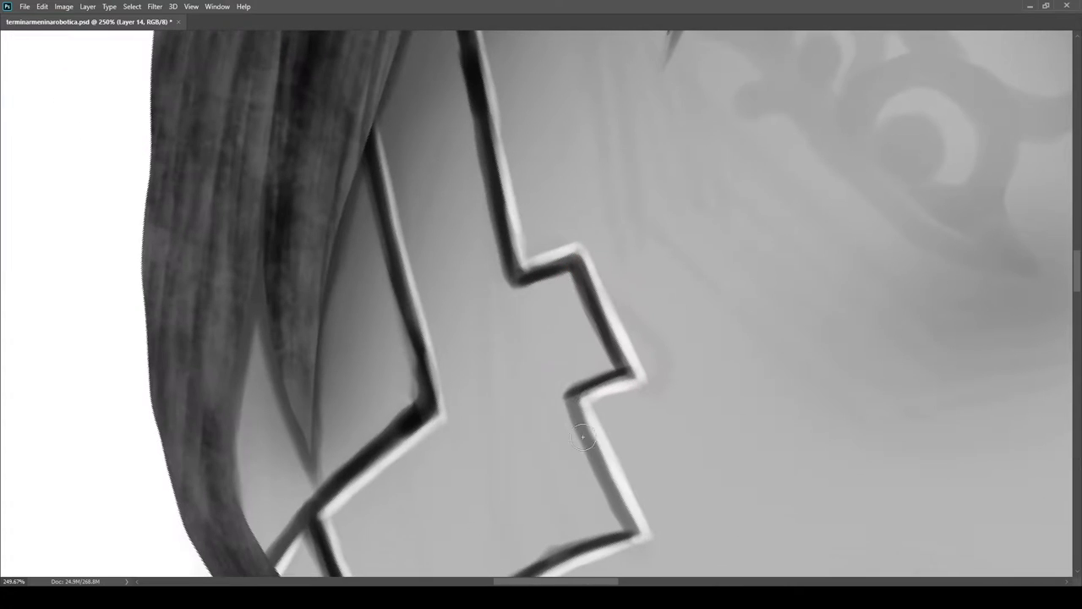
{"action": "left_click_drag", "start_coordinate": [577, 405], "coordinate": [629, 532]}
Darken the left cheek's inner angled seam, lower diagonal seam and curved seam down to the jaw
{"action": "left_click_drag", "start_coordinate": [636, 343], "coordinate": [578, 355]}
{"action": "mouse_move", "coordinate": [596, 423]}
{"action": "left_mouse_down"}
{"action": "mouse_move", "coordinate": [719, 306]}
{"action": "mouse_move", "coordinate": [782, 303]}
{"action": "left_mouse_up"}
{"action": "mouse_move", "coordinate": [688, 455]}
{"action": "left_mouse_down"}
{"action": "mouse_move", "coordinate": [621, 309]}
{"action": "mouse_move", "coordinate": [655, 413]}
{"action": "left_mouse_up"}
{"action": "left_click_drag", "start_coordinate": [502, 359], "coordinate": [484, 268]}
{"action": "mouse_move", "coordinate": [430, 413]}
{"action": "left_mouse_down"}
{"action": "mouse_move", "coordinate": [432, 264]}
{"action": "mouse_move", "coordinate": [430, 404]}
{"action": "left_mouse_up"}
{"action": "mouse_move", "coordinate": [453, 363]}
{"action": "left_mouse_down"}
{"action": "mouse_move", "coordinate": [583, 249]}
{"action": "mouse_move", "coordinate": [527, 232]}
{"action": "left_mouse_up"}
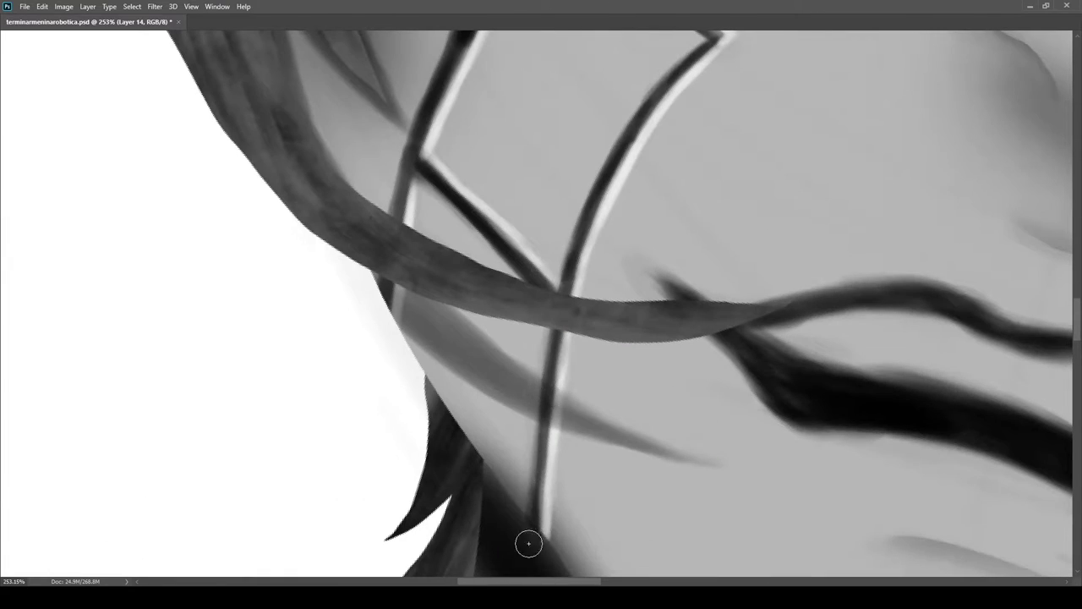
{"action": "left_click_drag", "start_coordinate": [546, 499], "coordinate": [486, 498]}
{"action": "left_click_drag", "start_coordinate": [619, 384], "coordinate": [637, 357]}
{"action": "left_click_drag", "start_coordinate": [535, 422], "coordinate": [594, 419]}
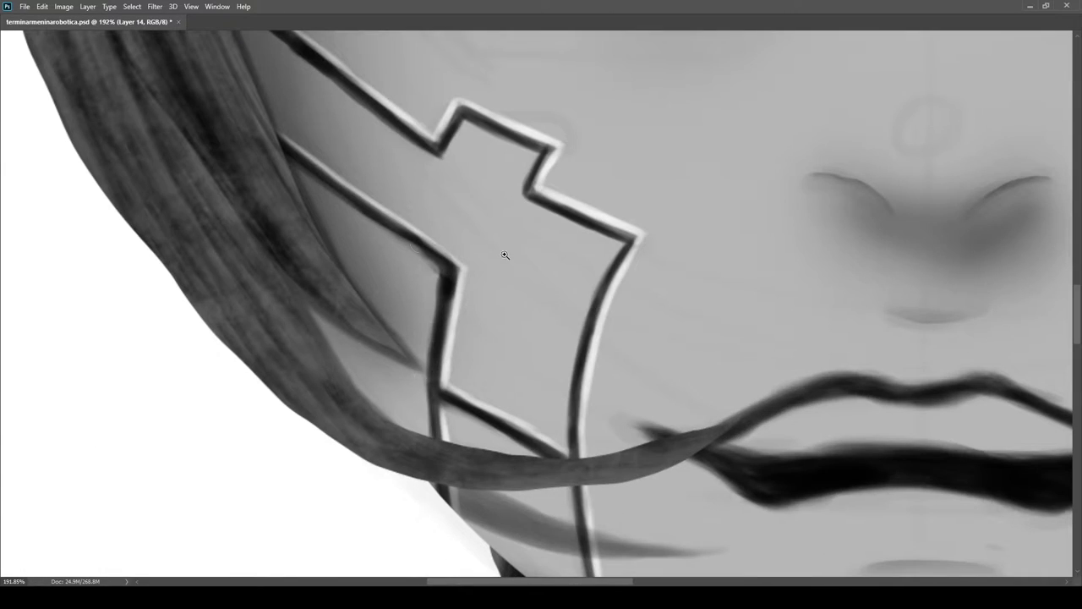
Darken and sharpen the right cheek panel's stepped and curved seams beside their white highlights
{"action": "left_click_drag", "start_coordinate": [309, 445], "coordinate": [245, 445]}
{"action": "left_click_drag", "start_coordinate": [605, 370], "coordinate": [680, 368]}
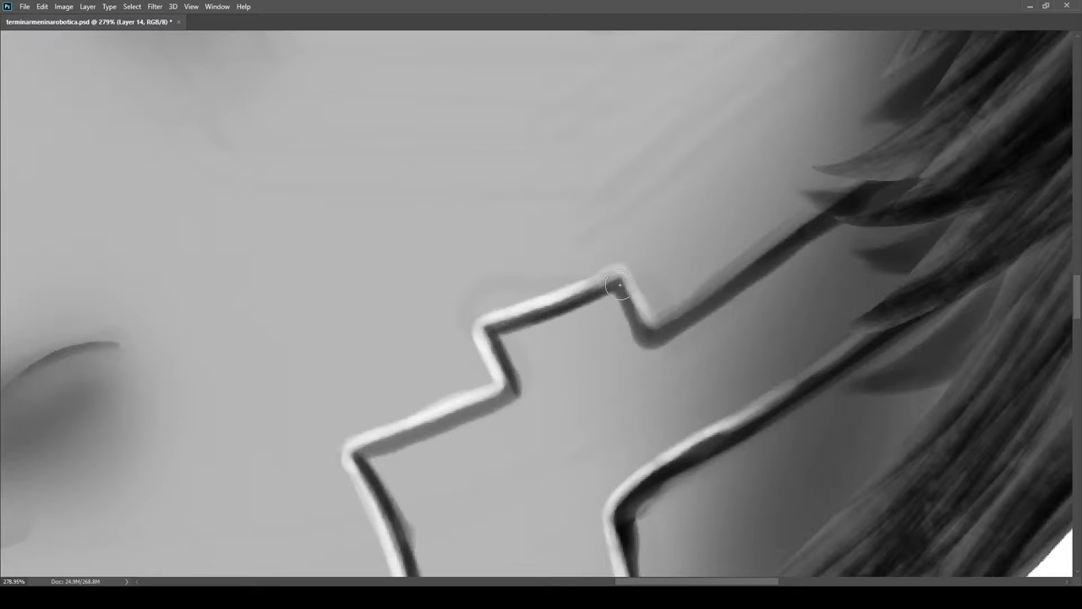
{"action": "left_click_drag", "start_coordinate": [650, 342], "coordinate": [821, 211]}
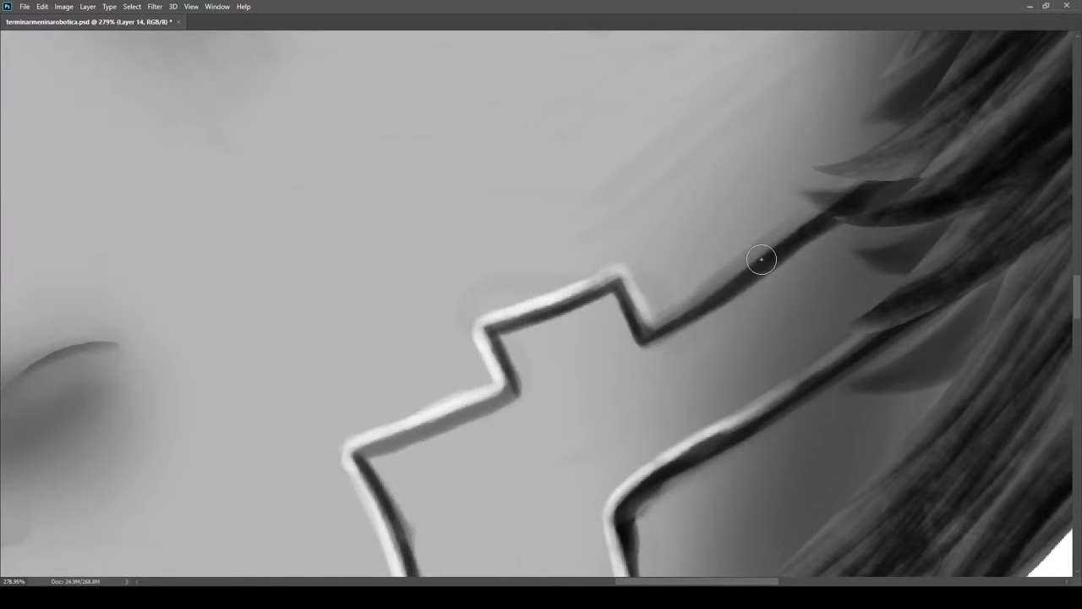
{"action": "left_click_drag", "start_coordinate": [541, 390], "coordinate": [622, 317]}
{"action": "left_click_drag", "start_coordinate": [524, 351], "coordinate": [597, 319]}
{"action": "mouse_move", "coordinate": [452, 378]}
{"action": "left_mouse_down"}
{"action": "mouse_move", "coordinate": [544, 342]}
{"action": "mouse_move", "coordinate": [484, 344]}
{"action": "left_mouse_up"}
{"action": "mouse_move", "coordinate": [492, 393]}
{"action": "left_mouse_down"}
{"action": "mouse_move", "coordinate": [584, 397]}
{"action": "mouse_move", "coordinate": [419, 338]}
{"action": "left_mouse_up"}
{"action": "mouse_move", "coordinate": [654, 333]}
{"action": "left_mouse_down"}
{"action": "mouse_move", "coordinate": [656, 307]}
{"action": "mouse_move", "coordinate": [707, 245]}
{"action": "left_mouse_up"}
{"action": "mouse_move", "coordinate": [700, 346]}
{"action": "left_mouse_down"}
{"action": "mouse_move", "coordinate": [617, 346]}
{"action": "mouse_move", "coordinate": [724, 389]}
{"action": "mouse_move", "coordinate": [613, 311]}
{"action": "left_mouse_up"}
{"action": "key", "text": "Escape"}
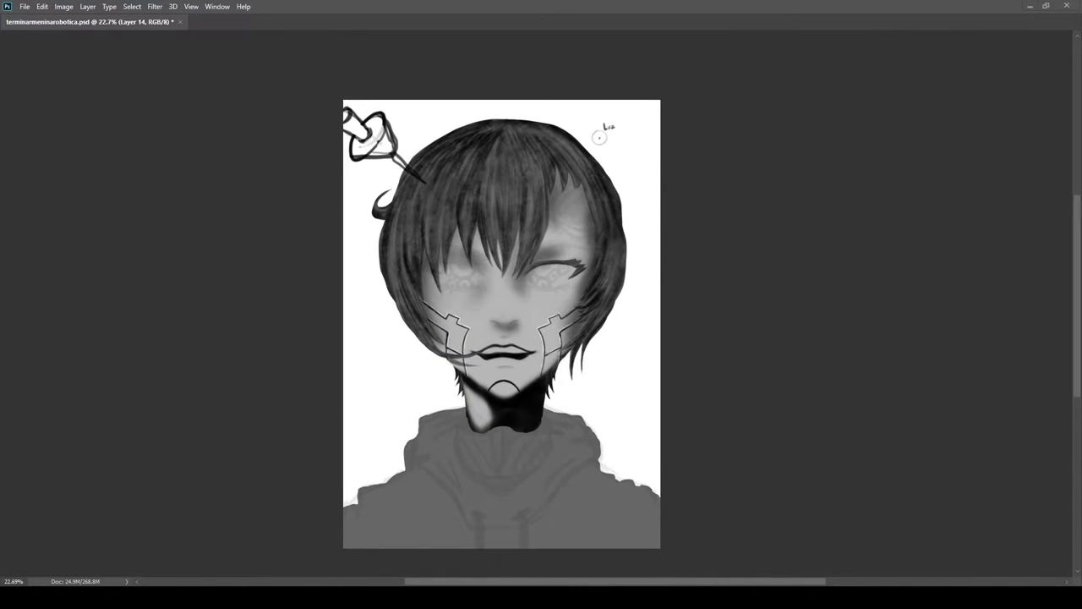
Select Layer 1 and save the document
{"action": "scroll", "coordinate": [511, 362], "scroll_direction": "up", "scroll_amount": 8}
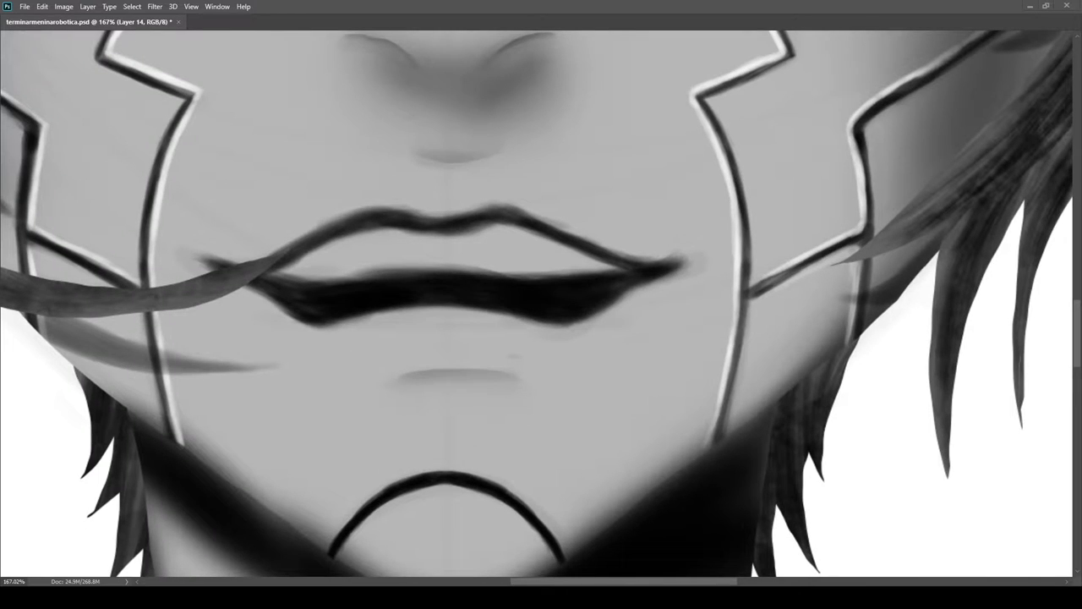
{"action": "scroll", "coordinate": [534, 414], "scroll_direction": "up", "scroll_amount": 3}
{"action": "scroll", "coordinate": [637, 285], "scroll_direction": "down", "scroll_amount": 8}
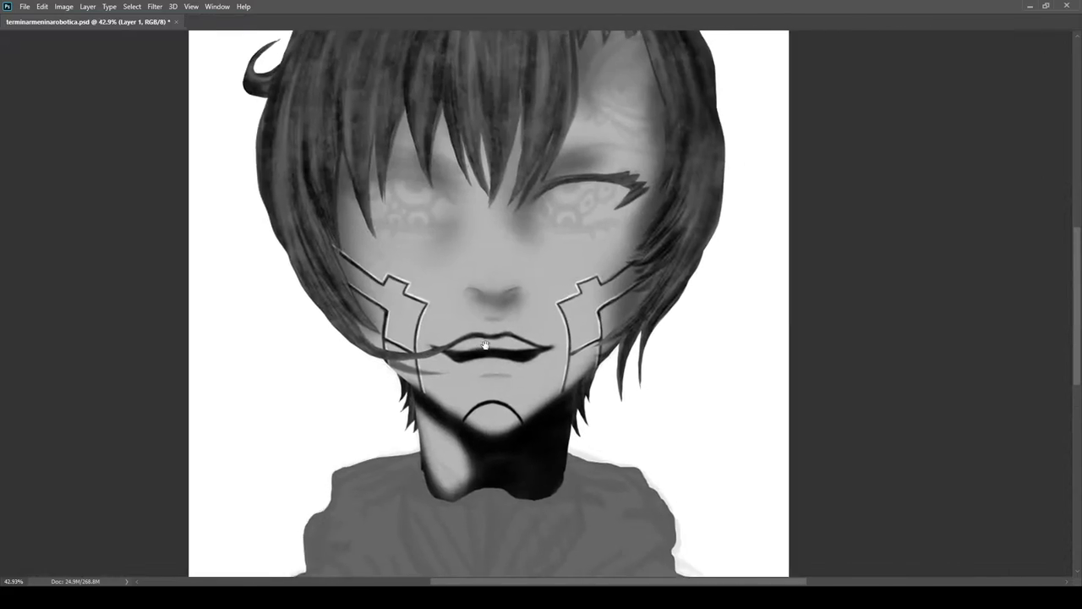
{"action": "scroll", "coordinate": [575, 449], "scroll_direction": "up", "scroll_amount": 6}
{"action": "scroll", "coordinate": [688, 293], "scroll_direction": "down", "scroll_amount": 5}
{"action": "scroll", "coordinate": [696, 302], "scroll_direction": "down", "scroll_amount": 5}
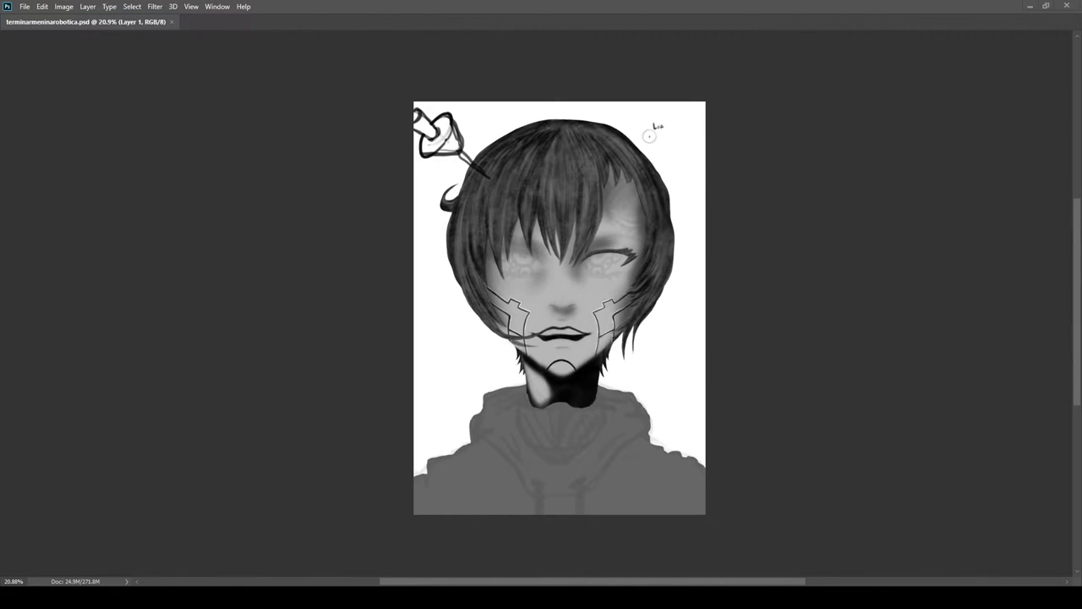
{"action": "scroll", "coordinate": [623, 295], "scroll_direction": "up", "scroll_amount": 5}
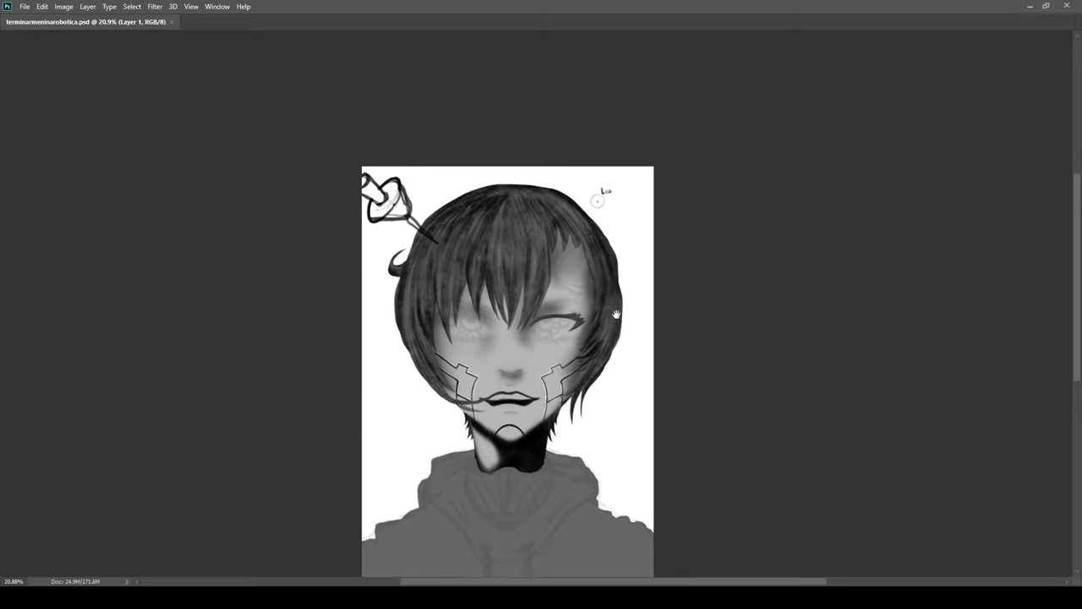
Select Layer 7 and paint a thin dark gray lower eyelid line along the sketch under the right eye
{"action": "scroll", "coordinate": [495, 246], "scroll_direction": "up", "scroll_amount": 5}
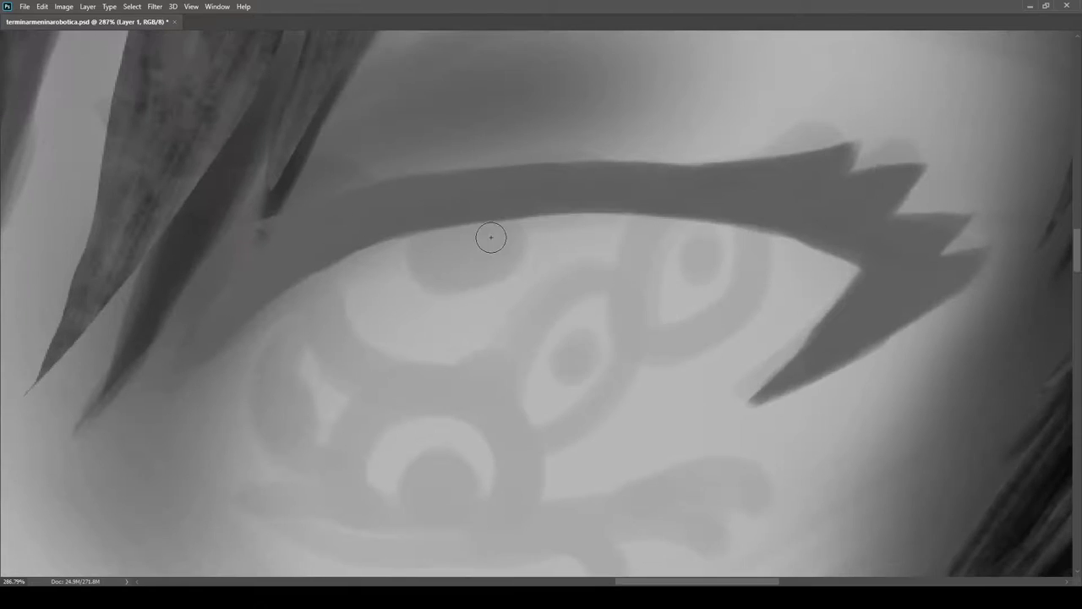
{"action": "scroll", "coordinate": [633, 392], "scroll_direction": "down", "scroll_amount": 6}
{"action": "scroll", "coordinate": [634, 392], "scroll_direction": "up", "scroll_amount": 4}
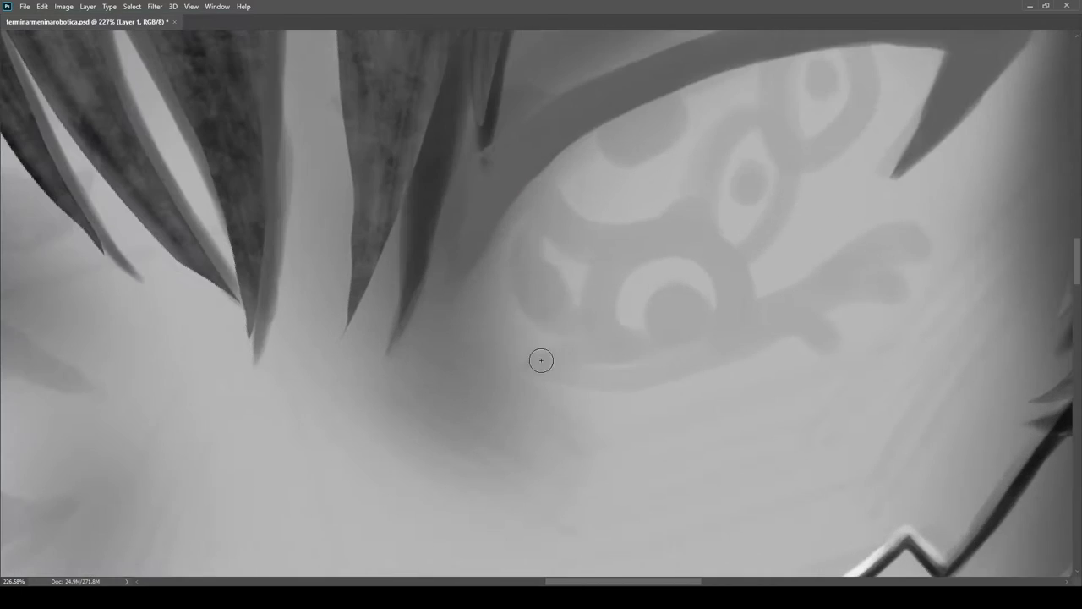
{"action": "scroll", "coordinate": [701, 381], "scroll_direction": "down", "scroll_amount": 3}
{"action": "scroll", "coordinate": [632, 388], "scroll_direction": "up", "scroll_amount": 2}
{"action": "left_click_drag", "start_coordinate": [585, 385], "coordinate": [658, 388]}
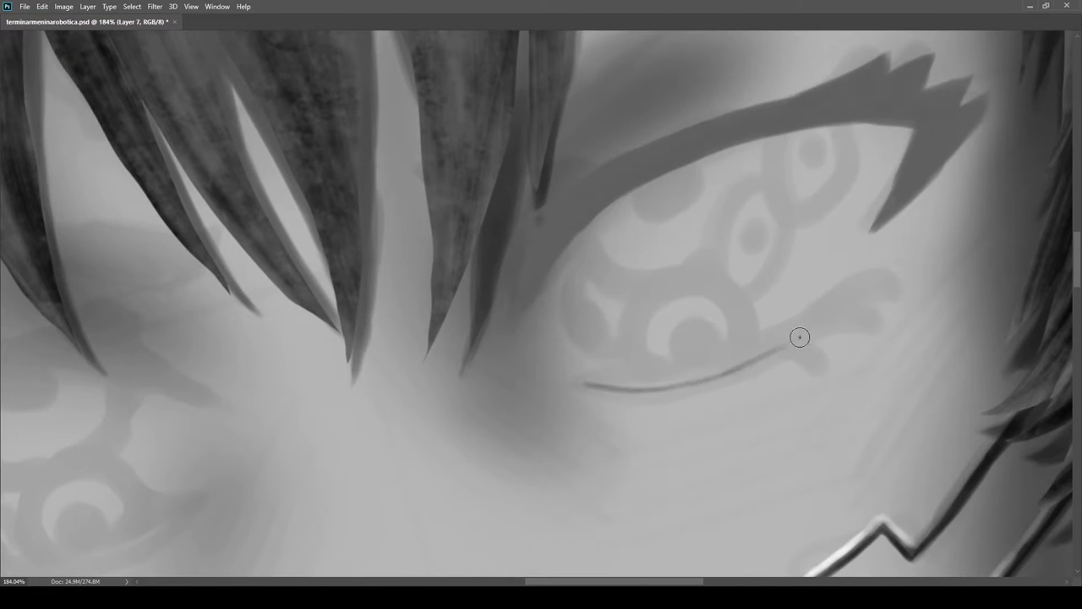
{"action": "left_click_drag", "start_coordinate": [780, 347], "coordinate": [786, 342]}
Thicken the lower eyelid line into a tapered dark shape at the right eye's inner corner
{"action": "scroll", "coordinate": [780, 348], "scroll_direction": "up", "scroll_amount": 3}
{"action": "left_click_drag", "start_coordinate": [454, 303], "coordinate": [526, 448]}
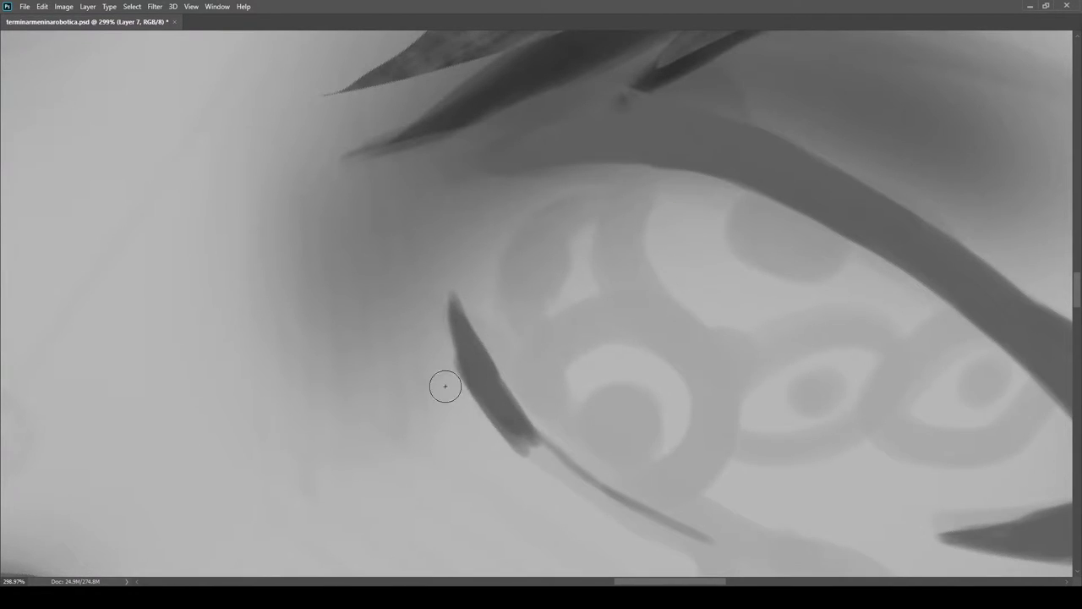
{"action": "mouse_move", "coordinate": [522, 394]}
{"action": "left_mouse_down"}
{"action": "mouse_move", "coordinate": [457, 360]}
{"action": "mouse_move", "coordinate": [464, 370]}
{"action": "left_mouse_up"}
{"action": "mouse_move", "coordinate": [444, 370]}
{"action": "left_mouse_down"}
{"action": "mouse_move", "coordinate": [442, 430]}
{"action": "mouse_move", "coordinate": [432, 317]}
{"action": "mouse_move", "coordinate": [453, 481]}
{"action": "mouse_move", "coordinate": [441, 436]}
{"action": "left_mouse_up"}
{"action": "key", "text": "ctrl+z"}
{"action": "left_click_drag", "start_coordinate": [495, 247], "coordinate": [502, 364]}
Paint branching dark gray lower lashes at the right eye's outer corner over the sketched shape
{"action": "left_click_drag", "start_coordinate": [602, 397], "coordinate": [670, 308]}
{"action": "left_click_drag", "start_coordinate": [572, 395], "coordinate": [685, 282]}
{"action": "scroll", "coordinate": [633, 366], "scroll_direction": "up", "scroll_amount": 2}
{"action": "mouse_move", "coordinate": [599, 367]}
{"action": "left_mouse_down"}
{"action": "mouse_move", "coordinate": [646, 295]}
{"action": "mouse_move", "coordinate": [612, 339]}
{"action": "left_mouse_up"}
{"action": "mouse_move", "coordinate": [639, 325]}
{"action": "left_mouse_down"}
{"action": "mouse_move", "coordinate": [677, 279]}
{"action": "mouse_move", "coordinate": [715, 256]}
{"action": "mouse_move", "coordinate": [693, 334]}
{"action": "left_mouse_up"}
{"action": "mouse_move", "coordinate": [698, 275]}
{"action": "left_mouse_down"}
{"action": "mouse_move", "coordinate": [660, 316]}
{"action": "mouse_move", "coordinate": [723, 277]}
{"action": "left_mouse_up"}
{"action": "left_click_drag", "start_coordinate": [694, 336], "coordinate": [720, 334]}
{"action": "left_click_drag", "start_coordinate": [670, 363], "coordinate": [693, 350]}
{"action": "mouse_move", "coordinate": [633, 399]}
{"action": "left_mouse_down"}
{"action": "mouse_move", "coordinate": [709, 348]}
{"action": "mouse_move", "coordinate": [742, 340]}
{"action": "left_mouse_up"}
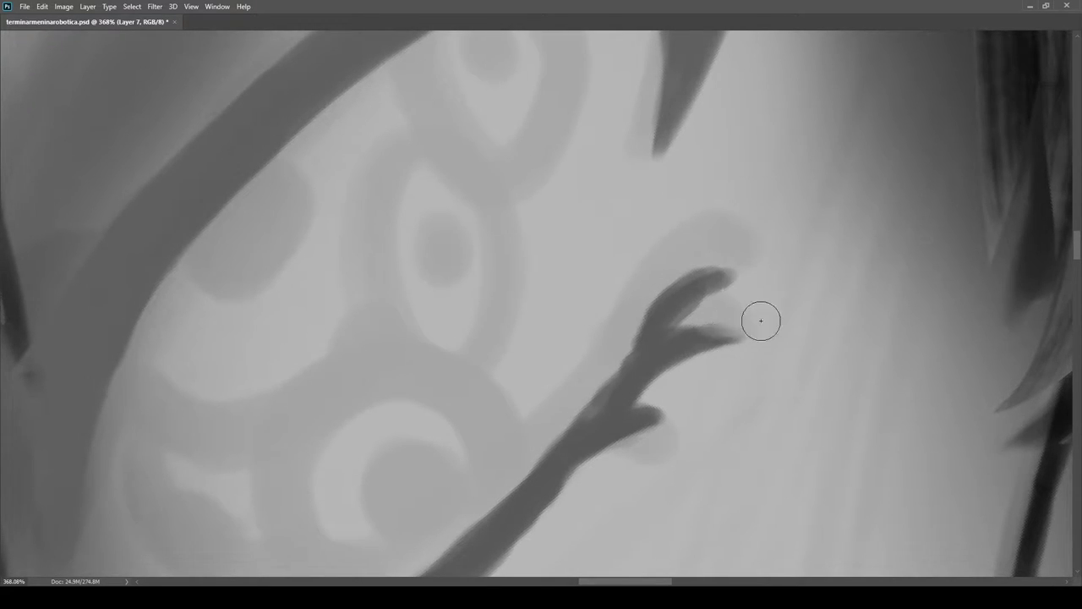
Reshape the lower lashes at the right eye's outer corner into finer tapered points
{"action": "mouse_move", "coordinate": [671, 336]}
{"action": "left_mouse_down"}
{"action": "mouse_move", "coordinate": [625, 369]}
{"action": "mouse_move", "coordinate": [705, 251]}
{"action": "mouse_move", "coordinate": [508, 497]}
{"action": "left_mouse_up"}
{"action": "left_click_drag", "start_coordinate": [644, 354], "coordinate": [549, 354]}
{"action": "left_click_drag", "start_coordinate": [626, 330], "coordinate": [445, 418]}
{"action": "left_click_drag", "start_coordinate": [445, 414], "coordinate": [491, 406]}
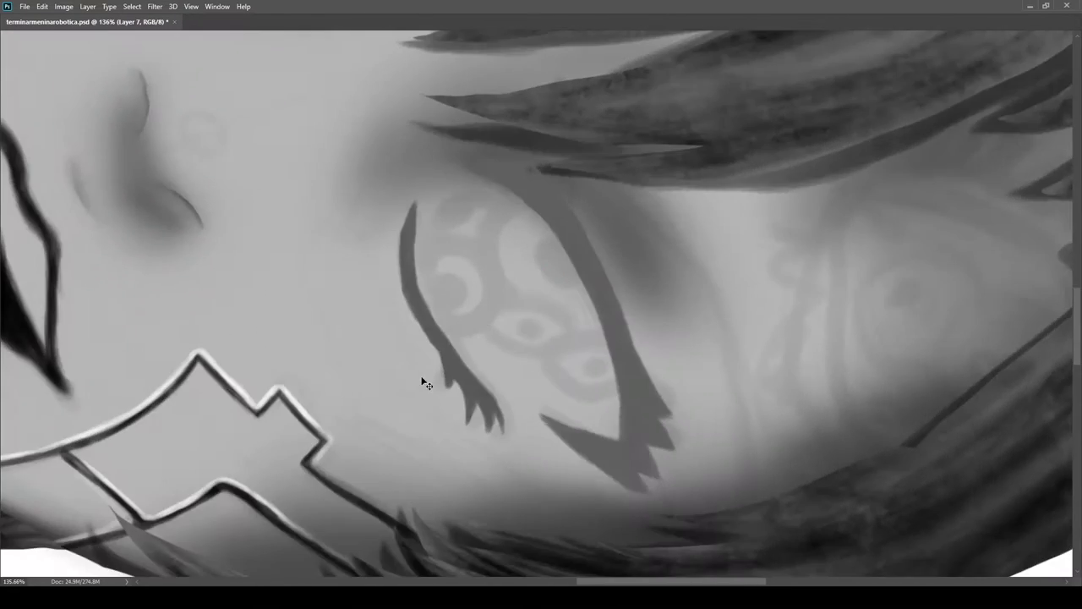
Smooth the edges of the right eye's lower eyelid line and sharpen its lash tips
{"action": "left_click_drag", "start_coordinate": [430, 374], "coordinate": [465, 374]}
{"action": "left_click_drag", "start_coordinate": [456, 372], "coordinate": [462, 314]}
{"action": "left_click_drag", "start_coordinate": [430, 273], "coordinate": [487, 368]}
{"action": "mouse_move", "coordinate": [488, 368]}
{"action": "left_mouse_down"}
{"action": "mouse_move", "coordinate": [481, 323]}
{"action": "mouse_move", "coordinate": [486, 331]}
{"action": "left_mouse_up"}
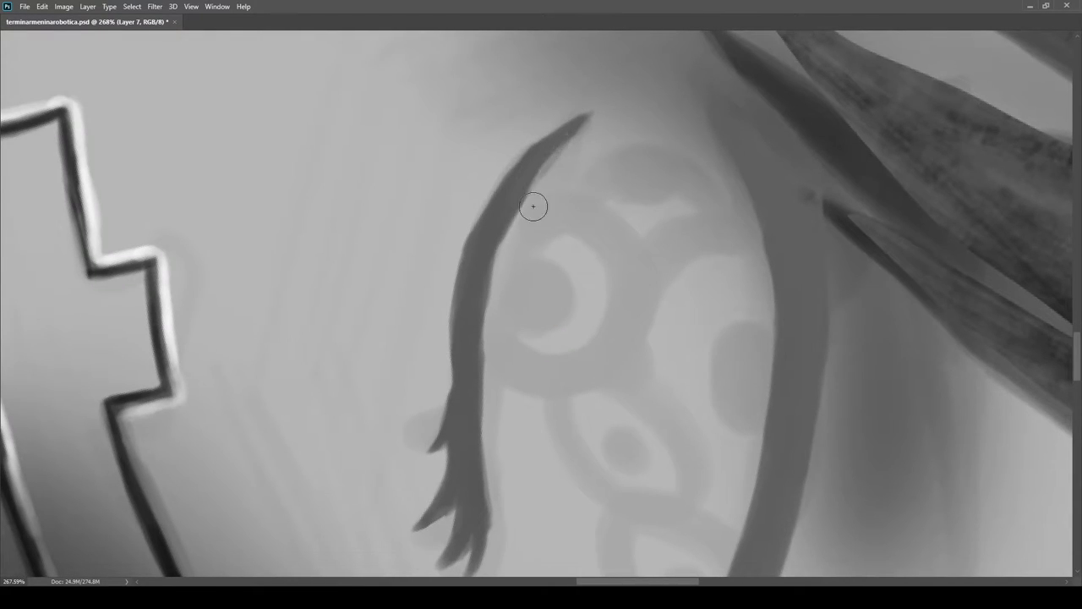
{"action": "left_click_drag", "start_coordinate": [510, 210], "coordinate": [431, 211]}
{"action": "mouse_move", "coordinate": [473, 363]}
{"action": "left_mouse_down"}
{"action": "mouse_move", "coordinate": [608, 338]}
{"action": "mouse_move", "coordinate": [595, 355]}
{"action": "left_mouse_up"}
{"action": "left_click_drag", "start_coordinate": [595, 313], "coordinate": [676, 310]}
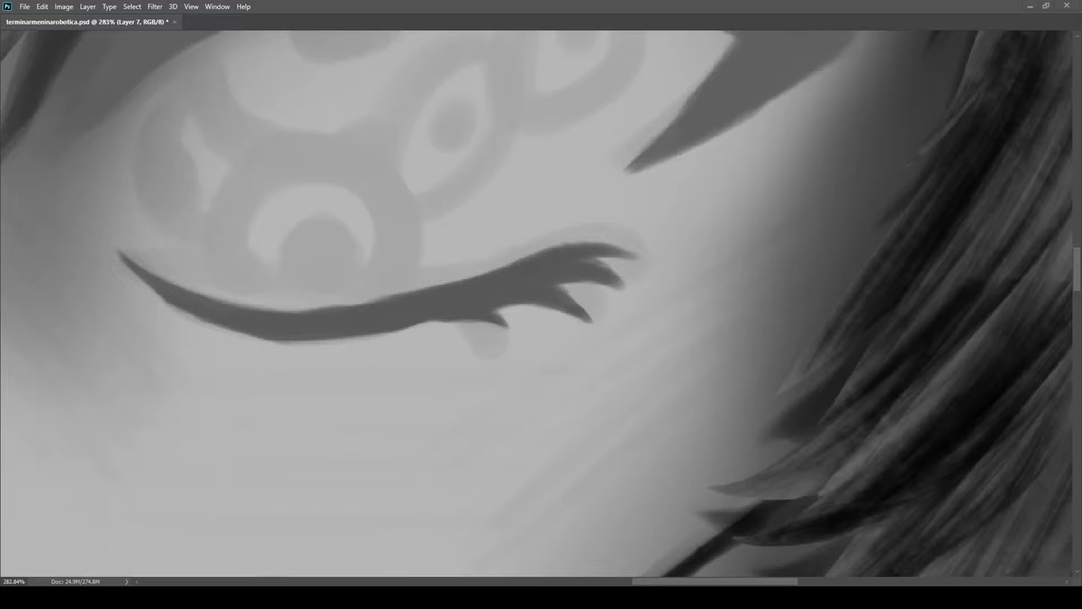
Duplicate the right eye's upper and lower lashes, position a mirrored copy over the left eye and merge the copied layers
{"action": "scroll", "coordinate": [701, 406], "scroll_direction": "down", "scroll_amount": 5}
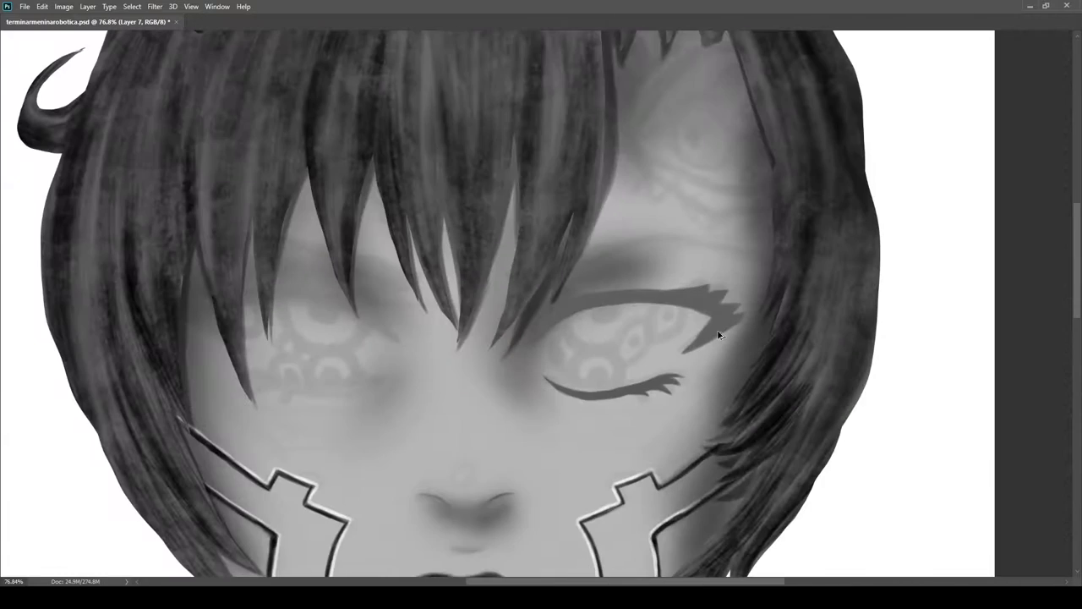
{"action": "left_click_drag", "start_coordinate": [488, 338], "coordinate": [609, 360]}
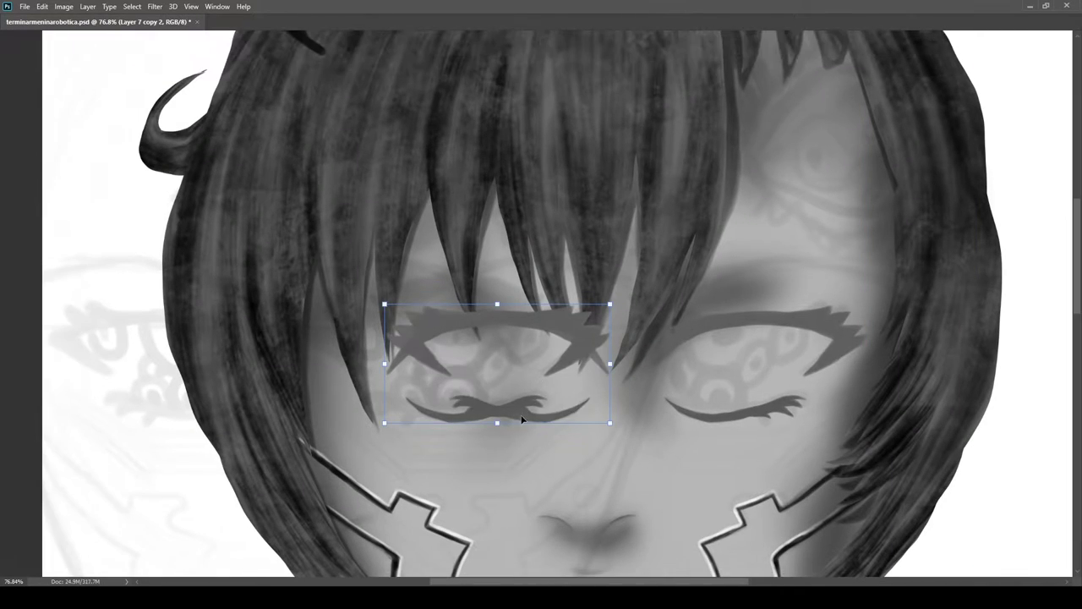
{"action": "left_click_drag", "start_coordinate": [541, 370], "coordinate": [452, 369]}
{"action": "left_click", "coordinate": [969, 47]}
{"action": "mouse_move", "coordinate": [553, 355]}
{"action": "left_mouse_down"}
{"action": "mouse_move", "coordinate": [684, 366]}
{"action": "mouse_move", "coordinate": [583, 364]}
{"action": "left_mouse_up"}
{"action": "left_click_drag", "start_coordinate": [761, 440], "coordinate": [691, 419]}
{"action": "key", "text": "ctrl+e"}
{"action": "left_click_drag", "start_coordinate": [563, 376], "coordinate": [439, 348]}
{"action": "scroll", "coordinate": [580, 366], "scroll_direction": "up", "scroll_amount": 3}
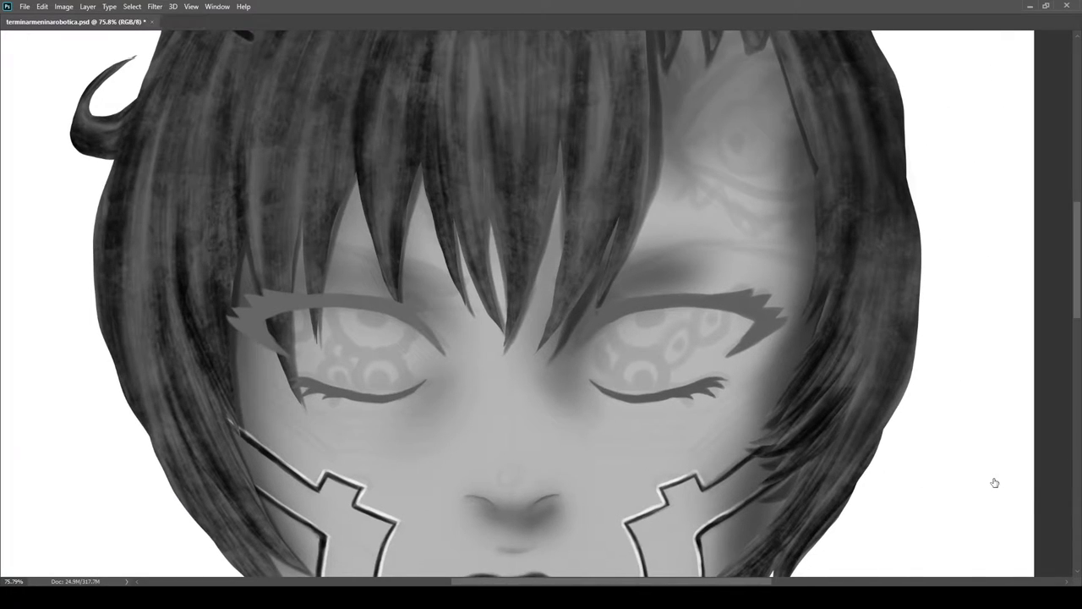
Place the mirrored lashes beneath the hair and brush dark hair-like streaks over the right eye's upper lashes
{"action": "left_click", "coordinate": [976, 524]}
{"action": "left_click", "coordinate": [971, 483]}
{"action": "left_click", "coordinate": [1039, 543]}
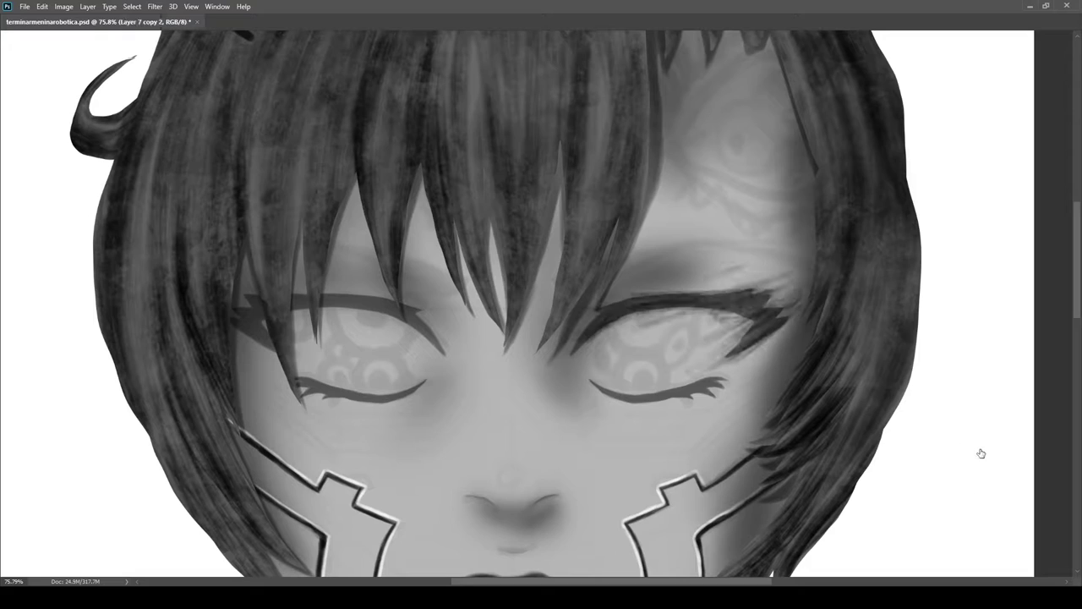
{"action": "left_click", "coordinate": [1017, 519], "text": "ctrl"}
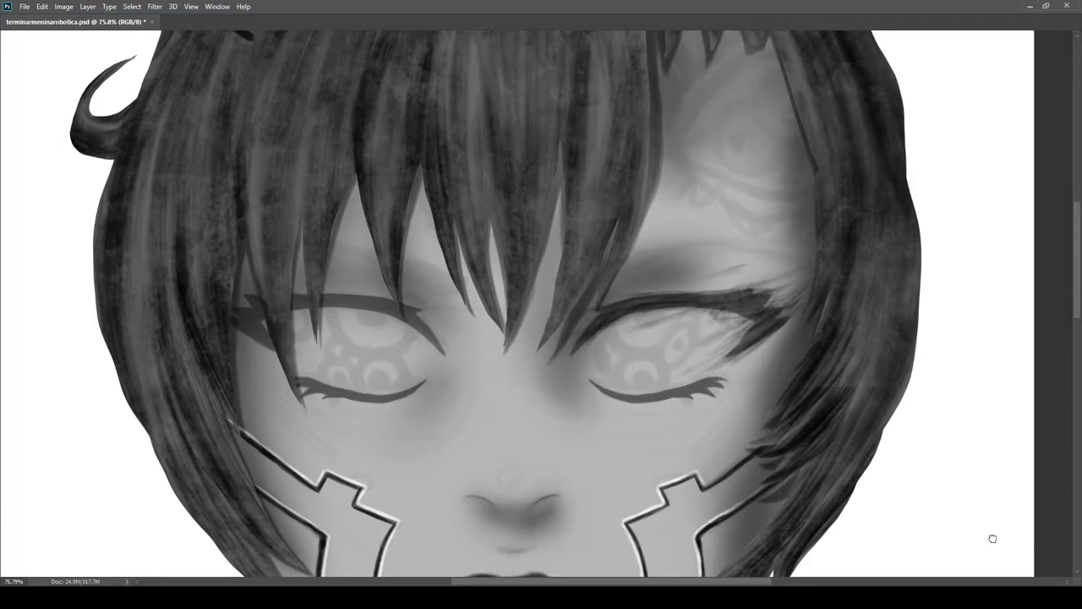
Undo the last changes and clip the streak texture to the right eye's upper lash shape
{"action": "key", "text": "ctrl+z"}
{"action": "key", "text": "ctrl+z"}
{"action": "left_click_drag", "start_coordinate": [995, 356], "coordinate": [995, 358]}
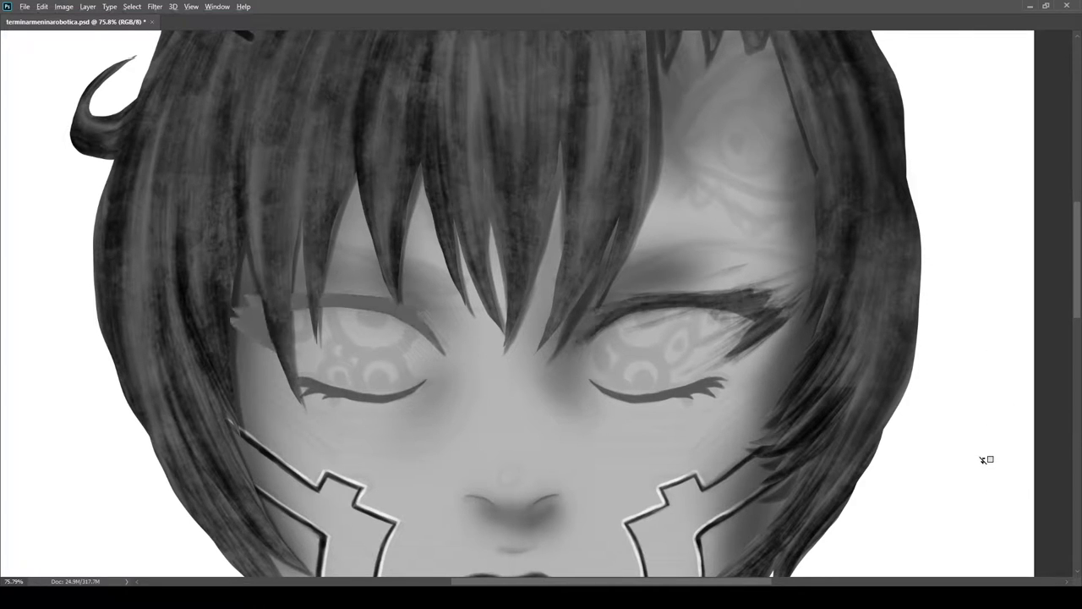
{"action": "left_click", "coordinate": [986, 459], "text": "alt"}
{"action": "left_click_drag", "start_coordinate": [639, 394], "coordinate": [661, 386]}
{"action": "left_click", "coordinate": [983, 496]}
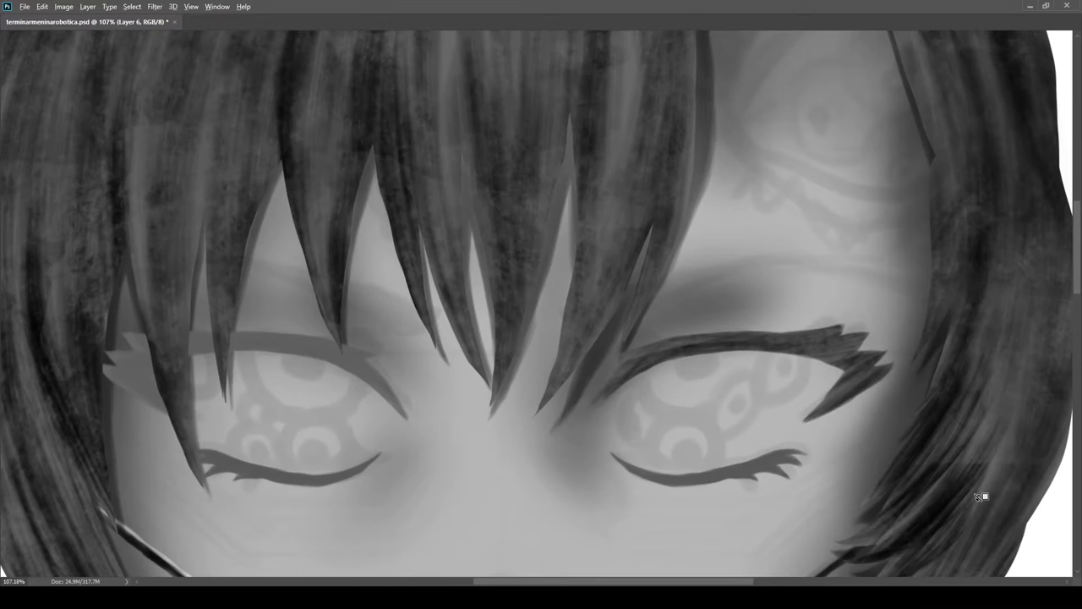
Select Layer 6 and clean up the stray marks along the left jaw edge below the hair
{"action": "left_click_drag", "start_coordinate": [687, 284], "coordinate": [635, 281]}
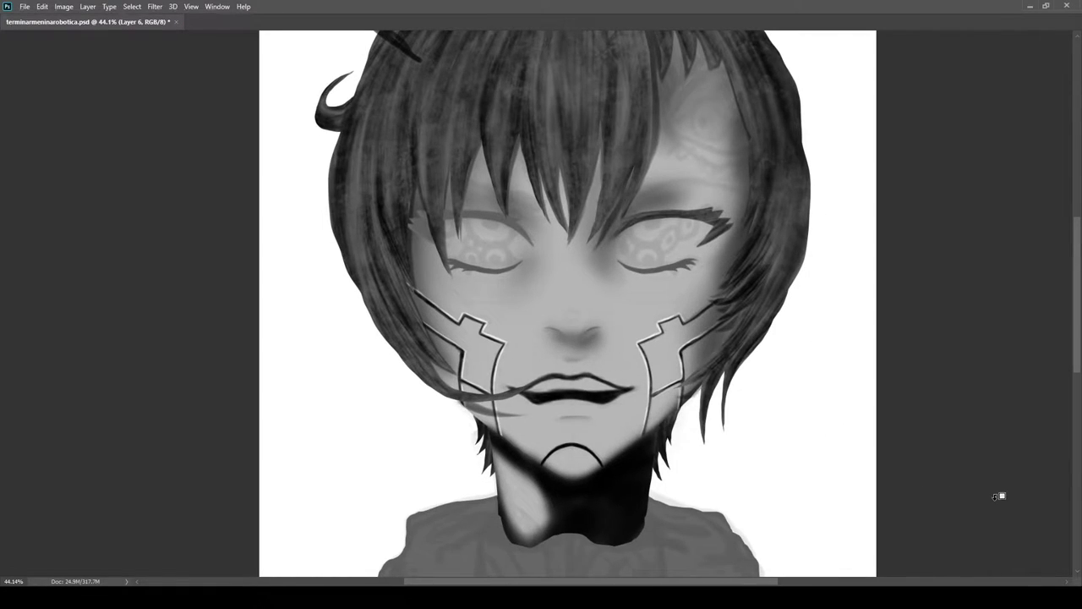
{"action": "scroll", "coordinate": [524, 410], "scroll_direction": "up", "scroll_amount": 8}
{"action": "scroll", "coordinate": [499, 420], "scroll_direction": "up", "scroll_amount": 4}
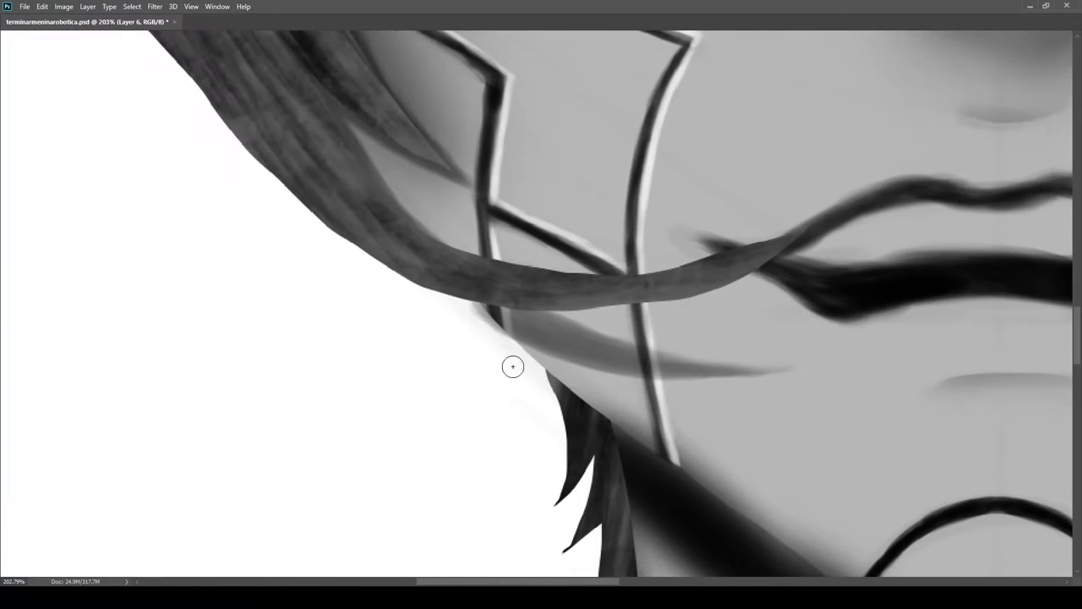
{"action": "left_click_drag", "start_coordinate": [486, 381], "coordinate": [526, 362]}
{"action": "left_click_drag", "start_coordinate": [490, 314], "coordinate": [540, 382]}
{"action": "left_click_drag", "start_coordinate": [541, 382], "coordinate": [502, 372]}
{"action": "mouse_move", "coordinate": [990, 398]}
{"action": "left_mouse_down"}
{"action": "mouse_move", "coordinate": [662, 314]}
{"action": "mouse_move", "coordinate": [165, 237]}
{"action": "left_mouse_up"}
{"action": "left_click_drag", "start_coordinate": [715, 228], "coordinate": [660, 235]}
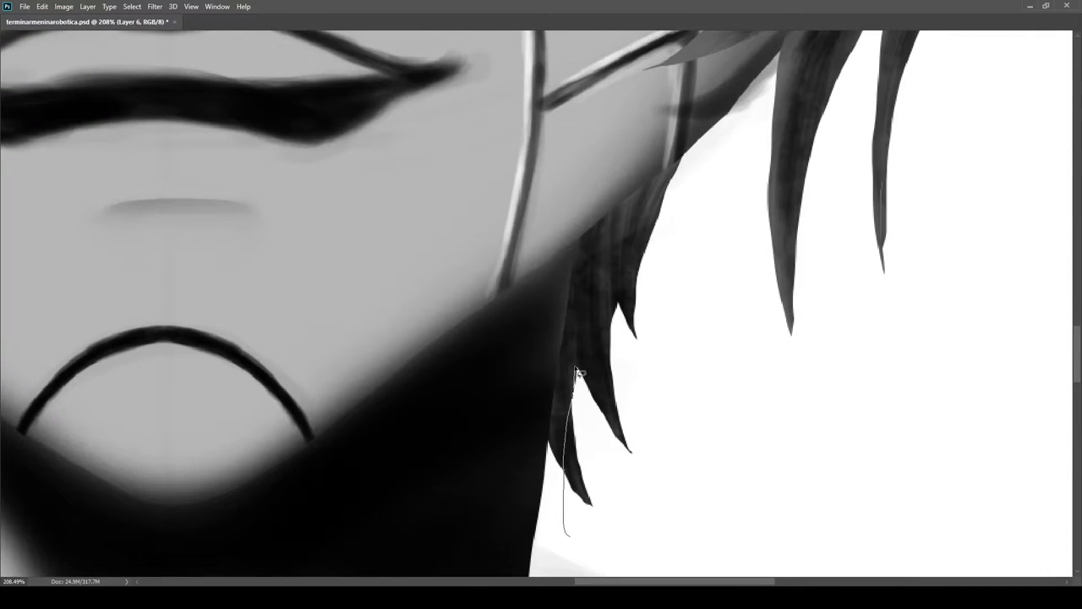
Clear the stray marks around the hair tips beside the right jaw and neck
{"action": "scroll", "coordinate": [578, 401], "scroll_direction": "down", "scroll_amount": 5}
{"action": "scroll", "coordinate": [600, 266], "scroll_direction": "up", "scroll_amount": 3}
{"action": "left_click_drag", "start_coordinate": [700, 240], "coordinate": [725, 245]}
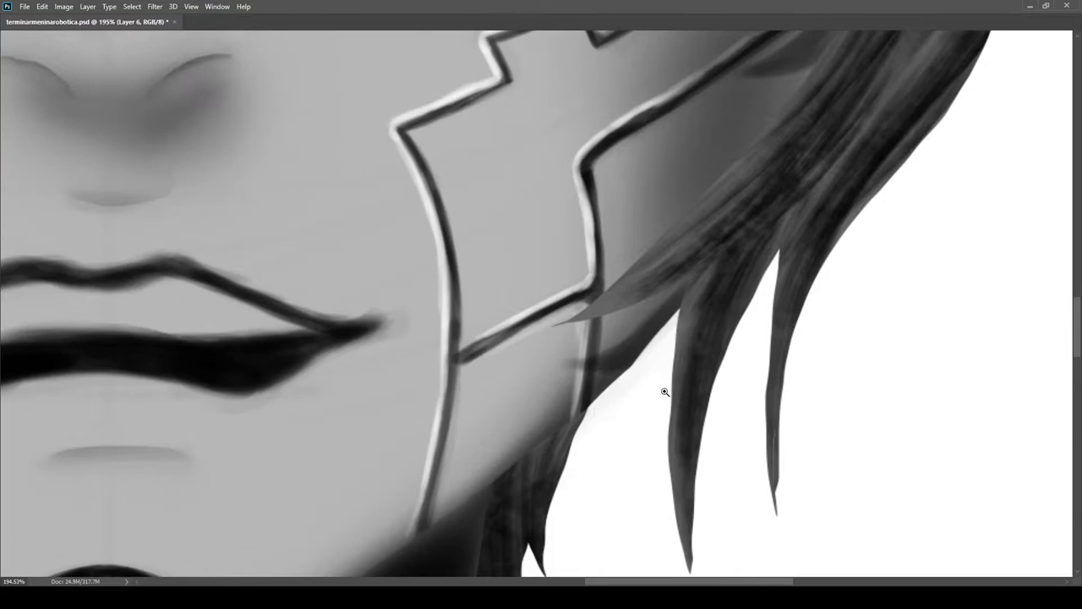
{"action": "left_click_drag", "start_coordinate": [662, 391], "coordinate": [571, 387]}
{"action": "left_click_drag", "start_coordinate": [545, 316], "coordinate": [591, 341]}
{"action": "left_click_drag", "start_coordinate": [727, 367], "coordinate": [795, 366]}
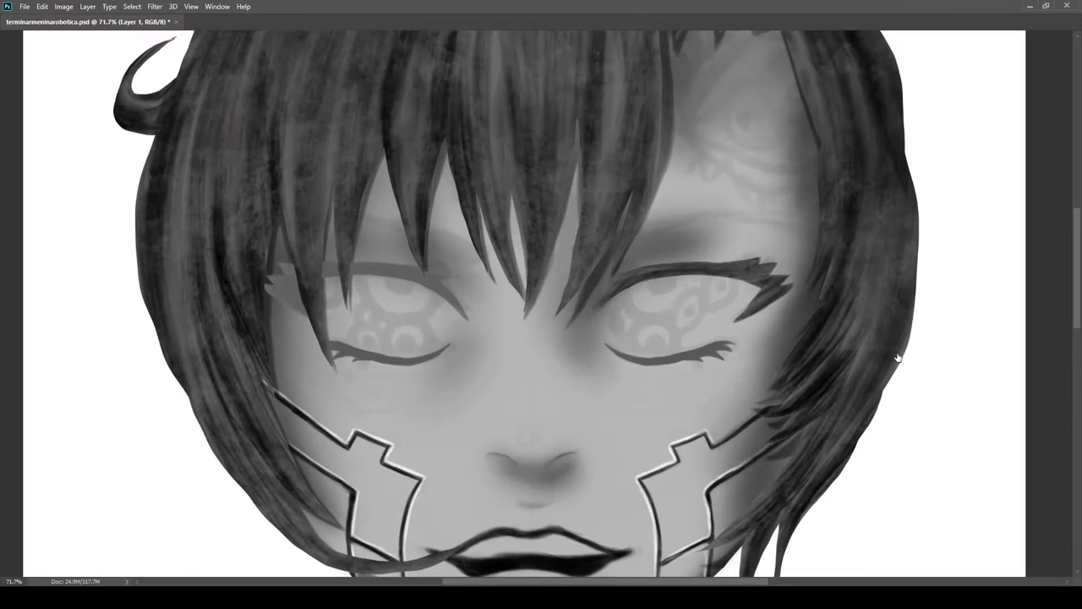
{"action": "key", "text": "Delete"}
Hide the sketch, duplicate the lash texture layer and flip the copy horizontally onto the left eye's upper lashes
{"action": "left_click_drag", "start_coordinate": [427, 326], "coordinate": [483, 333]}
{"action": "left_click", "coordinate": [757, 383]}
{"action": "left_click_drag", "start_coordinate": [764, 389], "coordinate": [732, 389]}
{"action": "left_click_drag", "start_coordinate": [822, 287], "coordinate": [462, 288]}
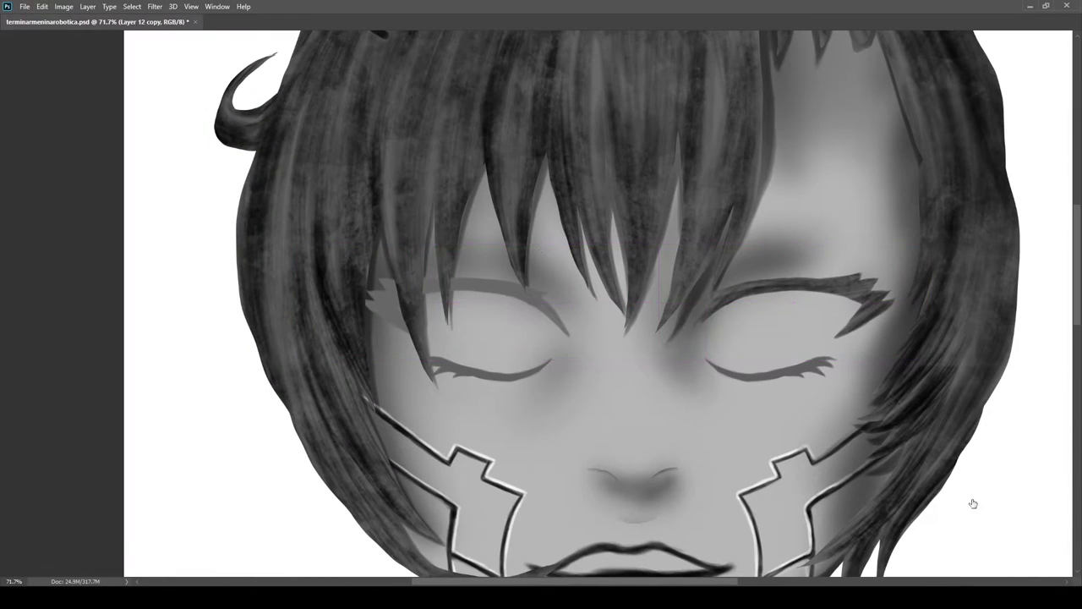
{"action": "left_click_drag", "start_coordinate": [967, 489], "coordinate": [966, 467]}
{"action": "key", "text": "ctrl+t"}
{"action": "right_click", "coordinate": [526, 333]}
{"action": "left_click", "coordinate": [564, 478]}
{"action": "left_click_drag", "start_coordinate": [509, 328], "coordinate": [541, 331]}
{"action": "key", "text": "Return"}
Nudge the mirrored lash texture leftward to align it with the left eye's lashes
{"action": "left_click", "coordinate": [888, 400]}
{"action": "key", "text": "ctrl+t"}
{"action": "key", "text": "Left"}
{"action": "key", "text": "Left"}
{"action": "key", "text": "Left"}
{"action": "key", "text": "Left"}
{"action": "key", "text": "Left"}
{"action": "key", "text": "Left"}
{"action": "key", "text": "Left"}
{"action": "key", "text": "Left"}
{"action": "key", "text": "Left"}
{"action": "key", "text": "Left"}
{"action": "key", "text": "Return"}
Add dark streak texture to the lower lashes of both eyes
{"action": "left_click_drag", "start_coordinate": [426, 384], "coordinate": [503, 380]}
{"action": "mouse_move", "coordinate": [763, 317]}
{"action": "left_mouse_down"}
{"action": "mouse_move", "coordinate": [638, 367]}
{"action": "mouse_move", "coordinate": [482, 330]}
{"action": "left_mouse_up"}
{"action": "scroll", "coordinate": [643, 313], "scroll_direction": "down", "scroll_amount": 4}
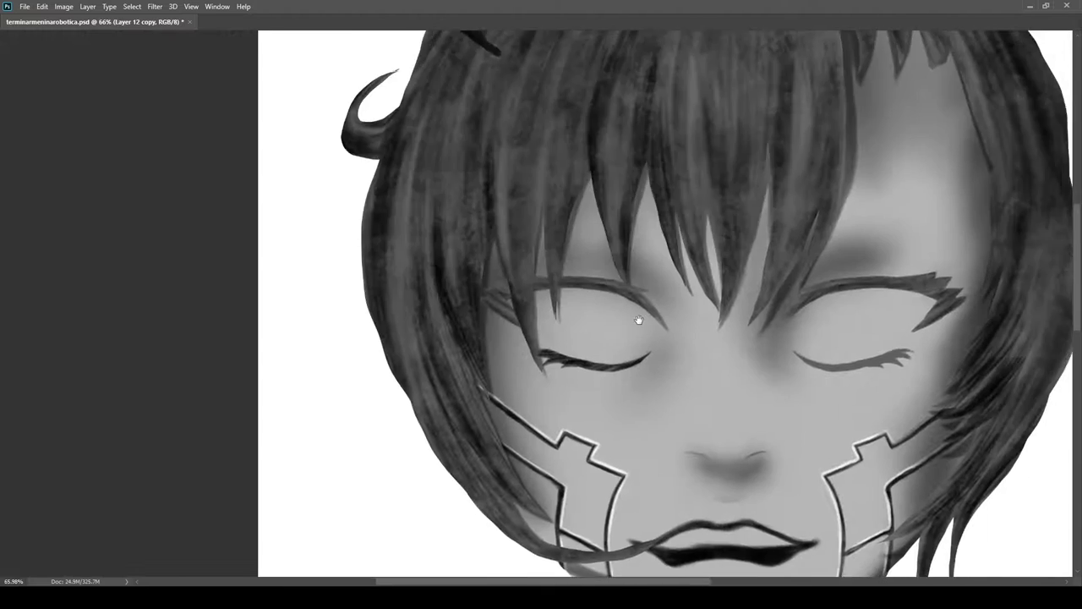
{"action": "scroll", "coordinate": [551, 307], "scroll_direction": "up", "scroll_amount": 3}
{"action": "mouse_move", "coordinate": [411, 323]}
{"action": "left_mouse_down"}
{"action": "mouse_move", "coordinate": [362, 290]}
{"action": "mouse_move", "coordinate": [274, 322]}
{"action": "left_mouse_up"}
{"action": "mouse_move", "coordinate": [777, 315]}
{"action": "left_mouse_down"}
{"action": "mouse_move", "coordinate": [696, 310]}
{"action": "mouse_move", "coordinate": [541, 355]}
{"action": "mouse_move", "coordinate": [640, 316]}
{"action": "mouse_move", "coordinate": [693, 315]}
{"action": "mouse_move", "coordinate": [541, 340]}
{"action": "left_mouse_up"}
{"action": "left_click", "coordinate": [956, 523]}
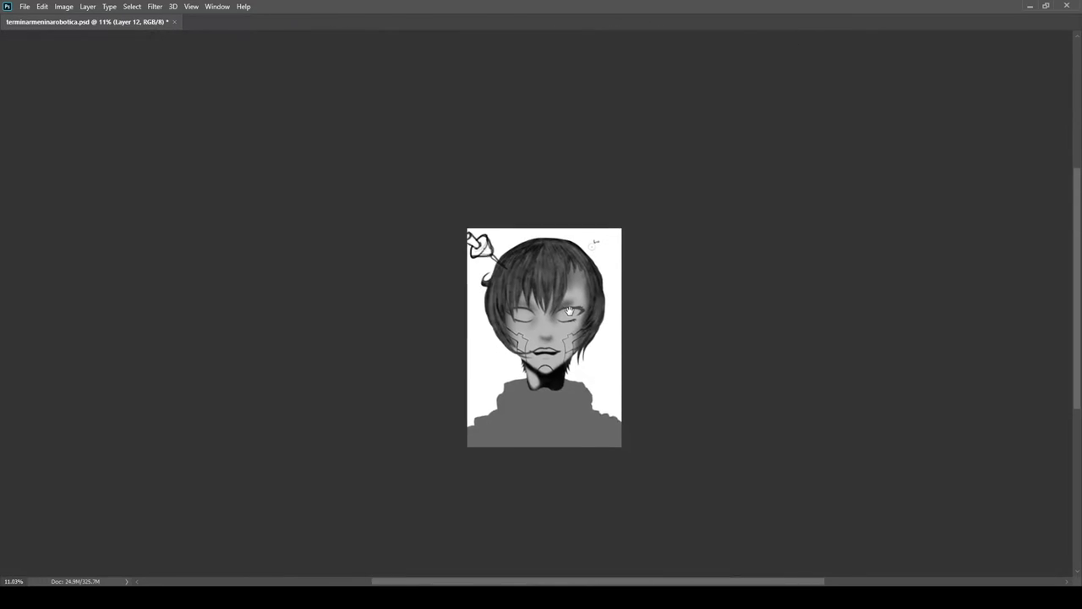
Paint a soft light highlight down the nose bridge on Layer 17 with a small bright dot at the nose tip
{"action": "scroll", "coordinate": [600, 308], "scroll_direction": "up", "scroll_amount": 5}
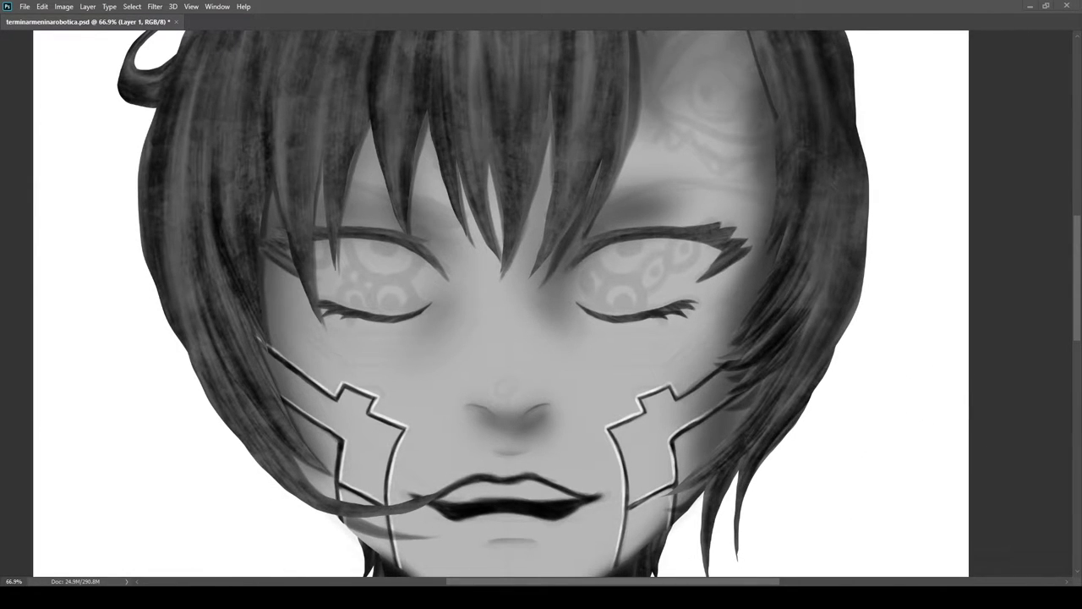
{"action": "scroll", "coordinate": [648, 377], "scroll_direction": "up", "scroll_amount": 5}
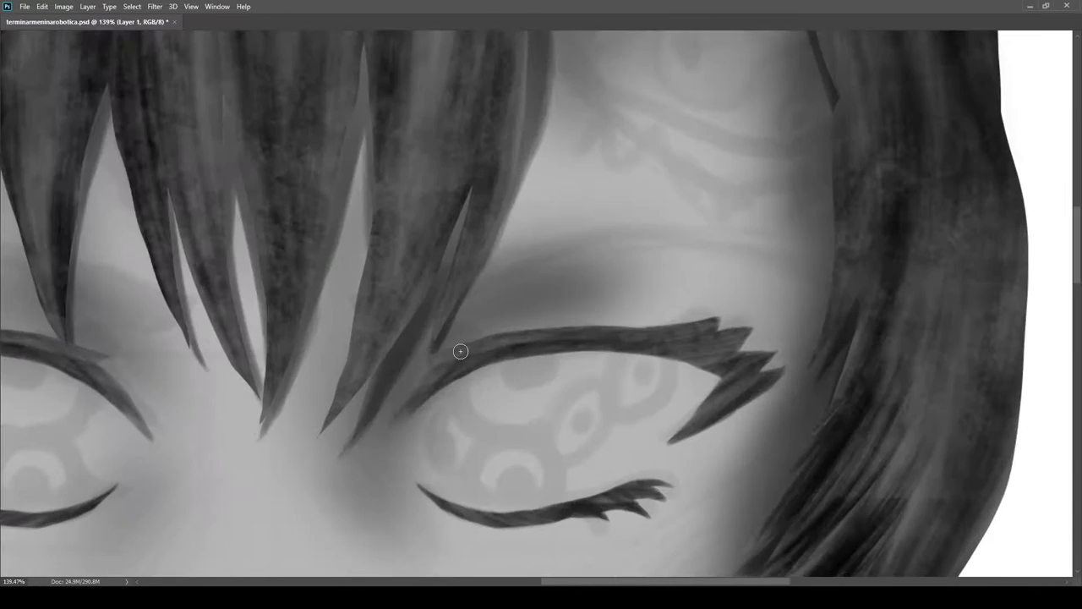
{"action": "scroll", "coordinate": [822, 419], "scroll_direction": "up", "scroll_amount": 2}
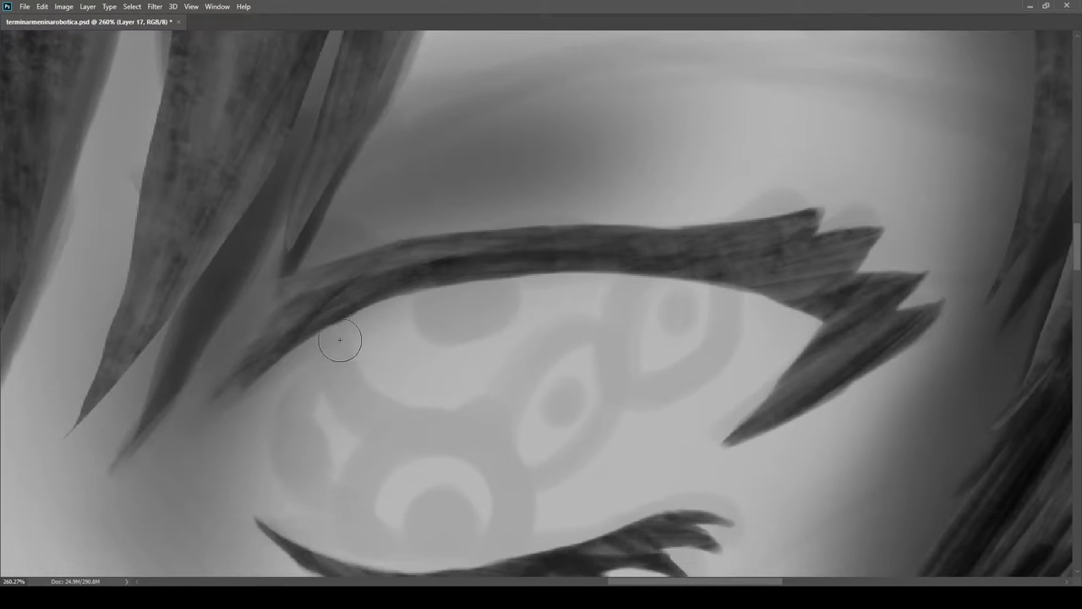
{"action": "scroll", "coordinate": [652, 109], "scroll_direction": "down", "scroll_amount": 5}
{"action": "scroll", "coordinate": [713, 60], "scroll_direction": "up", "scroll_amount": 4}
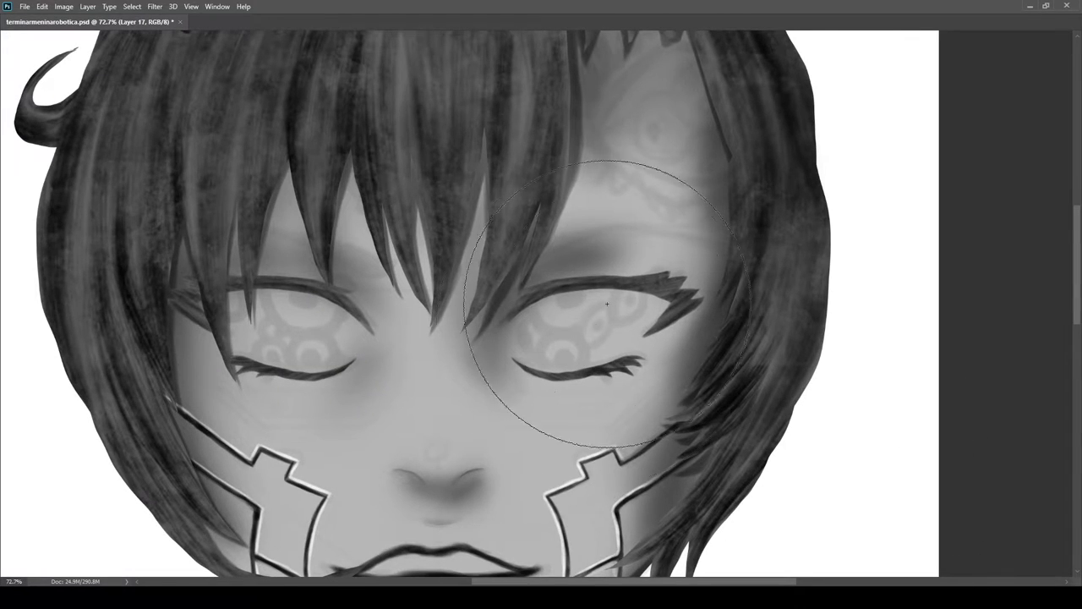
{"action": "scroll", "coordinate": [545, 392], "scroll_direction": "down", "scroll_amount": 2}
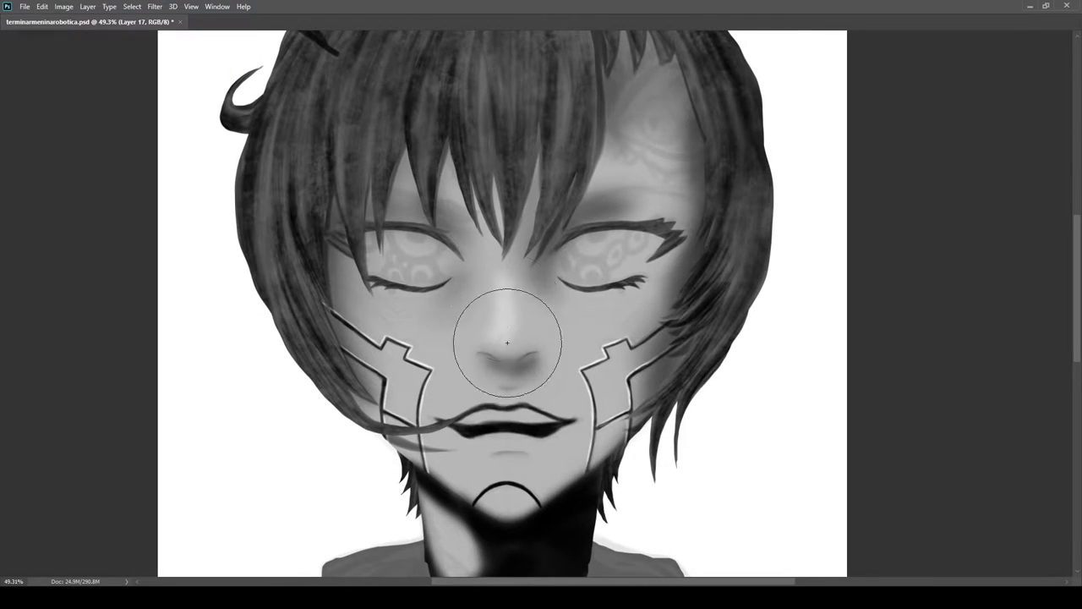
{"action": "scroll", "coordinate": [506, 325], "scroll_direction": "up", "scroll_amount": 3}
{"action": "scroll", "coordinate": [510, 333], "scroll_direction": "up", "scroll_amount": 3}
{"action": "scroll", "coordinate": [506, 333], "scroll_direction": "down", "scroll_amount": 3}
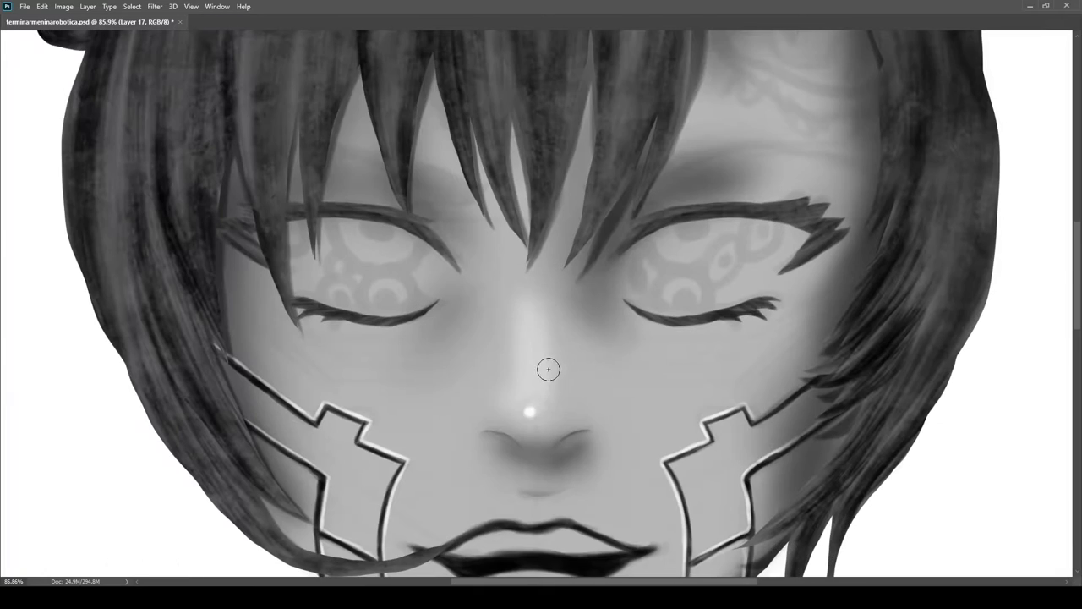
Hide the sketch and extend the soft nose highlight along the nose's left side with a larger brush
{"action": "mouse_move", "coordinate": [534, 419]}
{"action": "left_mouse_down"}
{"action": "mouse_move", "coordinate": [517, 375]}
{"action": "mouse_move", "coordinate": [522, 314]}
{"action": "mouse_move", "coordinate": [513, 382]}
{"action": "mouse_move", "coordinate": [501, 376]}
{"action": "left_mouse_up"}
{"action": "key", "text": "bracketright"}
{"action": "key", "text": "bracketright"}
{"action": "key", "text": "bracketright"}
{"action": "key", "text": "bracketright"}
{"action": "key", "text": "bracketright"}
{"action": "key", "text": "bracketright"}
{"action": "left_click", "coordinate": [718, 383], "text": "ctrl"}
{"action": "scroll", "coordinate": [732, 386], "scroll_direction": "down", "scroll_amount": 3}
{"action": "scroll", "coordinate": [635, 345], "scroll_direction": "up", "scroll_amount": 3}
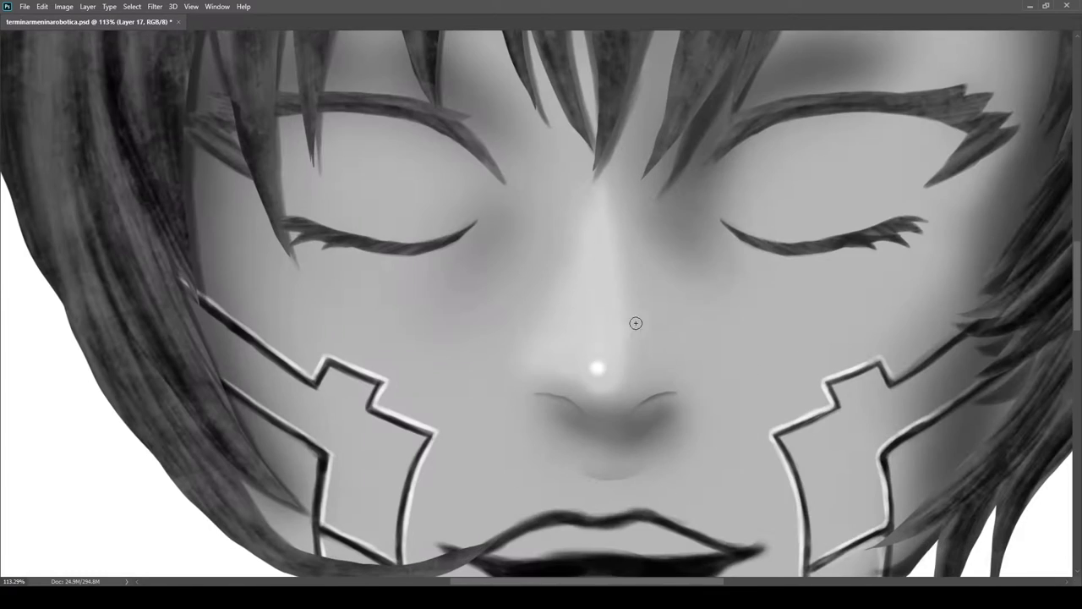
Paint a broad soft light highlight over the left cheek beside the nose, undoing a stray stroke
{"action": "scroll", "coordinate": [592, 398], "scroll_direction": "down", "scroll_amount": 2}
{"action": "scroll", "coordinate": [558, 397], "scroll_direction": "up", "scroll_amount": 1}
{"action": "scroll", "coordinate": [545, 395], "scroll_direction": "down", "scroll_amount": 1}
{"action": "scroll", "coordinate": [495, 386], "scroll_direction": "down", "scroll_amount": 4}
{"action": "scroll", "coordinate": [459, 386], "scroll_direction": "up", "scroll_amount": 3}
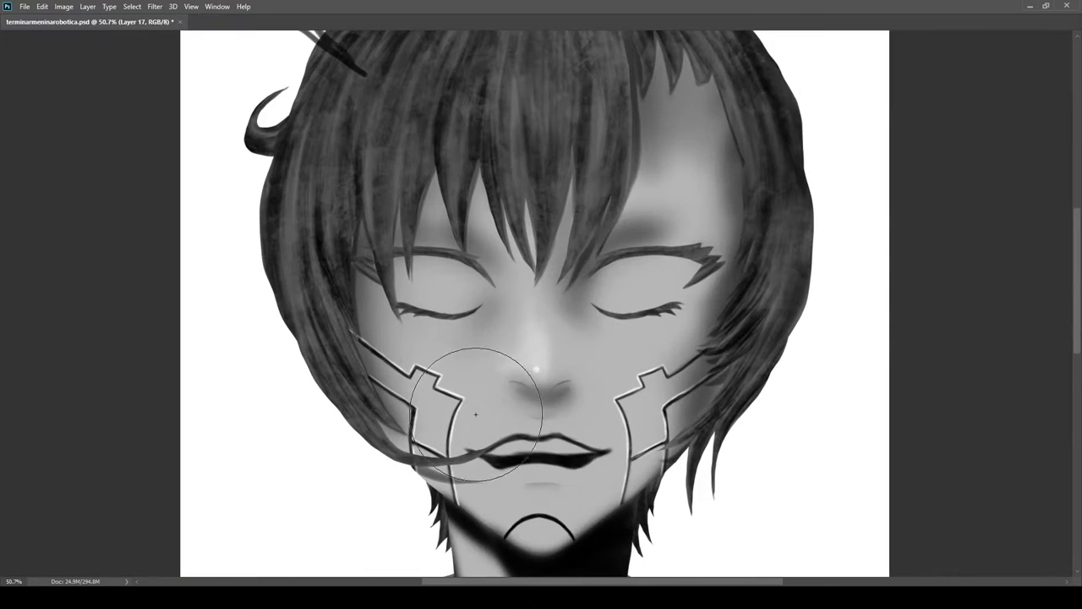
{"action": "mouse_move", "coordinate": [409, 377]}
{"action": "left_mouse_down"}
{"action": "mouse_move", "coordinate": [459, 360]}
{"action": "mouse_move", "coordinate": [457, 376]}
{"action": "mouse_move", "coordinate": [382, 393]}
{"action": "left_mouse_up"}
{"action": "key", "text": "ctrl+z"}
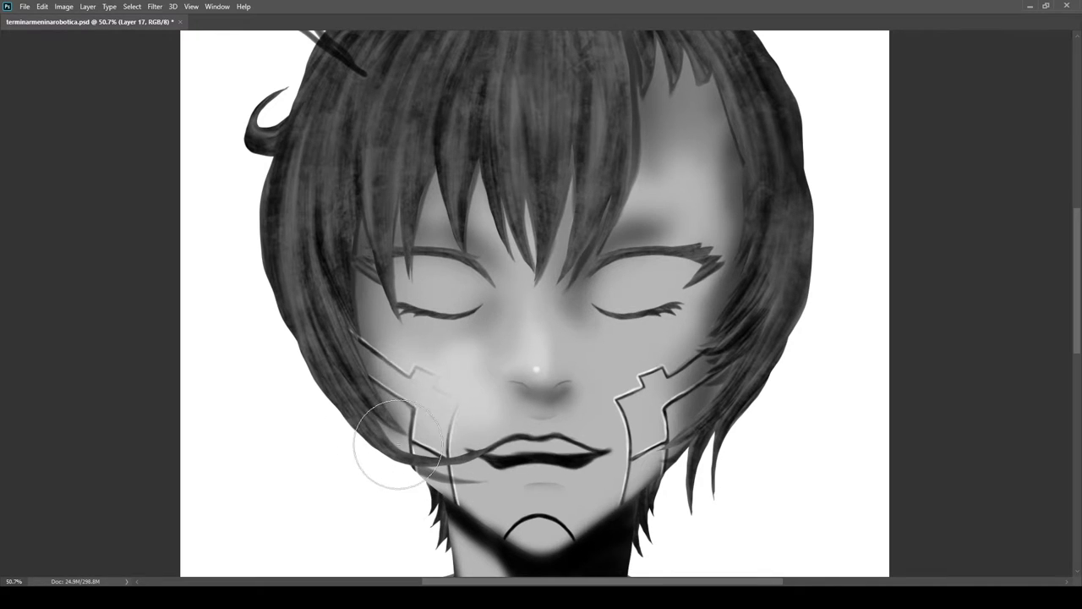
Trace thin light highlights along the curved nostril lines
{"action": "scroll", "coordinate": [473, 346], "scroll_direction": "up", "scroll_amount": 4}
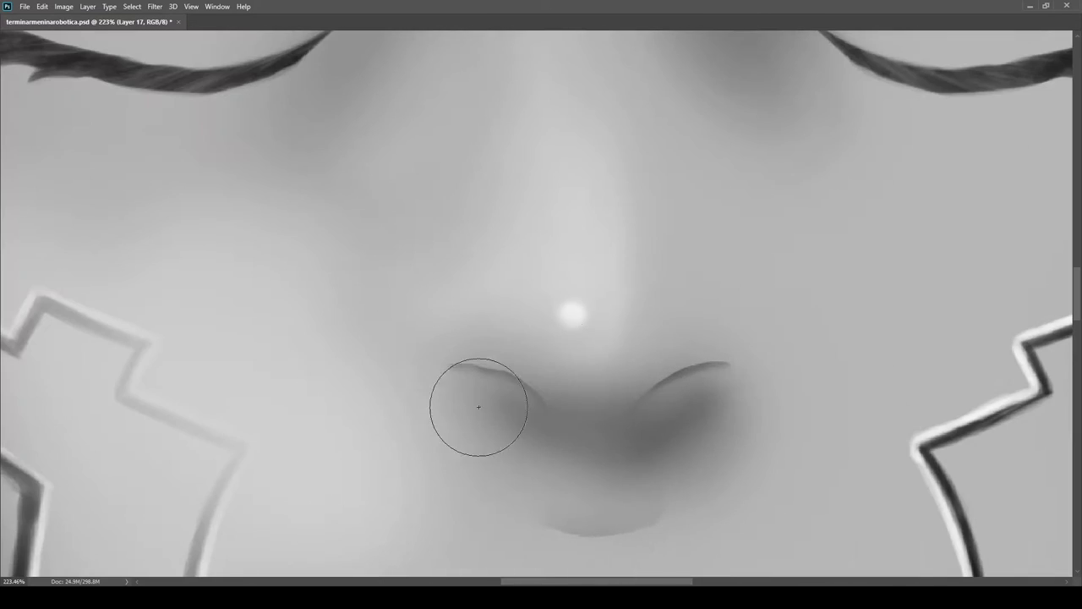
{"action": "scroll", "coordinate": [630, 401], "scroll_direction": "up", "scroll_amount": 1}
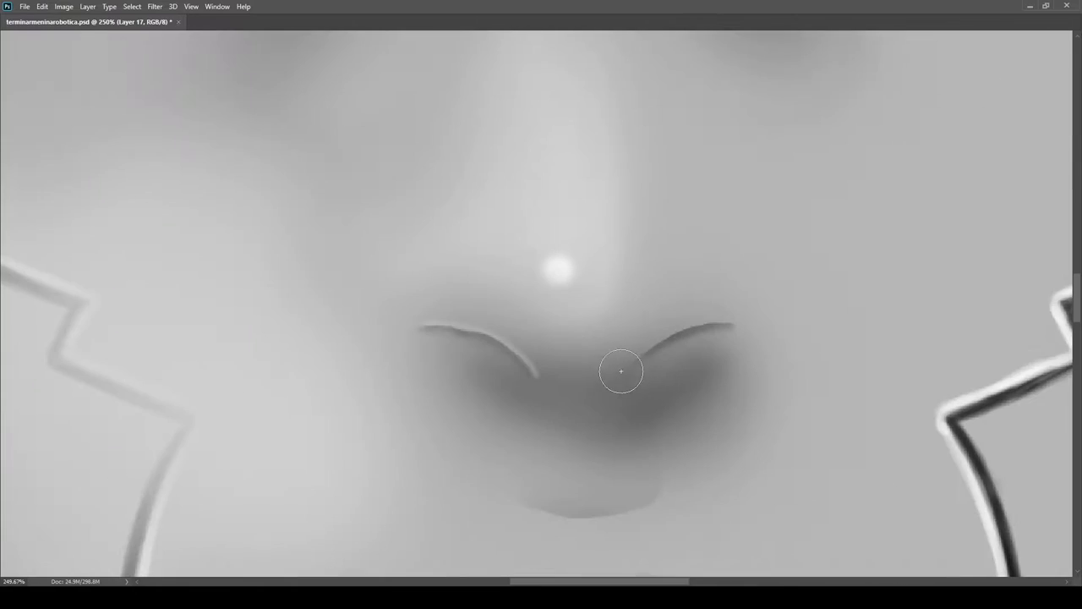
Paint broad soft light highlights over the right cheek and the chin
{"action": "scroll", "coordinate": [558, 358], "scroll_direction": "down", "scroll_amount": 5}
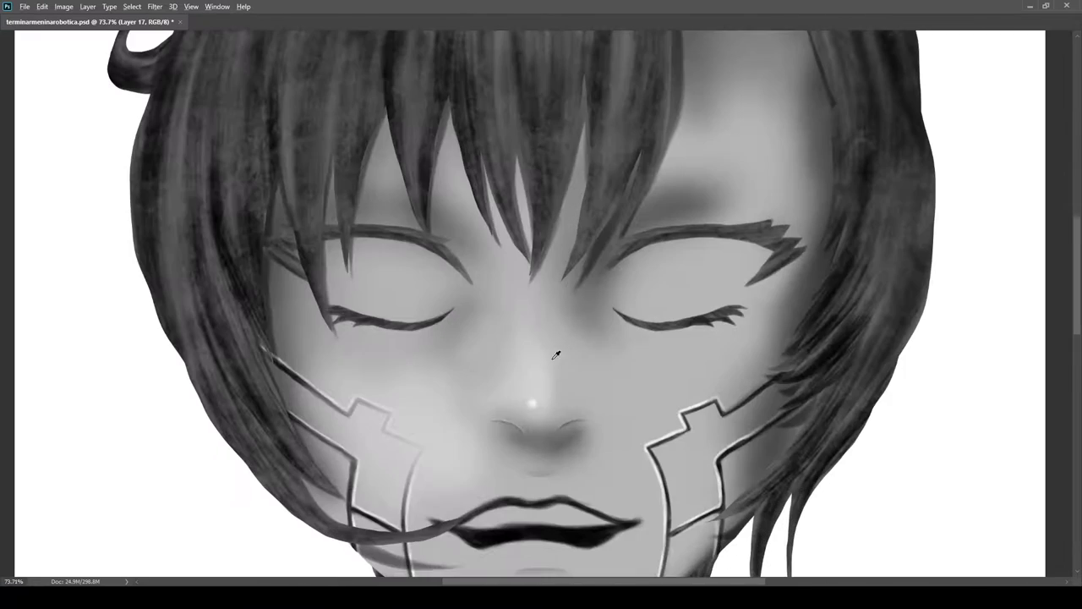
{"action": "scroll", "coordinate": [633, 443], "scroll_direction": "down", "scroll_amount": 2}
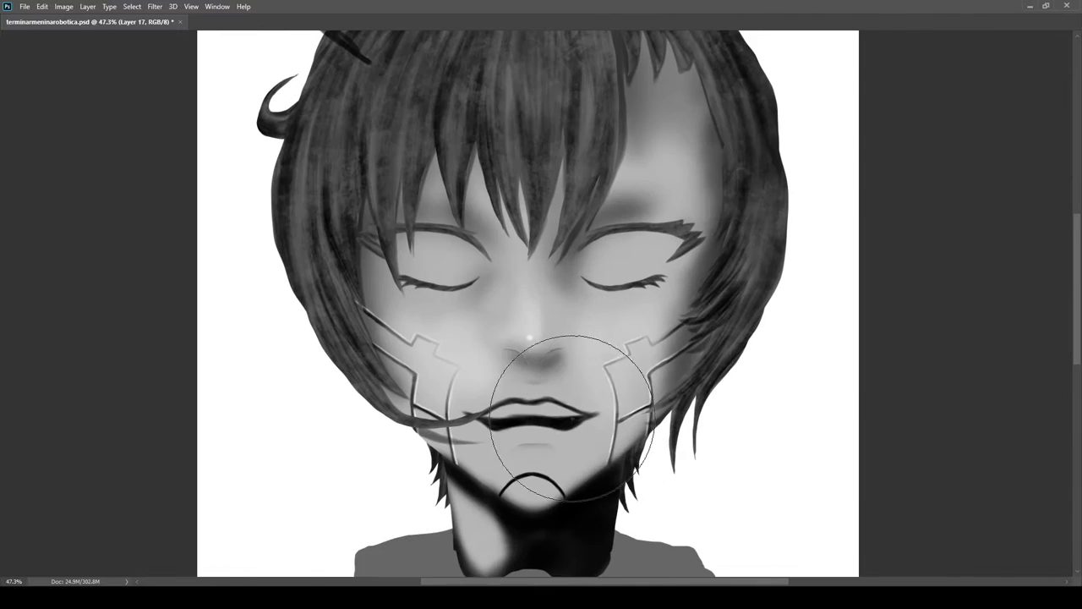
{"action": "left_click", "coordinate": [530, 484]}
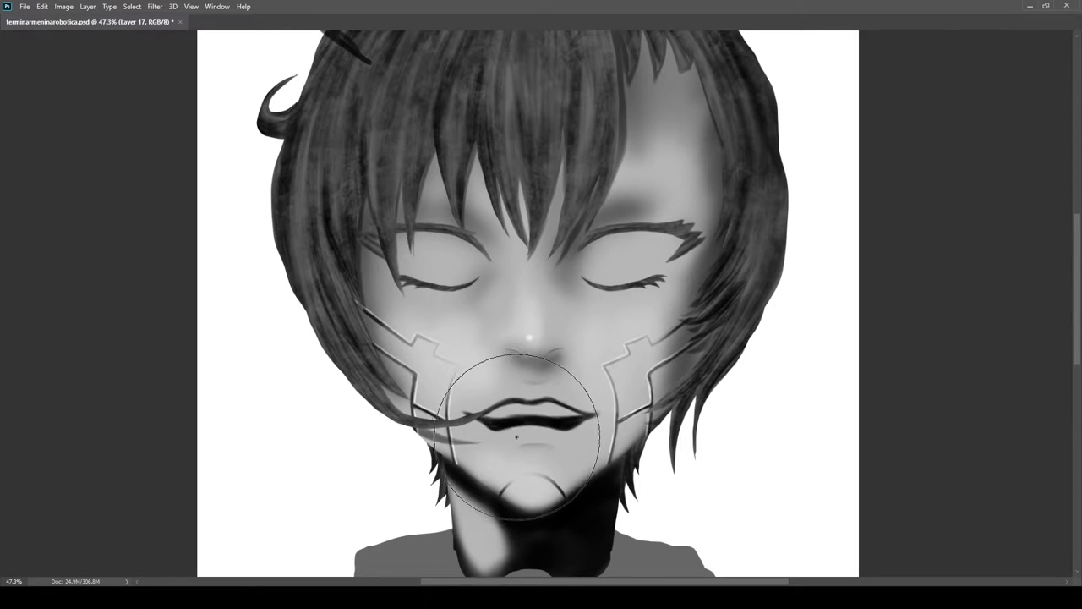
Reduce the brush size and paint a bright soft highlight across the lower lip beneath the dark mouth opening
{"action": "scroll", "coordinate": [535, 443], "scroll_direction": "up", "scroll_amount": 4}
{"action": "key", "text": "bracketleft"}
{"action": "key", "text": "bracketleft"}
{"action": "key", "text": "bracketleft"}
{"action": "key", "text": "bracketleft"}
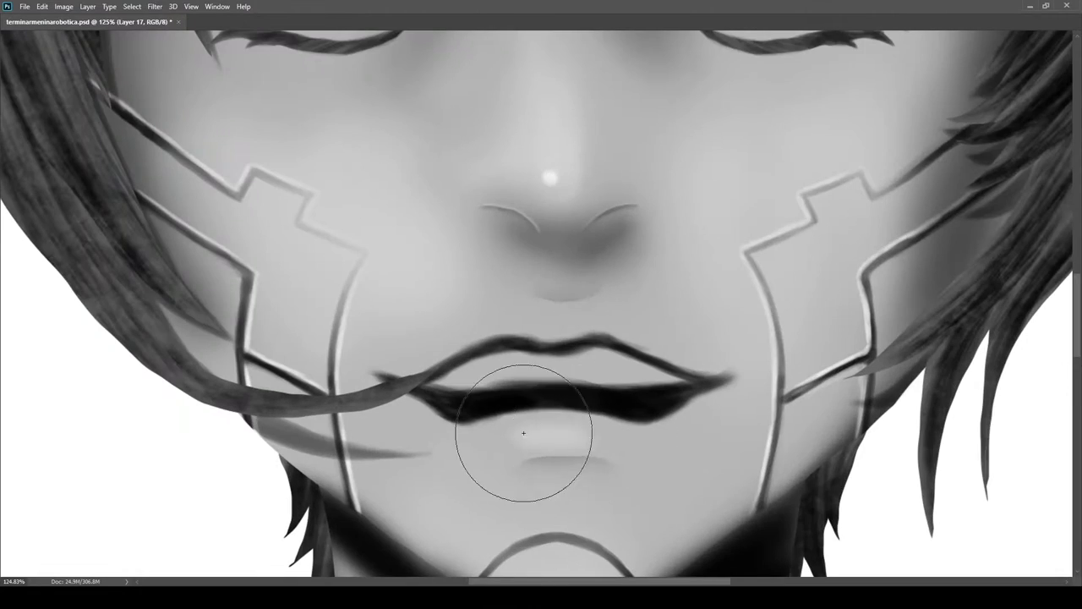
{"action": "mouse_move", "coordinate": [546, 437]}
{"action": "left_mouse_down"}
{"action": "mouse_move", "coordinate": [612, 426]}
{"action": "mouse_move", "coordinate": [534, 426]}
{"action": "left_mouse_up"}
{"action": "key", "text": "bracketleft"}
{"action": "key", "text": "bracketleft"}
{"action": "key", "text": "bracketleft"}
{"action": "key", "text": "bracketleft"}
{"action": "key", "text": "bracketleft"}
{"action": "key", "text": "bracketleft"}
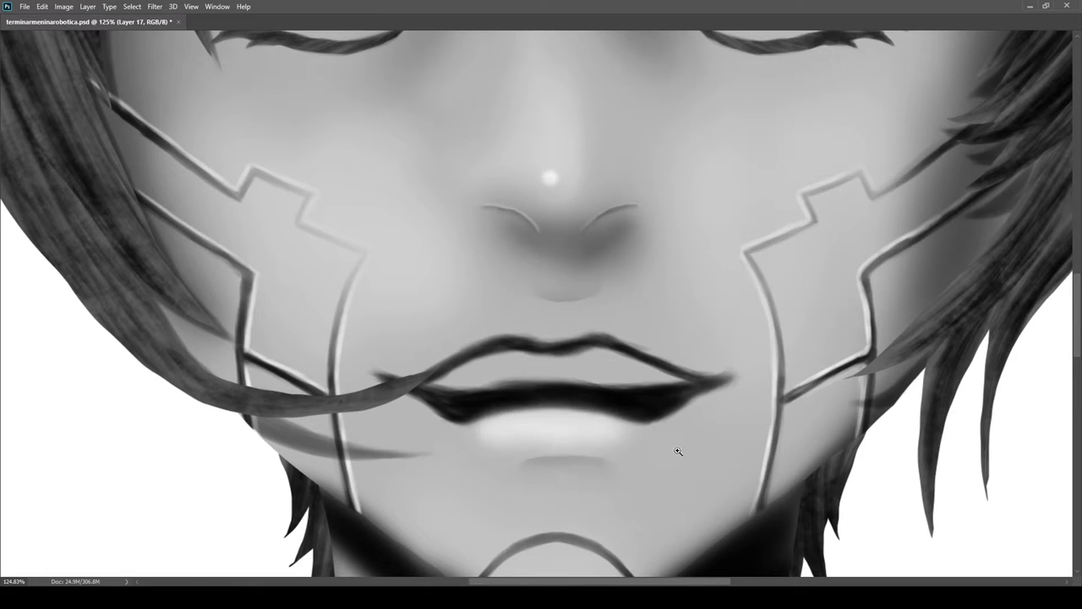
Adjust the brush size and paint a soft light highlight just above the upper lip line
{"action": "scroll", "coordinate": [568, 458], "scroll_direction": "down", "scroll_amount": 2}
{"action": "key", "text": "bracketright"}
{"action": "key", "text": "bracketright"}
{"action": "key", "text": "bracketright"}
{"action": "key", "text": "bracketright"}
{"action": "key", "text": "bracketright"}
{"action": "key", "text": "bracketright"}
{"action": "key", "text": "bracketright"}
{"action": "mouse_move", "coordinate": [541, 358]}
{"action": "left_mouse_down"}
{"action": "mouse_move", "coordinate": [589, 358]}
{"action": "mouse_move", "coordinate": [527, 350]}
{"action": "left_mouse_up"}
{"action": "key", "text": "bracketleft"}
{"action": "key", "text": "bracketleft"}
{"action": "key", "text": "bracketleft"}
{"action": "scroll", "coordinate": [601, 356], "scroll_direction": "up", "scroll_amount": 3}
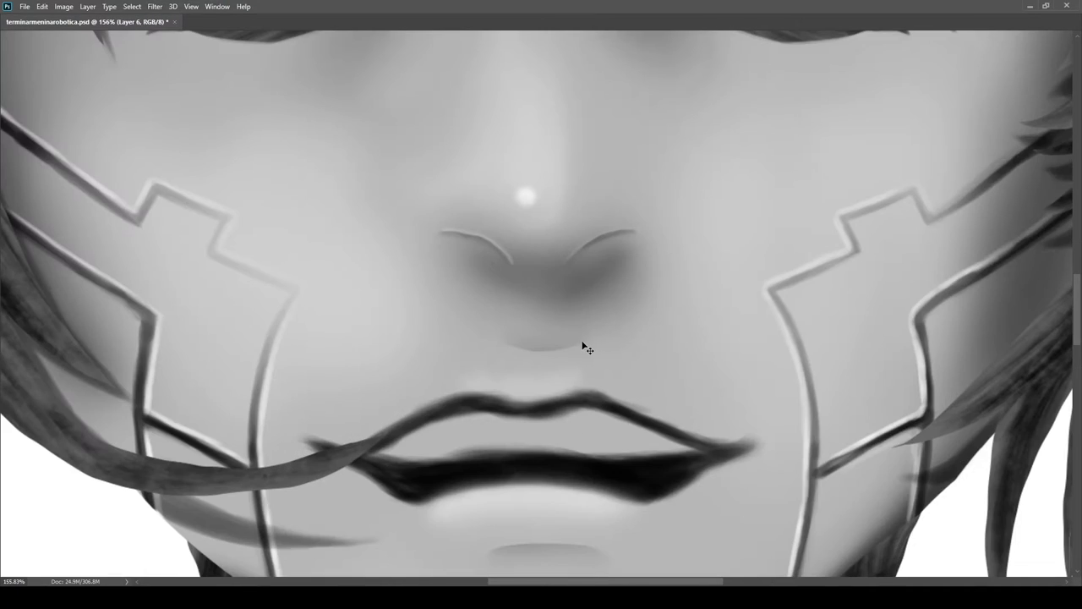
Paint a soft shadow along the curved groove between the nose and the upper lip
{"action": "scroll", "coordinate": [584, 346], "scroll_direction": "up", "scroll_amount": 2}
{"action": "mouse_move", "coordinate": [507, 350]}
{"action": "left_mouse_down"}
{"action": "mouse_move", "coordinate": [456, 335]}
{"action": "mouse_move", "coordinate": [522, 336]}
{"action": "left_mouse_up"}
{"action": "scroll", "coordinate": [545, 347], "scroll_direction": "down", "scroll_amount": 8}
{"action": "scroll", "coordinate": [550, 346], "scroll_direction": "up", "scroll_amount": 8}
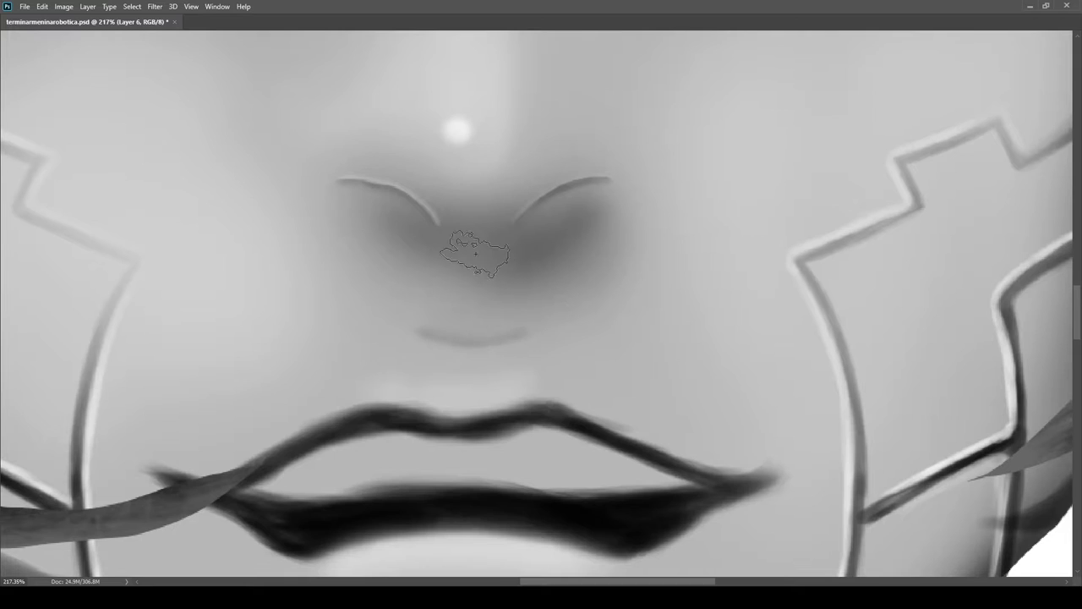
{"action": "scroll", "coordinate": [532, 317], "scroll_direction": "down", "scroll_amount": 8}
{"action": "scroll", "coordinate": [569, 323], "scroll_direction": "up", "scroll_amount": 8}
Paint a soft shadow in the hollow between the lower lip and the chin
{"action": "scroll", "coordinate": [538, 336], "scroll_direction": "down", "scroll_amount": 5}
{"action": "mouse_move", "coordinate": [423, 319]}
{"action": "left_mouse_down"}
{"action": "mouse_move", "coordinate": [520, 340]}
{"action": "mouse_move", "coordinate": [499, 369]}
{"action": "mouse_move", "coordinate": [553, 381]}
{"action": "mouse_move", "coordinate": [616, 371]}
{"action": "left_mouse_up"}
{"action": "scroll", "coordinate": [550, 436], "scroll_direction": "up", "scroll_amount": 8}
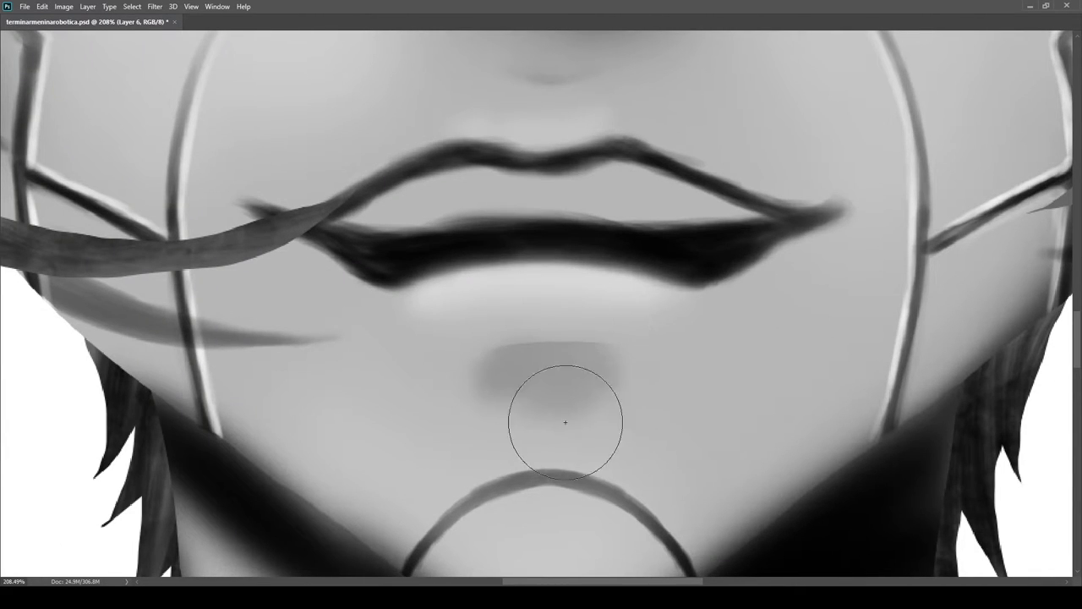
Examine the shading of the mouth, chin and neck up close and across the whole portrait
{"action": "scroll", "coordinate": [567, 415], "scroll_direction": "down", "scroll_amount": 5}
{"action": "scroll", "coordinate": [586, 398], "scroll_direction": "up", "scroll_amount": 4}
{"action": "scroll", "coordinate": [604, 376], "scroll_direction": "down", "scroll_amount": 4}
{"action": "scroll", "coordinate": [622, 354], "scroll_direction": "up", "scroll_amount": 4}
{"action": "scroll", "coordinate": [622, 354], "scroll_direction": "down", "scroll_amount": 4}
{"action": "scroll", "coordinate": [693, 314], "scroll_direction": "up", "scroll_amount": 4}
{"action": "scroll", "coordinate": [693, 314], "scroll_direction": "down", "scroll_amount": 4}
{"action": "scroll", "coordinate": [576, 301], "scroll_direction": "up", "scroll_amount": 2}
{"action": "scroll", "coordinate": [575, 301], "scroll_direction": "up", "scroll_amount": 2}
{"action": "scroll", "coordinate": [604, 299], "scroll_direction": "down", "scroll_amount": 4}
{"action": "scroll", "coordinate": [611, 262], "scroll_direction": "up", "scroll_amount": 3}
{"action": "scroll", "coordinate": [612, 262], "scroll_direction": "down", "scroll_amount": 3}
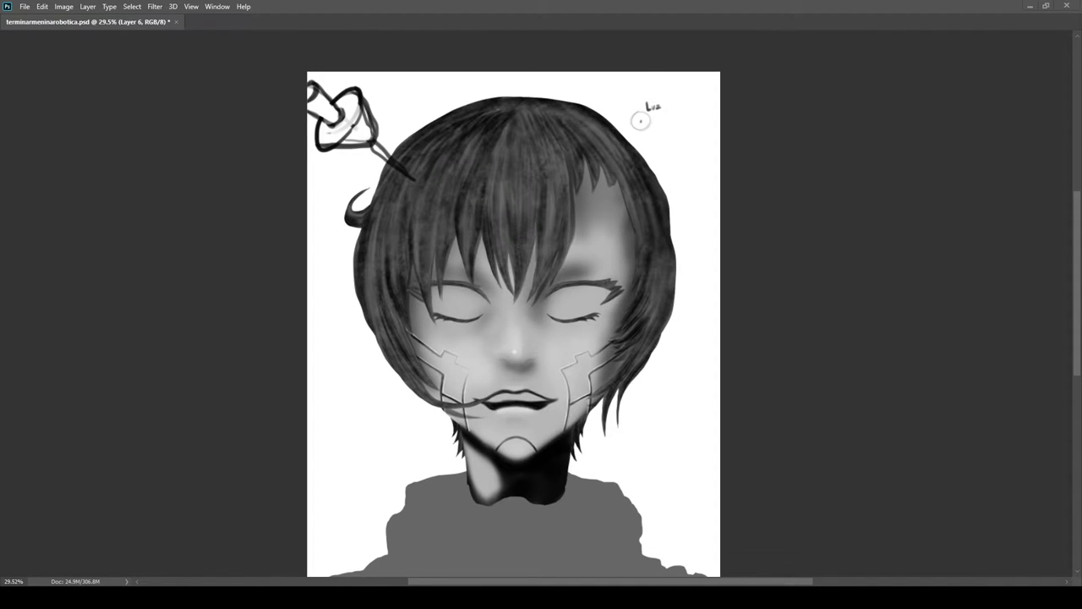
{"action": "scroll", "coordinate": [982, 447], "scroll_direction": "down", "scroll_amount": 2}
{"action": "scroll", "coordinate": [982, 447], "scroll_direction": "up", "scroll_amount": 1}
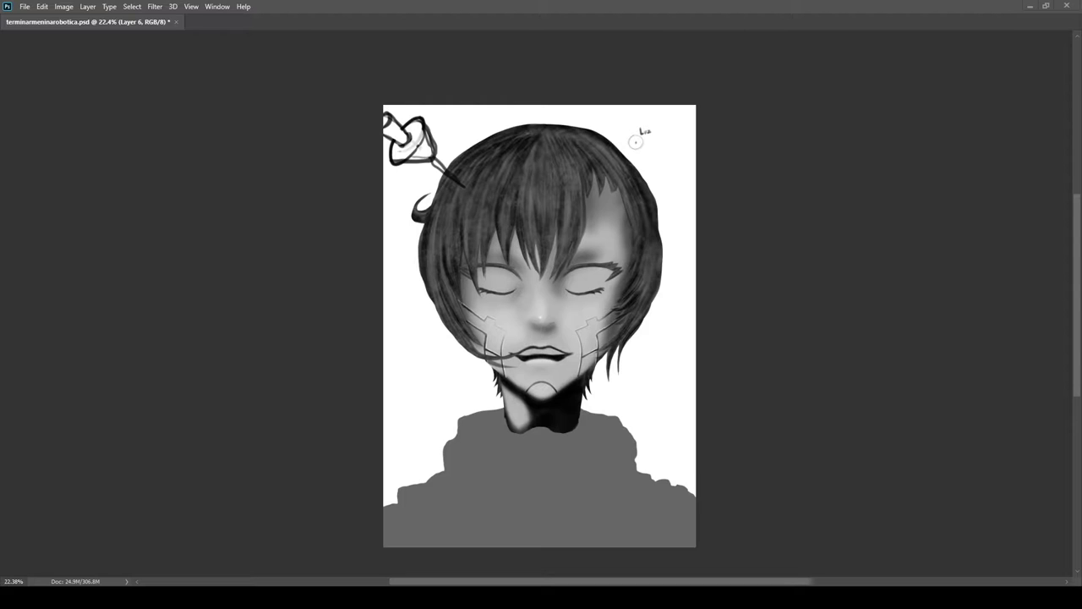
{"action": "left_click_drag", "start_coordinate": [544, 382], "coordinate": [609, 384]}
{"action": "left_click_drag", "start_coordinate": [562, 427], "coordinate": [522, 429]}
{"action": "left_click_drag", "start_coordinate": [461, 410], "coordinate": [520, 405]}
{"action": "scroll", "coordinate": [520, 405], "scroll_direction": "down", "scroll_amount": 6}
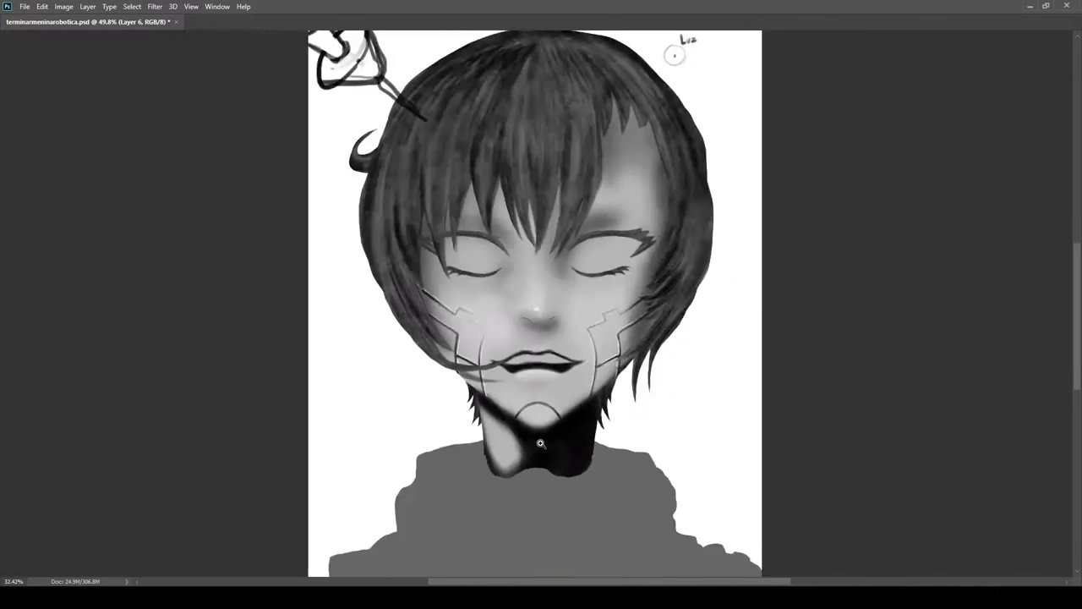
{"action": "scroll", "coordinate": [653, 320], "scroll_direction": "up", "scroll_amount": 5}
{"action": "scroll", "coordinate": [555, 303], "scroll_direction": "down", "scroll_amount": 3}
{"action": "scroll", "coordinate": [555, 303], "scroll_direction": "down", "scroll_amount": 2}
{"action": "scroll", "coordinate": [555, 302], "scroll_direction": "up", "scroll_amount": 3}
Show the sketch guide and paint a thin arched gray eyebrow above the right eye on a new layer
{"action": "left_click", "coordinate": [901, 415]}
{"action": "left_click", "coordinate": [980, 528]}
{"action": "scroll", "coordinate": [656, 225], "scroll_direction": "up", "scroll_amount": 3}
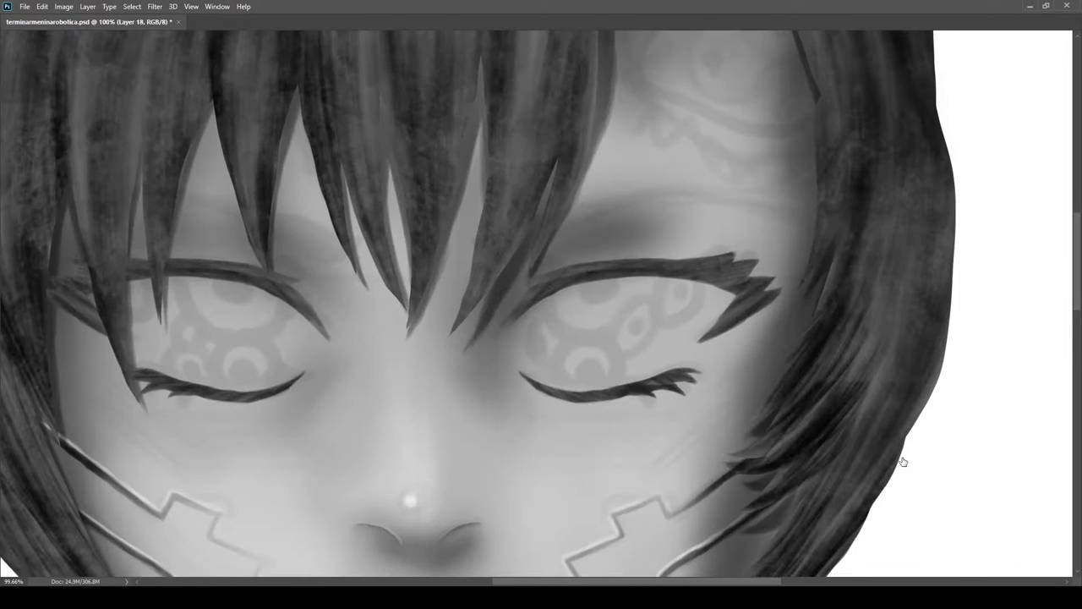
{"action": "scroll", "coordinate": [600, 293], "scroll_direction": "up", "scroll_amount": 1}
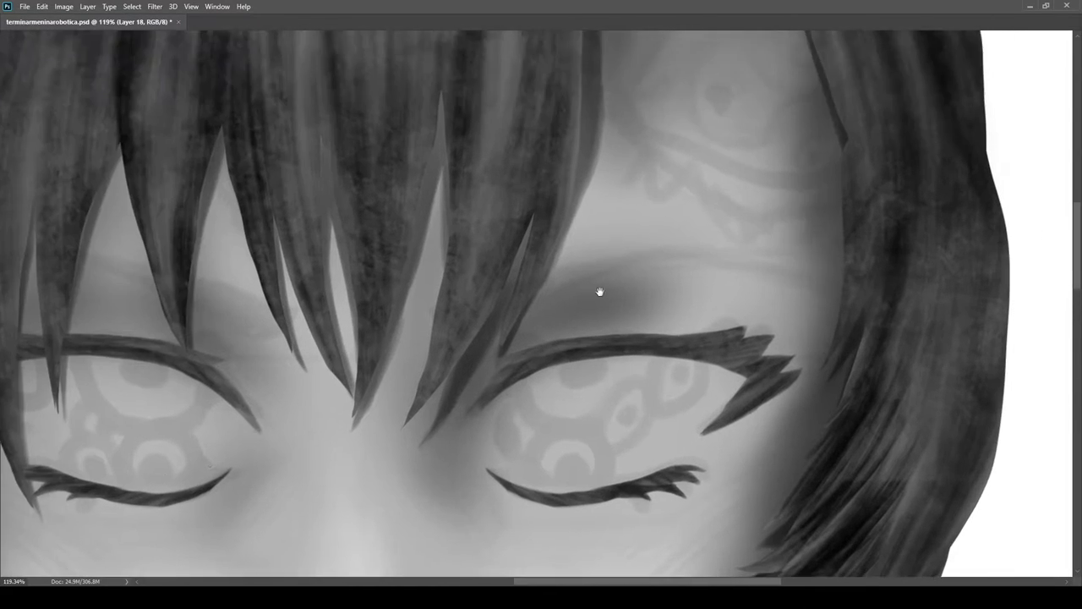
{"action": "mouse_move", "coordinate": [448, 312]}
{"action": "left_mouse_down"}
{"action": "mouse_move", "coordinate": [639, 258]}
{"action": "mouse_move", "coordinate": [793, 282]}
{"action": "left_mouse_up"}
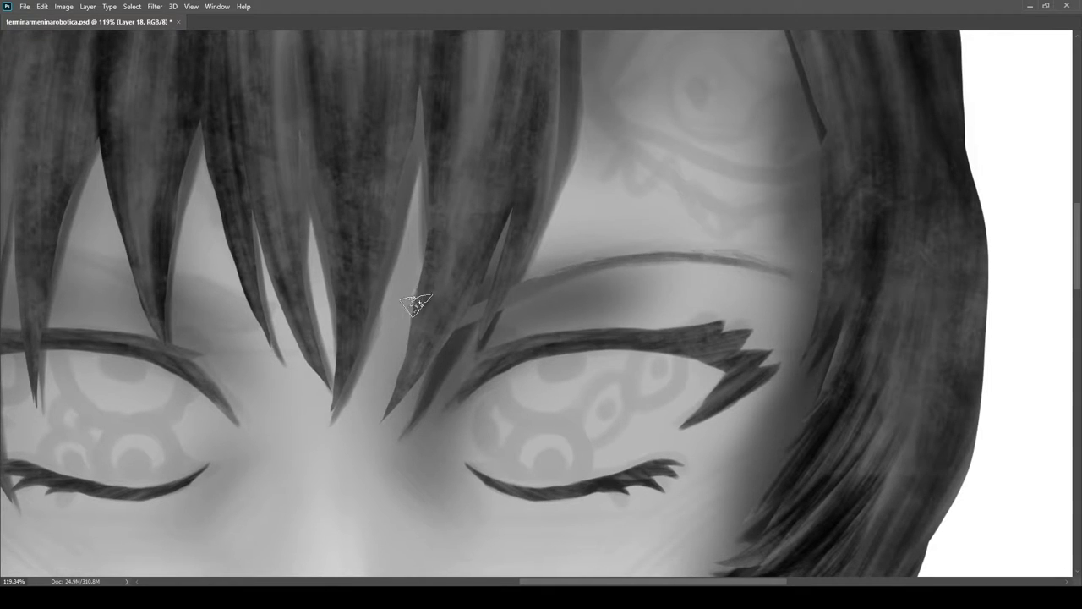
{"action": "scroll", "coordinate": [773, 236], "scroll_direction": "up", "scroll_amount": 3}
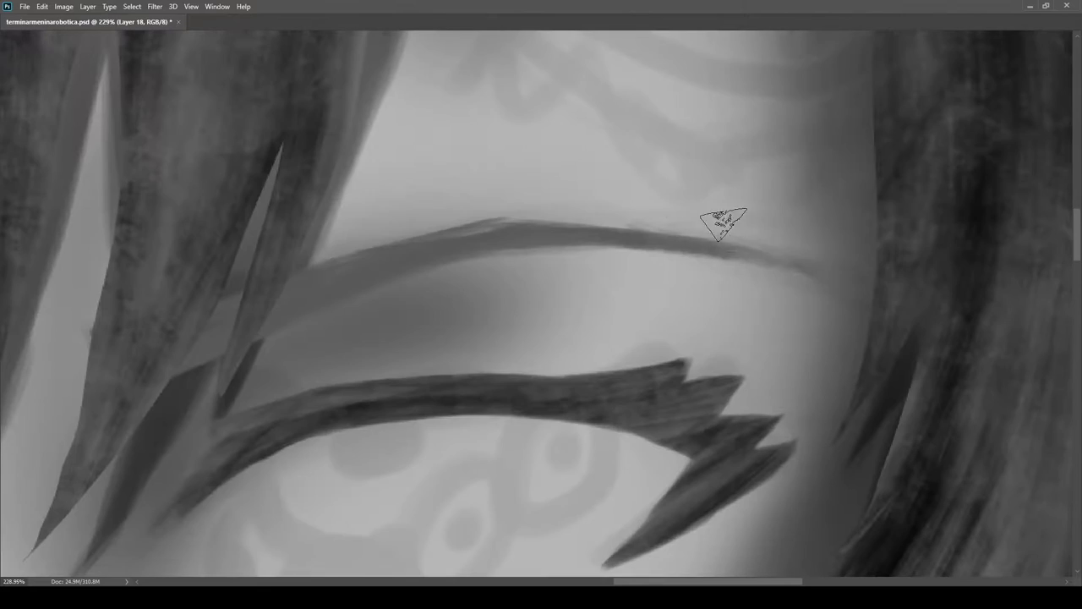
{"action": "scroll", "coordinate": [631, 295], "scroll_direction": "down", "scroll_amount": 2}
{"action": "scroll", "coordinate": [631, 292], "scroll_direction": "up", "scroll_amount": 1}
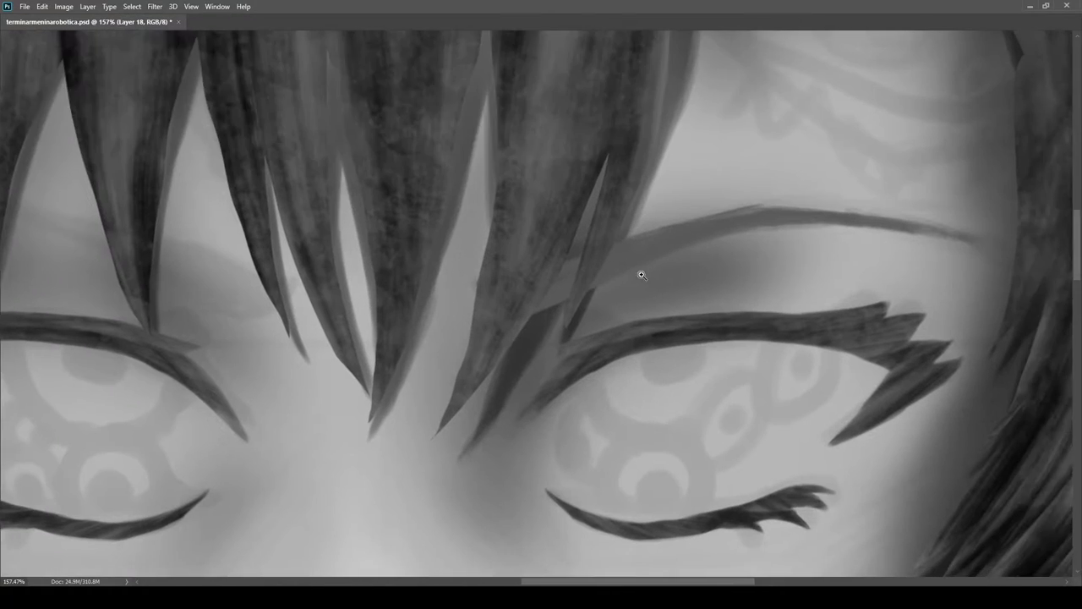
Duplicate the eyebrow layer, flip the copy horizontally and place it above the left eye
{"action": "scroll", "coordinate": [626, 276], "scroll_direction": "down", "scroll_amount": 3}
{"action": "key", "text": "ctrl+j"}
{"action": "key", "text": "ctrl+t"}
{"action": "left_click_drag", "start_coordinate": [744, 237], "coordinate": [291, 235]}
{"action": "right_click", "coordinate": [290, 235]}
{"action": "left_click", "coordinate": [334, 422]}
{"action": "left_click_drag", "start_coordinate": [310, 344], "coordinate": [392, 342]}
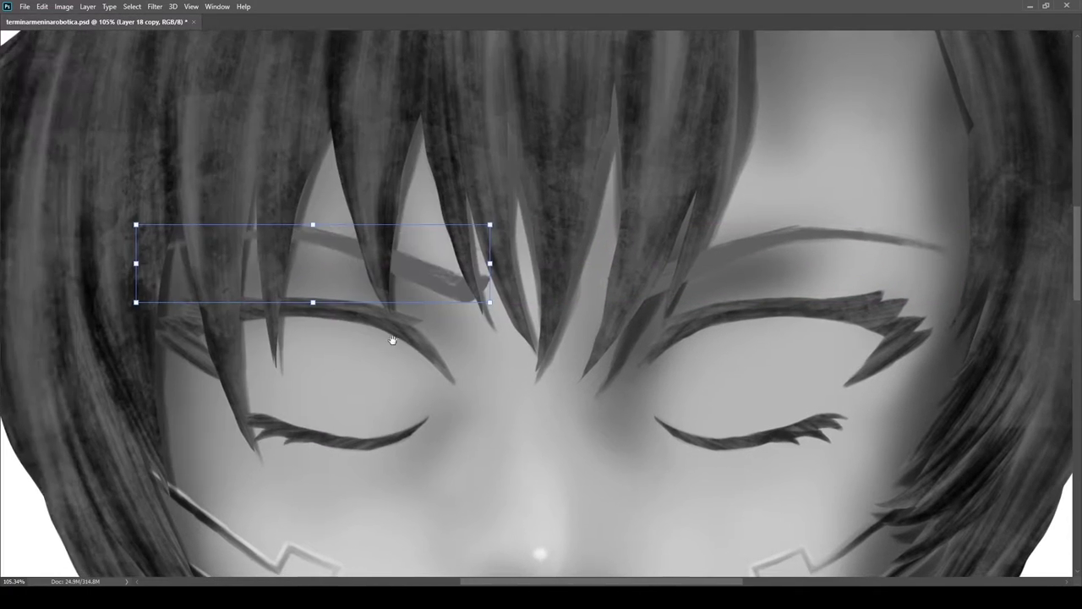
{"action": "key", "text": "Return"}
Show the sketch guide and fine-tune the horizontal position of the mirrored eyebrow
{"action": "left_click", "coordinate": [925, 459]}
{"action": "key", "text": "ctrl+t"}
{"action": "left_click_drag", "start_coordinate": [474, 359], "coordinate": [495, 372]}
{"action": "key", "text": "Left"}
{"action": "key", "text": "Left"}
{"action": "key", "text": "Left"}
{"action": "key", "text": "Left"}
{"action": "key", "text": "Left"}
{"action": "key", "text": "Left"}
{"action": "key", "text": "Left"}
{"action": "key", "text": "Left"}
{"action": "key", "text": "Right"}
{"action": "key", "text": "Right"}
{"action": "key", "text": "Right"}
{"action": "key", "text": "Right"}
{"action": "key", "text": "Right"}
{"action": "key", "text": "Right"}
{"action": "key", "text": "Right"}
{"action": "key", "text": "Right"}
{"action": "key", "text": "Return"}
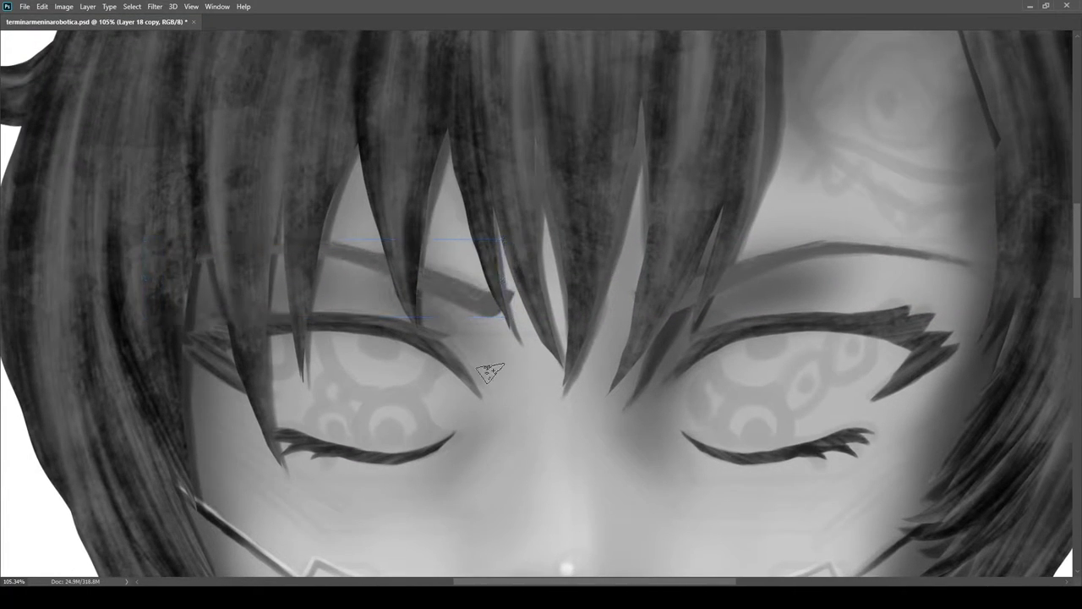
Fill in and smooth the inner part of the left eyebrow between the hair strands
{"action": "scroll", "coordinate": [569, 298], "scroll_direction": "down", "scroll_amount": 4}
{"action": "scroll", "coordinate": [519, 285], "scroll_direction": "up", "scroll_amount": 6}
{"action": "left_click_drag", "start_coordinate": [529, 303], "coordinate": [629, 324]}
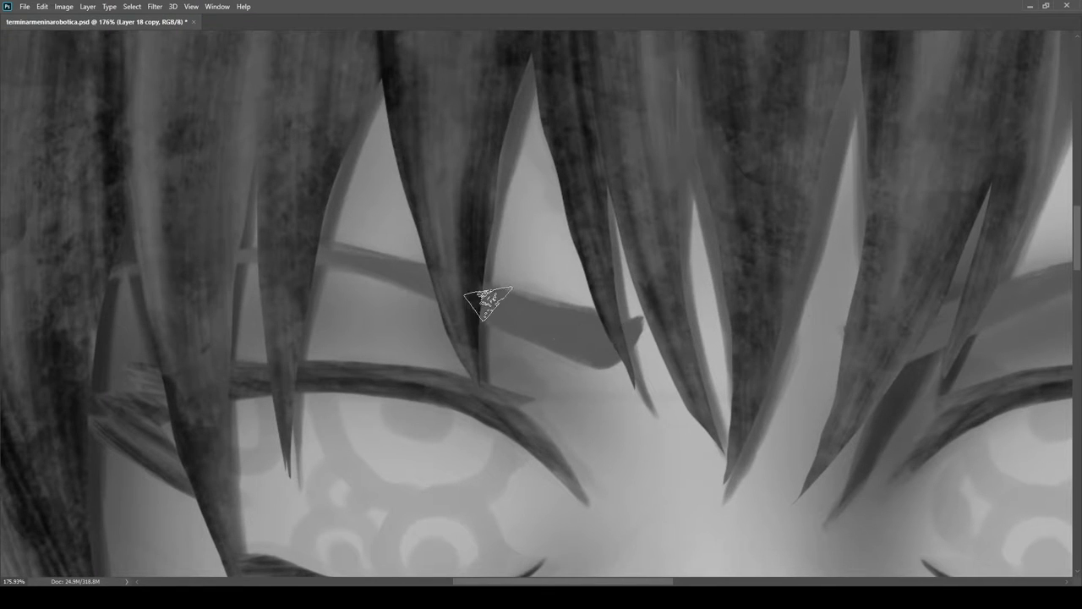
{"action": "left_click_drag", "start_coordinate": [158, 256], "coordinate": [338, 256]}
{"action": "scroll", "coordinate": [633, 294], "scroll_direction": "down", "scroll_amount": 7}
{"action": "left_click_drag", "start_coordinate": [626, 350], "coordinate": [603, 337]}
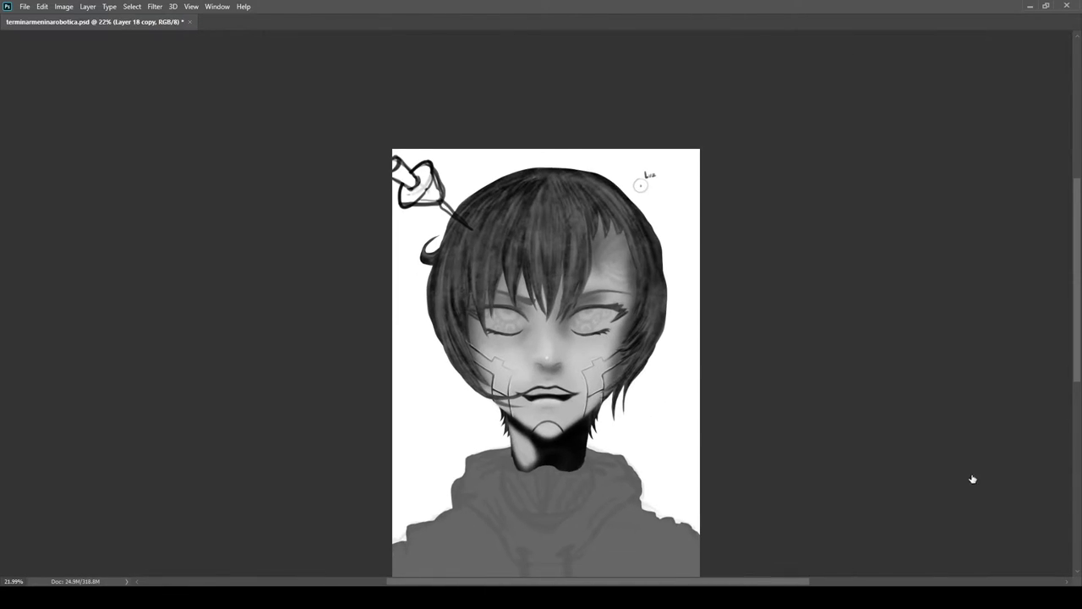
Darken both eyebrows with textured black strokes
{"action": "scroll", "coordinate": [534, 291], "scroll_direction": "up", "scroll_amount": 6}
{"action": "scroll", "coordinate": [470, 346], "scroll_direction": "up", "scroll_amount": 1}
{"action": "mouse_move", "coordinate": [526, 357]}
{"action": "left_mouse_down"}
{"action": "mouse_move", "coordinate": [488, 366]}
{"action": "mouse_move", "coordinate": [427, 334]}
{"action": "mouse_move", "coordinate": [509, 303]}
{"action": "left_mouse_up"}
{"action": "left_click_drag", "start_coordinate": [499, 292], "coordinate": [331, 258]}
{"action": "scroll", "coordinate": [470, 269], "scroll_direction": "down", "scroll_amount": 7}
{"action": "scroll", "coordinate": [541, 271], "scroll_direction": "up", "scroll_amount": 4}
{"action": "mouse_move", "coordinate": [554, 275]}
{"action": "left_mouse_down"}
{"action": "mouse_move", "coordinate": [635, 242]}
{"action": "mouse_move", "coordinate": [701, 252]}
{"action": "left_mouse_up"}
{"action": "scroll", "coordinate": [626, 256], "scroll_direction": "down", "scroll_amount": 4}
{"action": "mouse_move", "coordinate": [620, 258]}
{"action": "left_mouse_down"}
{"action": "mouse_move", "coordinate": [721, 271]}
{"action": "mouse_move", "coordinate": [529, 189]}
{"action": "left_mouse_up"}
{"action": "scroll", "coordinate": [529, 188], "scroll_direction": "up", "scroll_amount": 5}
{"action": "mouse_move", "coordinate": [608, 207]}
{"action": "left_mouse_down"}
{"action": "mouse_move", "coordinate": [464, 225]}
{"action": "mouse_move", "coordinate": [758, 212]}
{"action": "left_mouse_up"}
{"action": "scroll", "coordinate": [744, 228], "scroll_direction": "down", "scroll_amount": 5}
{"action": "scroll", "coordinate": [731, 249], "scroll_direction": "up", "scroll_amount": 3}
{"action": "scroll", "coordinate": [731, 248], "scroll_direction": "down", "scroll_amount": 4}
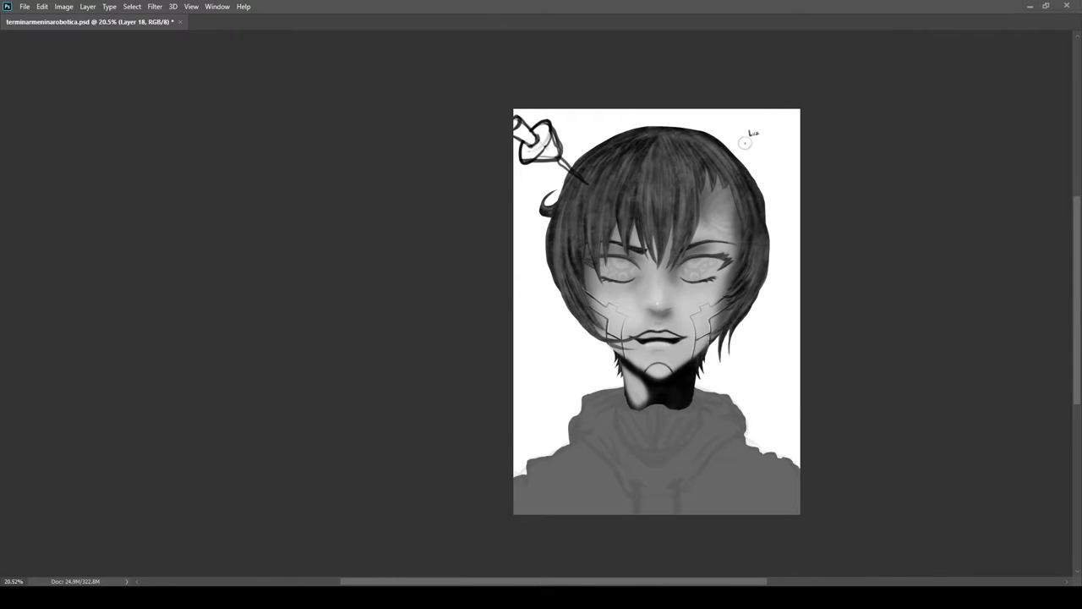
{"action": "scroll", "coordinate": [592, 447], "scroll_direction": "up", "scroll_amount": 5}
{"action": "scroll", "coordinate": [691, 328], "scroll_direction": "down", "scroll_amount": 3}
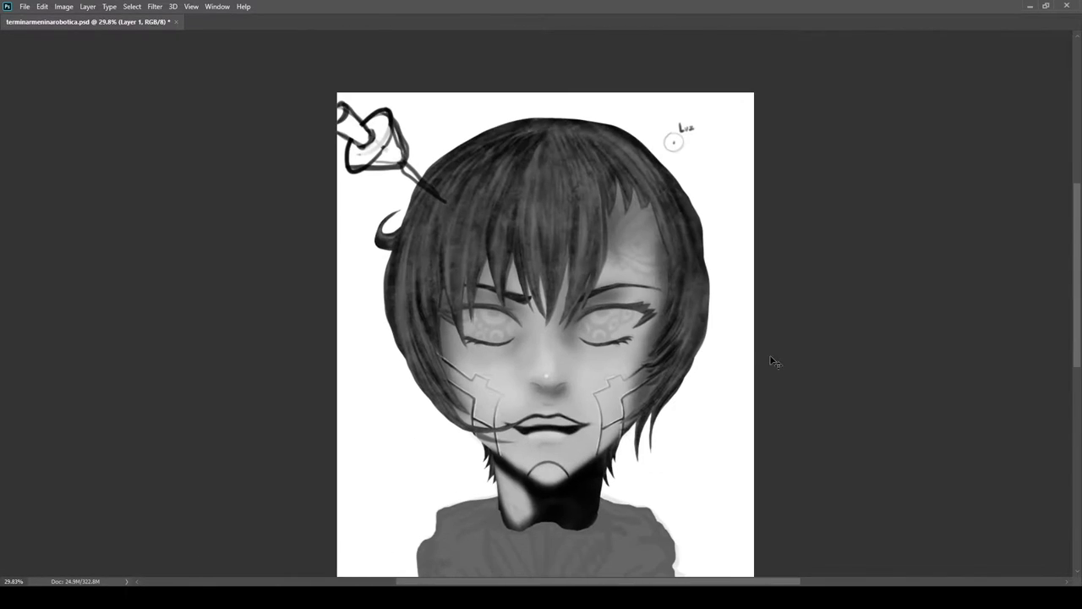
{"action": "scroll", "coordinate": [535, 224], "scroll_direction": "up", "scroll_amount": 4}
{"action": "mouse_move", "coordinate": [573, 136]}
{"action": "left_mouse_down"}
{"action": "mouse_move", "coordinate": [568, 287]}
{"action": "mouse_move", "coordinate": [575, 123]}
{"action": "left_mouse_up"}
{"action": "key", "text": "ctrl+z"}
{"action": "mouse_move", "coordinate": [569, 314]}
{"action": "left_mouse_down"}
{"action": "mouse_move", "coordinate": [567, 155]}
{"action": "mouse_move", "coordinate": [541, 227]}
{"action": "mouse_move", "coordinate": [565, 139]}
{"action": "left_mouse_up"}
{"action": "key", "text": "ctrl+alt+z"}
{"action": "key", "text": "ctrl+alt+z"}
{"action": "key", "text": "ctrl+alt+z"}
{"action": "key", "text": "ctrl+alt+z"}
Paint long light strands from the parting down the central and left locks of the fringe on a new layer
{"action": "left_click_drag", "start_coordinate": [558, 95], "coordinate": [555, 314]}
{"action": "left_click_drag", "start_coordinate": [557, 100], "coordinate": [558, 286]}
{"action": "left_click_drag", "start_coordinate": [561, 147], "coordinate": [554, 359]}
{"action": "left_click_drag", "start_coordinate": [559, 326], "coordinate": [556, 210]}
{"action": "key", "text": "ctrl+z"}
{"action": "left_click_drag", "start_coordinate": [555, 364], "coordinate": [562, 235]}
{"action": "mouse_move", "coordinate": [558, 158]}
{"action": "left_mouse_down"}
{"action": "mouse_move", "coordinate": [546, 317]}
{"action": "mouse_move", "coordinate": [554, 277]}
{"action": "mouse_move", "coordinate": [553, 253]}
{"action": "mouse_move", "coordinate": [545, 334]}
{"action": "mouse_move", "coordinate": [541, 146]}
{"action": "mouse_move", "coordinate": [532, 336]}
{"action": "mouse_move", "coordinate": [516, 246]}
{"action": "mouse_move", "coordinate": [549, 108]}
{"action": "mouse_move", "coordinate": [522, 269]}
{"action": "mouse_move", "coordinate": [546, 121]}
{"action": "mouse_move", "coordinate": [516, 174]}
{"action": "mouse_move", "coordinate": [529, 98]}
{"action": "left_mouse_up"}
{"action": "left_click_drag", "start_coordinate": [481, 336], "coordinate": [510, 125]}
{"action": "mouse_move", "coordinate": [510, 125]}
{"action": "left_mouse_down"}
{"action": "mouse_move", "coordinate": [479, 325]}
{"action": "mouse_move", "coordinate": [507, 138]}
{"action": "mouse_move", "coordinate": [532, 93]}
{"action": "left_mouse_up"}
{"action": "mouse_move", "coordinate": [524, 191]}
{"action": "left_mouse_down", "text": "ctrl"}
{"action": "mouse_move", "coordinate": [487, 205]}
{"action": "mouse_move", "coordinate": [464, 247]}
{"action": "mouse_move", "coordinate": [431, 161]}
{"action": "left_mouse_up", "text": "ctrl"}
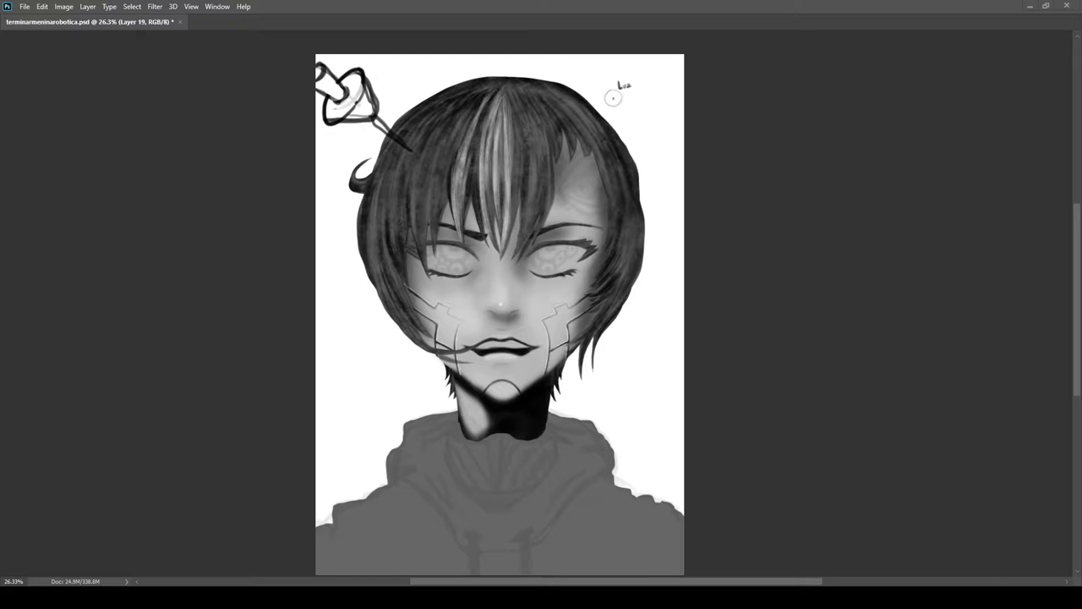
Extend the light hair strands up toward the parting and along the upper left and right locks
{"action": "scroll", "coordinate": [537, 76], "scroll_direction": "up", "scroll_amount": 5}
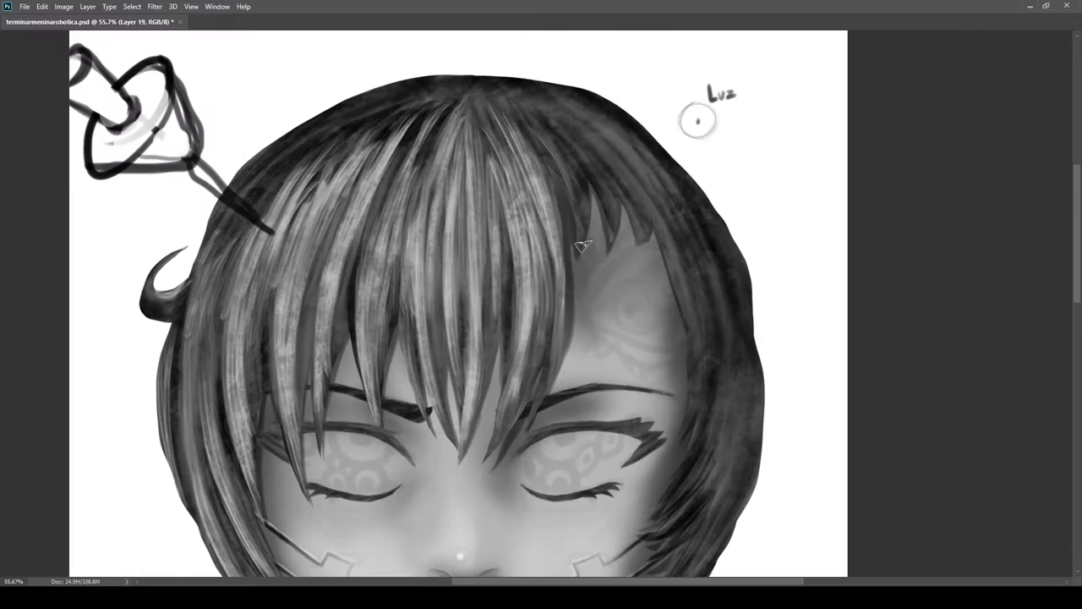
{"action": "mouse_move", "coordinate": [515, 110]}
{"action": "left_mouse_down"}
{"action": "mouse_move", "coordinate": [583, 229]}
{"action": "mouse_move", "coordinate": [608, 226]}
{"action": "mouse_move", "coordinate": [526, 189]}
{"action": "left_mouse_up"}
{"action": "left_click_drag", "start_coordinate": [478, 101], "coordinate": [483, 144]}
{"action": "left_click_drag", "start_coordinate": [444, 105], "coordinate": [398, 179]}
{"action": "left_click_drag", "start_coordinate": [406, 111], "coordinate": [355, 167]}
{"action": "left_click_drag", "start_coordinate": [287, 181], "coordinate": [233, 258]}
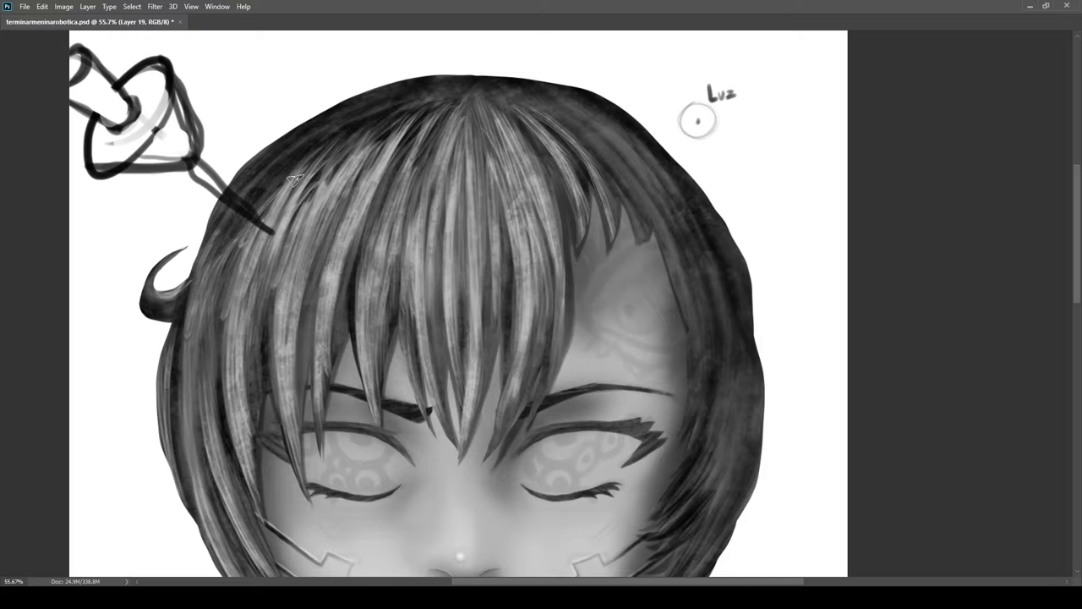
{"action": "left_click_drag", "start_coordinate": [648, 201], "coordinate": [591, 202]}
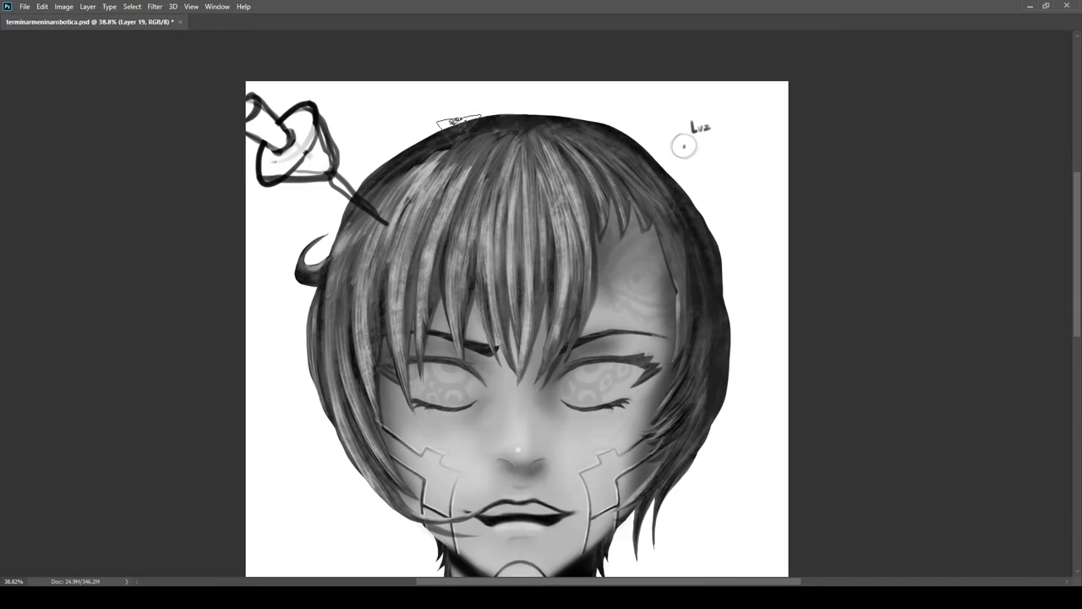
{"action": "left_click_drag", "start_coordinate": [723, 279], "coordinate": [672, 248]}
Enlarge the brush and start a dark outline beneath the right eye's upper lid on a new layer
{"action": "scroll", "coordinate": [672, 248], "scroll_direction": "up", "scroll_amount": 10}
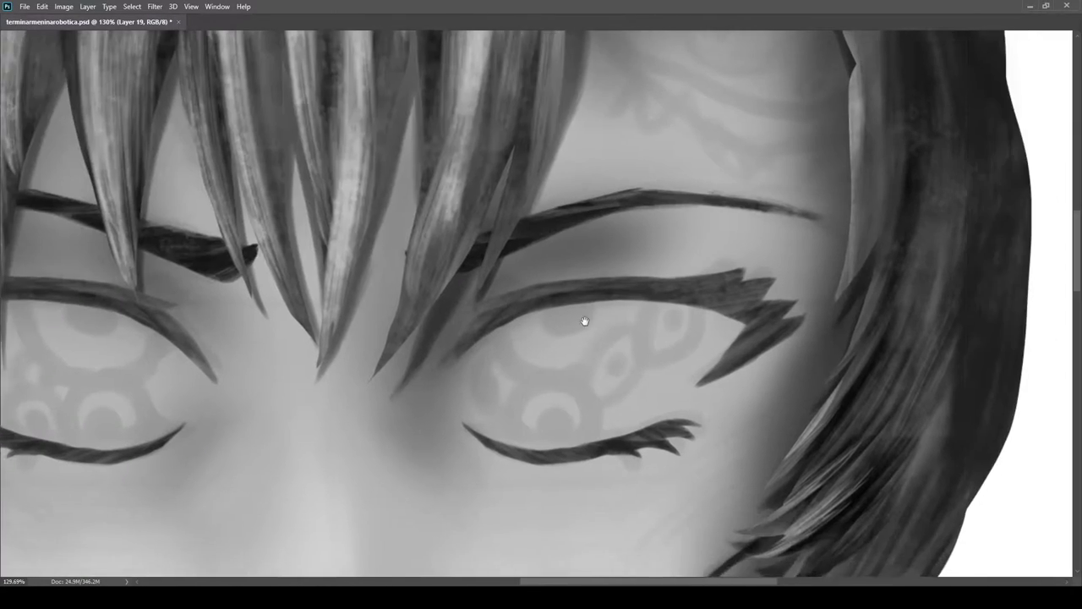
{"action": "scroll", "coordinate": [685, 372], "scroll_direction": "up", "scroll_amount": 1}
{"action": "left_click", "coordinate": [795, 335], "text": "ctrl"}
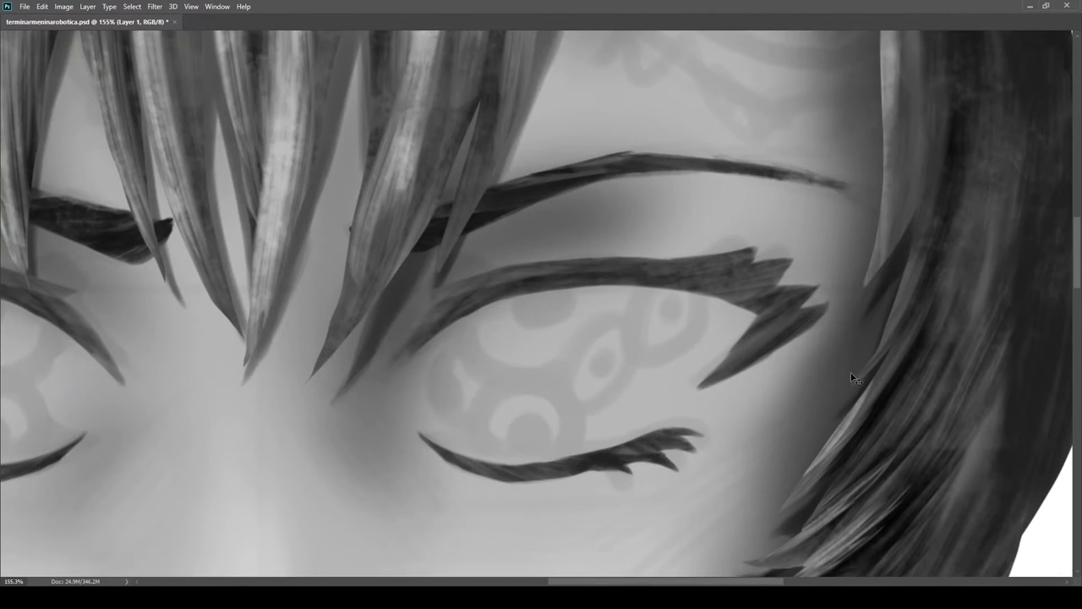
{"action": "left_click", "coordinate": [234, 361], "text": "ctrl"}
{"action": "key", "text": "ctrl+z"}
{"action": "key", "text": "]"}
{"action": "left_click_drag", "start_coordinate": [510, 361], "coordinate": [496, 341]}
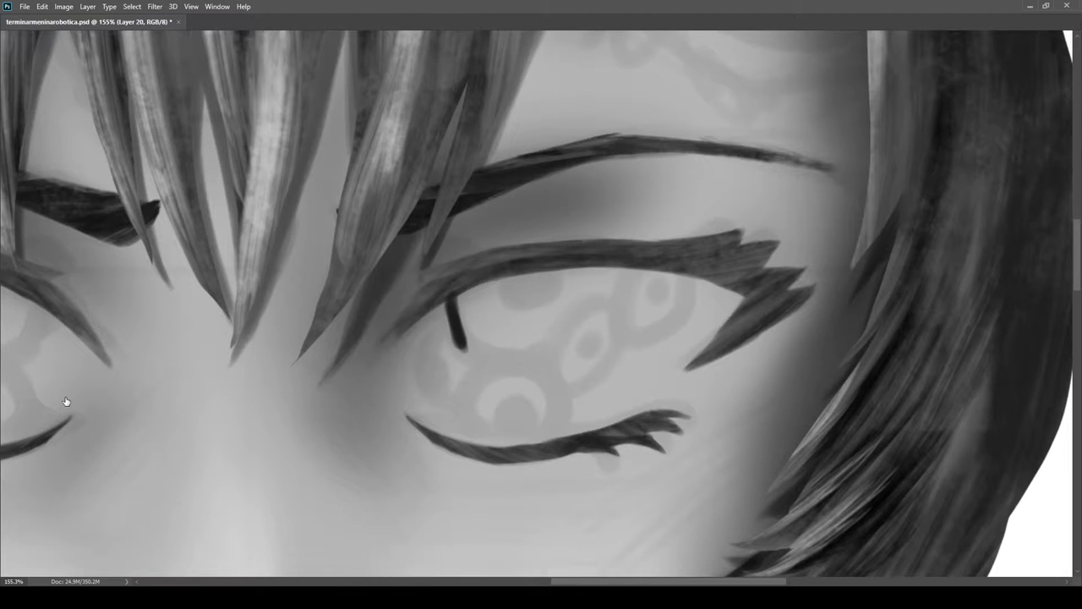
Trace the large dark iris ring of the right eye over the sketch
{"action": "scroll", "coordinate": [461, 274], "scroll_direction": "up", "scroll_amount": 2}
{"action": "scroll", "coordinate": [480, 349], "scroll_direction": "up", "scroll_amount": 2}
{"action": "left_click_drag", "start_coordinate": [438, 273], "coordinate": [517, 400]}
{"action": "mouse_move", "coordinate": [442, 292]}
{"action": "left_mouse_down"}
{"action": "mouse_move", "coordinate": [479, 386]}
{"action": "mouse_move", "coordinate": [512, 400]}
{"action": "left_mouse_up"}
{"action": "mouse_move", "coordinate": [443, 262]}
{"action": "left_mouse_down"}
{"action": "mouse_move", "coordinate": [459, 370]}
{"action": "mouse_move", "coordinate": [650, 400]}
{"action": "left_mouse_up"}
{"action": "mouse_move", "coordinate": [518, 399]}
{"action": "left_mouse_down"}
{"action": "mouse_move", "coordinate": [594, 410]}
{"action": "mouse_move", "coordinate": [680, 389]}
{"action": "left_mouse_up"}
Trace the smaller dark rings around the right eye's main iris, following the sketch
{"action": "left_click_drag", "start_coordinate": [730, 348], "coordinate": [601, 347]}
{"action": "left_click_drag", "start_coordinate": [729, 209], "coordinate": [707, 263]}
{"action": "left_click_drag", "start_coordinate": [733, 212], "coordinate": [711, 260]}
{"action": "left_click_drag", "start_coordinate": [846, 279], "coordinate": [698, 258]}
{"action": "mouse_move", "coordinate": [714, 199]}
{"action": "left_mouse_down"}
{"action": "mouse_move", "coordinate": [676, 305]}
{"action": "mouse_move", "coordinate": [575, 315]}
{"action": "left_mouse_up"}
{"action": "mouse_move", "coordinate": [715, 205]}
{"action": "left_mouse_down"}
{"action": "mouse_move", "coordinate": [702, 249]}
{"action": "mouse_move", "coordinate": [575, 313]}
{"action": "mouse_move", "coordinate": [691, 285]}
{"action": "left_mouse_up"}
{"action": "mouse_move", "coordinate": [561, 263]}
{"action": "left_mouse_down"}
{"action": "mouse_move", "coordinate": [592, 327]}
{"action": "mouse_move", "coordinate": [563, 260]}
{"action": "left_mouse_up"}
{"action": "left_click_drag", "start_coordinate": [524, 355], "coordinate": [536, 308]}
{"action": "mouse_move", "coordinate": [447, 284]}
{"action": "left_mouse_down"}
{"action": "mouse_move", "coordinate": [452, 406]}
{"action": "mouse_move", "coordinate": [425, 315]}
{"action": "left_mouse_up"}
{"action": "mouse_move", "coordinate": [423, 328]}
{"action": "left_mouse_down"}
{"action": "mouse_move", "coordinate": [476, 249]}
{"action": "mouse_move", "coordinate": [419, 365]}
{"action": "mouse_move", "coordinate": [532, 362]}
{"action": "mouse_move", "coordinate": [429, 389]}
{"action": "left_mouse_up"}
{"action": "mouse_move", "coordinate": [547, 221]}
{"action": "left_mouse_down"}
{"action": "mouse_move", "coordinate": [550, 246]}
{"action": "mouse_move", "coordinate": [603, 201]}
{"action": "left_mouse_up"}
{"action": "mouse_move", "coordinate": [461, 315]}
{"action": "left_mouse_down"}
{"action": "mouse_move", "coordinate": [336, 321]}
{"action": "mouse_move", "coordinate": [443, 291]}
{"action": "left_mouse_up"}
Finish the right eye's ring outlines and paint solid dark pupils inside them
{"action": "left_click_drag", "start_coordinate": [394, 484], "coordinate": [437, 296]}
{"action": "mouse_move", "coordinate": [602, 361]}
{"action": "left_mouse_down"}
{"action": "mouse_move", "coordinate": [596, 428]}
{"action": "mouse_move", "coordinate": [521, 496]}
{"action": "mouse_move", "coordinate": [392, 478]}
{"action": "left_mouse_up"}
{"action": "mouse_move", "coordinate": [465, 296]}
{"action": "left_mouse_down"}
{"action": "mouse_move", "coordinate": [561, 293]}
{"action": "mouse_move", "coordinate": [524, 292]}
{"action": "left_mouse_up"}
{"action": "left_click_drag", "start_coordinate": [341, 308], "coordinate": [386, 344]}
{"action": "mouse_move", "coordinate": [383, 433]}
{"action": "left_mouse_down"}
{"action": "mouse_move", "coordinate": [343, 316]}
{"action": "mouse_move", "coordinate": [381, 259]}
{"action": "mouse_move", "coordinate": [398, 174]}
{"action": "left_mouse_up"}
{"action": "left_click_drag", "start_coordinate": [643, 406], "coordinate": [583, 402]}
{"action": "mouse_move", "coordinate": [583, 401]}
{"action": "left_mouse_down"}
{"action": "mouse_move", "coordinate": [503, 339]}
{"action": "mouse_move", "coordinate": [540, 321]}
{"action": "left_mouse_up"}
{"action": "left_click_drag", "start_coordinate": [473, 331], "coordinate": [478, 334]}
{"action": "left_click_drag", "start_coordinate": [518, 237], "coordinate": [518, 274]}
{"action": "mouse_move", "coordinate": [512, 194]}
{"action": "left_mouse_down"}
{"action": "mouse_move", "coordinate": [505, 207]}
{"action": "mouse_move", "coordinate": [524, 190]}
{"action": "left_mouse_up"}
{"action": "left_click", "coordinate": [586, 281]}
{"action": "left_click_drag", "start_coordinate": [684, 206], "coordinate": [690, 203]}
Trace the large dark iris ring of the left eye over the sketch, ending beneath the upper lid
{"action": "left_click_drag", "start_coordinate": [385, 302], "coordinate": [346, 296]}
{"action": "left_click_drag", "start_coordinate": [372, 232], "coordinate": [448, 236]}
{"action": "mouse_move", "coordinate": [311, 229]}
{"action": "left_mouse_down"}
{"action": "mouse_move", "coordinate": [345, 289]}
{"action": "mouse_move", "coordinate": [462, 243]}
{"action": "left_mouse_up"}
{"action": "scroll", "coordinate": [463, 242], "scroll_direction": "down", "scroll_amount": 5}
{"action": "scroll", "coordinate": [463, 243], "scroll_direction": "up", "scroll_amount": 5}
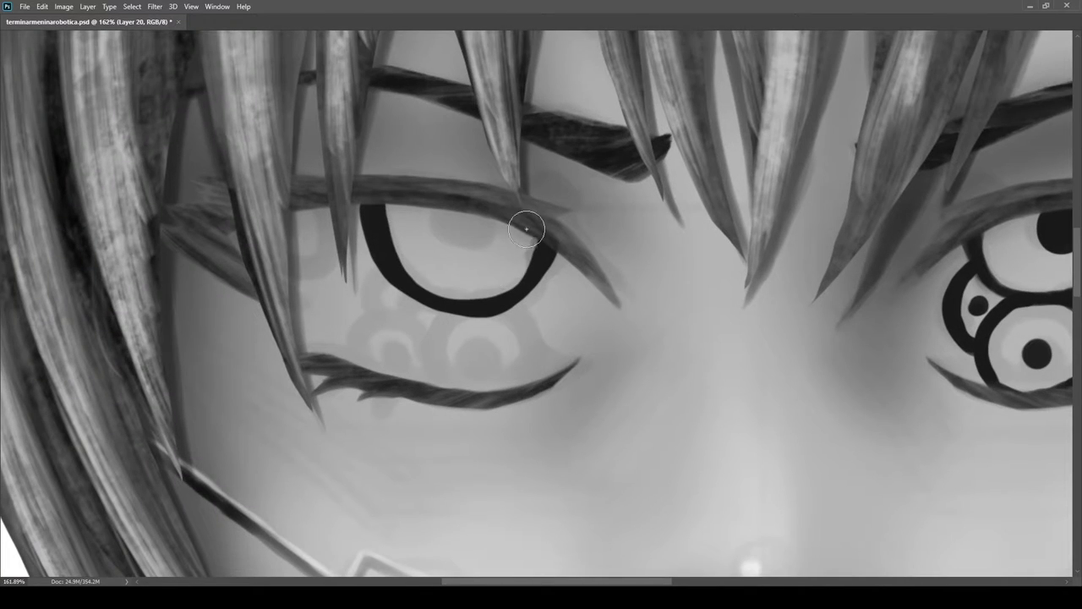
Trace the smaller dark rings below the left eye's main iris, following the sketch
{"action": "mouse_move", "coordinate": [524, 331]}
{"action": "left_mouse_down"}
{"action": "mouse_move", "coordinate": [518, 382]}
{"action": "mouse_move", "coordinate": [506, 313]}
{"action": "mouse_move", "coordinate": [486, 312]}
{"action": "mouse_move", "coordinate": [442, 379]}
{"action": "mouse_move", "coordinate": [465, 314]}
{"action": "mouse_move", "coordinate": [433, 350]}
{"action": "mouse_move", "coordinate": [452, 376]}
{"action": "mouse_move", "coordinate": [491, 390]}
{"action": "mouse_move", "coordinate": [470, 355]}
{"action": "mouse_move", "coordinate": [425, 318]}
{"action": "mouse_move", "coordinate": [397, 359]}
{"action": "mouse_move", "coordinate": [439, 326]}
{"action": "mouse_move", "coordinate": [385, 374]}
{"action": "left_mouse_up"}
{"action": "scroll", "coordinate": [433, 341], "scroll_direction": "up", "scroll_amount": 3}
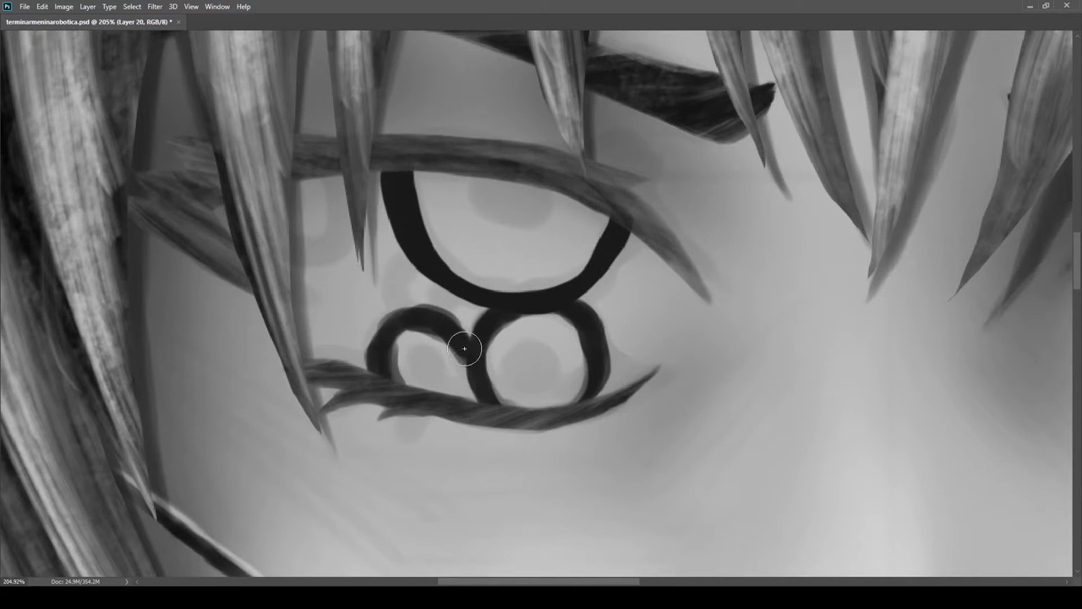
{"action": "mouse_move", "coordinate": [406, 261]}
{"action": "left_mouse_down"}
{"action": "mouse_move", "coordinate": [399, 316]}
{"action": "mouse_move", "coordinate": [443, 302]}
{"action": "left_mouse_up"}
{"action": "left_click_drag", "start_coordinate": [432, 222], "coordinate": [479, 280]}
{"action": "mouse_move", "coordinate": [335, 311]}
{"action": "left_mouse_down"}
{"action": "mouse_move", "coordinate": [392, 277]}
{"action": "mouse_move", "coordinate": [389, 233]}
{"action": "left_mouse_up"}
{"action": "left_click_drag", "start_coordinate": [340, 264], "coordinate": [343, 254]}
{"action": "left_click_drag", "start_coordinate": [548, 253], "coordinate": [567, 266]}
{"action": "key", "text": "ctrl+z"}
Add solid dark pupils inside the left eye's rings, fitting the main one with a free transform
{"action": "scroll", "coordinate": [378, 307], "scroll_direction": "down", "scroll_amount": 6}
{"action": "left_click_drag", "start_coordinate": [607, 303], "coordinate": [433, 300]}
{"action": "key", "text": "ctrl+t"}
{"action": "scroll", "coordinate": [439, 306], "scroll_direction": "up", "scroll_amount": 5}
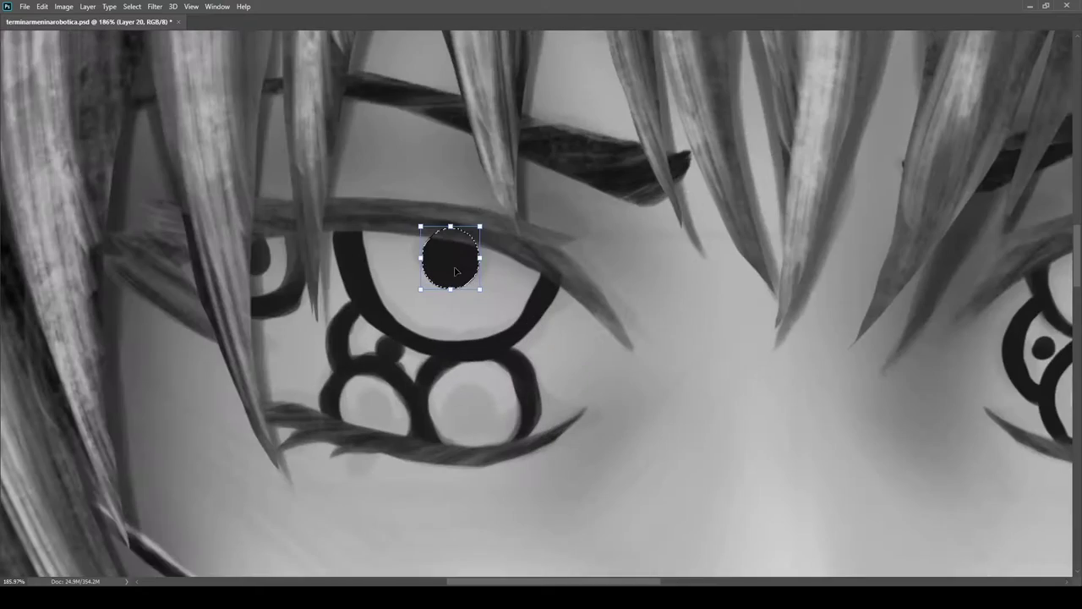
{"action": "scroll", "coordinate": [541, 342], "scroll_direction": "down", "scroll_amount": 3}
{"action": "scroll", "coordinate": [526, 258], "scroll_direction": "up", "scroll_amount": 3}
{"action": "scroll", "coordinate": [541, 266], "scroll_direction": "down", "scroll_amount": 8}
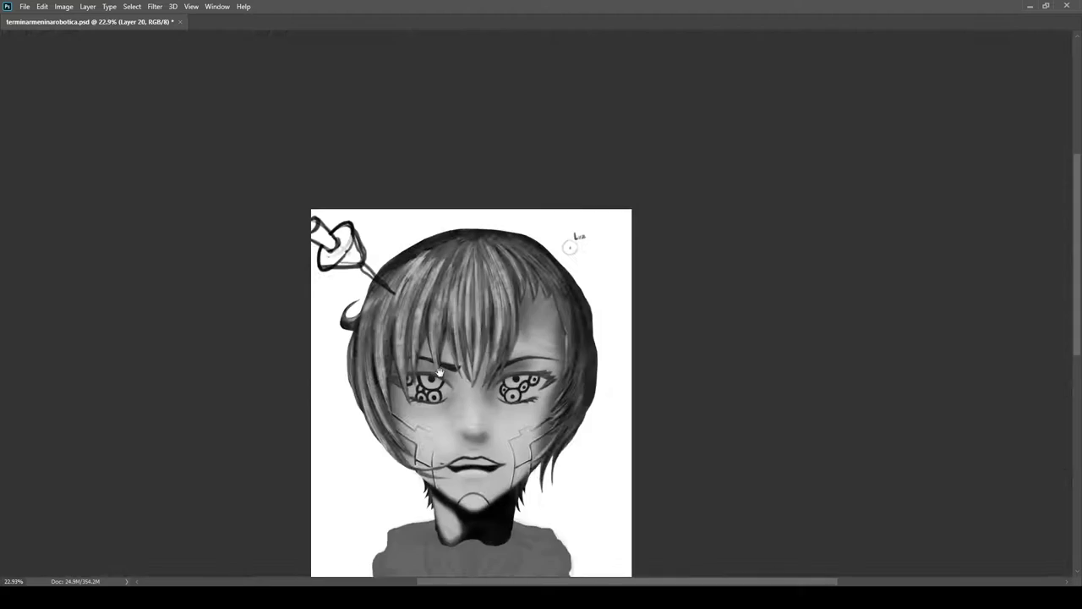
Examine the ringed eyes and the rest of the face from near and far
{"action": "scroll", "coordinate": [559, 275], "scroll_direction": "up", "scroll_amount": 2}
{"action": "scroll", "coordinate": [559, 275], "scroll_direction": "up", "scroll_amount": 4}
{"action": "scroll", "coordinate": [575, 298], "scroll_direction": "down", "scroll_amount": 3}
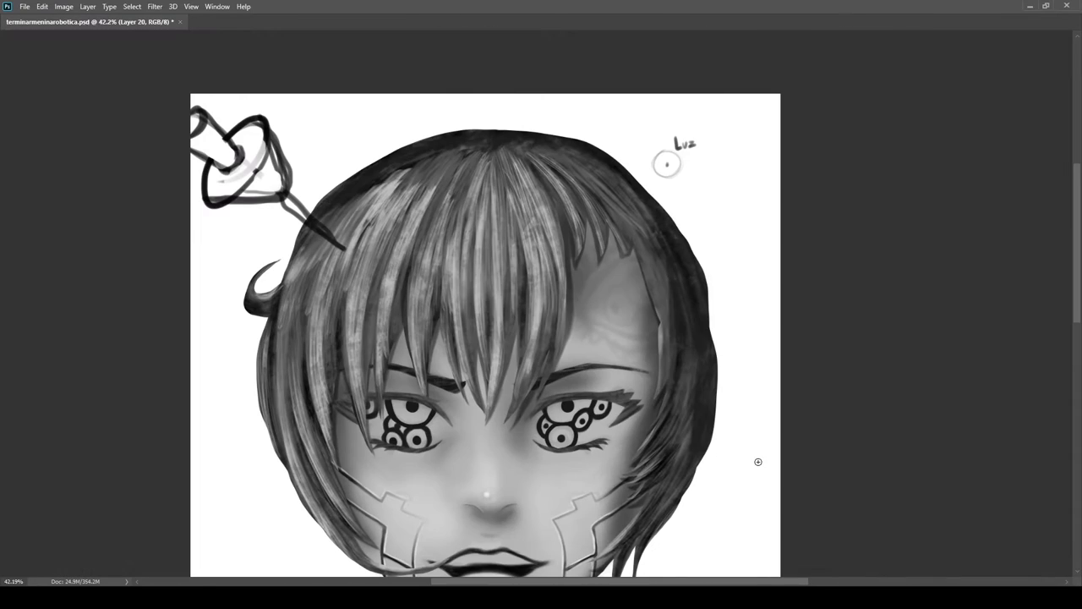
{"action": "left_click_drag", "start_coordinate": [555, 461], "coordinate": [558, 329]}
{"action": "scroll", "coordinate": [498, 274], "scroll_direction": "up", "scroll_amount": 4}
{"action": "scroll", "coordinate": [518, 288], "scroll_direction": "down", "scroll_amount": 5}
{"action": "left_click_drag", "start_coordinate": [530, 295], "coordinate": [518, 289]}
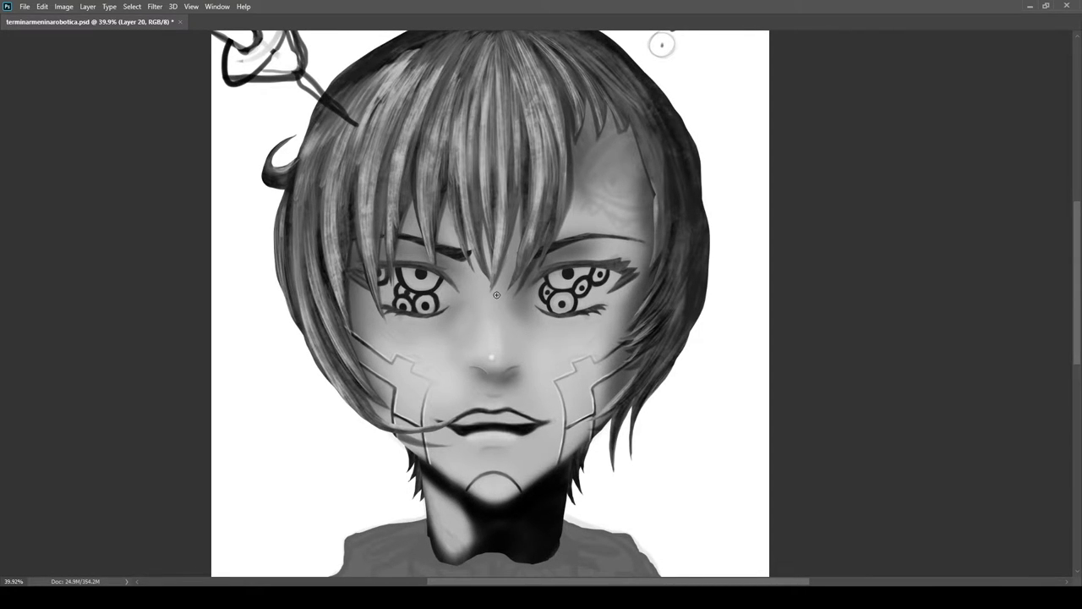
{"action": "scroll", "coordinate": [456, 444], "scroll_direction": "up", "scroll_amount": 4}
{"action": "scroll", "coordinate": [456, 444], "scroll_direction": "down", "scroll_amount": 1}
{"action": "scroll", "coordinate": [454, 446], "scroll_direction": "up", "scroll_amount": 1}
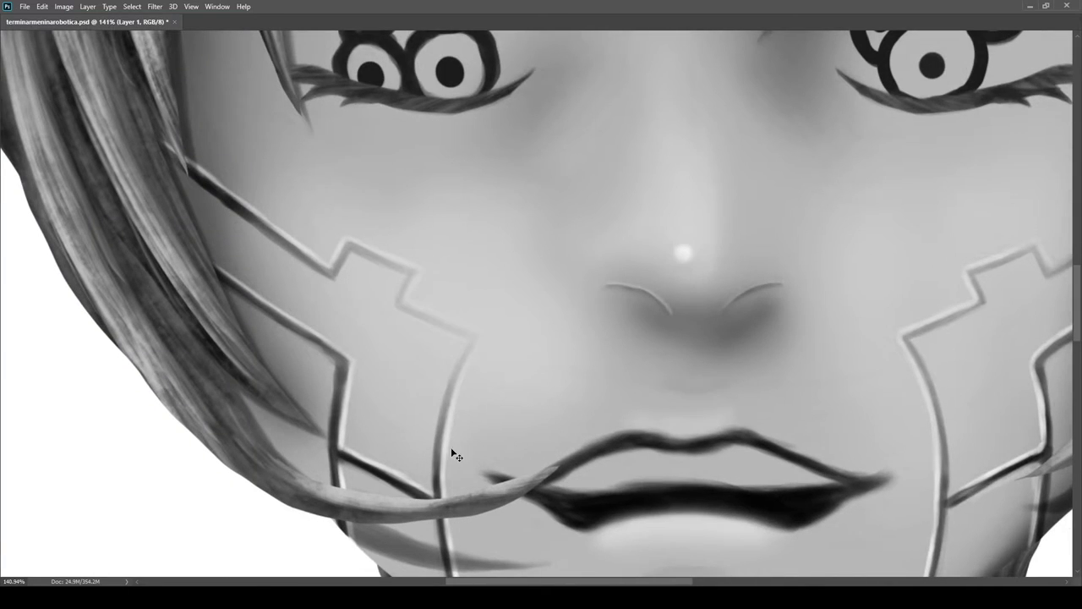
Identify the layer holding the dark cheek panel lines by toggling layer visibility
{"action": "left_click", "coordinate": [450, 442], "text": "ctrl"}
{"action": "left_click", "coordinate": [896, 550]}
{"action": "left_click", "coordinate": [896, 551]}
{"action": "left_click_drag", "start_coordinate": [340, 490], "coordinate": [372, 446]}
{"action": "left_click", "coordinate": [372, 446], "text": "ctrl"}
{"action": "scroll", "coordinate": [611, 438], "scroll_direction": "down", "scroll_amount": 3}
{"action": "left_click", "coordinate": [903, 545]}
{"action": "scroll", "coordinate": [851, 531], "scroll_direction": "down", "scroll_amount": 2}
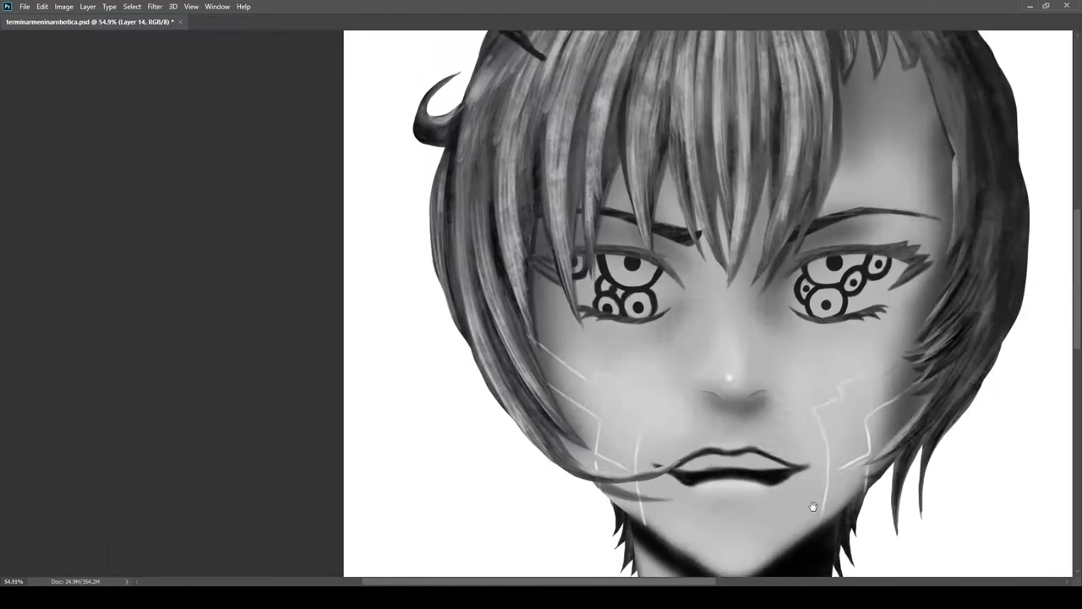
{"action": "scroll", "coordinate": [812, 507], "scroll_direction": "down", "scroll_amount": 3}
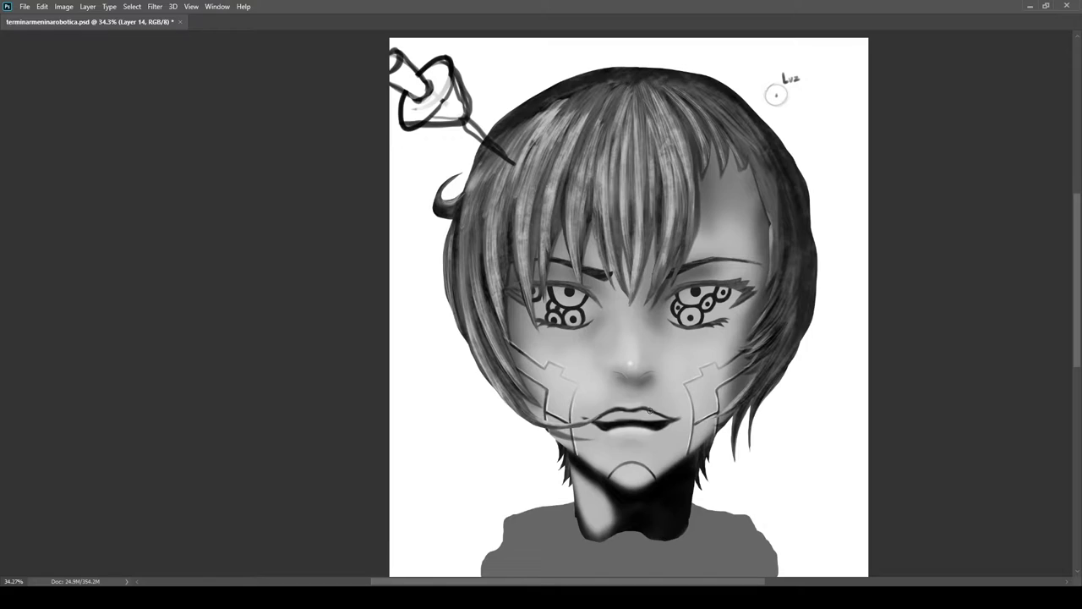
Darken the curved inner line of the left cheek panel with a small brush on Layer 17
{"action": "scroll", "coordinate": [578, 401], "scroll_direction": "up", "scroll_amount": 5}
{"action": "left_click_drag", "start_coordinate": [584, 376], "coordinate": [623, 375]}
{"action": "mouse_move", "coordinate": [630, 284]}
{"action": "left_mouse_down"}
{"action": "mouse_move", "coordinate": [608, 315]}
{"action": "mouse_move", "coordinate": [561, 480]}
{"action": "left_mouse_up"}
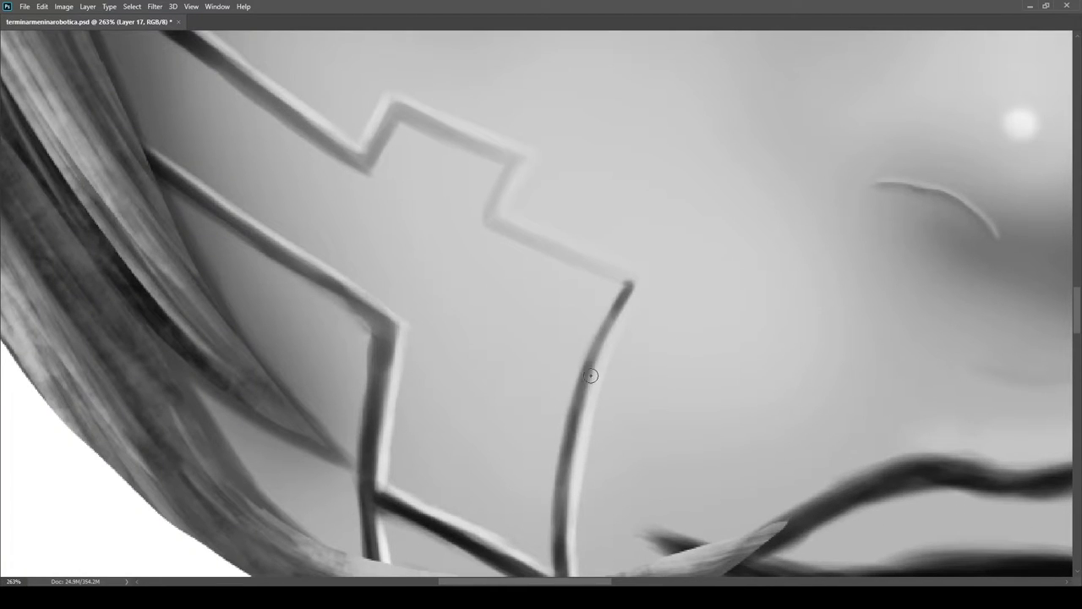
{"action": "scroll", "coordinate": [642, 281], "scroll_direction": "up", "scroll_amount": 1}
{"action": "left_click_drag", "start_coordinate": [627, 355], "coordinate": [611, 368]}
{"action": "mouse_move", "coordinate": [554, 191]}
{"action": "left_mouse_down"}
{"action": "mouse_move", "coordinate": [606, 327]}
{"action": "mouse_move", "coordinate": [577, 268]}
{"action": "mouse_move", "coordinate": [611, 333]}
{"action": "left_mouse_up"}
Darken the faint notched upper outline and remaining lines of the left cheek panel
{"action": "left_click_drag", "start_coordinate": [551, 183], "coordinate": [552, 208]}
{"action": "left_click_drag", "start_coordinate": [627, 155], "coordinate": [512, 130]}
{"action": "scroll", "coordinate": [512, 130], "scroll_direction": "up", "scroll_amount": 1}
{"action": "mouse_move", "coordinate": [505, 281]}
{"action": "left_mouse_down"}
{"action": "mouse_move", "coordinate": [541, 227]}
{"action": "mouse_move", "coordinate": [545, 188]}
{"action": "left_mouse_up"}
{"action": "left_click_drag", "start_coordinate": [488, 165], "coordinate": [644, 205]}
{"action": "left_click_drag", "start_coordinate": [637, 241], "coordinate": [639, 330]}
{"action": "left_click_drag", "start_coordinate": [633, 283], "coordinate": [631, 398]}
{"action": "left_click_drag", "start_coordinate": [633, 233], "coordinate": [630, 393]}
{"action": "left_click_drag", "start_coordinate": [634, 273], "coordinate": [629, 406]}
Darken the long curved inner line of the right cheek panel from the jaw upwards
{"action": "scroll", "coordinate": [599, 254], "scroll_direction": "down", "scroll_amount": 8}
{"action": "mouse_move", "coordinate": [599, 227]}
{"action": "left_mouse_down"}
{"action": "mouse_move", "coordinate": [600, 261]}
{"action": "mouse_move", "coordinate": [510, 257]}
{"action": "left_mouse_up"}
{"action": "scroll", "coordinate": [507, 291], "scroll_direction": "up", "scroll_amount": 8}
{"action": "mouse_move", "coordinate": [511, 260]}
{"action": "left_mouse_down"}
{"action": "mouse_move", "coordinate": [475, 316]}
{"action": "mouse_move", "coordinate": [484, 273]}
{"action": "left_mouse_up"}
{"action": "mouse_move", "coordinate": [484, 274]}
{"action": "left_mouse_down"}
{"action": "mouse_move", "coordinate": [499, 376]}
{"action": "mouse_move", "coordinate": [437, 140]}
{"action": "mouse_move", "coordinate": [475, 362]}
{"action": "left_mouse_up"}
{"action": "scroll", "coordinate": [447, 212], "scroll_direction": "down", "scroll_amount": 3}
{"action": "scroll", "coordinate": [487, 399], "scroll_direction": "up", "scroll_amount": 3}
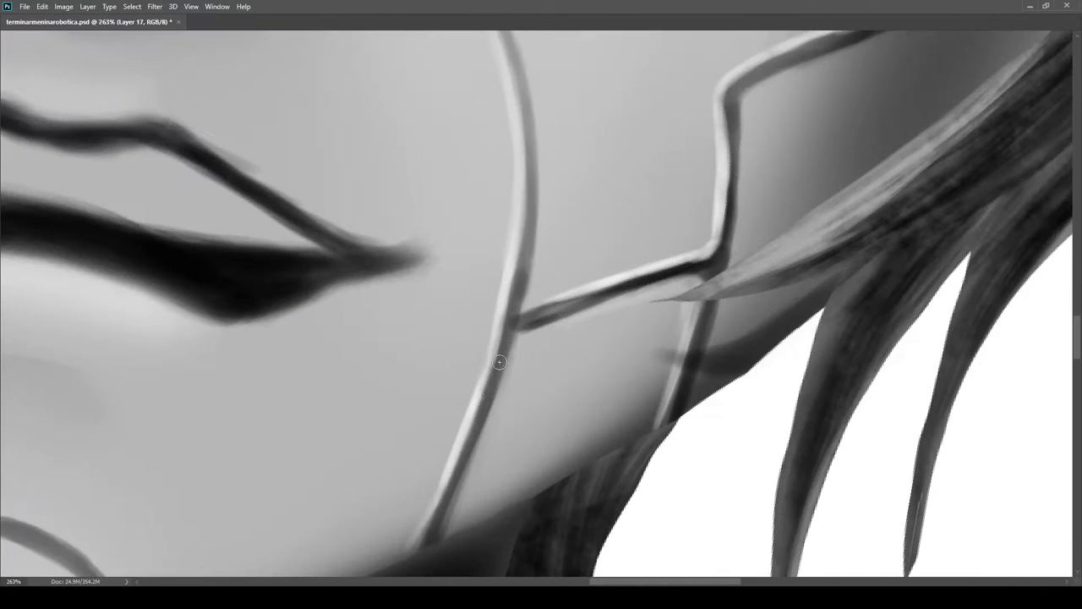
{"action": "left_click_drag", "start_coordinate": [525, 241], "coordinate": [529, 356]}
{"action": "mouse_move", "coordinate": [533, 279]}
{"action": "left_mouse_down"}
{"action": "mouse_move", "coordinate": [529, 372]}
{"action": "mouse_move", "coordinate": [534, 269]}
{"action": "left_mouse_up"}
{"action": "left_click_drag", "start_coordinate": [514, 264], "coordinate": [529, 317]}
{"action": "left_click_drag", "start_coordinate": [539, 241], "coordinate": [552, 328]}
{"action": "left_click_drag", "start_coordinate": [519, 190], "coordinate": [536, 261]}
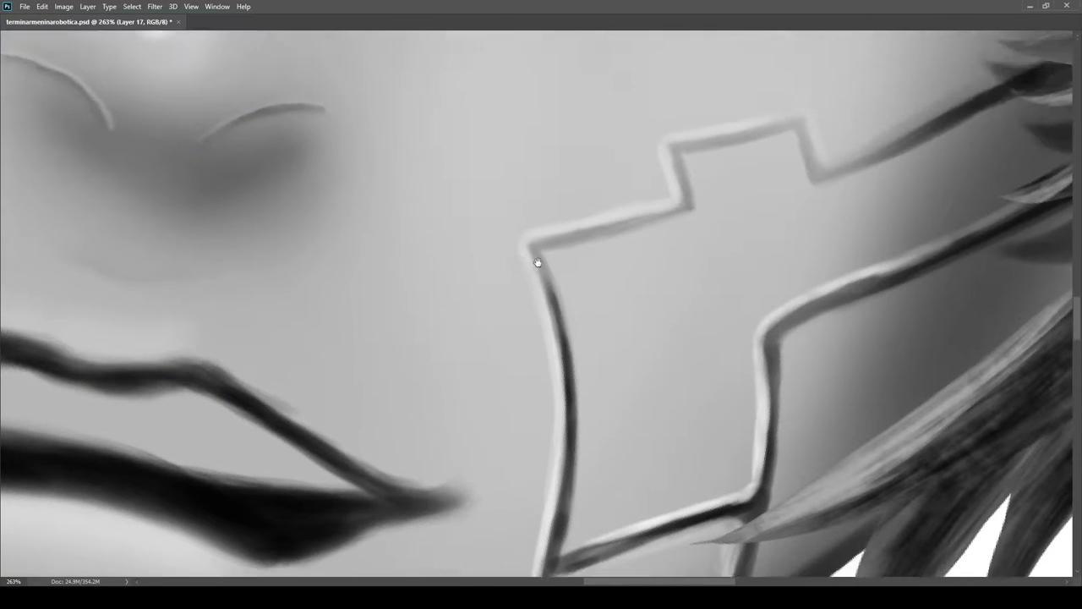
Darken the notched upper outline of the right cheek panel to match the left one
{"action": "scroll", "coordinate": [537, 228], "scroll_direction": "up", "scroll_amount": 3}
{"action": "left_click_drag", "start_coordinate": [582, 393], "coordinate": [535, 266]}
{"action": "mouse_move", "coordinate": [537, 307]}
{"action": "left_mouse_down"}
{"action": "mouse_move", "coordinate": [556, 260]}
{"action": "mouse_move", "coordinate": [765, 203]}
{"action": "left_mouse_up"}
{"action": "left_click_drag", "start_coordinate": [744, 115], "coordinate": [666, 225]}
{"action": "mouse_move", "coordinate": [697, 314]}
{"action": "left_mouse_down"}
{"action": "mouse_move", "coordinate": [729, 208]}
{"action": "mouse_move", "coordinate": [845, 179]}
{"action": "mouse_move", "coordinate": [618, 208]}
{"action": "mouse_move", "coordinate": [655, 305]}
{"action": "mouse_move", "coordinate": [759, 263]}
{"action": "mouse_move", "coordinate": [579, 250]}
{"action": "left_mouse_up"}
{"action": "left_click_drag", "start_coordinate": [728, 268], "coordinate": [727, 85]}
{"action": "key", "text": "Escape"}
{"action": "left_click_drag", "start_coordinate": [600, 372], "coordinate": [503, 334]}
{"action": "left_click_drag", "start_coordinate": [503, 334], "coordinate": [894, 449]}
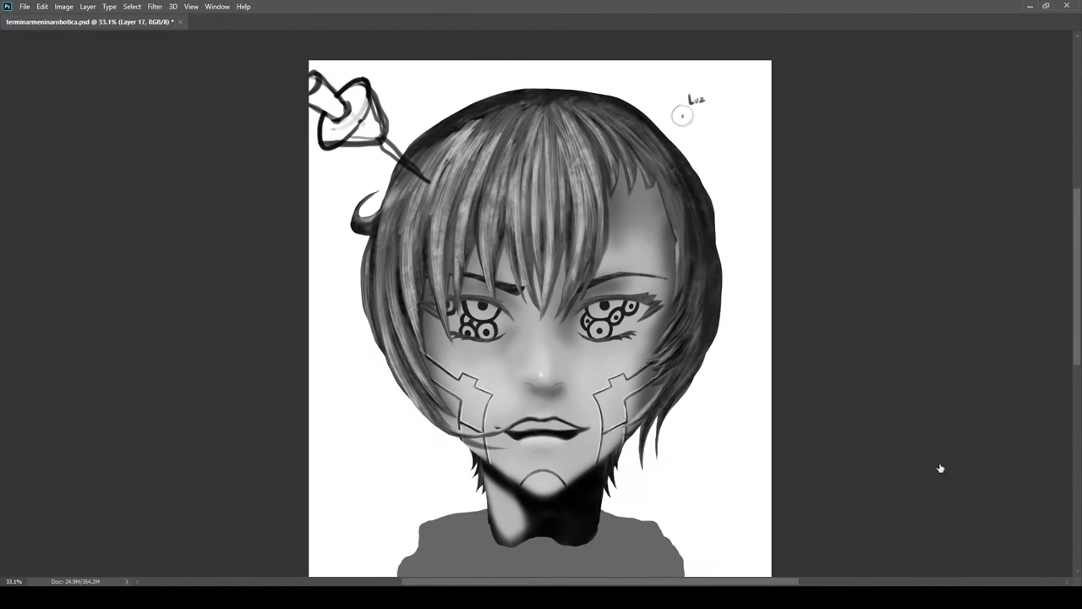
Paint the right eye's white light grey behind the rings on a new layer
{"action": "scroll", "coordinate": [617, 314], "scroll_direction": "up", "scroll_amount": 4}
{"action": "scroll", "coordinate": [698, 321], "scroll_direction": "up", "scroll_amount": 3}
{"action": "mouse_move", "coordinate": [697, 321]}
{"action": "left_mouse_down"}
{"action": "mouse_move", "coordinate": [688, 338]}
{"action": "mouse_move", "coordinate": [620, 330]}
{"action": "left_mouse_up"}
{"action": "scroll", "coordinate": [664, 397], "scroll_direction": "up", "scroll_amount": 4}
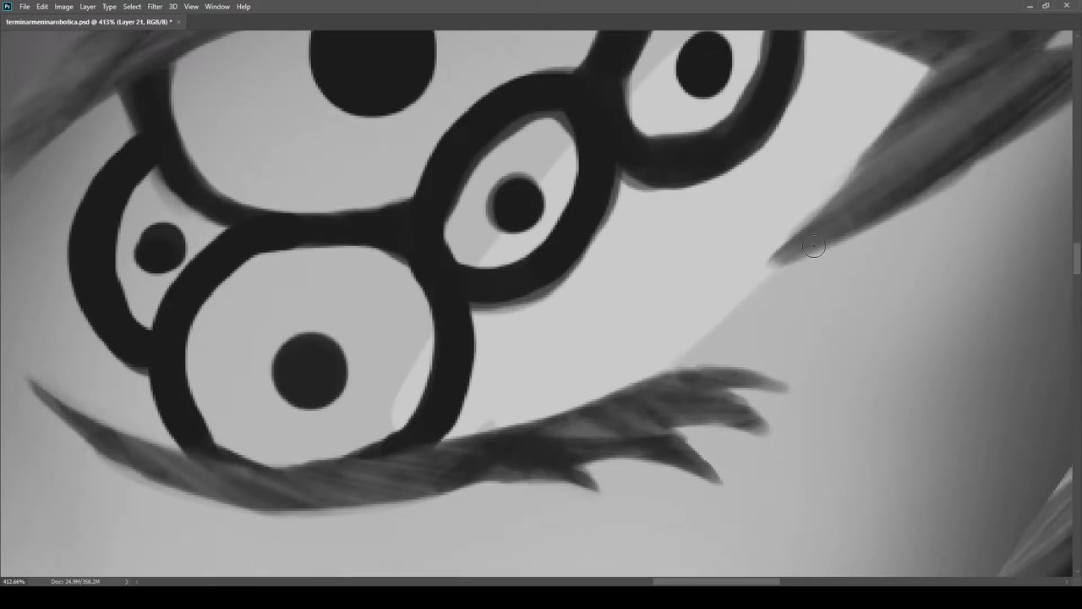
{"action": "scroll", "coordinate": [700, 284], "scroll_direction": "down", "scroll_amount": 3}
{"action": "mouse_move", "coordinate": [302, 367]}
{"action": "left_mouse_down"}
{"action": "mouse_move", "coordinate": [292, 272]}
{"action": "mouse_move", "coordinate": [368, 334]}
{"action": "mouse_move", "coordinate": [425, 280]}
{"action": "mouse_move", "coordinate": [482, 411]}
{"action": "mouse_move", "coordinate": [399, 409]}
{"action": "mouse_move", "coordinate": [427, 436]}
{"action": "left_mouse_up"}
Paint the left eye's white light grey behind the rings, starting from the inner corner
{"action": "scroll", "coordinate": [614, 363], "scroll_direction": "down", "scroll_amount": 4}
{"action": "scroll", "coordinate": [262, 365], "scroll_direction": "up", "scroll_amount": 5}
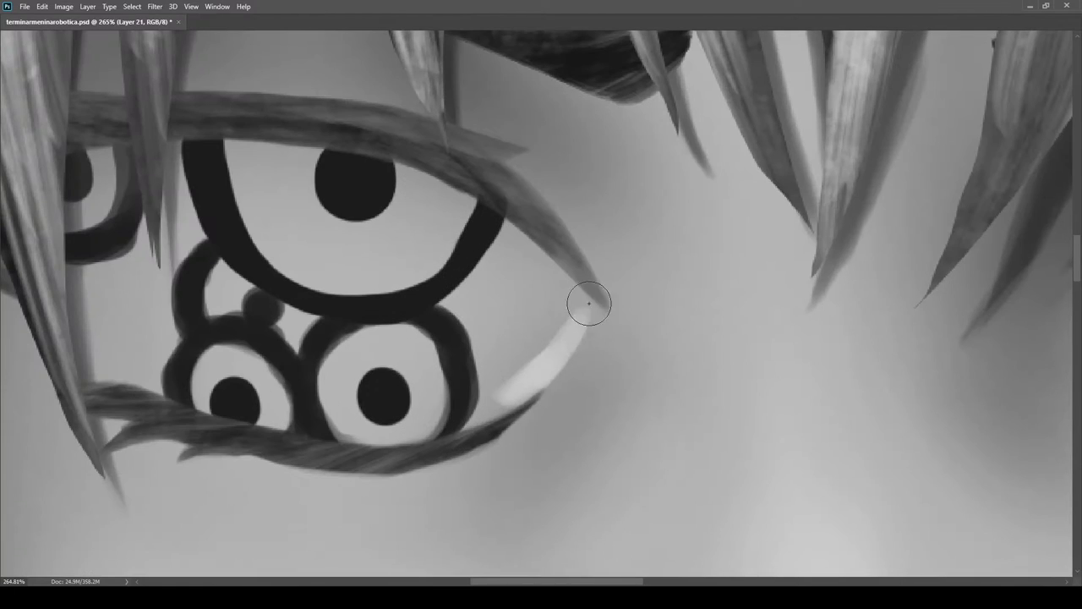
{"action": "scroll", "coordinate": [651, 283], "scroll_direction": "down", "scroll_amount": 3}
{"action": "scroll", "coordinate": [628, 338], "scroll_direction": "up", "scroll_amount": 3}
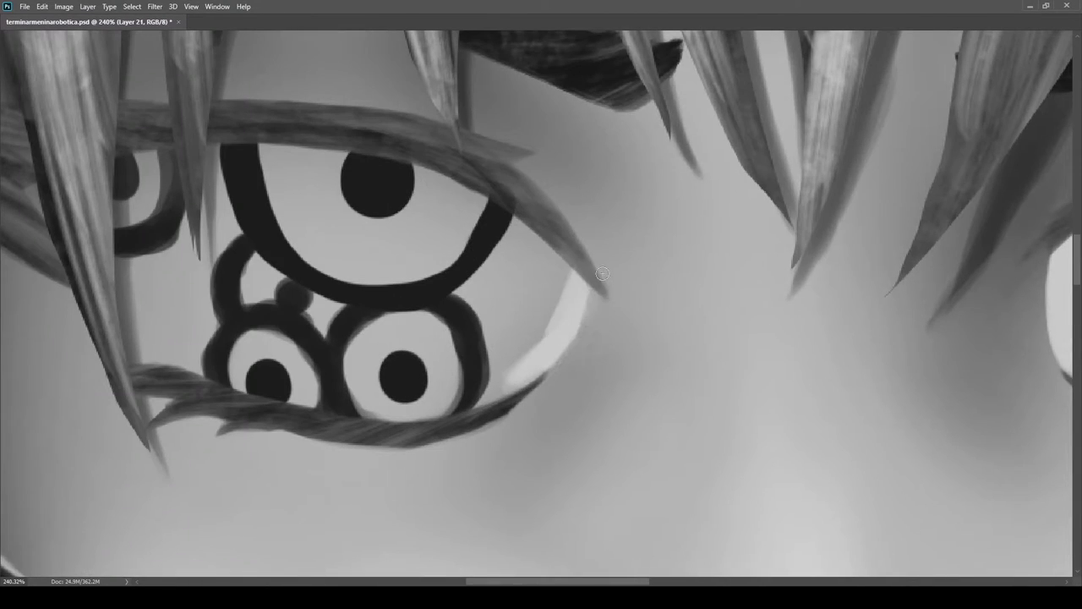
{"action": "scroll", "coordinate": [571, 367], "scroll_direction": "down", "scroll_amount": 3}
{"action": "left_click_drag", "start_coordinate": [554, 298], "coordinate": [518, 339]}
{"action": "left_click_drag", "start_coordinate": [379, 331], "coordinate": [454, 336]}
{"action": "mouse_move", "coordinate": [425, 343]}
{"action": "left_mouse_down"}
{"action": "mouse_move", "coordinate": [379, 299]}
{"action": "mouse_move", "coordinate": [457, 253]}
{"action": "mouse_move", "coordinate": [583, 278]}
{"action": "mouse_move", "coordinate": [507, 368]}
{"action": "mouse_move", "coordinate": [571, 356]}
{"action": "left_mouse_up"}
Check the painted eye whites up close and add a new layer for the pupil highlights
{"action": "scroll", "coordinate": [606, 346], "scroll_direction": "down", "scroll_amount": 8}
{"action": "left_click_drag", "start_coordinate": [782, 307], "coordinate": [724, 307]}
{"action": "left_click_drag", "start_coordinate": [668, 213], "coordinate": [652, 354]}
{"action": "scroll", "coordinate": [652, 353], "scroll_direction": "up", "scroll_amount": 1}
{"action": "scroll", "coordinate": [652, 353], "scroll_direction": "down", "scroll_amount": 1}
{"action": "scroll", "coordinate": [652, 354], "scroll_direction": "up", "scroll_amount": 6}
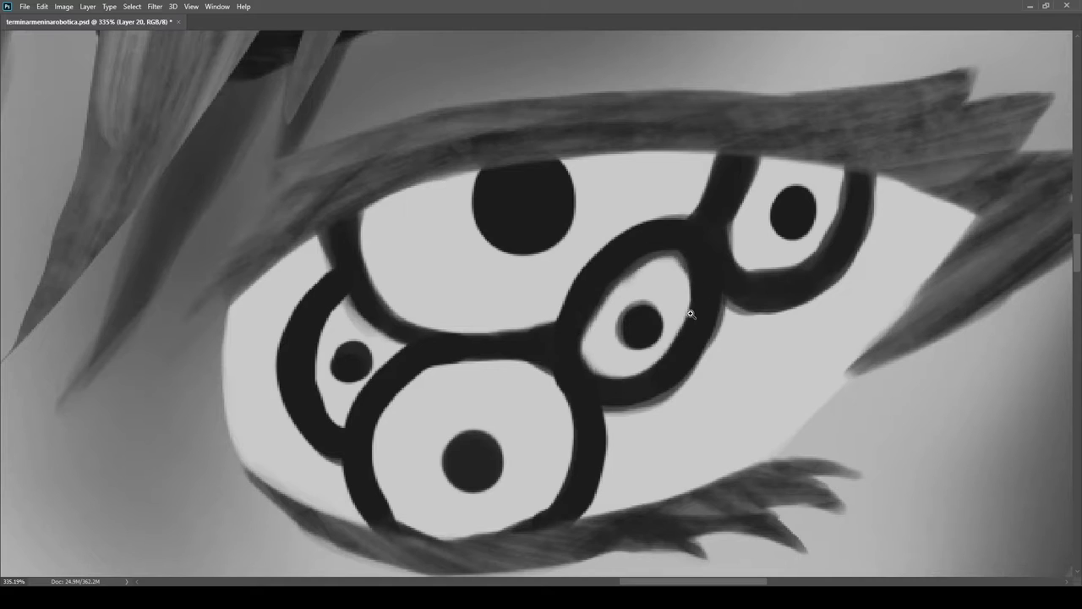
{"action": "scroll", "coordinate": [683, 314], "scroll_direction": "down", "scroll_amount": 5}
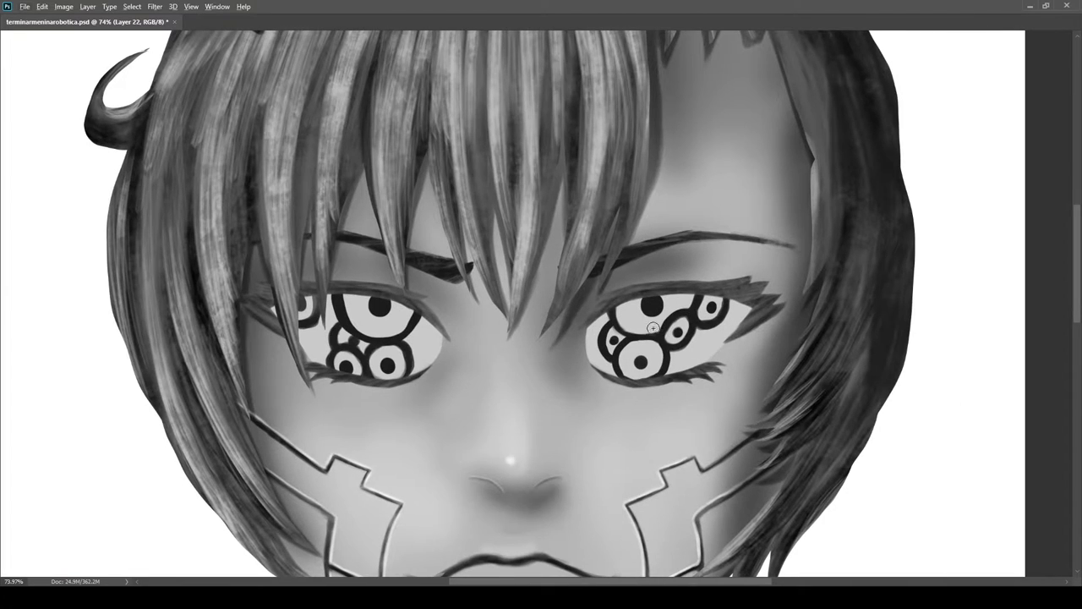
{"action": "scroll", "coordinate": [626, 362], "scroll_direction": "up", "scroll_amount": 4}
{"action": "left_click", "coordinate": [639, 311]}
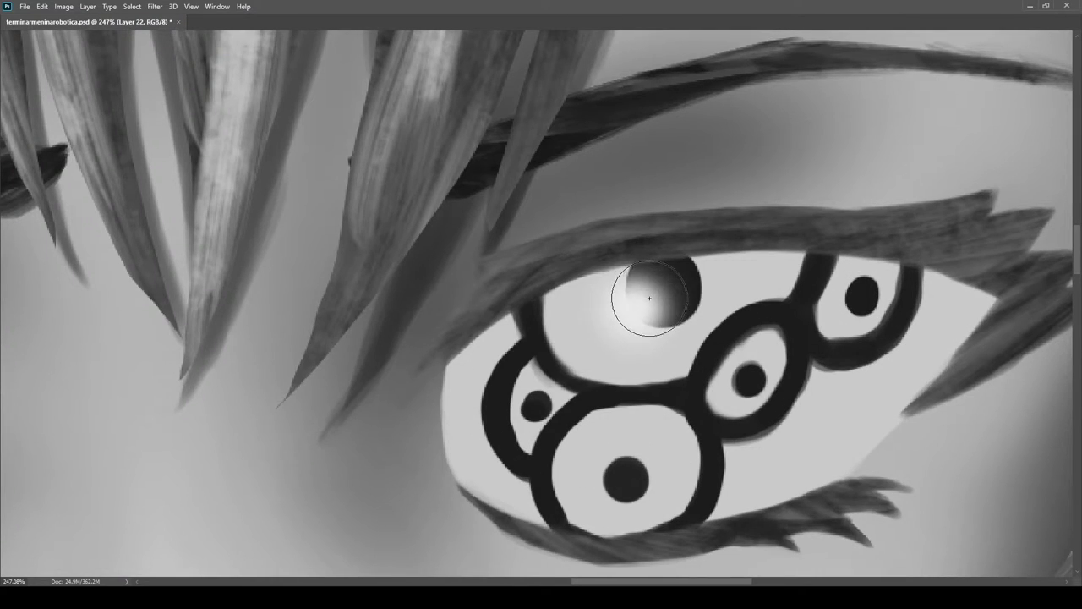
{"action": "scroll", "coordinate": [639, 311], "scroll_direction": "up", "scroll_amount": 1}
{"action": "key", "text": "ctrl+z"}
Shrink the soft brush and dab small white highlights on the edges of the right eye's pupils
{"action": "key", "text": "bracketleft"}
{"action": "key", "text": "bracketleft"}
{"action": "key", "text": "bracketleft"}
{"action": "left_click", "coordinate": [559, 298]}
{"action": "left_click", "coordinate": [427, 413]}
{"action": "key", "text": "ctrl+z"}
{"action": "key", "text": "bracketleft"}
{"action": "key", "text": "bracketleft"}
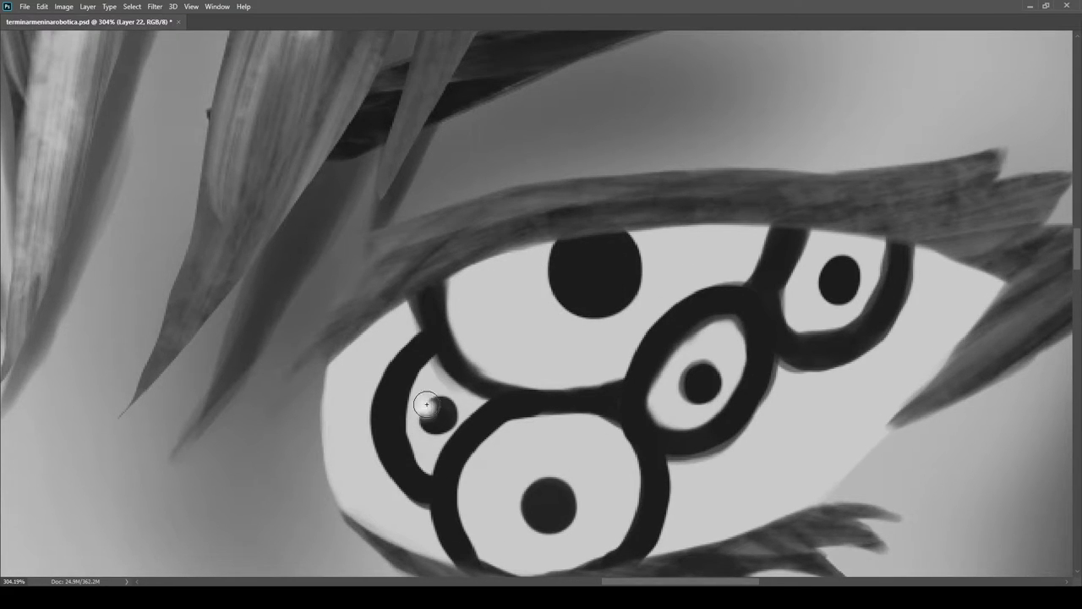
{"action": "left_click", "coordinate": [690, 375]}
{"action": "left_click", "coordinate": [532, 492]}
{"action": "left_click", "coordinate": [826, 270]}
Dab soft white highlights on the edges of the left eye's pupils
{"action": "scroll", "coordinate": [735, 280], "scroll_direction": "down", "scroll_amount": 5}
{"action": "scroll", "coordinate": [531, 321], "scroll_direction": "up", "scroll_amount": 6}
{"action": "left_click", "coordinate": [576, 367]}
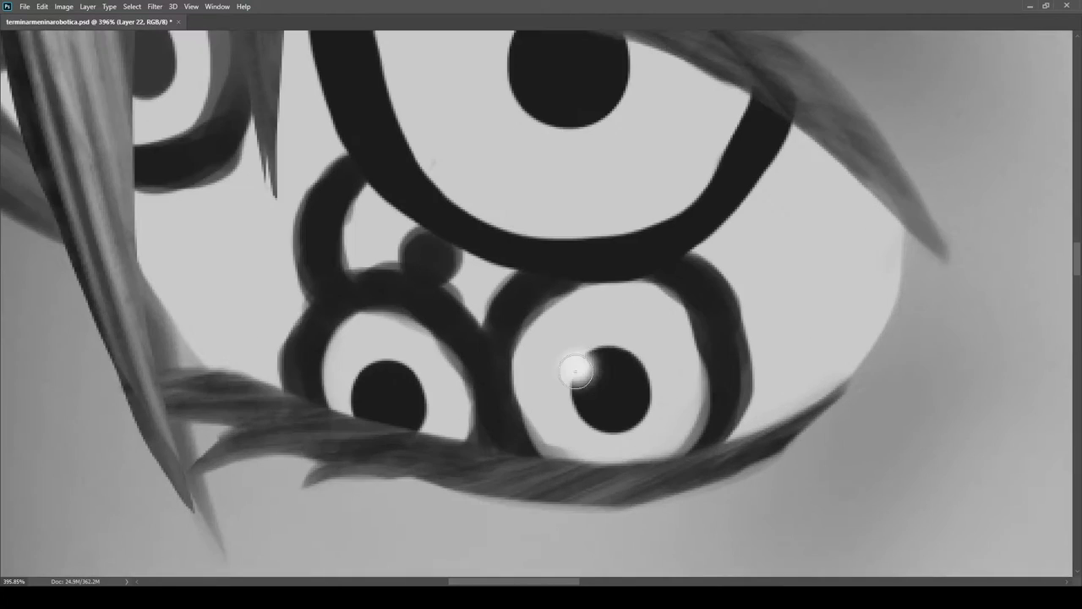
{"action": "left_click_drag", "start_coordinate": [580, 369], "coordinate": [561, 511]}
{"action": "left_click", "coordinate": [485, 223]}
{"action": "left_click_drag", "start_coordinate": [484, 223], "coordinate": [516, 181]}
{"action": "left_click", "coordinate": [412, 345]}
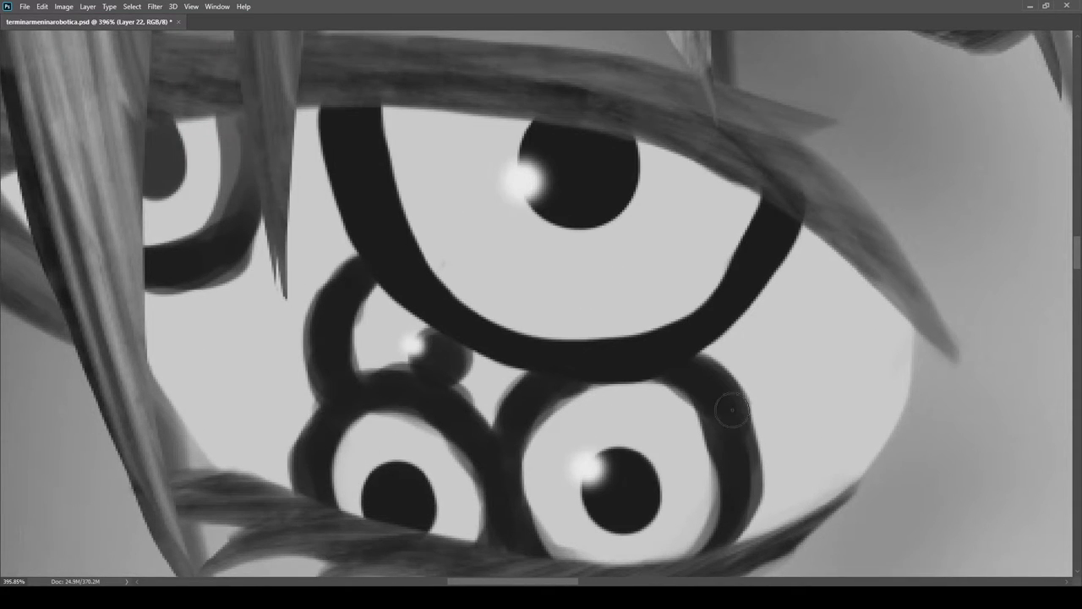
{"action": "left_click", "coordinate": [414, 347]}
{"action": "left_click", "coordinate": [377, 475]}
{"action": "left_click_drag", "start_coordinate": [363, 421], "coordinate": [585, 421]}
{"action": "key", "text": "ctrl+z"}
Examine the whole portrait, comparing the highlighted eyes with the face, neck and hoodie
{"action": "scroll", "coordinate": [405, 478], "scroll_direction": "down", "scroll_amount": 10}
{"action": "mouse_move", "coordinate": [466, 435]}
{"action": "left_mouse_down"}
{"action": "mouse_move", "coordinate": [652, 253]}
{"action": "mouse_move", "coordinate": [551, 319]}
{"action": "left_mouse_up"}
{"action": "scroll", "coordinate": [651, 254], "scroll_direction": "down", "scroll_amount": 4}
{"action": "scroll", "coordinate": [556, 353], "scroll_direction": "up", "scroll_amount": 10}
{"action": "scroll", "coordinate": [712, 364], "scroll_direction": "down", "scroll_amount": 6}
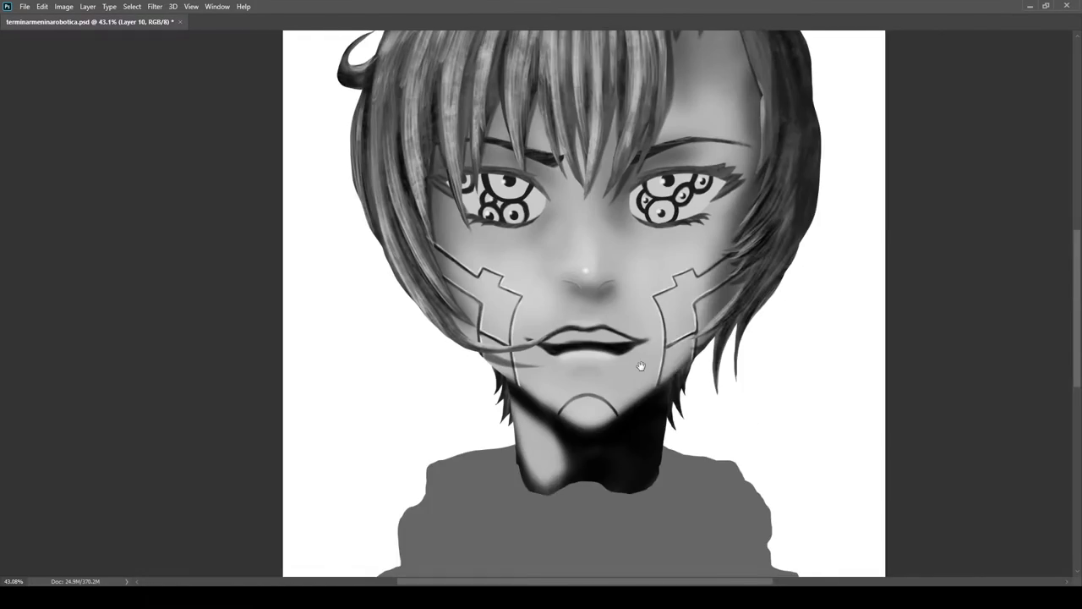
{"action": "scroll", "coordinate": [635, 366], "scroll_direction": "down", "scroll_amount": 2}
{"action": "left_click_drag", "start_coordinate": [634, 367], "coordinate": [581, 236]}
{"action": "scroll", "coordinate": [886, 394], "scroll_direction": "down", "scroll_amount": 3}
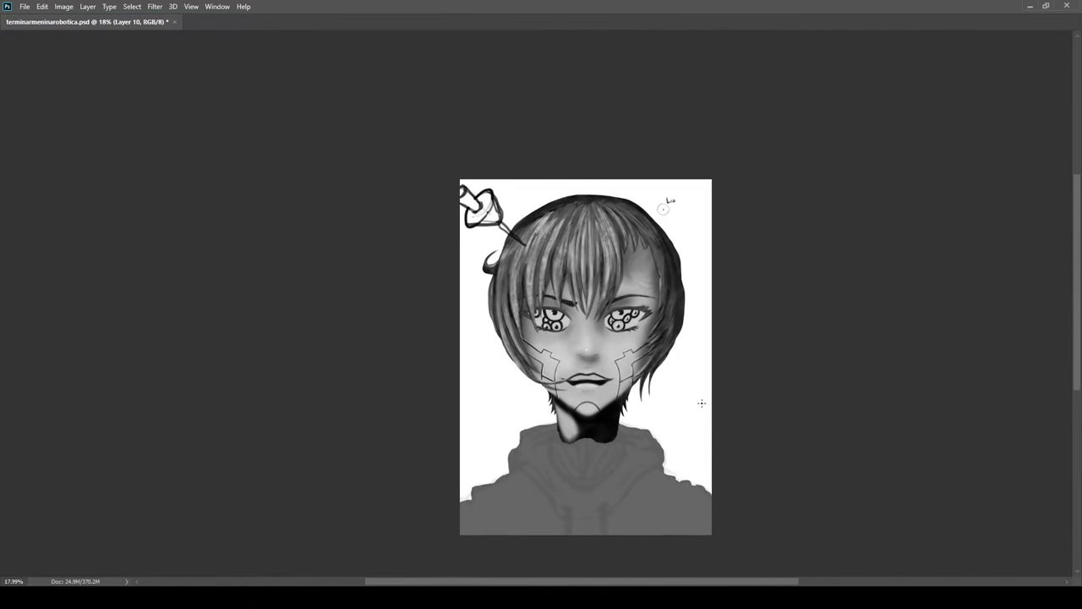
Brush soft light over the left shoulder and front of the hoodie on its own layer
{"action": "scroll", "coordinate": [696, 394], "scroll_direction": "up", "scroll_amount": 3}
{"action": "scroll", "coordinate": [683, 333], "scroll_direction": "down", "scroll_amount": 1}
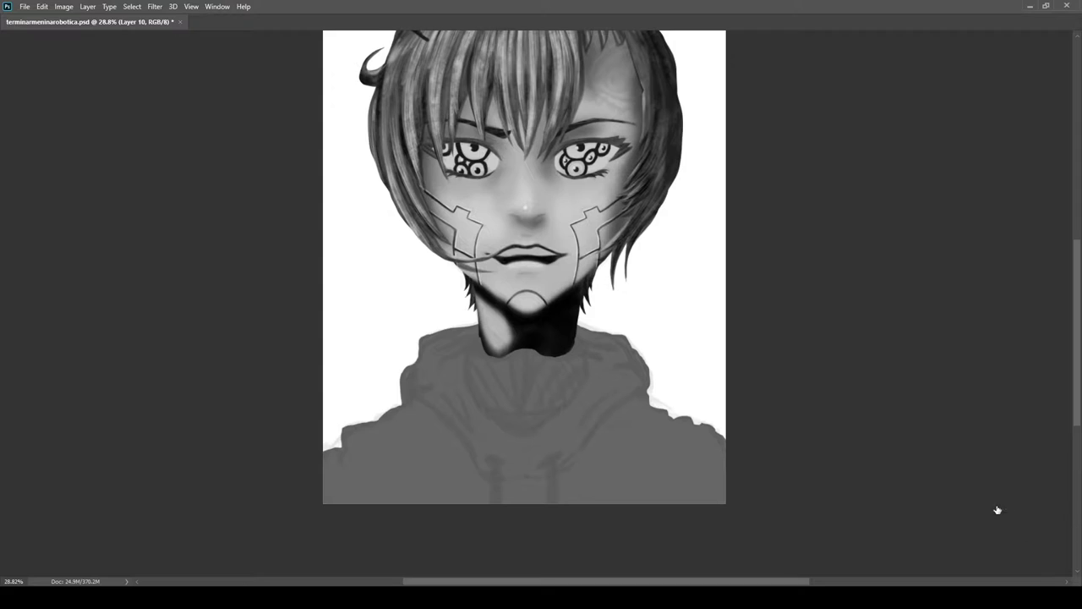
{"action": "scroll", "coordinate": [531, 435], "scroll_direction": "up", "scroll_amount": 4}
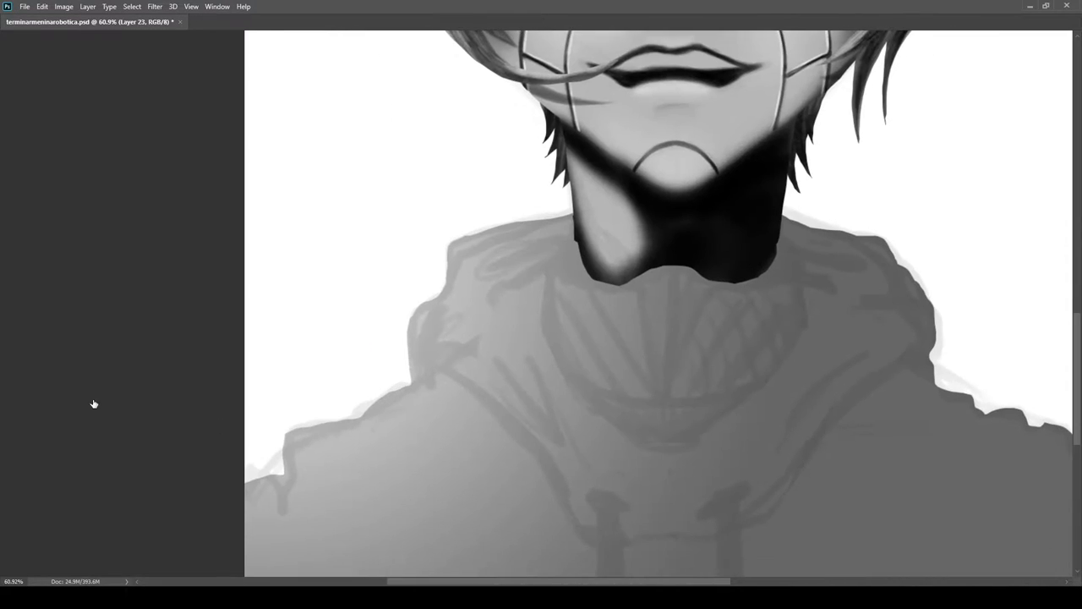
{"action": "left_click_drag", "start_coordinate": [584, 537], "coordinate": [570, 499]}
{"action": "key", "text": "Delete"}
{"action": "key", "text": "ctrl+z"}
Draw the upper left edge of the hoodie collar as a dark curve running down from the neck on a new layer
{"action": "left_click_drag", "start_coordinate": [628, 343], "coordinate": [647, 485]}
{"action": "key", "text": "ctrl+z"}
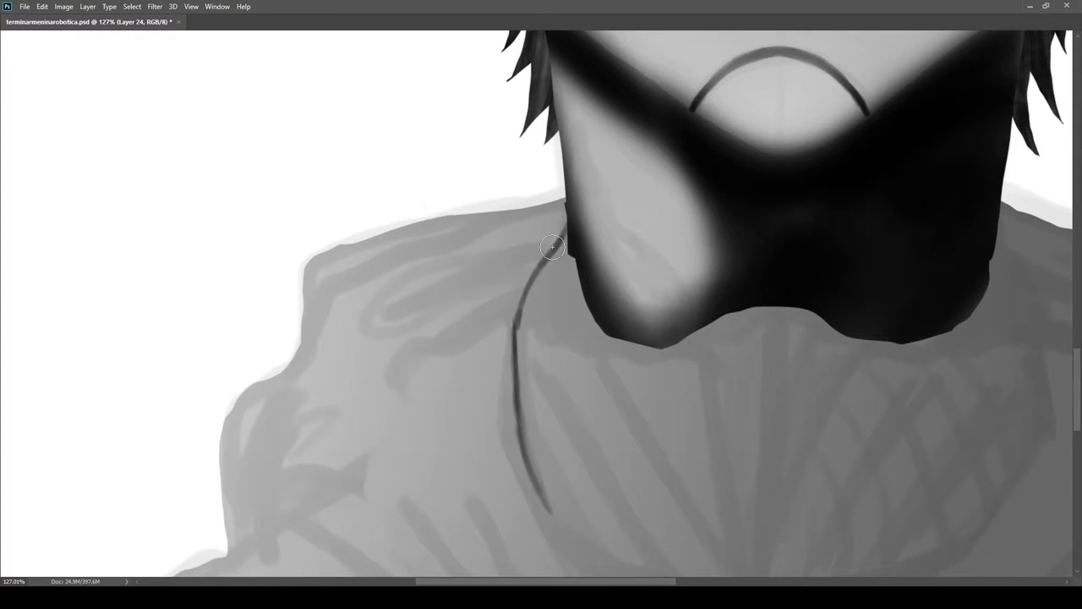
{"action": "scroll", "coordinate": [518, 309], "scroll_direction": "up", "scroll_amount": 3}
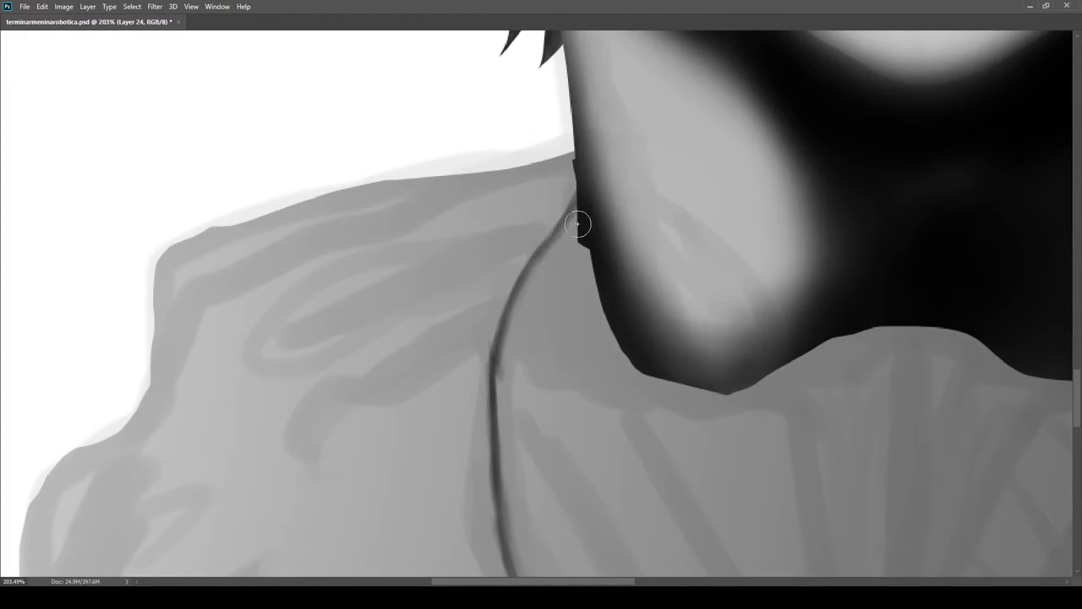
{"action": "left_click_drag", "start_coordinate": [488, 362], "coordinate": [587, 186]}
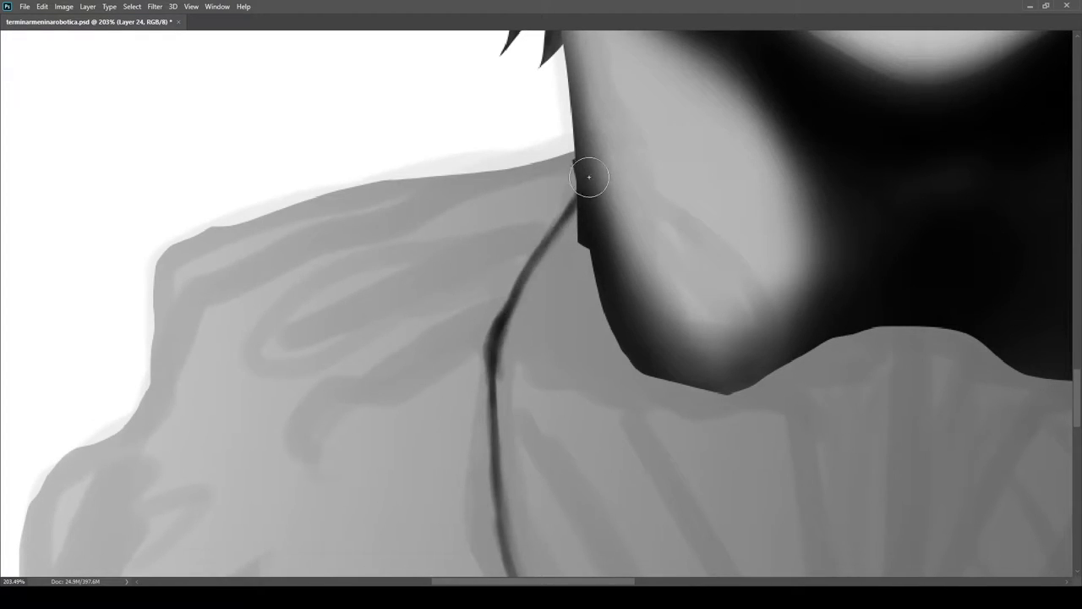
Continue the left collar line down along the sketch and round it off at the collar's lowest point below the neck
{"action": "scroll", "coordinate": [587, 186], "scroll_direction": "down", "scroll_amount": 5}
{"action": "scroll", "coordinate": [471, 428], "scroll_direction": "up", "scroll_amount": 1}
{"action": "mouse_move", "coordinate": [421, 336]}
{"action": "left_mouse_down"}
{"action": "mouse_move", "coordinate": [502, 468]}
{"action": "mouse_move", "coordinate": [561, 499]}
{"action": "left_mouse_up"}
{"action": "left_click_drag", "start_coordinate": [448, 395], "coordinate": [536, 486]}
{"action": "left_click_drag", "start_coordinate": [420, 335], "coordinate": [344, 217]}
{"action": "left_click_drag", "start_coordinate": [486, 380], "coordinate": [540, 412]}
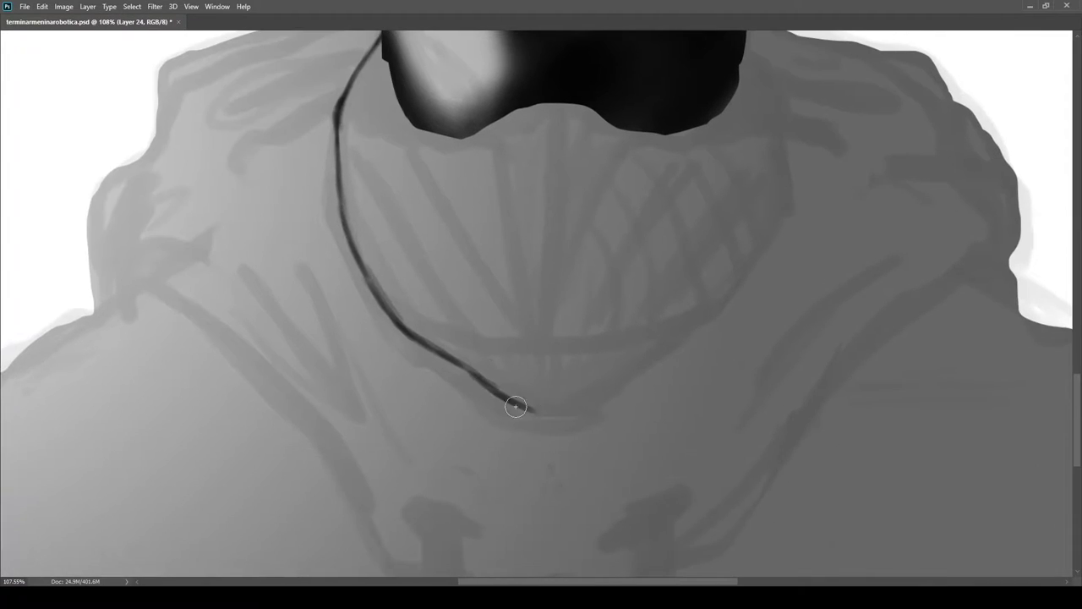
{"action": "scroll", "coordinate": [522, 410], "scroll_direction": "up", "scroll_amount": 3}
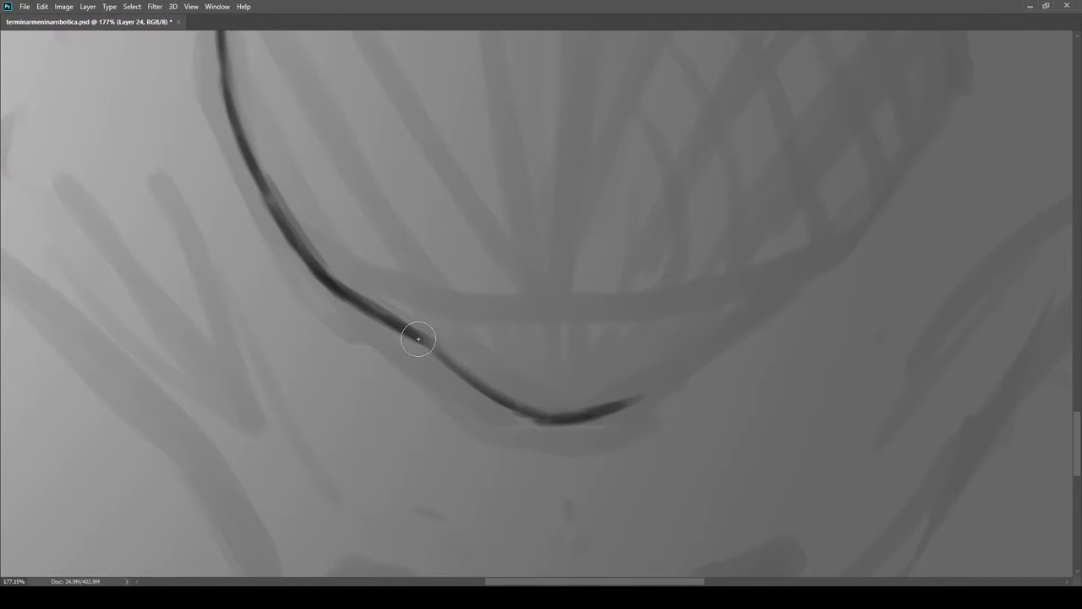
{"action": "scroll", "coordinate": [481, 365], "scroll_direction": "down", "scroll_amount": 10}
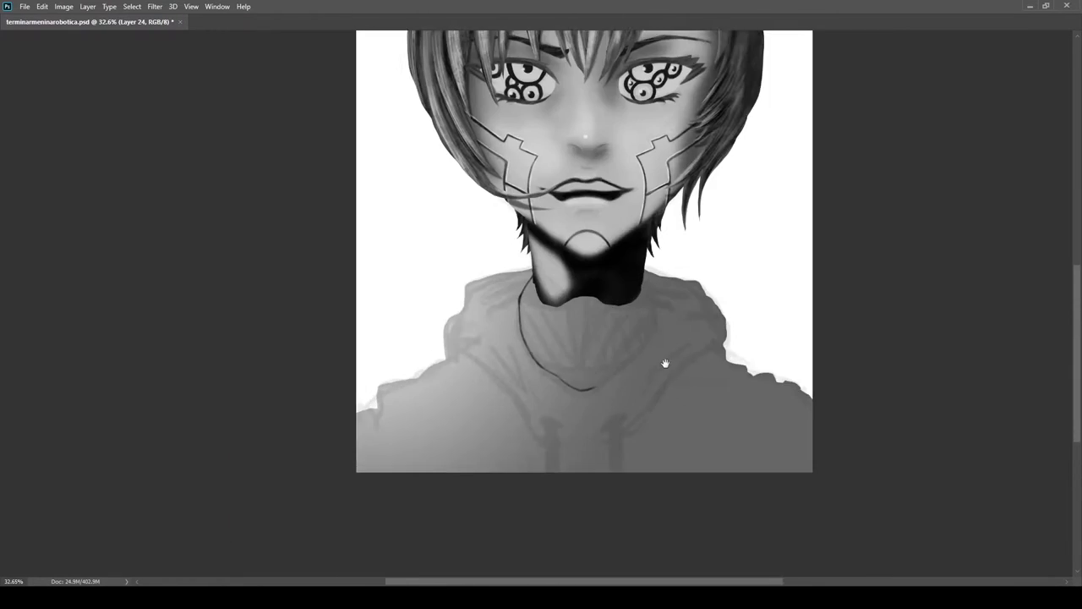
Draw the right side of the collar outline from its lowest point up to the side of the neck
{"action": "scroll", "coordinate": [568, 550], "scroll_direction": "up", "scroll_amount": 8}
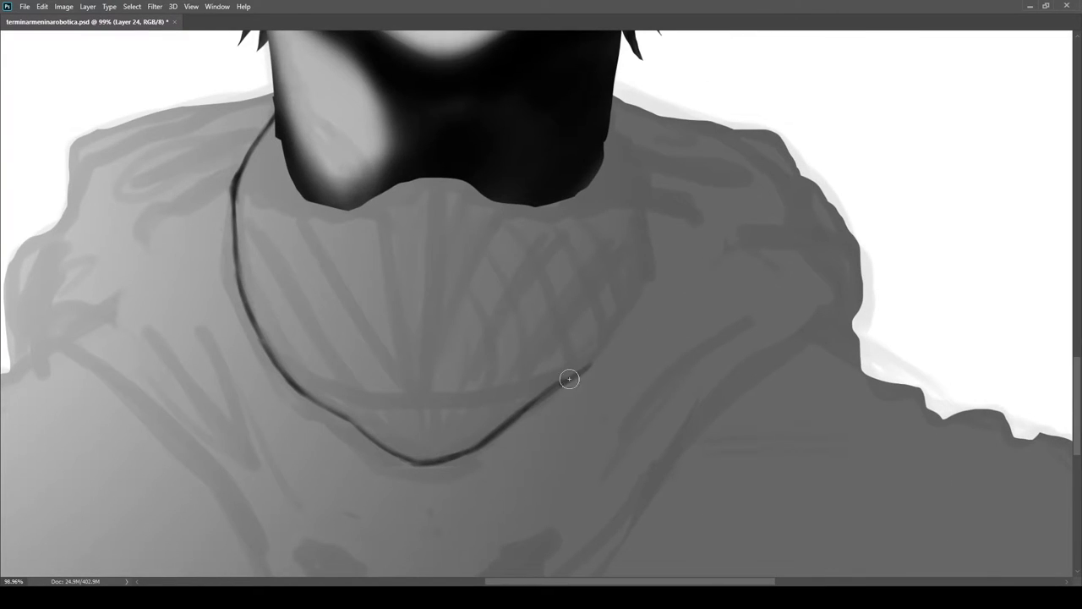
{"action": "left_click_drag", "start_coordinate": [649, 256], "coordinate": [650, 316]}
{"action": "left_click_drag", "start_coordinate": [623, 373], "coordinate": [640, 256]}
{"action": "left_click_drag", "start_coordinate": [624, 200], "coordinate": [641, 253]}
{"action": "scroll", "coordinate": [604, 171], "scroll_direction": "up", "scroll_amount": 5}
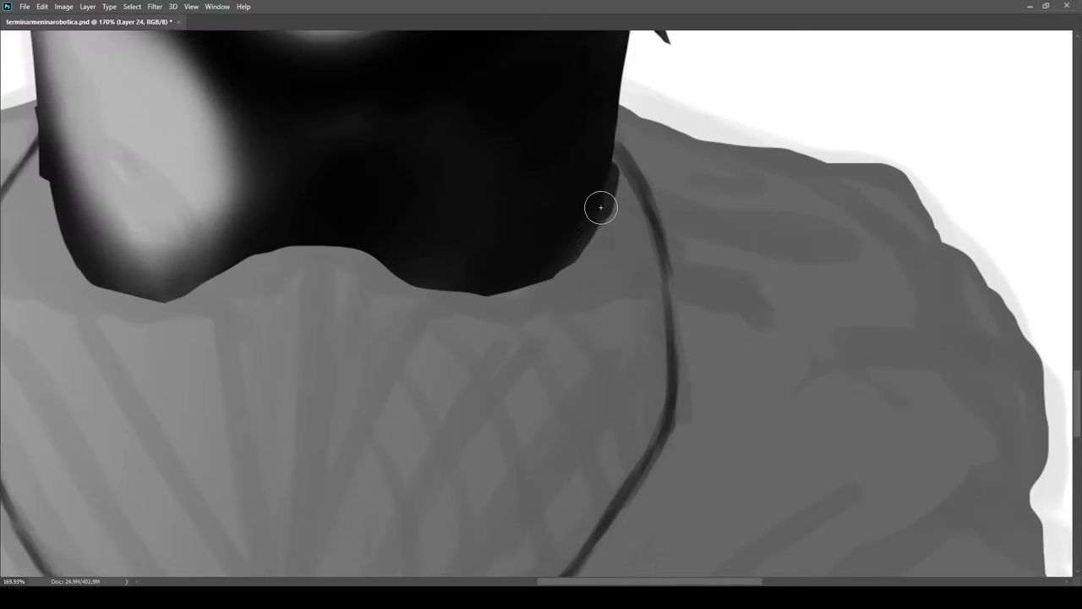
{"action": "left_click_drag", "start_coordinate": [629, 126], "coordinate": [634, 188]}
{"action": "mouse_move", "coordinate": [747, 392]}
{"action": "left_mouse_down"}
{"action": "mouse_move", "coordinate": [682, 340]}
{"action": "mouse_move", "coordinate": [707, 417]}
{"action": "left_mouse_up"}
Fill the collar's inner right edge with a dark crescent and shade the fabric beside the neck
{"action": "scroll", "coordinate": [707, 417], "scroll_direction": "down", "scroll_amount": 1}
{"action": "mouse_move", "coordinate": [596, 270]}
{"action": "left_mouse_down"}
{"action": "mouse_move", "coordinate": [555, 320]}
{"action": "mouse_move", "coordinate": [586, 184]}
{"action": "mouse_move", "coordinate": [631, 338]}
{"action": "mouse_move", "coordinate": [599, 239]}
{"action": "left_mouse_up"}
{"action": "mouse_move", "coordinate": [474, 351]}
{"action": "left_mouse_down"}
{"action": "mouse_move", "coordinate": [581, 280]}
{"action": "mouse_move", "coordinate": [587, 335]}
{"action": "left_mouse_up"}
{"action": "key", "text": "e"}
{"action": "key", "text": "b"}
{"action": "left_click_drag", "start_coordinate": [621, 296], "coordinate": [641, 423]}
{"action": "scroll", "coordinate": [633, 344], "scroll_direction": "up", "scroll_amount": 3}
{"action": "left_click", "coordinate": [694, 392], "text": "alt"}
{"action": "mouse_move", "coordinate": [456, 358]}
{"action": "left_mouse_down"}
{"action": "mouse_move", "coordinate": [575, 324]}
{"action": "mouse_move", "coordinate": [642, 140]}
{"action": "mouse_move", "coordinate": [713, 471]}
{"action": "left_mouse_up"}
{"action": "scroll", "coordinate": [674, 297], "scroll_direction": "down", "scroll_amount": 5}
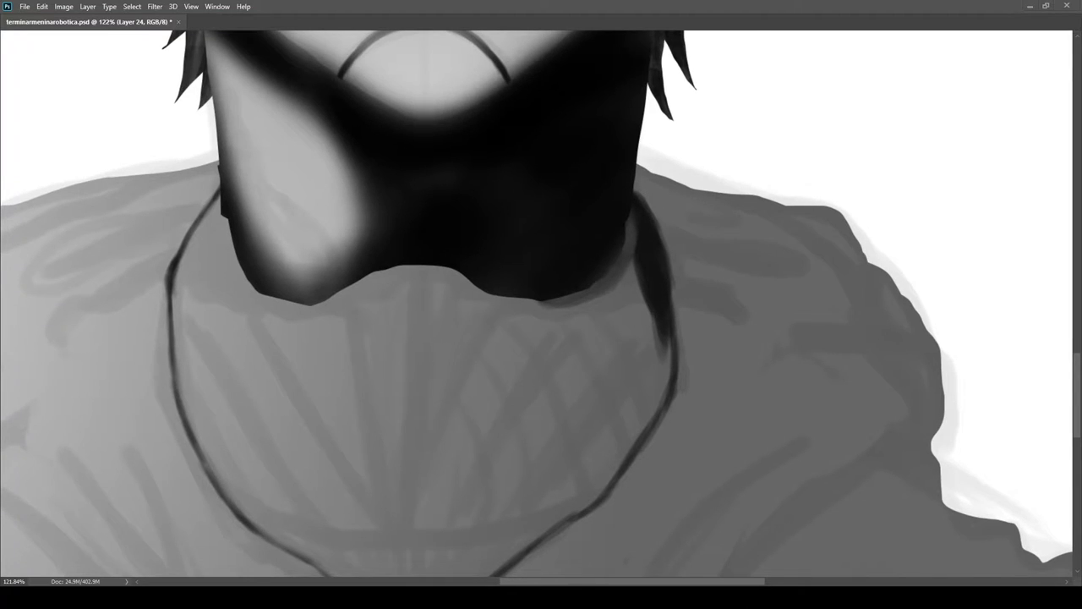
{"action": "mouse_move", "coordinate": [633, 295]}
{"action": "left_mouse_down"}
{"action": "mouse_move", "coordinate": [657, 406]}
{"action": "mouse_move", "coordinate": [623, 348]}
{"action": "mouse_move", "coordinate": [647, 411]}
{"action": "mouse_move", "coordinate": [658, 337]}
{"action": "mouse_move", "coordinate": [630, 341]}
{"action": "mouse_move", "coordinate": [611, 312]}
{"action": "mouse_move", "coordinate": [657, 299]}
{"action": "left_mouse_up"}
Draw the right half's main folds: an arch beside the collar's centre and two dark curves toward the right edge
{"action": "scroll", "coordinate": [584, 287], "scroll_direction": "up", "scroll_amount": 3}
{"action": "left_click_drag", "start_coordinate": [555, 252], "coordinate": [647, 429]}
{"action": "left_click_drag", "start_coordinate": [633, 389], "coordinate": [658, 455]}
{"action": "left_click_drag", "start_coordinate": [562, 266], "coordinate": [615, 360]}
{"action": "mouse_move", "coordinate": [460, 250]}
{"action": "left_mouse_down"}
{"action": "mouse_move", "coordinate": [483, 167]}
{"action": "mouse_move", "coordinate": [598, 339]}
{"action": "left_mouse_up"}
{"action": "left_click_drag", "start_coordinate": [493, 168], "coordinate": [630, 448]}
{"action": "scroll", "coordinate": [529, 393], "scroll_direction": "down", "scroll_amount": 3}
{"action": "left_click_drag", "start_coordinate": [527, 365], "coordinate": [599, 246]}
{"action": "scroll", "coordinate": [606, 249], "scroll_direction": "up", "scroll_amount": 2}
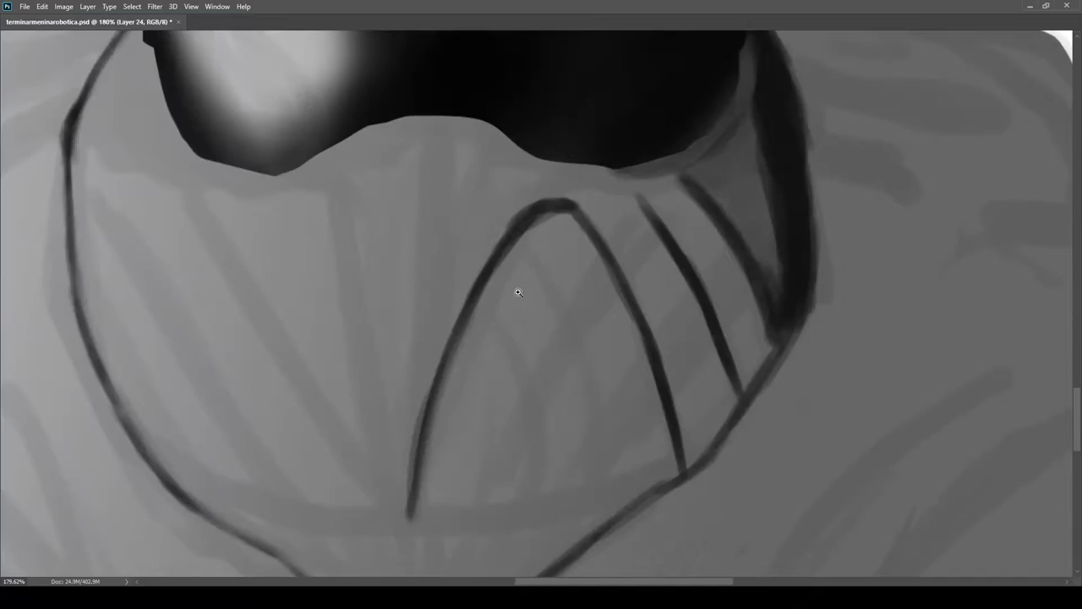
Enlarge the brush and shade the upper inside of the arched collar fold with a soft dark tone
{"action": "left_click_drag", "start_coordinate": [624, 344], "coordinate": [487, 357]}
{"action": "key", "text": "b"}
{"action": "key", "text": "bracketright"}
{"action": "left_click_drag", "start_coordinate": [561, 223], "coordinate": [510, 347]}
{"action": "key", "text": "ctrl+d"}
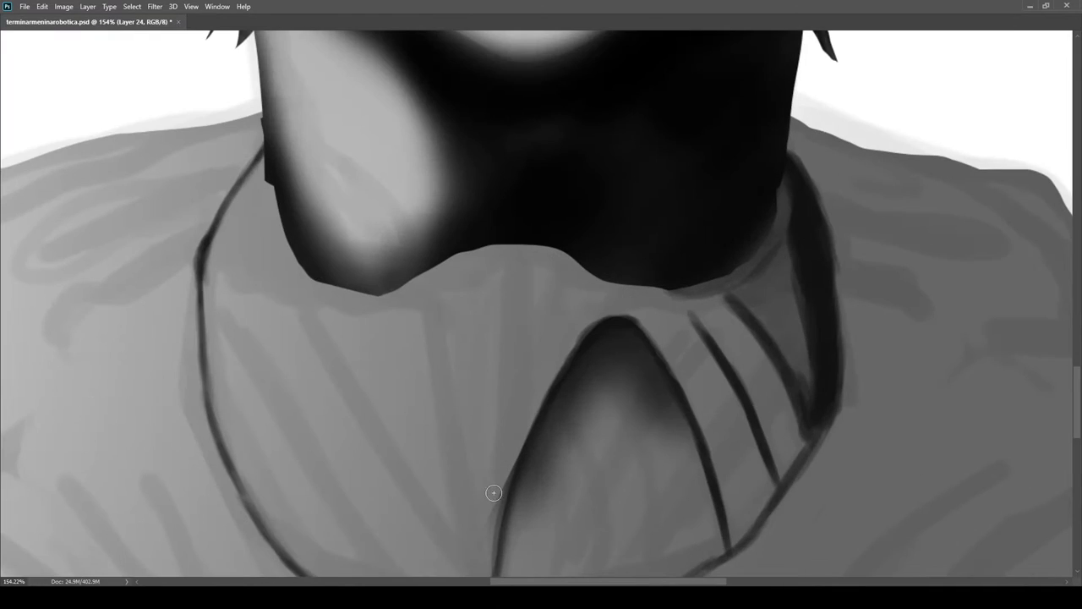
Close the bottom of the arched fold with a rough dark edge and draw curved crease lines inside it
{"action": "scroll", "coordinate": [495, 474], "scroll_direction": "up", "scroll_amount": 1}
{"action": "left_click_drag", "start_coordinate": [496, 446], "coordinate": [568, 263]}
{"action": "left_click_drag", "start_coordinate": [509, 384], "coordinate": [524, 388]}
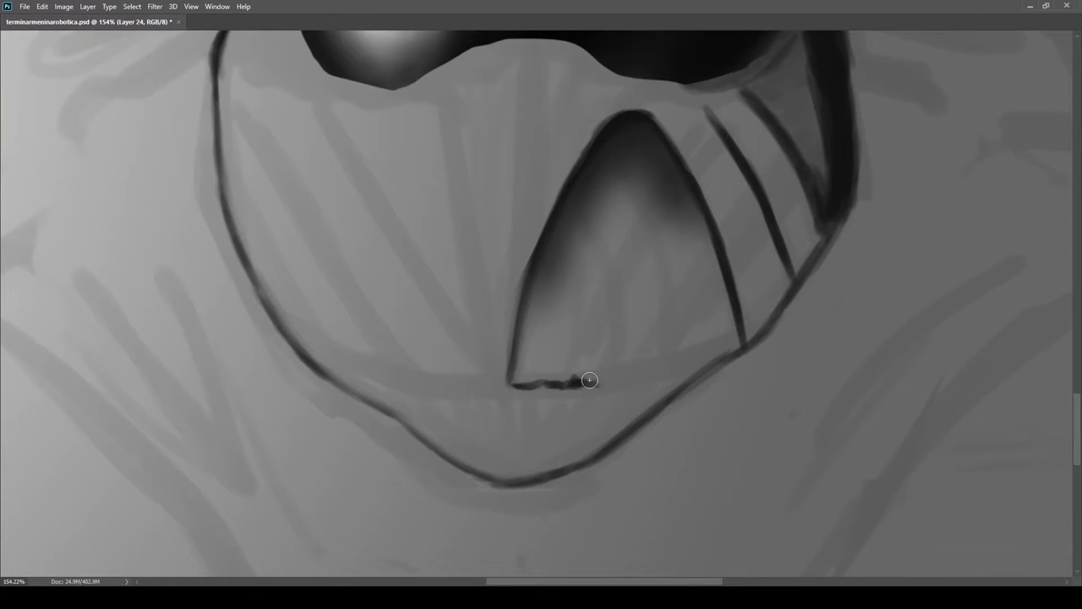
{"action": "mouse_move", "coordinate": [606, 157]}
{"action": "left_mouse_down"}
{"action": "mouse_move", "coordinate": [664, 279]}
{"action": "mouse_move", "coordinate": [676, 362]}
{"action": "left_mouse_up"}
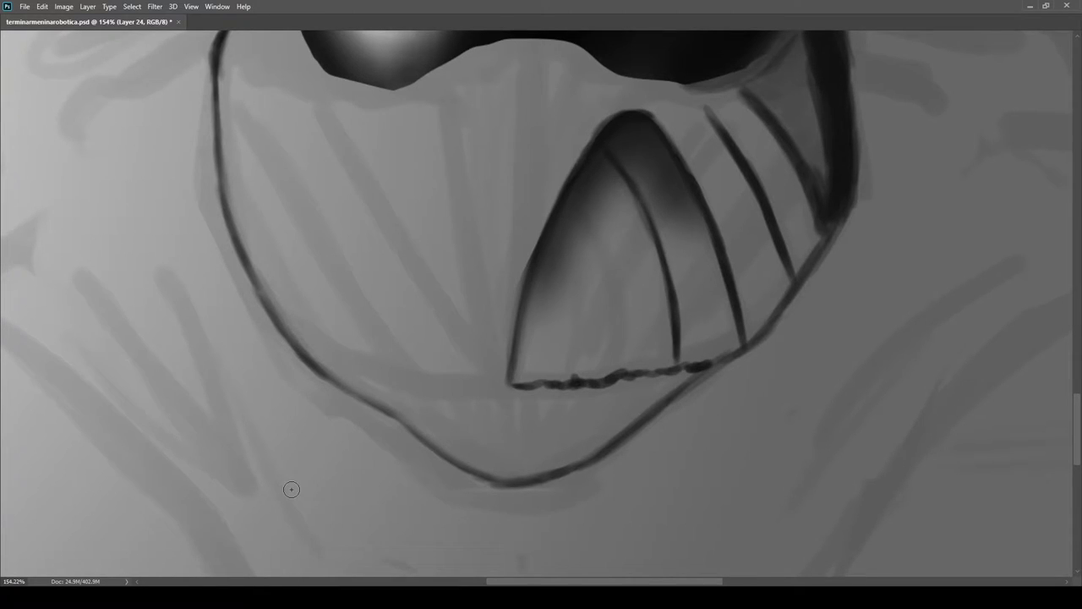
{"action": "left_click_drag", "start_coordinate": [465, 237], "coordinate": [528, 178]}
{"action": "mouse_move", "coordinate": [613, 229]}
{"action": "left_mouse_down"}
{"action": "mouse_move", "coordinate": [579, 304]}
{"action": "mouse_move", "coordinate": [578, 289]}
{"action": "left_mouse_up"}
{"action": "left_click_drag", "start_coordinate": [609, 275], "coordinate": [603, 341]}
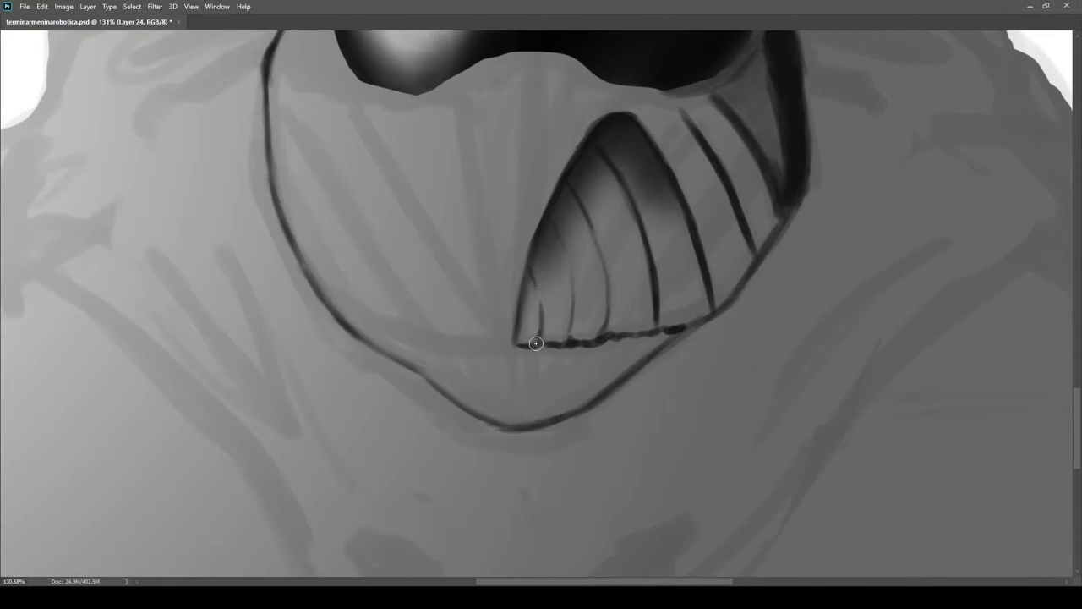
Extend the right collar folds up to the neck edge and add a second arch above the first
{"action": "scroll", "coordinate": [524, 326], "scroll_direction": "down", "scroll_amount": 3}
{"action": "scroll", "coordinate": [600, 259], "scroll_direction": "up", "scroll_amount": 4}
{"action": "mouse_move", "coordinate": [591, 250]}
{"action": "left_mouse_down"}
{"action": "mouse_move", "coordinate": [700, 233]}
{"action": "mouse_move", "coordinate": [750, 311]}
{"action": "left_mouse_up"}
{"action": "scroll", "coordinate": [677, 208], "scroll_direction": "right", "scroll_amount": 2}
{"action": "left_click_drag", "start_coordinate": [729, 160], "coordinate": [667, 181]}
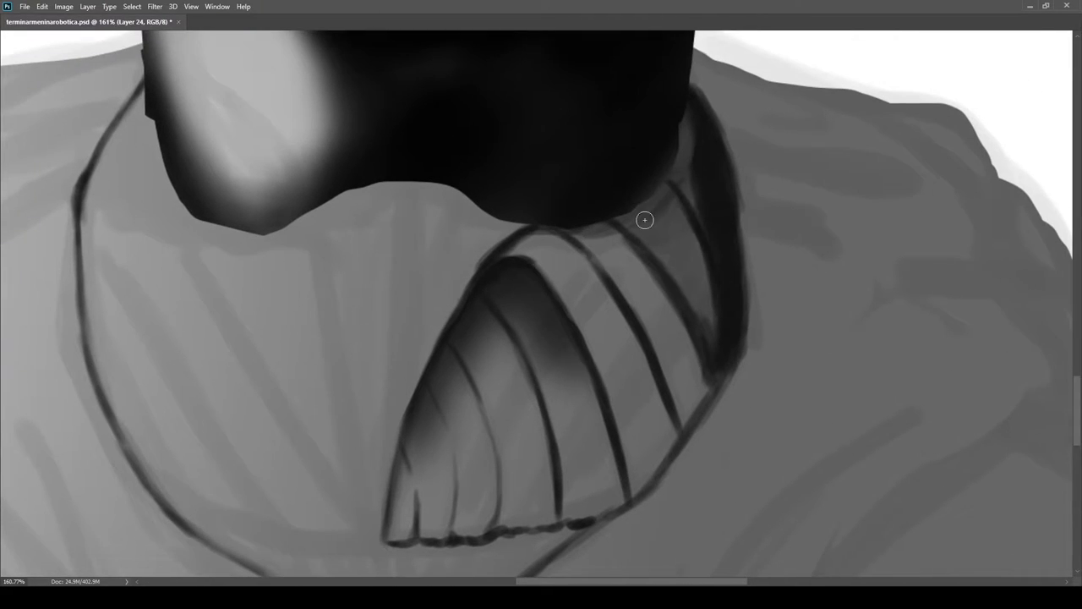
{"action": "scroll", "coordinate": [639, 225], "scroll_direction": "up", "scroll_amount": 2}
{"action": "scroll", "coordinate": [684, 177], "scroll_direction": "right", "scroll_amount": 2}
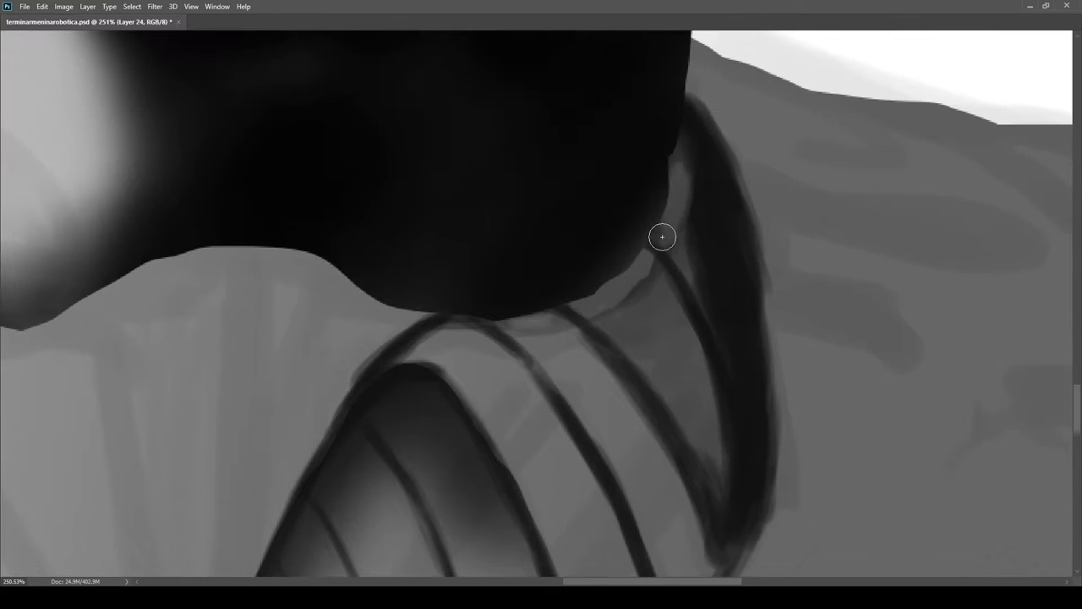
{"action": "scroll", "coordinate": [529, 303], "scroll_direction": "down", "scroll_amount": 8}
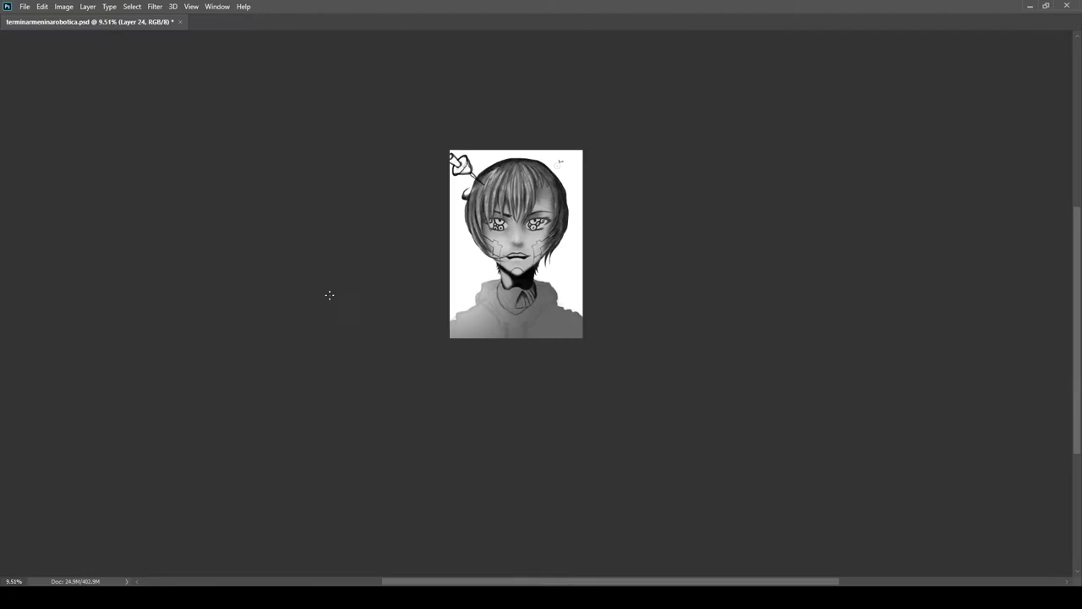
{"action": "scroll", "coordinate": [329, 295], "scroll_direction": "up", "scroll_amount": 6}
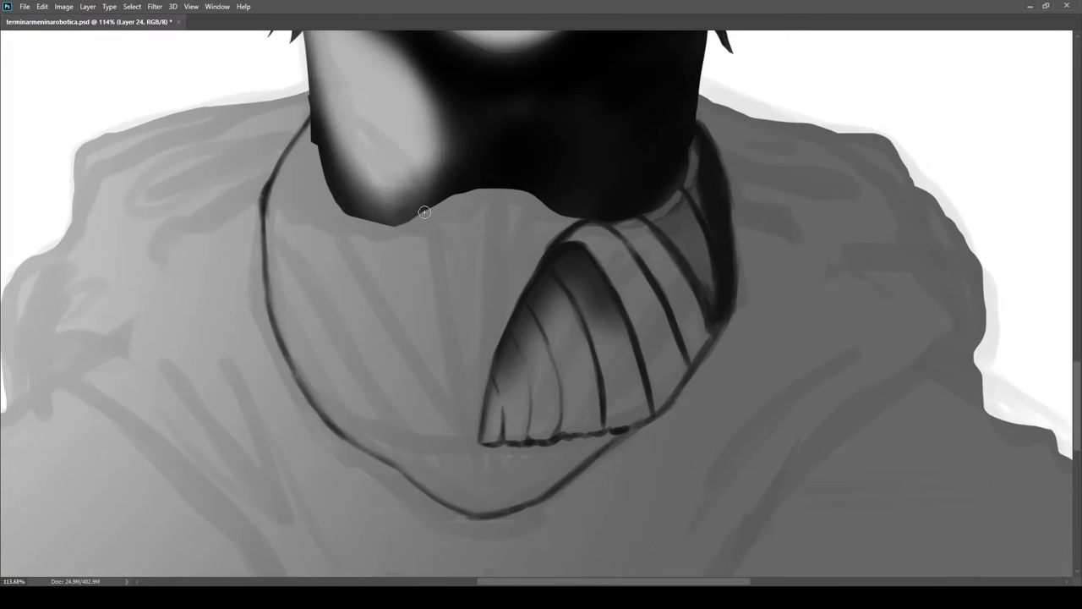
Draw the collar's central pleats as dark lines fanning from the neck down to a single point
{"action": "left_click_drag", "start_coordinate": [424, 212], "coordinate": [472, 441]}
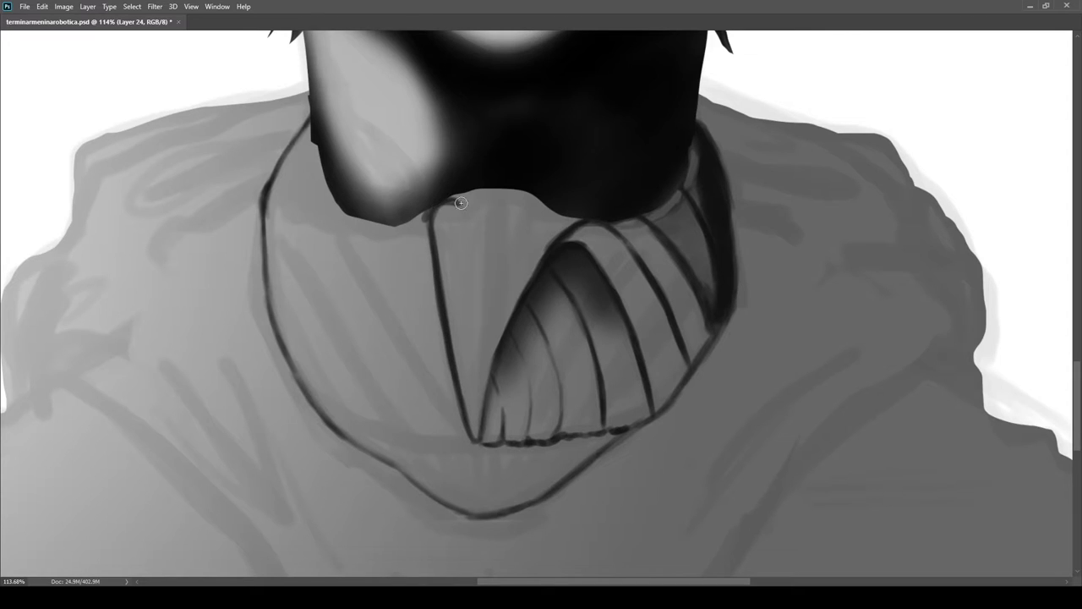
{"action": "left_click_drag", "start_coordinate": [542, 221], "coordinate": [495, 353]}
{"action": "left_click_drag", "start_coordinate": [514, 201], "coordinate": [482, 382]}
{"action": "left_click_drag", "start_coordinate": [476, 430], "coordinate": [488, 287]}
{"action": "left_click_drag", "start_coordinate": [494, 191], "coordinate": [485, 315]}
{"action": "left_click_drag", "start_coordinate": [494, 194], "coordinate": [477, 423]}
{"action": "left_click_drag", "start_coordinate": [463, 208], "coordinate": [475, 374]}
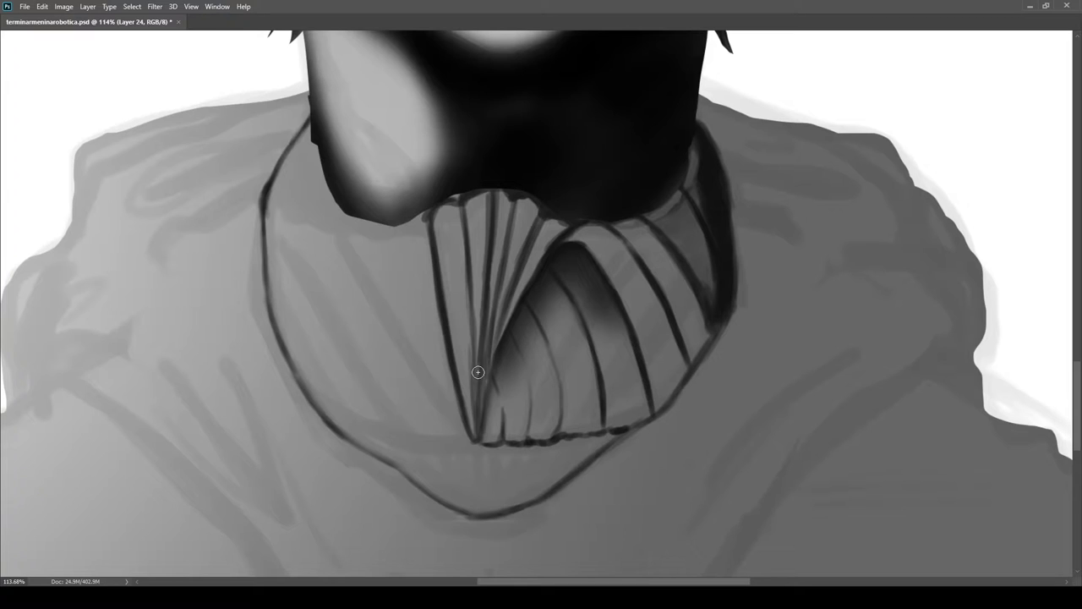
Shade the central pleats and the creases in the arched fold, using a smaller brush for the finer strokes
{"action": "mouse_move", "coordinate": [483, 398]}
{"action": "left_mouse_down"}
{"action": "mouse_move", "coordinate": [498, 191]}
{"action": "mouse_move", "coordinate": [474, 368]}
{"action": "mouse_move", "coordinate": [476, 320]}
{"action": "mouse_move", "coordinate": [518, 441]}
{"action": "mouse_move", "coordinate": [492, 363]}
{"action": "mouse_move", "coordinate": [516, 369]}
{"action": "mouse_move", "coordinate": [514, 408]}
{"action": "mouse_move", "coordinate": [481, 440]}
{"action": "mouse_move", "coordinate": [538, 432]}
{"action": "mouse_move", "coordinate": [520, 325]}
{"action": "mouse_move", "coordinate": [543, 349]}
{"action": "mouse_move", "coordinate": [565, 430]}
{"action": "mouse_move", "coordinate": [533, 294]}
{"action": "mouse_move", "coordinate": [567, 309]}
{"action": "mouse_move", "coordinate": [594, 422]}
{"action": "left_mouse_up"}
{"action": "scroll", "coordinate": [580, 360], "scroll_direction": "down", "scroll_amount": 6}
{"action": "scroll", "coordinate": [594, 359], "scroll_direction": "up", "scroll_amount": 5}
{"action": "key", "text": "bracketleft"}
{"action": "key", "text": "bracketleft"}
{"action": "key", "text": "bracketleft"}
{"action": "key", "text": "bracketleft"}
{"action": "key", "text": "bracketleft"}
{"action": "scroll", "coordinate": [539, 408], "scroll_direction": "up", "scroll_amount": 3}
{"action": "mouse_move", "coordinate": [549, 373]}
{"action": "left_mouse_down"}
{"action": "mouse_move", "coordinate": [542, 461]}
{"action": "mouse_move", "coordinate": [531, 395]}
{"action": "mouse_move", "coordinate": [491, 341]}
{"action": "left_mouse_up"}
{"action": "scroll", "coordinate": [542, 454], "scroll_direction": "down", "scroll_amount": 3}
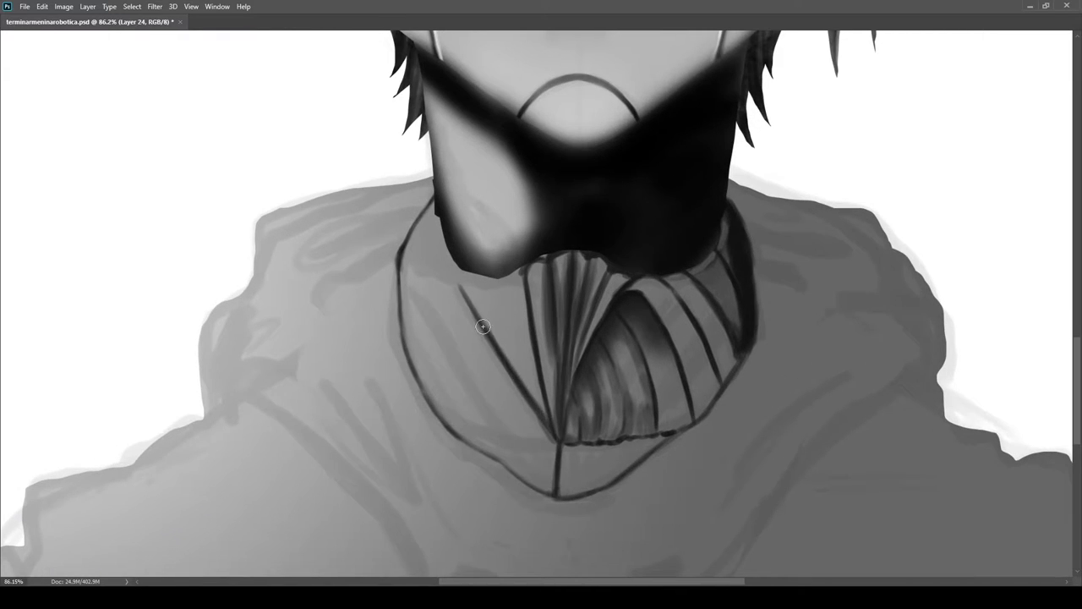
Thicken the diagonal fold on the collar's left half and fill the gap under the neck's left side with dark
{"action": "scroll", "coordinate": [494, 326], "scroll_direction": "up", "scroll_amount": 2}
{"action": "left_click_drag", "start_coordinate": [450, 277], "coordinate": [554, 441]}
{"action": "scroll", "coordinate": [473, 285], "scroll_direction": "up", "scroll_amount": 3}
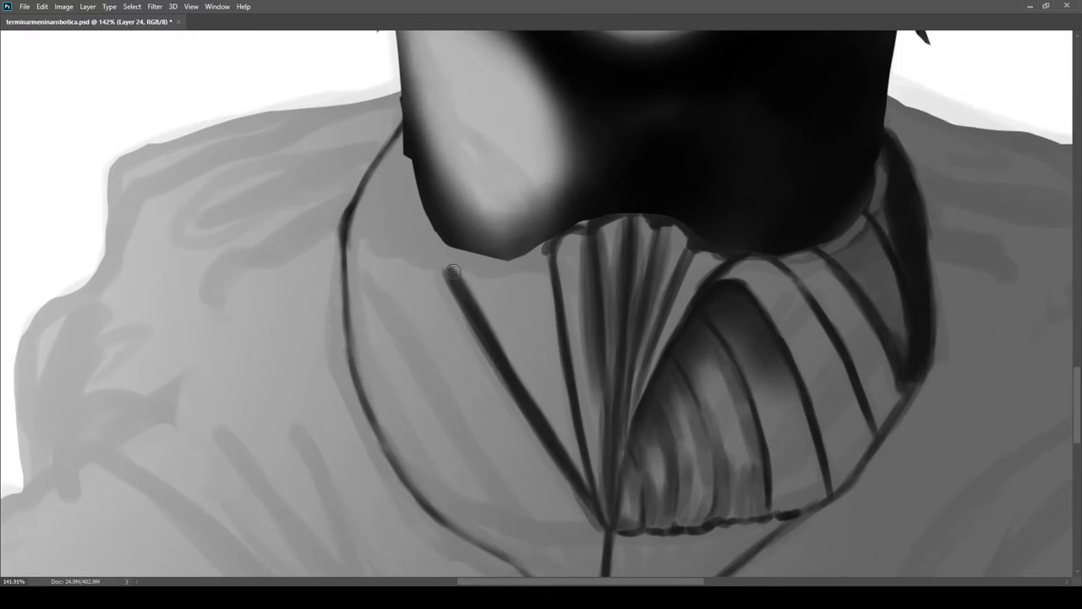
{"action": "left_click_drag", "start_coordinate": [504, 263], "coordinate": [466, 264]}
{"action": "left_click_drag", "start_coordinate": [455, 266], "coordinate": [499, 310]}
{"action": "mouse_move", "coordinate": [398, 269]}
{"action": "left_mouse_down"}
{"action": "mouse_move", "coordinate": [484, 320]}
{"action": "mouse_move", "coordinate": [398, 251]}
{"action": "mouse_move", "coordinate": [453, 234]}
{"action": "mouse_move", "coordinate": [424, 261]}
{"action": "mouse_move", "coordinate": [486, 319]}
{"action": "mouse_move", "coordinate": [441, 270]}
{"action": "mouse_move", "coordinate": [488, 295]}
{"action": "left_mouse_up"}
Draw the remaining slanted folds on the collar's left half and connect their lower ends to the centre
{"action": "scroll", "coordinate": [543, 301], "scroll_direction": "down", "scroll_amount": 6}
{"action": "scroll", "coordinate": [601, 321], "scroll_direction": "up", "scroll_amount": 5}
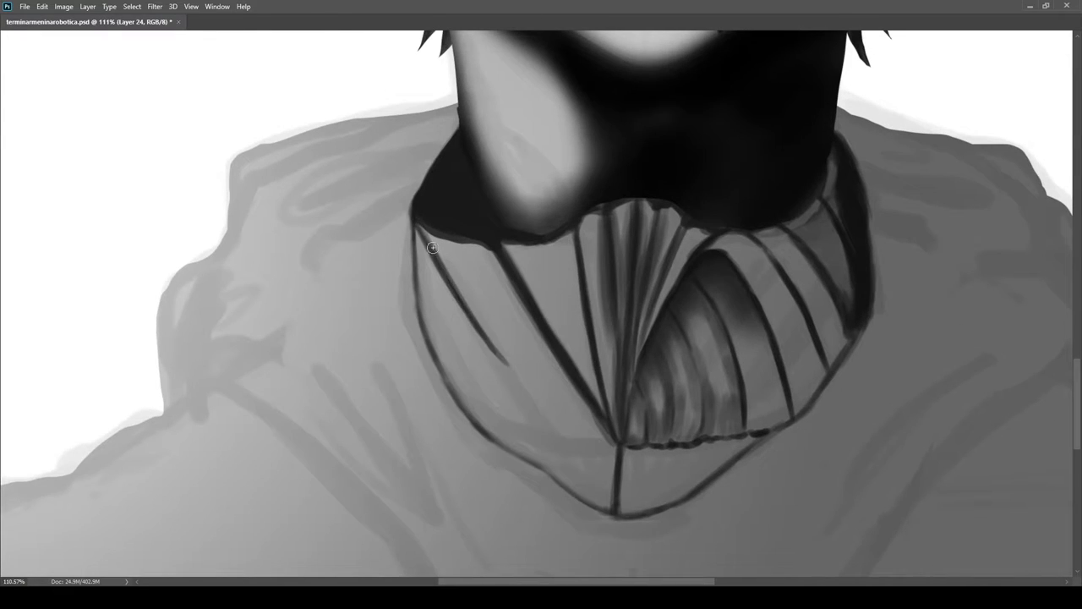
{"action": "left_click_drag", "start_coordinate": [412, 267], "coordinate": [490, 423]}
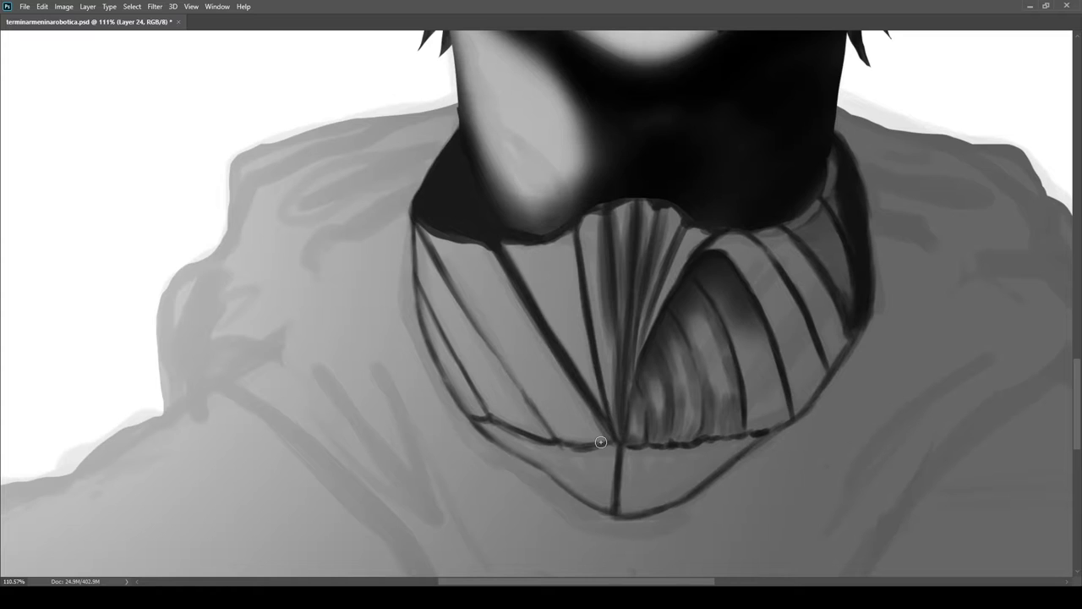
{"action": "scroll", "coordinate": [600, 441], "scroll_direction": "up", "scroll_amount": 1}
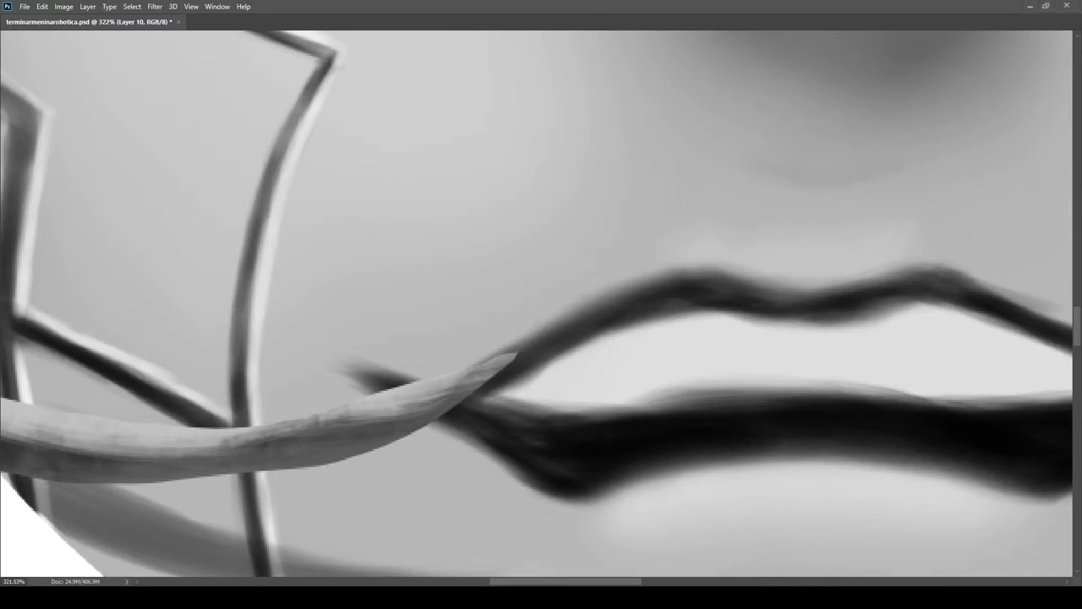
Try a thin light stroke across the dark mouth area near its right corner
{"action": "left_click_drag", "start_coordinate": [664, 296], "coordinate": [595, 303]}
{"action": "left_click_drag", "start_coordinate": [715, 398], "coordinate": [456, 356]}
{"action": "left_click_drag", "start_coordinate": [760, 409], "coordinate": [860, 370]}
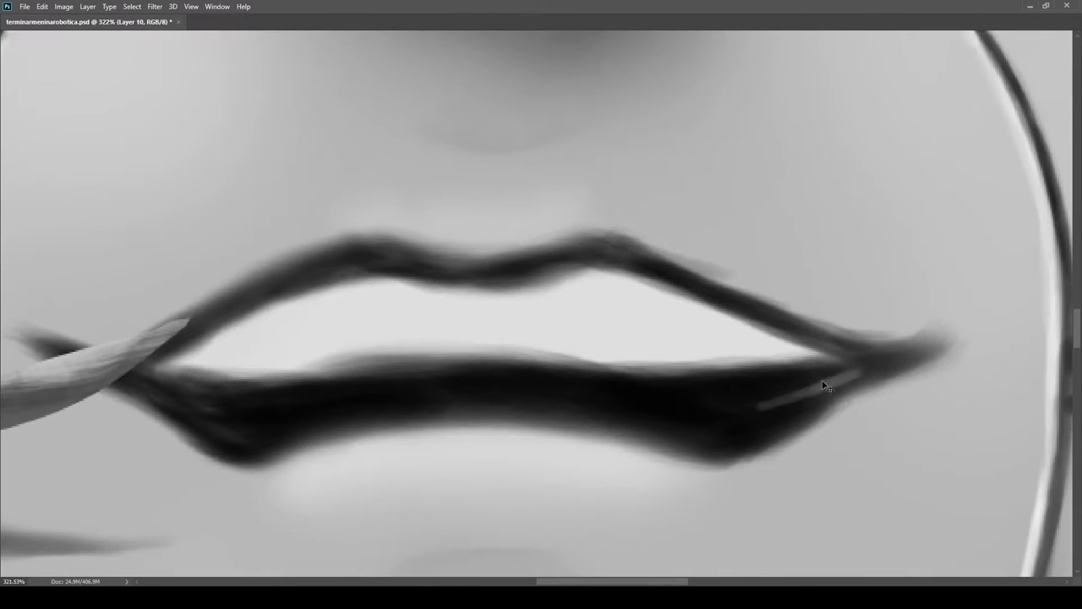
{"action": "scroll", "coordinate": [824, 386], "scroll_direction": "down", "scroll_amount": 4}
{"action": "scroll", "coordinate": [908, 326], "scroll_direction": "right", "scroll_amount": 3}
{"action": "mouse_move", "coordinate": [358, 389]}
{"action": "left_mouse_down"}
{"action": "mouse_move", "coordinate": [575, 335]}
{"action": "mouse_move", "coordinate": [526, 332]}
{"action": "left_mouse_up"}
{"action": "mouse_move", "coordinate": [743, 388]}
{"action": "left_mouse_down"}
{"action": "mouse_move", "coordinate": [567, 329]}
{"action": "mouse_move", "coordinate": [360, 363]}
{"action": "mouse_move", "coordinate": [365, 379]}
{"action": "mouse_move", "coordinate": [700, 350]}
{"action": "mouse_move", "coordinate": [765, 370]}
{"action": "left_mouse_up"}
{"action": "scroll", "coordinate": [550, 368], "scroll_direction": "down", "scroll_amount": 10}
{"action": "scroll", "coordinate": [560, 317], "scroll_direction": "up", "scroll_amount": 10}
Lighten the dark lip lines and mouth opening to a softer grey, working with small and then broad brush strokes
{"action": "key", "text": "["}
{"action": "key", "text": "["}
{"action": "key", "text": "["}
{"action": "key", "text": "["}
{"action": "key", "text": "["}
{"action": "left_click_drag", "start_coordinate": [335, 359], "coordinate": [415, 357]}
{"action": "key", "text": "]"}
{"action": "key", "text": "]"}
{"action": "key", "text": "]"}
{"action": "key", "text": "]"}
{"action": "key", "text": "]"}
{"action": "key", "text": "]"}
{"action": "key", "text": "]"}
{"action": "key", "text": "]"}
{"action": "left_click_drag", "start_coordinate": [292, 370], "coordinate": [773, 369]}
Shrink the brush and paint a grey edge along the lower side of the dark mouth opening
{"action": "key", "text": "["}
{"action": "key", "text": "["}
{"action": "key", "text": "["}
{"action": "key", "text": "["}
{"action": "key", "text": "["}
{"action": "mouse_move", "coordinate": [496, 391]}
{"action": "left_mouse_down"}
{"action": "mouse_move", "coordinate": [442, 507]}
{"action": "mouse_move", "coordinate": [466, 386]}
{"action": "mouse_move", "coordinate": [521, 480]}
{"action": "mouse_move", "coordinate": [348, 505]}
{"action": "mouse_move", "coordinate": [373, 303]}
{"action": "mouse_move", "coordinate": [209, 590]}
{"action": "mouse_move", "coordinate": [424, 465]}
{"action": "left_mouse_up"}
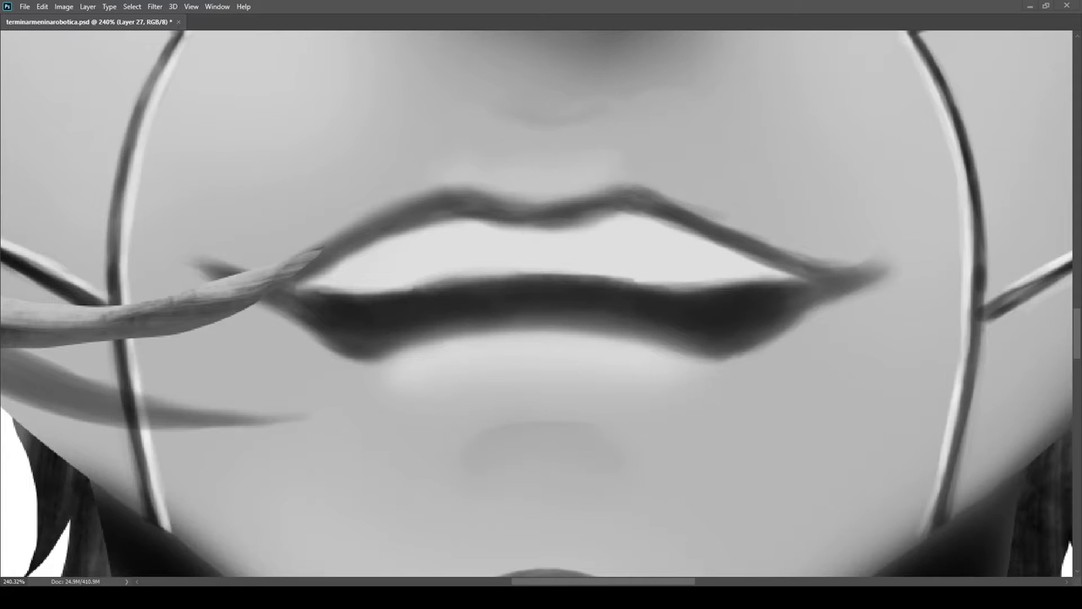
{"action": "scroll", "coordinate": [482, 425], "scroll_direction": "up", "scroll_amount": 2}
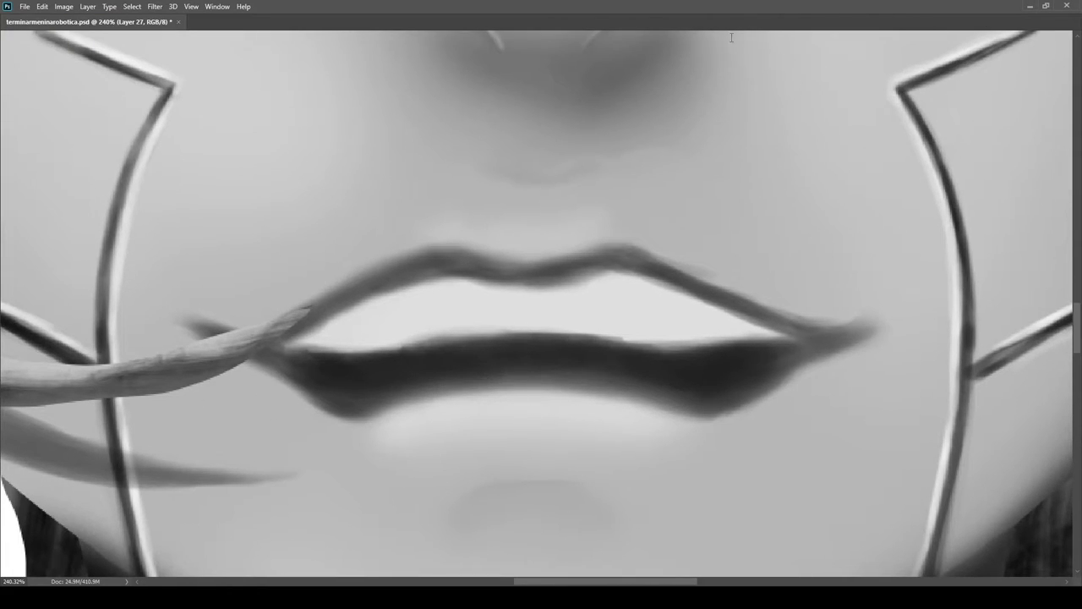
{"action": "mouse_move", "coordinate": [358, 397]}
{"action": "left_mouse_down"}
{"action": "mouse_move", "coordinate": [503, 372]}
{"action": "mouse_move", "coordinate": [677, 402]}
{"action": "mouse_move", "coordinate": [522, 373]}
{"action": "mouse_move", "coordinate": [339, 411]}
{"action": "mouse_move", "coordinate": [283, 375]}
{"action": "mouse_move", "coordinate": [607, 389]}
{"action": "mouse_move", "coordinate": [740, 382]}
{"action": "mouse_move", "coordinate": [786, 359]}
{"action": "left_mouse_up"}
{"action": "key", "text": "ctrl+0"}
{"action": "left_click_drag", "start_coordinate": [561, 362], "coordinate": [672, 358]}
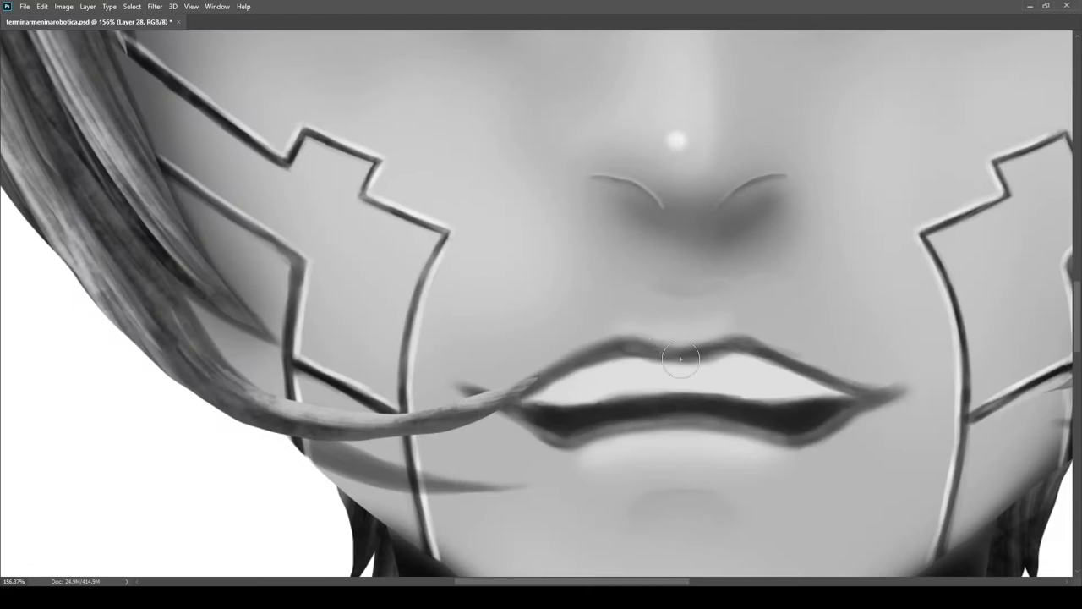
Sample the skin tone and dab a light accent between the nose and the upper lip
{"action": "left_click_drag", "start_coordinate": [587, 355], "coordinate": [541, 355]}
{"action": "left_click_drag", "start_coordinate": [591, 323], "coordinate": [659, 323]}
{"action": "left_click", "coordinate": [604, 297], "text": "alt"}
{"action": "key", "text": "ctrl+shift+alt+n"}
{"action": "mouse_move", "coordinate": [591, 456]}
{"action": "left_mouse_down"}
{"action": "mouse_move", "coordinate": [505, 361]}
{"action": "mouse_move", "coordinate": [621, 348]}
{"action": "left_mouse_up"}
{"action": "left_click_drag", "start_coordinate": [532, 332], "coordinate": [660, 312]}
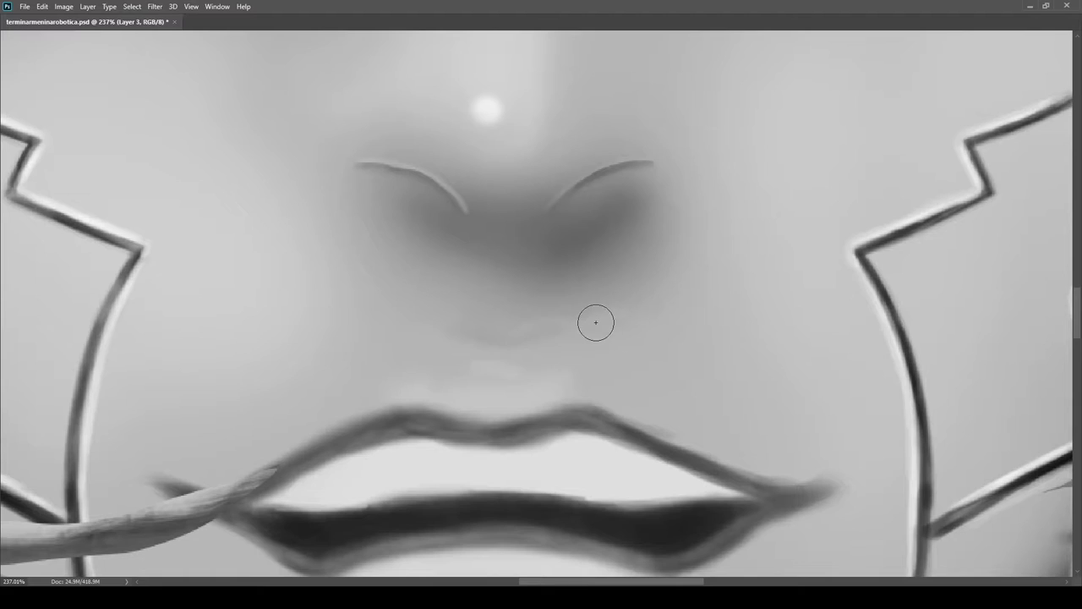
Sample the skin grey below the nose and smooth the shading above the upper lip
{"action": "left_click", "coordinate": [578, 294], "text": "alt"}
{"action": "left_click_drag", "start_coordinate": [715, 297], "coordinate": [556, 338]}
{"action": "mouse_move", "coordinate": [555, 338]}
{"action": "left_mouse_down"}
{"action": "mouse_move", "coordinate": [714, 336]}
{"action": "mouse_move", "coordinate": [529, 321]}
{"action": "left_mouse_up"}
{"action": "left_click_drag", "start_coordinate": [767, 277], "coordinate": [640, 283]}
{"action": "scroll", "coordinate": [640, 283], "scroll_direction": "up", "scroll_amount": 5}
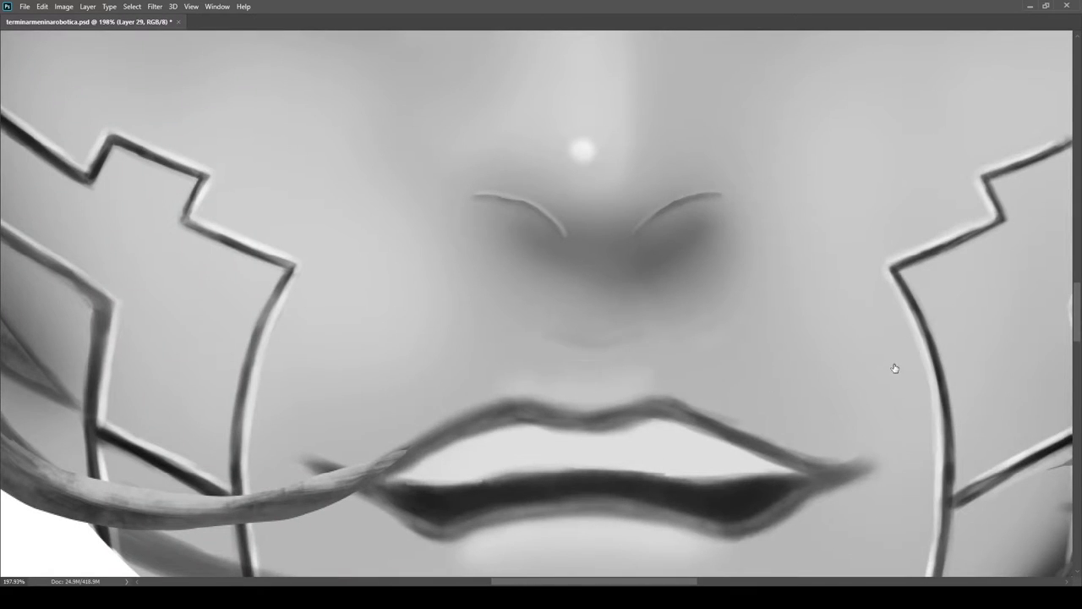
Sample a tone from the nose and brush faint shading into the skin between the nose and mouth
{"action": "left_click", "coordinate": [616, 153], "text": "alt"}
{"action": "left_click_drag", "start_coordinate": [550, 339], "coordinate": [565, 320]}
{"action": "left_click_drag", "start_coordinate": [671, 314], "coordinate": [590, 292]}
{"action": "left_click_drag", "start_coordinate": [969, 363], "coordinate": [944, 362]}
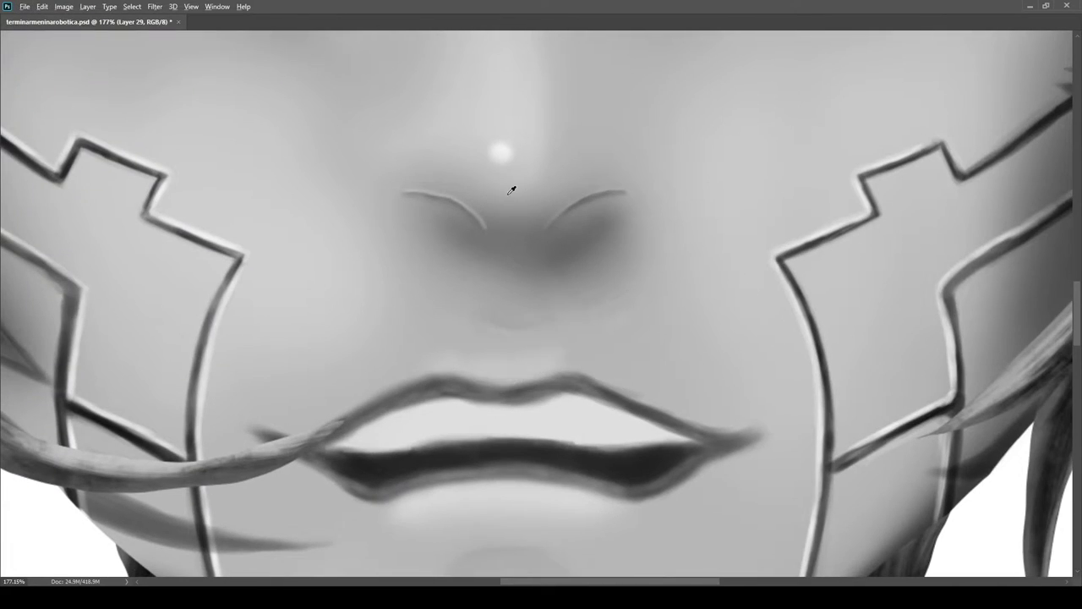
Erase the stray shading in the skin between the nose and the upper lip
{"action": "scroll", "coordinate": [500, 325], "scroll_direction": "up", "scroll_amount": 3}
{"action": "key", "text": "e"}
{"action": "mouse_move", "coordinate": [427, 336]}
{"action": "left_mouse_down"}
{"action": "mouse_move", "coordinate": [474, 339]}
{"action": "mouse_move", "coordinate": [429, 346]}
{"action": "left_mouse_up"}
{"action": "left_click", "coordinate": [464, 342]}
{"action": "key", "text": "b"}
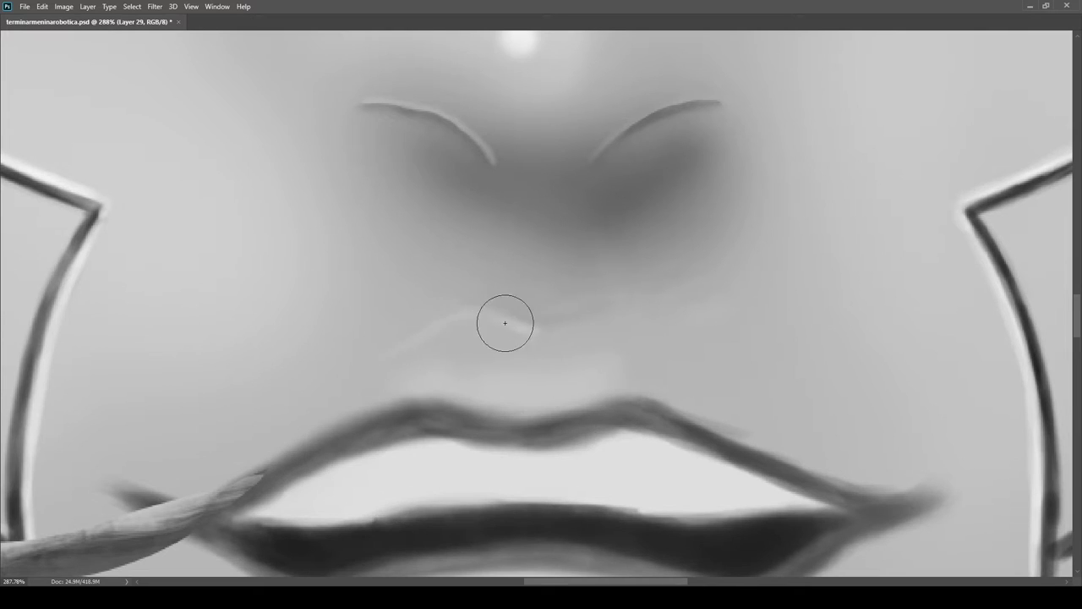
Paint a thin light contour above the left half of the upper lip, dipping at the centre below the nose
{"action": "scroll", "coordinate": [520, 322], "scroll_direction": "down", "scroll_amount": 10}
{"action": "scroll", "coordinate": [587, 313], "scroll_direction": "up", "scroll_amount": 9}
{"action": "scroll", "coordinate": [613, 279], "scroll_direction": "down", "scroll_amount": 10}
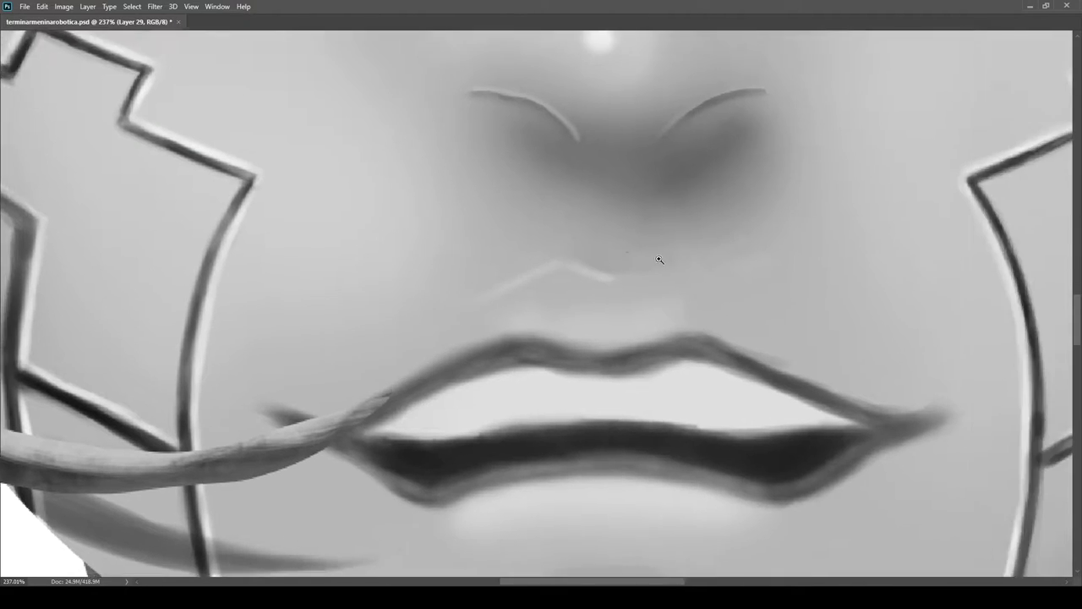
{"action": "scroll", "coordinate": [544, 212], "scroll_direction": "up", "scroll_amount": 10}
{"action": "left_click_drag", "start_coordinate": [457, 334], "coordinate": [558, 296]}
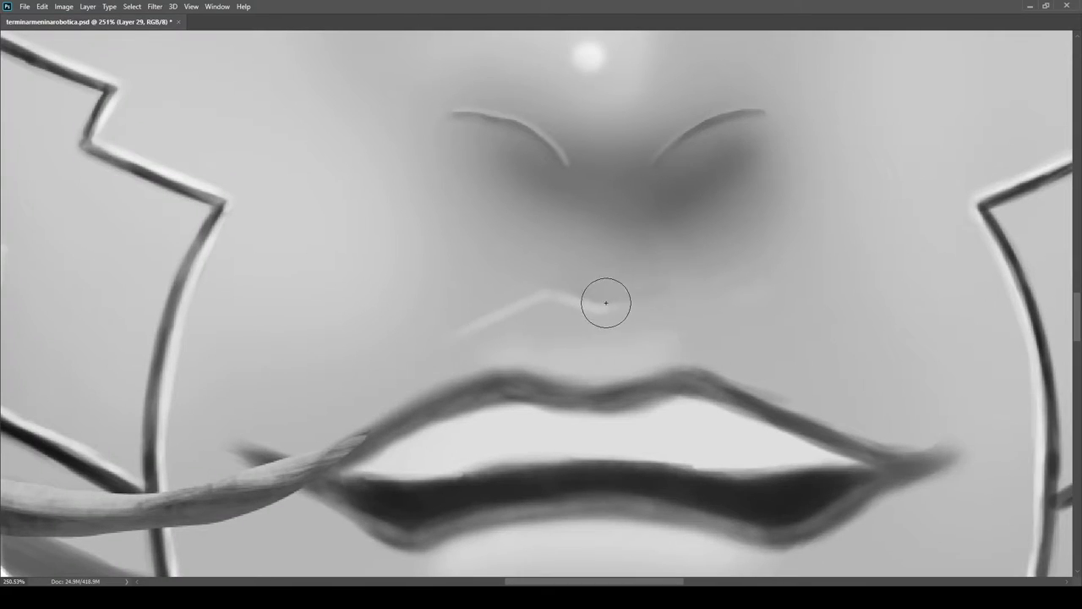
{"action": "scroll", "coordinate": [589, 308], "scroll_direction": "down", "scroll_amount": 10}
{"action": "scroll", "coordinate": [557, 355], "scroll_direction": "up", "scroll_amount": 11}
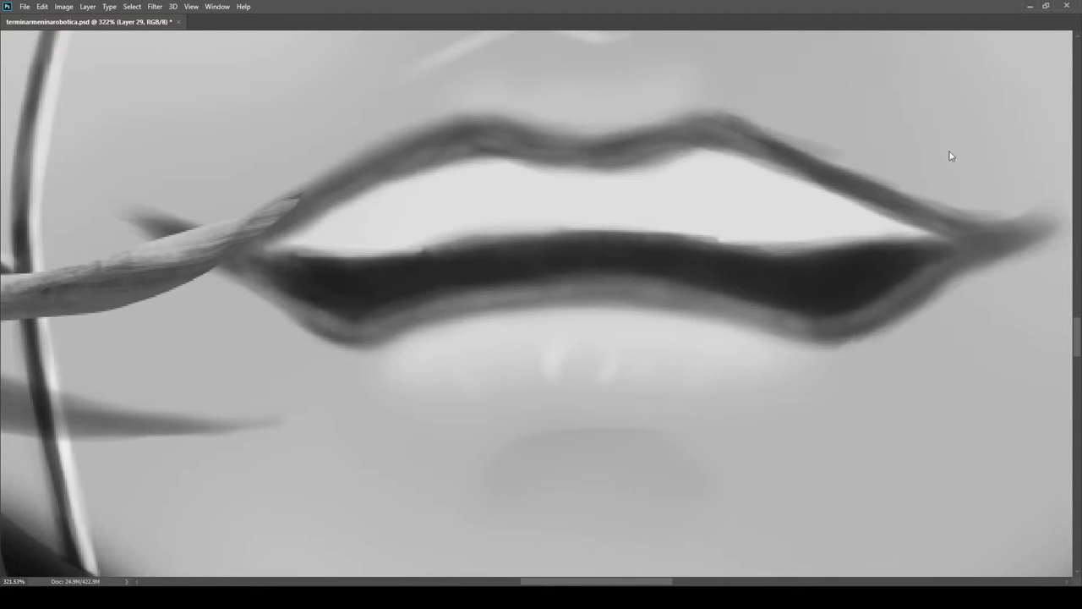
Dab small soft highlights at the centre of the lower lip
{"action": "left_click_drag", "start_coordinate": [564, 364], "coordinate": [583, 376]}
{"action": "scroll", "coordinate": [495, 392], "scroll_direction": "down", "scroll_amount": 10}
{"action": "scroll", "coordinate": [555, 333], "scroll_direction": "up", "scroll_amount": 9}
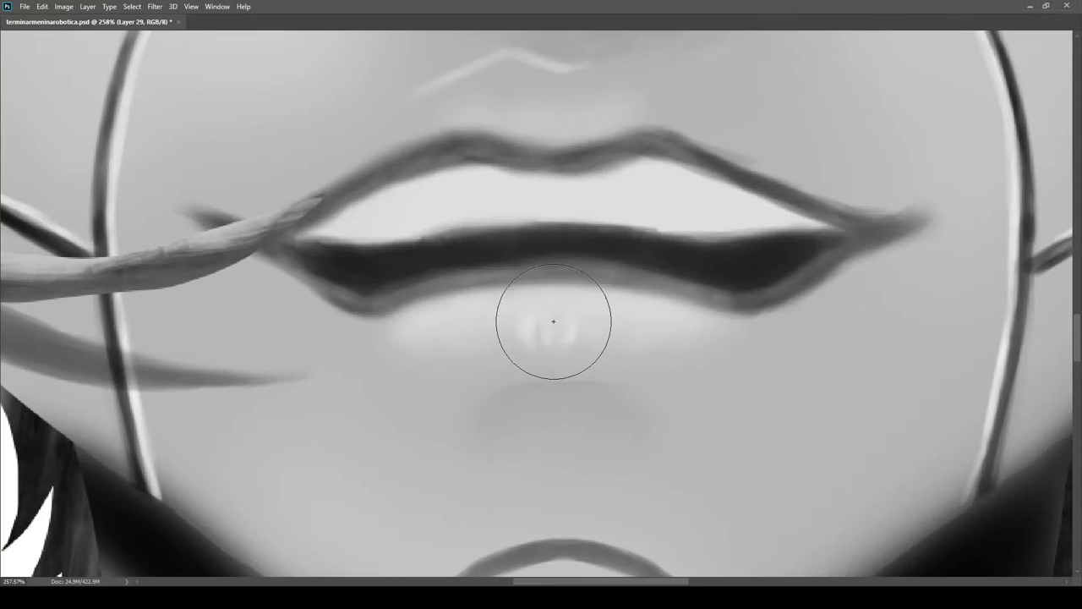
Switch to Layer 6, resize the brush and darken the soft shadow beneath the lower lip
{"action": "left_click", "coordinate": [898, 356]}
{"action": "left_click", "coordinate": [897, 356]}
{"action": "left_click", "coordinate": [94, 444]}
{"action": "key", "text": "bracketleft"}
{"action": "key", "text": "bracketleft"}
{"action": "key", "text": "bracketleft"}
{"action": "key", "text": "bracketleft"}
{"action": "key", "text": "bracketleft"}
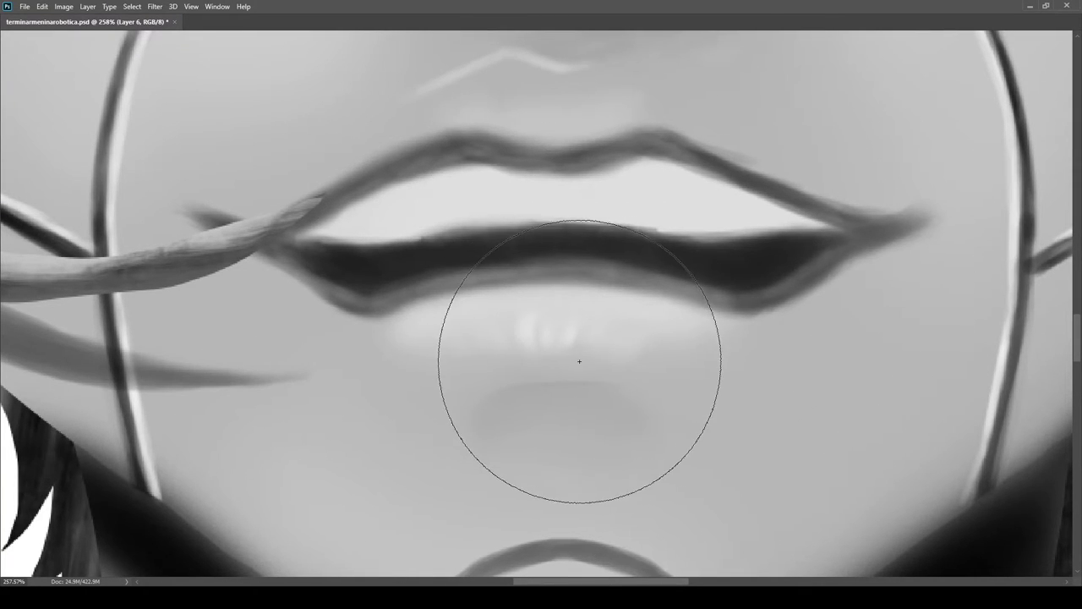
{"action": "mouse_move", "coordinate": [557, 420]}
{"action": "left_mouse_down"}
{"action": "mouse_move", "coordinate": [566, 399]}
{"action": "mouse_move", "coordinate": [535, 386]}
{"action": "left_mouse_up"}
{"action": "key", "text": "bracketleft"}
{"action": "key", "text": "bracketleft"}
{"action": "key", "text": "bracketleft"}
{"action": "key", "text": "bracketleft"}
{"action": "key", "text": "bracketleft"}
{"action": "key", "text": "bracketleft"}
{"action": "key", "text": "bracketright"}
{"action": "key", "text": "bracketright"}
{"action": "key", "text": "bracketright"}
{"action": "key", "text": "bracketright"}
{"action": "key", "text": "bracketright"}
{"action": "key", "text": "bracketright"}
{"action": "key", "text": "bracketright"}
{"action": "key", "text": "bracketright"}
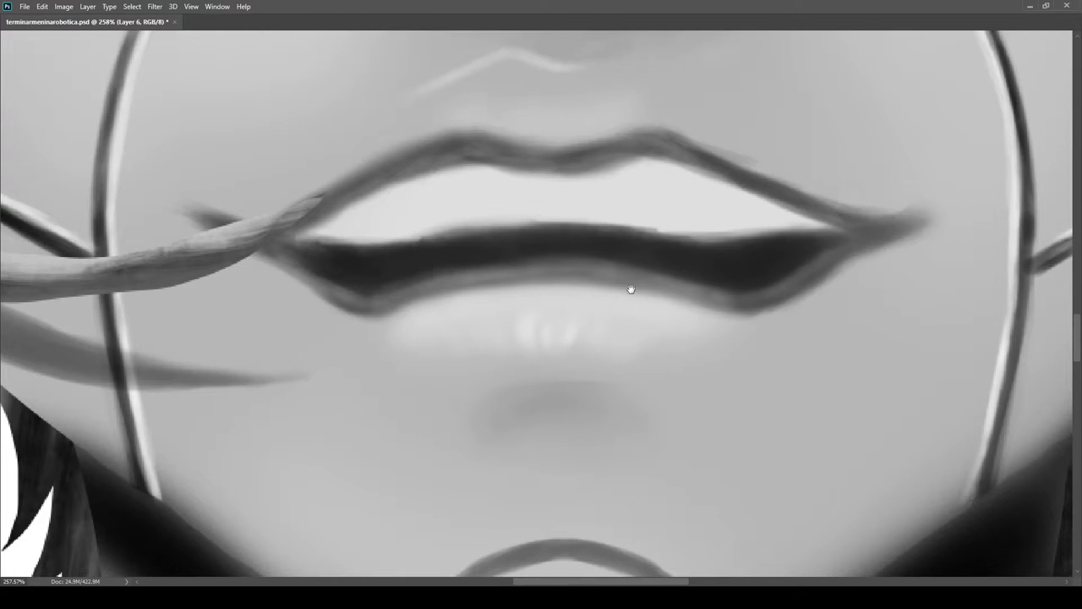
Shrink the brush and shade the groove between the nose and the upper lip with a darker grey
{"action": "scroll", "coordinate": [631, 296], "scroll_direction": "down", "scroll_amount": 8}
{"action": "scroll", "coordinate": [623, 313], "scroll_direction": "up", "scroll_amount": 5}
{"action": "key", "text": "bracketleft"}
{"action": "key", "text": "bracketleft"}
{"action": "key", "text": "bracketleft"}
{"action": "key", "text": "bracketleft"}
{"action": "key", "text": "bracketleft"}
{"action": "key", "text": "bracketleft"}
{"action": "key", "text": "bracketleft"}
{"action": "key", "text": "bracketleft"}
{"action": "key", "text": "bracketleft"}
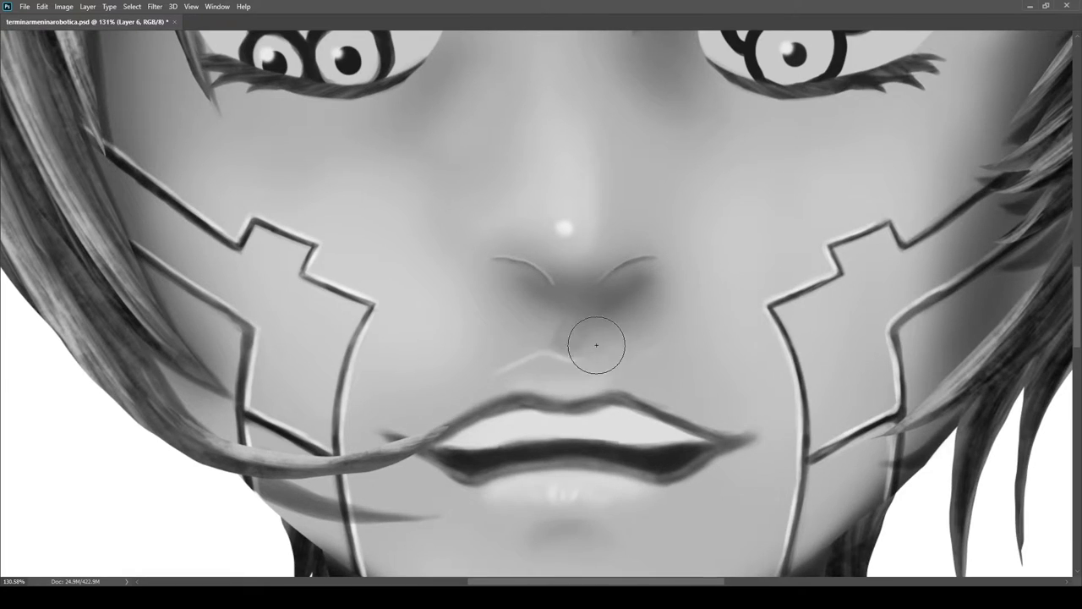
{"action": "scroll", "coordinate": [592, 345], "scroll_direction": "down", "scroll_amount": 4}
{"action": "scroll", "coordinate": [571, 240], "scroll_direction": "up", "scroll_amount": 3}
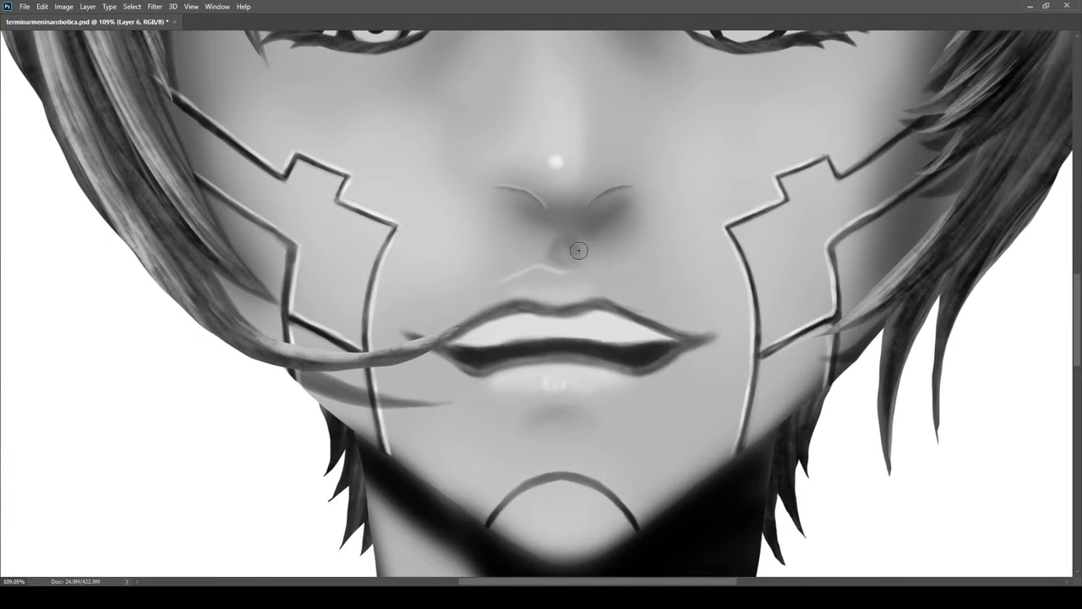
{"action": "scroll", "coordinate": [580, 255], "scroll_direction": "up", "scroll_amount": 2}
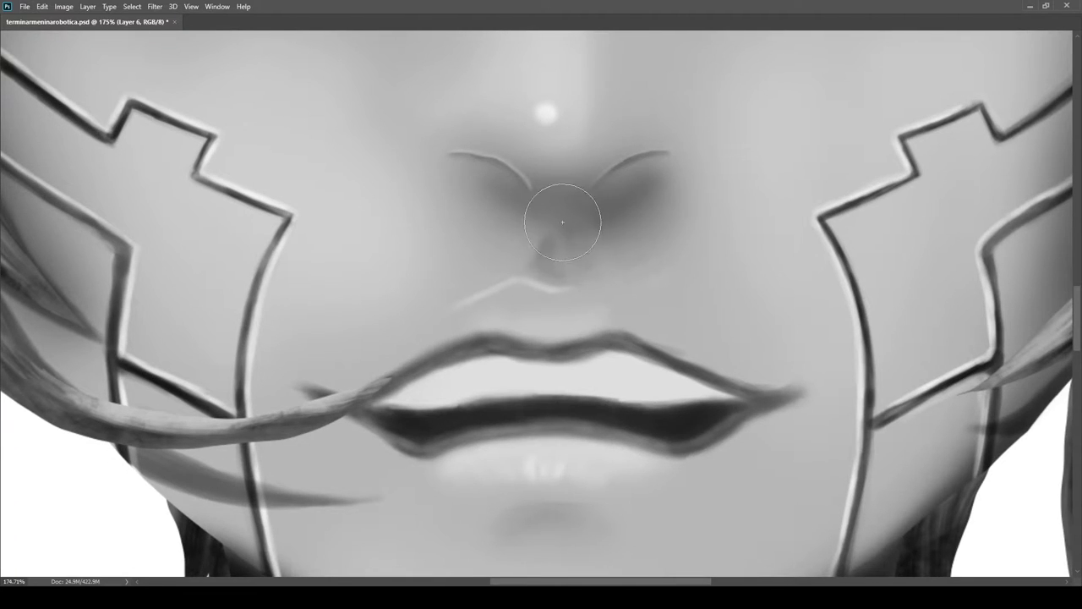
{"action": "scroll", "coordinate": [576, 262], "scroll_direction": "down", "scroll_amount": 5}
{"action": "scroll", "coordinate": [595, 340], "scroll_direction": "up", "scroll_amount": 3}
{"action": "scroll", "coordinate": [536, 385], "scroll_direction": "up", "scroll_amount": 2}
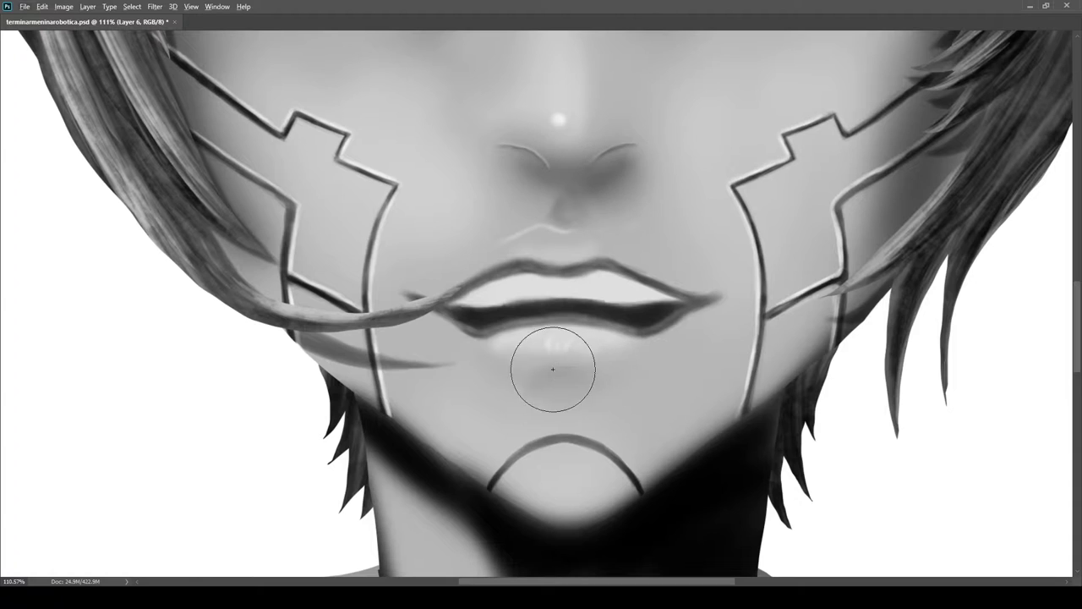
Deepen and widen the shadow under the lower lip with a smaller brush
{"action": "scroll", "coordinate": [537, 397], "scroll_direction": "up", "scroll_amount": 2}
{"action": "key", "text": "bracketleft"}
{"action": "key", "text": "bracketleft"}
{"action": "key", "text": "bracketleft"}
{"action": "key", "text": "bracketleft"}
{"action": "key", "text": "bracketleft"}
{"action": "key", "text": "bracketleft"}
{"action": "key", "text": "bracketleft"}
{"action": "key", "text": "bracketleft"}
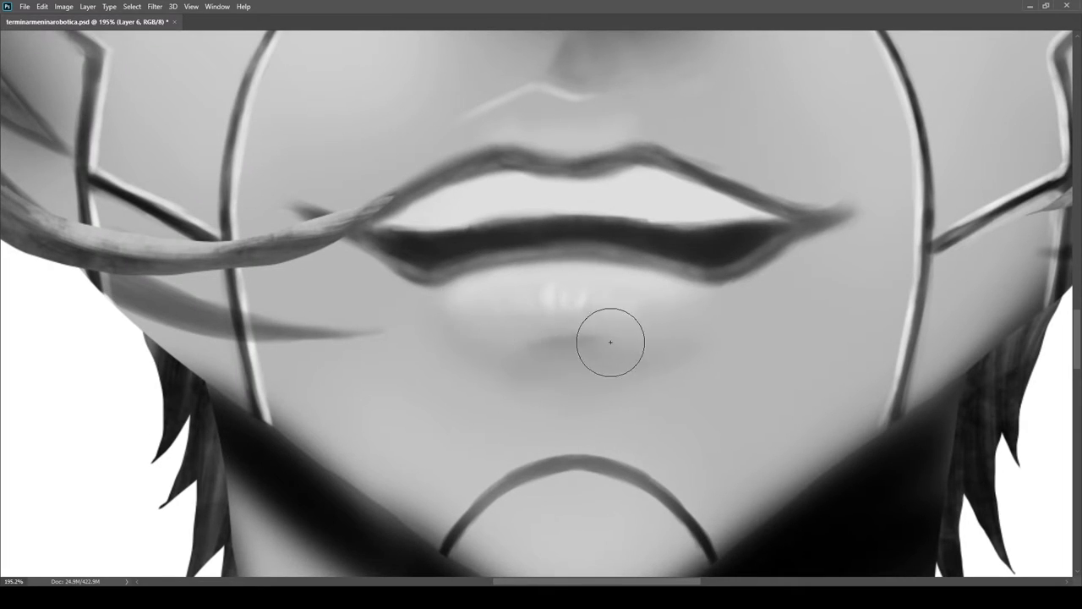
{"action": "scroll", "coordinate": [583, 350], "scroll_direction": "down", "scroll_amount": 10}
{"action": "scroll", "coordinate": [572, 362], "scroll_direction": "up", "scroll_amount": 9}
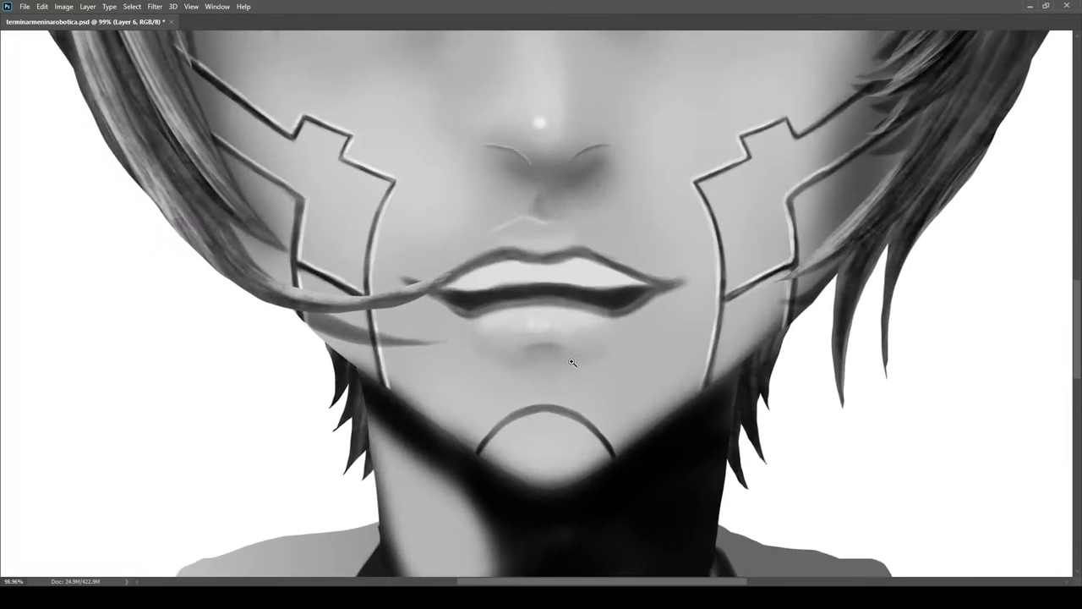
{"action": "scroll", "coordinate": [546, 361], "scroll_direction": "down", "scroll_amount": 4}
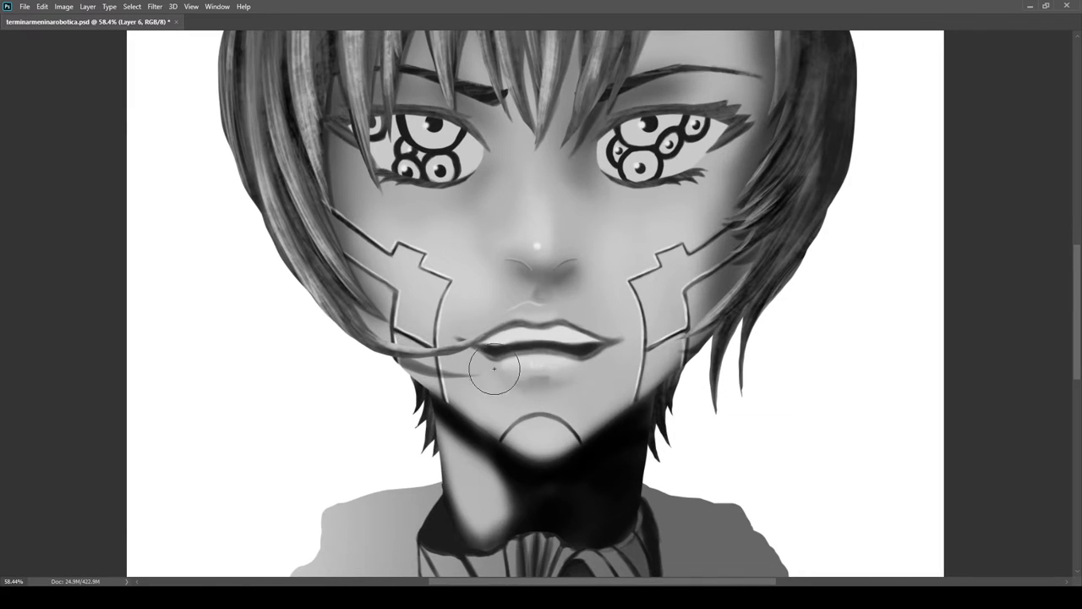
{"action": "scroll", "coordinate": [516, 378], "scroll_direction": "up", "scroll_amount": 4}
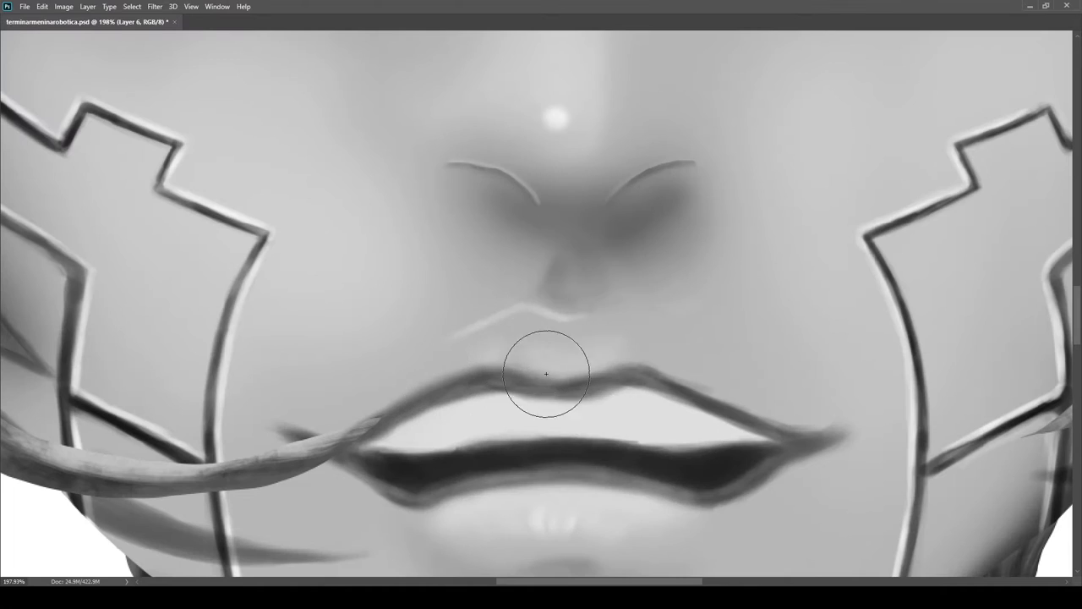
On a new layer, shade around the upper lip's outline and dab a soft highlight just above its centre
{"action": "scroll", "coordinate": [486, 313], "scroll_direction": "down", "scroll_amount": 4}
{"action": "scroll", "coordinate": [606, 344], "scroll_direction": "up", "scroll_amount": 2}
{"action": "left_click", "coordinate": [582, 409]}
{"action": "scroll", "coordinate": [571, 275], "scroll_direction": "down", "scroll_amount": 3}
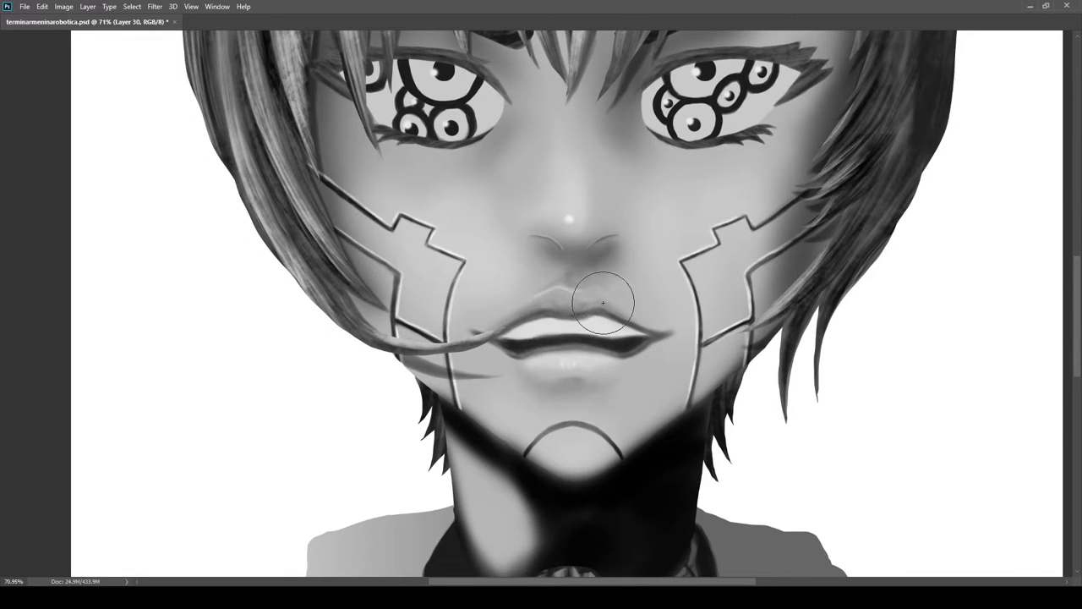
{"action": "scroll", "coordinate": [590, 295], "scroll_direction": "down", "scroll_amount": 2}
{"action": "scroll", "coordinate": [589, 376], "scroll_direction": "up", "scroll_amount": 4}
{"action": "scroll", "coordinate": [526, 317], "scroll_direction": "up", "scroll_amount": 3}
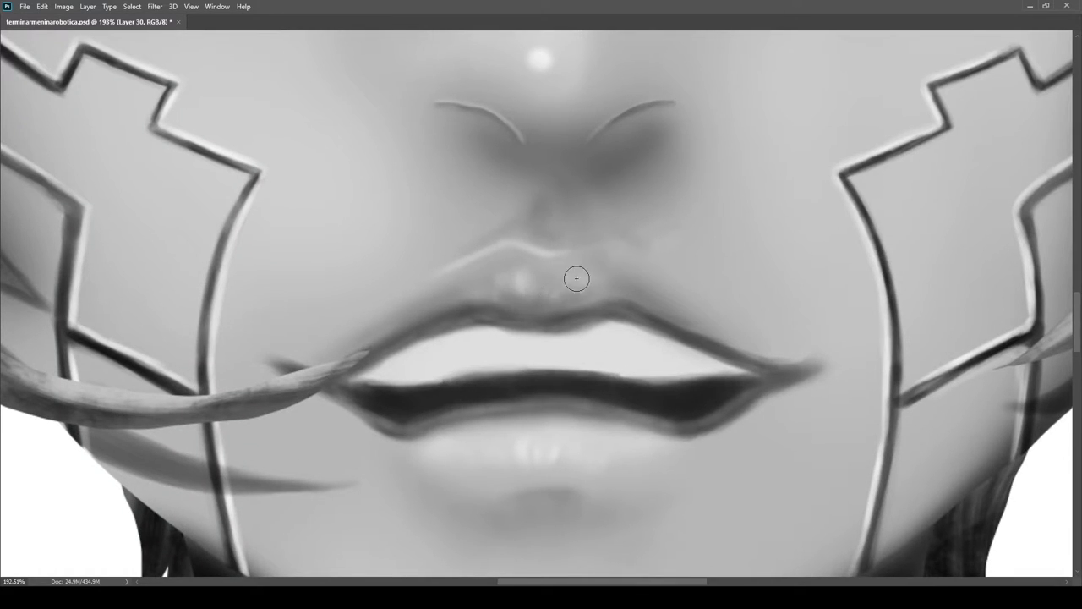
Undo the soft grey dab beside the hood's outline on the left
{"action": "scroll", "coordinate": [576, 266], "scroll_direction": "down", "scroll_amount": 7}
{"action": "scroll", "coordinate": [596, 389], "scroll_direction": "up", "scroll_amount": 2}
{"action": "left_click_drag", "start_coordinate": [687, 115], "coordinate": [663, 322]}
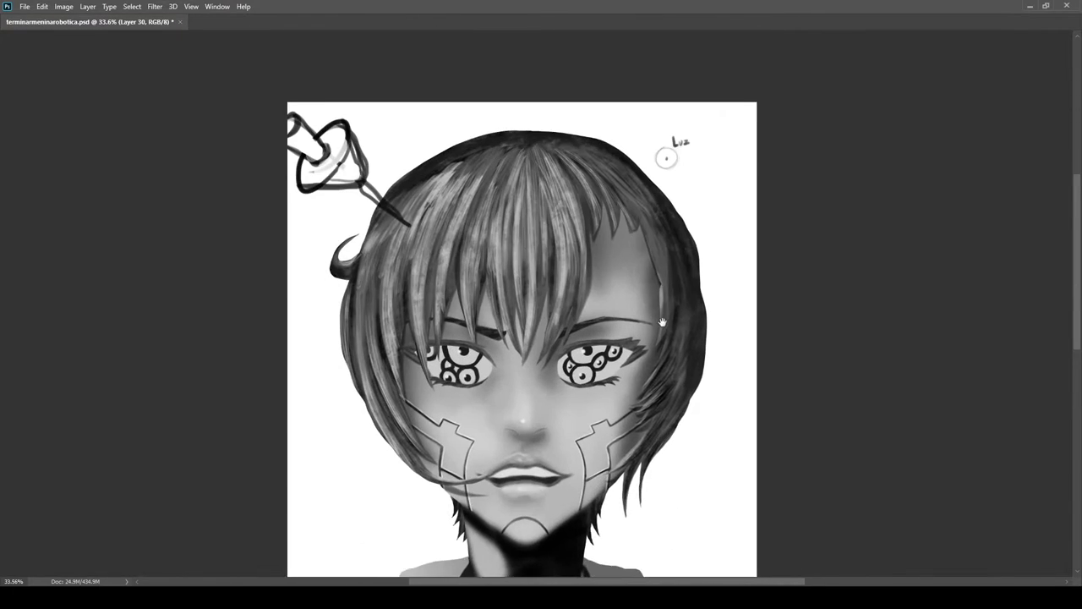
{"action": "scroll", "coordinate": [663, 322], "scroll_direction": "down", "scroll_amount": 1}
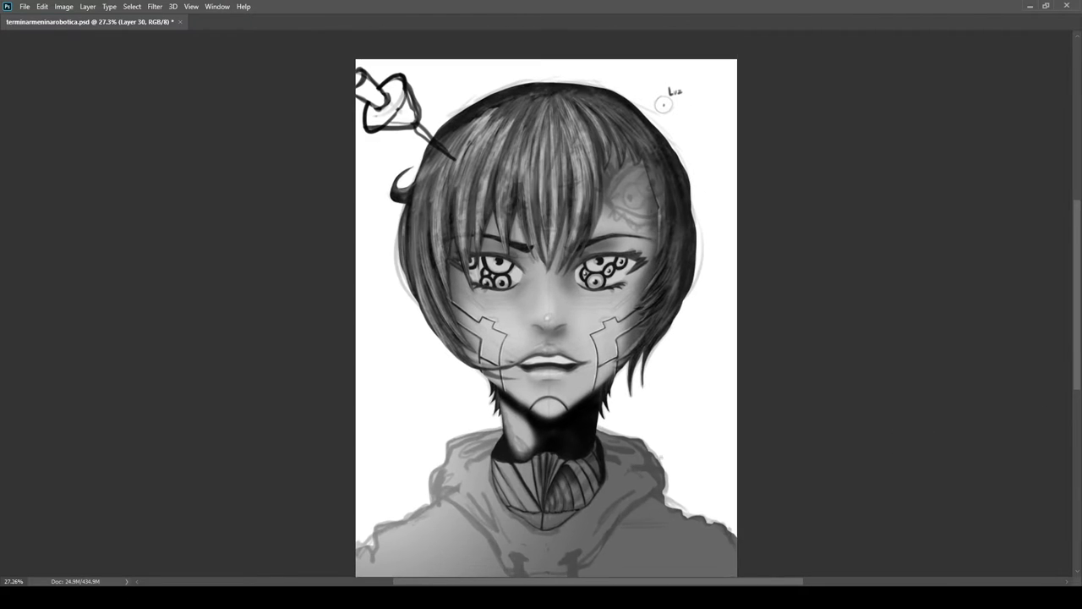
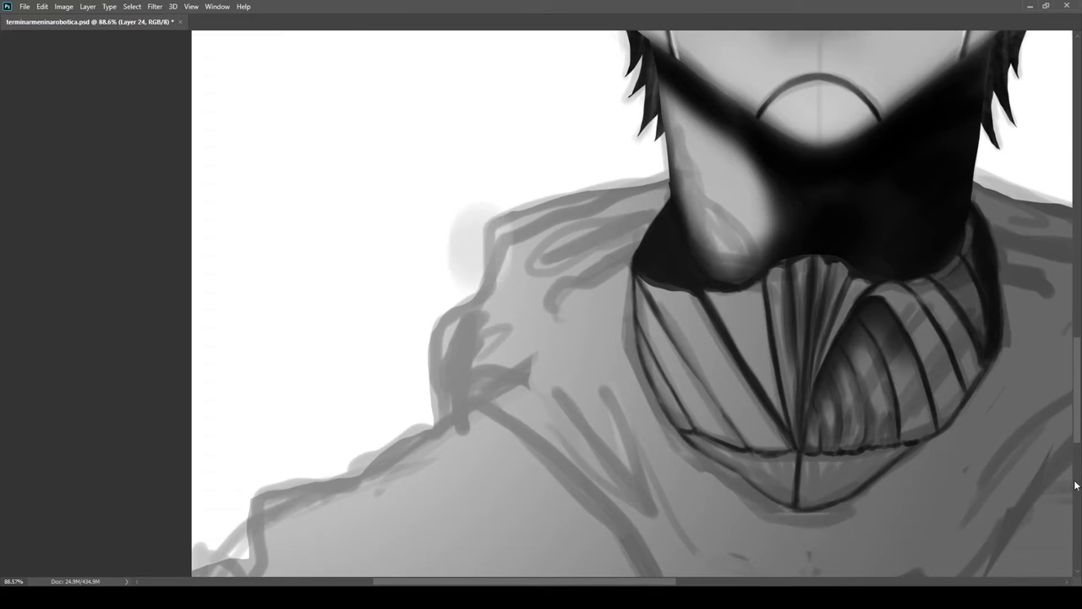
{"action": "key", "text": "ctrl+alt+z"}
{"action": "key", "text": "ctrl+alt+z"}
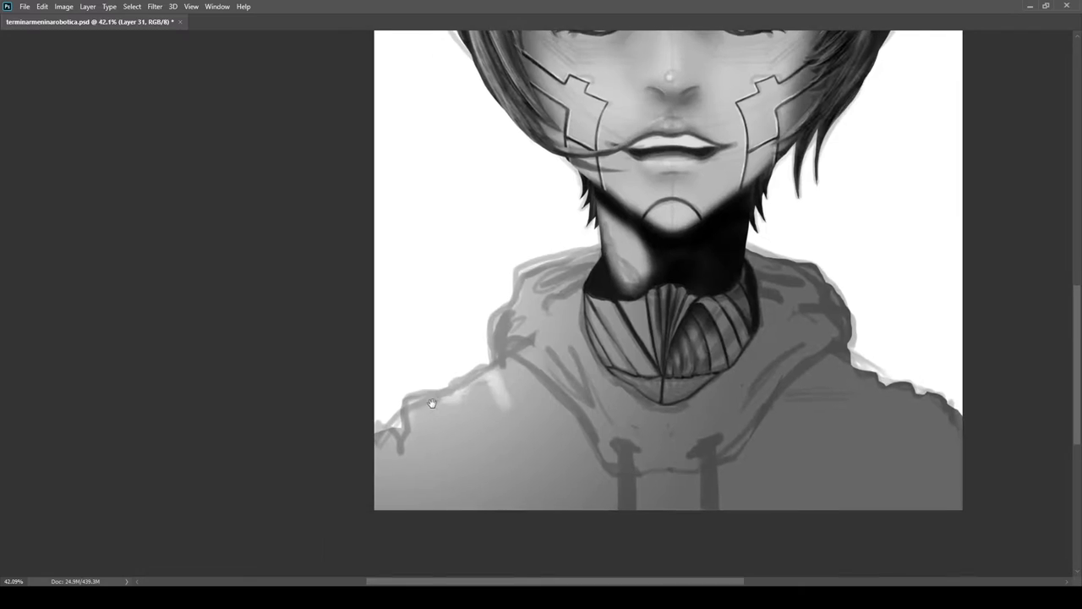
Paint long light fold highlights down the hoodie's left shoulder on a new layer, alternating brush and eraser
{"action": "mouse_move", "coordinate": [496, 384]}
{"action": "left_mouse_down"}
{"action": "mouse_move", "coordinate": [529, 430]}
{"action": "mouse_move", "coordinate": [505, 415]}
{"action": "mouse_move", "coordinate": [524, 475]}
{"action": "left_mouse_up"}
{"action": "mouse_move", "coordinate": [534, 411]}
{"action": "left_mouse_down"}
{"action": "mouse_move", "coordinate": [554, 443]}
{"action": "mouse_move", "coordinate": [560, 418]}
{"action": "left_mouse_up"}
{"action": "left_click_drag", "start_coordinate": [494, 382], "coordinate": [539, 507]}
{"action": "key", "text": "b"}
{"action": "left_click_drag", "start_coordinate": [495, 446], "coordinate": [539, 509]}
{"action": "key", "text": "b"}
{"action": "mouse_move", "coordinate": [461, 410]}
{"action": "left_mouse_down"}
{"action": "mouse_move", "coordinate": [476, 447]}
{"action": "mouse_move", "coordinate": [446, 429]}
{"action": "mouse_move", "coordinate": [516, 508]}
{"action": "mouse_move", "coordinate": [465, 393]}
{"action": "mouse_move", "coordinate": [473, 414]}
{"action": "mouse_move", "coordinate": [479, 406]}
{"action": "mouse_move", "coordinate": [524, 505]}
{"action": "mouse_move", "coordinate": [467, 416]}
{"action": "mouse_move", "coordinate": [490, 445]}
{"action": "mouse_move", "coordinate": [478, 434]}
{"action": "mouse_move", "coordinate": [500, 519]}
{"action": "left_mouse_up"}
{"action": "key", "text": "b"}
{"action": "key", "text": "e"}
{"action": "key", "text": "b"}
{"action": "key", "text": "e"}
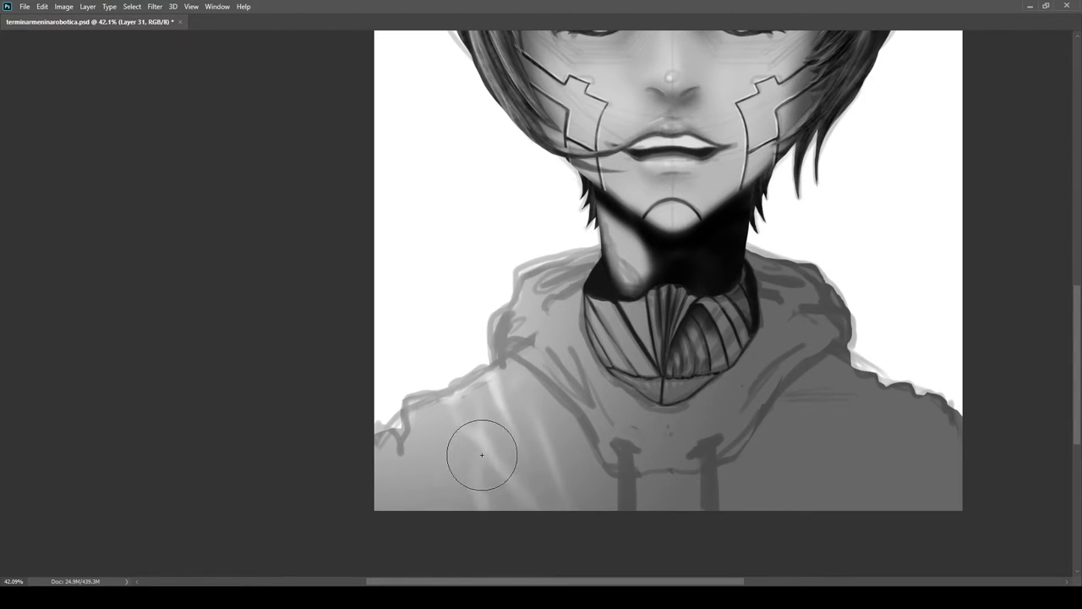
Thin the fold highlights with the eraser and extend them across the left sleeve and up to the hood
{"action": "scroll", "coordinate": [488, 529], "scroll_direction": "down", "scroll_amount": 3}
{"action": "scroll", "coordinate": [497, 440], "scroll_direction": "up", "scroll_amount": 4}
{"action": "key", "text": "e"}
{"action": "left_click_drag", "start_coordinate": [484, 336], "coordinate": [528, 425]}
{"action": "mouse_move", "coordinate": [458, 362]}
{"action": "left_mouse_down"}
{"action": "mouse_move", "coordinate": [426, 298]}
{"action": "mouse_move", "coordinate": [501, 248]}
{"action": "left_mouse_up"}
{"action": "mouse_move", "coordinate": [381, 533]}
{"action": "left_mouse_down"}
{"action": "mouse_move", "coordinate": [406, 492]}
{"action": "mouse_move", "coordinate": [379, 445]}
{"action": "left_mouse_up"}
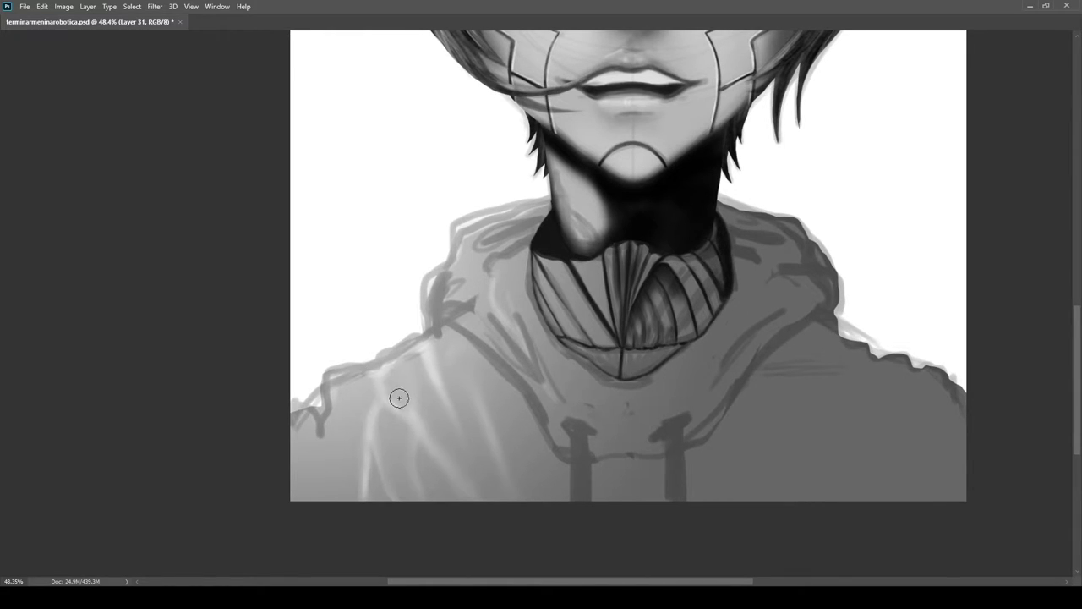
{"action": "scroll", "coordinate": [329, 427], "scroll_direction": "down", "scroll_amount": 2}
{"action": "scroll", "coordinate": [474, 427], "scroll_direction": "down", "scroll_amount": 2}
{"action": "scroll", "coordinate": [406, 411], "scroll_direction": "up", "scroll_amount": 1}
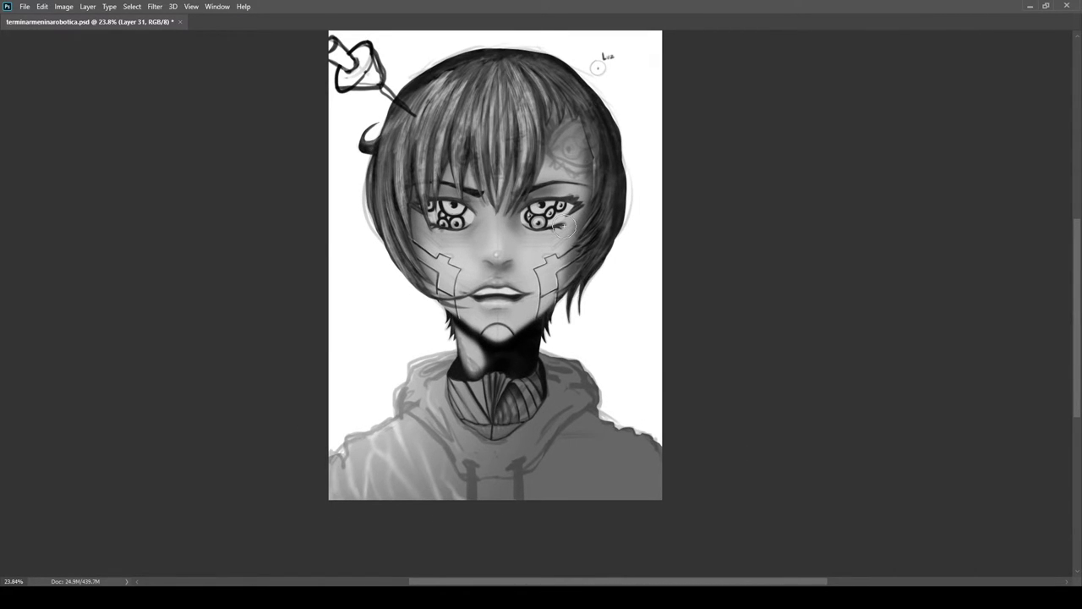
Create another layer, sample a dark tone and paint the first dark creases between the left shoulder's highlights
{"action": "key", "text": "ctrl+shift+n"}
{"action": "scroll", "coordinate": [355, 486], "scroll_direction": "up", "scroll_amount": 1}
{"action": "left_click", "coordinate": [572, 332], "text": "alt"}
{"action": "scroll", "coordinate": [420, 457], "scroll_direction": "up", "scroll_amount": 3}
{"action": "mouse_move", "coordinate": [384, 458]}
{"action": "left_mouse_down"}
{"action": "mouse_move", "coordinate": [413, 510]}
{"action": "mouse_move", "coordinate": [400, 515]}
{"action": "mouse_move", "coordinate": [420, 534]}
{"action": "mouse_move", "coordinate": [384, 455]}
{"action": "mouse_move", "coordinate": [385, 480]}
{"action": "left_mouse_up"}
{"action": "mouse_move", "coordinate": [413, 419]}
{"action": "left_mouse_down"}
{"action": "mouse_move", "coordinate": [423, 452]}
{"action": "mouse_move", "coordinate": [370, 339]}
{"action": "mouse_move", "coordinate": [374, 409]}
{"action": "mouse_move", "coordinate": [423, 425]}
{"action": "mouse_move", "coordinate": [396, 401]}
{"action": "mouse_move", "coordinate": [388, 327]}
{"action": "left_mouse_up"}
{"action": "key", "text": "bracketleft"}
{"action": "key", "text": "bracketleft"}
{"action": "key", "text": "bracketleft"}
{"action": "key", "text": "bracketleft"}
{"action": "key", "text": "bracketleft"}
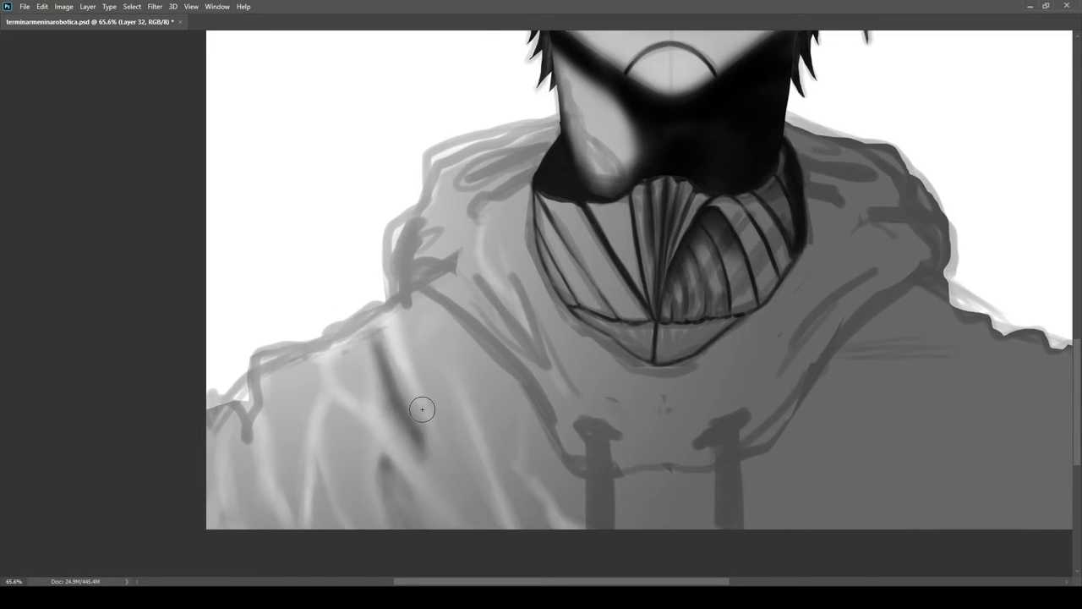
Enlarge the brush gradually and add dark creases along the lower part of the left shoulder
{"action": "key", "text": "bracketright"}
{"action": "key", "text": "bracketright"}
{"action": "left_click_drag", "start_coordinate": [418, 443], "coordinate": [482, 530]}
{"action": "key", "text": "bracketright"}
{"action": "key", "text": "bracketright"}
{"action": "key", "text": "bracketright"}
{"action": "key", "text": "bracketright"}
{"action": "key", "text": "bracketright"}
{"action": "key", "text": "bracketright"}
{"action": "mouse_move", "coordinate": [320, 495]}
{"action": "left_mouse_down"}
{"action": "mouse_move", "coordinate": [352, 464]}
{"action": "mouse_move", "coordinate": [350, 451]}
{"action": "left_mouse_up"}
{"action": "key", "text": "bracketright"}
{"action": "mouse_move", "coordinate": [366, 374]}
{"action": "left_mouse_down"}
{"action": "mouse_move", "coordinate": [398, 512]}
{"action": "mouse_move", "coordinate": [370, 389]}
{"action": "left_mouse_up"}
Broaden the brush and shade the upper shoulder and the gaps between its crossing folds
{"action": "key", "text": "bracketright"}
{"action": "key", "text": "bracketright"}
{"action": "key", "text": "bracketright"}
{"action": "key", "text": "bracketright"}
{"action": "key", "text": "bracketright"}
{"action": "key", "text": "bracketright"}
{"action": "key", "text": "bracketright"}
{"action": "left_click_drag", "start_coordinate": [369, 372], "coordinate": [291, 373]}
{"action": "left_click_drag", "start_coordinate": [451, 352], "coordinate": [451, 417]}
{"action": "mouse_move", "coordinate": [406, 423]}
{"action": "left_mouse_down"}
{"action": "mouse_move", "coordinate": [462, 423]}
{"action": "mouse_move", "coordinate": [492, 486]}
{"action": "left_mouse_up"}
Paint long diagonal shadows beside the light folds running down toward the hoodie's chest
{"action": "key", "text": "bracketright"}
{"action": "key", "text": "bracketright"}
{"action": "key", "text": "bracketright"}
{"action": "left_click_drag", "start_coordinate": [462, 422], "coordinate": [500, 503]}
{"action": "mouse_move", "coordinate": [472, 382]}
{"action": "left_mouse_down"}
{"action": "mouse_move", "coordinate": [517, 507]}
{"action": "mouse_move", "coordinate": [512, 490]}
{"action": "left_mouse_up"}
{"action": "left_click_drag", "start_coordinate": [555, 522], "coordinate": [541, 507]}
{"action": "left_click_drag", "start_coordinate": [411, 382], "coordinate": [419, 410]}
{"action": "scroll", "coordinate": [396, 367], "scroll_direction": "down", "scroll_amount": 2}
{"action": "scroll", "coordinate": [396, 459], "scroll_direction": "up", "scroll_amount": 1}
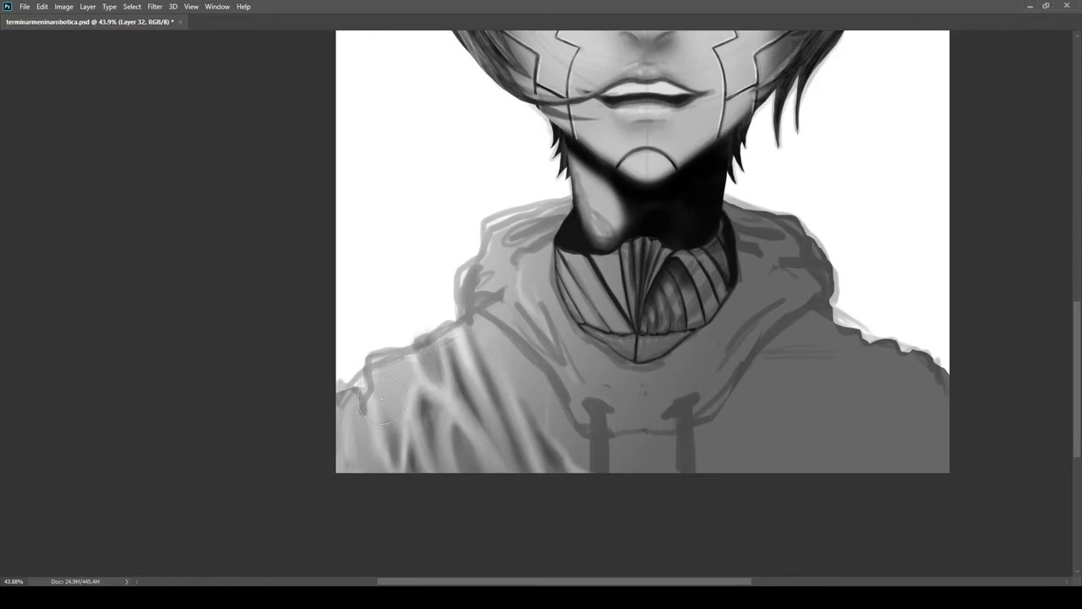
Darken the vertical crease on the outer part of the left shoulder with a slightly smaller brush
{"action": "left_click_drag", "start_coordinate": [394, 448], "coordinate": [388, 368]}
{"action": "key", "text": "bracketleft"}
{"action": "left_click_drag", "start_coordinate": [399, 413], "coordinate": [391, 448]}
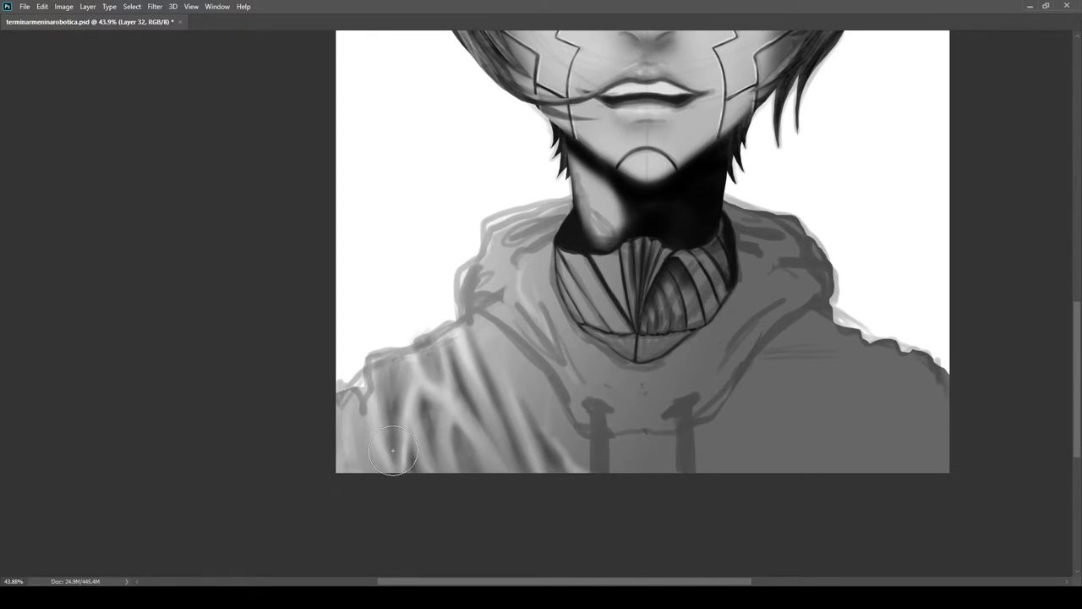
{"action": "scroll", "coordinate": [388, 427], "scroll_direction": "down", "scroll_amount": 3}
{"action": "scroll", "coordinate": [437, 411], "scroll_direction": "up", "scroll_amount": 4}
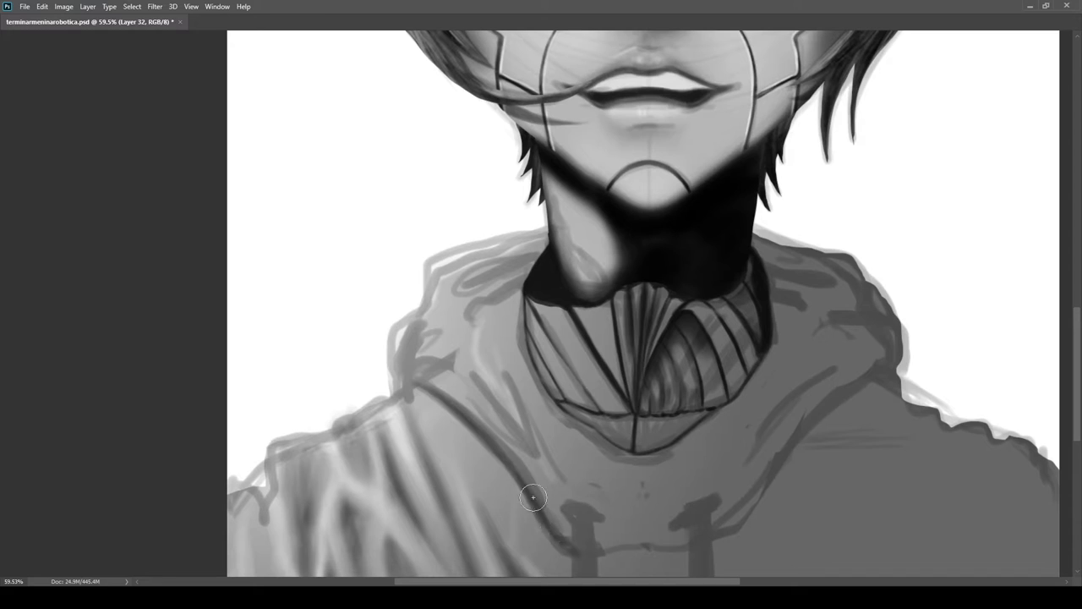
Darken the left hood's outer contour, its front edge and the fold next to the neck
{"action": "left_click_drag", "start_coordinate": [399, 370], "coordinate": [412, 323]}
{"action": "mouse_move", "coordinate": [408, 372]}
{"action": "left_mouse_down"}
{"action": "mouse_move", "coordinate": [427, 283]}
{"action": "mouse_move", "coordinate": [524, 181]}
{"action": "mouse_move", "coordinate": [617, 142]}
{"action": "mouse_move", "coordinate": [544, 165]}
{"action": "left_mouse_up"}
{"action": "mouse_move", "coordinate": [450, 201]}
{"action": "left_mouse_down"}
{"action": "mouse_move", "coordinate": [602, 186]}
{"action": "mouse_move", "coordinate": [498, 200]}
{"action": "left_mouse_up"}
{"action": "mouse_move", "coordinate": [446, 268]}
{"action": "left_mouse_down"}
{"action": "mouse_move", "coordinate": [532, 224]}
{"action": "mouse_move", "coordinate": [434, 276]}
{"action": "mouse_move", "coordinate": [572, 207]}
{"action": "mouse_move", "coordinate": [470, 260]}
{"action": "left_mouse_up"}
{"action": "left_click_drag", "start_coordinate": [449, 407], "coordinate": [554, 537]}
{"action": "mouse_move", "coordinate": [380, 372]}
{"action": "left_mouse_down"}
{"action": "mouse_move", "coordinate": [373, 342]}
{"action": "mouse_move", "coordinate": [393, 327]}
{"action": "left_mouse_up"}
Shade the left hood's inner folds and the edge along the ribbed neck collar
{"action": "scroll", "coordinate": [361, 320], "scroll_direction": "down", "scroll_amount": 1}
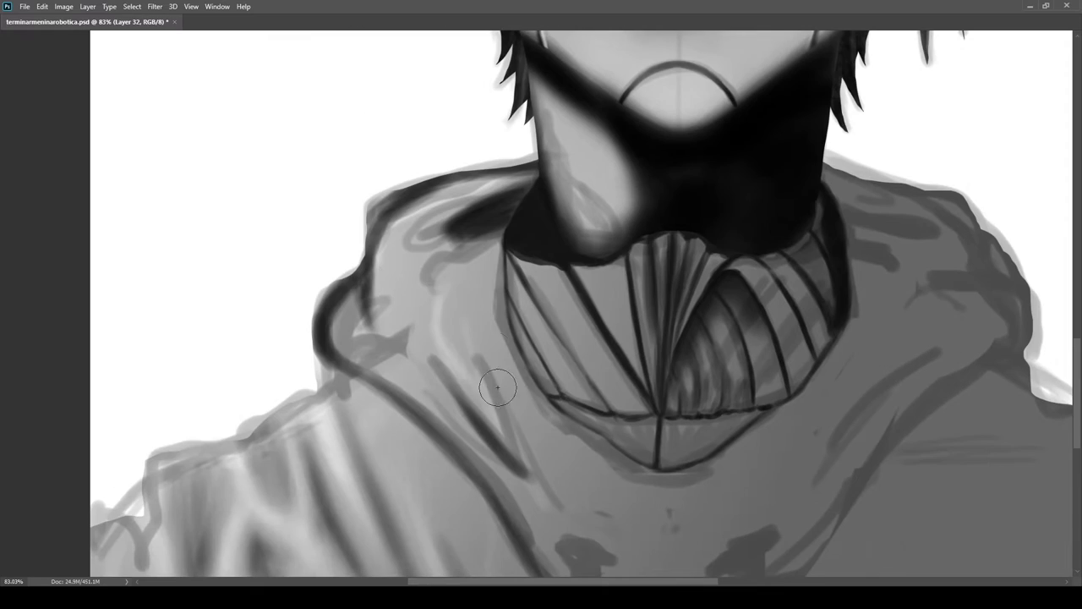
{"action": "mouse_move", "coordinate": [534, 382]}
{"action": "left_mouse_down"}
{"action": "mouse_move", "coordinate": [495, 334]}
{"action": "mouse_move", "coordinate": [471, 265]}
{"action": "mouse_move", "coordinate": [435, 285]}
{"action": "left_mouse_up"}
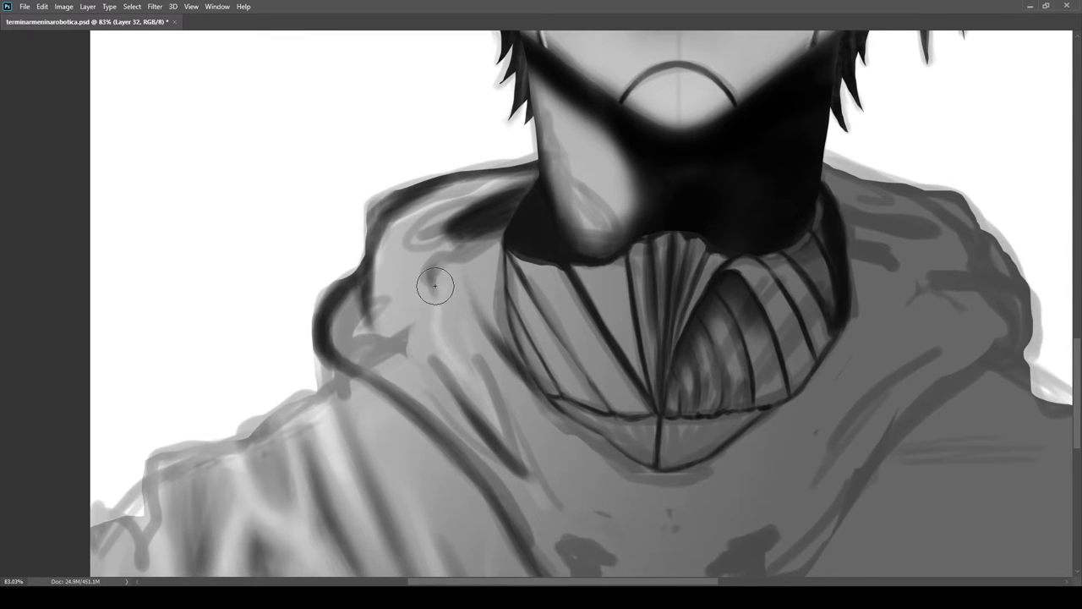
{"action": "scroll", "coordinate": [425, 212], "scroll_direction": "down", "scroll_amount": 2}
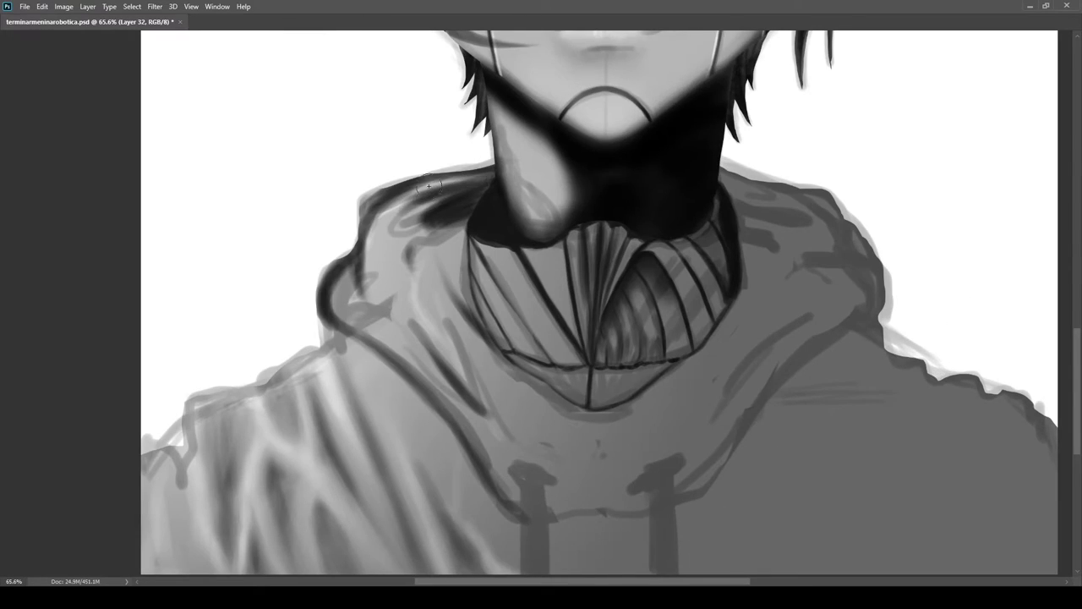
Darken the edge of the hood's opening around the ribbed neck collar with a smaller brush
{"action": "scroll", "coordinate": [422, 190], "scroll_direction": "down", "scroll_amount": 5}
{"action": "scroll", "coordinate": [431, 328], "scroll_direction": "up", "scroll_amount": 5}
{"action": "scroll", "coordinate": [452, 332], "scroll_direction": "up", "scroll_amount": 3}
{"action": "mouse_move", "coordinate": [536, 367]}
{"action": "left_mouse_down"}
{"action": "mouse_move", "coordinate": [671, 285]}
{"action": "mouse_move", "coordinate": [751, 185]}
{"action": "mouse_move", "coordinate": [719, 230]}
{"action": "left_mouse_up"}
{"action": "left_click_drag", "start_coordinate": [326, 142], "coordinate": [374, 225]}
{"action": "mouse_move", "coordinate": [382, 279]}
{"action": "left_mouse_down"}
{"action": "mouse_move", "coordinate": [369, 188]}
{"action": "mouse_move", "coordinate": [378, 268]}
{"action": "mouse_move", "coordinate": [404, 328]}
{"action": "left_mouse_up"}
{"action": "key", "text": "["}
{"action": "key", "text": "["}
{"action": "key", "text": "["}
{"action": "key", "text": "["}
{"action": "key", "text": "["}
{"action": "left_click_drag", "start_coordinate": [403, 88], "coordinate": [380, 148]}
{"action": "left_click_drag", "start_coordinate": [412, 340], "coordinate": [507, 417]}
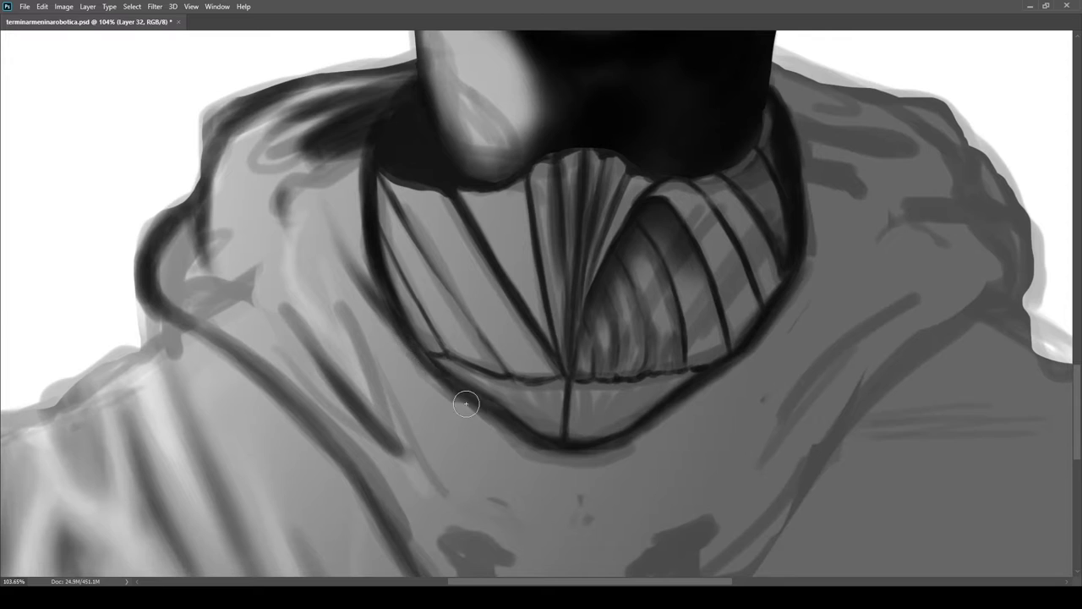
Paint deep shadows on the left shoulder beneath the hood's lower edge, running down toward the chest
{"action": "left_click_drag", "start_coordinate": [650, 430], "coordinate": [529, 427]}
{"action": "left_click_drag", "start_coordinate": [584, 377], "coordinate": [653, 313]}
{"action": "left_click_drag", "start_coordinate": [676, 258], "coordinate": [642, 353]}
{"action": "left_click_drag", "start_coordinate": [621, 209], "coordinate": [650, 304]}
{"action": "left_click_drag", "start_coordinate": [659, 348], "coordinate": [541, 346]}
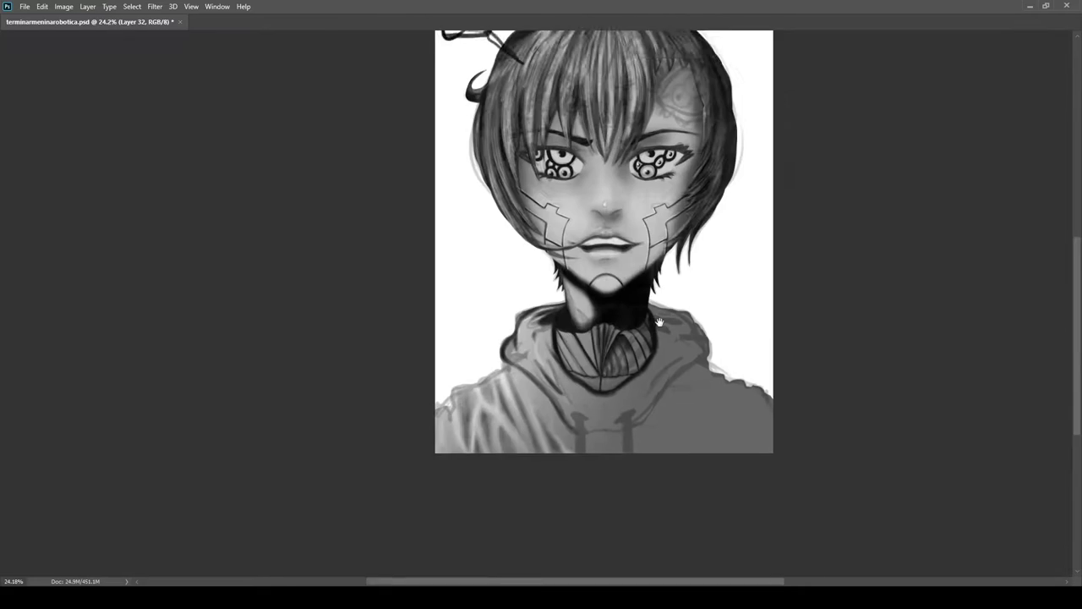
{"action": "left_click_drag", "start_coordinate": [725, 324], "coordinate": [628, 300]}
{"action": "scroll", "coordinate": [443, 378], "scroll_direction": "up", "scroll_amount": 3}
{"action": "mouse_move", "coordinate": [528, 461]}
{"action": "left_mouse_down"}
{"action": "mouse_move", "coordinate": [486, 377]}
{"action": "mouse_move", "coordinate": [440, 352]}
{"action": "mouse_move", "coordinate": [457, 335]}
{"action": "mouse_move", "coordinate": [444, 291]}
{"action": "mouse_move", "coordinate": [397, 270]}
{"action": "mouse_move", "coordinate": [450, 304]}
{"action": "mouse_move", "coordinate": [360, 214]}
{"action": "mouse_move", "coordinate": [477, 376]}
{"action": "left_mouse_up"}
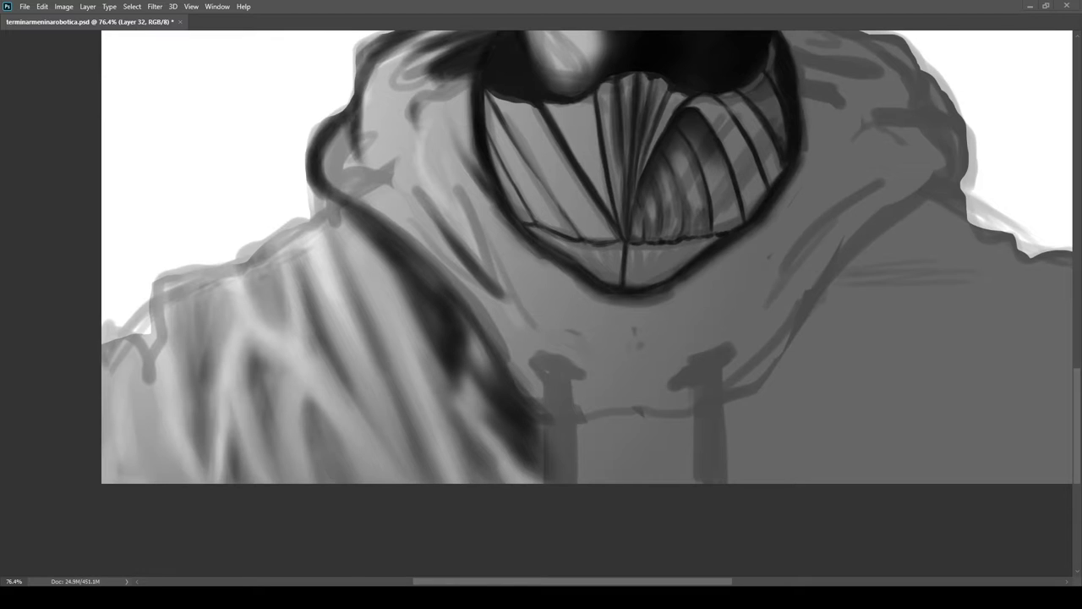
{"action": "scroll", "coordinate": [630, 332], "scroll_direction": "down", "scroll_amount": 4}
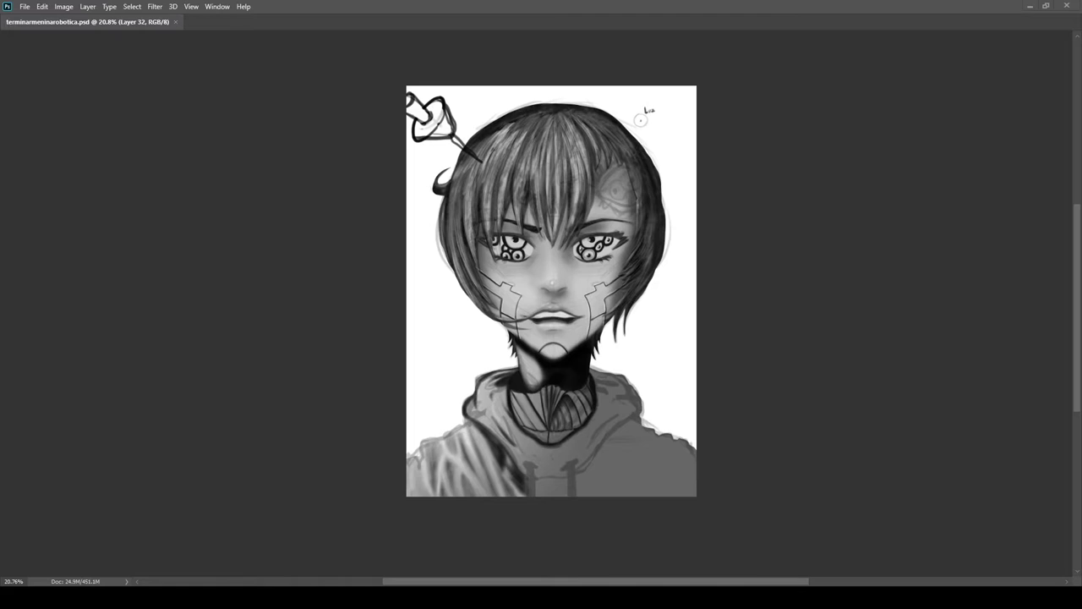
Add short dark folds to the left sleeve along the bottom edge of the artwork
{"action": "scroll", "coordinate": [454, 442], "scroll_direction": "up", "scroll_amount": 3}
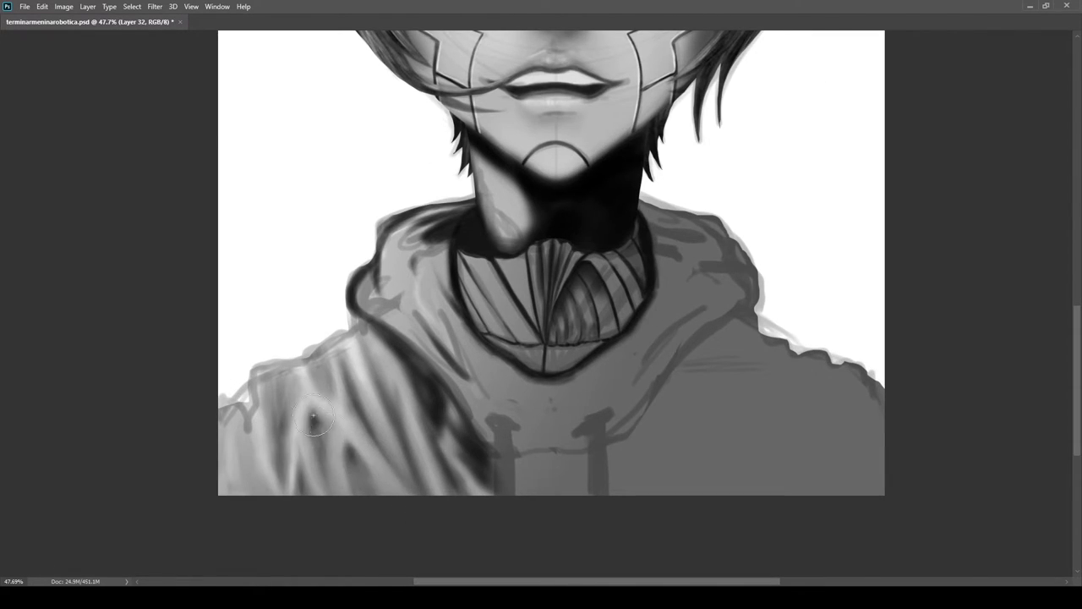
{"action": "left_click_drag", "start_coordinate": [251, 478], "coordinate": [347, 481]}
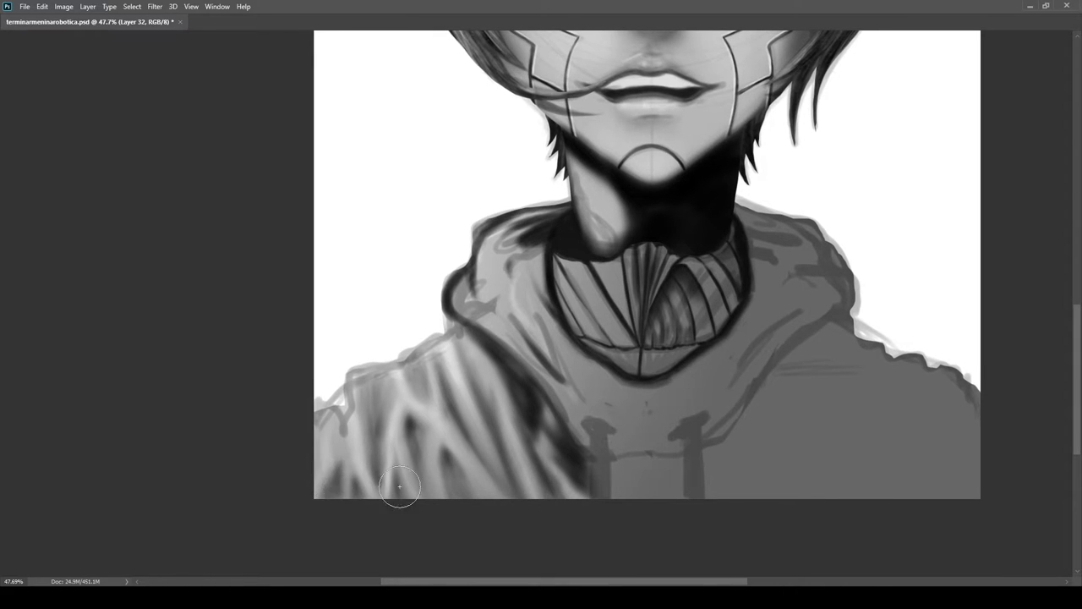
{"action": "scroll", "coordinate": [403, 497], "scroll_direction": "down", "scroll_amount": 3}
{"action": "scroll", "coordinate": [422, 415], "scroll_direction": "up", "scroll_amount": 4}
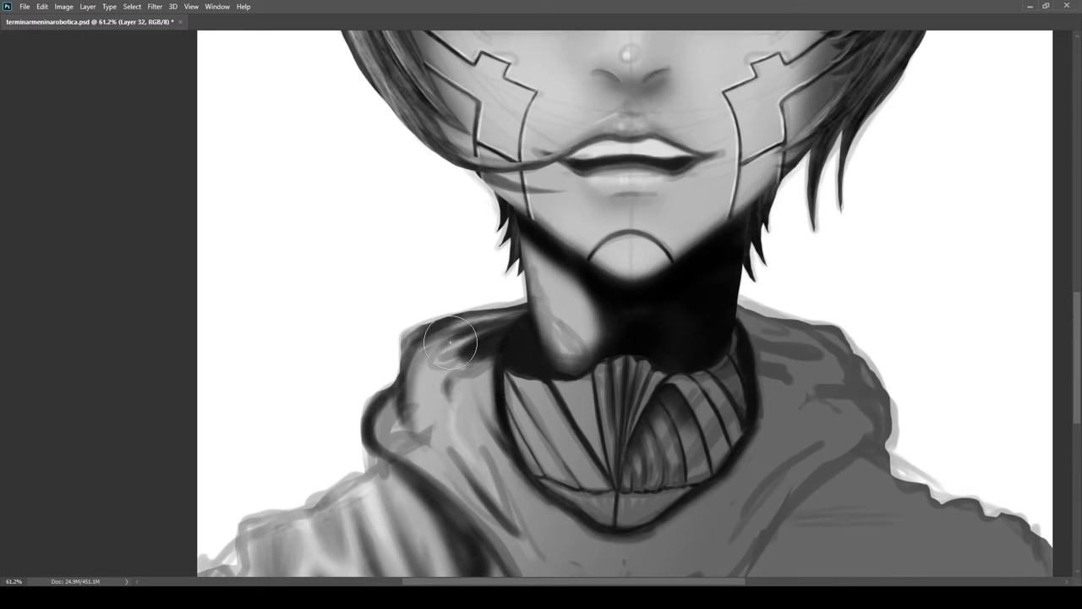
{"action": "scroll", "coordinate": [418, 350], "scroll_direction": "down", "scroll_amount": 3}
{"action": "scroll", "coordinate": [465, 406], "scroll_direction": "up", "scroll_amount": 4}
Hide the rough hoodie sketch and lighten the left shoulder's outer contour on Layer 31
{"action": "left_click", "coordinate": [783, 186], "text": "ctrl"}
{"action": "scroll", "coordinate": [727, 347], "scroll_direction": "down", "scroll_amount": 3}
{"action": "scroll", "coordinate": [722, 353], "scroll_direction": "up", "scroll_amount": 3}
{"action": "left_click_drag", "start_coordinate": [631, 384], "coordinate": [522, 355]}
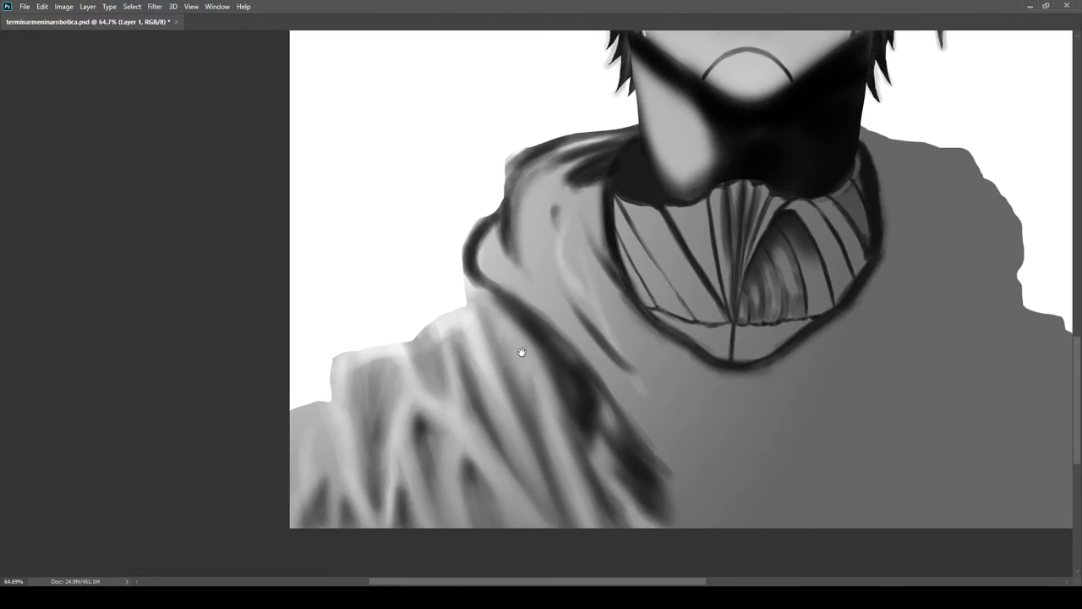
{"action": "scroll", "coordinate": [521, 355], "scroll_direction": "up", "scroll_amount": 3}
{"action": "scroll", "coordinate": [671, 290], "scroll_direction": "down", "scroll_amount": 4}
{"action": "scroll", "coordinate": [528, 304], "scroll_direction": "up", "scroll_amount": 4}
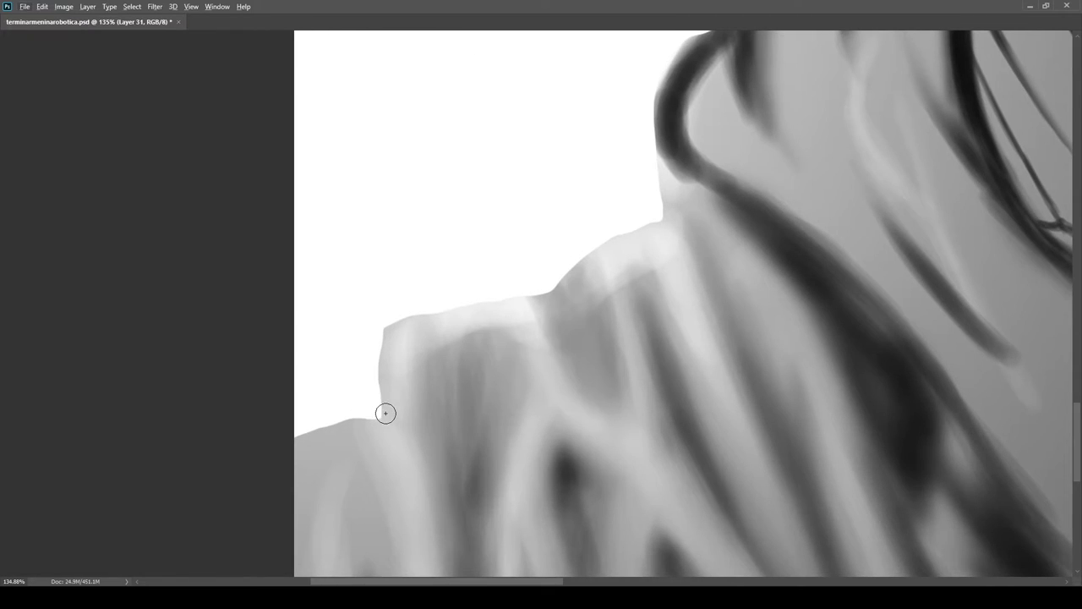
{"action": "left_click_drag", "start_coordinate": [385, 412], "coordinate": [370, 363]}
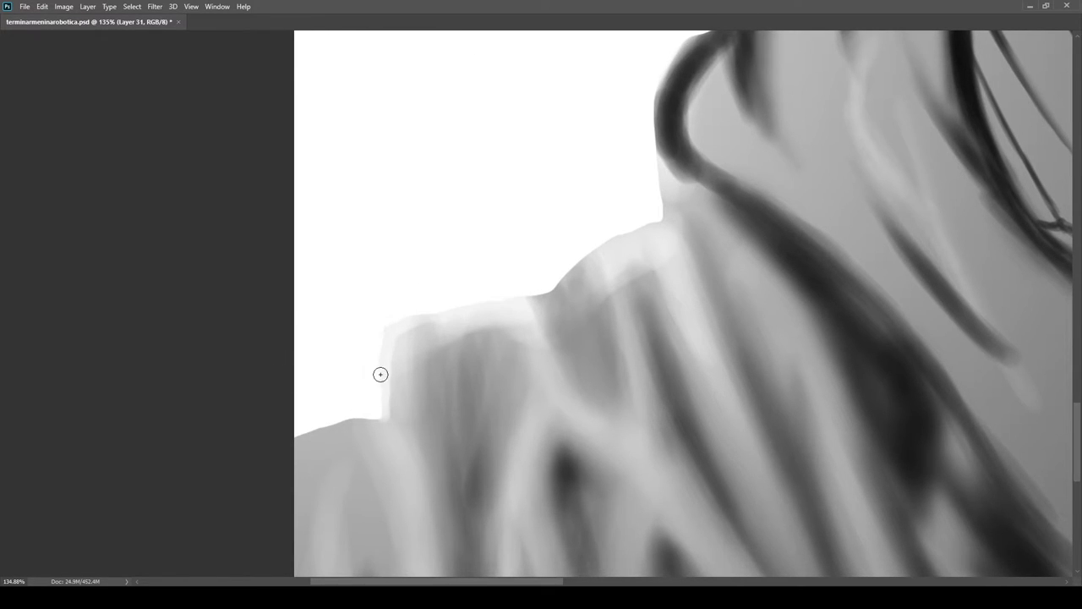
{"action": "mouse_move", "coordinate": [558, 290]}
{"action": "left_mouse_down"}
{"action": "mouse_move", "coordinate": [596, 276]}
{"action": "mouse_move", "coordinate": [531, 298]}
{"action": "mouse_move", "coordinate": [670, 221]}
{"action": "left_mouse_up"}
{"action": "mouse_move", "coordinate": [388, 435]}
{"action": "left_mouse_down"}
{"action": "mouse_move", "coordinate": [299, 443]}
{"action": "mouse_move", "coordinate": [315, 449]}
{"action": "left_mouse_up"}
Paint bright highlights along the left hood's outer contour, its lower edge and its long folds on Layer 33
{"action": "scroll", "coordinate": [431, 414], "scroll_direction": "down", "scroll_amount": 4}
{"action": "scroll", "coordinate": [454, 401], "scroll_direction": "up", "scroll_amount": 3}
{"action": "mouse_move", "coordinate": [534, 329]}
{"action": "left_mouse_down"}
{"action": "mouse_move", "coordinate": [539, 265]}
{"action": "mouse_move", "coordinate": [631, 372]}
{"action": "mouse_move", "coordinate": [575, 338]}
{"action": "mouse_move", "coordinate": [641, 372]}
{"action": "left_mouse_up"}
{"action": "left_click_drag", "start_coordinate": [559, 292], "coordinate": [574, 237]}
{"action": "mouse_move", "coordinate": [591, 286]}
{"action": "left_mouse_down"}
{"action": "mouse_move", "coordinate": [592, 194]}
{"action": "mouse_move", "coordinate": [597, 286]}
{"action": "mouse_move", "coordinate": [622, 218]}
{"action": "left_mouse_up"}
{"action": "left_click_drag", "start_coordinate": [579, 349], "coordinate": [643, 366]}
{"action": "mouse_move", "coordinate": [698, 419]}
{"action": "left_mouse_down"}
{"action": "mouse_move", "coordinate": [616, 364]}
{"action": "mouse_move", "coordinate": [556, 343]}
{"action": "mouse_move", "coordinate": [606, 355]}
{"action": "left_mouse_up"}
{"action": "left_click_drag", "start_coordinate": [536, 295], "coordinate": [589, 364]}
{"action": "left_click_drag", "start_coordinate": [518, 272], "coordinate": [517, 208]}
{"action": "scroll", "coordinate": [534, 202], "scroll_direction": "up", "scroll_amount": 3}
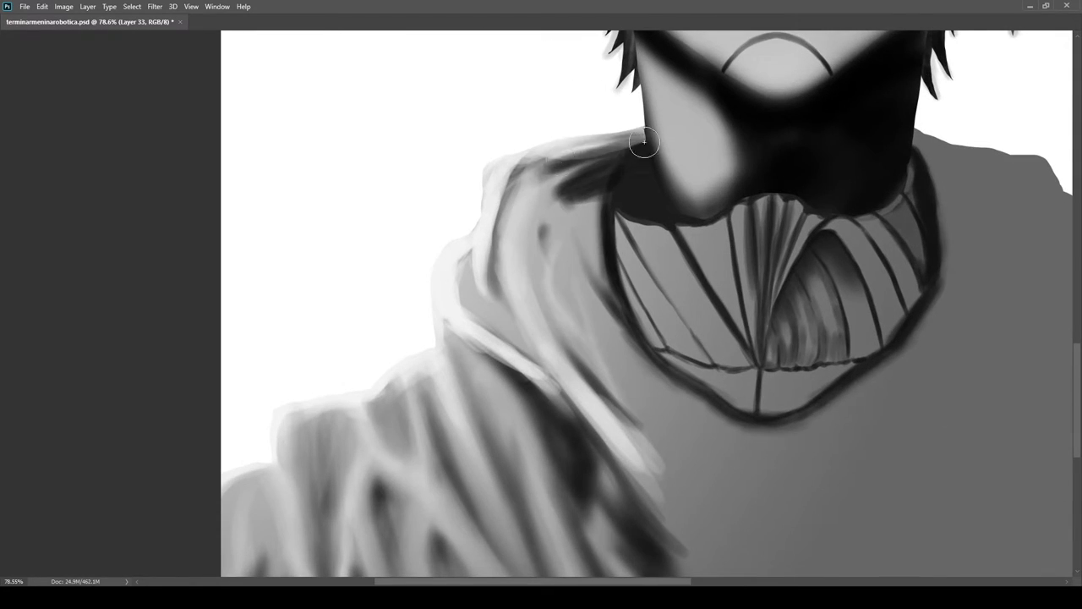
Refine the left hood's highlights and brighten the light ridges of the left shoulder's folds
{"action": "scroll", "coordinate": [625, 211], "scroll_direction": "down", "scroll_amount": 4}
{"action": "scroll", "coordinate": [562, 473], "scroll_direction": "up", "scroll_amount": 3}
{"action": "left_click_drag", "start_coordinate": [546, 477], "coordinate": [450, 399]}
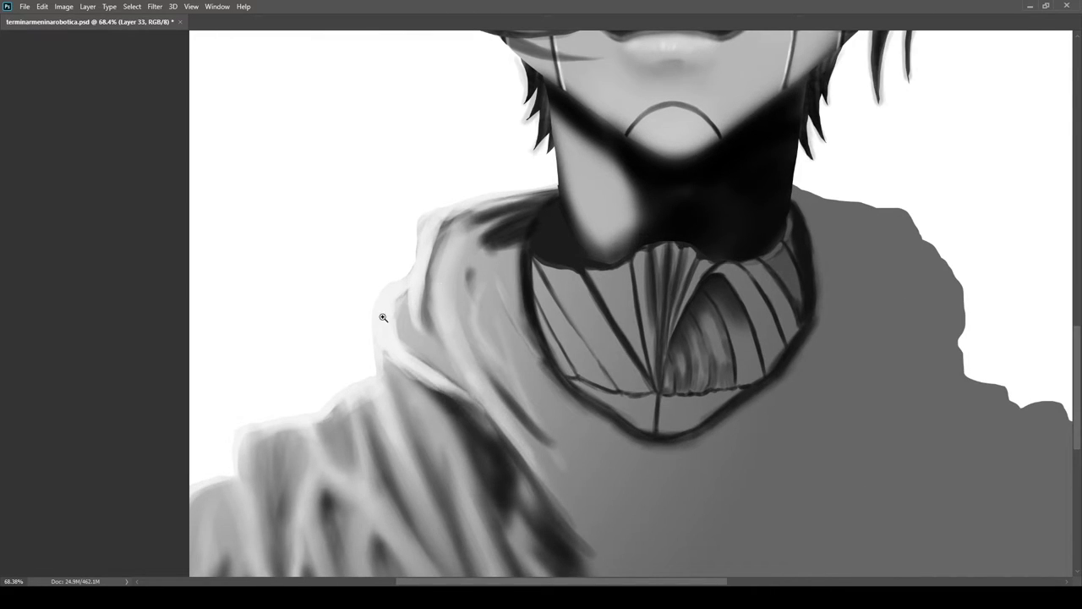
{"action": "scroll", "coordinate": [380, 324], "scroll_direction": "down", "scroll_amount": 4}
{"action": "scroll", "coordinate": [487, 411], "scroll_direction": "up", "scroll_amount": 3}
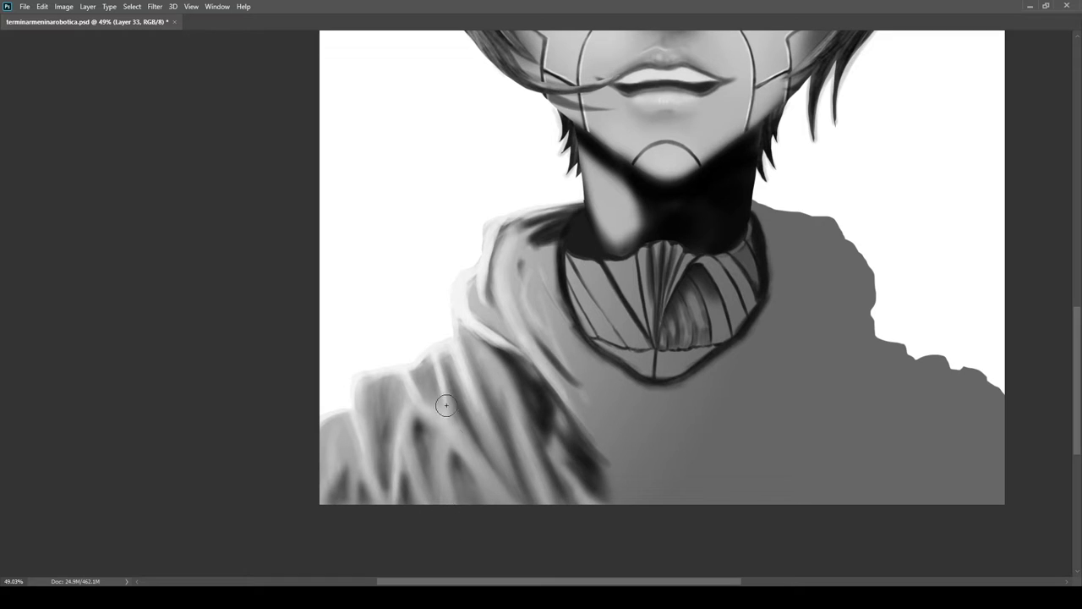
{"action": "scroll", "coordinate": [408, 373], "scroll_direction": "down", "scroll_amount": 4}
{"action": "scroll", "coordinate": [610, 351], "scroll_direction": "up", "scroll_amount": 3}
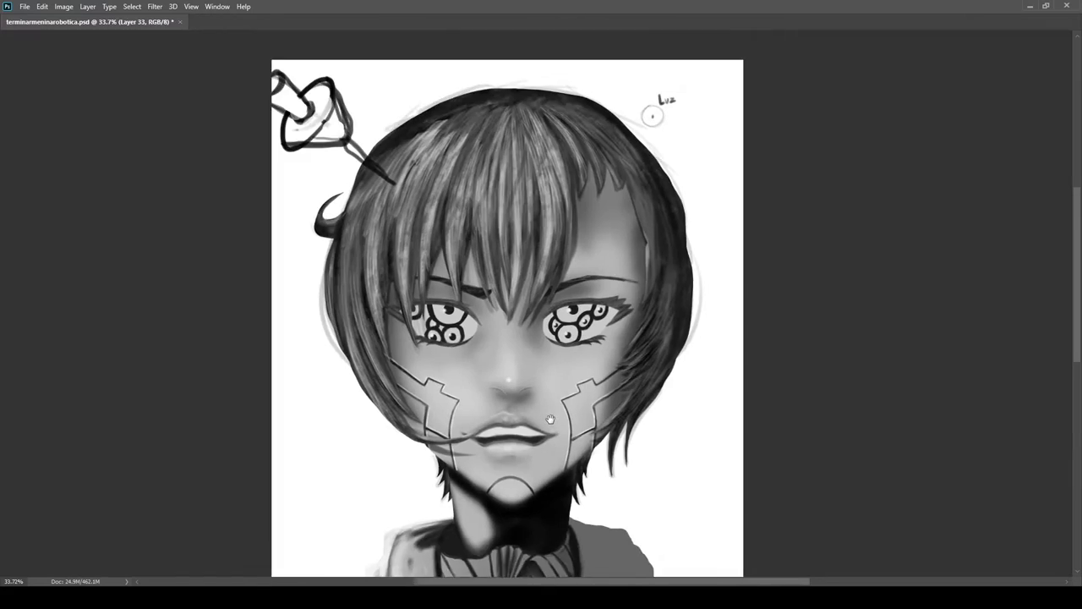
Paint light strokes along the right hood's upper contour and down its outer fold
{"action": "scroll", "coordinate": [605, 338], "scroll_direction": "down", "scroll_amount": 3}
{"action": "scroll", "coordinate": [558, 376], "scroll_direction": "up", "scroll_amount": 5}
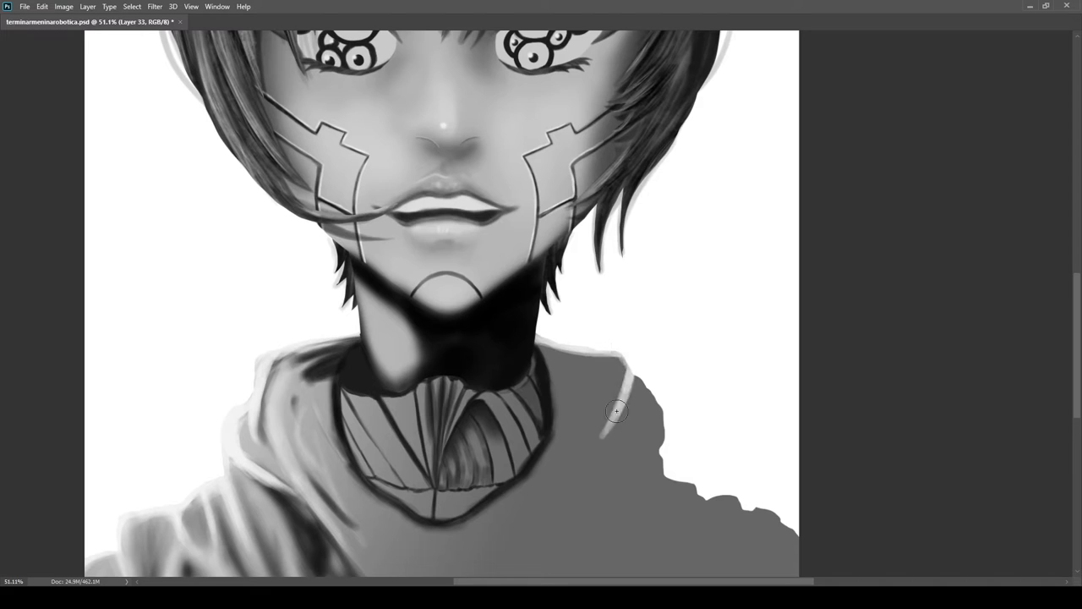
{"action": "left_click_drag", "start_coordinate": [614, 394], "coordinate": [607, 429]}
{"action": "scroll", "coordinate": [570, 323], "scroll_direction": "down", "scroll_amount": 4}
{"action": "scroll", "coordinate": [541, 342], "scroll_direction": "up", "scroll_amount": 8}
{"action": "scroll", "coordinate": [507, 398], "scroll_direction": "down", "scroll_amount": 7}
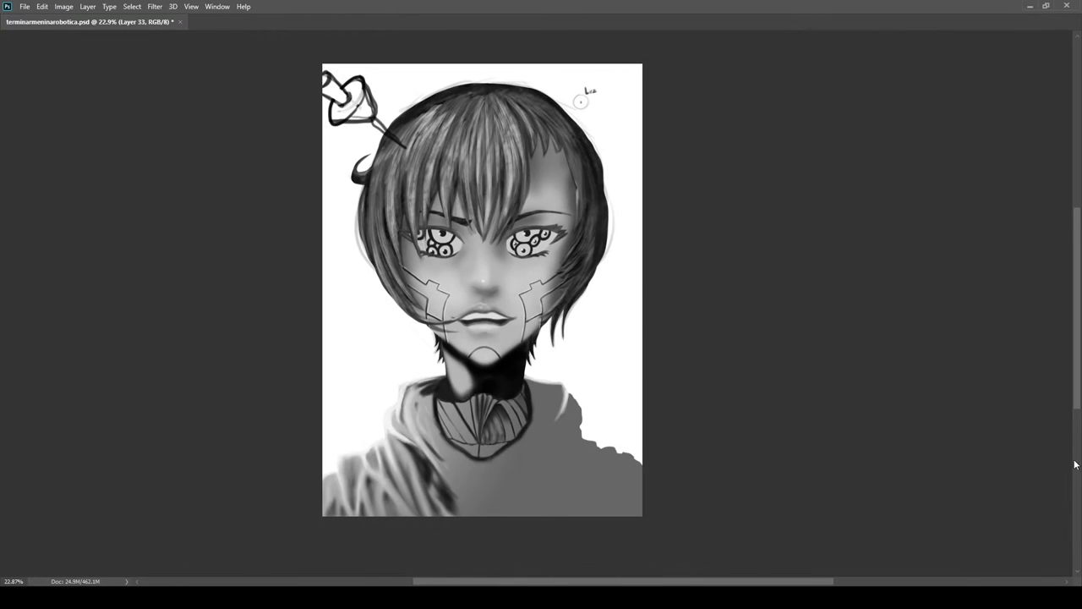
Show the rough hoodie sketch faintly as a shading guide and return to Layer 32
{"action": "left_click", "coordinate": [920, 464]}
{"action": "left_click", "coordinate": [966, 434], "text": "ctrl"}
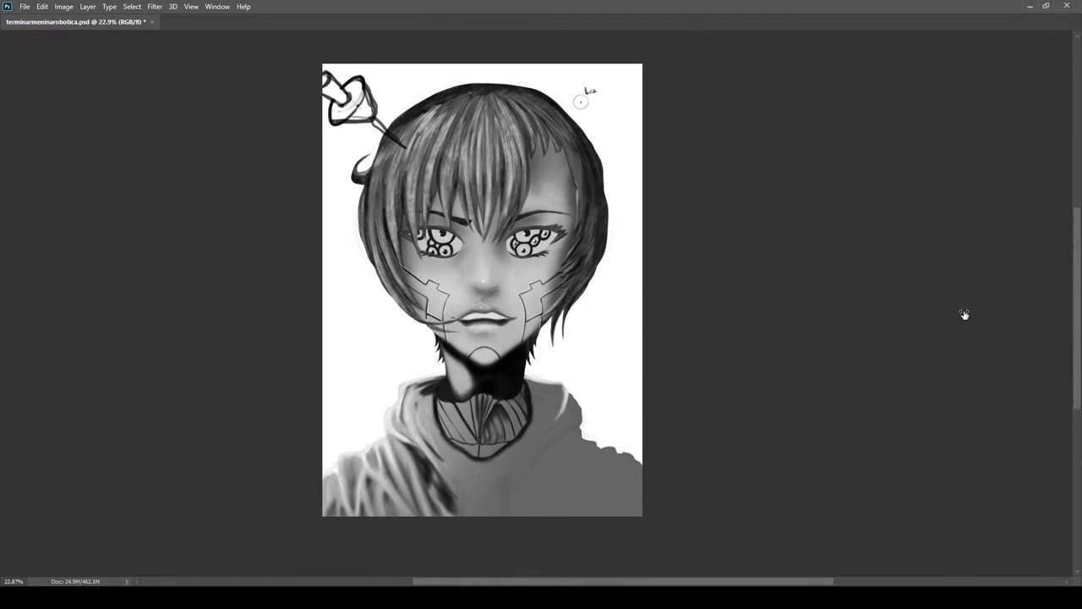
{"action": "scroll", "coordinate": [493, 467], "scroll_direction": "up", "scroll_amount": 8}
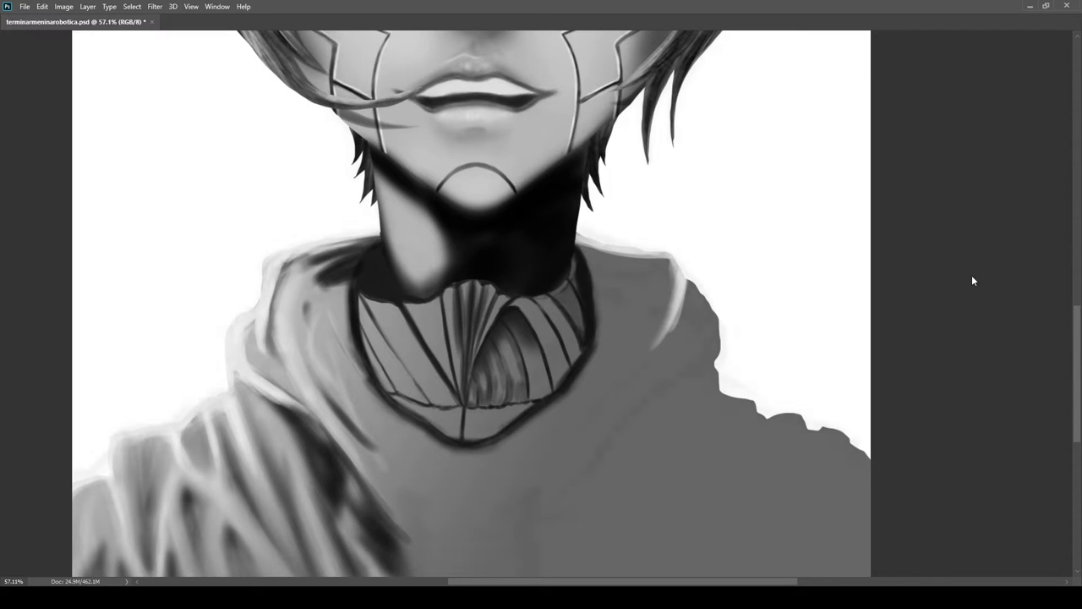
{"action": "scroll", "coordinate": [896, 549], "scroll_direction": "down", "scroll_amount": 4}
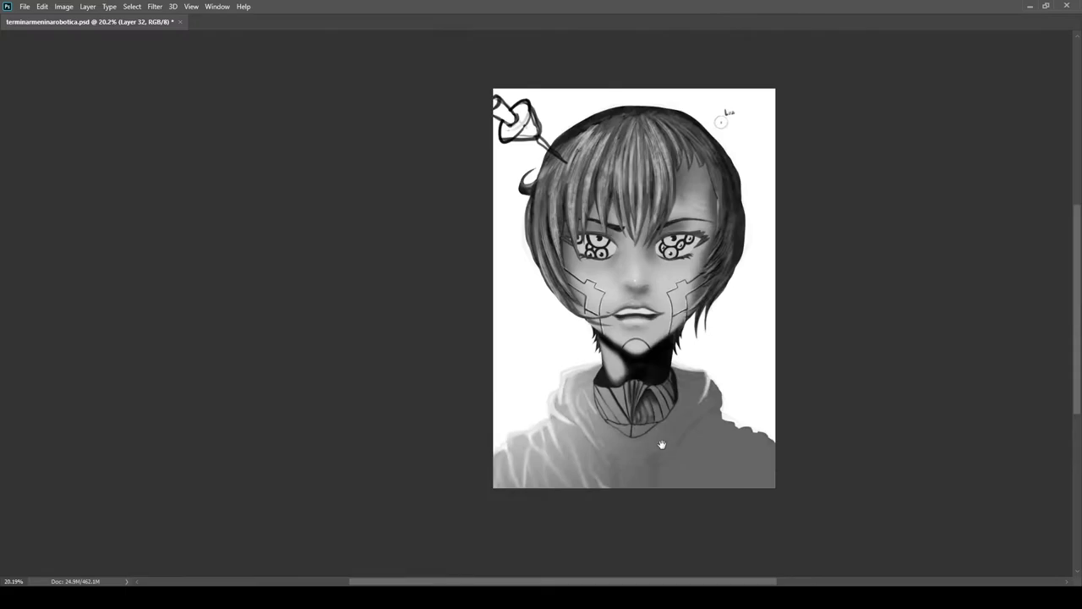
Paint a broad near-black shadow over the right shoulder and chest below the hood with a larger brush
{"action": "scroll", "coordinate": [797, 487], "scroll_direction": "up", "scroll_amount": 3}
{"action": "key", "text": "]"}
{"action": "key", "text": "]"}
{"action": "key", "text": "]"}
{"action": "key", "text": "]"}
{"action": "key", "text": "]"}
{"action": "key", "text": "]"}
{"action": "mouse_move", "coordinate": [773, 439]}
{"action": "left_mouse_down"}
{"action": "mouse_move", "coordinate": [700, 440]}
{"action": "mouse_move", "coordinate": [732, 343]}
{"action": "mouse_move", "coordinate": [538, 529]}
{"action": "mouse_move", "coordinate": [543, 554]}
{"action": "mouse_move", "coordinate": [525, 493]}
{"action": "left_mouse_up"}
{"action": "mouse_move", "coordinate": [638, 353]}
{"action": "left_mouse_down"}
{"action": "mouse_move", "coordinate": [514, 480]}
{"action": "mouse_move", "coordinate": [558, 457]}
{"action": "left_mouse_up"}
Select and delete the dark paint on the right shoulder, keeping a diagonal shadow band beneath the hood
{"action": "scroll", "coordinate": [553, 460], "scroll_direction": "down", "scroll_amount": 5}
{"action": "scroll", "coordinate": [524, 475], "scroll_direction": "up", "scroll_amount": 3}
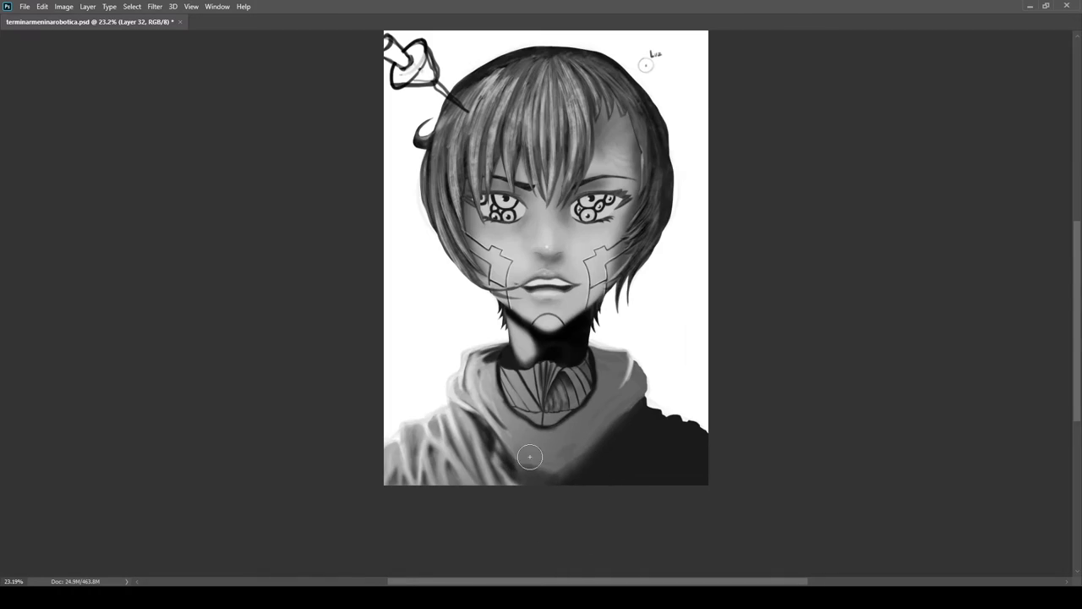
{"action": "scroll", "coordinate": [592, 461], "scroll_direction": "down", "scroll_amount": 3}
{"action": "scroll", "coordinate": [643, 457], "scroll_direction": "up", "scroll_amount": 3}
{"action": "left_click_drag", "start_coordinate": [700, 454], "coordinate": [686, 426]}
{"action": "scroll", "coordinate": [686, 426], "scroll_direction": "up", "scroll_amount": 3}
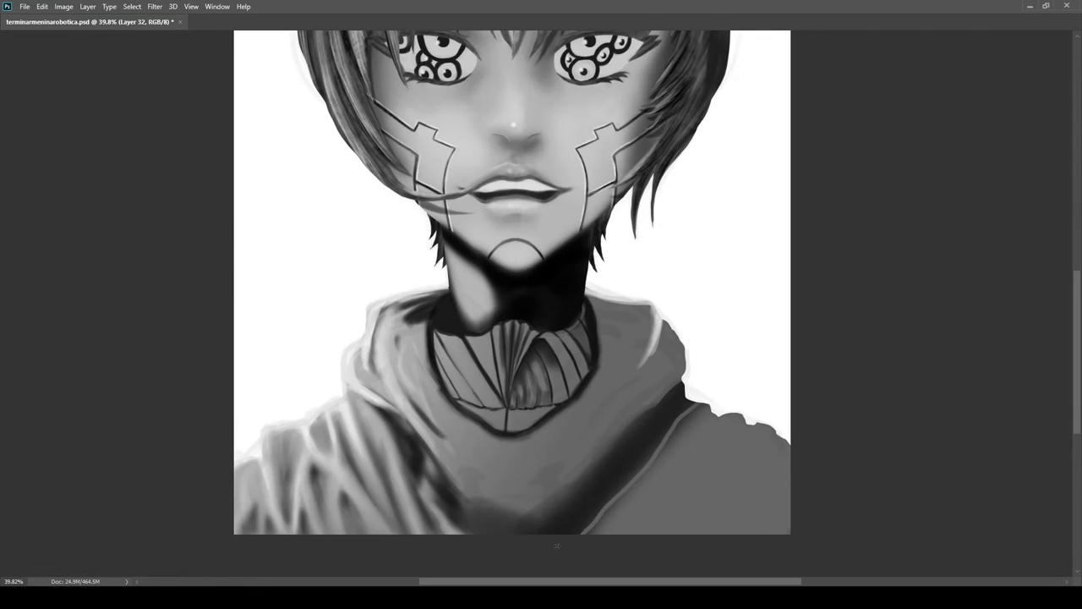
{"action": "left_click_drag", "start_coordinate": [734, 528], "coordinate": [775, 367]}
{"action": "key", "text": "Delete"}
{"action": "key", "text": "ctrl+d"}
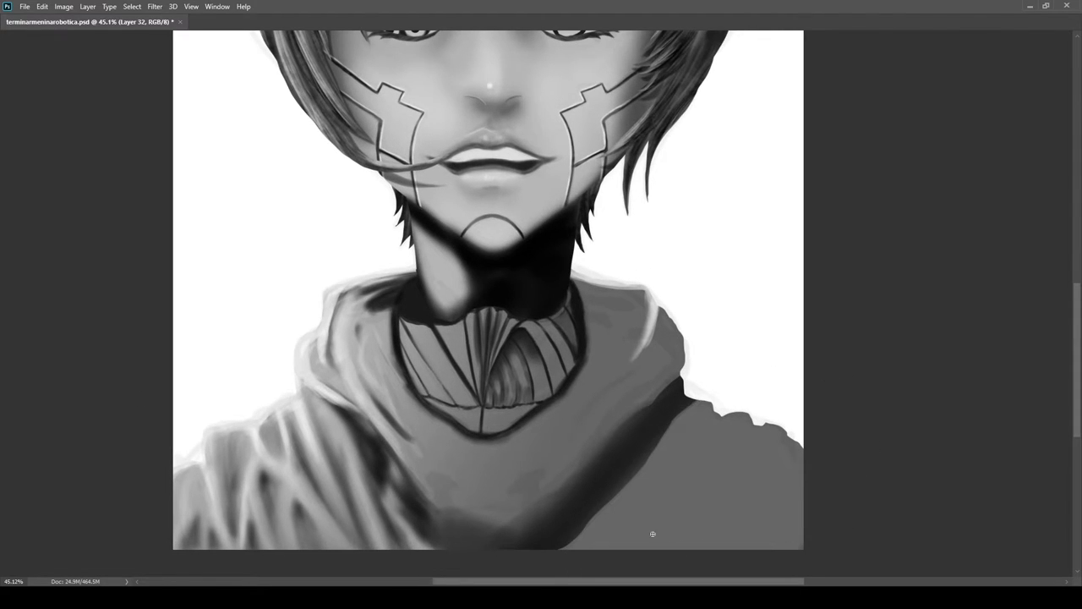
Darken and clean up the diagonal shadow band's edges from the right shoulder down to the chest
{"action": "key", "text": "b"}
{"action": "scroll", "coordinate": [683, 469], "scroll_direction": "up", "scroll_amount": 4}
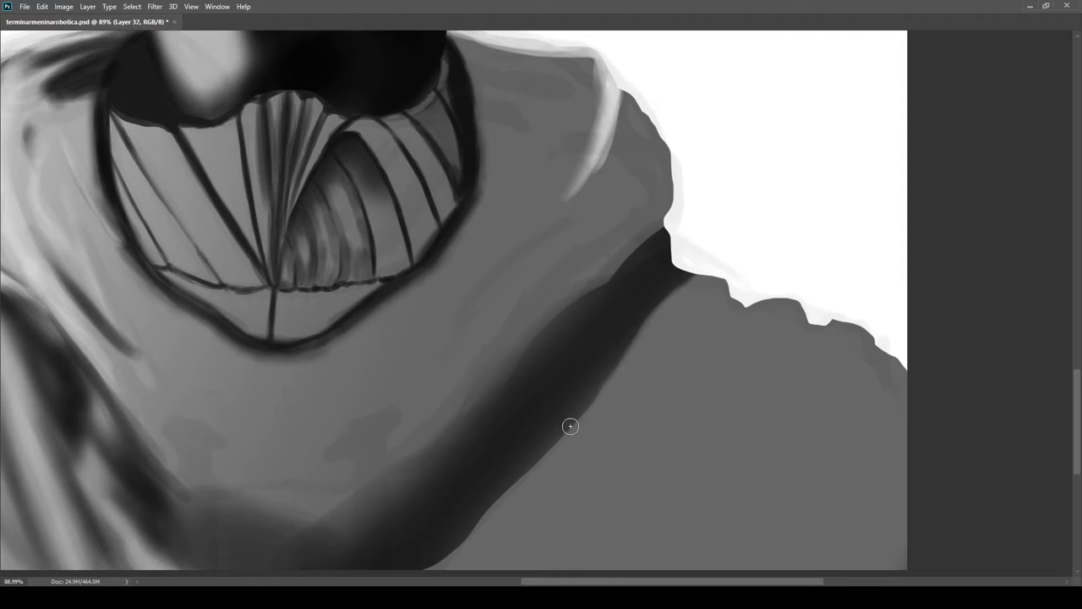
{"action": "scroll", "coordinate": [507, 448], "scroll_direction": "down", "scroll_amount": 3}
{"action": "scroll", "coordinate": [475, 464], "scroll_direction": "left", "scroll_amount": 1}
{"action": "scroll", "coordinate": [483, 446], "scroll_direction": "down", "scroll_amount": 2}
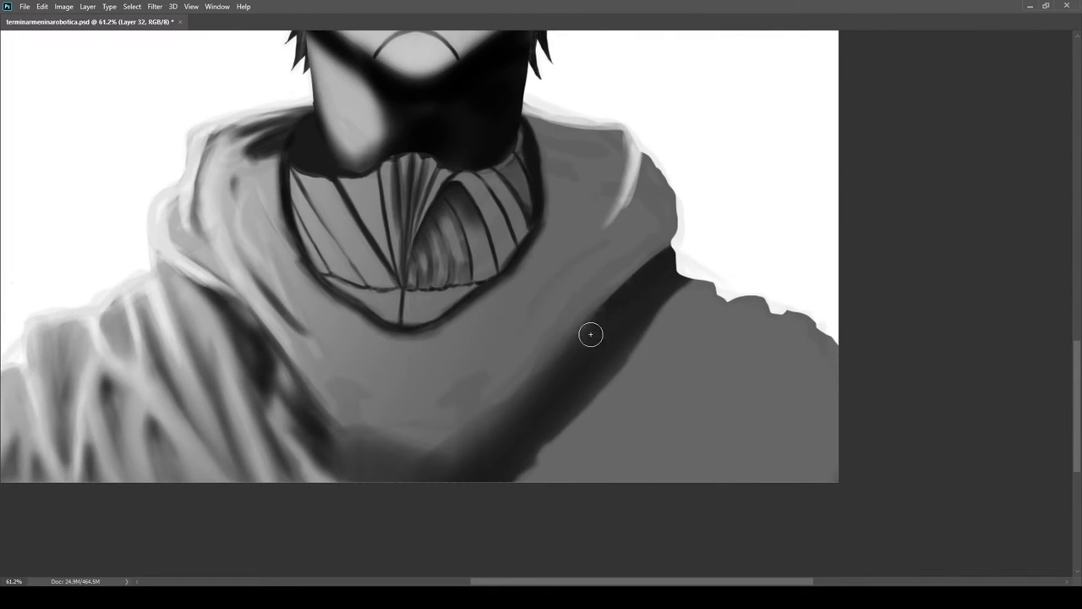
{"action": "mouse_move", "coordinate": [578, 353]}
{"action": "left_mouse_down"}
{"action": "mouse_move", "coordinate": [565, 379]}
{"action": "mouse_move", "coordinate": [553, 377]}
{"action": "mouse_move", "coordinate": [438, 484]}
{"action": "mouse_move", "coordinate": [461, 444]}
{"action": "mouse_move", "coordinate": [518, 406]}
{"action": "mouse_move", "coordinate": [442, 471]}
{"action": "mouse_move", "coordinate": [398, 481]}
{"action": "left_mouse_up"}
{"action": "scroll", "coordinate": [410, 463], "scroll_direction": "up", "scroll_amount": 3}
{"action": "mouse_move", "coordinate": [425, 415]}
{"action": "left_mouse_down"}
{"action": "mouse_move", "coordinate": [380, 412]}
{"action": "mouse_move", "coordinate": [486, 406]}
{"action": "left_mouse_up"}
{"action": "key", "text": "ctrl+z"}
Darken the chest area beneath the hood's front edge with a much larger brush
{"action": "scroll", "coordinate": [479, 387], "scroll_direction": "down", "scroll_amount": 3}
{"action": "key", "text": "bracketright"}
{"action": "key", "text": "bracketright"}
{"action": "key", "text": "bracketright"}
{"action": "key", "text": "bracketright"}
{"action": "key", "text": "bracketright"}
{"action": "key", "text": "bracketright"}
{"action": "key", "text": "bracketright"}
{"action": "key", "text": "bracketright"}
{"action": "key", "text": "bracketright"}
{"action": "key", "text": "bracketright"}
{"action": "key", "text": "bracketright"}
{"action": "key", "text": "bracketright"}
{"action": "left_click_drag", "start_coordinate": [471, 451], "coordinate": [509, 418]}
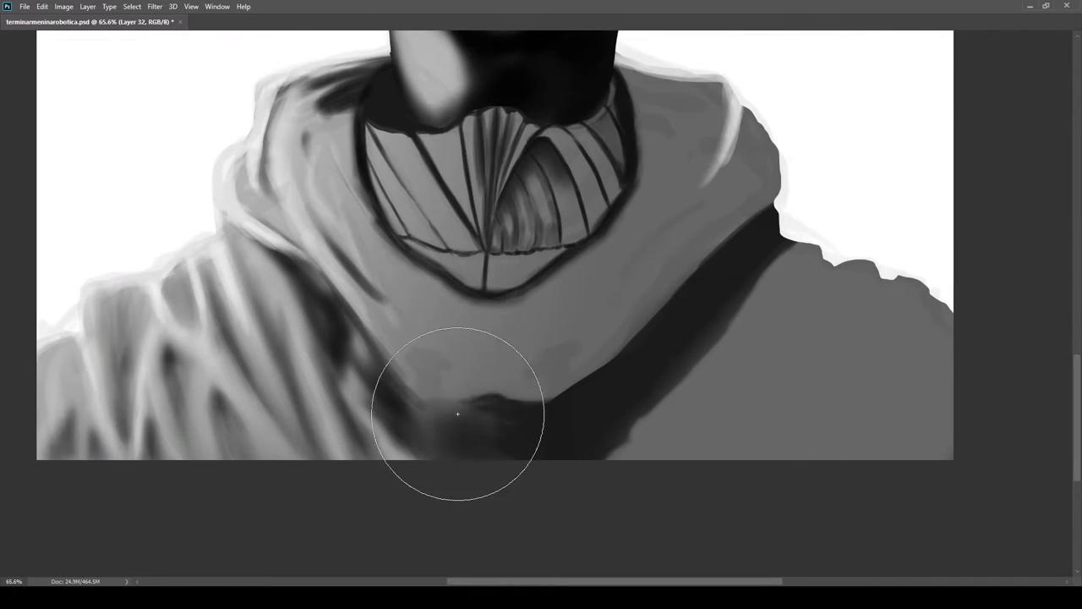
Extend the dark chest shadow toward the left shoulder with a smaller brush
{"action": "key", "text": "bracketleft"}
{"action": "key", "text": "bracketleft"}
{"action": "key", "text": "bracketleft"}
{"action": "key", "text": "bracketleft"}
{"action": "key", "text": "bracketleft"}
{"action": "scroll", "coordinate": [532, 415], "scroll_direction": "down", "scroll_amount": 2}
{"action": "key", "text": "bracketleft"}
{"action": "key", "text": "bracketleft"}
{"action": "key", "text": "bracketleft"}
{"action": "scroll", "coordinate": [562, 376], "scroll_direction": "up", "scroll_amount": 1}
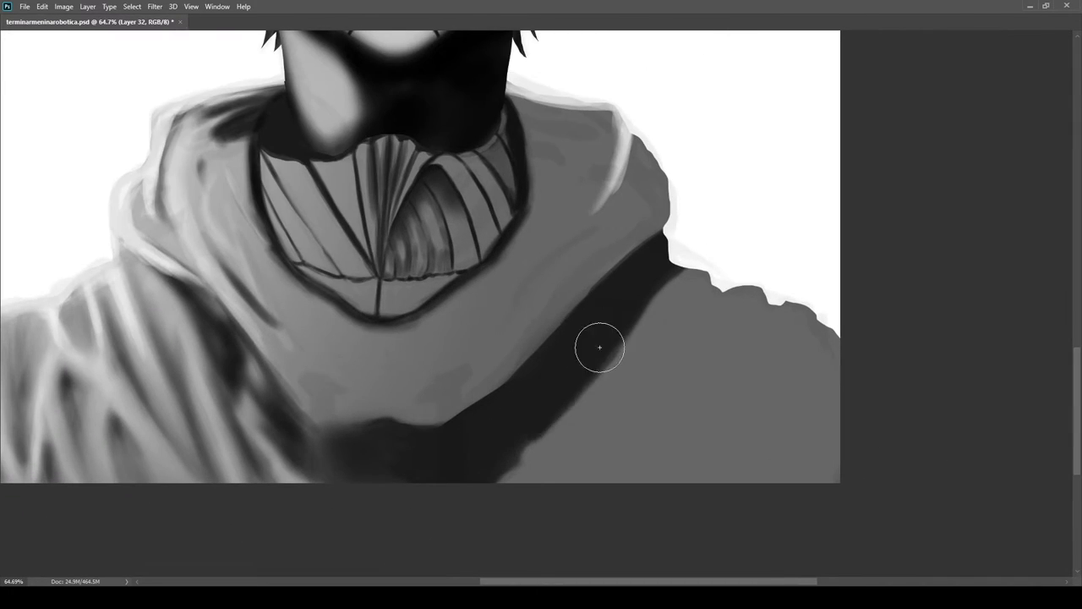
{"action": "scroll", "coordinate": [599, 324], "scroll_direction": "up", "scroll_amount": 1}
{"action": "mouse_move", "coordinate": [653, 296]}
{"action": "left_mouse_down"}
{"action": "mouse_move", "coordinate": [638, 261]}
{"action": "mouse_move", "coordinate": [603, 285]}
{"action": "left_mouse_up"}
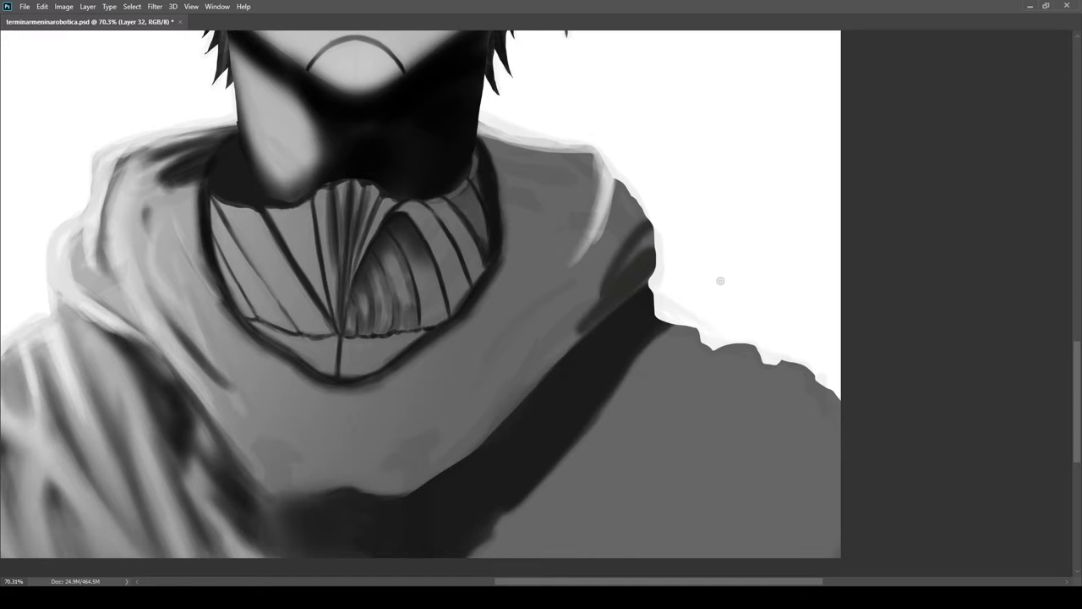
{"action": "key", "text": "ctrl+z"}
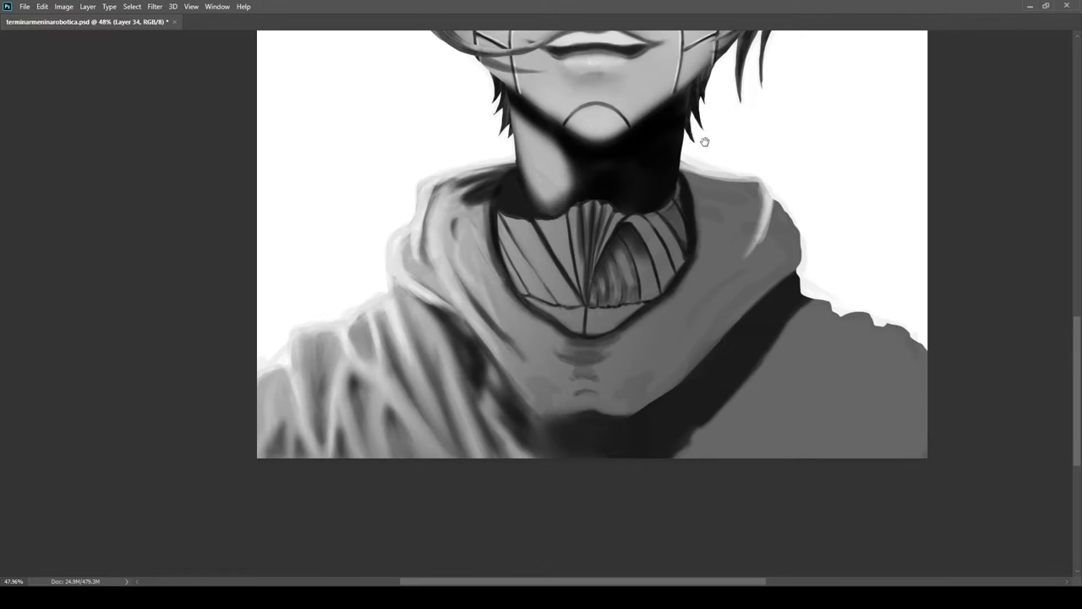
Paint soft dark fold lines on the right side of the hood and shade its outer edge on Layer 34
{"action": "scroll", "coordinate": [724, 152], "scroll_direction": "up", "scroll_amount": 4}
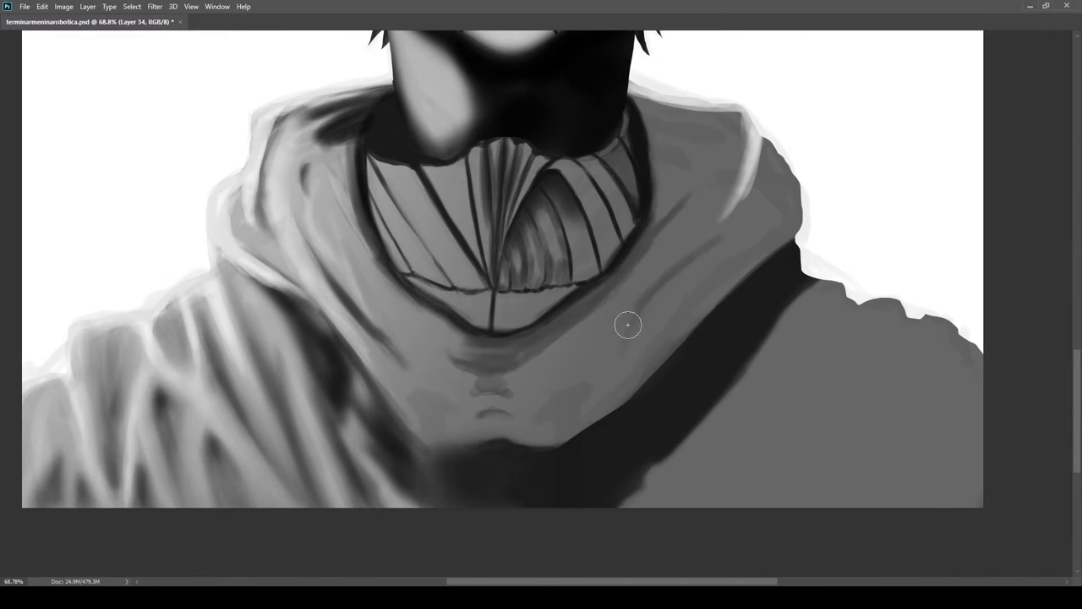
{"action": "left_click_drag", "start_coordinate": [731, 229], "coordinate": [628, 402]}
{"action": "scroll", "coordinate": [787, 240], "scroll_direction": "up", "scroll_amount": 5}
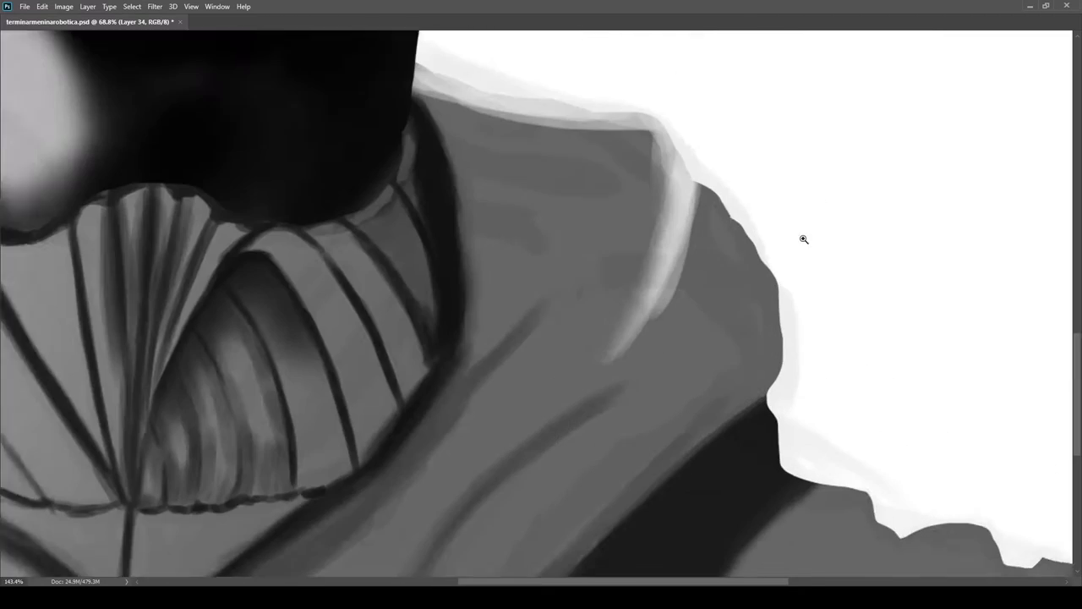
{"action": "left_click_drag", "start_coordinate": [744, 252], "coordinate": [686, 321]}
{"action": "scroll", "coordinate": [718, 319], "scroll_direction": "down", "scroll_amount": 8}
{"action": "scroll", "coordinate": [703, 325], "scroll_direction": "up", "scroll_amount": 4}
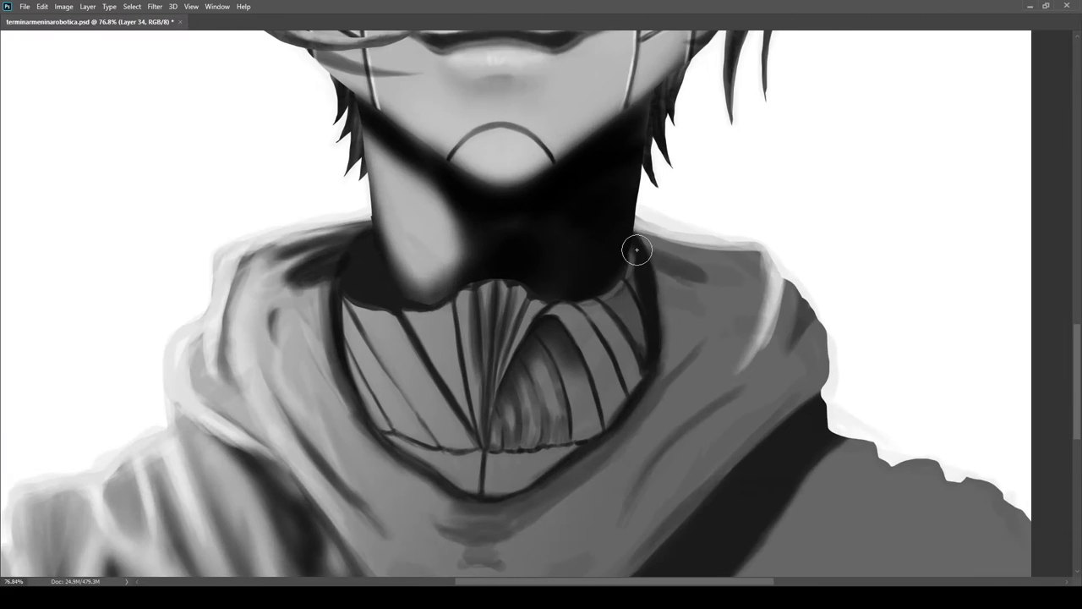
Sample the collar edge's dark tone and darken the right hood's inner fold beside the neck
{"action": "left_click", "coordinate": [653, 325], "text": "alt"}
{"action": "left_click_drag", "start_coordinate": [657, 264], "coordinate": [687, 306]}
{"action": "scroll", "coordinate": [683, 313], "scroll_direction": "down", "scroll_amount": 3}
Draw the left drawstring's dark eyelet slit and its two long outlines down the chest
{"action": "scroll", "coordinate": [508, 380], "scroll_direction": "up", "scroll_amount": 6}
{"action": "mouse_move", "coordinate": [458, 306]}
{"action": "left_mouse_down"}
{"action": "mouse_move", "coordinate": [466, 403]}
{"action": "mouse_move", "coordinate": [454, 497]}
{"action": "mouse_move", "coordinate": [436, 466]}
{"action": "mouse_move", "coordinate": [437, 506]}
{"action": "left_mouse_up"}
{"action": "left_click_drag", "start_coordinate": [439, 308], "coordinate": [437, 381]}
{"action": "scroll", "coordinate": [422, 297], "scroll_direction": "up", "scroll_amount": 2}
{"action": "mouse_move", "coordinate": [417, 275]}
{"action": "left_mouse_down"}
{"action": "mouse_move", "coordinate": [488, 316]}
{"action": "mouse_move", "coordinate": [429, 297]}
{"action": "left_mouse_up"}
{"action": "left_click_drag", "start_coordinate": [483, 377], "coordinate": [498, 314]}
Shade the inside of the left drawstring with a larger brush and refine its details with a smaller one
{"action": "key", "text": "bracketright"}
{"action": "key", "text": "bracketright"}
{"action": "key", "text": "bracketright"}
{"action": "mouse_move", "coordinate": [457, 274]}
{"action": "left_mouse_down"}
{"action": "mouse_move", "coordinate": [453, 431]}
{"action": "mouse_move", "coordinate": [473, 494]}
{"action": "mouse_move", "coordinate": [461, 249]}
{"action": "mouse_move", "coordinate": [479, 439]}
{"action": "left_mouse_up"}
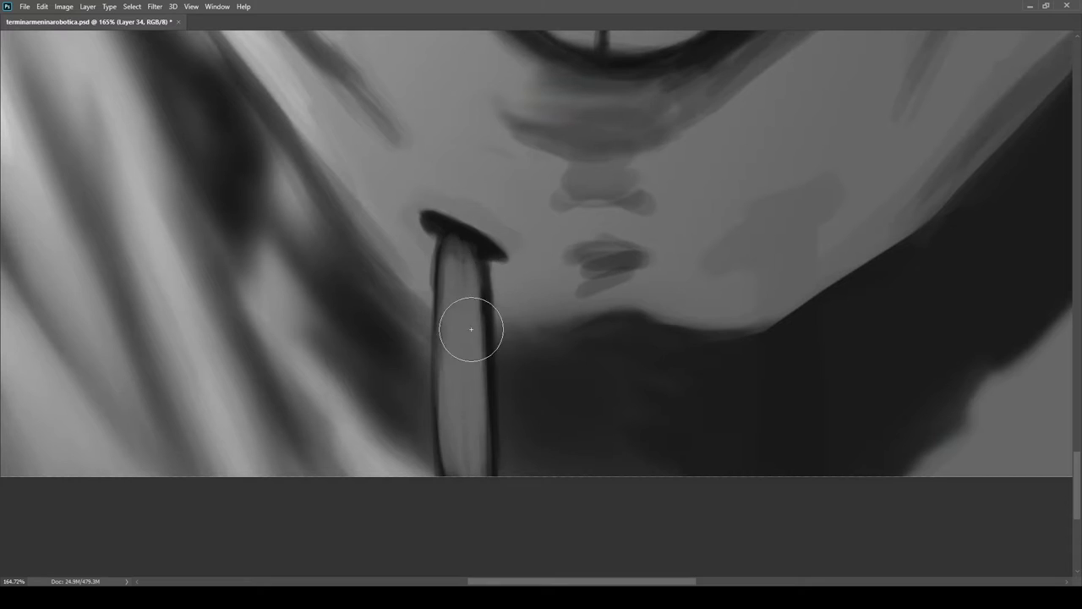
{"action": "scroll", "coordinate": [466, 436], "scroll_direction": "down", "scroll_amount": 8}
{"action": "scroll", "coordinate": [461, 403], "scroll_direction": "up", "scroll_amount": 8}
{"action": "key", "text": "bracketleft"}
{"action": "key", "text": "bracketleft"}
{"action": "key", "text": "bracketleft"}
{"action": "mouse_move", "coordinate": [384, 425]}
{"action": "left_mouse_down"}
{"action": "mouse_move", "coordinate": [321, 375]}
{"action": "mouse_move", "coordinate": [361, 409]}
{"action": "left_mouse_up"}
{"action": "scroll", "coordinate": [456, 389], "scroll_direction": "down", "scroll_amount": 5}
{"action": "scroll", "coordinate": [506, 374], "scroll_direction": "up", "scroll_amount": 5}
Lasso the finished drawstring and transform a mirrored copy onto the right side of the hood
{"action": "key", "text": "l"}
{"action": "mouse_move", "coordinate": [409, 285]}
{"action": "left_mouse_down"}
{"action": "mouse_move", "coordinate": [410, 519]}
{"action": "mouse_move", "coordinate": [408, 285]}
{"action": "left_mouse_up"}
{"action": "mouse_move", "coordinate": [360, 378]}
{"action": "left_mouse_down"}
{"action": "mouse_move", "coordinate": [602, 379]}
{"action": "mouse_move", "coordinate": [618, 364]}
{"action": "mouse_move", "coordinate": [610, 474]}
{"action": "left_mouse_up"}
{"action": "key", "text": "ctrl+t"}
{"action": "key", "text": "Return"}
{"action": "key", "text": "ctrl+d"}
Touch up the right drawstring with a smaller brush
{"action": "key", "text": "b"}
{"action": "key", "text": "bracketleft"}
{"action": "key", "text": "bracketleft"}
{"action": "key", "text": "bracketleft"}
{"action": "mouse_move", "coordinate": [604, 457]}
{"action": "left_mouse_down"}
{"action": "mouse_move", "coordinate": [595, 364]}
{"action": "mouse_move", "coordinate": [560, 431]}
{"action": "left_mouse_up"}
{"action": "scroll", "coordinate": [546, 420], "scroll_direction": "down", "scroll_amount": 10}
{"action": "scroll", "coordinate": [524, 437], "scroll_direction": "up", "scroll_amount": 10}
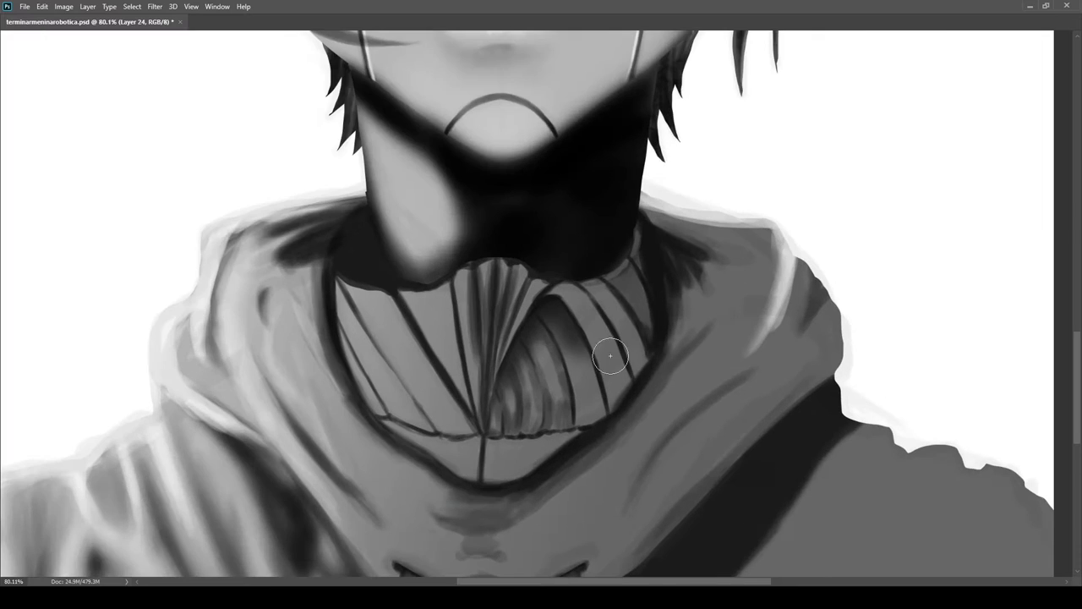
Add shading strokes over the neck collar's central and left ribs, undoing the last stroke
{"action": "scroll", "coordinate": [547, 376], "scroll_direction": "up", "scroll_amount": 6}
{"action": "left_click_drag", "start_coordinate": [549, 350], "coordinate": [554, 437]}
{"action": "left_click_drag", "start_coordinate": [440, 499], "coordinate": [432, 363]}
{"action": "mouse_move", "coordinate": [436, 388]}
{"action": "left_mouse_down"}
{"action": "mouse_move", "coordinate": [439, 449]}
{"action": "mouse_move", "coordinate": [449, 355]}
{"action": "mouse_move", "coordinate": [451, 437]}
{"action": "left_mouse_up"}
{"action": "key", "text": "ctrl+z"}
{"action": "left_click", "coordinate": [971, 398]}
{"action": "scroll", "coordinate": [484, 383], "scroll_direction": "up", "scroll_amount": 3}
Paint a sampled dark tone over the collar's left ribs and lower band on a new layer, leaving thin light edges
{"action": "key", "text": "ctrl+shift+alt+n"}
{"action": "left_click_drag", "start_coordinate": [626, 332], "coordinate": [720, 348]}
{"action": "left_click", "coordinate": [721, 348], "text": "alt"}
{"action": "mouse_move", "coordinate": [469, 380]}
{"action": "left_mouse_down"}
{"action": "mouse_move", "coordinate": [326, 375]}
{"action": "mouse_move", "coordinate": [471, 423]}
{"action": "left_mouse_up"}
{"action": "scroll", "coordinate": [507, 431], "scroll_direction": "down", "scroll_amount": 4}
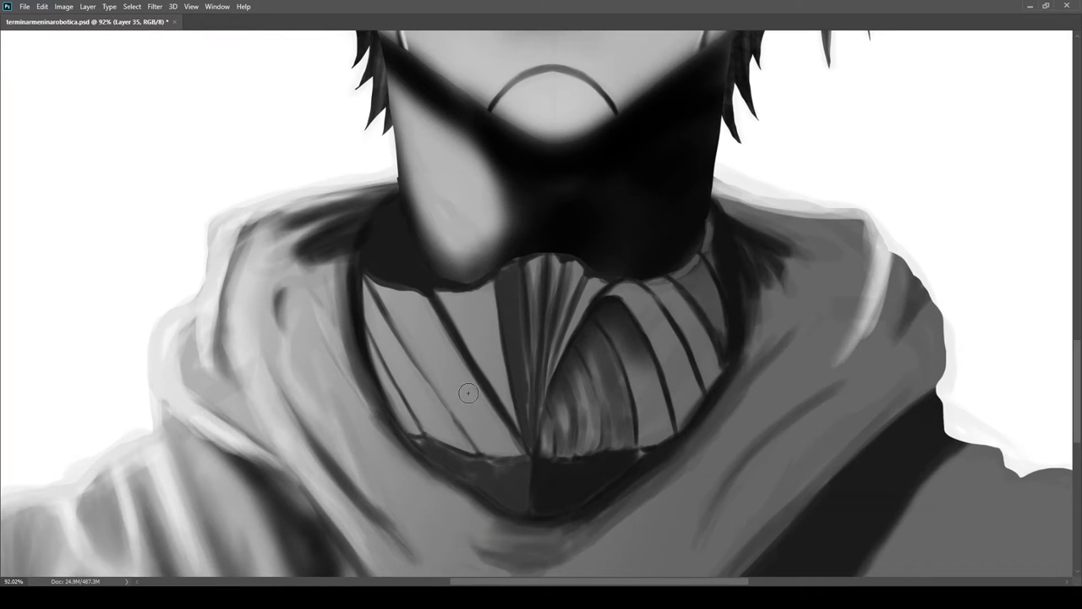
{"action": "mouse_move", "coordinate": [437, 349]}
{"action": "left_mouse_down"}
{"action": "mouse_move", "coordinate": [425, 387]}
{"action": "mouse_move", "coordinate": [400, 350]}
{"action": "mouse_move", "coordinate": [411, 431]}
{"action": "mouse_move", "coordinate": [466, 297]}
{"action": "mouse_move", "coordinate": [333, 319]}
{"action": "left_mouse_up"}
{"action": "scroll", "coordinate": [456, 309], "scroll_direction": "down", "scroll_amount": 1}
{"action": "left_click_drag", "start_coordinate": [550, 311], "coordinate": [568, 401]}
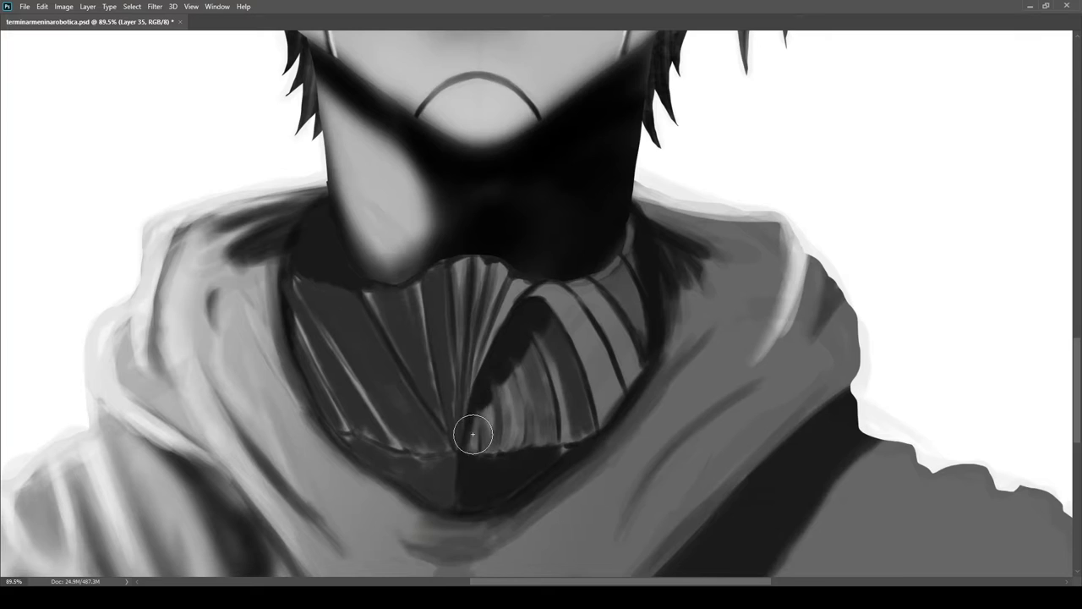
Darken the neck collar's right ribs with a much larger brush to blend them into the shadow
{"action": "scroll", "coordinate": [476, 431], "scroll_direction": "down", "scroll_amount": 3}
{"action": "key", "text": "bracketright"}
{"action": "key", "text": "bracketright"}
{"action": "key", "text": "bracketright"}
{"action": "key", "text": "bracketright"}
{"action": "key", "text": "bracketright"}
{"action": "left_click_drag", "start_coordinate": [498, 294], "coordinate": [490, 380]}
{"action": "scroll", "coordinate": [515, 338], "scroll_direction": "down", "scroll_amount": 10}
{"action": "scroll", "coordinate": [528, 338], "scroll_direction": "up", "scroll_amount": 10}
{"action": "left_click_drag", "start_coordinate": [536, 338], "coordinate": [549, 435]}
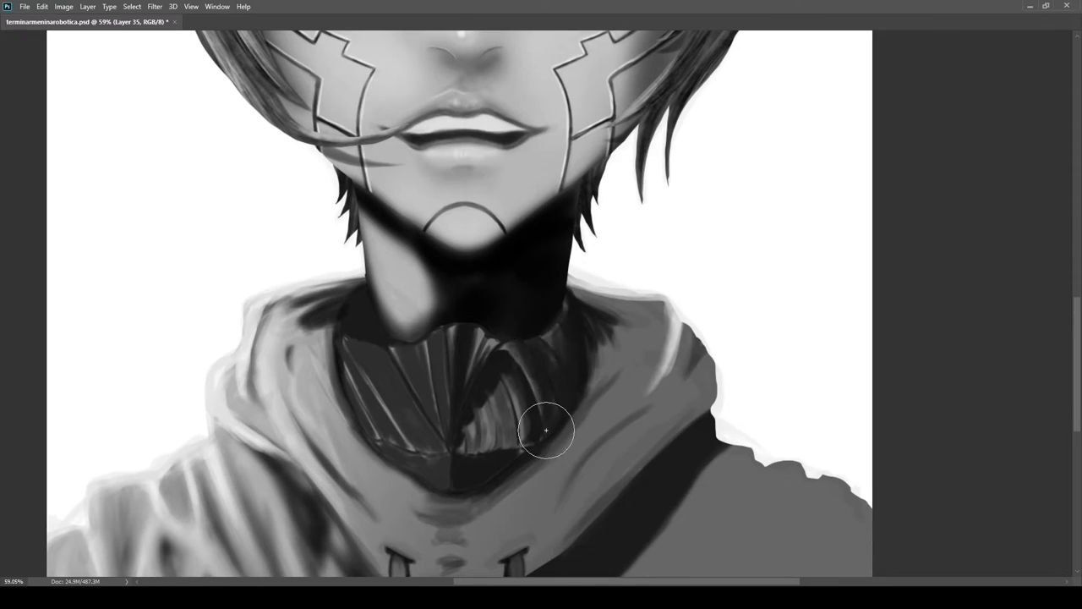
Try painting dark fold lines on the lower right part of the hood on a new layer
{"action": "scroll", "coordinate": [484, 423], "scroll_direction": "down", "scroll_amount": 2}
{"action": "key", "text": "bracketleft"}
{"action": "key", "text": "bracketleft"}
{"action": "key", "text": "bracketleft"}
{"action": "key", "text": "bracketleft"}
{"action": "key", "text": "ctrl+alt+shift+n"}
{"action": "scroll", "coordinate": [429, 404], "scroll_direction": "down", "scroll_amount": 2}
{"action": "scroll", "coordinate": [514, 406], "scroll_direction": "up", "scroll_amount": 5}
{"action": "mouse_move", "coordinate": [469, 399]}
{"action": "left_mouse_down"}
{"action": "mouse_move", "coordinate": [530, 358]}
{"action": "mouse_move", "coordinate": [583, 290]}
{"action": "left_mouse_up"}
{"action": "left_click_drag", "start_coordinate": [463, 378], "coordinate": [521, 355]}
{"action": "scroll", "coordinate": [449, 389], "scroll_direction": "down", "scroll_amount": 3}
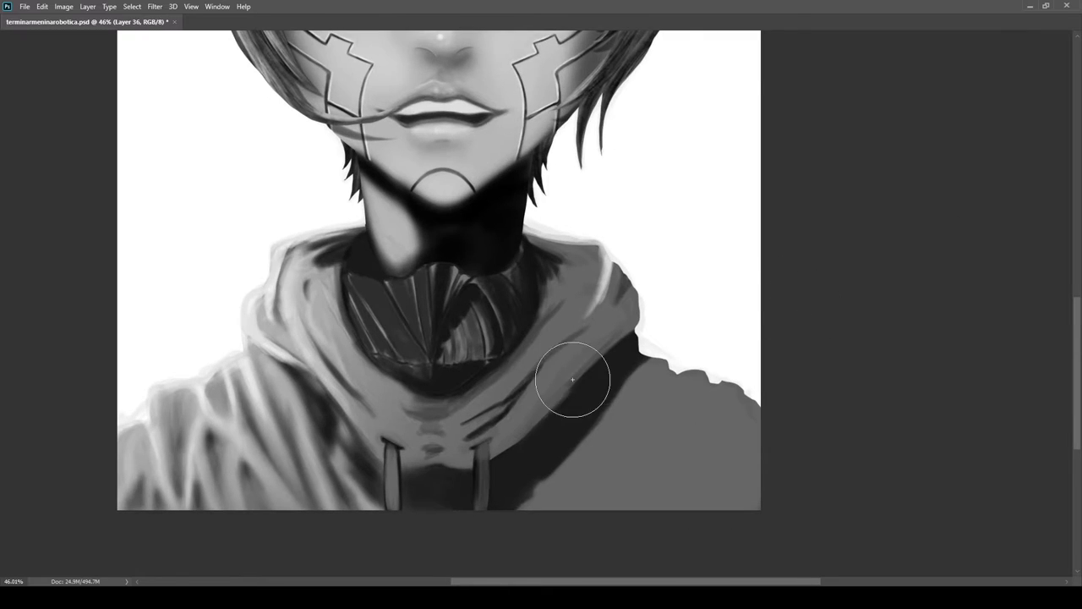
{"action": "left_click", "coordinate": [958, 508]}
{"action": "left_click", "coordinate": [910, 547]}
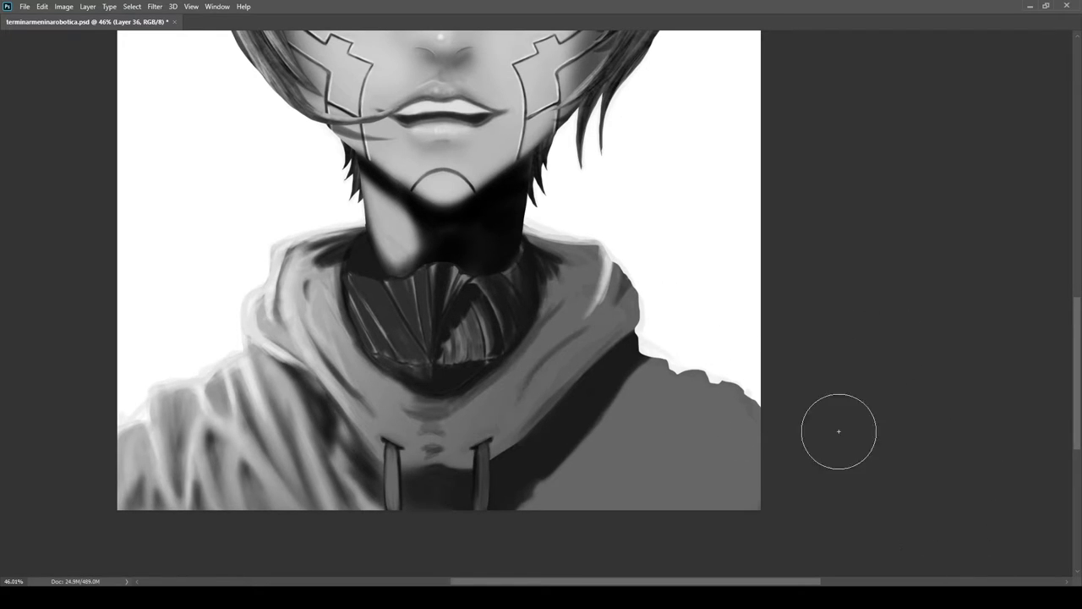
Darken the right side of the hoodie and paint fold shadows down its shoulder and sleeve with the sampled dark tone
{"action": "scroll", "coordinate": [930, 425], "scroll_direction": "down", "scroll_amount": 3}
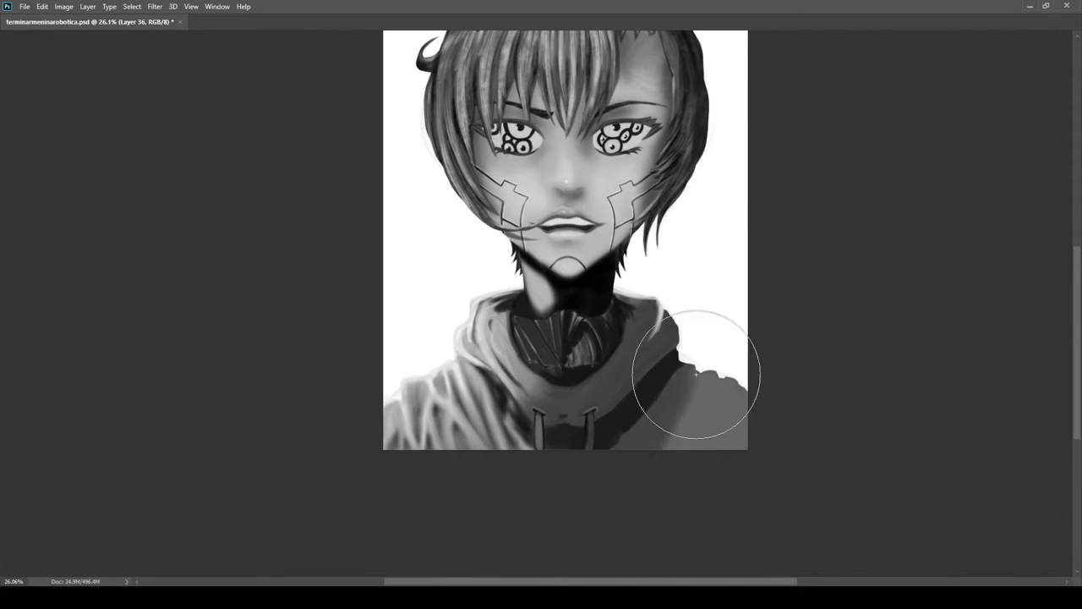
{"action": "scroll", "coordinate": [644, 411], "scroll_direction": "up", "scroll_amount": 2}
{"action": "left_click", "coordinate": [628, 467], "text": "alt"}
{"action": "left_click_drag", "start_coordinate": [642, 422], "coordinate": [641, 470]}
{"action": "left_click_drag", "start_coordinate": [713, 320], "coordinate": [674, 414]}
{"action": "left_click_drag", "start_coordinate": [749, 345], "coordinate": [757, 478]}
{"action": "mouse_move", "coordinate": [780, 364]}
{"action": "left_mouse_down"}
{"action": "mouse_move", "coordinate": [769, 472]}
{"action": "mouse_move", "coordinate": [798, 475]}
{"action": "left_mouse_up"}
{"action": "key", "text": "ctrl+z"}
{"action": "mouse_move", "coordinate": [786, 389]}
{"action": "left_mouse_down"}
{"action": "mouse_move", "coordinate": [766, 437]}
{"action": "mouse_move", "coordinate": [798, 477]}
{"action": "left_mouse_up"}
{"action": "left_click_drag", "start_coordinate": [803, 401], "coordinate": [817, 444]}
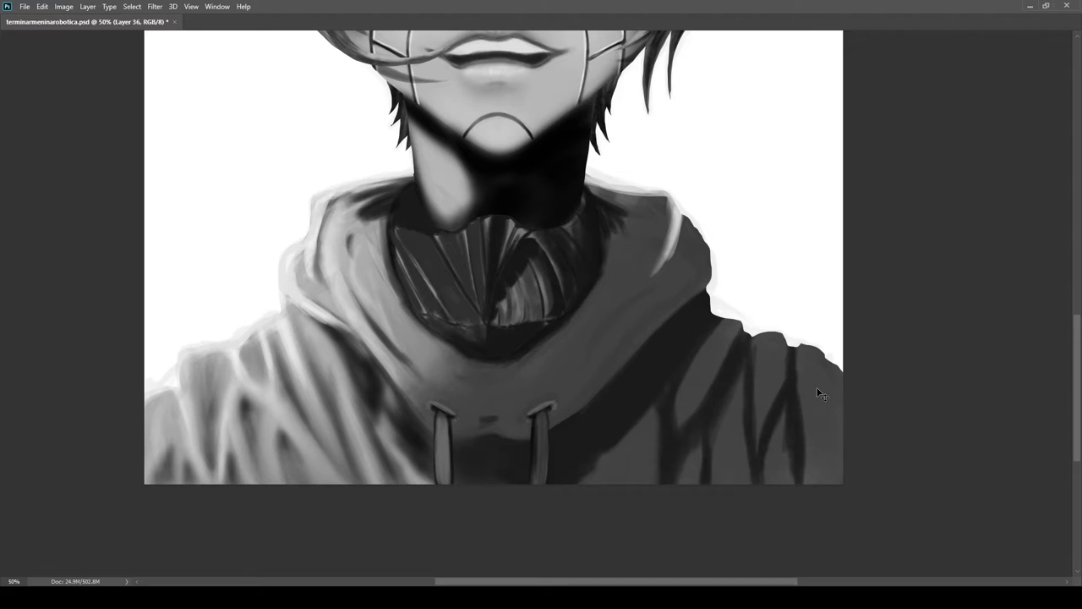
Paint soft dark shading along the lower edge of the hood's shadowed side and add tone to the outer shoulder fold
{"action": "left_click_drag", "start_coordinate": [801, 350], "coordinate": [835, 460]}
{"action": "left_click_drag", "start_coordinate": [744, 408], "coordinate": [649, 387]}
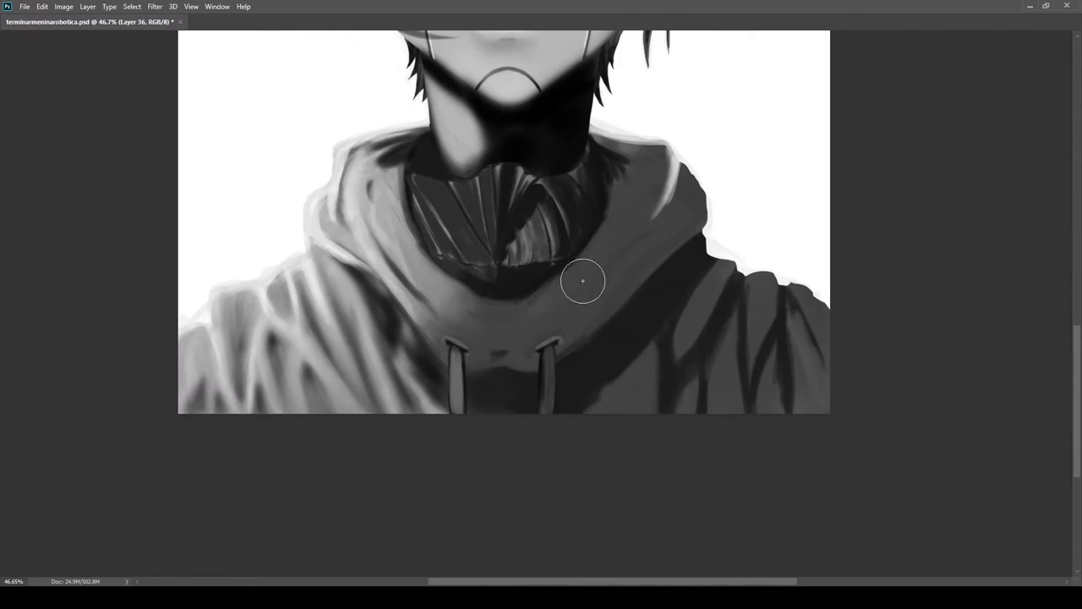
{"action": "left_click_drag", "start_coordinate": [720, 201], "coordinate": [578, 335]}
{"action": "left_click_drag", "start_coordinate": [728, 195], "coordinate": [616, 310]}
{"action": "left_click_drag", "start_coordinate": [652, 266], "coordinate": [623, 301]}
{"action": "left_click_drag", "start_coordinate": [628, 284], "coordinate": [710, 274]}
{"action": "left_click_drag", "start_coordinate": [729, 191], "coordinate": [544, 386]}
{"action": "left_click", "coordinate": [639, 298], "text": "ctrl"}
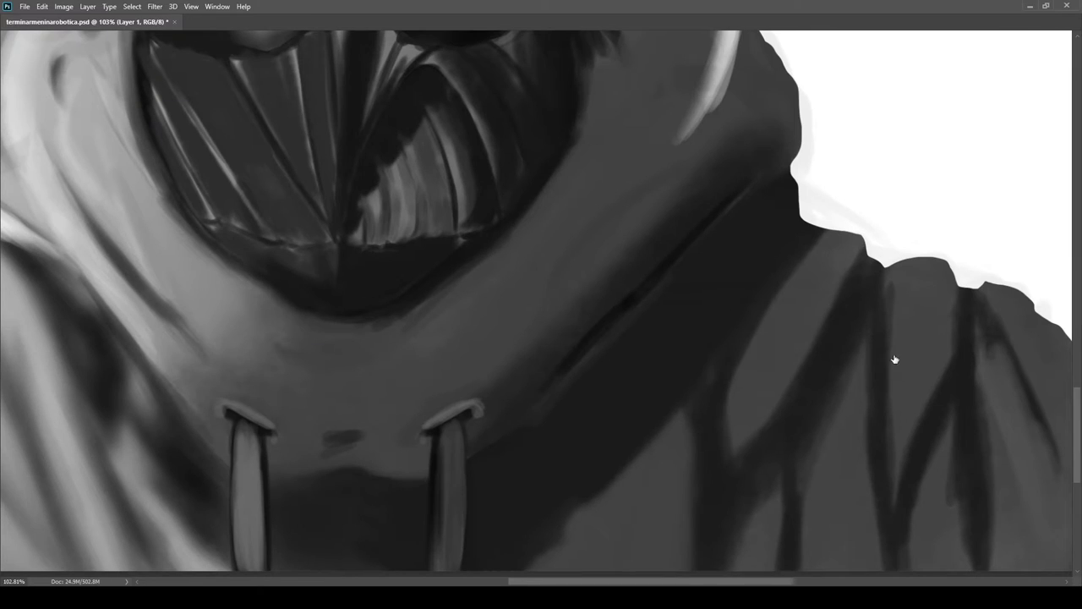
Merge the selected layer down and shade the inner shoulder folds beneath the dark side of the hood
{"action": "key", "text": "ctrl+e"}
{"action": "mouse_move", "coordinate": [639, 326]}
{"action": "left_mouse_down"}
{"action": "mouse_move", "coordinate": [647, 316]}
{"action": "mouse_move", "coordinate": [630, 326]}
{"action": "left_mouse_up"}
{"action": "left_click_drag", "start_coordinate": [715, 250], "coordinate": [568, 397]}
{"action": "left_click_drag", "start_coordinate": [714, 246], "coordinate": [656, 304]}
{"action": "mouse_move", "coordinate": [706, 244]}
{"action": "left_mouse_down"}
{"action": "mouse_move", "coordinate": [577, 386]}
{"action": "mouse_move", "coordinate": [540, 370]}
{"action": "mouse_move", "coordinate": [606, 347]}
{"action": "mouse_move", "coordinate": [683, 204]}
{"action": "left_mouse_up"}
{"action": "left_click_drag", "start_coordinate": [683, 204], "coordinate": [668, 271]}
{"action": "left_click", "coordinate": [687, 305], "text": "alt"}
{"action": "left_click_drag", "start_coordinate": [666, 221], "coordinate": [597, 345]}
Enlarge the brush and blend sampled greys into the folds between the drawstring and the dark shoulder
{"action": "left_click", "coordinate": [668, 325], "text": "alt"}
{"action": "key", "text": "]"}
{"action": "key", "text": "]"}
{"action": "key", "text": "]"}
{"action": "key", "text": "]"}
{"action": "mouse_move", "coordinate": [542, 366]}
{"action": "left_mouse_down"}
{"action": "mouse_move", "coordinate": [555, 372]}
{"action": "mouse_move", "coordinate": [512, 393]}
{"action": "left_mouse_up"}
{"action": "left_click", "coordinate": [625, 296], "text": "alt"}
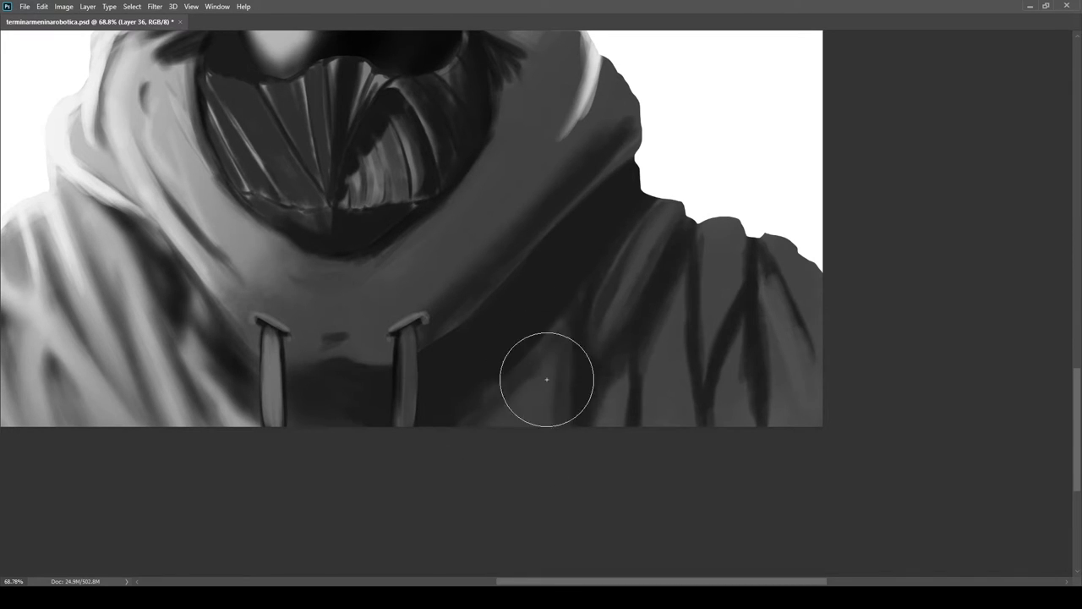
Darken and soften the outer folds of the shadowed shoulder with greys sampled from the fabric
{"action": "left_click", "coordinate": [626, 290], "text": "alt"}
{"action": "scroll", "coordinate": [657, 406], "scroll_direction": "down", "scroll_amount": 2}
{"action": "left_click", "coordinate": [628, 370], "text": "alt"}
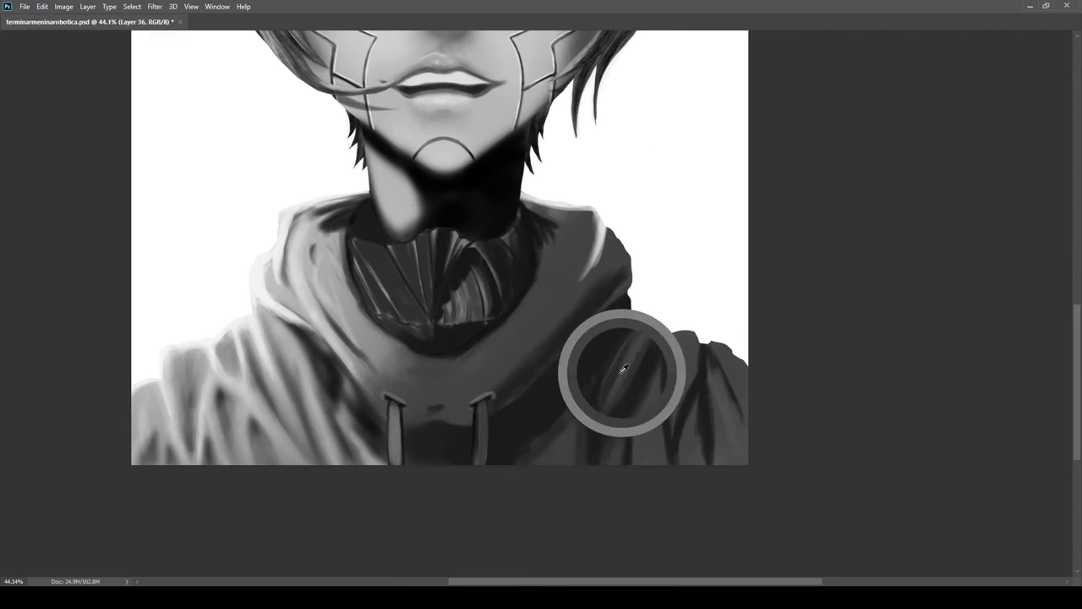
{"action": "scroll", "coordinate": [642, 463], "scroll_direction": "up", "scroll_amount": 1}
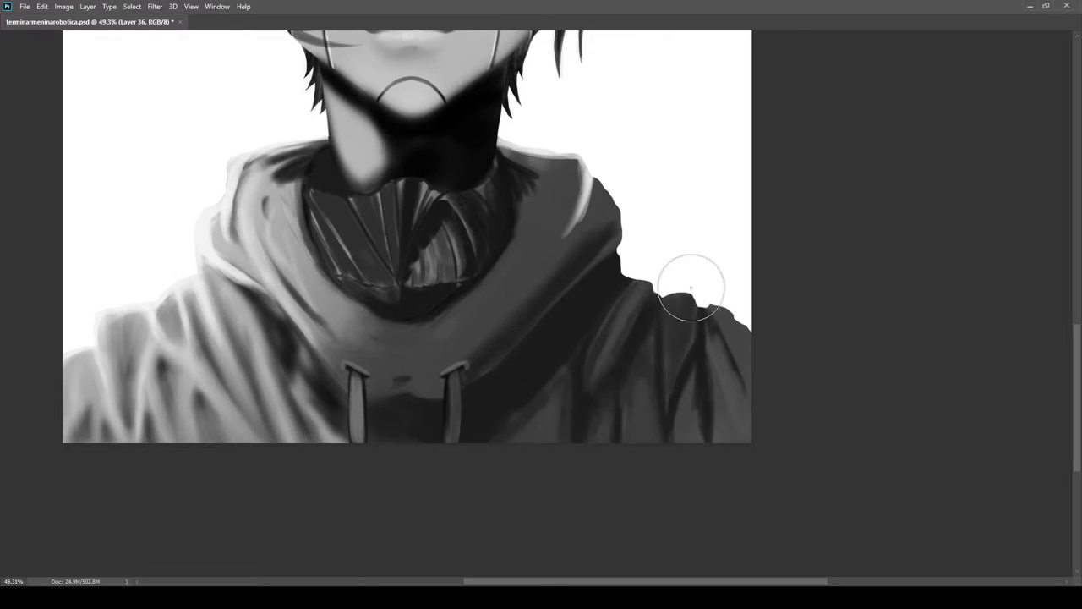
{"action": "mouse_move", "coordinate": [732, 420]}
{"action": "left_mouse_down"}
{"action": "mouse_move", "coordinate": [735, 292]}
{"action": "mouse_move", "coordinate": [739, 307]}
{"action": "mouse_move", "coordinate": [692, 379]}
{"action": "left_mouse_up"}
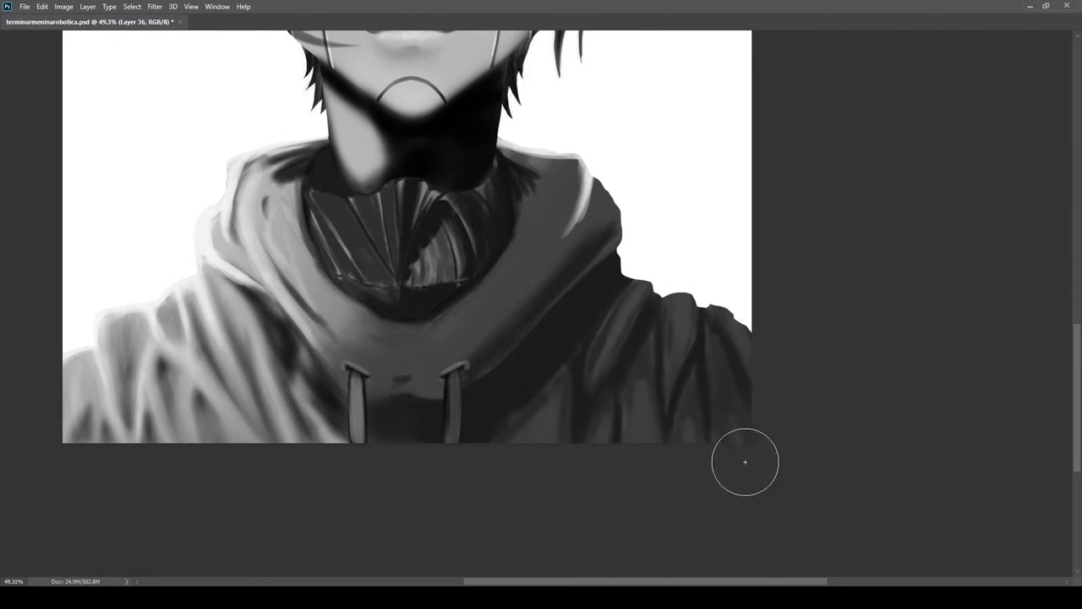
Reduce the brush size and paint thin light highlight lines along the pleats on the lit half of the collar
{"action": "scroll", "coordinate": [676, 477], "scroll_direction": "down", "scroll_amount": 10}
{"action": "scroll", "coordinate": [594, 414], "scroll_direction": "up", "scroll_amount": 10}
{"action": "scroll", "coordinate": [638, 340], "scroll_direction": "down", "scroll_amount": 1}
{"action": "scroll", "coordinate": [592, 338], "scroll_direction": "up", "scroll_amount": 8}
{"action": "key", "text": "bracketleft"}
{"action": "key", "text": "bracketleft"}
{"action": "key", "text": "bracketleft"}
{"action": "key", "text": "bracketleft"}
{"action": "left_click_drag", "start_coordinate": [565, 274], "coordinate": [606, 412]}
{"action": "key", "text": "ctrl+z"}
{"action": "left_click_drag", "start_coordinate": [591, 254], "coordinate": [626, 456]}
{"action": "left_click_drag", "start_coordinate": [514, 269], "coordinate": [624, 452]}
{"action": "left_click_drag", "start_coordinate": [415, 249], "coordinate": [563, 495]}
{"action": "left_click_drag", "start_coordinate": [412, 304], "coordinate": [501, 473]}
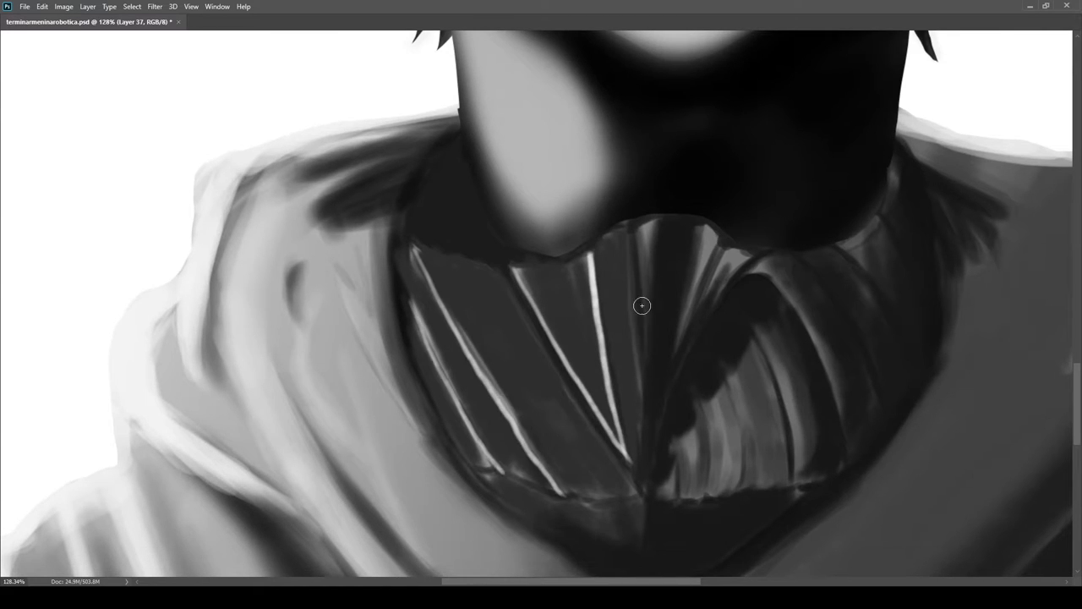
Trace a light rim along the collar's upper edge and around the back of its opening on the lit side
{"action": "left_click_drag", "start_coordinate": [540, 264], "coordinate": [456, 141]}
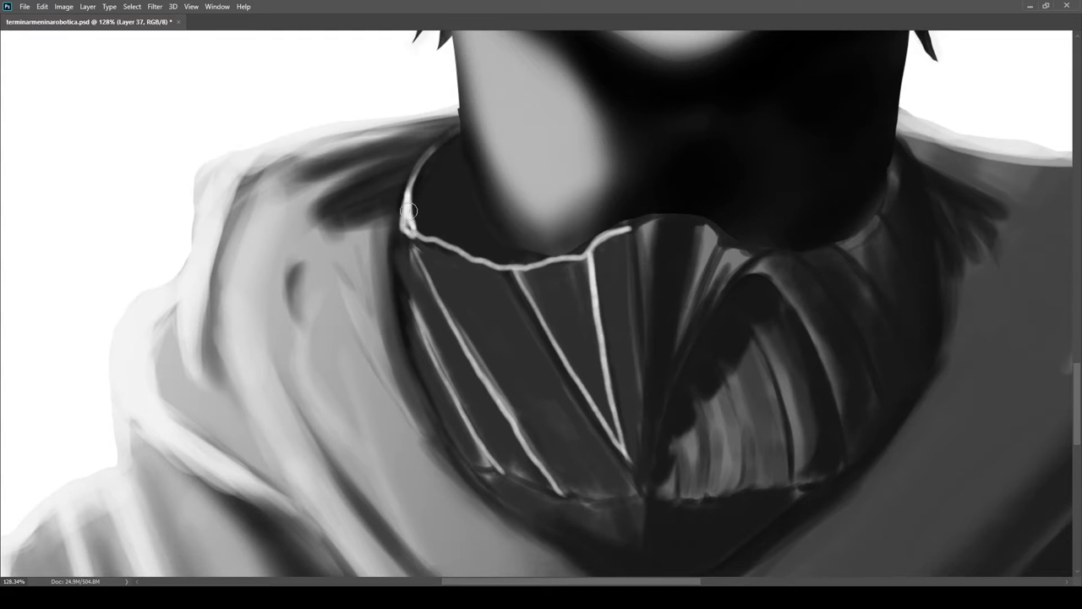
{"action": "left_click_drag", "start_coordinate": [410, 186], "coordinate": [439, 140]}
{"action": "scroll", "coordinate": [504, 284], "scroll_direction": "down", "scroll_amount": 8}
{"action": "scroll", "coordinate": [508, 289], "scroll_direction": "up", "scroll_amount": 9}
Fill the lit collar panels with soft light grey and refine their edges with the eraser
{"action": "key", "text": "e"}
{"action": "mouse_move", "coordinate": [519, 226]}
{"action": "left_mouse_down"}
{"action": "mouse_move", "coordinate": [500, 227]}
{"action": "mouse_move", "coordinate": [626, 165]}
{"action": "left_mouse_up"}
{"action": "left_click_drag", "start_coordinate": [744, 275], "coordinate": [674, 269]}
{"action": "left_click_drag", "start_coordinate": [575, 332], "coordinate": [592, 292]}
{"action": "mouse_move", "coordinate": [486, 258]}
{"action": "left_mouse_down"}
{"action": "mouse_move", "coordinate": [505, 299]}
{"action": "mouse_move", "coordinate": [450, 240]}
{"action": "left_mouse_up"}
{"action": "scroll", "coordinate": [456, 291], "scroll_direction": "down", "scroll_amount": 6}
{"action": "scroll", "coordinate": [473, 329], "scroll_direction": "up", "scroll_amount": 2}
{"action": "mouse_move", "coordinate": [497, 363]}
{"action": "left_mouse_down"}
{"action": "mouse_move", "coordinate": [465, 326]}
{"action": "mouse_move", "coordinate": [532, 399]}
{"action": "left_mouse_up"}
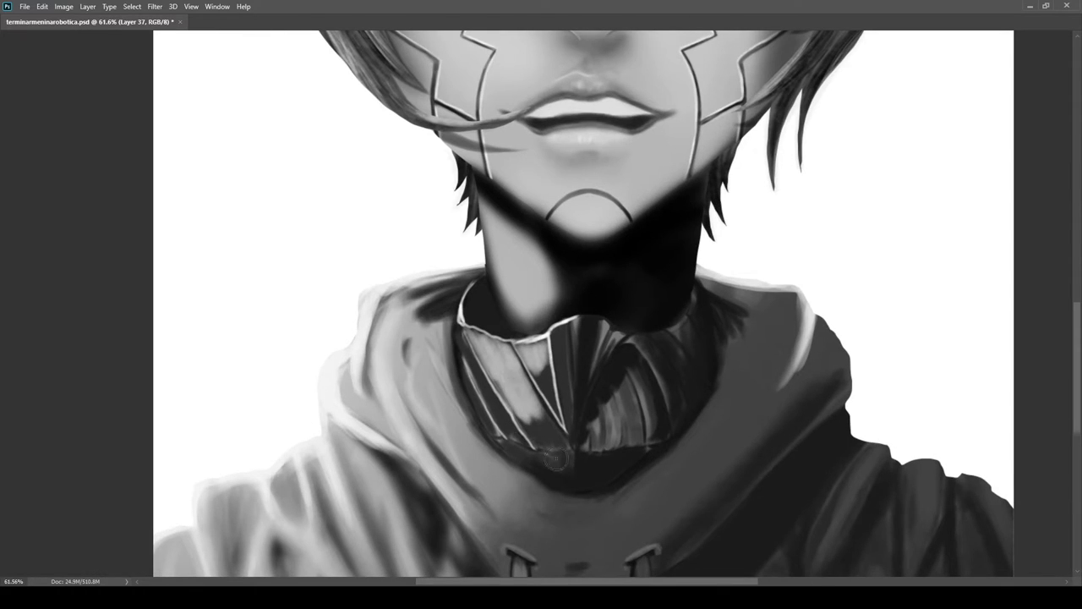
Paint a light highlight along the arched fold on the shadowed half of the collar
{"action": "scroll", "coordinate": [459, 340], "scroll_direction": "down", "scroll_amount": 3}
{"action": "scroll", "coordinate": [569, 356], "scroll_direction": "up", "scroll_amount": 4}
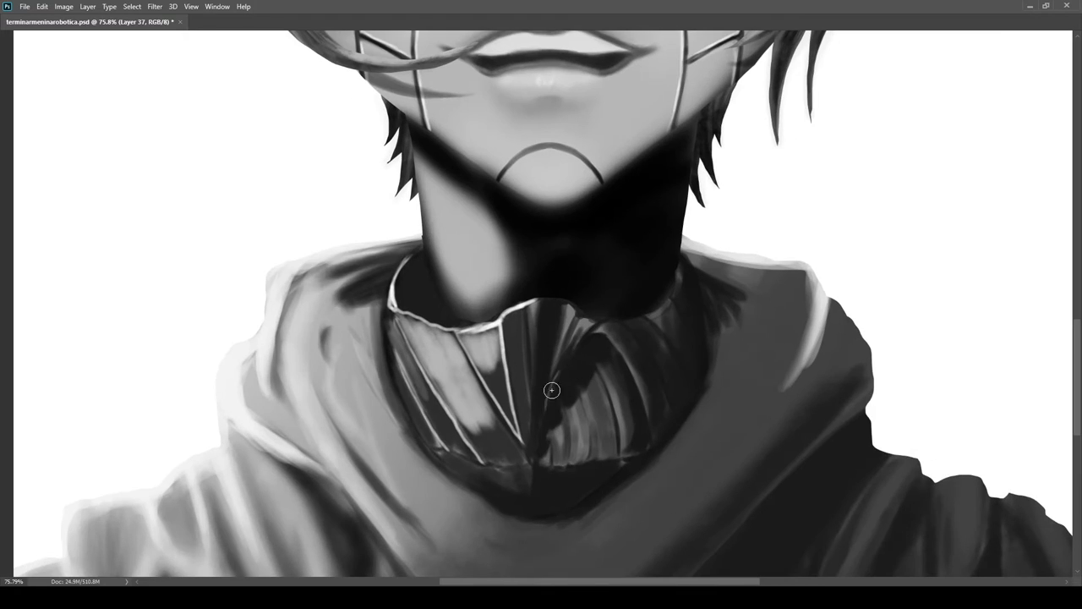
{"action": "scroll", "coordinate": [573, 352], "scroll_direction": "down", "scroll_amount": 4}
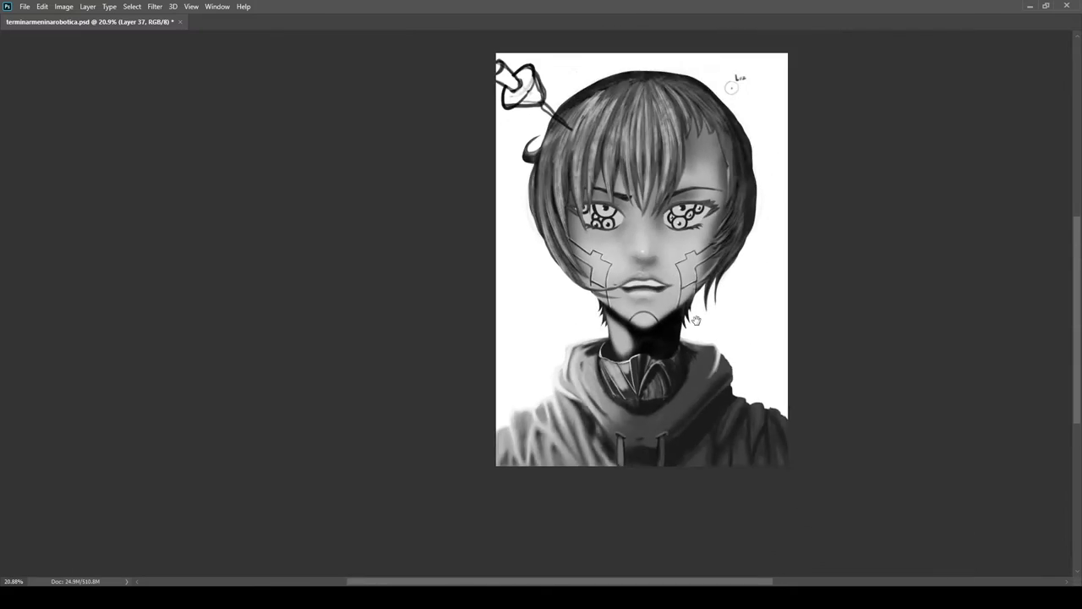
{"action": "scroll", "coordinate": [563, 367], "scroll_direction": "up", "scroll_amount": 6}
{"action": "scroll", "coordinate": [549, 363], "scroll_direction": "down", "scroll_amount": 7}
{"action": "scroll", "coordinate": [530, 362], "scroll_direction": "up", "scroll_amount": 5}
{"action": "scroll", "coordinate": [592, 338], "scroll_direction": "down", "scroll_amount": 5}
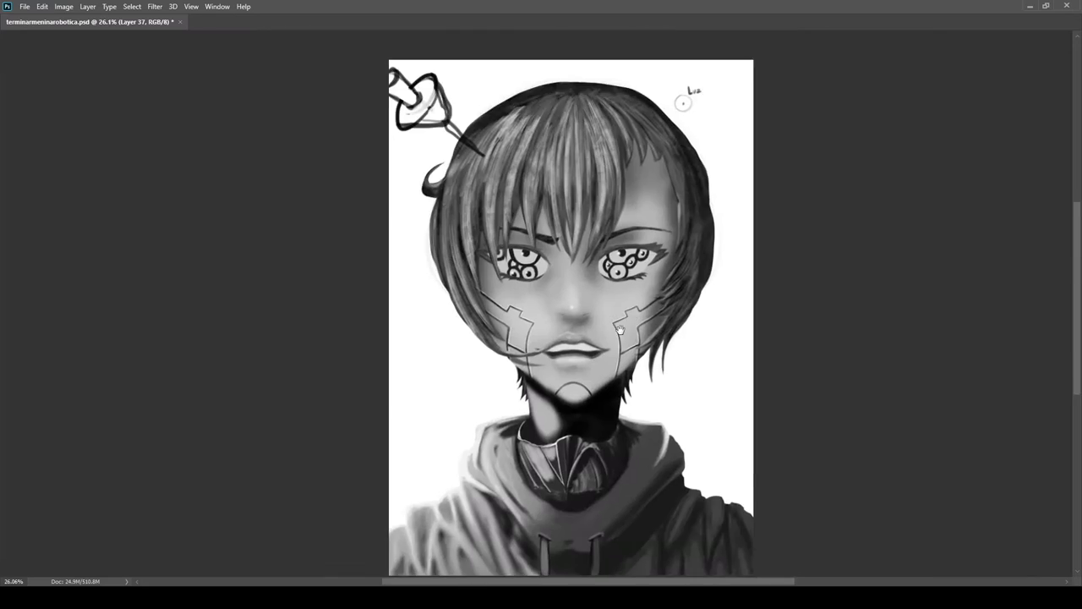
{"action": "scroll", "coordinate": [587, 326], "scroll_direction": "up", "scroll_amount": 5}
{"action": "left_click_drag", "start_coordinate": [582, 332], "coordinate": [533, 388]}
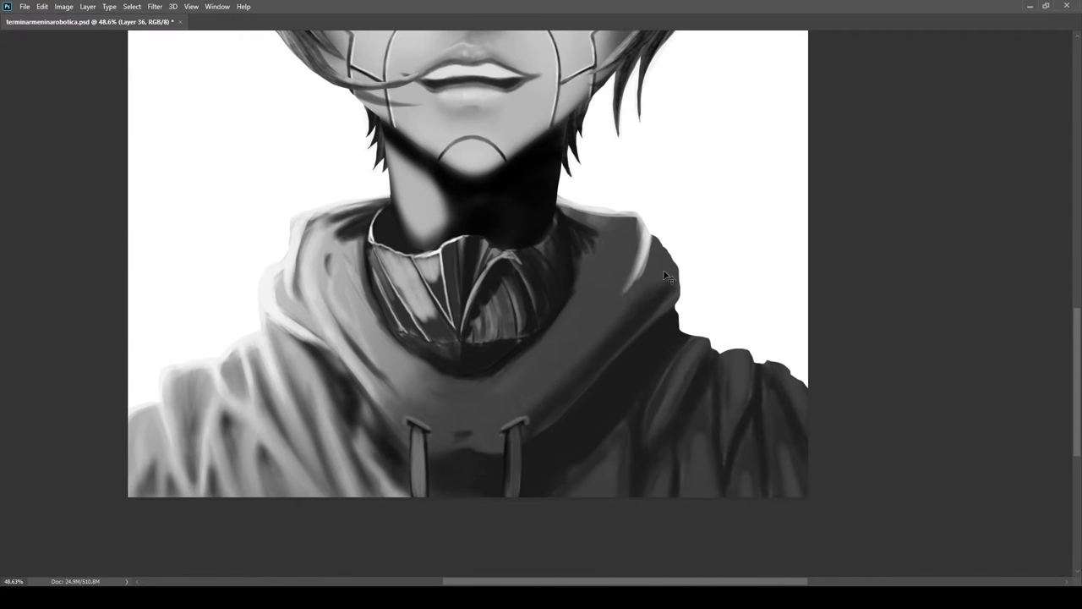
Paint light grey highlight strokes along the hood's front folds on the shadowed side and below the collar
{"action": "scroll", "coordinate": [668, 245], "scroll_direction": "up", "scroll_amount": 3}
{"action": "scroll", "coordinate": [592, 330], "scroll_direction": "down", "scroll_amount": 1}
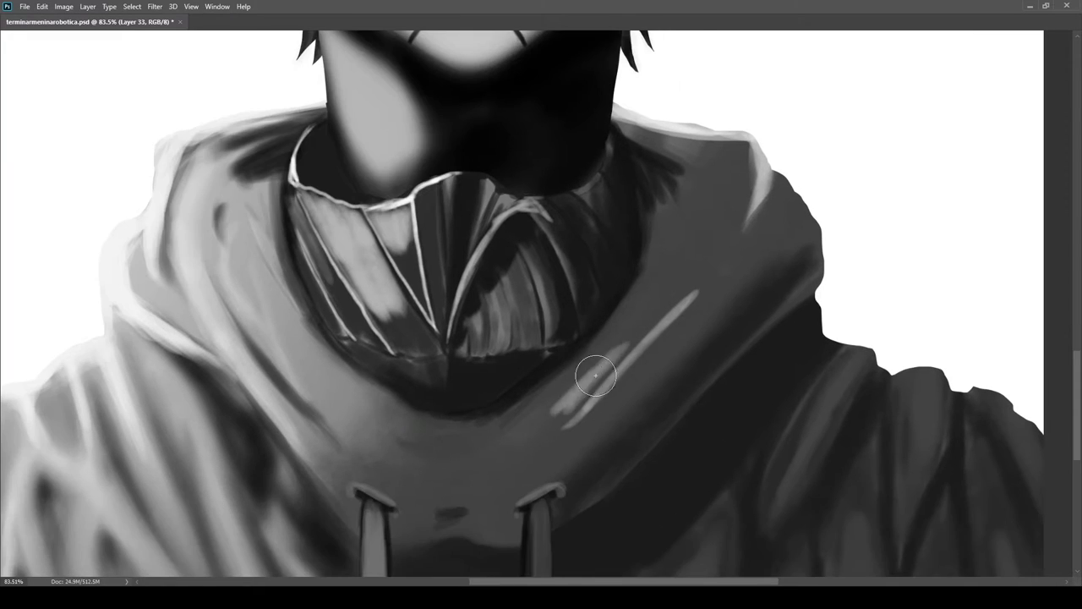
{"action": "left_click_drag", "start_coordinate": [686, 253], "coordinate": [629, 331]}
{"action": "left_click_drag", "start_coordinate": [549, 444], "coordinate": [587, 359]}
{"action": "left_click_drag", "start_coordinate": [511, 392], "coordinate": [472, 412]}
{"action": "left_click_drag", "start_coordinate": [533, 367], "coordinate": [431, 352]}
{"action": "mouse_move", "coordinate": [308, 258]}
{"action": "left_mouse_down"}
{"action": "mouse_move", "coordinate": [385, 305]}
{"action": "mouse_move", "coordinate": [290, 247]}
{"action": "mouse_move", "coordinate": [384, 300]}
{"action": "left_mouse_up"}
Deepen the hood's front folds on the shadowed side with dark strokes beside thin bright edges
{"action": "left_click", "coordinate": [403, 308], "text": "alt"}
{"action": "scroll", "coordinate": [398, 296], "scroll_direction": "down", "scroll_amount": 5}
{"action": "scroll", "coordinate": [406, 296], "scroll_direction": "up", "scroll_amount": 5}
{"action": "left_click_drag", "start_coordinate": [506, 350], "coordinate": [589, 297]}
{"action": "left_click_drag", "start_coordinate": [582, 321], "coordinate": [488, 401]}
{"action": "left_click_drag", "start_coordinate": [583, 311], "coordinate": [486, 404]}
{"action": "left_click_drag", "start_coordinate": [554, 331], "coordinate": [519, 365]}
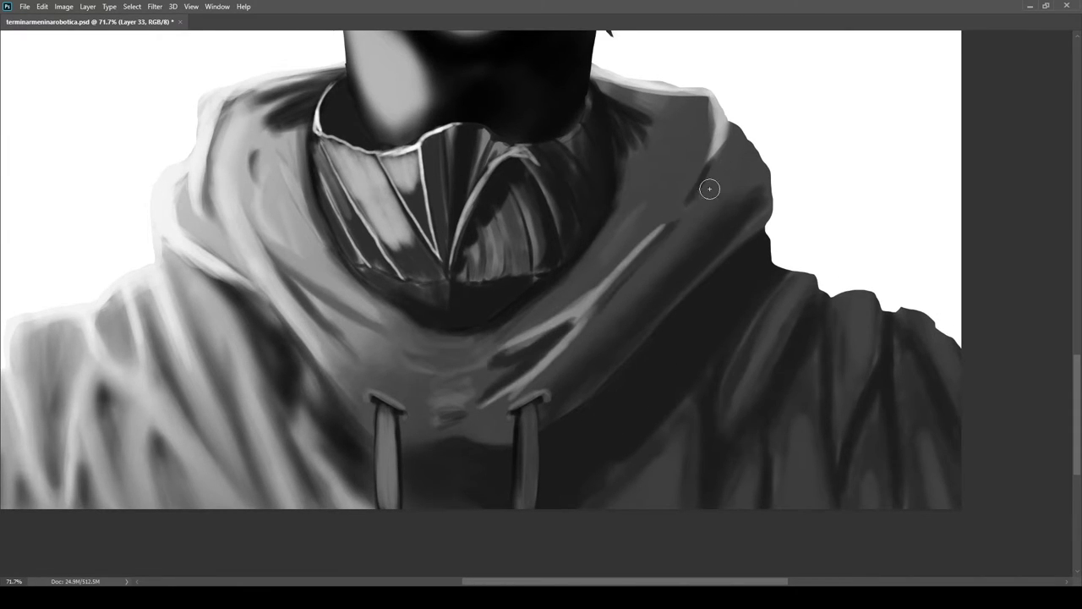
{"action": "left_click_drag", "start_coordinate": [541, 308], "coordinate": [503, 347]}
Select the neck layer and clean up the stray edge where the neck meets the lit side of the hood
{"action": "scroll", "coordinate": [620, 321], "scroll_direction": "down", "scroll_amount": 4}
{"action": "scroll", "coordinate": [591, 259], "scroll_direction": "up", "scroll_amount": 2}
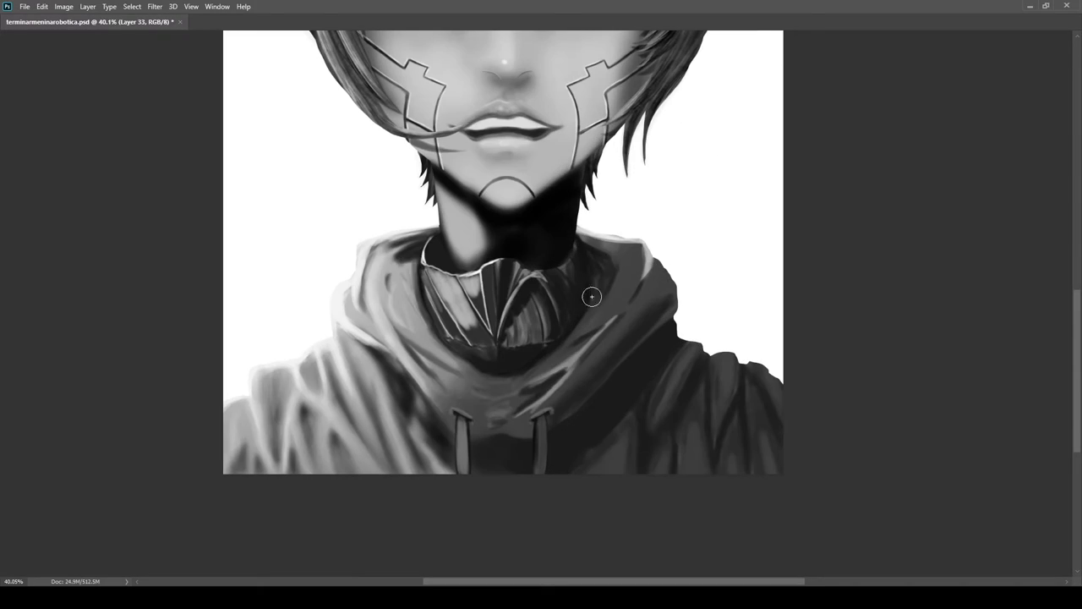
{"action": "scroll", "coordinate": [417, 293], "scroll_direction": "down", "scroll_amount": 3}
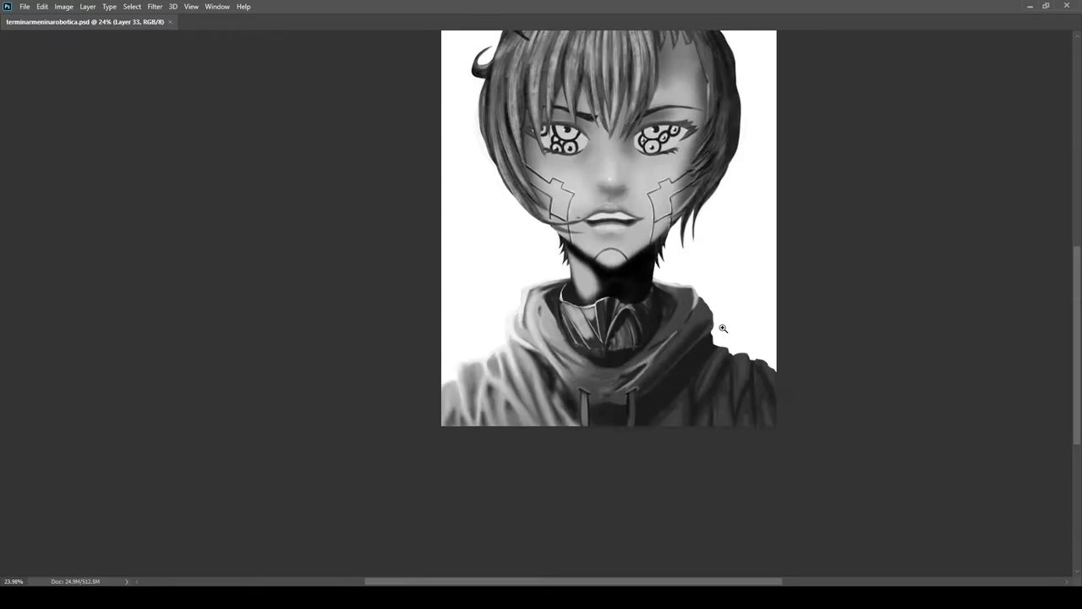
{"action": "scroll", "coordinate": [720, 251], "scroll_direction": "up", "scroll_amount": 5}
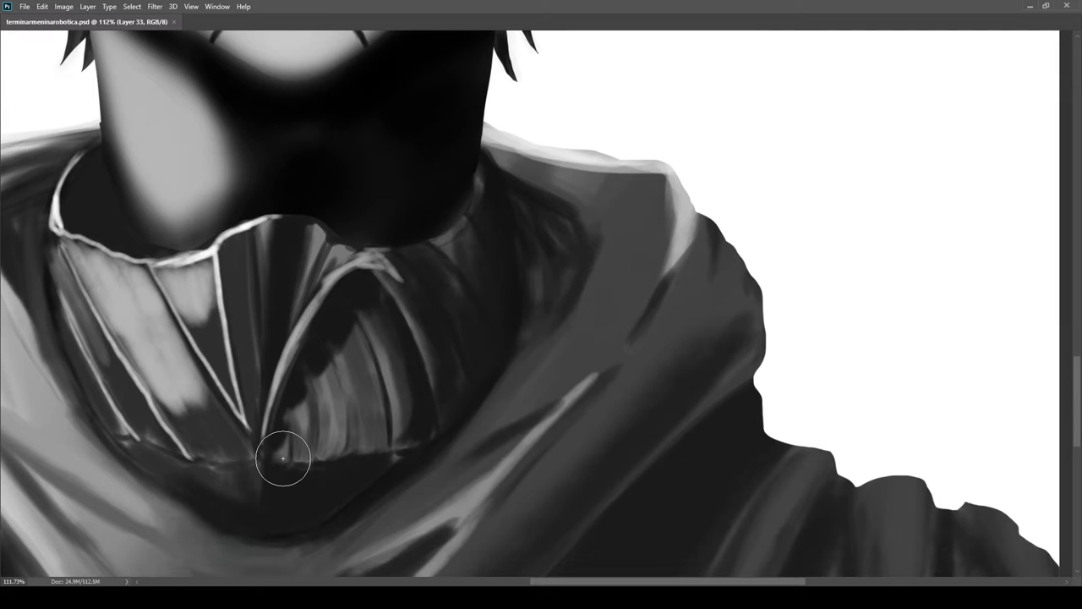
{"action": "scroll", "coordinate": [685, 355], "scroll_direction": "down", "scroll_amount": 3}
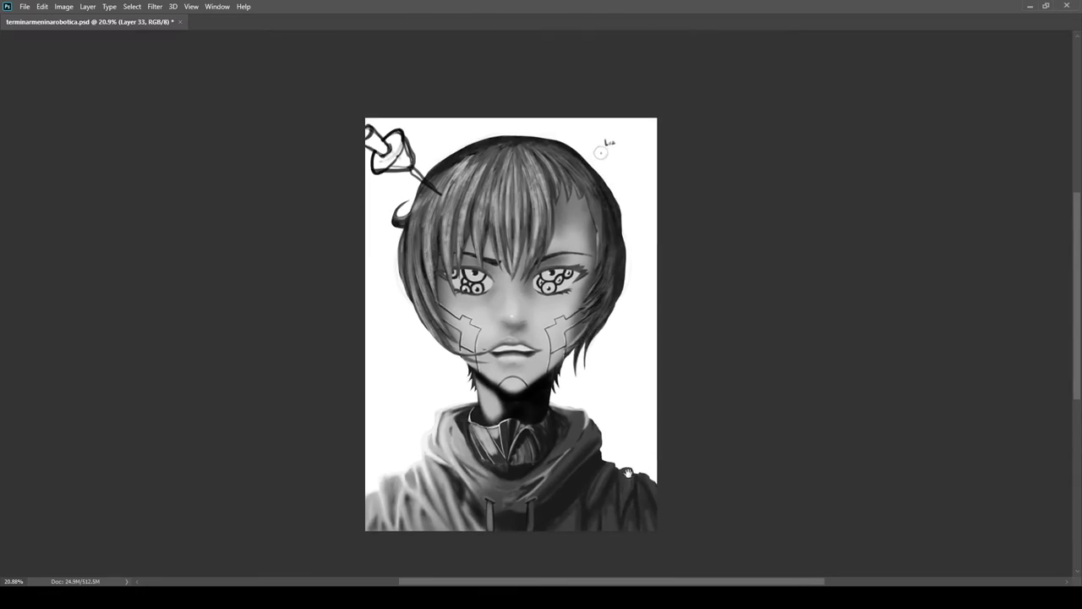
{"action": "scroll", "coordinate": [684, 355], "scroll_direction": "up", "scroll_amount": 8}
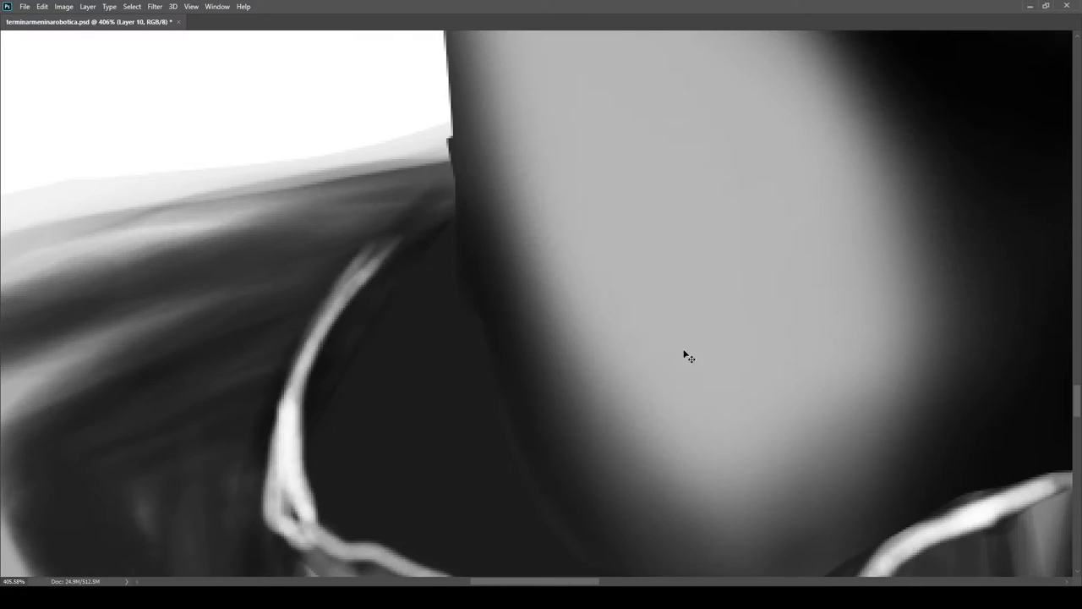
{"action": "left_click", "coordinate": [685, 355], "text": "ctrl"}
{"action": "left_click_drag", "start_coordinate": [685, 355], "coordinate": [714, 408]}
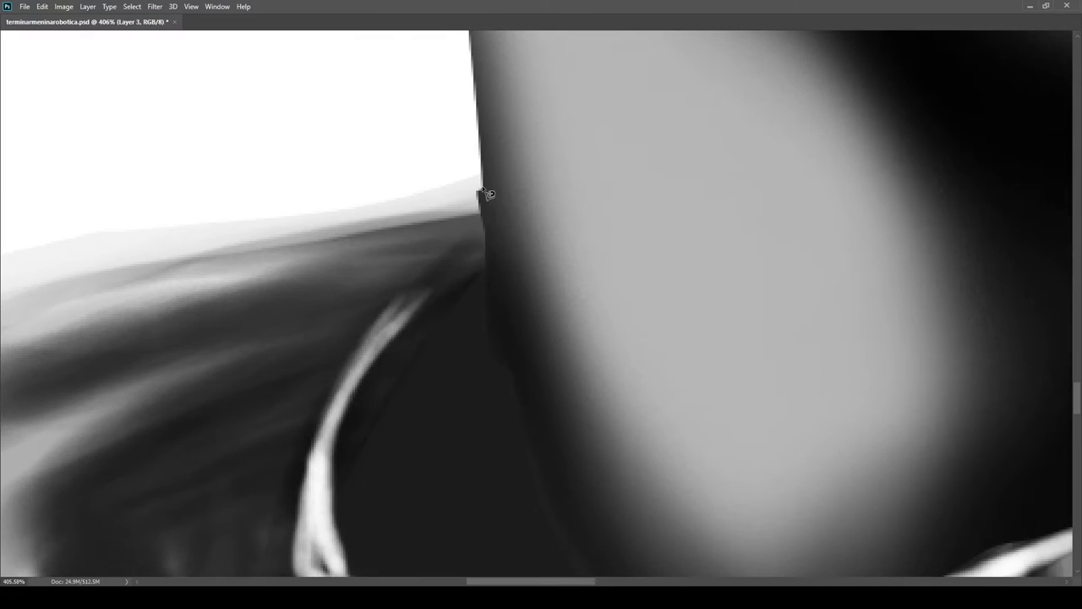
{"action": "left_click_drag", "start_coordinate": [505, 388], "coordinate": [482, 191]}
Paint a soft lighter band along the inside of the collar's back rim on the lit side
{"action": "scroll", "coordinate": [538, 305], "scroll_direction": "down", "scroll_amount": 6}
{"action": "scroll", "coordinate": [506, 321], "scroll_direction": "up", "scroll_amount": 4}
{"action": "left_click_drag", "start_coordinate": [1058, 405], "coordinate": [1049, 571]}
{"action": "left_click", "coordinate": [606, 415], "text": "ctrl"}
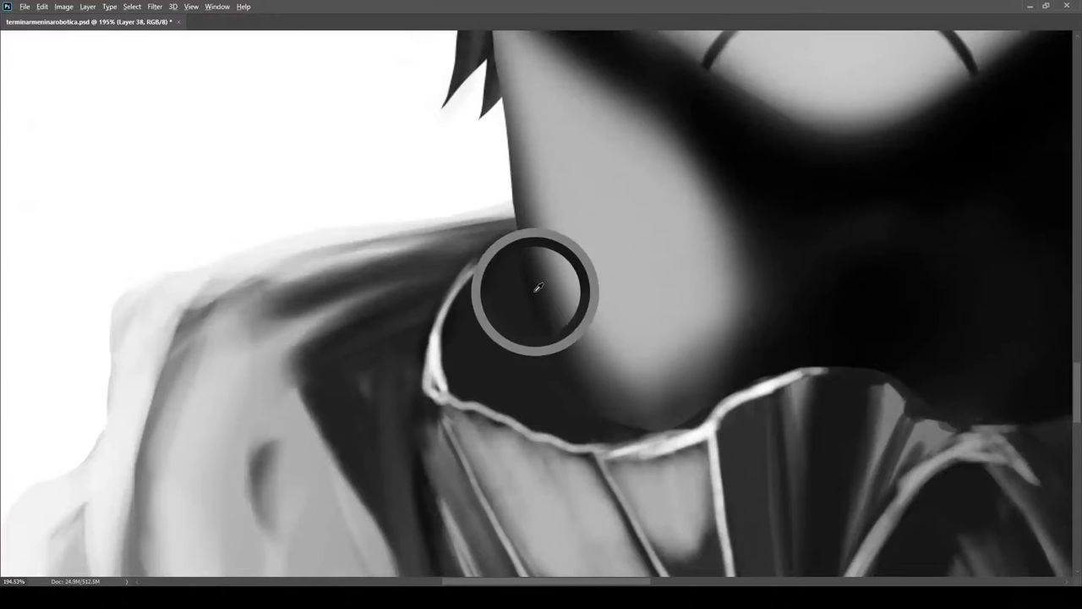
{"action": "scroll", "coordinate": [557, 409], "scroll_direction": "down", "scroll_amount": 3}
{"action": "scroll", "coordinate": [507, 362], "scroll_direction": "up", "scroll_amount": 4}
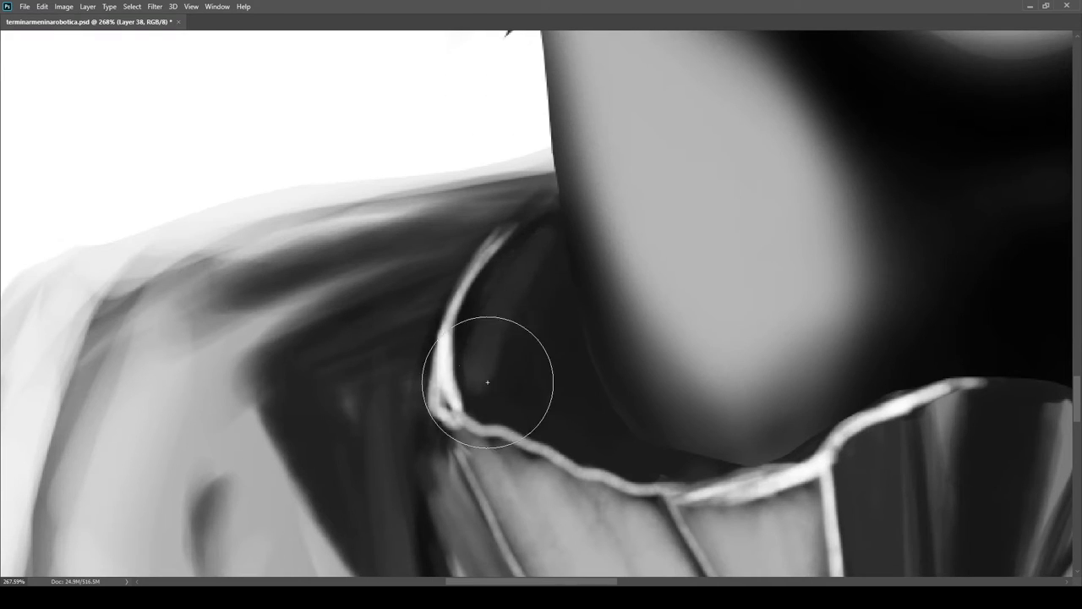
{"action": "key", "text": "b"}
{"action": "mouse_move", "coordinate": [524, 299]}
{"action": "left_mouse_down"}
{"action": "mouse_move", "coordinate": [499, 371]}
{"action": "mouse_move", "coordinate": [552, 222]}
{"action": "mouse_move", "coordinate": [481, 394]}
{"action": "mouse_move", "coordinate": [545, 241]}
{"action": "left_mouse_up"}
{"action": "key", "text": "e"}
{"action": "key", "text": "b"}
{"action": "left_click_drag", "start_coordinate": [490, 381], "coordinate": [545, 228]}
Narrow and sharpen the light band inside the collar rim using the eraser at a smaller size
{"action": "key", "text": "e"}
{"action": "left_click_drag", "start_coordinate": [524, 350], "coordinate": [508, 302]}
{"action": "key", "text": "bracketleft"}
{"action": "left_click_drag", "start_coordinate": [507, 381], "coordinate": [560, 256]}
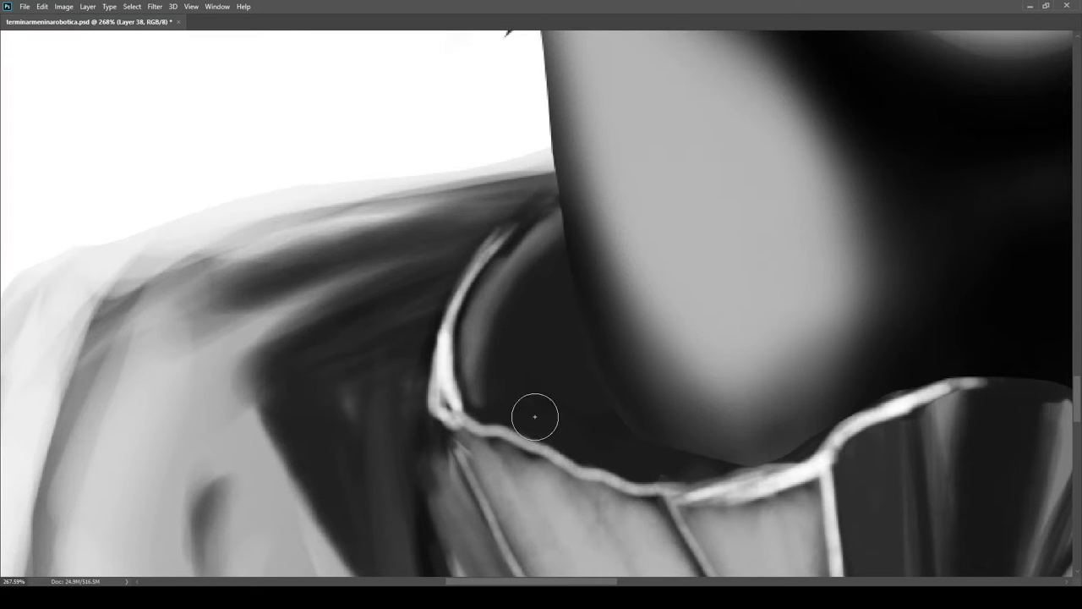
{"action": "scroll", "coordinate": [572, 285], "scroll_direction": "down", "scroll_amount": 5}
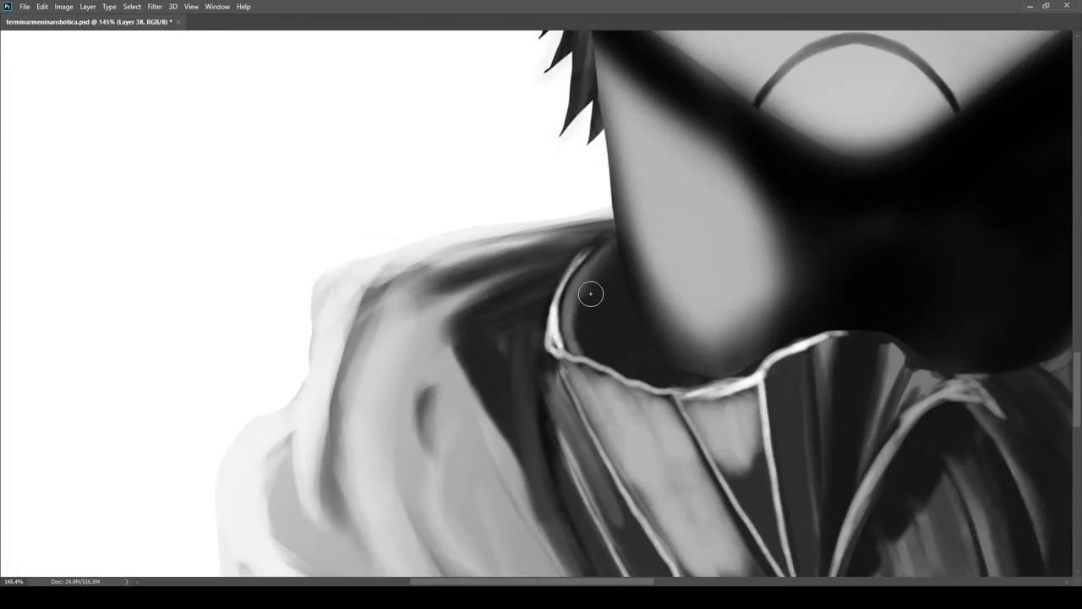
Add a new layer and paint sampled dark shading inside the collar at the base of the neck
{"action": "key", "text": "ctrl+alt+shift+n"}
{"action": "scroll", "coordinate": [459, 362], "scroll_direction": "up", "scroll_amount": 5}
{"action": "left_click", "coordinate": [476, 366], "text": "alt"}
{"action": "scroll", "coordinate": [476, 363], "scroll_direction": "up", "scroll_amount": 1}
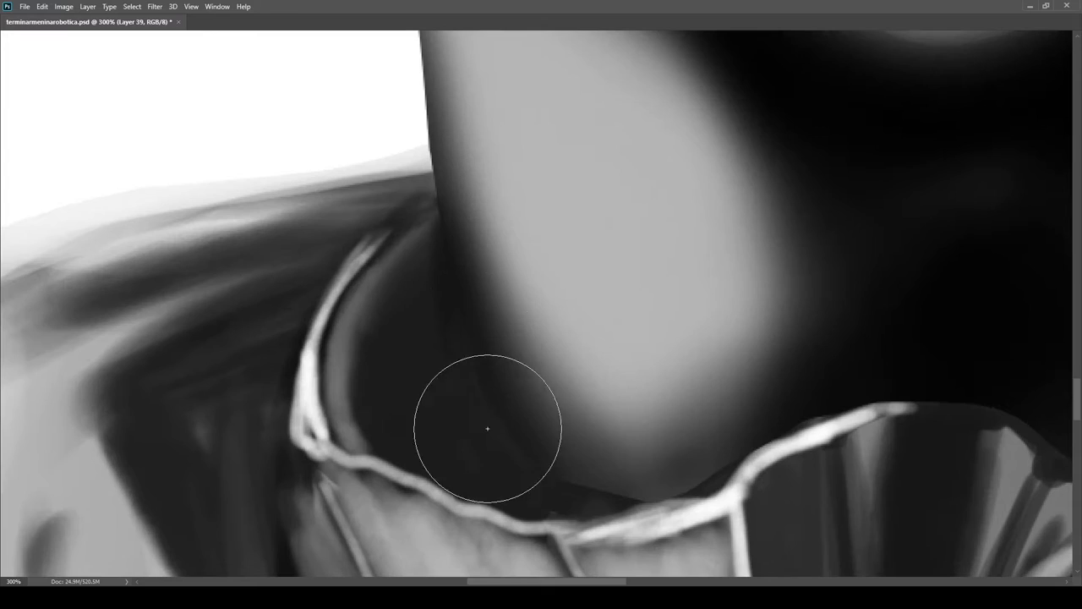
{"action": "mouse_move", "coordinate": [580, 484]}
{"action": "left_mouse_down"}
{"action": "mouse_move", "coordinate": [521, 492]}
{"action": "mouse_move", "coordinate": [628, 501]}
{"action": "mouse_move", "coordinate": [615, 484]}
{"action": "mouse_move", "coordinate": [576, 487]}
{"action": "mouse_move", "coordinate": [544, 463]}
{"action": "mouse_move", "coordinate": [524, 492]}
{"action": "left_mouse_up"}
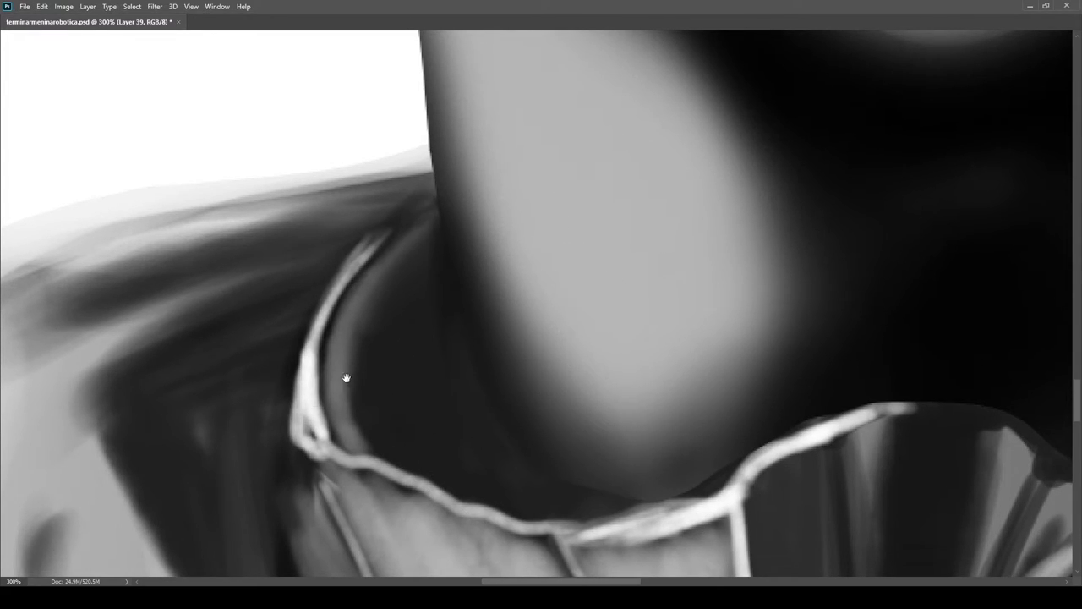
Add a new layer and paint a light grey arc on the forehead as the extra eye's upper lid
{"action": "left_click_drag", "start_coordinate": [958, 250], "coordinate": [569, 412]}
{"action": "scroll", "coordinate": [558, 410], "scroll_direction": "down", "scroll_amount": 10}
{"action": "scroll", "coordinate": [563, 301], "scroll_direction": "up", "scroll_amount": 3}
{"action": "scroll", "coordinate": [570, 412], "scroll_direction": "down", "scroll_amount": 3}
{"action": "scroll", "coordinate": [634, 334], "scroll_direction": "up", "scroll_amount": 5}
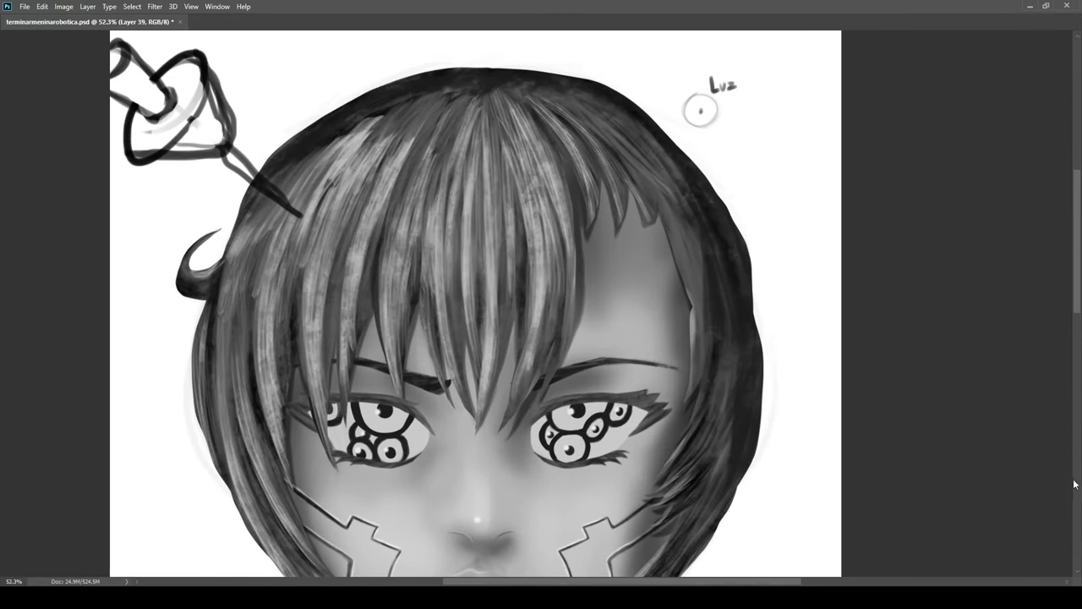
{"action": "key", "text": "ctrl+shift+alt+n"}
{"action": "scroll", "coordinate": [617, 321], "scroll_direction": "up", "scroll_amount": 3}
{"action": "left_click_drag", "start_coordinate": [698, 202], "coordinate": [593, 288]}
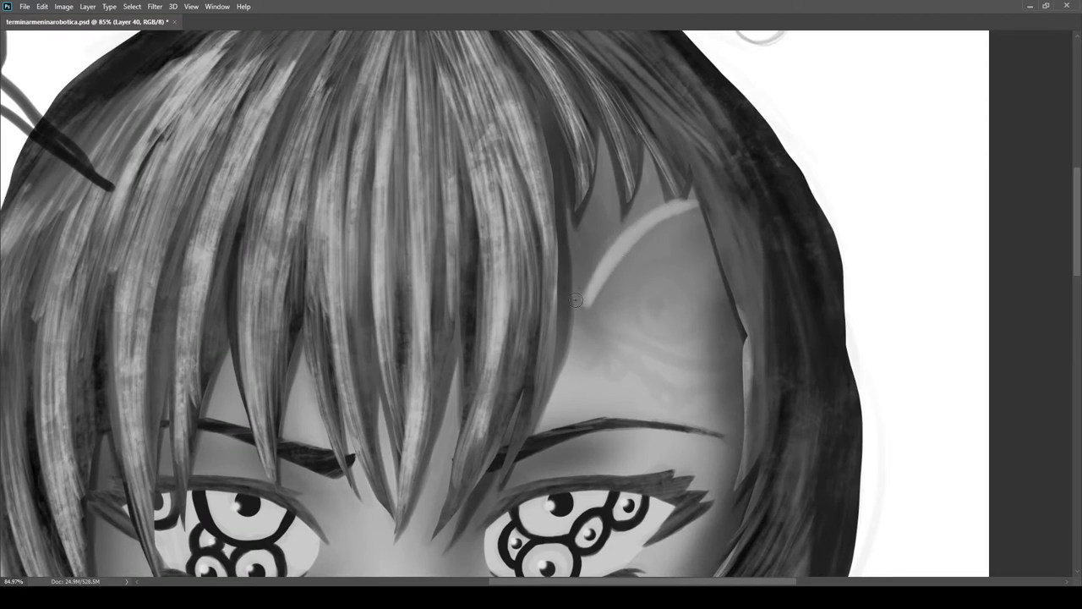
Show the sketch over the painting and trace the forehead eye's lower lid in light grey
{"action": "left_click", "coordinate": [937, 447]}
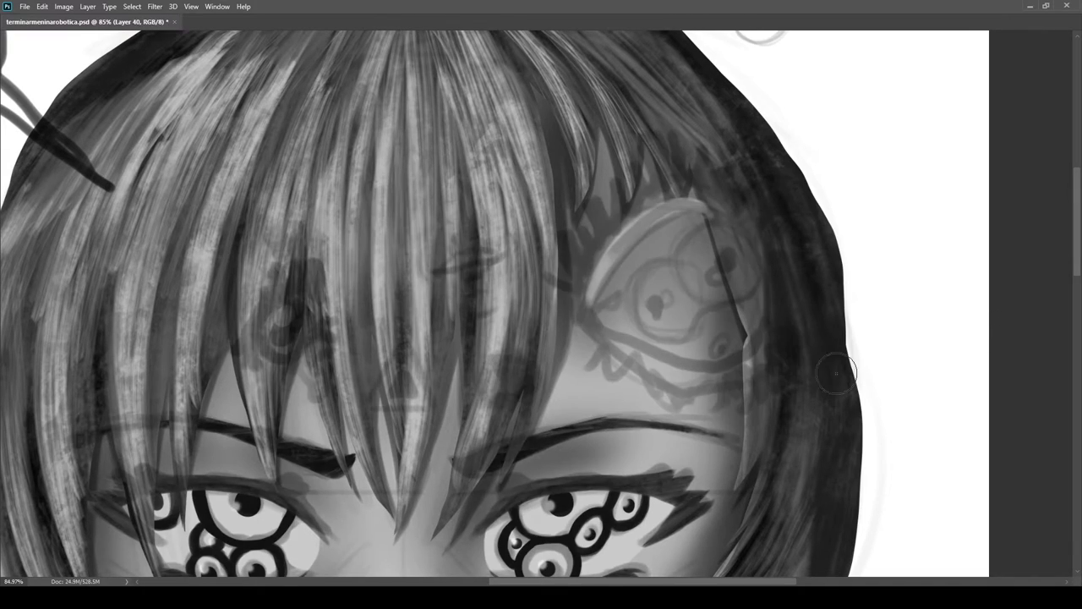
{"action": "scroll", "coordinate": [583, 284], "scroll_direction": "up", "scroll_amount": 1}
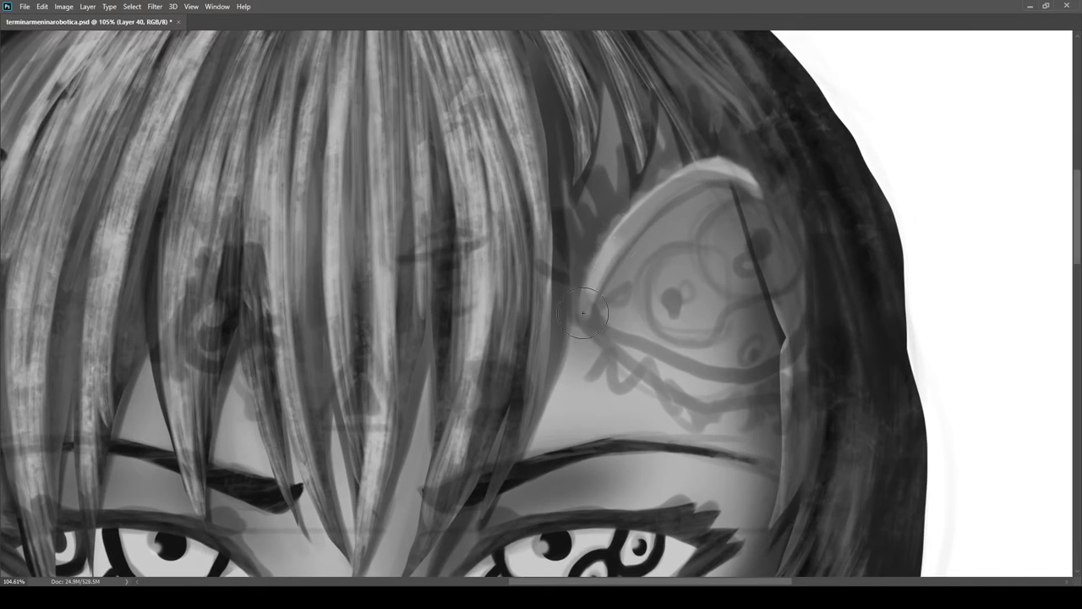
{"action": "left_click_drag", "start_coordinate": [725, 380], "coordinate": [797, 379]}
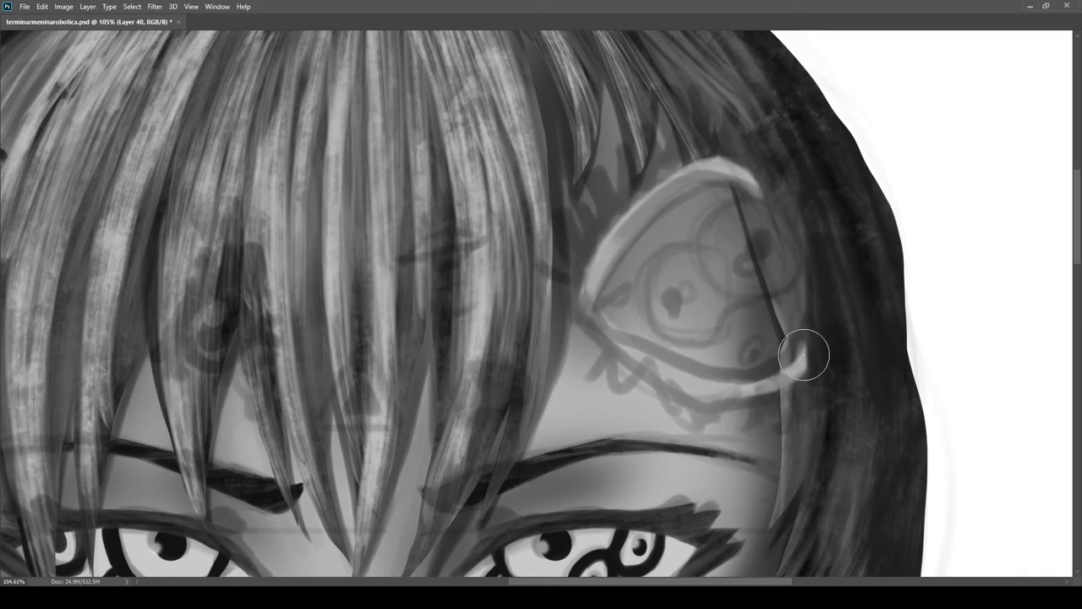
Enlarge the brush and fill the inside of the forehead eye with flat light grey
{"action": "key", "text": "bracketright"}
{"action": "key", "text": "bracketright"}
{"action": "key", "text": "bracketright"}
{"action": "key", "text": "bracketright"}
{"action": "left_click_drag", "start_coordinate": [659, 298], "coordinate": [706, 279]}
{"action": "key", "text": "ctrl+z"}
{"action": "mouse_move", "coordinate": [723, 240]}
{"action": "left_mouse_down"}
{"action": "mouse_move", "coordinate": [741, 262]}
{"action": "mouse_move", "coordinate": [702, 325]}
{"action": "mouse_move", "coordinate": [693, 313]}
{"action": "left_mouse_up"}
{"action": "mouse_move", "coordinate": [666, 327]}
{"action": "left_mouse_down"}
{"action": "mouse_move", "coordinate": [623, 307]}
{"action": "mouse_move", "coordinate": [696, 299]}
{"action": "mouse_move", "coordinate": [681, 302]}
{"action": "left_mouse_up"}
Send the sketch layer to the back of the layer stack and reselect the forehead eye's layer
{"action": "left_click", "coordinate": [957, 432], "text": "ctrl"}
{"action": "key", "text": "ctrl+shift+bracketleft"}
{"action": "scroll", "coordinate": [951, 313], "scroll_direction": "down", "scroll_amount": 2}
{"action": "scroll", "coordinate": [765, 326], "scroll_direction": "up", "scroll_amount": 3}
{"action": "left_click", "coordinate": [819, 334], "text": "ctrl"}
Widen the forehead eye's lower lid with light grey up to the eyeball and smooth its outer corner
{"action": "scroll", "coordinate": [819, 335], "scroll_direction": "down", "scroll_amount": 1}
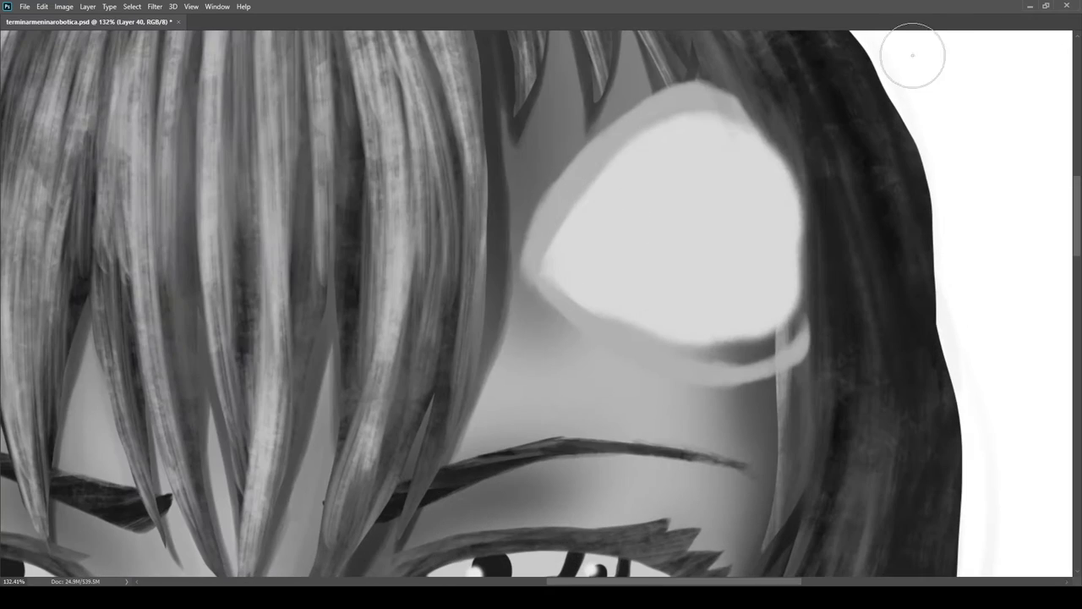
{"action": "left_click_drag", "start_coordinate": [658, 339], "coordinate": [768, 342]}
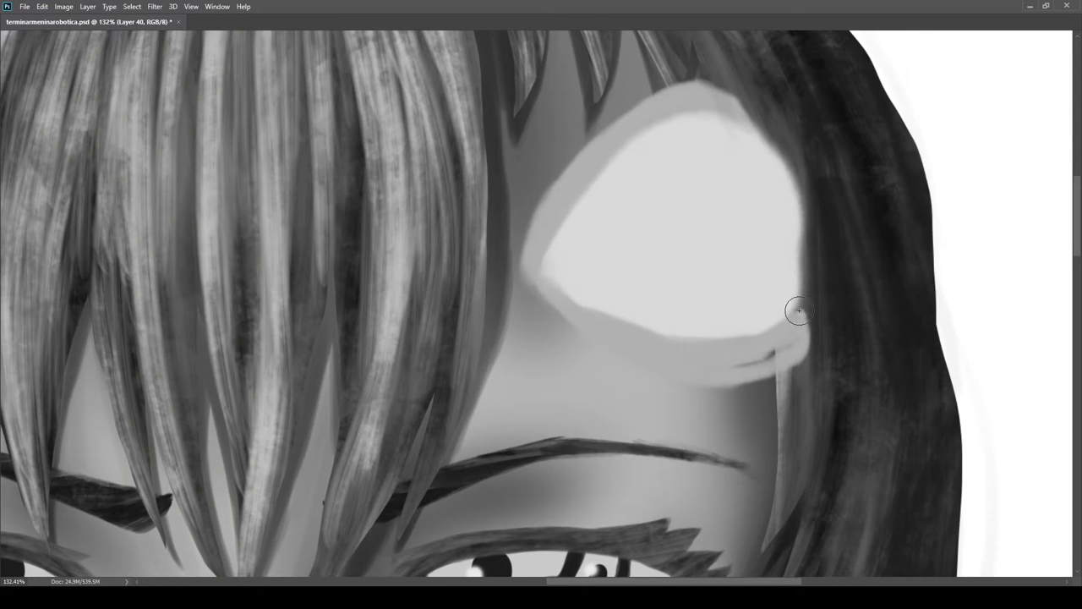
{"action": "left_click_drag", "start_coordinate": [573, 171], "coordinate": [540, 265]}
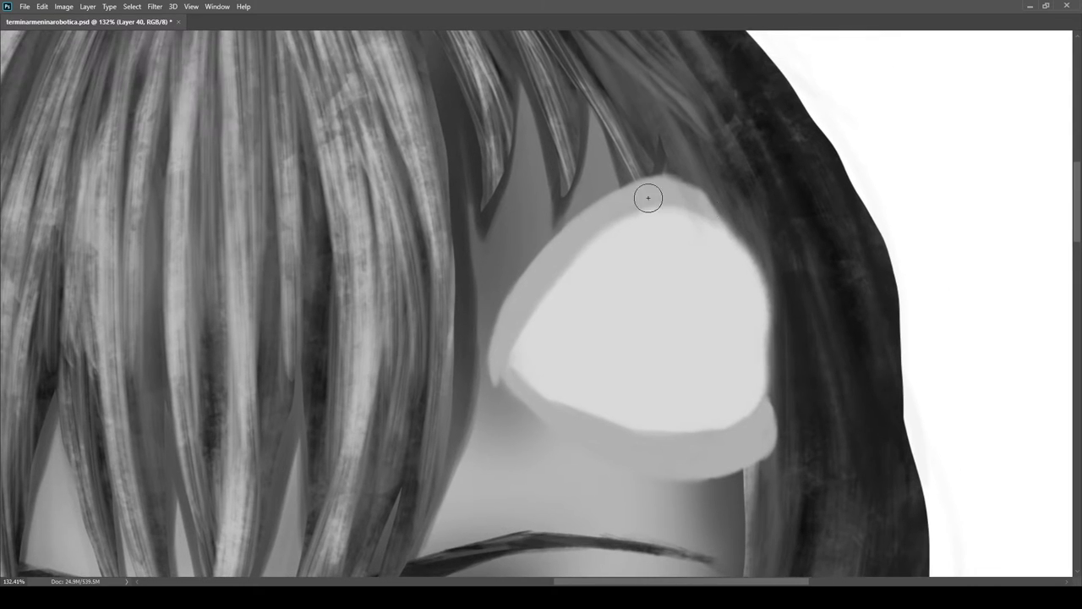
{"action": "scroll", "coordinate": [668, 212], "scroll_direction": "down", "scroll_amount": 2}
Round off the edge of the forehead eye's light grey eyeball along the lids and the hair side
{"action": "scroll", "coordinate": [662, 220], "scroll_direction": "up", "scroll_amount": 4}
{"action": "left_click", "coordinate": [686, 381], "text": "ctrl"}
{"action": "mouse_move", "coordinate": [708, 370]}
{"action": "left_mouse_down"}
{"action": "mouse_move", "coordinate": [672, 257]}
{"action": "mouse_move", "coordinate": [638, 240]}
{"action": "left_mouse_up"}
{"action": "mouse_move", "coordinate": [668, 149]}
{"action": "left_mouse_down"}
{"action": "mouse_move", "coordinate": [773, 273]}
{"action": "mouse_move", "coordinate": [774, 333]}
{"action": "left_mouse_up"}
{"action": "mouse_move", "coordinate": [780, 414]}
{"action": "left_mouse_down"}
{"action": "mouse_move", "coordinate": [732, 242]}
{"action": "mouse_move", "coordinate": [704, 310]}
{"action": "left_mouse_up"}
{"action": "scroll", "coordinate": [724, 287], "scroll_direction": "down", "scroll_amount": 4}
{"action": "left_click", "coordinate": [693, 273], "text": "alt"}
{"action": "left_click_drag", "start_coordinate": [692, 166], "coordinate": [708, 207]}
{"action": "scroll", "coordinate": [735, 215], "scroll_direction": "down", "scroll_amount": 8}
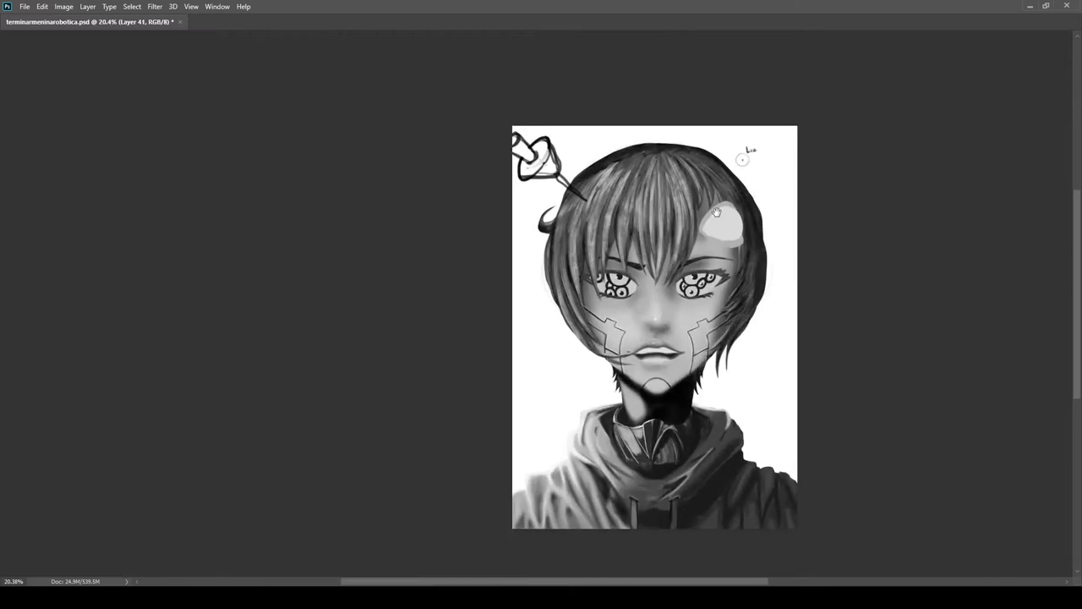
Add a new layer and paint a lighter grey band along the underside of the forehead eye's lower lid
{"action": "scroll", "coordinate": [756, 250], "scroll_direction": "up", "scroll_amount": 5}
{"action": "key", "text": "ctrl+shift+alt+n"}
{"action": "scroll", "coordinate": [721, 203], "scroll_direction": "up", "scroll_amount": 3}
{"action": "left_click", "coordinate": [693, 291], "text": "alt"}
{"action": "scroll", "coordinate": [768, 229], "scroll_direction": "up", "scroll_amount": 2}
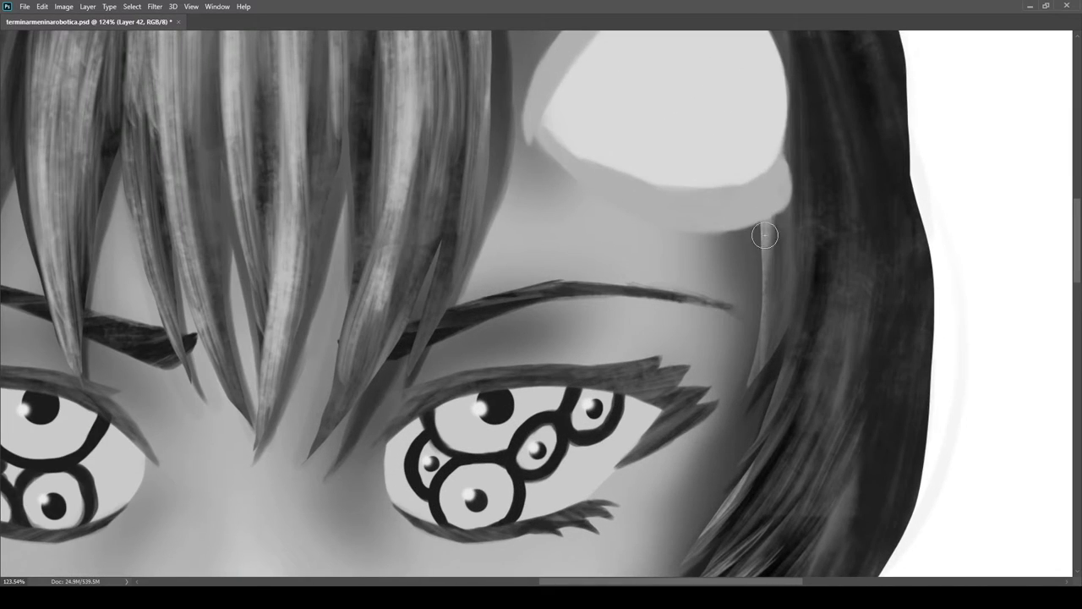
{"action": "left_click_drag", "start_coordinate": [782, 210], "coordinate": [687, 244]}
{"action": "mouse_move", "coordinate": [536, 135]}
{"action": "left_mouse_down"}
{"action": "mouse_move", "coordinate": [605, 213]}
{"action": "mouse_move", "coordinate": [685, 245]}
{"action": "mouse_move", "coordinate": [691, 237]}
{"action": "left_mouse_up"}
{"action": "left_click_drag", "start_coordinate": [686, 175], "coordinate": [611, 202]}
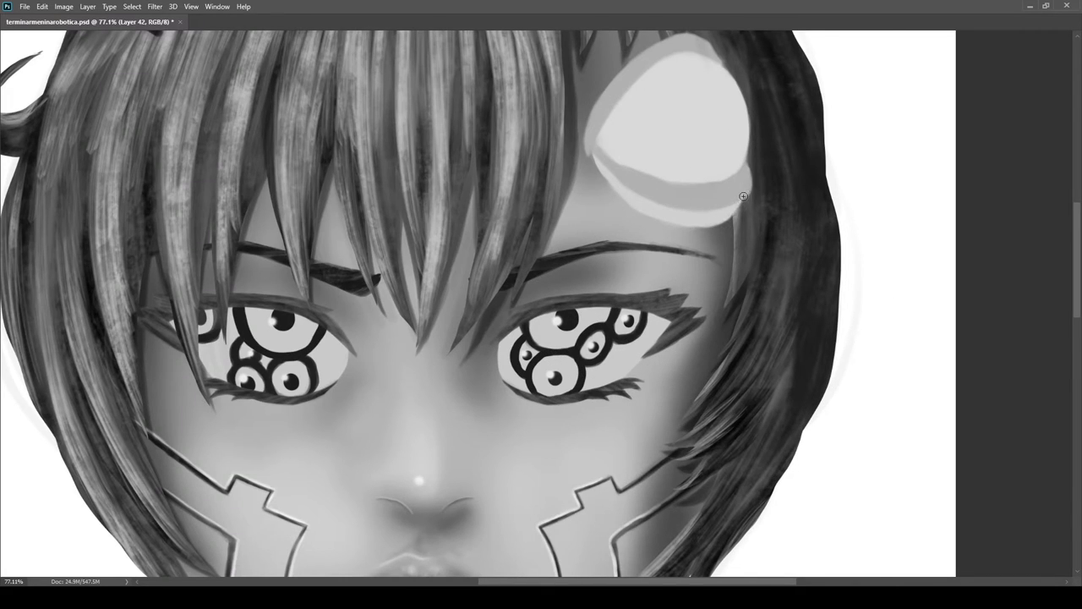
Paint a matching light grey band along the upper lid's outer edge, on the side facing the bangs
{"action": "scroll", "coordinate": [751, 192], "scroll_direction": "up", "scroll_amount": 3}
{"action": "scroll", "coordinate": [717, 198], "scroll_direction": "down", "scroll_amount": 2}
{"action": "scroll", "coordinate": [588, 204], "scroll_direction": "down", "scroll_amount": 3}
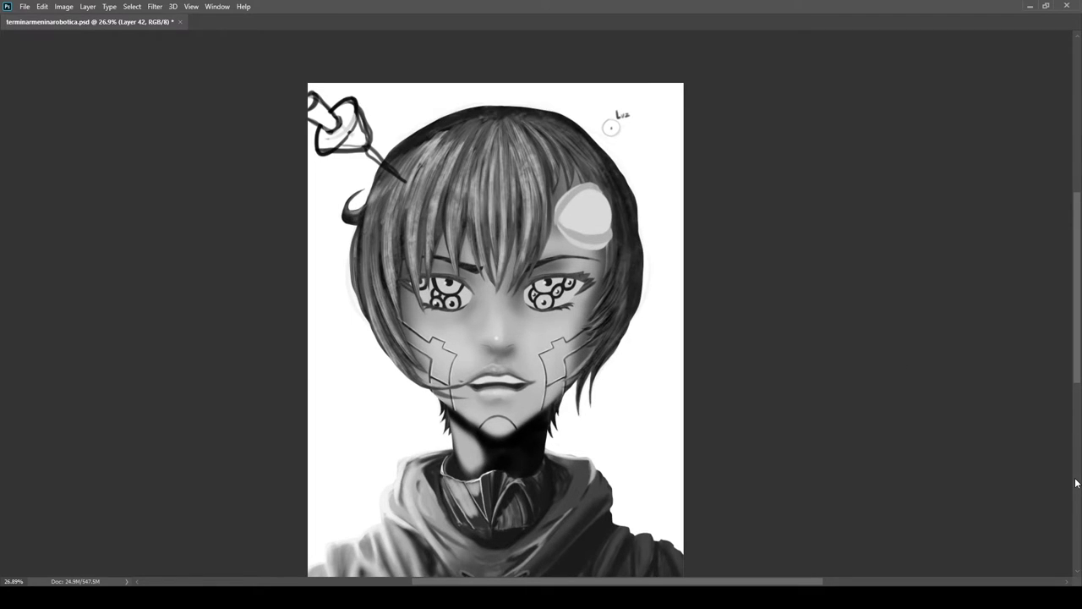
{"action": "scroll", "coordinate": [592, 169], "scroll_direction": "up", "scroll_amount": 5}
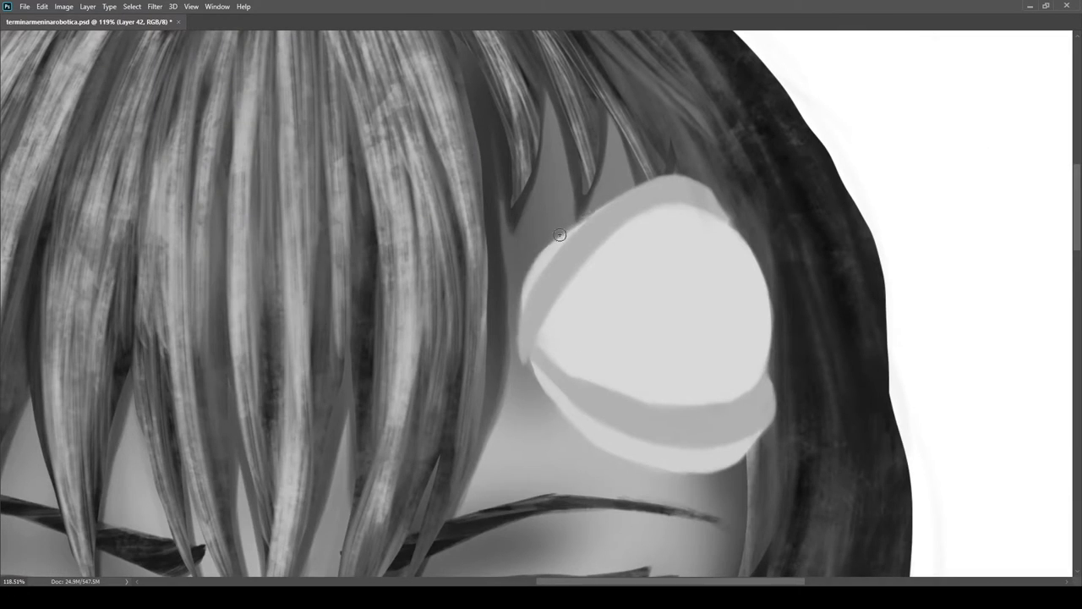
{"action": "scroll", "coordinate": [554, 240], "scroll_direction": "down", "scroll_amount": 4}
Paint a soft white highlight over the inside of the forehead eye's eyeball on a separate layer
{"action": "scroll", "coordinate": [574, 246], "scroll_direction": "up", "scroll_amount": 3}
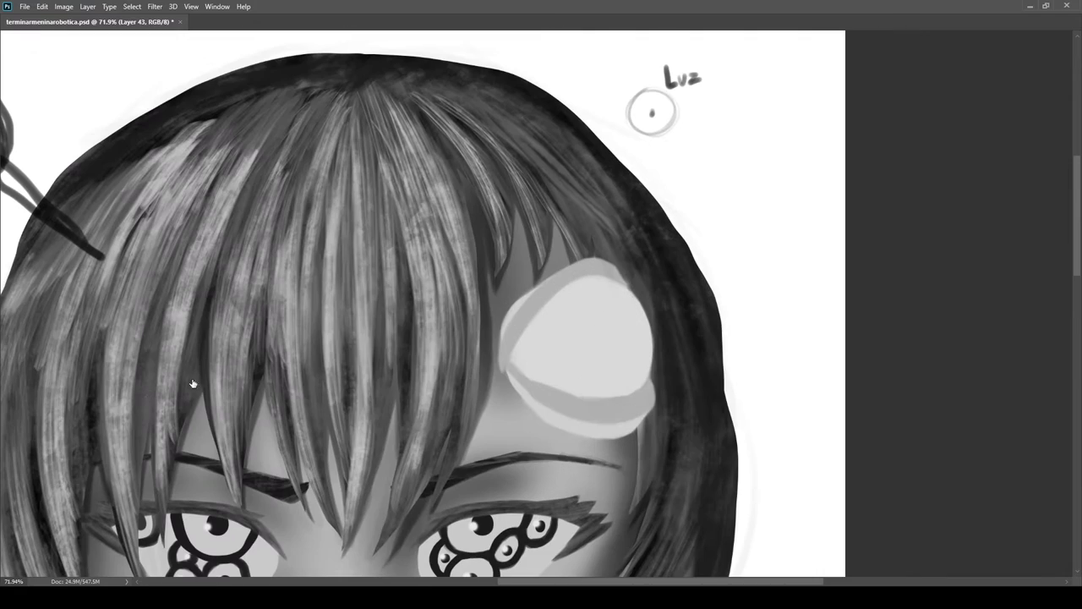
{"action": "scroll", "coordinate": [542, 342], "scroll_direction": "up", "scroll_amount": 2}
{"action": "mouse_move", "coordinate": [536, 352]}
{"action": "left_mouse_down"}
{"action": "mouse_move", "coordinate": [592, 282]}
{"action": "mouse_move", "coordinate": [651, 277]}
{"action": "mouse_move", "coordinate": [646, 420]}
{"action": "mouse_move", "coordinate": [552, 370]}
{"action": "mouse_move", "coordinate": [605, 313]}
{"action": "left_mouse_up"}
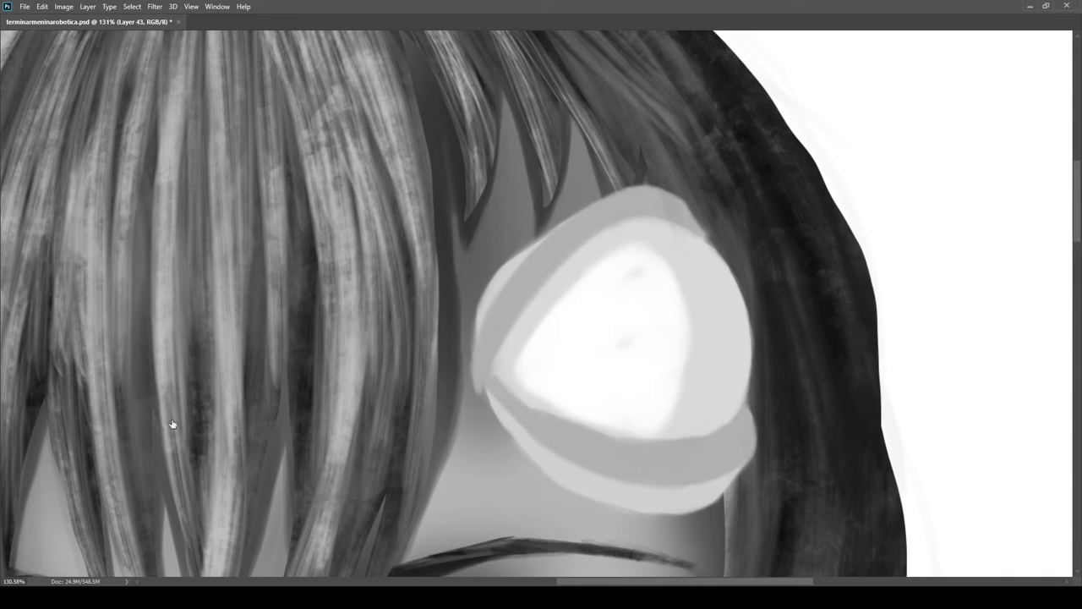
{"action": "scroll", "coordinate": [691, 126], "scroll_direction": "down", "scroll_amount": 3}
{"action": "scroll", "coordinate": [851, 281], "scroll_direction": "up", "scroll_amount": 2}
{"action": "scroll", "coordinate": [590, 331], "scroll_direction": "up", "scroll_amount": 1}
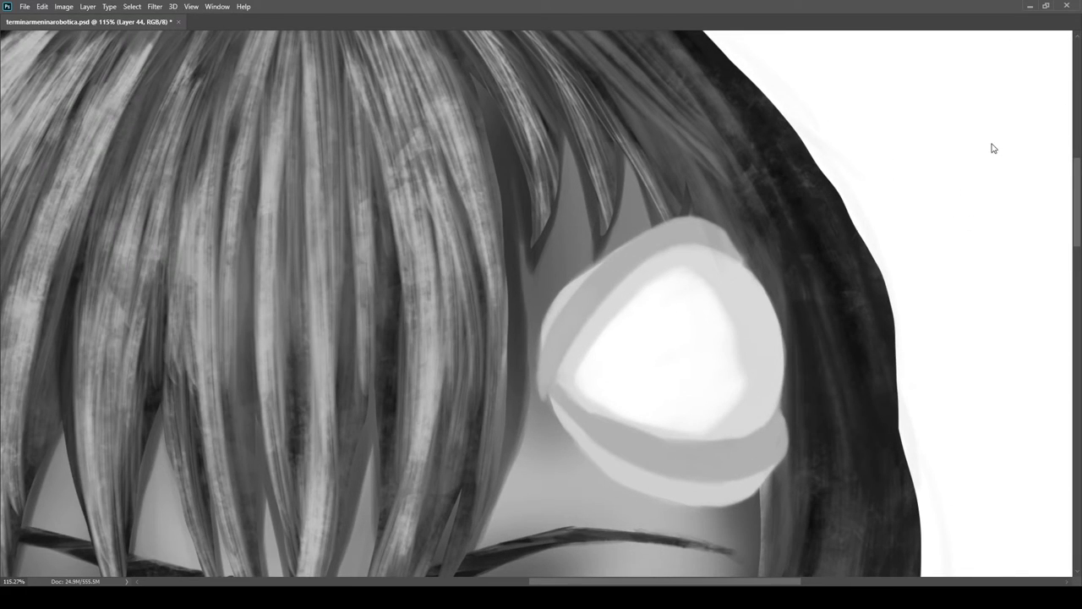
Darken the forehead eye's upper lid and its outer band with mid grey
{"action": "left_click_drag", "start_coordinate": [616, 270], "coordinate": [586, 296]}
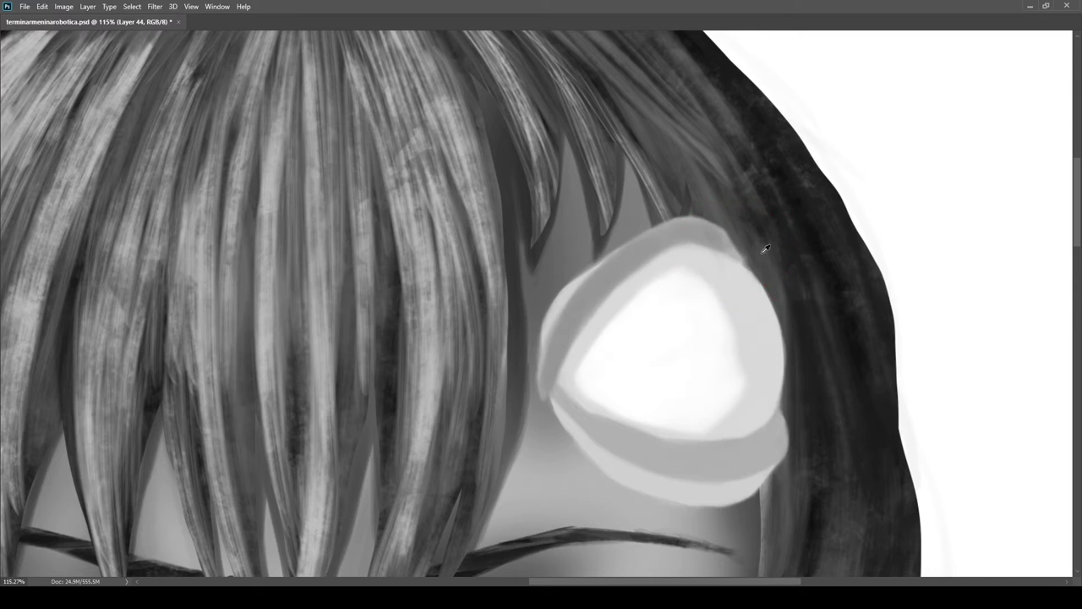
{"action": "scroll", "coordinate": [580, 274], "scroll_direction": "up", "scroll_amount": 2}
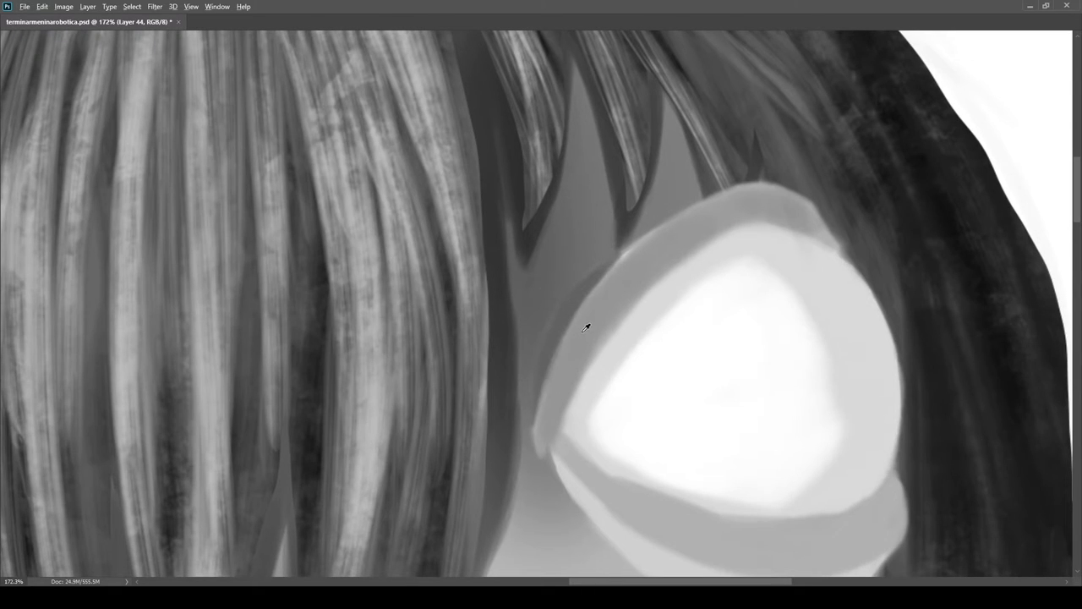
{"action": "left_click_drag", "start_coordinate": [535, 332], "coordinate": [527, 395]}
{"action": "scroll", "coordinate": [604, 271], "scroll_direction": "down", "scroll_amount": 10}
{"action": "scroll", "coordinate": [603, 267], "scroll_direction": "up", "scroll_amount": 5}
{"action": "scroll", "coordinate": [625, 237], "scroll_direction": "up", "scroll_amount": 2}
Rotate the canvas, enlarge the brush and paint a sampled darker grey over the band below the lower lid
{"action": "key", "text": "r"}
{"action": "left_click_drag", "start_coordinate": [714, 330], "coordinate": [650, 442]}
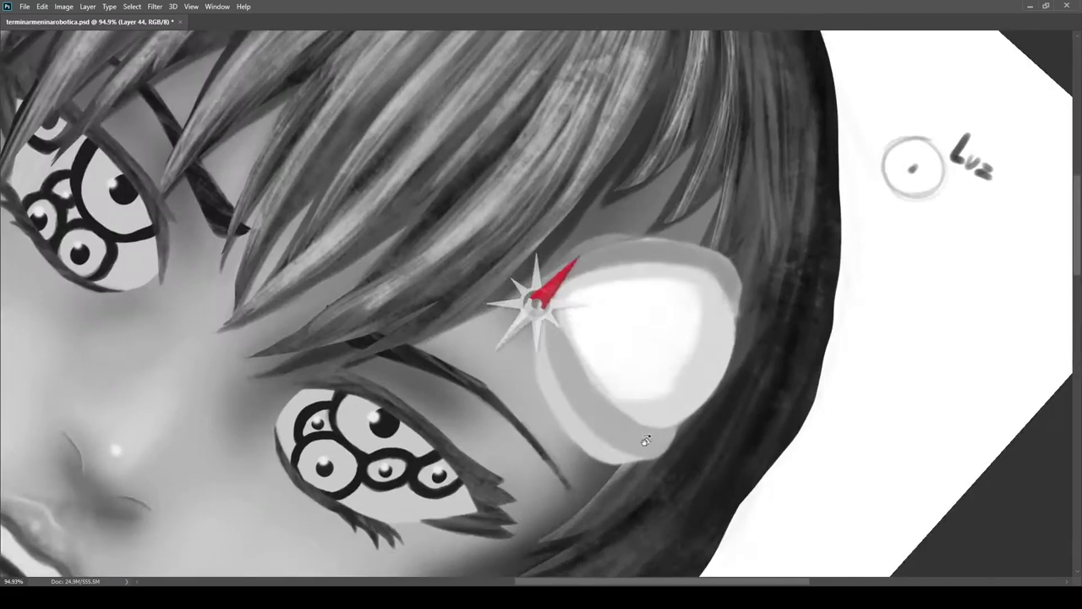
{"action": "scroll", "coordinate": [543, 372], "scroll_direction": "up", "scroll_amount": 2}
{"action": "mouse_move", "coordinate": [543, 275]}
{"action": "left_mouse_down"}
{"action": "mouse_move", "coordinate": [536, 327]}
{"action": "mouse_move", "coordinate": [597, 449]}
{"action": "mouse_move", "coordinate": [635, 474]}
{"action": "left_mouse_up"}
{"action": "key", "text": "Escape"}
{"action": "left_click", "coordinate": [728, 344], "text": "alt"}
{"action": "key", "text": "bracketright"}
{"action": "key", "text": "bracketright"}
{"action": "key", "text": "bracketright"}
{"action": "key", "text": "bracketright"}
{"action": "mouse_move", "coordinate": [718, 365]}
{"action": "left_mouse_down"}
{"action": "mouse_move", "coordinate": [635, 363]}
{"action": "mouse_move", "coordinate": [731, 365]}
{"action": "mouse_move", "coordinate": [770, 346]}
{"action": "mouse_move", "coordinate": [969, 409]}
{"action": "left_mouse_up"}
{"action": "key", "text": "ctrl+z"}
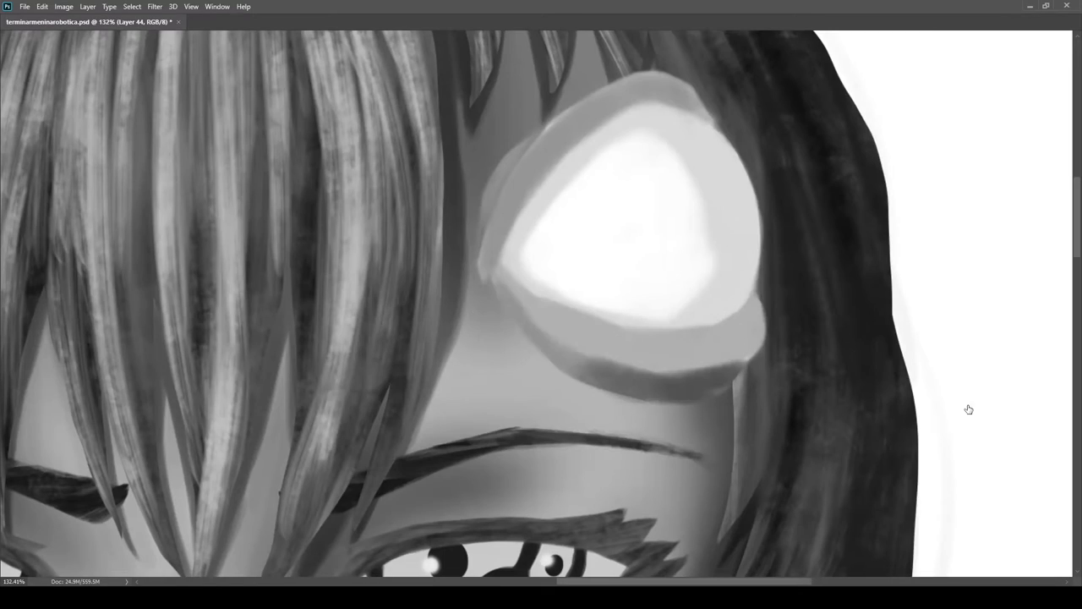
Paint mid-grey tones across the forehead eye's lower lid to blend it with the dark band below
{"action": "mouse_move", "coordinate": [739, 358]}
{"action": "left_mouse_down"}
{"action": "mouse_move", "coordinate": [650, 361]}
{"action": "mouse_move", "coordinate": [535, 323]}
{"action": "left_mouse_up"}
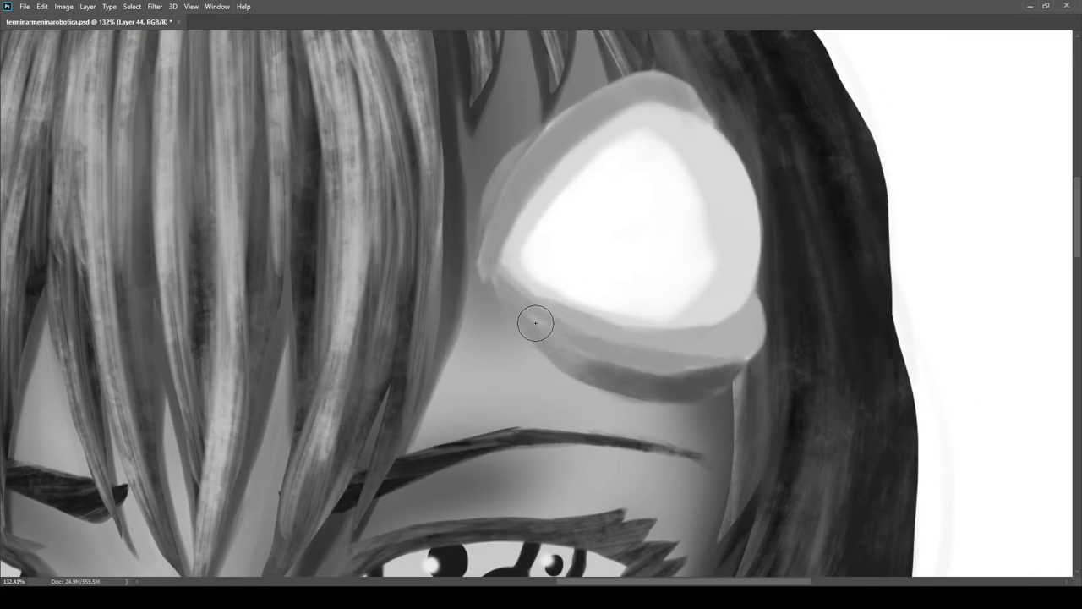
{"action": "mouse_move", "coordinate": [734, 375]}
{"action": "left_mouse_down"}
{"action": "mouse_move", "coordinate": [692, 375]}
{"action": "mouse_move", "coordinate": [746, 359]}
{"action": "mouse_move", "coordinate": [623, 371]}
{"action": "left_mouse_up"}
{"action": "left_click", "coordinate": [583, 360], "text": "alt"}
{"action": "scroll", "coordinate": [558, 354], "scroll_direction": "down", "scroll_amount": 3}
{"action": "scroll", "coordinate": [701, 362], "scroll_direction": "up", "scroll_amount": 3}
{"action": "left_click_drag", "start_coordinate": [945, 420], "coordinate": [878, 334]}
Add a new layer and blend light and dark grey strokes into the lower lid's volume
{"action": "key", "text": "ctrl+shift+alt+n"}
{"action": "mouse_move", "coordinate": [811, 285]}
{"action": "left_mouse_down"}
{"action": "mouse_move", "coordinate": [763, 288]}
{"action": "mouse_move", "coordinate": [811, 287]}
{"action": "left_mouse_up"}
{"action": "left_click_drag", "start_coordinate": [735, 283], "coordinate": [693, 275]}
{"action": "scroll", "coordinate": [692, 275], "scroll_direction": "up", "scroll_amount": 5}
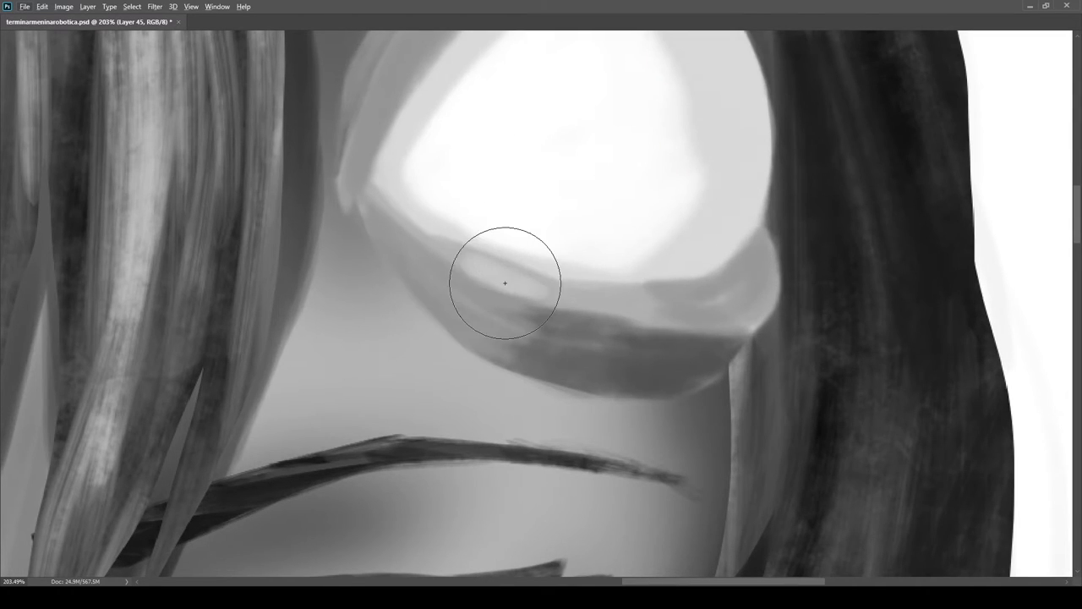
{"action": "scroll", "coordinate": [473, 245], "scroll_direction": "down", "scroll_amount": 2}
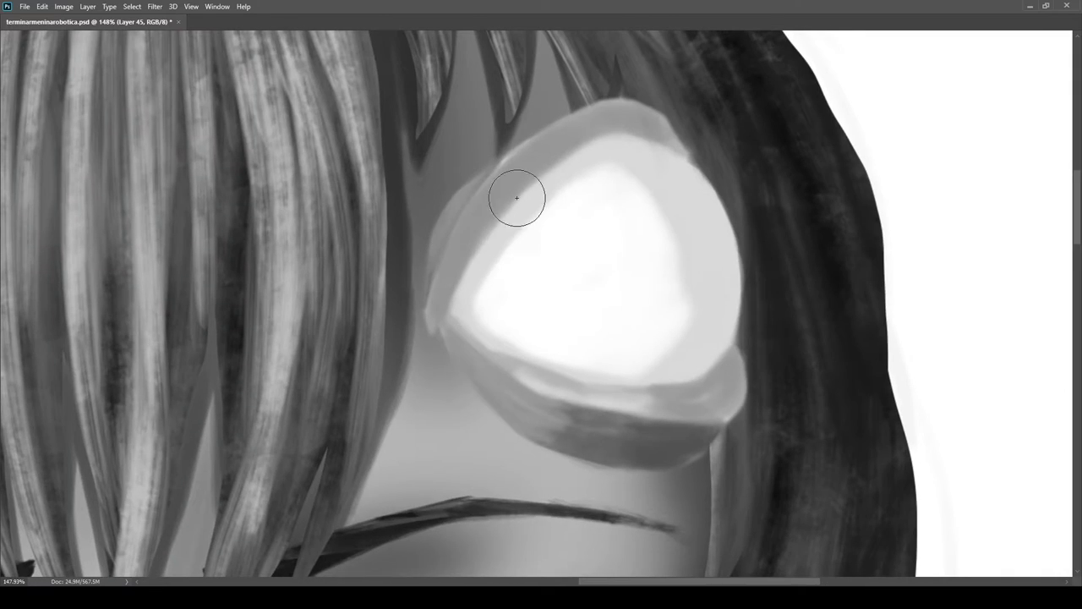
Blend the forehead eye's upper lid with soft grey strokes along its length
{"action": "left_click_drag", "start_coordinate": [445, 285], "coordinate": [520, 178]}
{"action": "left_click_drag", "start_coordinate": [461, 259], "coordinate": [545, 159]}
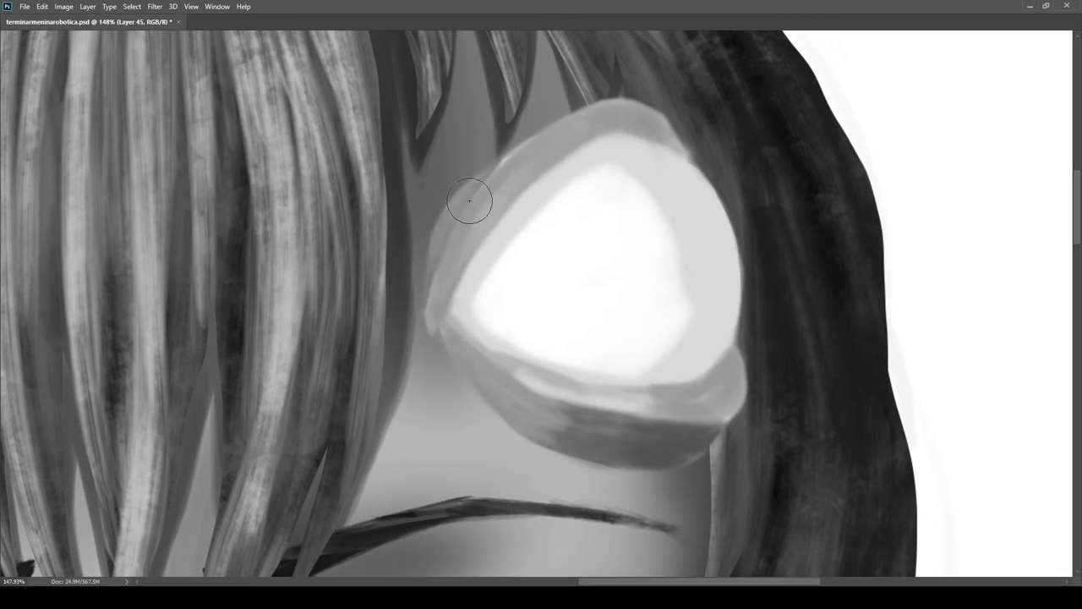
{"action": "left_click_drag", "start_coordinate": [706, 347], "coordinate": [689, 385]}
{"action": "left_click_drag", "start_coordinate": [665, 187], "coordinate": [565, 154]}
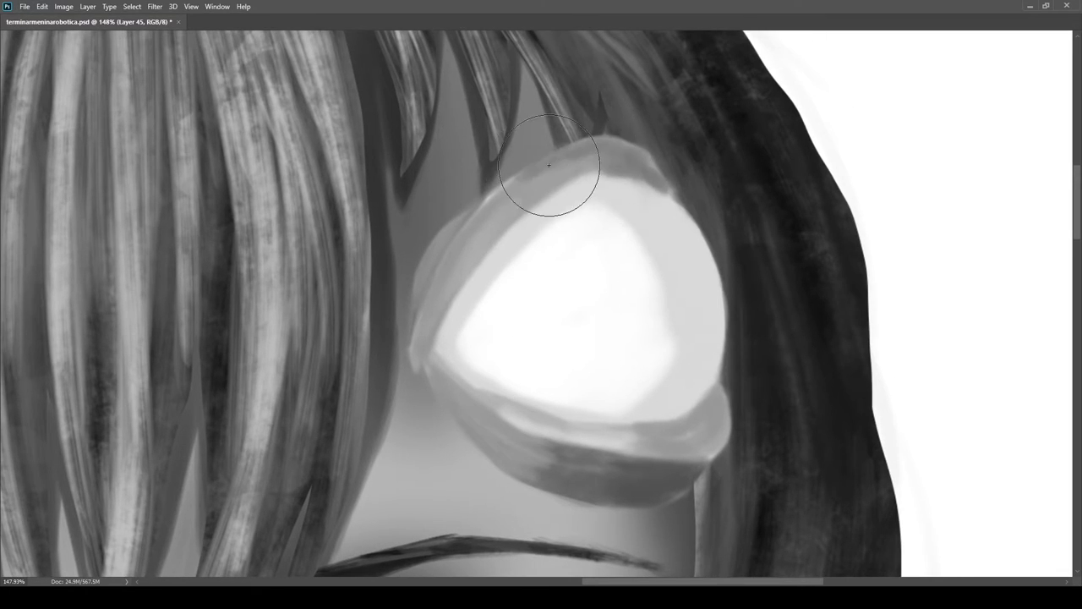
{"action": "scroll", "coordinate": [719, 252], "scroll_direction": "down", "scroll_amount": 10}
{"action": "scroll", "coordinate": [676, 253], "scroll_direction": "up", "scroll_amount": 8}
{"action": "scroll", "coordinate": [642, 271], "scroll_direction": "down", "scroll_amount": 8}
{"action": "scroll", "coordinate": [622, 288], "scroll_direction": "up", "scroll_amount": 2}
Rotate the view and paint a dark grey cast shadow on the skin under the forehead eye's lower lid
{"action": "left_click_drag", "start_coordinate": [696, 276], "coordinate": [998, 399]}
{"action": "scroll", "coordinate": [555, 435], "scroll_direction": "up", "scroll_amount": 3}
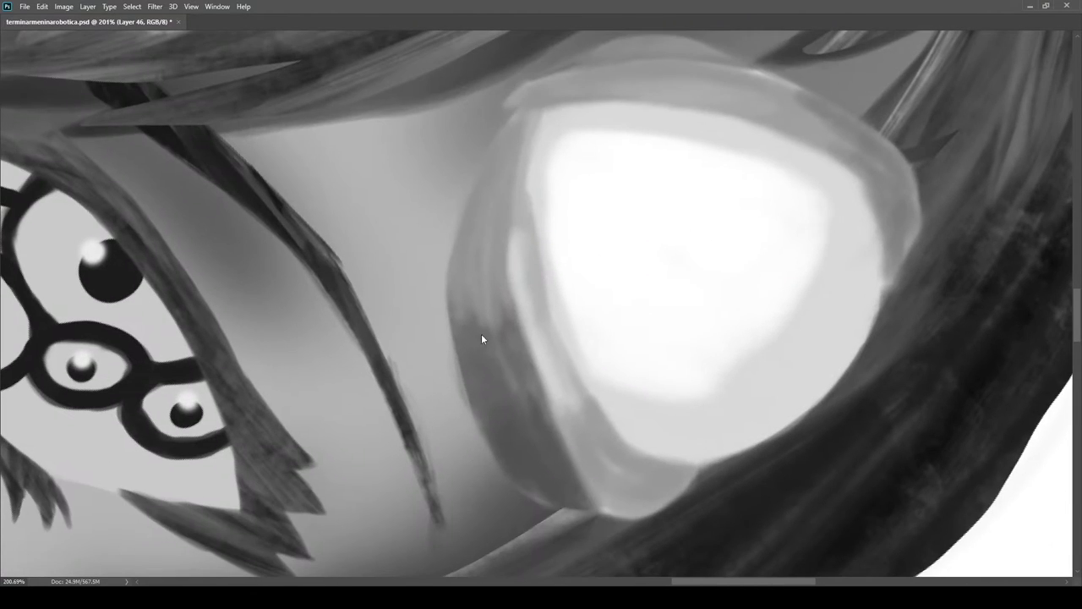
{"action": "key", "text": "bracketleft"}
{"action": "key", "text": "bracketleft"}
{"action": "key", "text": "bracketleft"}
{"action": "key", "text": "bracketleft"}
{"action": "mouse_move", "coordinate": [444, 295]}
{"action": "left_mouse_down"}
{"action": "mouse_move", "coordinate": [513, 543]}
{"action": "mouse_move", "coordinate": [732, 419]}
{"action": "left_mouse_up"}
{"action": "key", "text": "r"}
{"action": "key", "text": "bracketright"}
{"action": "key", "text": "bracketright"}
{"action": "key", "text": "bracketright"}
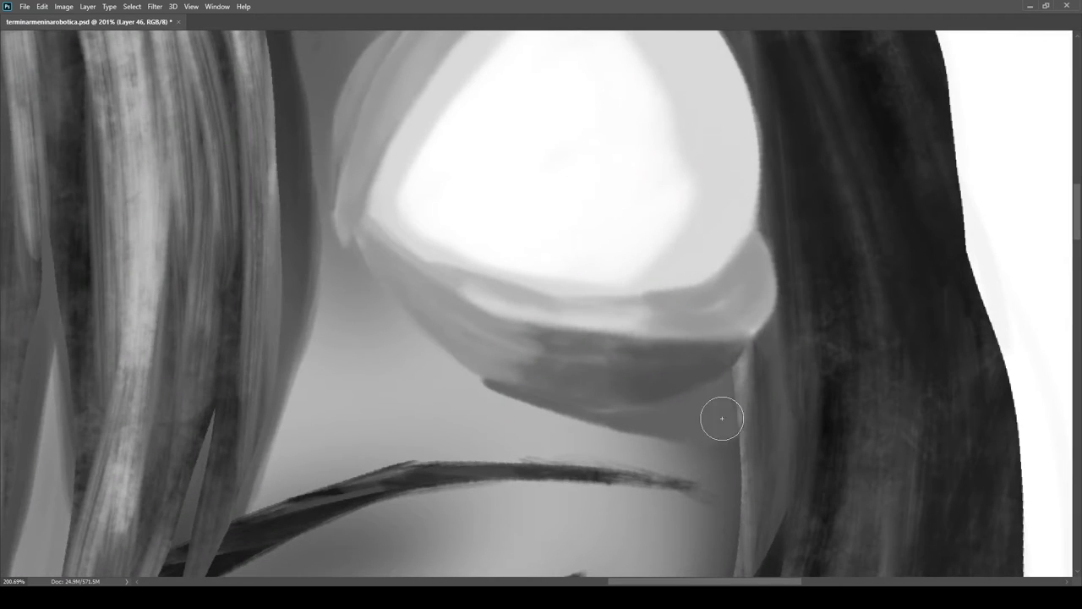
Paint a dark shadow around the upper lid's outer edge beside the bangs and clean it with the eraser
{"action": "key", "text": "bracketleft"}
{"action": "key", "text": "bracketleft"}
{"action": "key", "text": "bracketleft"}
{"action": "key", "text": "bracketleft"}
{"action": "left_click_drag", "start_coordinate": [414, 212], "coordinate": [591, 422]}
{"action": "key", "text": "bracketright"}
{"action": "key", "text": "bracketright"}
{"action": "key", "text": "bracketright"}
{"action": "key", "text": "bracketright"}
{"action": "mouse_move", "coordinate": [591, 422]}
{"action": "left_mouse_down"}
{"action": "mouse_move", "coordinate": [531, 424]}
{"action": "mouse_move", "coordinate": [575, 279]}
{"action": "left_mouse_up"}
{"action": "key", "text": "b"}
{"action": "key", "text": "e"}
{"action": "left_click_drag", "start_coordinate": [520, 412], "coordinate": [550, 295]}
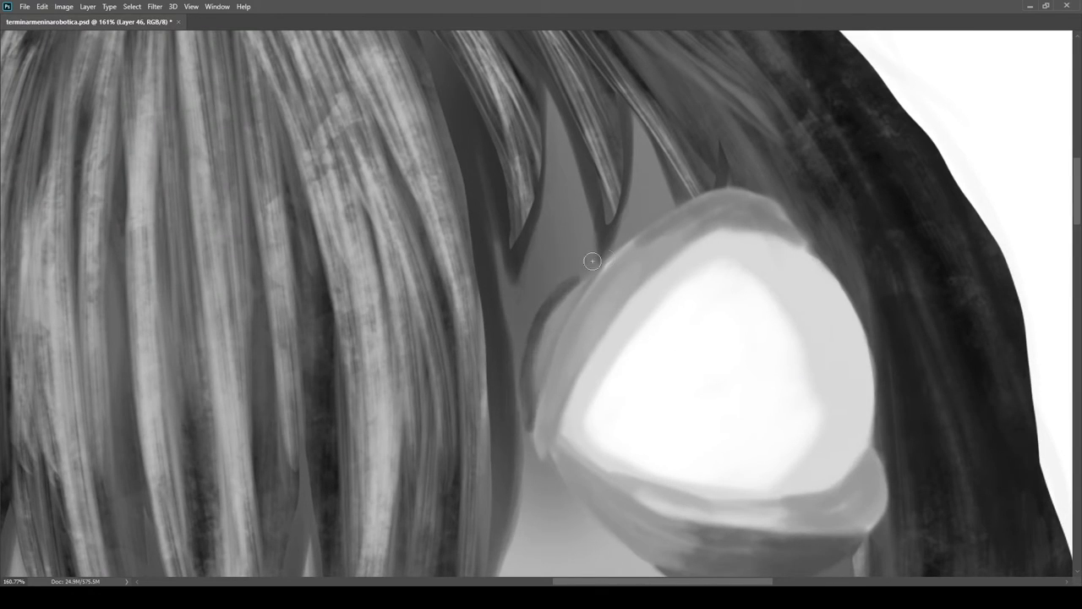
{"action": "scroll", "coordinate": [559, 418], "scroll_direction": "up", "scroll_amount": 4}
{"action": "left_click_drag", "start_coordinate": [561, 431], "coordinate": [593, 332]}
{"action": "scroll", "coordinate": [732, 217], "scroll_direction": "down", "scroll_amount": 10}
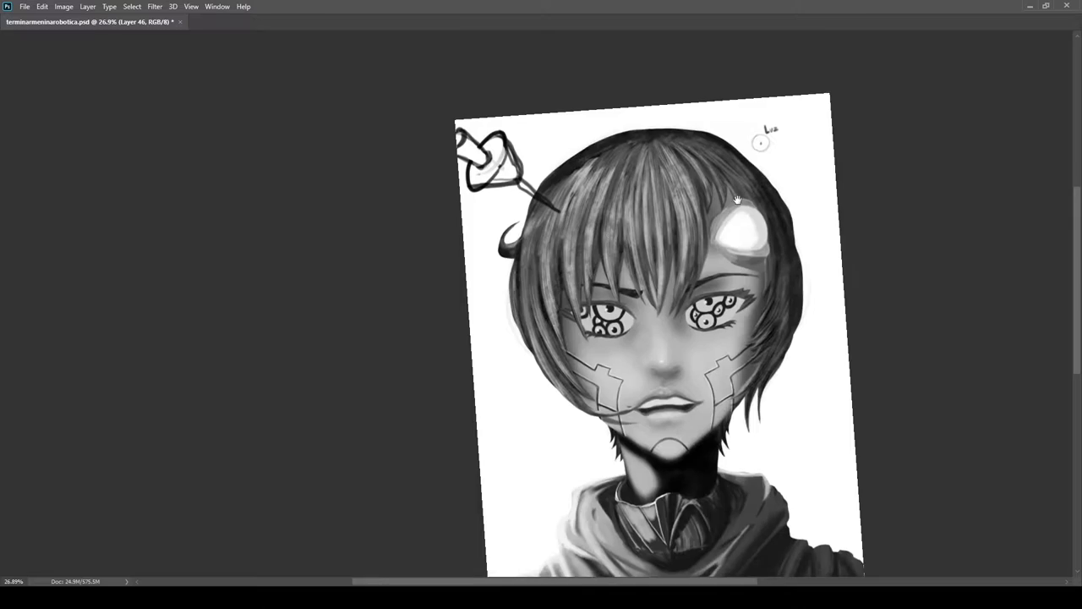
Rotate the canvas and draw a thin dark line between the eyeball and the lower lid's outer corner
{"action": "key", "text": "r"}
{"action": "left_click_drag", "start_coordinate": [761, 143], "coordinate": [696, 529]}
{"action": "scroll", "coordinate": [596, 541], "scroll_direction": "up", "scroll_amount": 10}
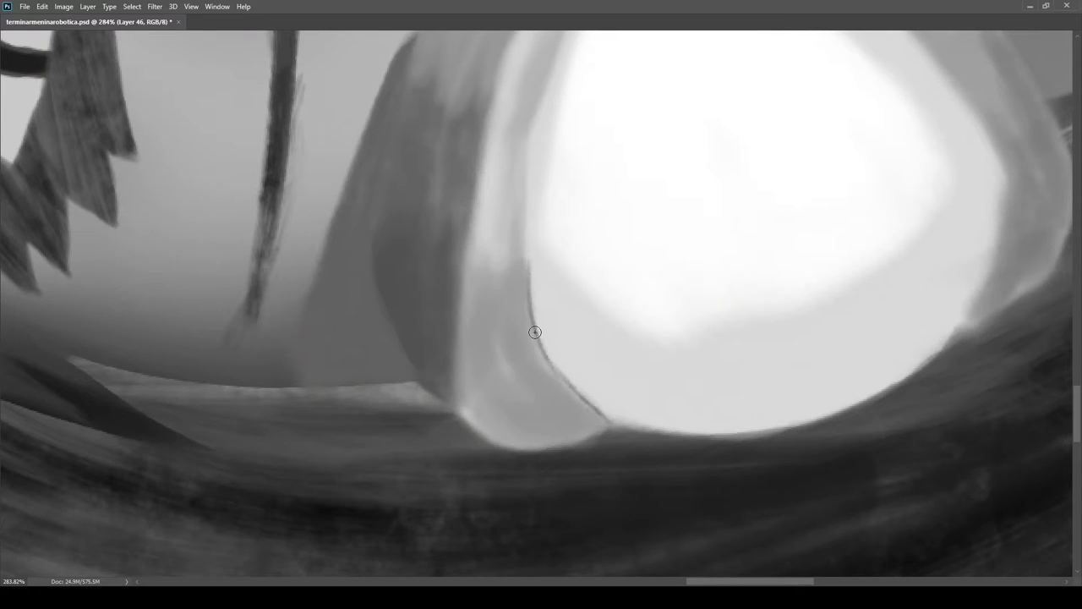
{"action": "left_click_drag", "start_coordinate": [536, 327], "coordinate": [533, 161]}
{"action": "scroll", "coordinate": [445, 161], "scroll_direction": "down", "scroll_amount": 10}
Draw a thin dark line along the upper lid's inner edge against the eyeball
{"action": "key", "text": "r"}
{"action": "left_click_drag", "start_coordinate": [444, 169], "coordinate": [401, 402]}
{"action": "scroll", "coordinate": [516, 169], "scroll_direction": "up", "scroll_amount": 10}
{"action": "mouse_move", "coordinate": [602, 129]}
{"action": "left_mouse_down"}
{"action": "mouse_move", "coordinate": [504, 177]}
{"action": "mouse_move", "coordinate": [468, 214]}
{"action": "left_mouse_up"}
{"action": "mouse_move", "coordinate": [681, 125]}
{"action": "left_mouse_down"}
{"action": "mouse_move", "coordinate": [529, 155]}
{"action": "mouse_move", "coordinate": [455, 240]}
{"action": "left_mouse_up"}
{"action": "left_click_drag", "start_coordinate": [441, 289], "coordinate": [467, 257]}
Extend the thin dark line between the eyeball and the lower lid towards the inner corner
{"action": "scroll", "coordinate": [477, 280], "scroll_direction": "down", "scroll_amount": 10}
{"action": "scroll", "coordinate": [601, 305], "scroll_direction": "up", "scroll_amount": 5}
{"action": "left_click_drag", "start_coordinate": [600, 304], "coordinate": [752, 320]}
{"action": "key", "text": "r"}
{"action": "left_click_drag", "start_coordinate": [718, 338], "coordinate": [499, 486]}
{"action": "scroll", "coordinate": [405, 278], "scroll_direction": "up", "scroll_amount": 6}
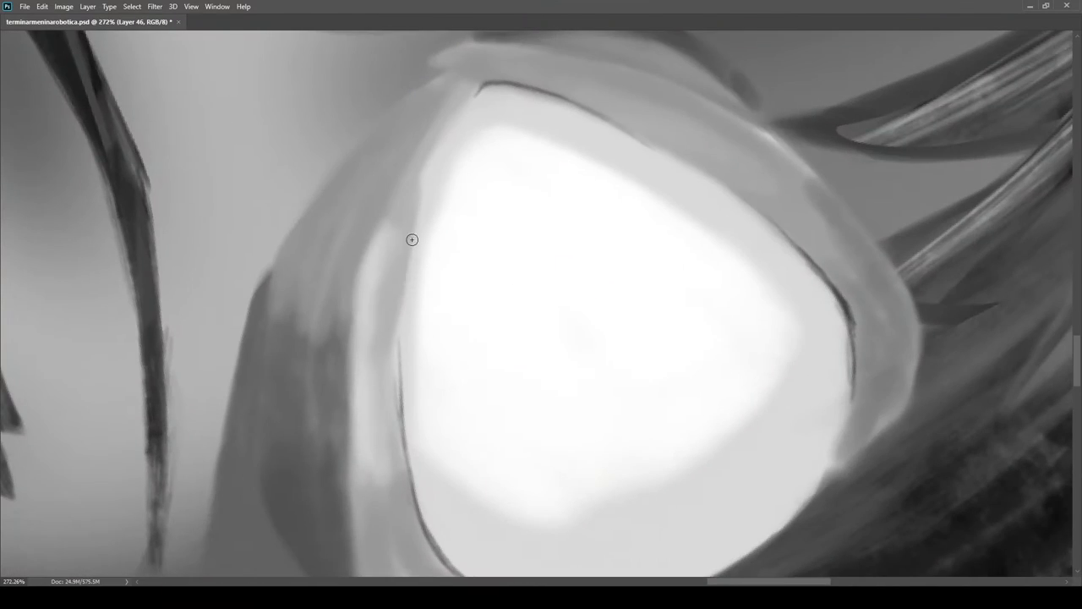
Shade the skin below the lower lid's outer corner with a large soft dark brush, undoing the harsh strokes
{"action": "scroll", "coordinate": [421, 289], "scroll_direction": "down", "scroll_amount": 15}
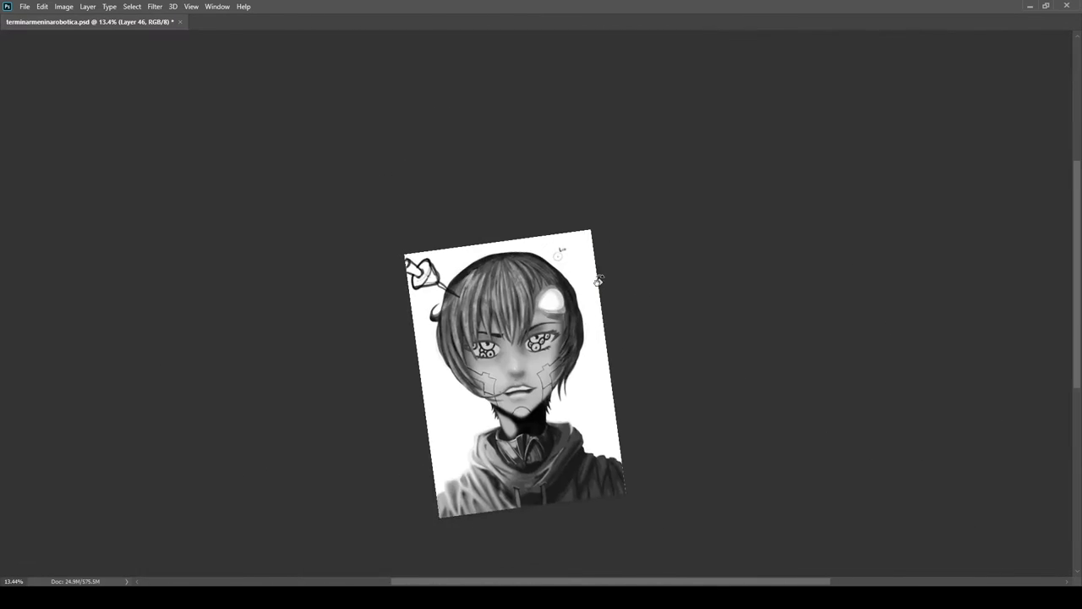
{"action": "scroll", "coordinate": [549, 319], "scroll_direction": "up", "scroll_amount": 8}
{"action": "scroll", "coordinate": [853, 374], "scroll_direction": "up", "scroll_amount": 3}
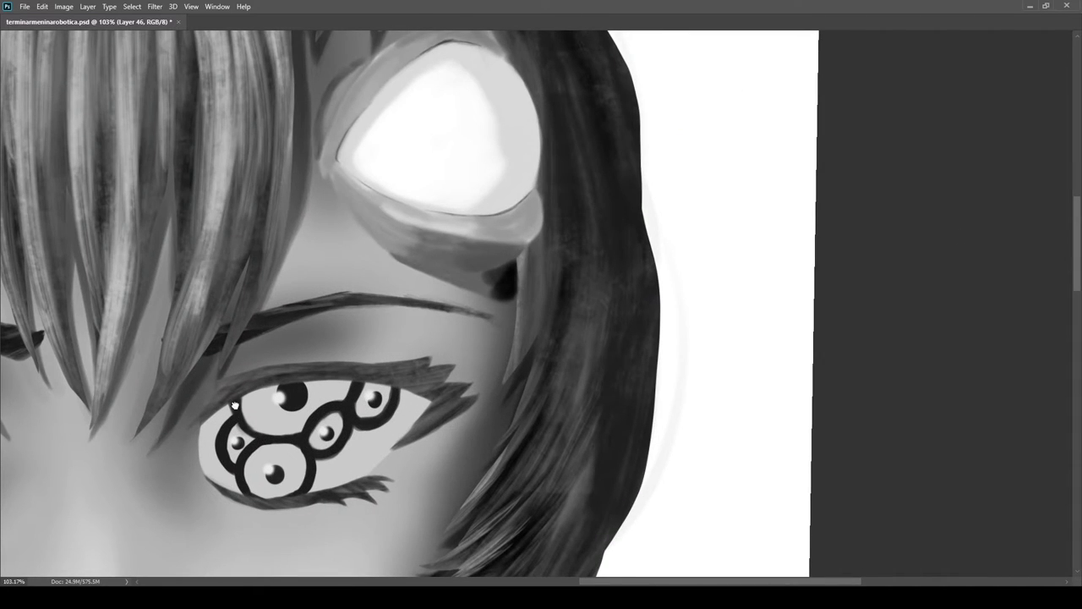
{"action": "key", "text": "ctrl+z"}
{"action": "mouse_move", "coordinate": [518, 272]}
{"action": "left_mouse_down"}
{"action": "mouse_move", "coordinate": [552, 286]}
{"action": "mouse_move", "coordinate": [491, 309]}
{"action": "mouse_move", "coordinate": [467, 274]}
{"action": "left_mouse_up"}
{"action": "key", "text": "ctrl+z"}
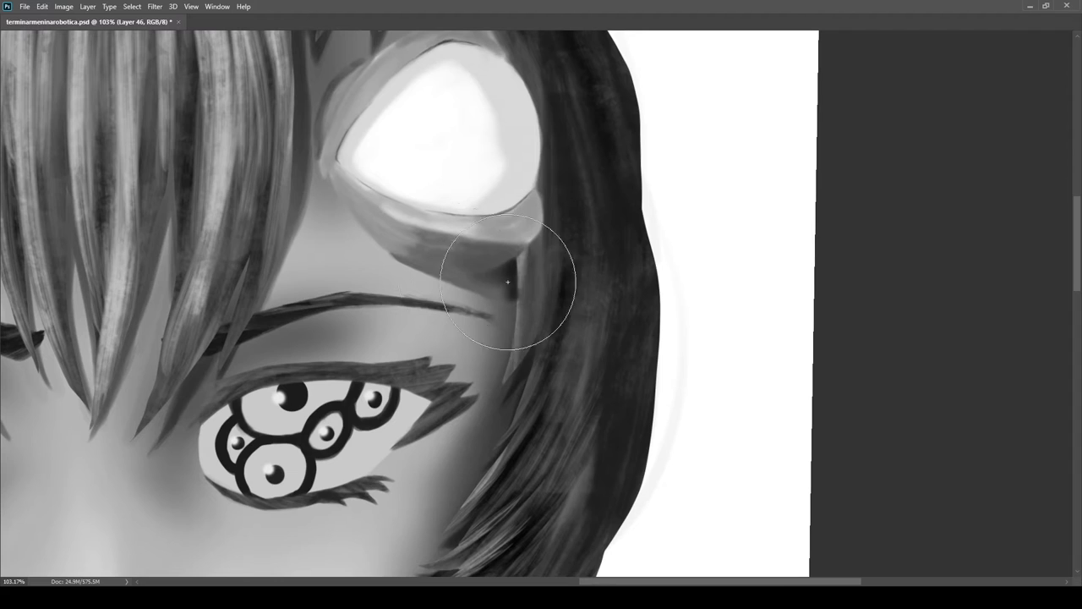
{"action": "scroll", "coordinate": [466, 274], "scroll_direction": "down", "scroll_amount": 5}
{"action": "scroll", "coordinate": [507, 279], "scroll_direction": "up", "scroll_amount": 6}
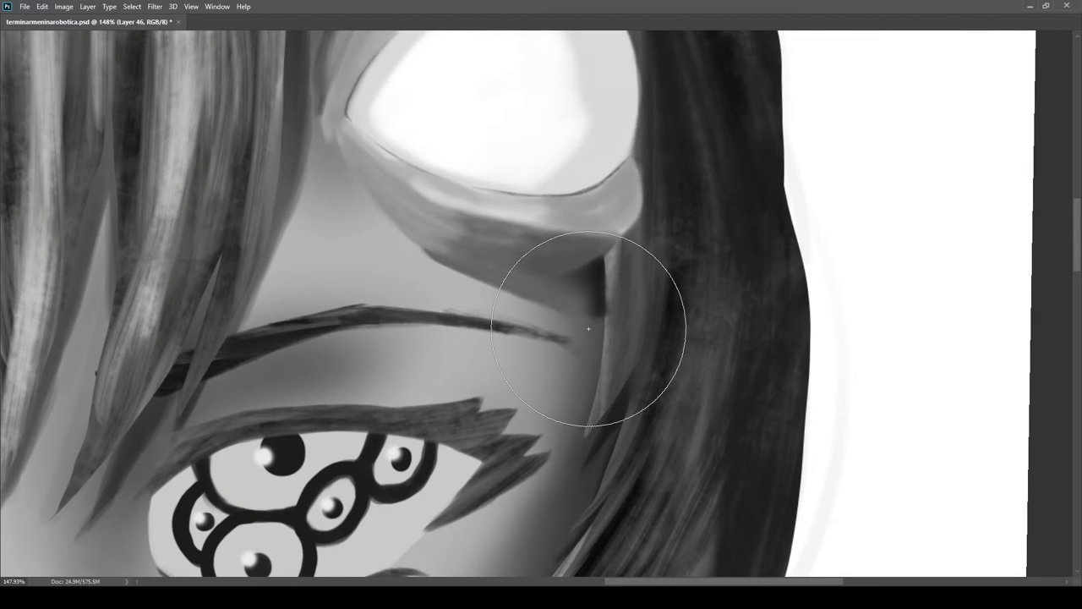
Shrink the brush and paint a dark contour line along the underside of the lower lid
{"action": "scroll", "coordinate": [594, 290], "scroll_direction": "up", "scroll_amount": 5}
{"action": "key", "text": "bracketleft"}
{"action": "key", "text": "bracketleft"}
{"action": "key", "text": "bracketleft"}
{"action": "key", "text": "bracketleft"}
{"action": "key", "text": "bracketleft"}
{"action": "left_click_drag", "start_coordinate": [341, 228], "coordinate": [375, 240]}
{"action": "scroll", "coordinate": [617, 268], "scroll_direction": "down", "scroll_amount": 3}
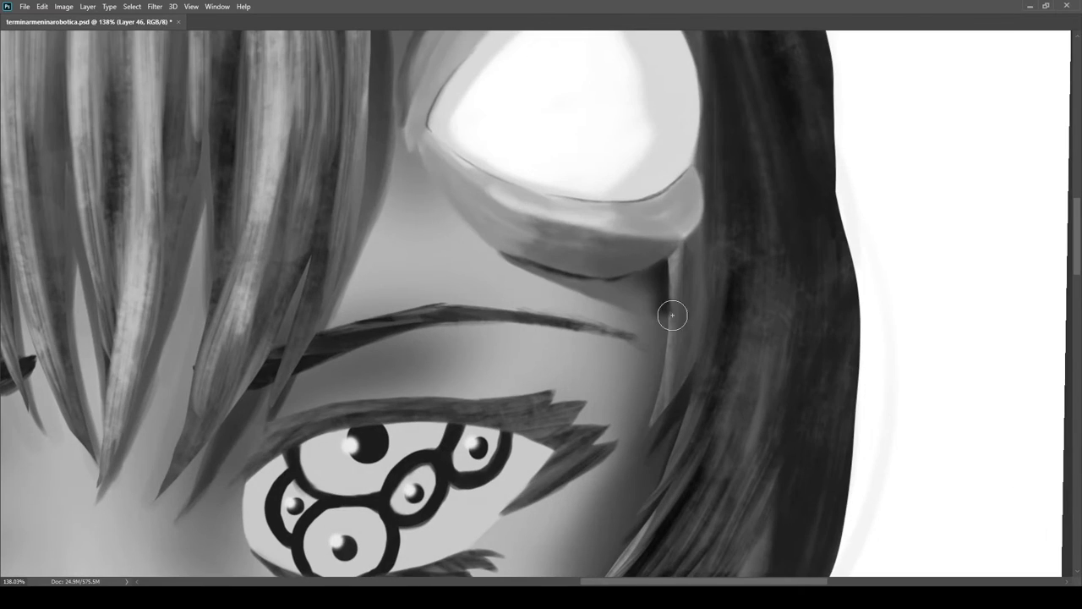
Paint a dark edge where the hair strand meets the forehead skin below the extra eye's outer corner
{"action": "scroll", "coordinate": [674, 318], "scroll_direction": "up", "scroll_amount": 4}
{"action": "mouse_move", "coordinate": [691, 353]}
{"action": "left_mouse_down"}
{"action": "mouse_move", "coordinate": [780, 314]}
{"action": "mouse_move", "coordinate": [756, 359]}
{"action": "left_mouse_up"}
{"action": "left_click_drag", "start_coordinate": [756, 299], "coordinate": [755, 423]}
{"action": "scroll", "coordinate": [796, 289], "scroll_direction": "down", "scroll_amount": 3}
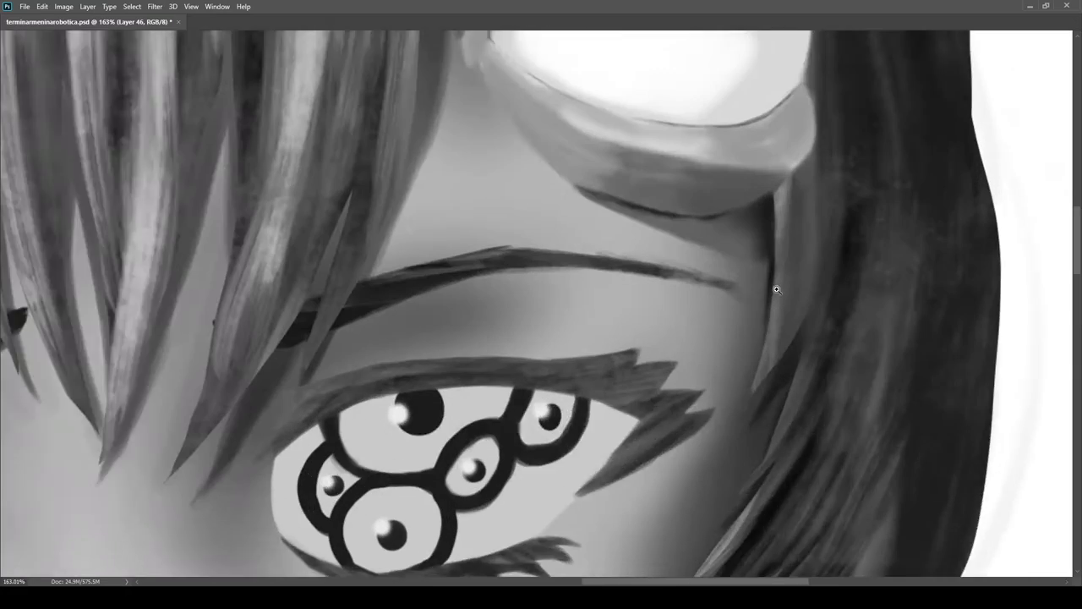
{"action": "scroll", "coordinate": [758, 287], "scroll_direction": "up", "scroll_amount": 2}
{"action": "left_click_drag", "start_coordinate": [765, 255], "coordinate": [755, 343]}
{"action": "scroll", "coordinate": [754, 338], "scroll_direction": "down", "scroll_amount": 2}
{"action": "scroll", "coordinate": [786, 256], "scroll_direction": "up", "scroll_amount": 4}
{"action": "left_click_drag", "start_coordinate": [719, 232], "coordinate": [710, 306]}
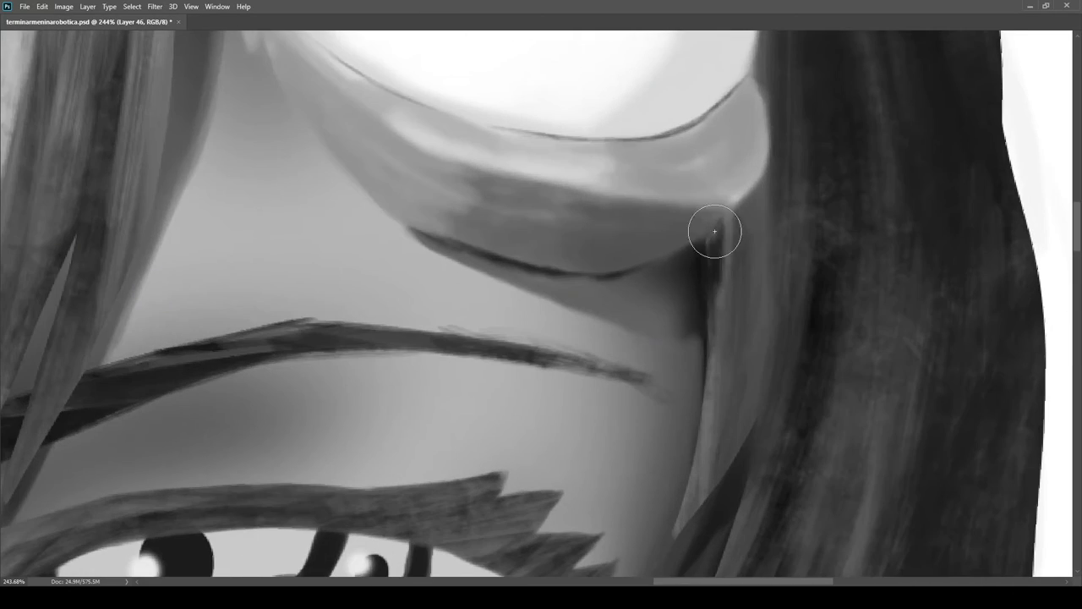
Darken the outer end of the extra eye's lower lid with soft shading and erase the excess with a larger eraser
{"action": "scroll", "coordinate": [712, 303], "scroll_direction": "down", "scroll_amount": 4}
{"action": "scroll", "coordinate": [717, 259], "scroll_direction": "up", "scroll_amount": 3}
{"action": "left_click", "coordinate": [990, 449]}
{"action": "scroll", "coordinate": [652, 259], "scroll_direction": "up", "scroll_amount": 1}
{"action": "left_click", "coordinate": [984, 413]}
{"action": "left_click", "coordinate": [984, 413]}
{"action": "mouse_move", "coordinate": [753, 467]}
{"action": "left_mouse_down"}
{"action": "mouse_move", "coordinate": [744, 307]}
{"action": "mouse_move", "coordinate": [603, 369]}
{"action": "left_mouse_up"}
{"action": "key", "text": "bracketright"}
{"action": "key", "text": "bracketright"}
{"action": "key", "text": "bracketright"}
{"action": "key", "text": "bracketright"}
{"action": "key", "text": "bracketright"}
{"action": "key", "text": "bracketright"}
{"action": "key", "text": "bracketright"}
{"action": "key", "text": "bracketright"}
{"action": "key", "text": "e"}
{"action": "left_click_drag", "start_coordinate": [739, 319], "coordinate": [604, 352]}
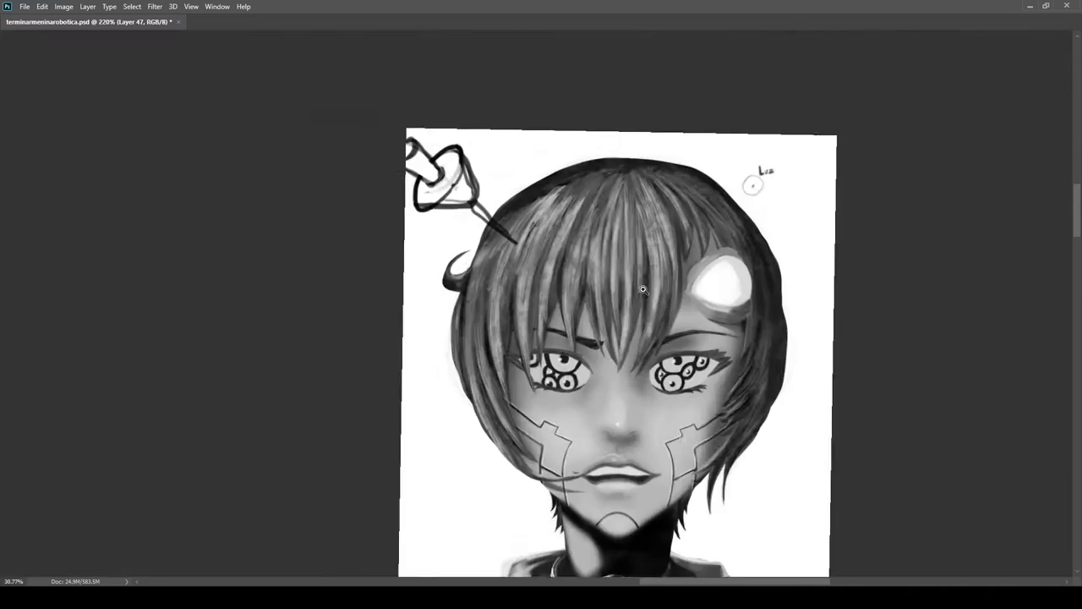
Refine the dark shading around the extra eye's lids, undoing the misplaced strokes
{"action": "left_click_drag", "start_coordinate": [644, 289], "coordinate": [731, 297]}
{"action": "left_click_drag", "start_coordinate": [705, 367], "coordinate": [757, 359]}
{"action": "mouse_move", "coordinate": [710, 344]}
{"action": "left_mouse_down"}
{"action": "mouse_move", "coordinate": [776, 348]}
{"action": "mouse_move", "coordinate": [715, 349]}
{"action": "left_mouse_up"}
{"action": "mouse_move", "coordinate": [778, 223]}
{"action": "left_mouse_down"}
{"action": "mouse_move", "coordinate": [743, 301]}
{"action": "mouse_move", "coordinate": [765, 280]}
{"action": "mouse_move", "coordinate": [675, 333]}
{"action": "left_mouse_up"}
{"action": "left_click_drag", "start_coordinate": [796, 272], "coordinate": [691, 222]}
{"action": "mouse_move", "coordinate": [742, 135]}
{"action": "left_mouse_down"}
{"action": "mouse_move", "coordinate": [643, 208]}
{"action": "mouse_move", "coordinate": [708, 209]}
{"action": "left_mouse_up"}
{"action": "mouse_move", "coordinate": [655, 199]}
{"action": "left_mouse_down"}
{"action": "mouse_move", "coordinate": [688, 224]}
{"action": "mouse_move", "coordinate": [628, 159]}
{"action": "mouse_move", "coordinate": [611, 180]}
{"action": "left_mouse_up"}
{"action": "key", "text": "ctrl+z"}
{"action": "key", "text": "ctrl+z"}
{"action": "left_click_drag", "start_coordinate": [686, 226], "coordinate": [634, 193]}
{"action": "key", "text": "ctrl+z"}
{"action": "mouse_move", "coordinate": [531, 216]}
{"action": "left_mouse_down"}
{"action": "mouse_move", "coordinate": [635, 198]}
{"action": "mouse_move", "coordinate": [548, 205]}
{"action": "left_mouse_up"}
{"action": "key", "text": "ctrl+z"}
{"action": "key", "text": "ctrl+z"}
Block in a solid black round iris on the white of the extra eye, undoing the misplaced marks
{"action": "key", "text": "bracketright"}
{"action": "key", "text": "bracketleft"}
{"action": "mouse_move", "coordinate": [710, 230]}
{"action": "left_mouse_down"}
{"action": "mouse_move", "coordinate": [689, 217]}
{"action": "mouse_move", "coordinate": [566, 216]}
{"action": "mouse_move", "coordinate": [744, 238]}
{"action": "left_mouse_up"}
{"action": "left_click_drag", "start_coordinate": [677, 214], "coordinate": [759, 218]}
{"action": "mouse_move", "coordinate": [686, 206]}
{"action": "left_mouse_down"}
{"action": "mouse_move", "coordinate": [633, 218]}
{"action": "mouse_move", "coordinate": [691, 191]}
{"action": "left_mouse_up"}
{"action": "left_click", "coordinate": [679, 199]}
{"action": "key", "text": "ctrl+z"}
{"action": "left_click", "coordinate": [654, 216]}
{"action": "left_click", "coordinate": [951, 54]}
Shape a second black iris as a tilted oval overlapping the first towards the eye's outer corner
{"action": "left_click_drag", "start_coordinate": [674, 231], "coordinate": [720, 212]}
{"action": "left_click_drag", "start_coordinate": [620, 254], "coordinate": [659, 265]}
{"action": "left_click_drag", "start_coordinate": [622, 108], "coordinate": [599, 112]}
{"action": "left_click_drag", "start_coordinate": [767, 110], "coordinate": [750, 110]}
{"action": "left_click_drag", "start_coordinate": [764, 255], "coordinate": [723, 225]}
{"action": "key", "text": "ctrl+z"}
{"action": "left_click_drag", "start_coordinate": [709, 263], "coordinate": [713, 268]}
{"action": "key", "text": "Return"}
{"action": "left_click_drag", "start_coordinate": [712, 167], "coordinate": [608, 167]}
{"action": "left_click_drag", "start_coordinate": [686, 135], "coordinate": [769, 110]}
{"action": "left_click_drag", "start_coordinate": [558, 239], "coordinate": [655, 235]}
{"action": "left_click", "coordinate": [598, 208]}
{"action": "left_click_drag", "start_coordinate": [653, 180], "coordinate": [551, 185]}
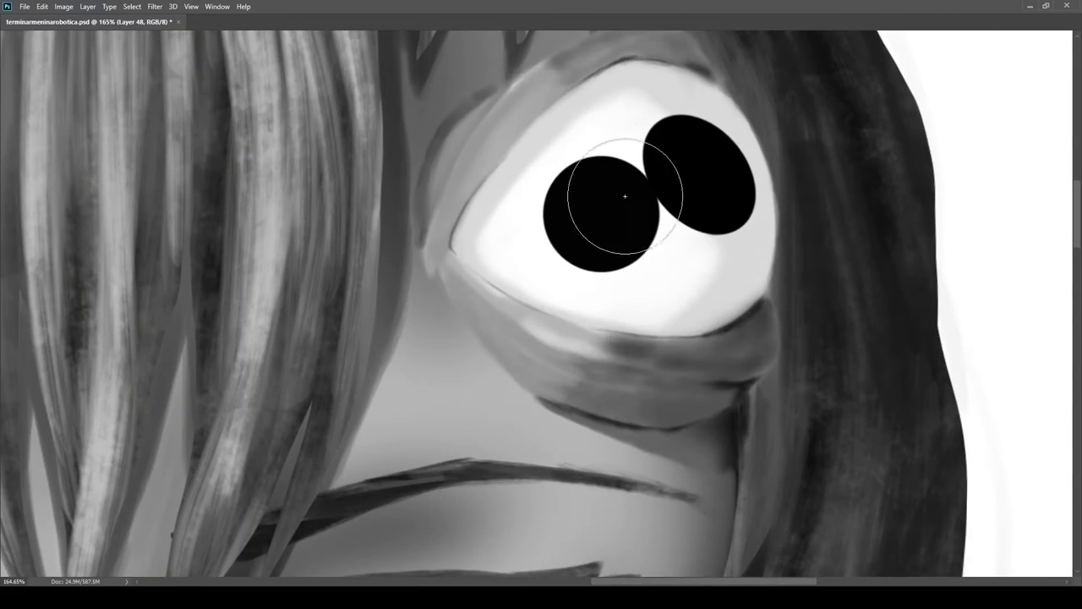
Shrink the brush and paint smooth black curves that fuse the two irises into one double shape
{"action": "scroll", "coordinate": [635, 232], "scroll_direction": "up", "scroll_amount": 3}
{"action": "key", "text": "["}
{"action": "key", "text": "["}
{"action": "key", "text": "["}
{"action": "key", "text": "["}
{"action": "key", "text": "["}
{"action": "key", "text": "["}
{"action": "key", "text": "["}
{"action": "key", "text": "["}
{"action": "key", "text": "["}
{"action": "key", "text": "["}
{"action": "key", "text": "["}
{"action": "left_click_drag", "start_coordinate": [686, 208], "coordinate": [675, 220]}
{"action": "scroll", "coordinate": [714, 207], "scroll_direction": "up", "scroll_amount": 3}
{"action": "left_click_drag", "start_coordinate": [634, 258], "coordinate": [727, 214]}
{"action": "key", "text": "ctrl+z"}
{"action": "mouse_move", "coordinate": [714, 203]}
{"action": "left_mouse_down"}
{"action": "mouse_move", "coordinate": [627, 229]}
{"action": "mouse_move", "coordinate": [698, 211]}
{"action": "mouse_move", "coordinate": [754, 220]}
{"action": "left_mouse_up"}
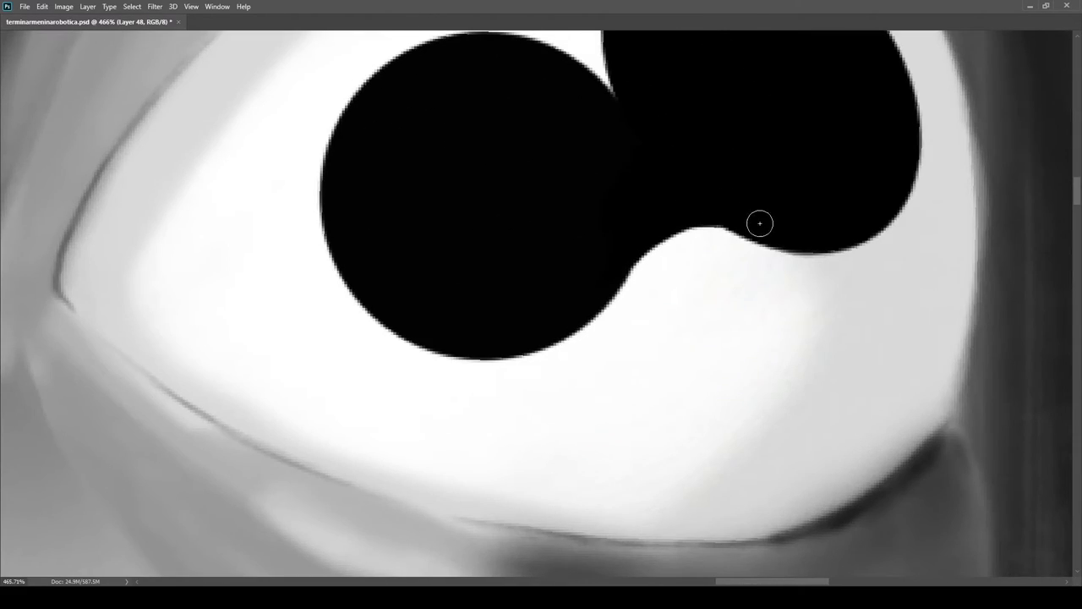
{"action": "scroll", "coordinate": [645, 200], "scroll_direction": "down", "scroll_amount": 12}
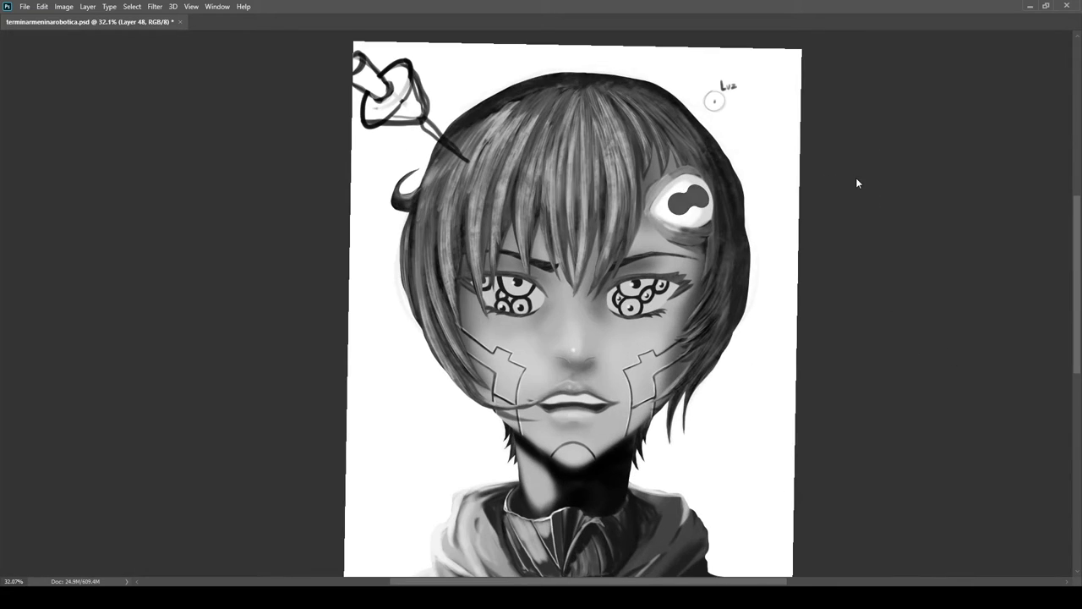
Paint a dark pupil in each half of the grey double iris, oval in the outer one and round in the inner one
{"action": "scroll", "coordinate": [714, 195], "scroll_direction": "up", "scroll_amount": 8}
{"action": "left_click", "coordinate": [623, 190]}
{"action": "left_click", "coordinate": [428, 263]}
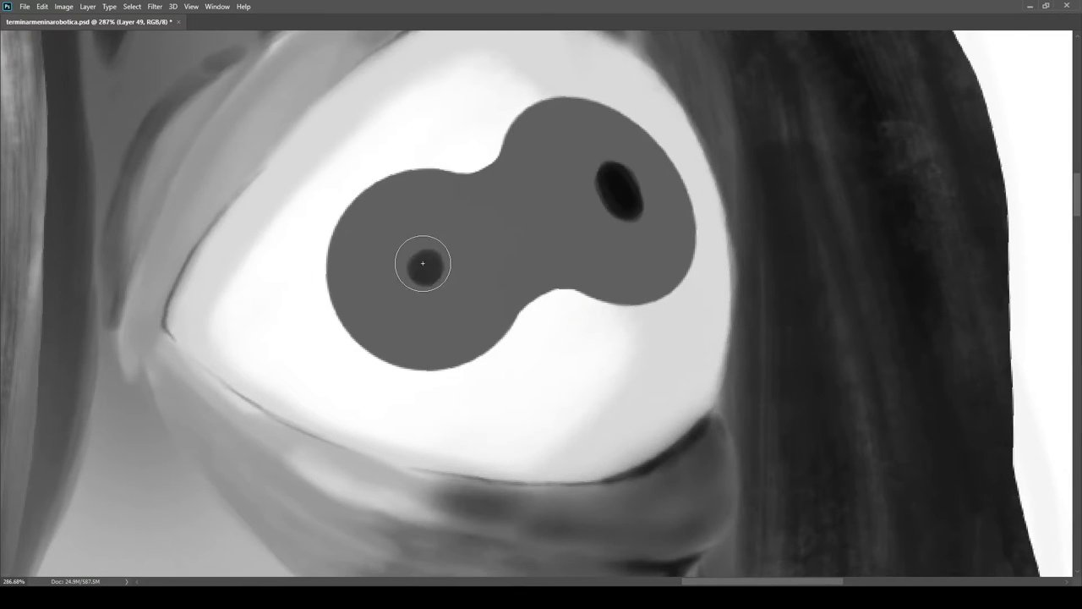
{"action": "scroll", "coordinate": [369, 253], "scroll_direction": "down", "scroll_amount": 5}
{"action": "scroll", "coordinate": [463, 247], "scroll_direction": "up", "scroll_amount": 5}
Paint a soft black rim around the outer half of the double iris
{"action": "mouse_move", "coordinate": [471, 206]}
{"action": "left_mouse_down"}
{"action": "mouse_move", "coordinate": [529, 160]}
{"action": "mouse_move", "coordinate": [571, 143]}
{"action": "mouse_move", "coordinate": [638, 202]}
{"action": "mouse_move", "coordinate": [650, 286]}
{"action": "mouse_move", "coordinate": [579, 340]}
{"action": "mouse_move", "coordinate": [473, 209]}
{"action": "mouse_move", "coordinate": [618, 247]}
{"action": "left_mouse_up"}
{"action": "key", "text": "bracketleft"}
{"action": "key", "text": "bracketleft"}
{"action": "key", "text": "bracketleft"}
{"action": "key", "text": "bracketleft"}
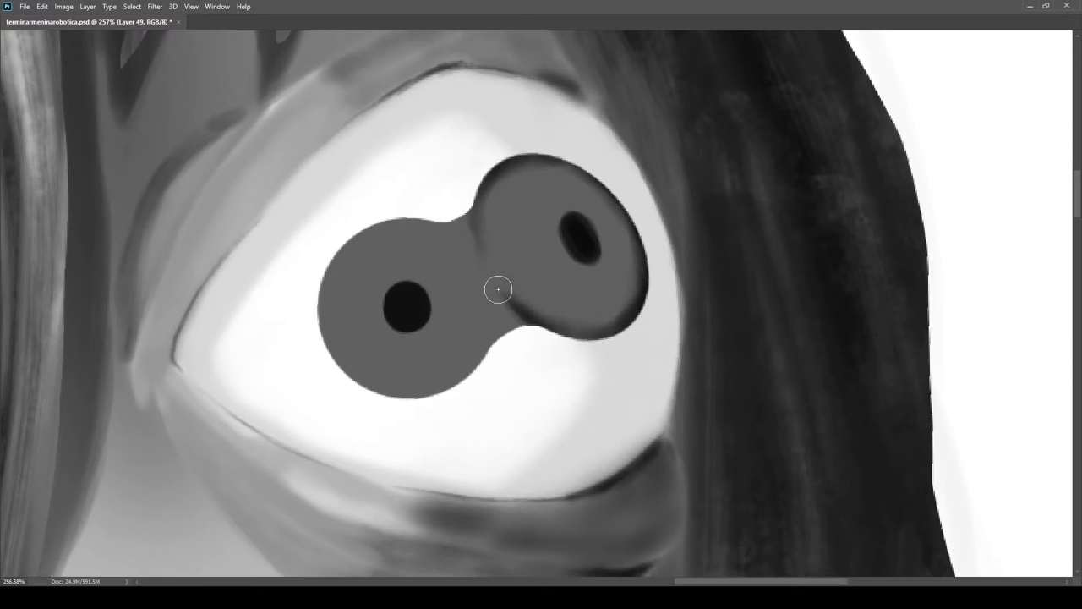
Continue the soft black rim around the inner half of the double iris with a smaller brush and clean its lower edge
{"action": "mouse_move", "coordinate": [514, 363]}
{"action": "left_mouse_down"}
{"action": "mouse_move", "coordinate": [375, 392]}
{"action": "mouse_move", "coordinate": [422, 229]}
{"action": "mouse_move", "coordinate": [480, 229]}
{"action": "left_mouse_up"}
{"action": "key", "text": "bracketleft"}
{"action": "key", "text": "bracketleft"}
{"action": "key", "text": "bracketleft"}
{"action": "key", "text": "bracketleft"}
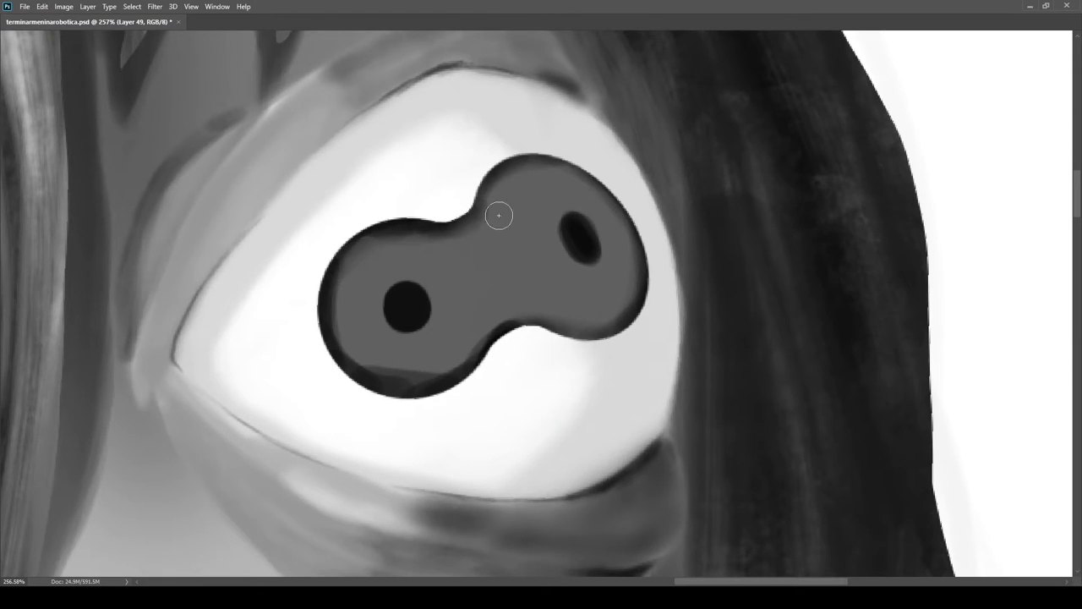
{"action": "key", "text": "bracketleft"}
{"action": "key", "text": "bracketleft"}
{"action": "key", "text": "bracketleft"}
{"action": "key", "text": "bracketleft"}
{"action": "left_click_drag", "start_coordinate": [487, 335], "coordinate": [376, 324]}
Add a new layer and paint a soft light grey highlight along the bridge between the two iris halves
{"action": "key", "text": "ctrl+shift+alt+n"}
{"action": "left_click_drag", "start_coordinate": [517, 307], "coordinate": [465, 235]}
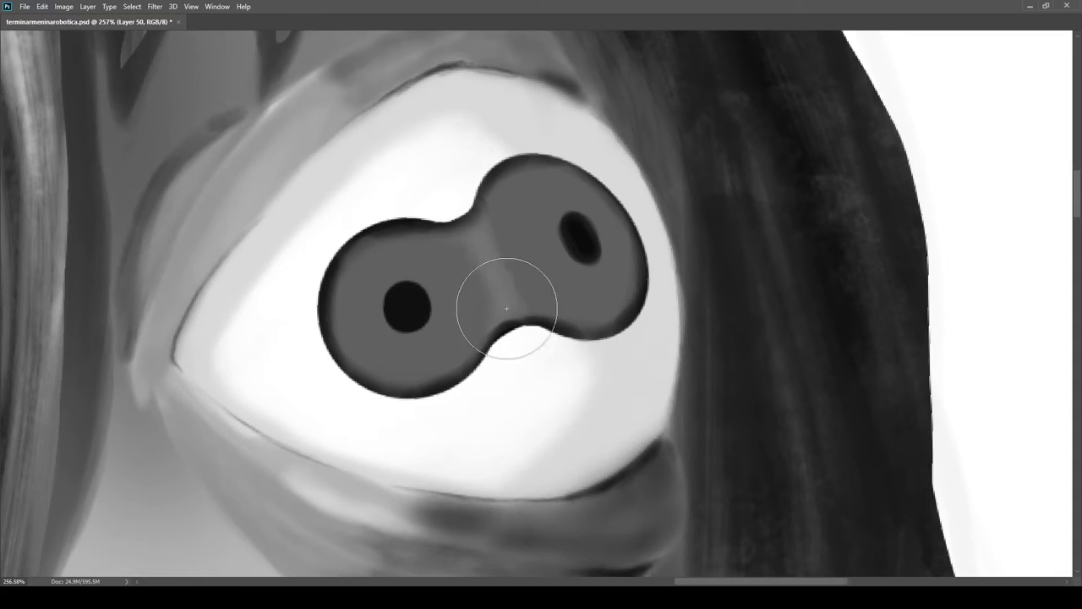
{"action": "left_click_drag", "start_coordinate": [507, 305], "coordinate": [556, 328]}
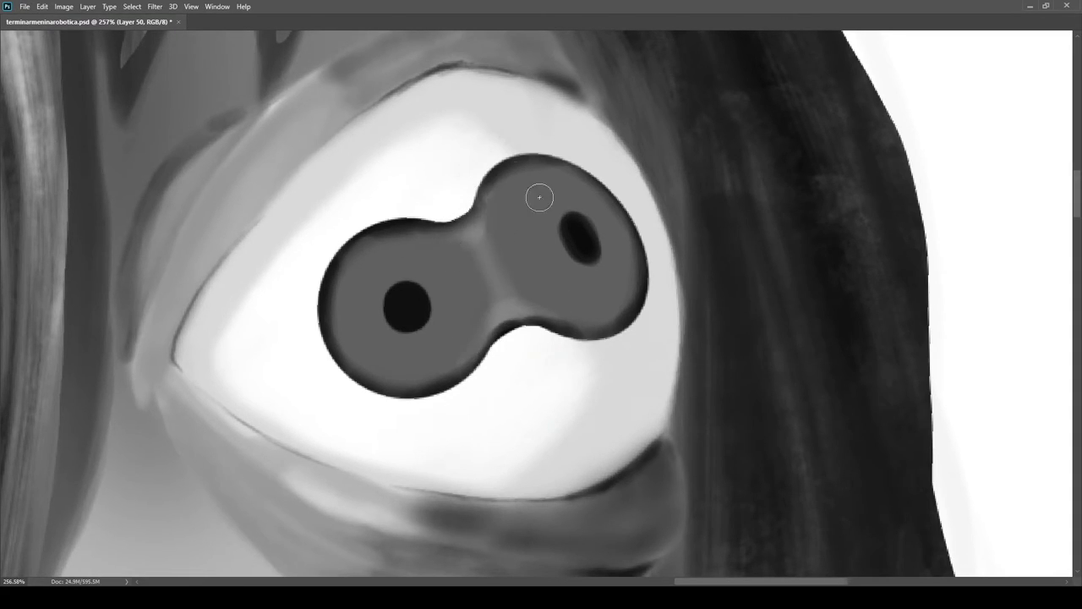
Place a white round highlight at the upper inner edge of each pupil on a new layer
{"action": "scroll", "coordinate": [544, 198], "scroll_direction": "down", "scroll_amount": 20}
{"action": "scroll", "coordinate": [549, 204], "scroll_direction": "up", "scroll_amount": 20}
{"action": "key", "text": "ctrl+shift+alt+n"}
{"action": "left_click_drag", "start_coordinate": [573, 188], "coordinate": [601, 265]}
{"action": "scroll", "coordinate": [551, 155], "scroll_direction": "down", "scroll_amount": 18}
{"action": "scroll", "coordinate": [551, 154], "scroll_direction": "up", "scroll_amount": 4}
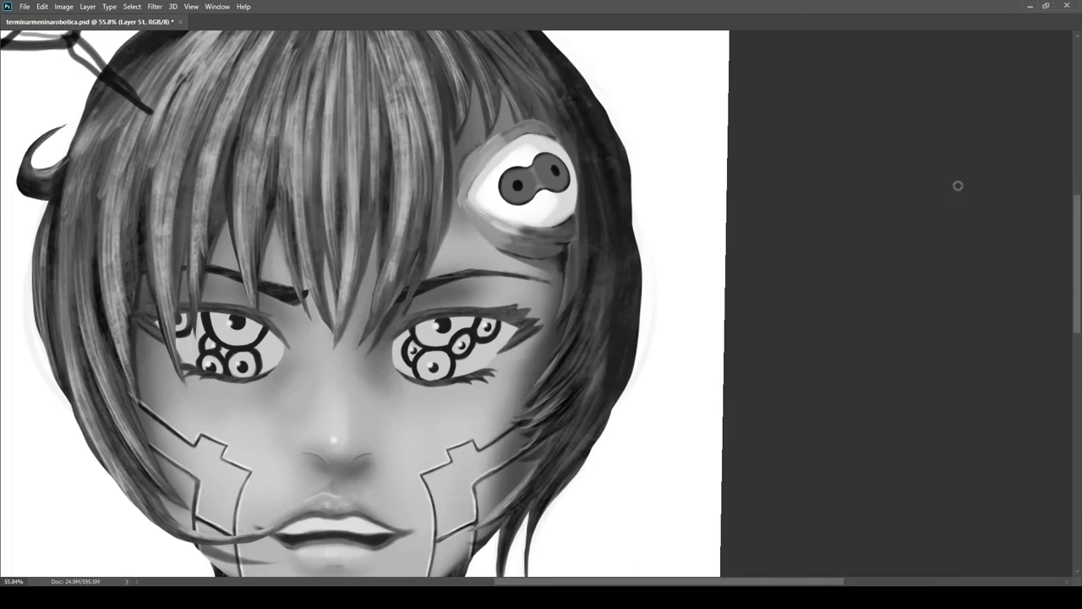
{"action": "left_click_drag", "start_coordinate": [557, 174], "coordinate": [978, 400]}
{"action": "left_click_drag", "start_coordinate": [526, 131], "coordinate": [777, 195]}
{"action": "left_click", "coordinate": [547, 171]}
{"action": "left_click", "coordinate": [290, 279]}
{"action": "mouse_move", "coordinate": [464, 256]}
{"action": "left_mouse_down"}
{"action": "mouse_move", "coordinate": [228, 271]}
{"action": "mouse_move", "coordinate": [718, 254]}
{"action": "mouse_move", "coordinate": [888, 228]}
{"action": "left_mouse_up"}
On a new layer, shade the outer iris with dark tones around the pupil and a light patch along its outer side
{"action": "key", "text": "ctrl+shift+alt+n"}
{"action": "mouse_move", "coordinate": [618, 238]}
{"action": "left_mouse_down"}
{"action": "mouse_move", "coordinate": [597, 268]}
{"action": "mouse_move", "coordinate": [616, 221]}
{"action": "left_mouse_up"}
{"action": "mouse_move", "coordinate": [594, 185]}
{"action": "left_mouse_down"}
{"action": "mouse_move", "coordinate": [566, 149]}
{"action": "mouse_move", "coordinate": [601, 235]}
{"action": "left_mouse_up"}
{"action": "mouse_move", "coordinate": [534, 143]}
{"action": "left_mouse_down"}
{"action": "mouse_move", "coordinate": [703, 254]}
{"action": "mouse_move", "coordinate": [628, 226]}
{"action": "mouse_move", "coordinate": [601, 267]}
{"action": "left_mouse_up"}
{"action": "left_click", "coordinate": [614, 293], "text": "alt"}
{"action": "mouse_move", "coordinate": [497, 197]}
{"action": "left_mouse_down"}
{"action": "mouse_move", "coordinate": [550, 268]}
{"action": "mouse_move", "coordinate": [504, 191]}
{"action": "mouse_move", "coordinate": [576, 254]}
{"action": "mouse_move", "coordinate": [535, 236]}
{"action": "mouse_move", "coordinate": [507, 195]}
{"action": "mouse_move", "coordinate": [535, 233]}
{"action": "mouse_move", "coordinate": [608, 263]}
{"action": "mouse_move", "coordinate": [549, 153]}
{"action": "mouse_move", "coordinate": [589, 289]}
{"action": "mouse_move", "coordinate": [583, 259]}
{"action": "mouse_move", "coordinate": [507, 173]}
{"action": "left_mouse_up"}
{"action": "left_click", "coordinate": [580, 253], "text": "alt"}
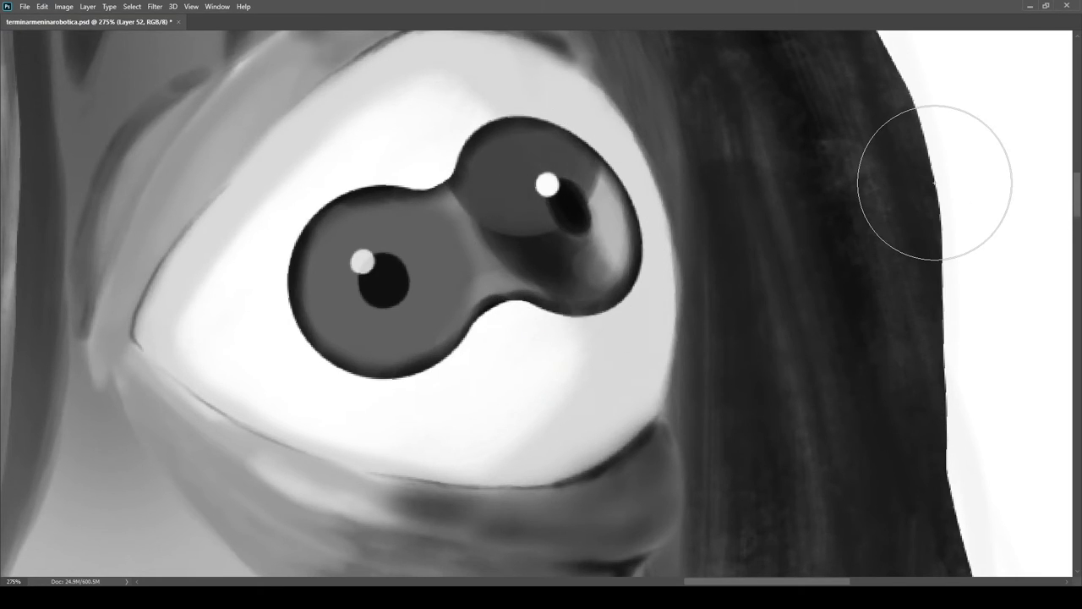
Rework the outer iris shading, undoing the last strokes, and add a soft light reflection on its inner side
{"action": "scroll", "coordinate": [621, 56], "scroll_direction": "down", "scroll_amount": 3}
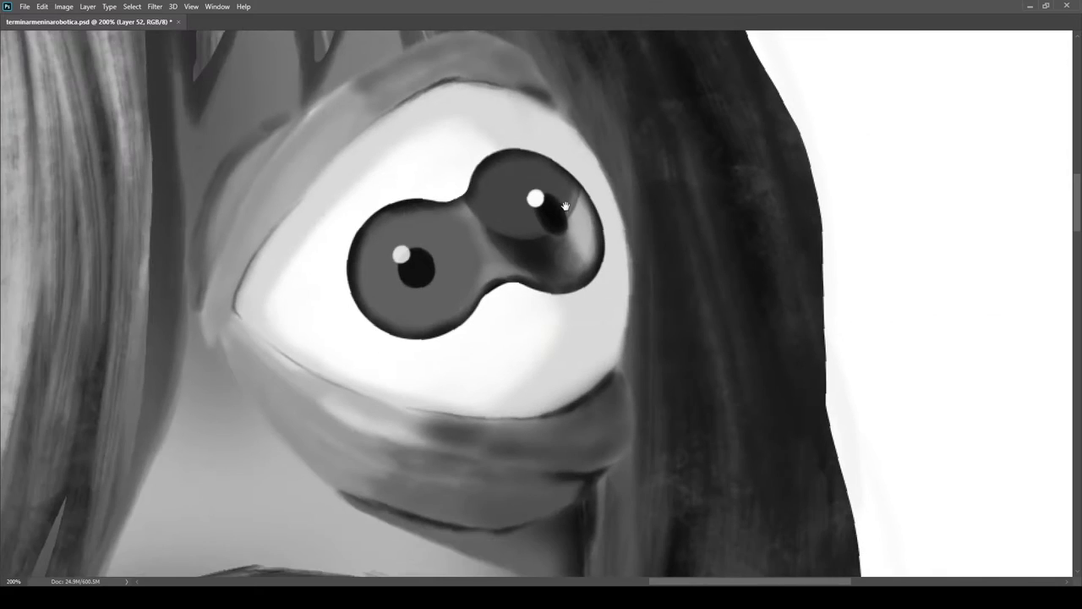
{"action": "scroll", "coordinate": [572, 212], "scroll_direction": "up", "scroll_amount": 5}
{"action": "key", "text": "ctrl+alt+z"}
{"action": "key", "text": "ctrl+alt+z"}
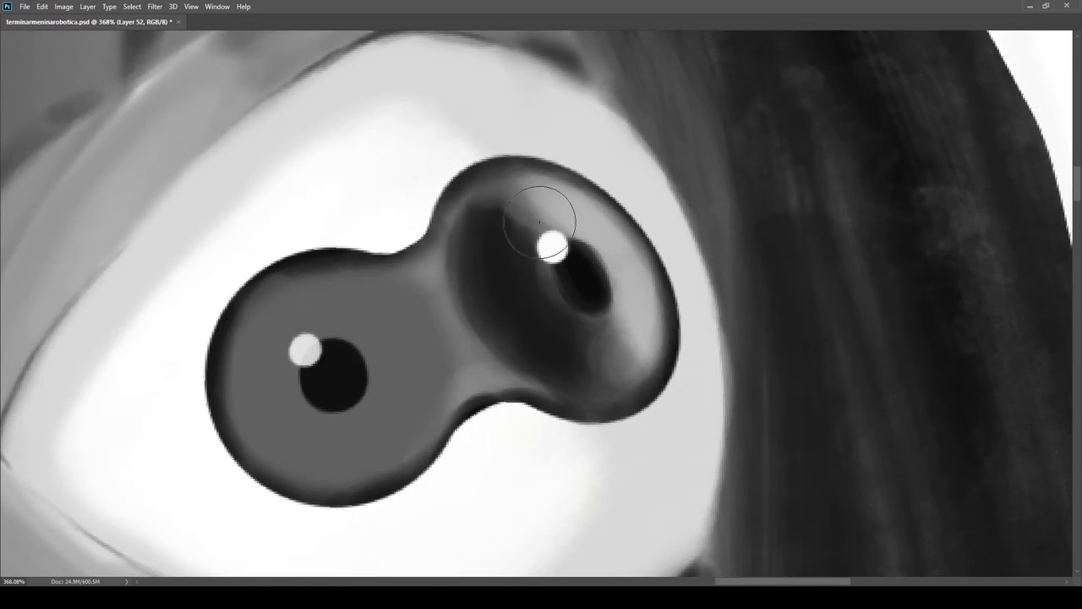
{"action": "scroll", "coordinate": [461, 232], "scroll_direction": "down", "scroll_amount": 5}
{"action": "scroll", "coordinate": [762, 322], "scroll_direction": "up", "scroll_amount": 5}
{"action": "key", "text": "bracketright"}
{"action": "key", "text": "bracketright"}
{"action": "left_click_drag", "start_coordinate": [655, 325], "coordinate": [669, 363]}
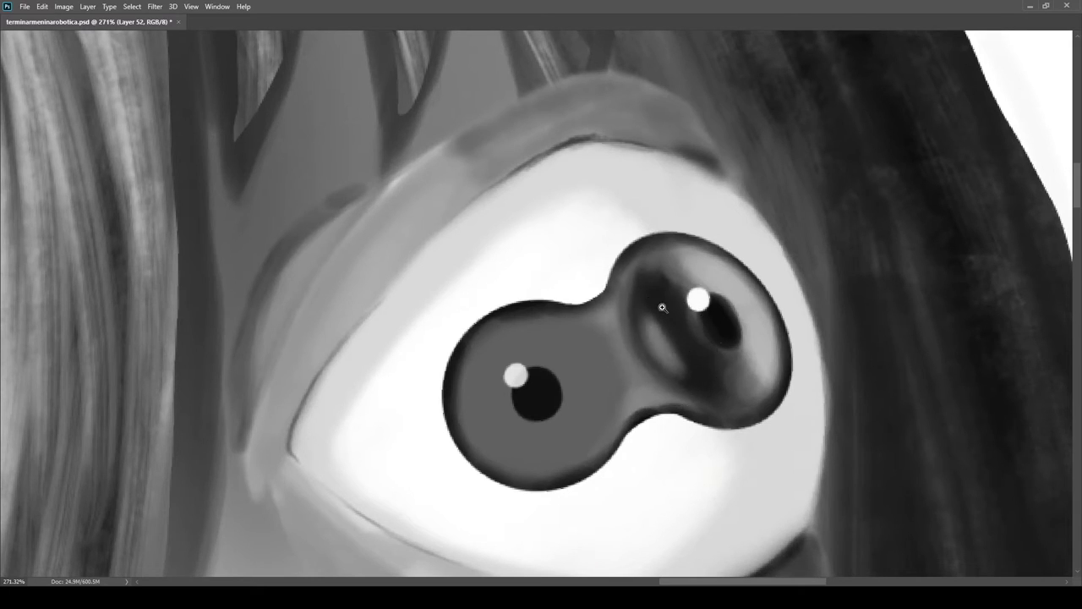
Shade the inner iris dark on its inner side and add a light grey crescent between its pupil and the bridge
{"action": "scroll", "coordinate": [659, 304], "scroll_direction": "up", "scroll_amount": 2}
{"action": "mouse_move", "coordinate": [543, 321]}
{"action": "left_mouse_down"}
{"action": "mouse_move", "coordinate": [560, 425]}
{"action": "mouse_move", "coordinate": [519, 275]}
{"action": "mouse_move", "coordinate": [581, 364]}
{"action": "mouse_move", "coordinate": [607, 313]}
{"action": "mouse_move", "coordinate": [471, 292]}
{"action": "mouse_move", "coordinate": [446, 368]}
{"action": "mouse_move", "coordinate": [467, 391]}
{"action": "mouse_move", "coordinate": [472, 380]}
{"action": "mouse_move", "coordinate": [496, 439]}
{"action": "mouse_move", "coordinate": [468, 299]}
{"action": "mouse_move", "coordinate": [533, 421]}
{"action": "mouse_move", "coordinate": [534, 395]}
{"action": "mouse_move", "coordinate": [457, 272]}
{"action": "mouse_move", "coordinate": [517, 415]}
{"action": "left_mouse_up"}
{"action": "mouse_move", "coordinate": [578, 343]}
{"action": "left_mouse_down"}
{"action": "mouse_move", "coordinate": [577, 316]}
{"action": "mouse_move", "coordinate": [550, 279]}
{"action": "left_mouse_up"}
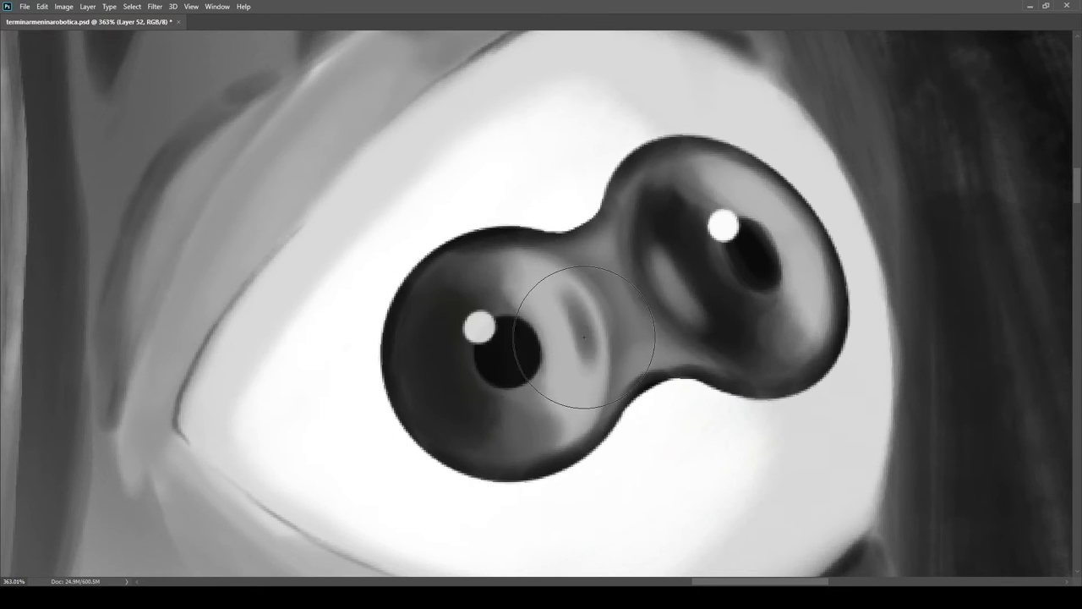
{"action": "scroll", "coordinate": [553, 288], "scroll_direction": "down", "scroll_amount": 10}
{"action": "scroll", "coordinate": [646, 289], "scroll_direction": "up", "scroll_amount": 1}
{"action": "scroll", "coordinate": [644, 287], "scroll_direction": "up", "scroll_amount": 10}
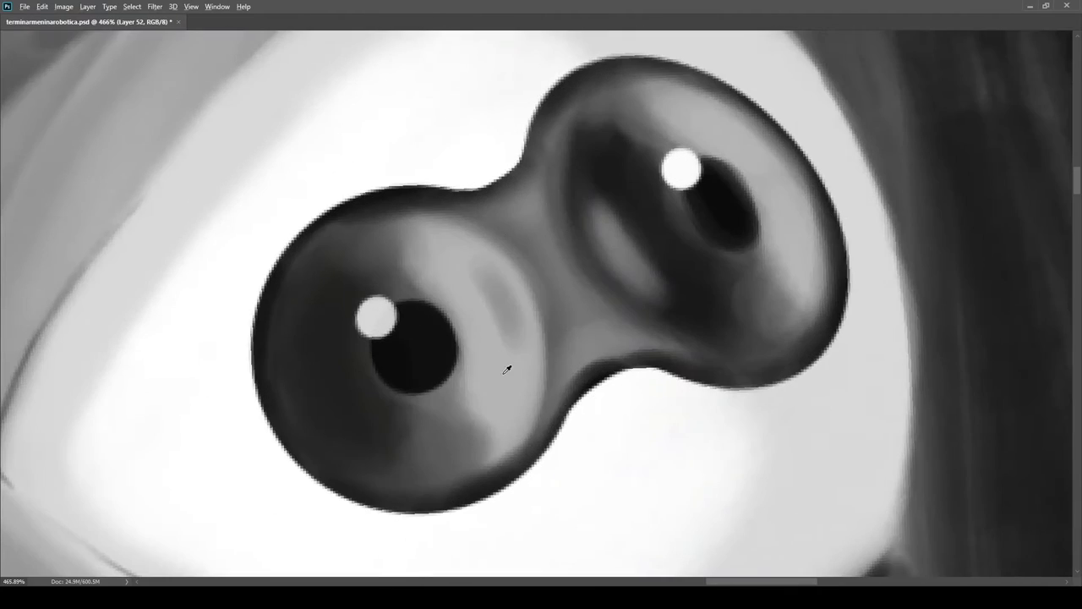
Blend away the small dark mark inside the inner iris's light crescent with a smaller brush
{"action": "key", "text": "bracketleft"}
{"action": "key", "text": "bracketleft"}
{"action": "scroll", "coordinate": [592, 287], "scroll_direction": "down", "scroll_amount": 6}
{"action": "scroll", "coordinate": [568, 317], "scroll_direction": "up", "scroll_amount": 2}
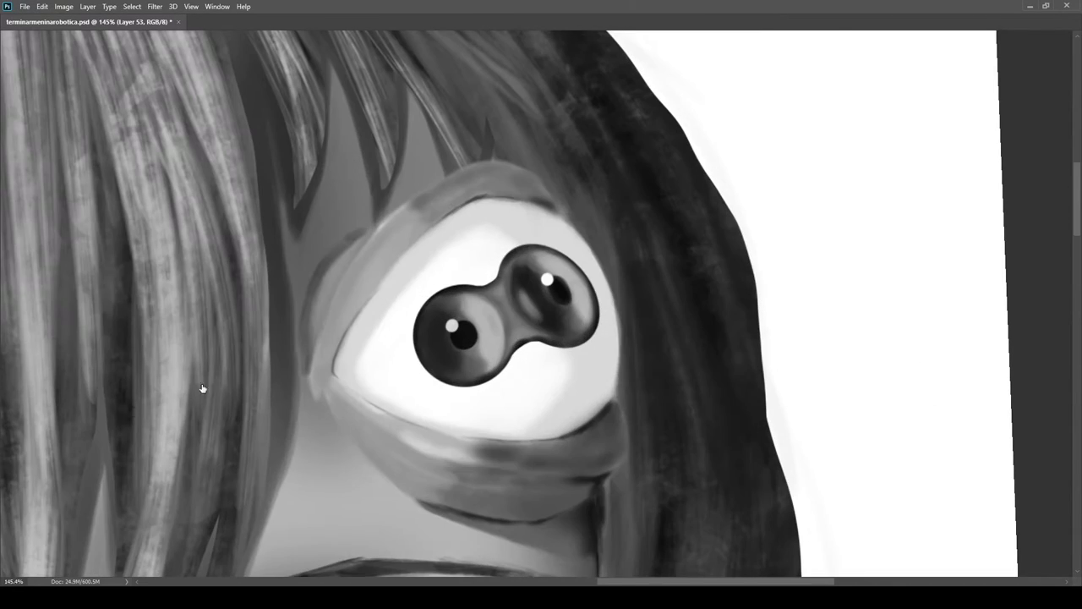
Shade the outer side of the eyeball with a soft grey shadow behind the double iris
{"action": "left_click_drag", "start_coordinate": [587, 280], "coordinate": [676, 246]}
{"action": "left_click_drag", "start_coordinate": [627, 402], "coordinate": [634, 369]}
{"action": "key", "text": "bracketleft"}
{"action": "key", "text": "bracketleft"}
{"action": "key", "text": "bracketleft"}
{"action": "mouse_move", "coordinate": [343, 366]}
{"action": "left_mouse_down"}
{"action": "mouse_move", "coordinate": [448, 227]}
{"action": "mouse_move", "coordinate": [373, 342]}
{"action": "left_mouse_up"}
{"action": "left_click", "coordinate": [402, 251], "text": "alt"}
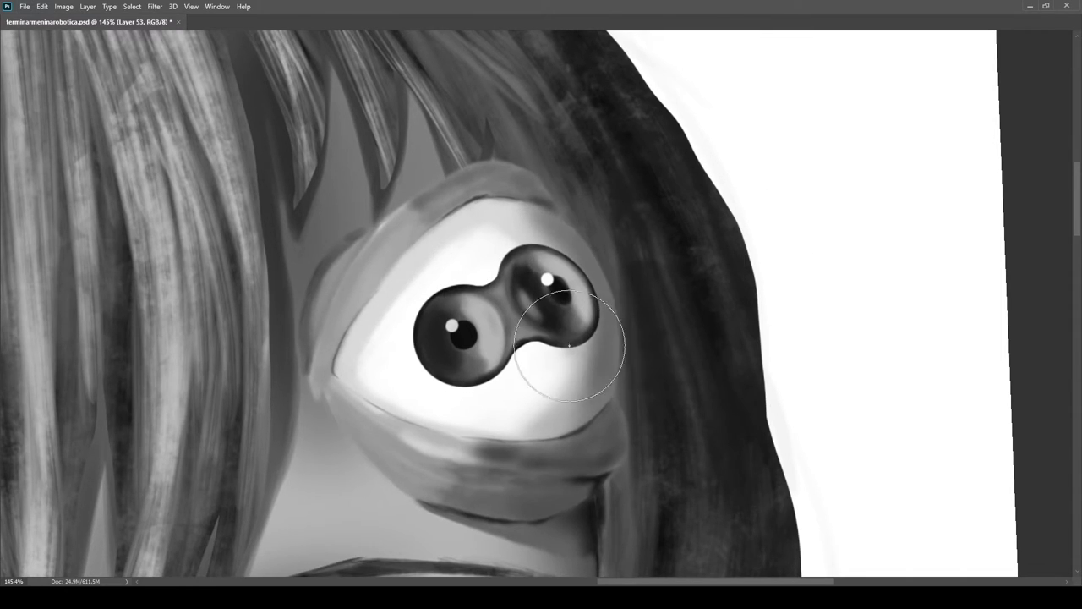
{"action": "scroll", "coordinate": [517, 328], "scroll_direction": "up", "scroll_amount": 3}
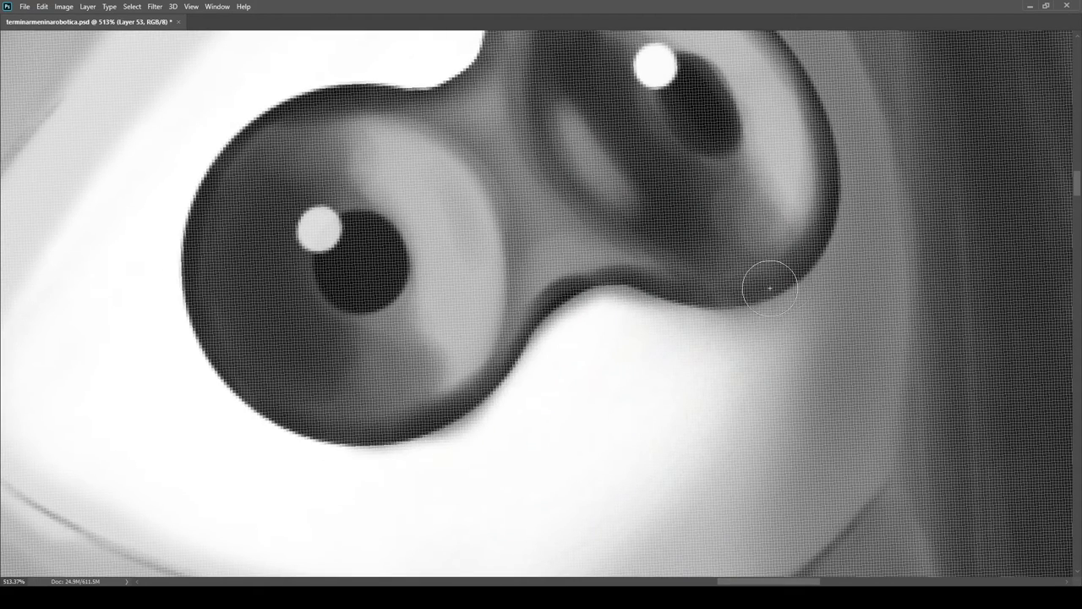
{"action": "scroll", "coordinate": [690, 260], "scroll_direction": "down", "scroll_amount": 10}
{"action": "left_click_drag", "start_coordinate": [691, 260], "coordinate": [696, 48]}
{"action": "key", "text": "Escape"}
{"action": "left_click_drag", "start_coordinate": [606, 212], "coordinate": [1038, 567]}
On a new layer, darken the forehead skin between the hair strands and the extra eye's upper lid with a large soft brush
{"action": "key", "text": "ctrl+shift+alt+n"}
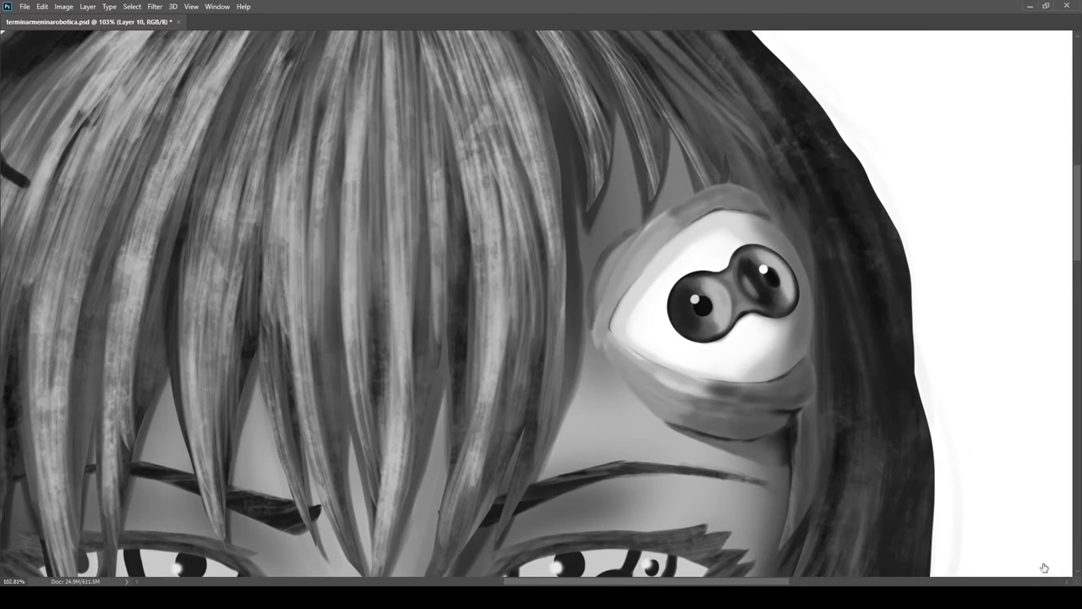
{"action": "mouse_move", "coordinate": [598, 186]}
{"action": "left_mouse_down"}
{"action": "mouse_move", "coordinate": [690, 206]}
{"action": "mouse_move", "coordinate": [674, 146]}
{"action": "left_mouse_up"}
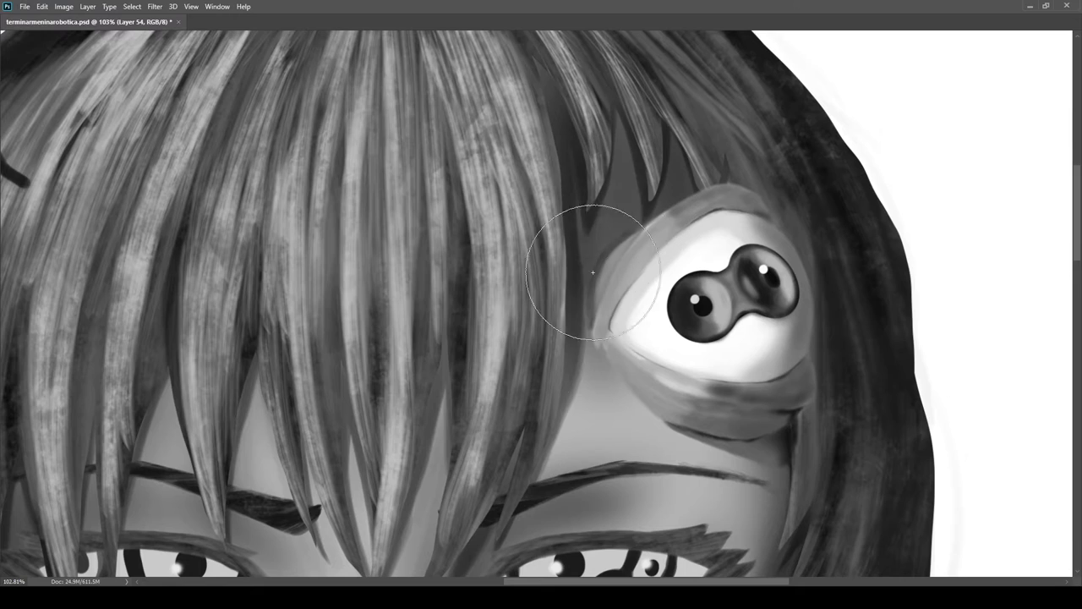
{"action": "scroll", "coordinate": [556, 293], "scroll_direction": "down", "scroll_amount": 3}
{"action": "key", "text": "bracketright"}
{"action": "key", "text": "bracketright"}
{"action": "key", "text": "bracketright"}
{"action": "key", "text": "bracketright"}
{"action": "key", "text": "bracketright"}
{"action": "left_click_drag", "start_coordinate": [704, 259], "coordinate": [685, 317]}
Thin the dark arc of the chin seam with the Eraser and edge it with a light highlight
{"action": "scroll", "coordinate": [677, 427], "scroll_direction": "up", "scroll_amount": 4}
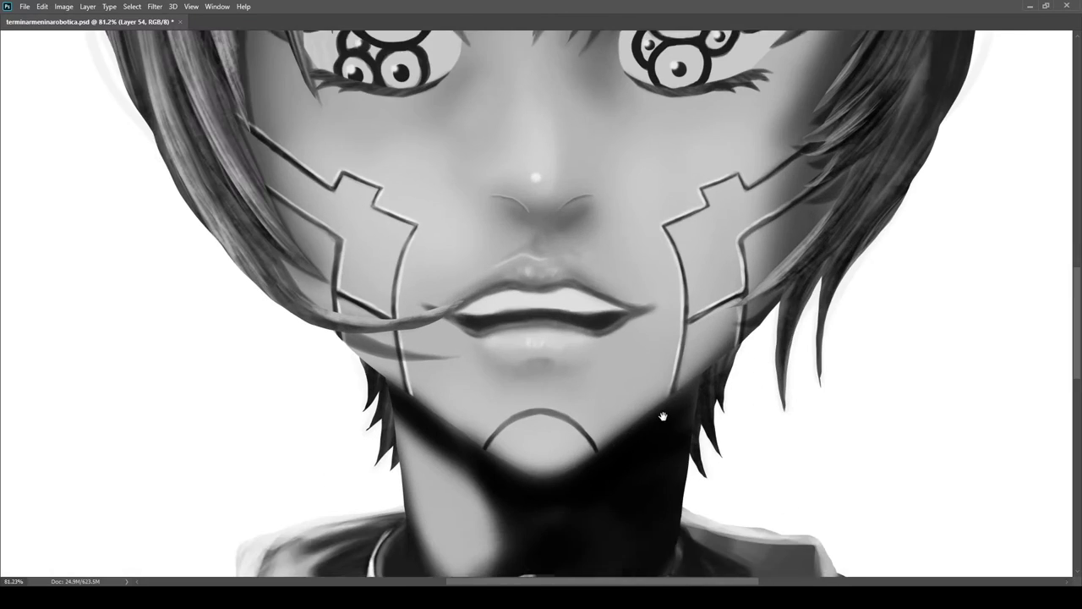
{"action": "scroll", "coordinate": [715, 398], "scroll_direction": "down", "scroll_amount": 4}
{"action": "scroll", "coordinate": [715, 398], "scroll_direction": "up", "scroll_amount": 8}
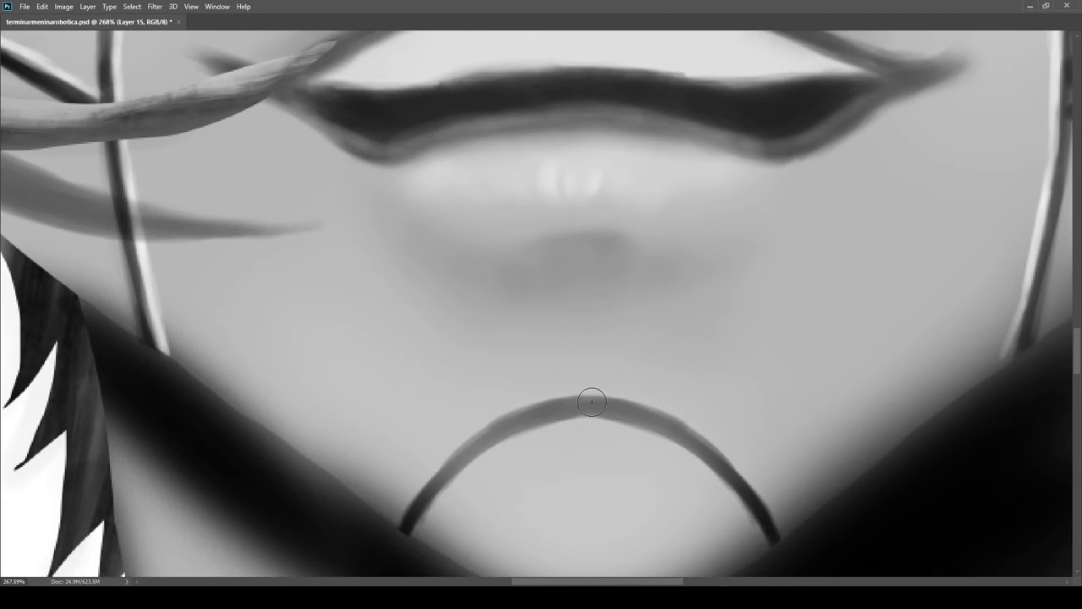
{"action": "scroll", "coordinate": [531, 398], "scroll_direction": "down", "scroll_amount": 4}
{"action": "scroll", "coordinate": [466, 411], "scroll_direction": "up", "scroll_amount": 4}
{"action": "left_click_drag", "start_coordinate": [466, 411], "coordinate": [399, 163]}
{"action": "scroll", "coordinate": [904, 432], "scroll_direction": "down", "scroll_amount": 4}
{"action": "scroll", "coordinate": [576, 391], "scroll_direction": "up", "scroll_amount": 5}
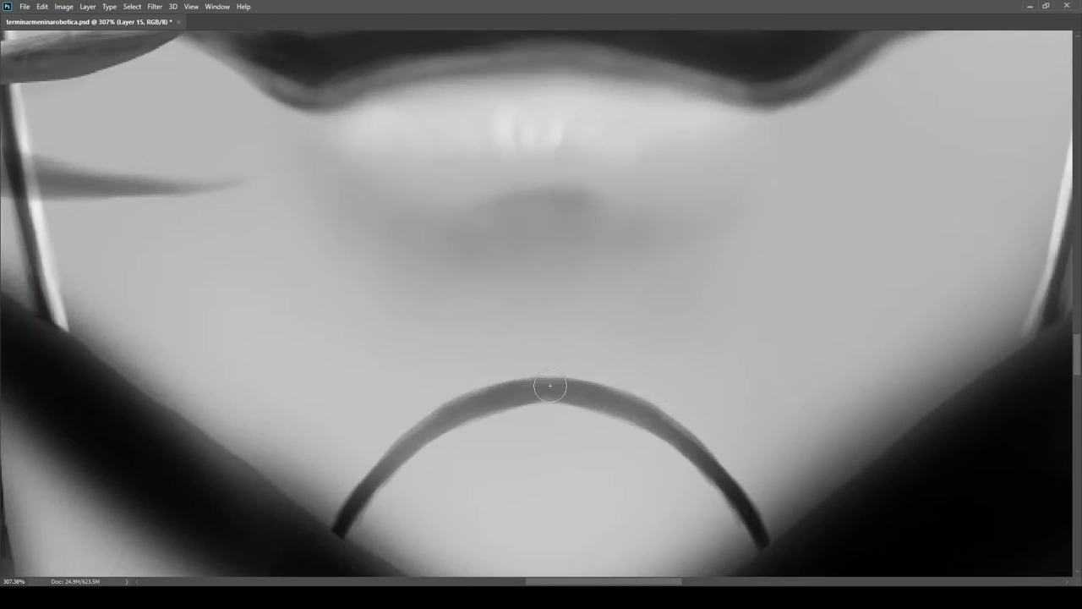
{"action": "key", "text": "b"}
{"action": "key", "text": "e"}
{"action": "left_click_drag", "start_coordinate": [521, 409], "coordinate": [535, 400]}
{"action": "mouse_move", "coordinate": [338, 533]}
{"action": "left_mouse_down"}
{"action": "mouse_move", "coordinate": [524, 398]}
{"action": "mouse_move", "coordinate": [669, 440]}
{"action": "mouse_move", "coordinate": [761, 545]}
{"action": "left_mouse_up"}
{"action": "scroll", "coordinate": [744, 524], "scroll_direction": "down", "scroll_amount": 8}
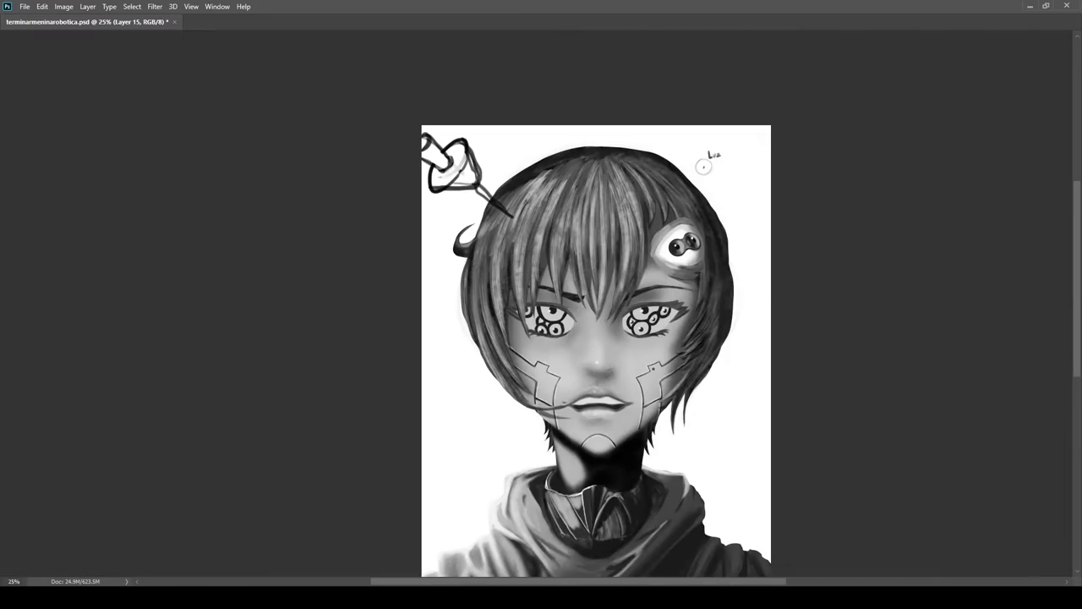
Try the portrait on black by inverting the white background layer, and invert it back
{"action": "scroll", "coordinate": [625, 396], "scroll_direction": "down", "scroll_amount": 2}
{"action": "scroll", "coordinate": [625, 396], "scroll_direction": "up", "scroll_amount": 5}
{"action": "scroll", "coordinate": [627, 397], "scroll_direction": "down", "scroll_amount": 4}
{"action": "scroll", "coordinate": [592, 423], "scroll_direction": "up", "scroll_amount": 4}
{"action": "scroll", "coordinate": [604, 472], "scroll_direction": "down", "scroll_amount": 8}
{"action": "scroll", "coordinate": [603, 471], "scroll_direction": "up", "scroll_amount": 2}
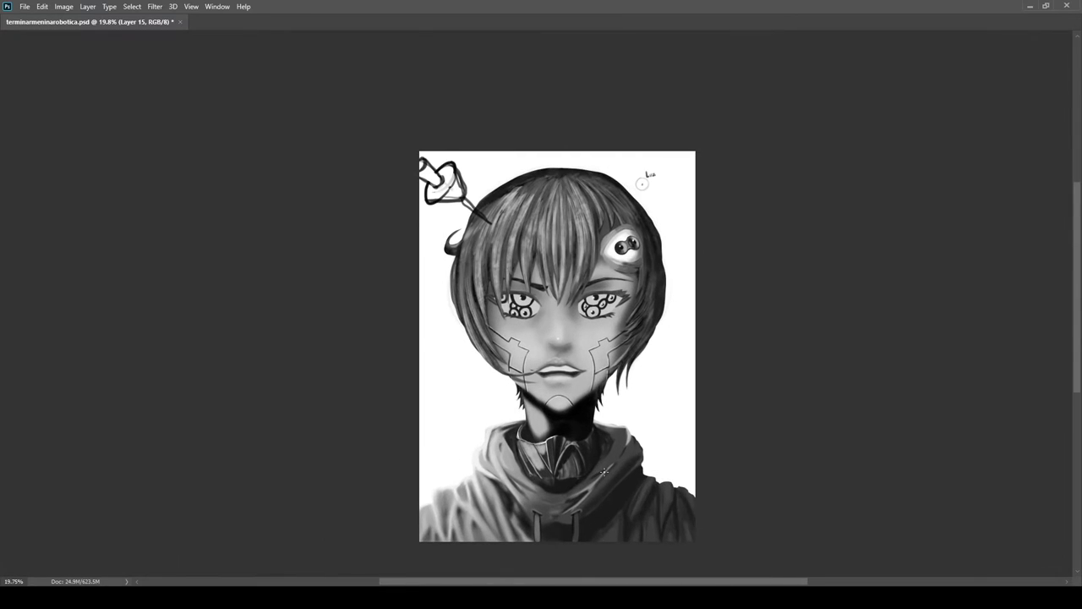
{"action": "key", "text": "ctrl+i"}
{"action": "scroll", "coordinate": [576, 359], "scroll_direction": "up", "scroll_amount": 5}
{"action": "scroll", "coordinate": [668, 377], "scroll_direction": "down", "scroll_amount": 8}
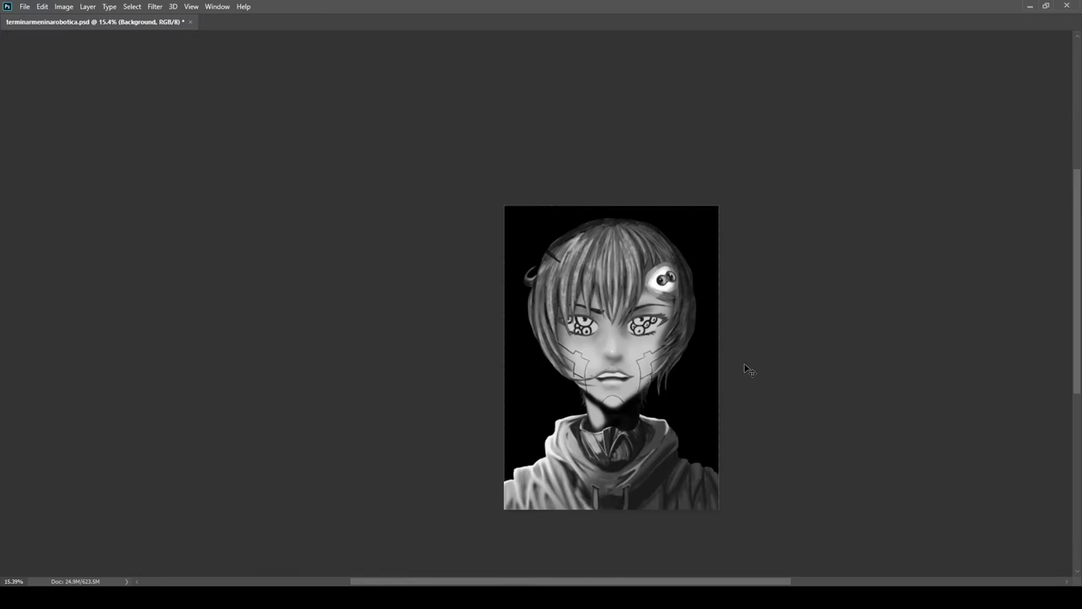
{"action": "key", "text": "ctrl+i"}
Flip the canvas horizontally to check the portrait mirrored, and restore its original orientation
{"action": "key", "text": "ctrl+a"}
{"action": "key", "text": "ctrl+shift+h"}
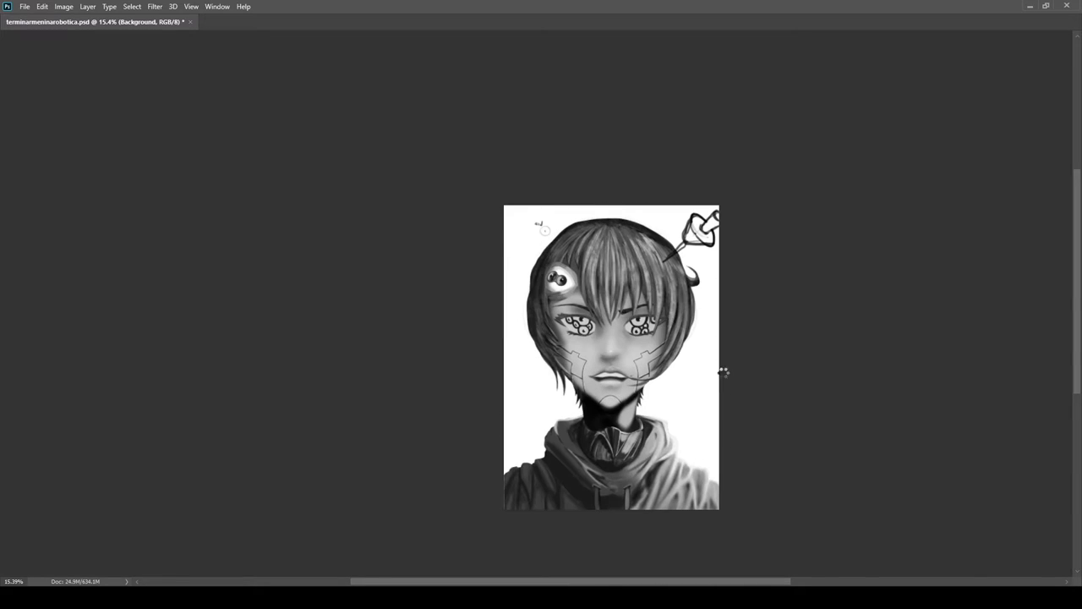
{"action": "key", "text": "ctrl+shift+h"}
{"action": "key", "text": "ctrl+shift+h"}
{"action": "key", "text": "ctrl+shift+h"}
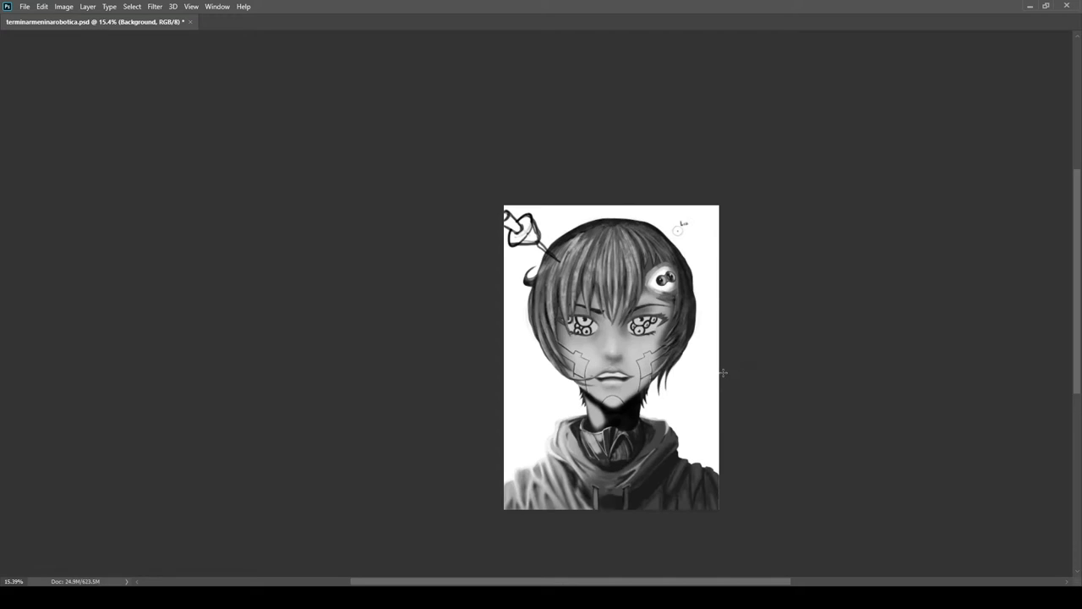
Paint extra pointed lashes along the outer half of the lower lash line, on the eye beneath the extra forehead eye
{"action": "left_click_drag", "start_coordinate": [638, 324], "coordinate": [710, 325]}
{"action": "left_click", "coordinate": [660, 294], "text": "alt"}
{"action": "left_click_drag", "start_coordinate": [663, 279], "coordinate": [514, 434]}
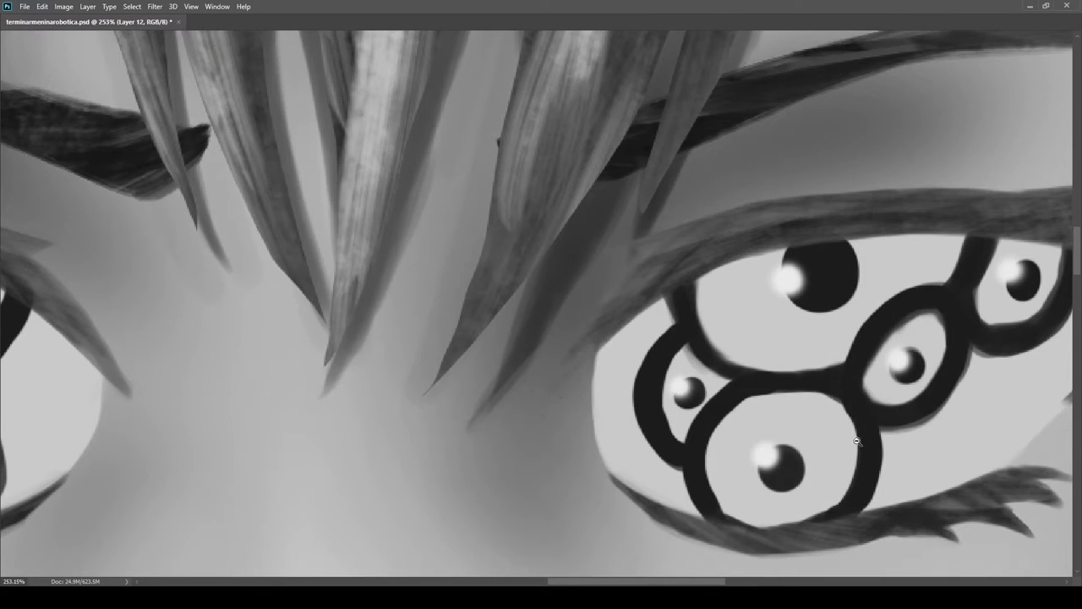
{"action": "scroll", "coordinate": [506, 434], "scroll_direction": "down", "scroll_amount": 10}
{"action": "scroll", "coordinate": [732, 79], "scroll_direction": "up", "scroll_amount": 4}
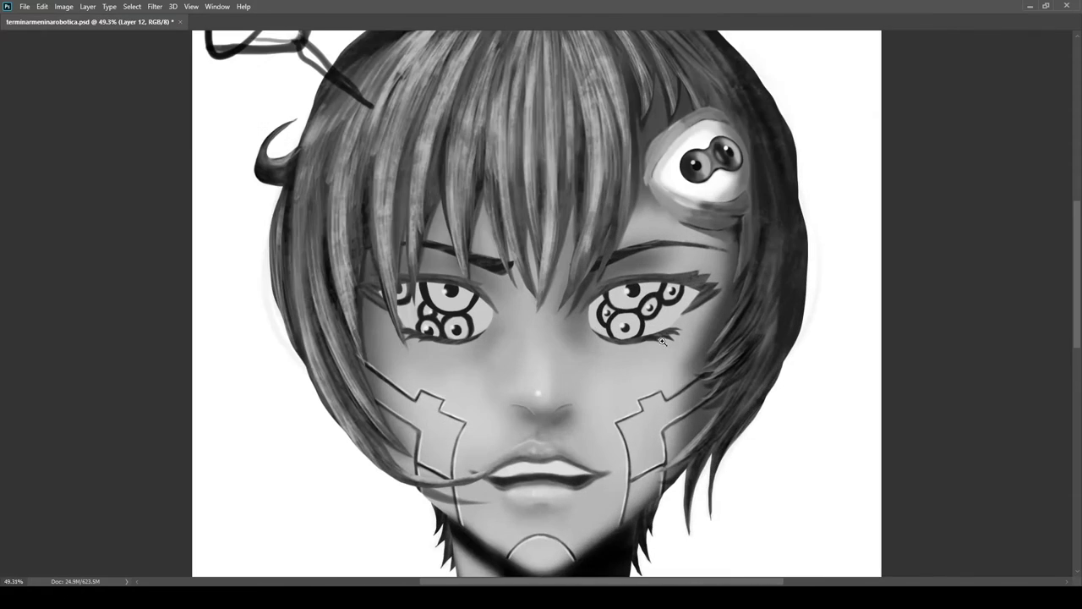
{"action": "scroll", "coordinate": [651, 338], "scroll_direction": "up", "scroll_amount": 7}
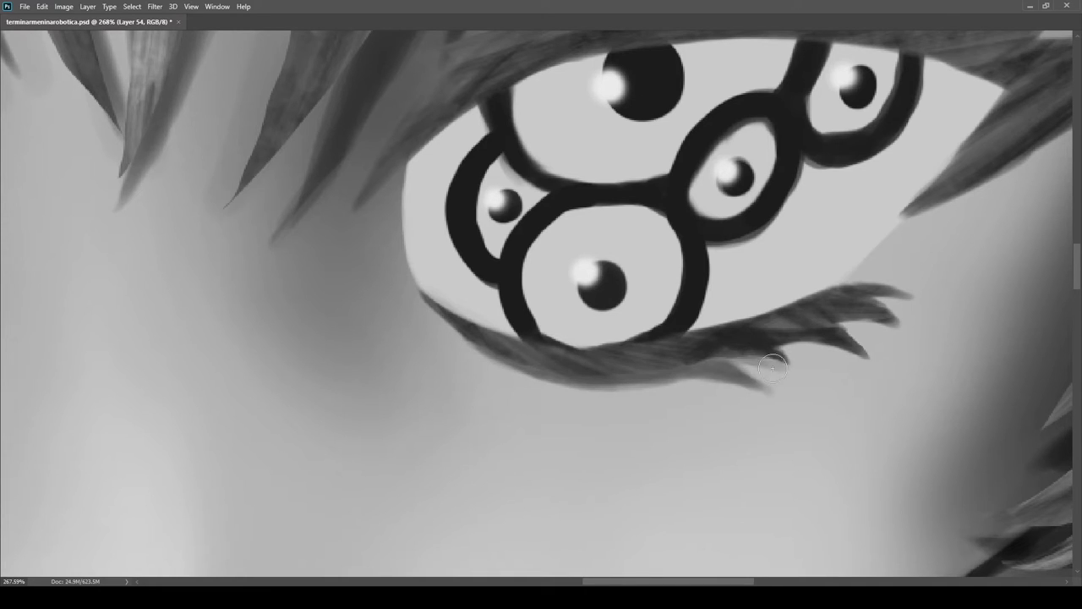
{"action": "left_click_drag", "start_coordinate": [733, 356], "coordinate": [639, 342]}
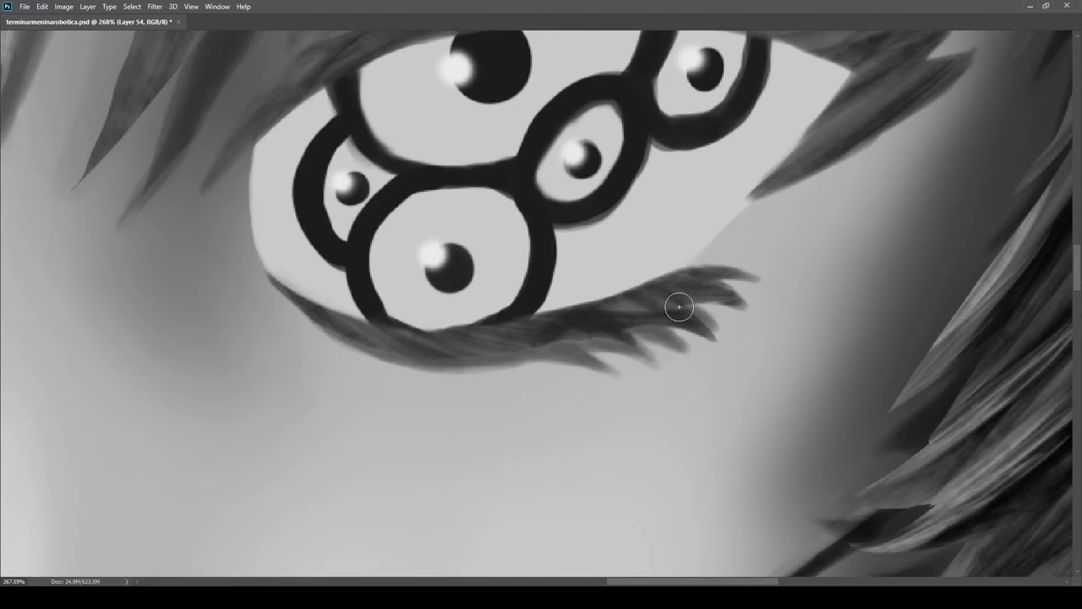
{"action": "scroll", "coordinate": [797, 58], "scroll_direction": "down", "scroll_amount": 10}
{"action": "scroll", "coordinate": [901, 110], "scroll_direction": "up", "scroll_amount": 5}
{"action": "scroll", "coordinate": [785, 92], "scroll_direction": "down", "scroll_amount": 5}
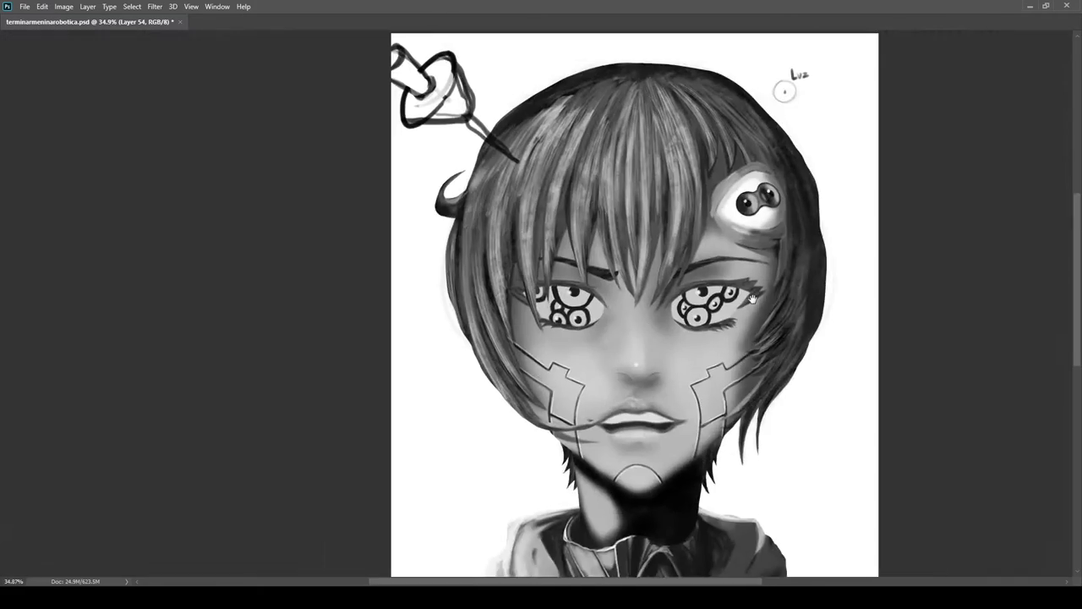
Add a softer grey strand beneath the outer upper lashes of the same eye
{"action": "scroll", "coordinate": [781, 303], "scroll_direction": "up", "scroll_amount": 9}
{"action": "left_click_drag", "start_coordinate": [833, 282], "coordinate": [753, 312]}
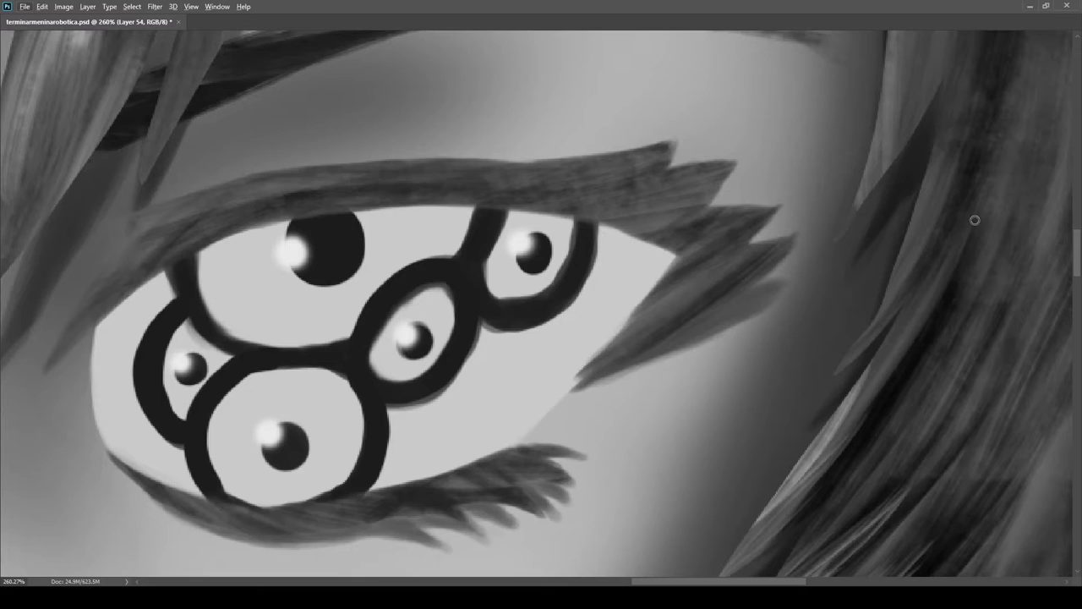
{"action": "scroll", "coordinate": [735, 289], "scroll_direction": "down", "scroll_amount": 3}
{"action": "scroll", "coordinate": [637, 394], "scroll_direction": "up", "scroll_amount": 4}
On a new layer, paint soft shadows of the front hair strands over the partly covered eye and the skin around it
{"action": "scroll", "coordinate": [498, 351], "scroll_direction": "down", "scroll_amount": 10}
{"action": "scroll", "coordinate": [498, 350], "scroll_direction": "up", "scroll_amount": 4}
{"action": "scroll", "coordinate": [738, 411], "scroll_direction": "down", "scroll_amount": 4}
{"action": "scroll", "coordinate": [688, 343], "scroll_direction": "up", "scroll_amount": 6}
{"action": "scroll", "coordinate": [676, 326], "scroll_direction": "down", "scroll_amount": 6}
{"action": "scroll", "coordinate": [459, 358], "scroll_direction": "up", "scroll_amount": 5}
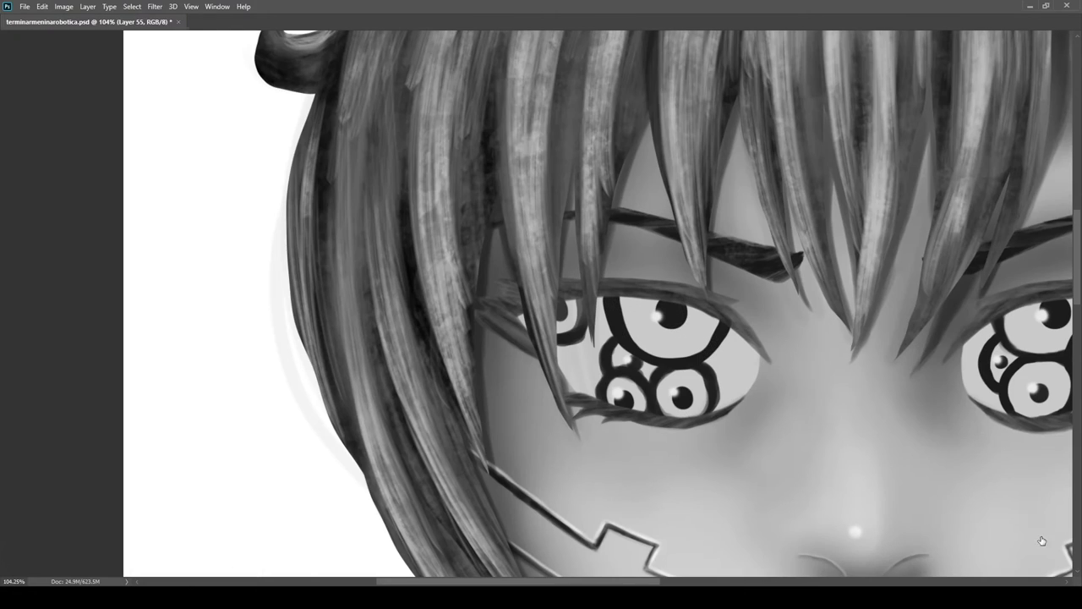
{"action": "scroll", "coordinate": [475, 314], "scroll_direction": "up", "scroll_amount": 3}
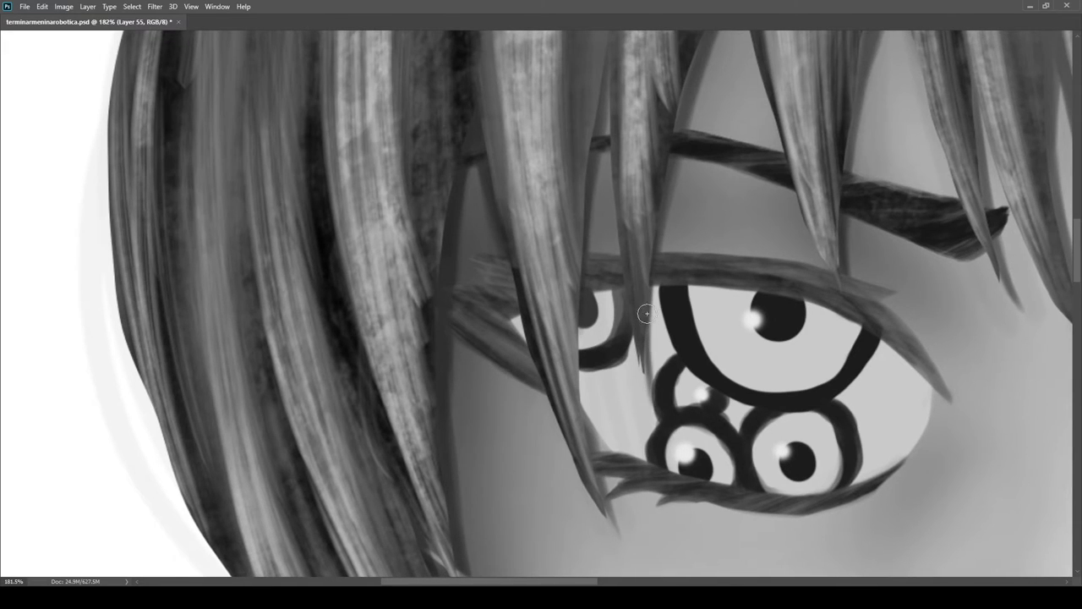
{"action": "left_click_drag", "start_coordinate": [579, 254], "coordinate": [482, 217]}
{"action": "scroll", "coordinate": [662, 339], "scroll_direction": "down", "scroll_amount": 6}
{"action": "scroll", "coordinate": [546, 310], "scroll_direction": "up", "scroll_amount": 8}
{"action": "scroll", "coordinate": [432, 291], "scroll_direction": "down", "scroll_amount": 3}
{"action": "scroll", "coordinate": [473, 333], "scroll_direction": "up", "scroll_amount": 2}
{"action": "scroll", "coordinate": [507, 338], "scroll_direction": "down", "scroll_amount": 4}
{"action": "scroll", "coordinate": [904, 348], "scroll_direction": "up", "scroll_amount": 3}
{"action": "scroll", "coordinate": [905, 349], "scroll_direction": "down", "scroll_amount": 5}
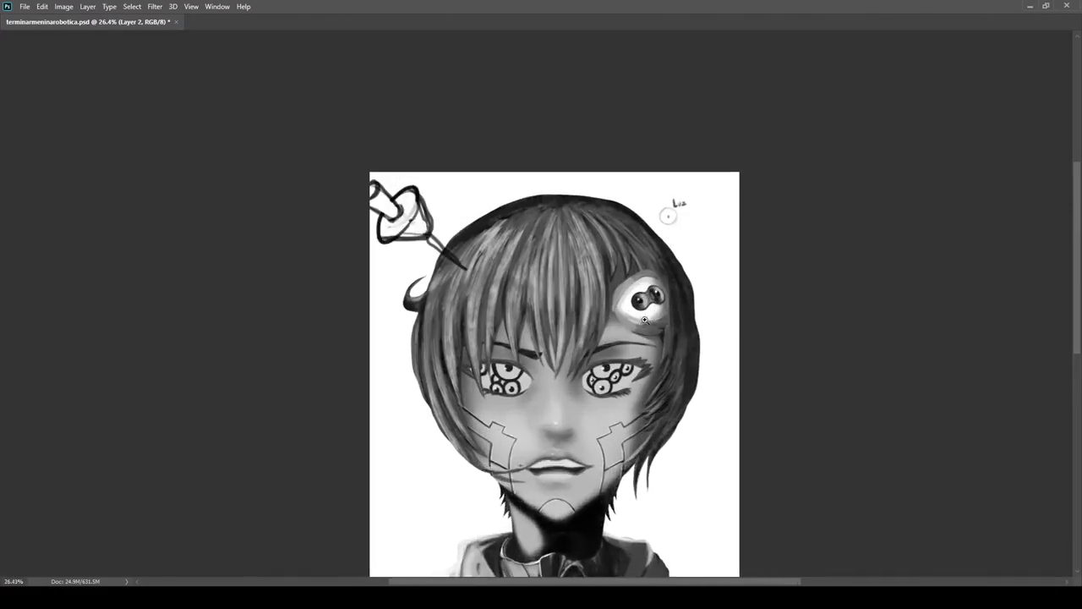
On a new layer, darken the lower edge of the ribbed neck collar with a soft shadow where it sinks into the hood
{"action": "scroll", "coordinate": [566, 433], "scroll_direction": "up", "scroll_amount": 5}
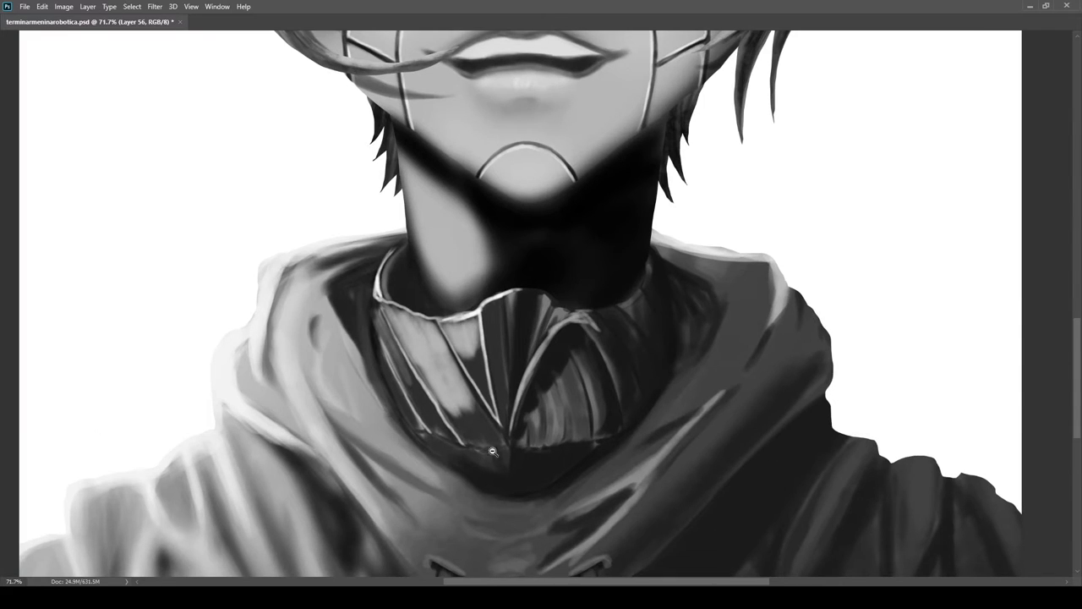
{"action": "scroll", "coordinate": [478, 450], "scroll_direction": "up", "scroll_amount": 5}
{"action": "key", "text": "bracketleft"}
{"action": "left_click_drag", "start_coordinate": [780, 435], "coordinate": [623, 367]}
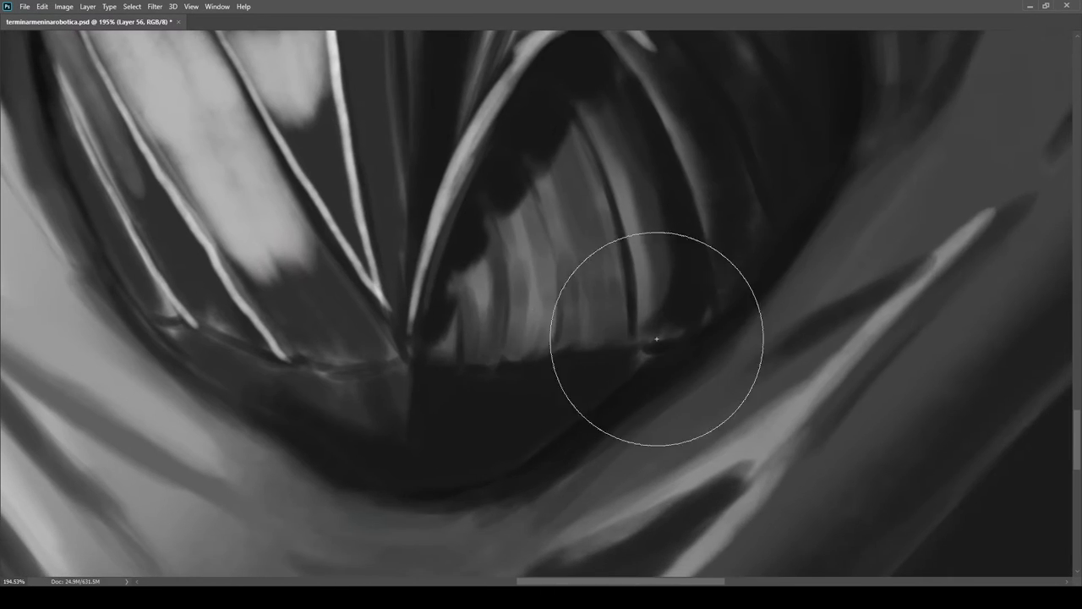
{"action": "scroll", "coordinate": [447, 386], "scroll_direction": "down", "scroll_amount": 6}
{"action": "scroll", "coordinate": [524, 417], "scroll_direction": "up", "scroll_amount": 3}
{"action": "scroll", "coordinate": [524, 417], "scroll_direction": "up", "scroll_amount": 2}
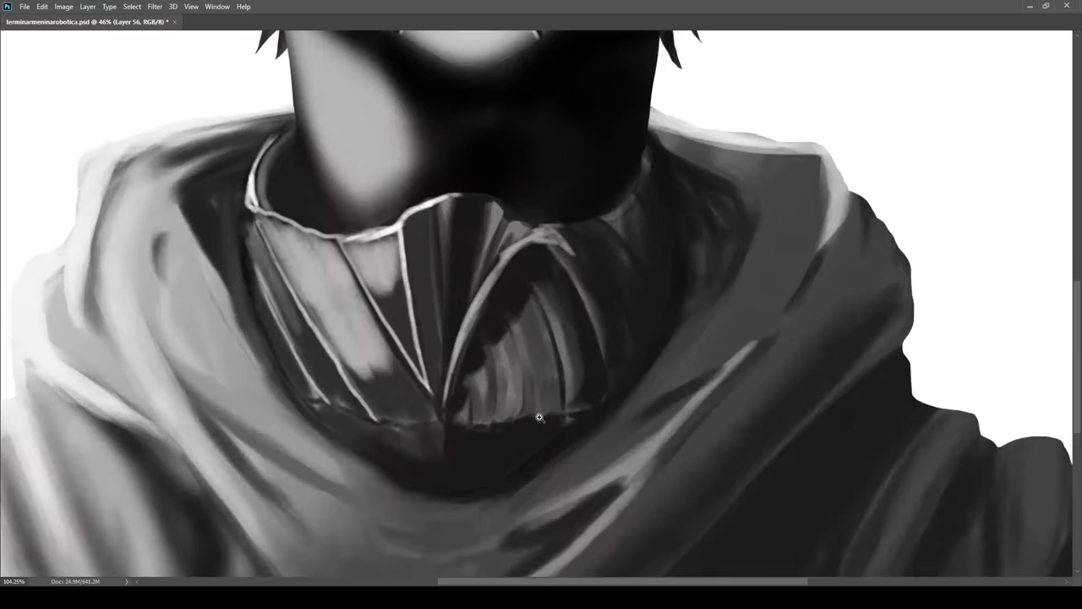
{"action": "key", "text": "bracketleft"}
{"action": "key", "text": "bracketleft"}
{"action": "left_click_drag", "start_coordinate": [506, 351], "coordinate": [615, 438]}
{"action": "scroll", "coordinate": [363, 275], "scroll_direction": "down", "scroll_amount": 5}
{"action": "scroll", "coordinate": [476, 309], "scroll_direction": "up", "scroll_amount": 6}
{"action": "scroll", "coordinate": [639, 394], "scroll_direction": "down", "scroll_amount": 3}
{"action": "scroll", "coordinate": [629, 274], "scroll_direction": "down", "scroll_amount": 2}
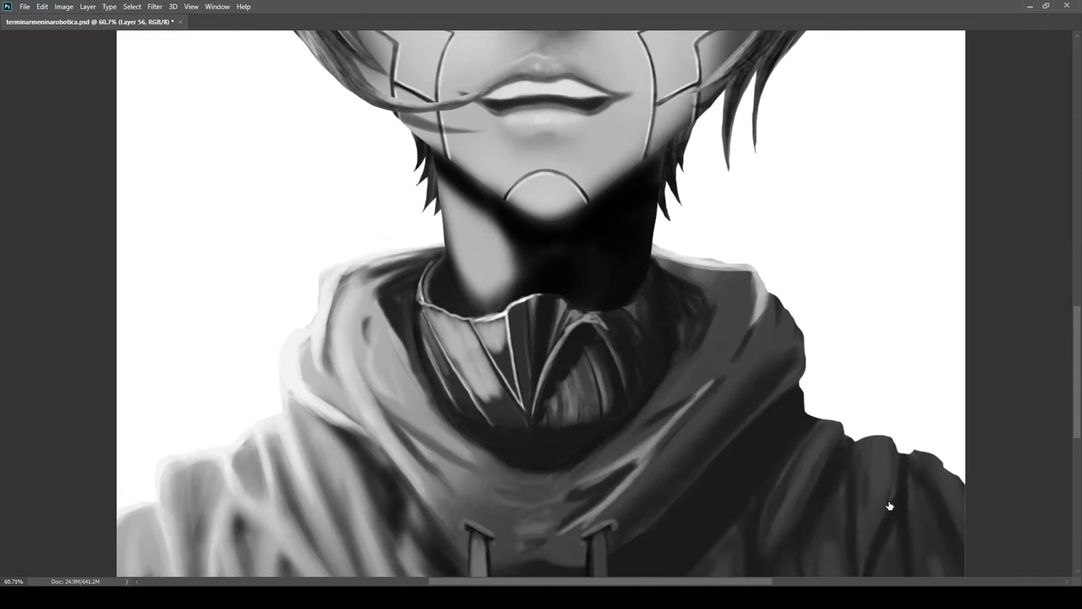
Shade the border between the dark side of the neck and the hood's inner fold
{"action": "scroll", "coordinate": [893, 500], "scroll_direction": "up", "scroll_amount": 5}
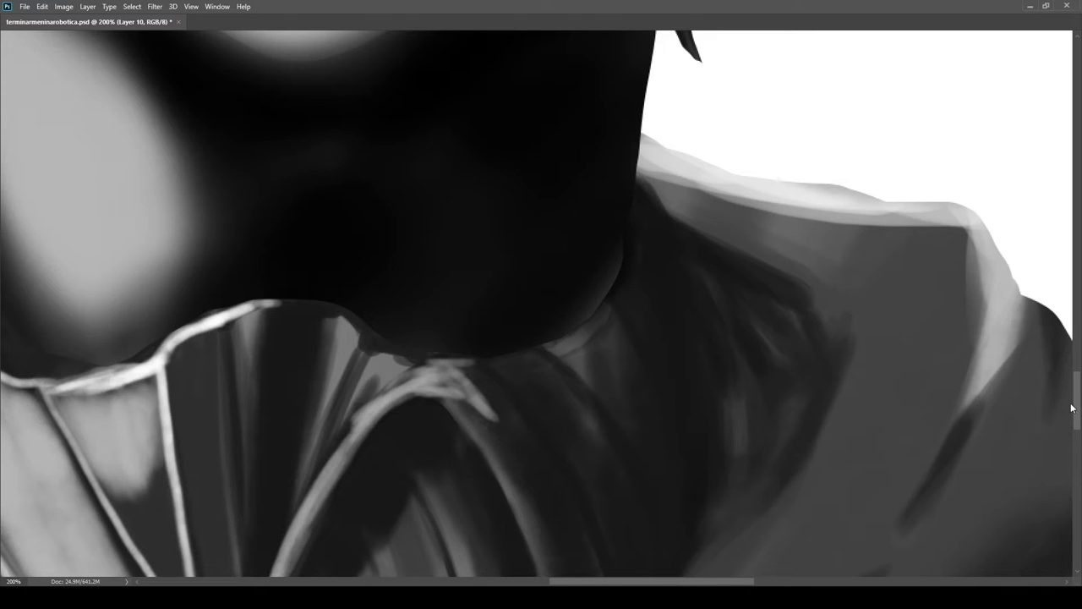
{"action": "left_click_drag", "start_coordinate": [637, 173], "coordinate": [635, 248]}
{"action": "left_click_drag", "start_coordinate": [637, 293], "coordinate": [726, 339]}
{"action": "scroll", "coordinate": [694, 355], "scroll_direction": "down", "scroll_amount": 5}
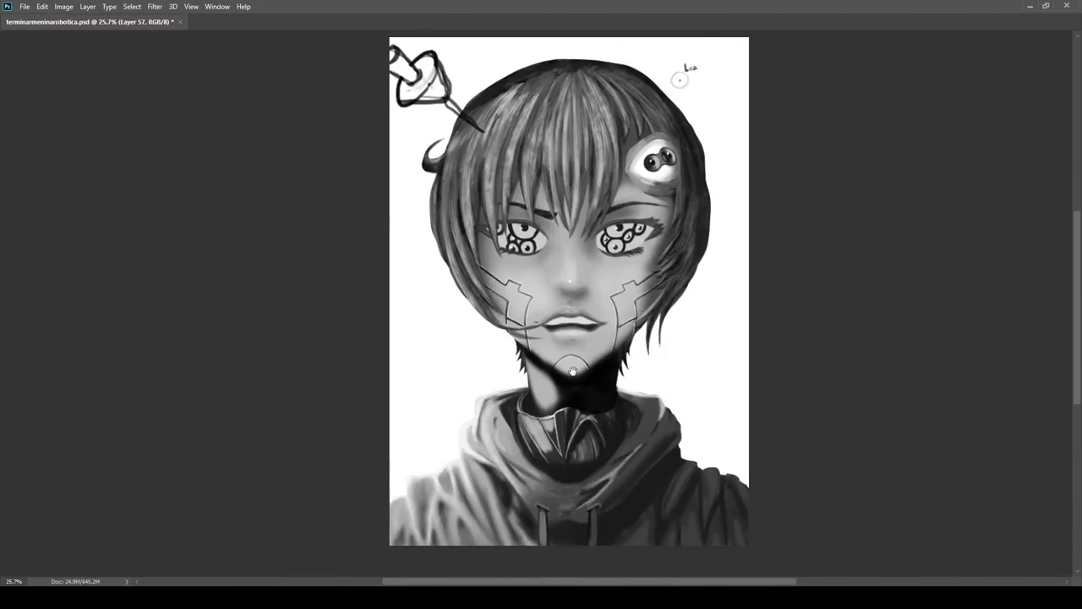
Soften the inner edges of the rings around the lower large iris and the small inner iris, beneath the extra eye
{"action": "scroll", "coordinate": [592, 389], "scroll_direction": "up", "scroll_amount": 5}
{"action": "scroll", "coordinate": [594, 397], "scroll_direction": "down", "scroll_amount": 5}
{"action": "scroll", "coordinate": [594, 397], "scroll_direction": "up", "scroll_amount": 4}
{"action": "scroll", "coordinate": [584, 338], "scroll_direction": "down", "scroll_amount": 3}
{"action": "scroll", "coordinate": [579, 384], "scroll_direction": "up", "scroll_amount": 8}
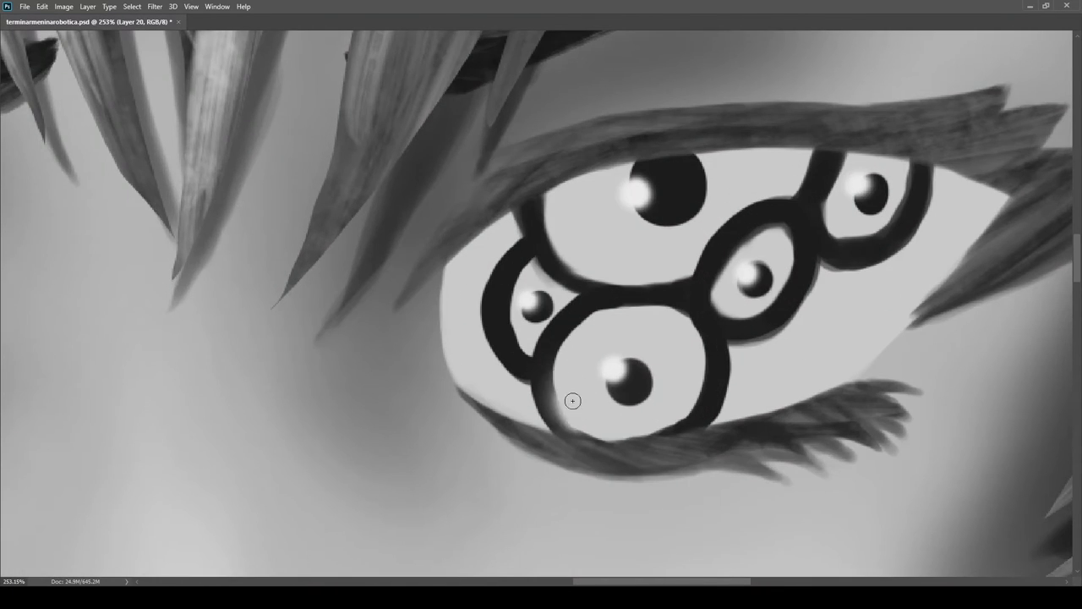
{"action": "scroll", "coordinate": [584, 428], "scroll_direction": "up", "scroll_amount": 3}
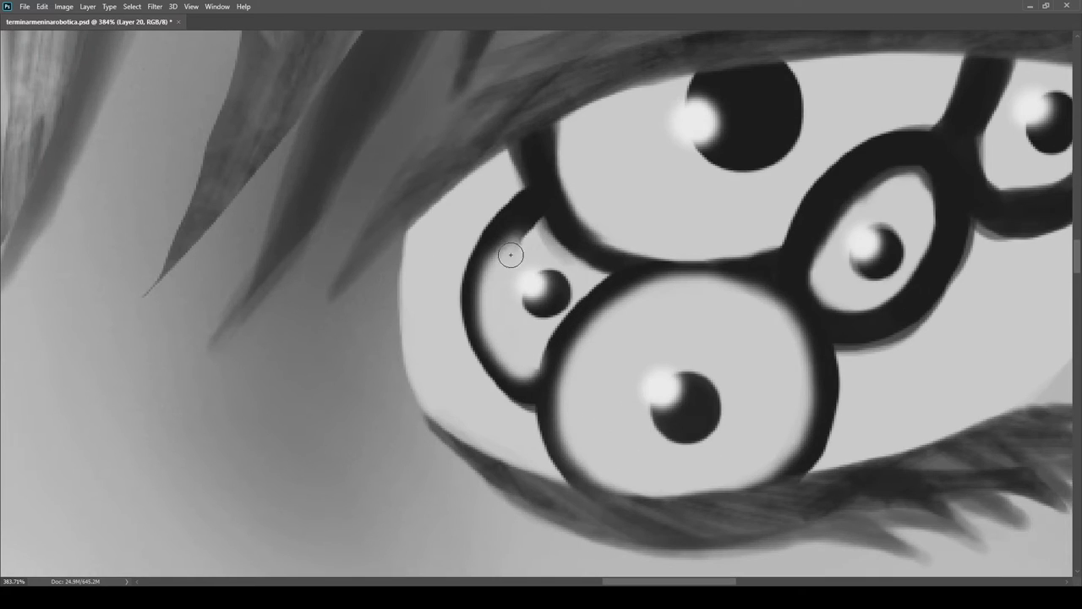
{"action": "scroll", "coordinate": [583, 355], "scroll_direction": "up", "scroll_amount": 2}
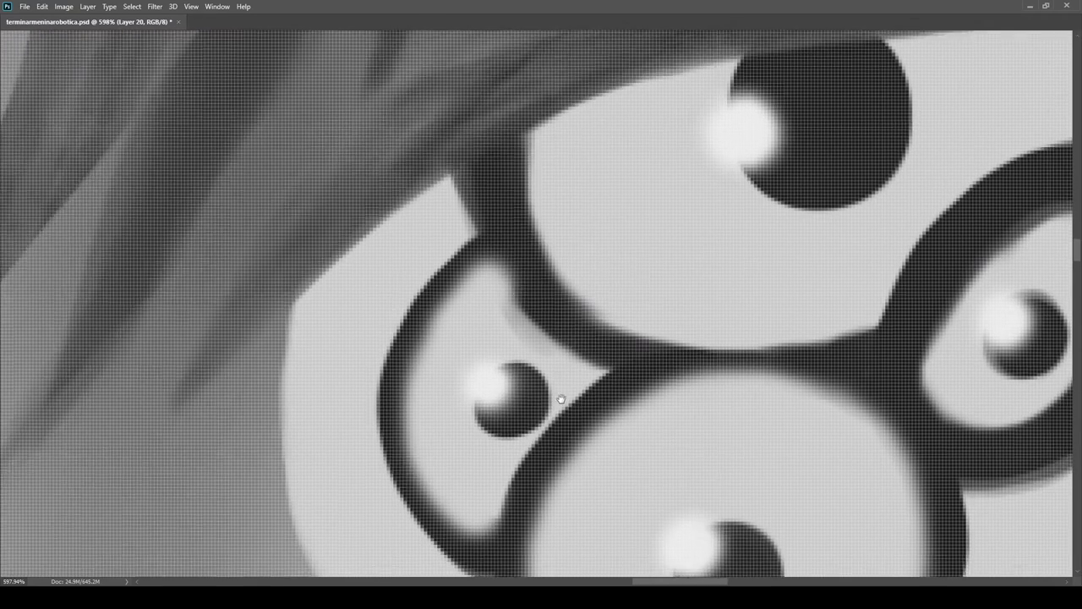
{"action": "scroll", "coordinate": [507, 389], "scroll_direction": "down", "scroll_amount": 5}
{"action": "scroll", "coordinate": [394, 358], "scroll_direction": "up", "scroll_amount": 5}
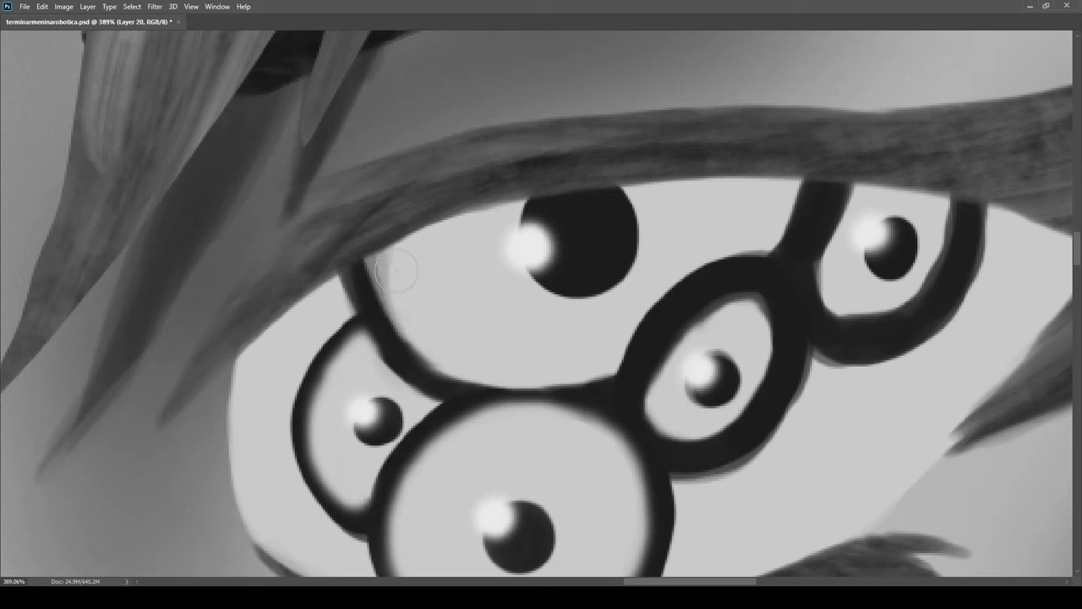
Soften the inner edges of the upper large iris ring and the small oval middle iris ring in the same eye
{"action": "left_click_drag", "start_coordinate": [404, 314], "coordinate": [490, 366]}
{"action": "scroll", "coordinate": [541, 364], "scroll_direction": "right", "scroll_amount": 1}
{"action": "left_click_drag", "start_coordinate": [628, 369], "coordinate": [648, 323]}
{"action": "scroll", "coordinate": [77, 445], "scroll_direction": "up", "scroll_amount": 2}
{"action": "mouse_move", "coordinate": [512, 343]}
{"action": "left_mouse_down"}
{"action": "mouse_move", "coordinate": [659, 299]}
{"action": "mouse_move", "coordinate": [660, 347]}
{"action": "mouse_move", "coordinate": [583, 418]}
{"action": "mouse_move", "coordinate": [532, 360]}
{"action": "left_mouse_up"}
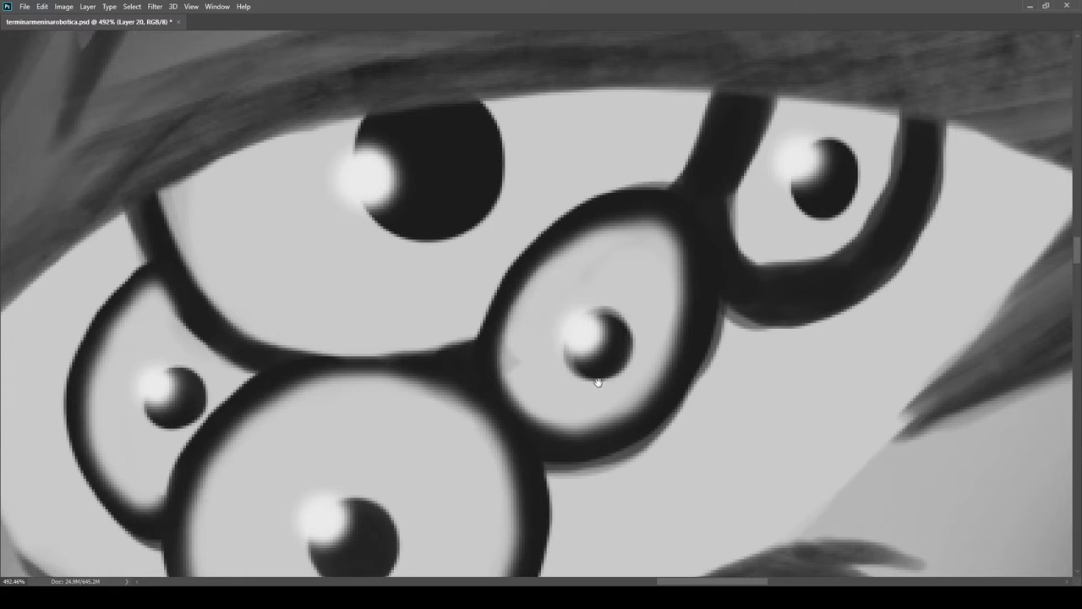
{"action": "left_click_drag", "start_coordinate": [592, 372], "coordinate": [538, 368]}
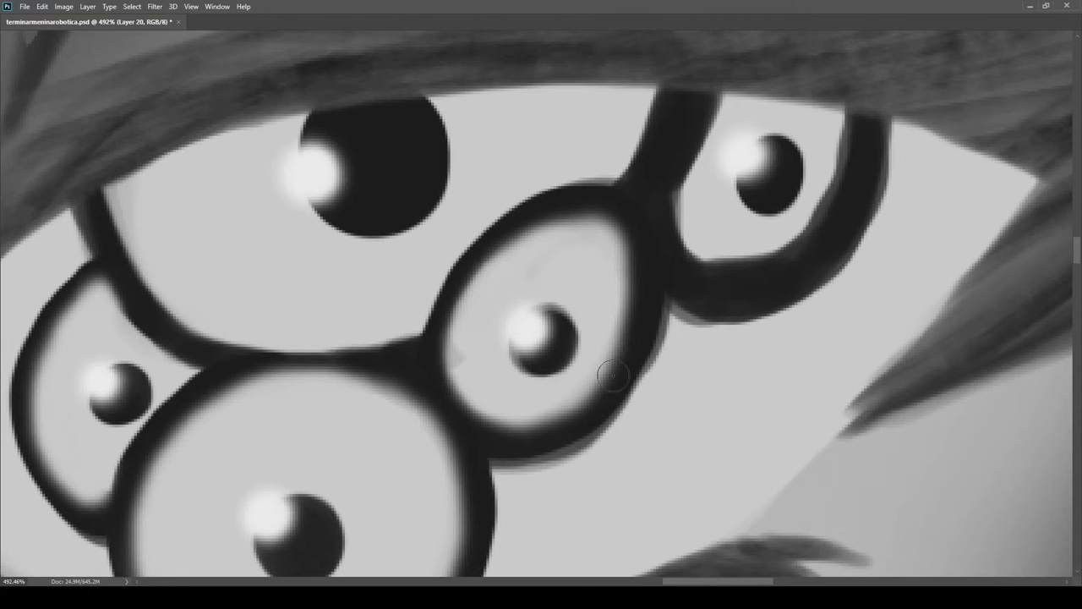
Thin and soften the outermost iris ring and the dark band joining it to the upper eyelid
{"action": "scroll", "coordinate": [640, 367], "scroll_direction": "down", "scroll_amount": 4}
{"action": "scroll", "coordinate": [479, 295], "scroll_direction": "up", "scroll_amount": 3}
{"action": "mouse_move", "coordinate": [502, 274]}
{"action": "left_mouse_down"}
{"action": "mouse_move", "coordinate": [555, 263]}
{"action": "mouse_move", "coordinate": [538, 341]}
{"action": "mouse_move", "coordinate": [550, 360]}
{"action": "mouse_move", "coordinate": [557, 342]}
{"action": "mouse_move", "coordinate": [580, 362]}
{"action": "mouse_move", "coordinate": [627, 345]}
{"action": "mouse_move", "coordinate": [668, 240]}
{"action": "left_mouse_up"}
{"action": "key", "text": "]"}
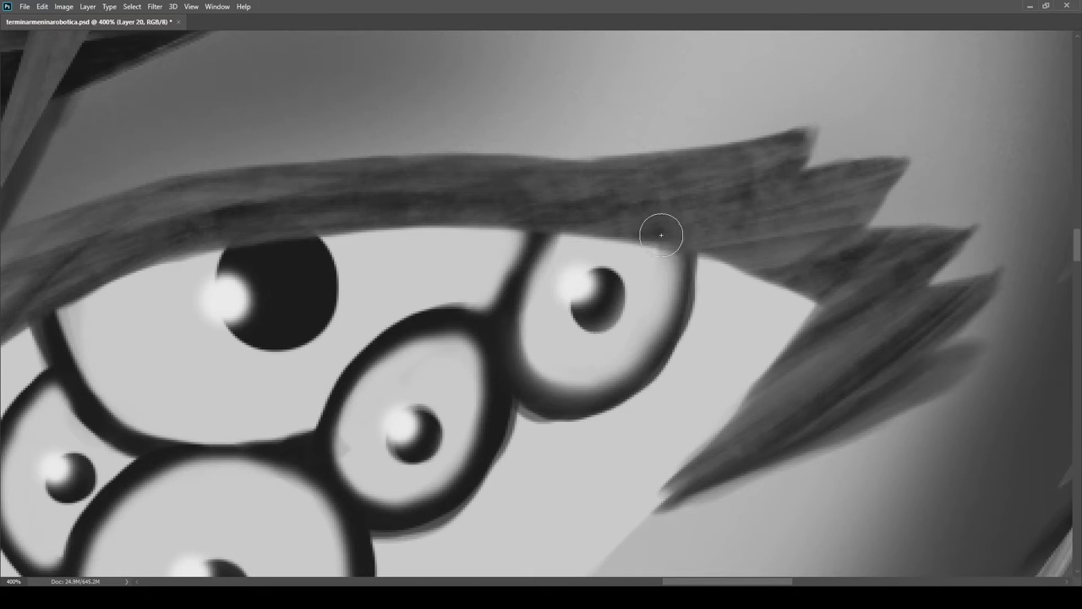
Thin and soften all the iris rings of the hair-covered eye with the Brush and Eraser, fading their inner edges
{"action": "scroll", "coordinate": [611, 283], "scroll_direction": "down", "scroll_amount": 4}
{"action": "scroll", "coordinate": [533, 281], "scroll_direction": "up", "scroll_amount": 4}
{"action": "left_click_drag", "start_coordinate": [533, 280], "coordinate": [520, 292]}
{"action": "left_click_drag", "start_coordinate": [582, 387], "coordinate": [570, 391]}
{"action": "key", "text": "e"}
{"action": "mouse_move", "coordinate": [455, 390]}
{"action": "left_mouse_down"}
{"action": "mouse_move", "coordinate": [546, 392]}
{"action": "mouse_move", "coordinate": [558, 285]}
{"action": "left_mouse_up"}
{"action": "key", "text": "b"}
{"action": "key", "text": "e"}
{"action": "mouse_move", "coordinate": [446, 335]}
{"action": "left_mouse_down"}
{"action": "mouse_move", "coordinate": [510, 324]}
{"action": "mouse_move", "coordinate": [436, 355]}
{"action": "left_mouse_up"}
{"action": "scroll", "coordinate": [473, 292], "scroll_direction": "up", "scroll_amount": 2}
{"action": "scroll", "coordinate": [473, 293], "scroll_direction": "left", "scroll_amount": 1}
{"action": "left_click_drag", "start_coordinate": [474, 292], "coordinate": [468, 281]}
{"action": "scroll", "coordinate": [573, 302], "scroll_direction": "down", "scroll_amount": 5}
{"action": "mouse_move", "coordinate": [434, 324]}
{"action": "left_mouse_down"}
{"action": "mouse_move", "coordinate": [432, 262]}
{"action": "mouse_move", "coordinate": [564, 363]}
{"action": "mouse_move", "coordinate": [775, 290]}
{"action": "left_mouse_up"}
{"action": "scroll", "coordinate": [573, 279], "scroll_direction": "up", "scroll_amount": 5}
{"action": "key", "text": "e"}
{"action": "left_click_drag", "start_coordinate": [381, 240], "coordinate": [474, 289]}
{"action": "mouse_move", "coordinate": [453, 293]}
{"action": "left_mouse_down"}
{"action": "mouse_move", "coordinate": [415, 358]}
{"action": "mouse_move", "coordinate": [409, 328]}
{"action": "left_mouse_up"}
{"action": "key", "text": "b"}
{"action": "left_click_drag", "start_coordinate": [409, 328], "coordinate": [389, 310]}
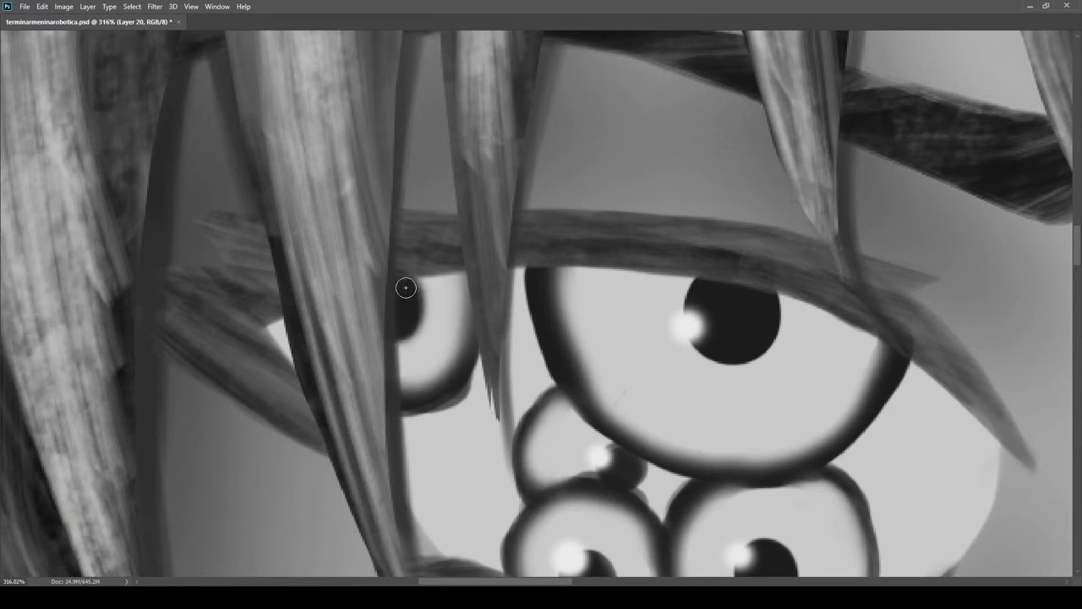
Examine the softened iris rings of both eyes up close and against the whole portrait
{"action": "scroll", "coordinate": [427, 348], "scroll_direction": "down", "scroll_amount": 10}
{"action": "scroll", "coordinate": [630, 341], "scroll_direction": "down", "scroll_amount": 2}
{"action": "scroll", "coordinate": [591, 351], "scroll_direction": "up", "scroll_amount": 5}
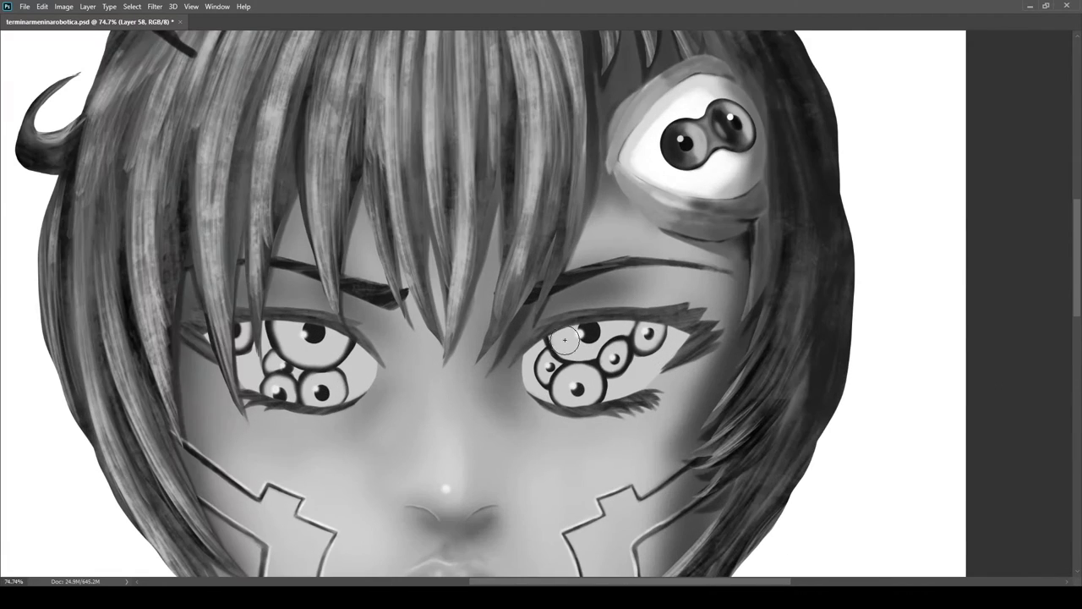
{"action": "scroll", "coordinate": [572, 336], "scroll_direction": "up", "scroll_amount": 3}
{"action": "scroll", "coordinate": [587, 358], "scroll_direction": "down", "scroll_amount": 8}
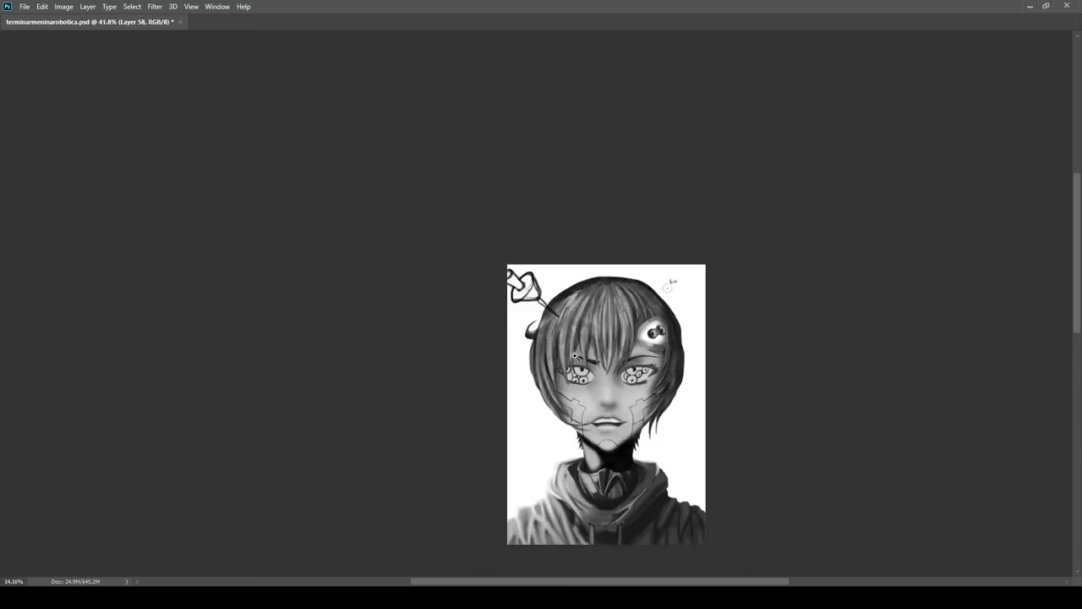
{"action": "scroll", "coordinate": [639, 373], "scroll_direction": "up", "scroll_amount": 8}
{"action": "scroll", "coordinate": [732, 441], "scroll_direction": "down", "scroll_amount": 3}
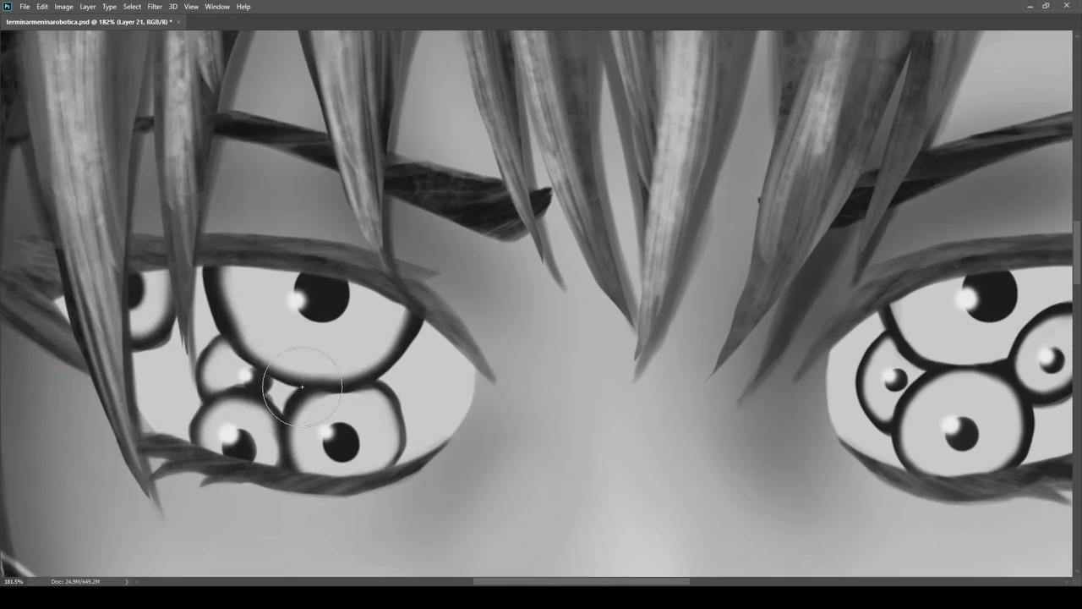
{"action": "scroll", "coordinate": [614, 378], "scroll_direction": "up", "scroll_amount": 2}
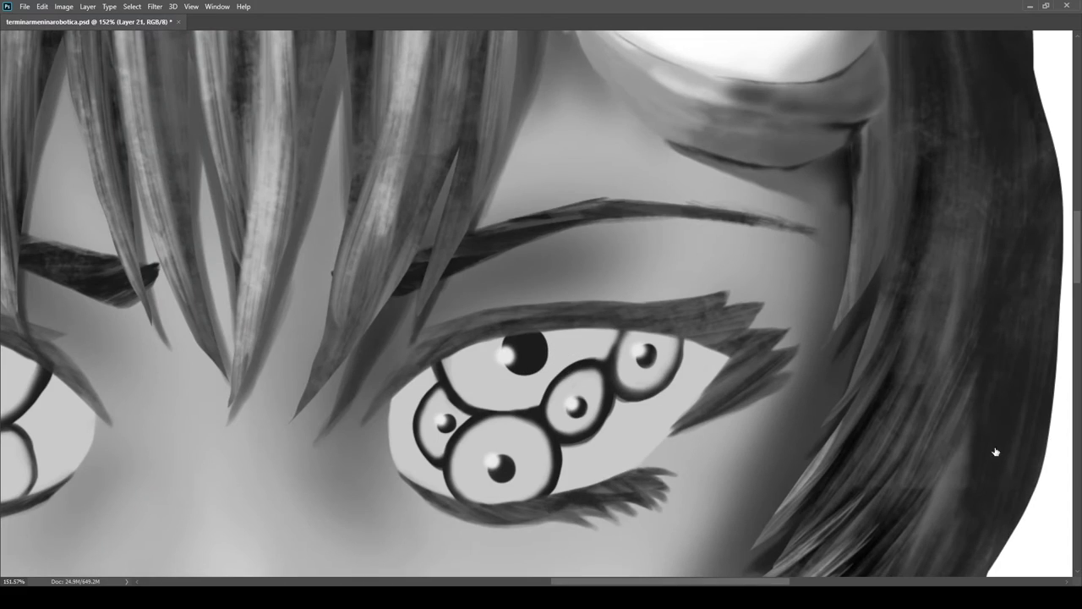
Shade one side of each iris in the uncovered eye mid-grey with a smaller soft brush
{"action": "scroll", "coordinate": [459, 397], "scroll_direction": "up", "scroll_amount": 2}
{"action": "mouse_move", "coordinate": [481, 380]}
{"action": "left_mouse_down"}
{"action": "mouse_move", "coordinate": [485, 321]}
{"action": "mouse_move", "coordinate": [516, 389]}
{"action": "mouse_move", "coordinate": [466, 358]}
{"action": "mouse_move", "coordinate": [516, 355]}
{"action": "left_mouse_up"}
{"action": "key", "text": "bracketleft"}
{"action": "mouse_move", "coordinate": [413, 469]}
{"action": "left_mouse_down"}
{"action": "mouse_move", "coordinate": [427, 400]}
{"action": "mouse_move", "coordinate": [442, 459]}
{"action": "mouse_move", "coordinate": [524, 447]}
{"action": "mouse_move", "coordinate": [469, 532]}
{"action": "left_mouse_up"}
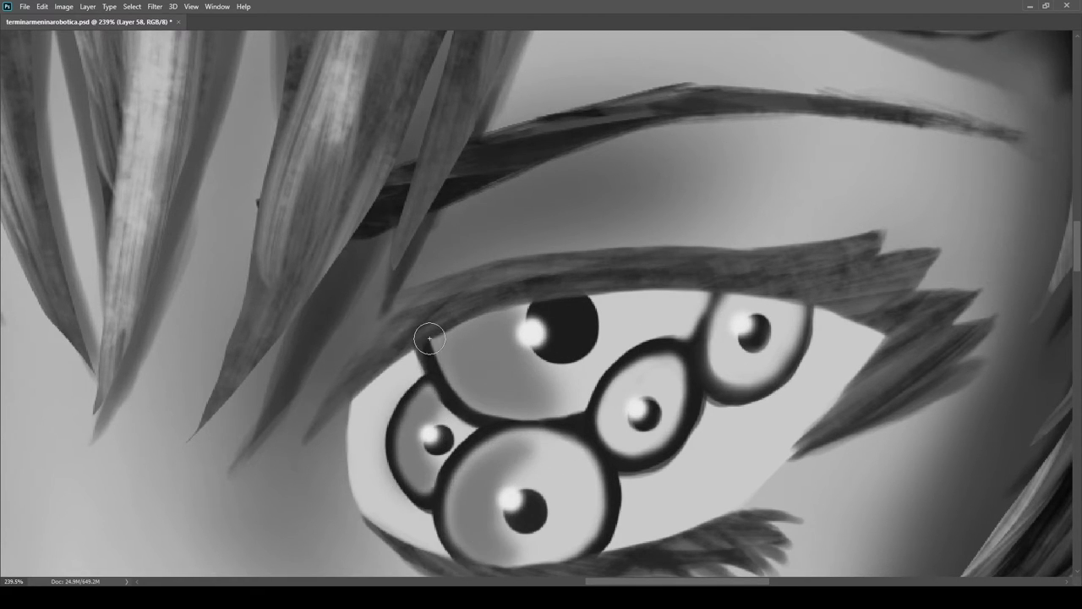
{"action": "left_click_drag", "start_coordinate": [551, 319], "coordinate": [494, 299]}
{"action": "left_click_drag", "start_coordinate": [561, 380], "coordinate": [568, 415]}
{"action": "mouse_move", "coordinate": [696, 359]}
{"action": "left_mouse_down"}
{"action": "mouse_move", "coordinate": [677, 305]}
{"action": "mouse_move", "coordinate": [675, 338]}
{"action": "left_mouse_up"}
Brush light highlights onto the irises of the uncovered eye opposite their grey shading, sampling tones from the painting
{"action": "key", "text": "x"}
{"action": "mouse_move", "coordinate": [620, 295]}
{"action": "left_mouse_down"}
{"action": "mouse_move", "coordinate": [530, 353]}
{"action": "mouse_move", "coordinate": [636, 311]}
{"action": "left_mouse_up"}
{"action": "left_click", "coordinate": [560, 304], "text": "alt"}
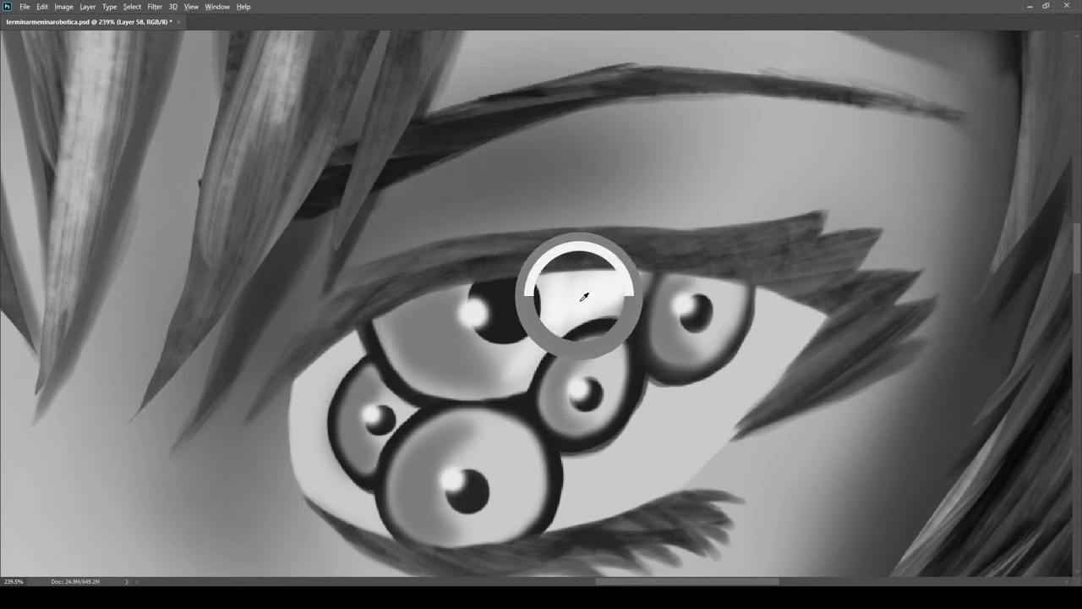
{"action": "left_click", "coordinate": [741, 234], "text": "alt"}
{"action": "left_click_drag", "start_coordinate": [419, 326], "coordinate": [441, 359]}
{"action": "left_click_drag", "start_coordinate": [562, 412], "coordinate": [568, 377]}
{"action": "left_click_drag", "start_coordinate": [678, 356], "coordinate": [640, 296]}
{"action": "mouse_move", "coordinate": [420, 476]}
{"action": "left_mouse_down"}
{"action": "mouse_move", "coordinate": [413, 507]}
{"action": "mouse_move", "coordinate": [364, 456]}
{"action": "left_mouse_up"}
Deepen the iris shading in the uncovered eye and shade the large iris of the hair-covered eye
{"action": "left_click_drag", "start_coordinate": [802, 330], "coordinate": [432, 372]}
{"action": "left_click_drag", "start_coordinate": [625, 326], "coordinate": [828, 326]}
{"action": "mouse_move", "coordinate": [482, 318]}
{"action": "left_mouse_down"}
{"action": "mouse_move", "coordinate": [515, 357]}
{"action": "mouse_move", "coordinate": [541, 338]}
{"action": "left_mouse_up"}
{"action": "left_click_drag", "start_coordinate": [568, 392], "coordinate": [456, 372]}
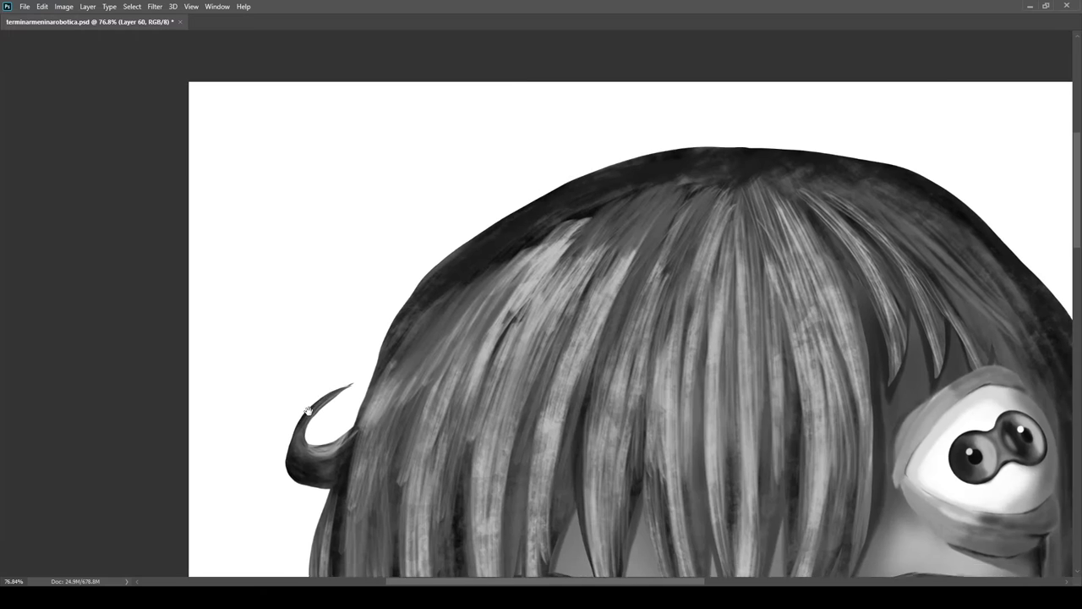
Paint thin stray hairs along the head outline beside the curled lock
{"action": "scroll", "coordinate": [418, 290], "scroll_direction": "up", "scroll_amount": 3}
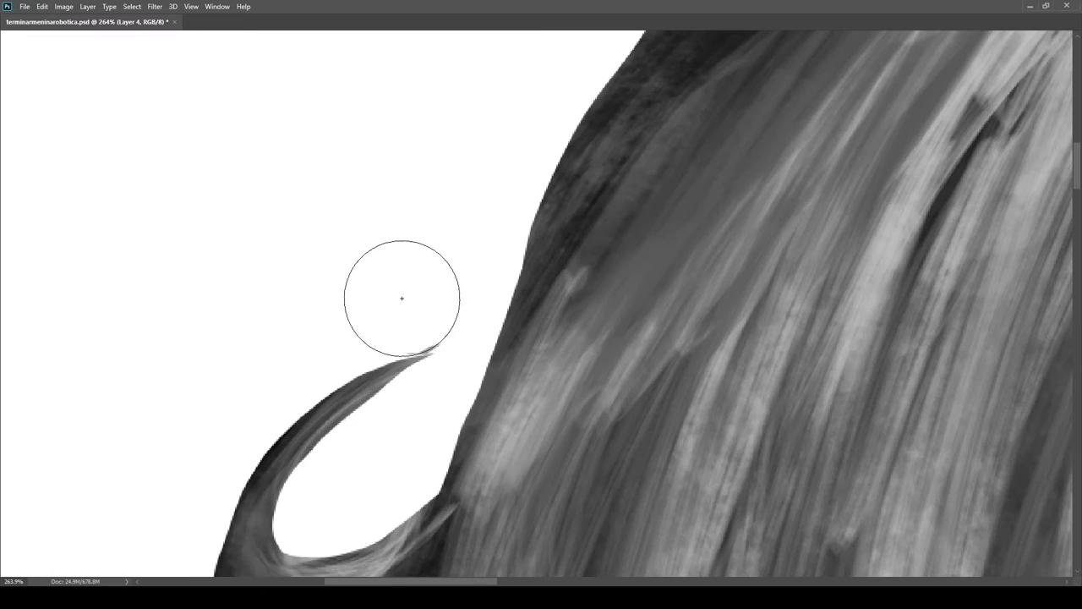
{"action": "scroll", "coordinate": [464, 326], "scroll_direction": "up", "scroll_amount": 1}
{"action": "scroll", "coordinate": [605, 295], "scroll_direction": "down", "scroll_amount": 1}
{"action": "scroll", "coordinate": [540, 348], "scroll_direction": "up", "scroll_amount": 3}
{"action": "left_click_drag", "start_coordinate": [557, 352], "coordinate": [618, 199]}
{"action": "key", "text": "ctrl+z"}
{"action": "left_click_drag", "start_coordinate": [575, 324], "coordinate": [612, 220]}
Add fine strands along the inner edge and tip of the curled lock
{"action": "scroll", "coordinate": [513, 355], "scroll_direction": "up", "scroll_amount": 5}
{"action": "mouse_move", "coordinate": [433, 416]}
{"action": "left_mouse_down"}
{"action": "mouse_move", "coordinate": [440, 278]}
{"action": "mouse_move", "coordinate": [461, 243]}
{"action": "left_mouse_up"}
{"action": "mouse_move", "coordinate": [409, 416]}
{"action": "left_mouse_down"}
{"action": "mouse_move", "coordinate": [436, 270]}
{"action": "mouse_move", "coordinate": [407, 299]}
{"action": "left_mouse_up"}
{"action": "left_click_drag", "start_coordinate": [426, 417], "coordinate": [443, 262]}
{"action": "left_click_drag", "start_coordinate": [570, 154], "coordinate": [624, 148]}
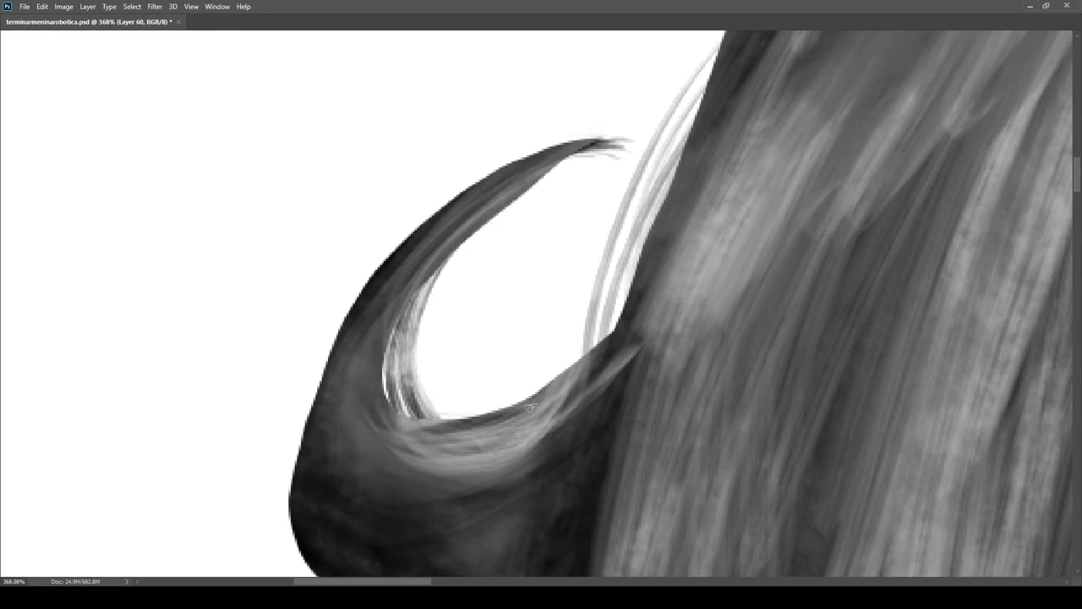
{"action": "scroll", "coordinate": [504, 411], "scroll_direction": "down", "scroll_amount": 6}
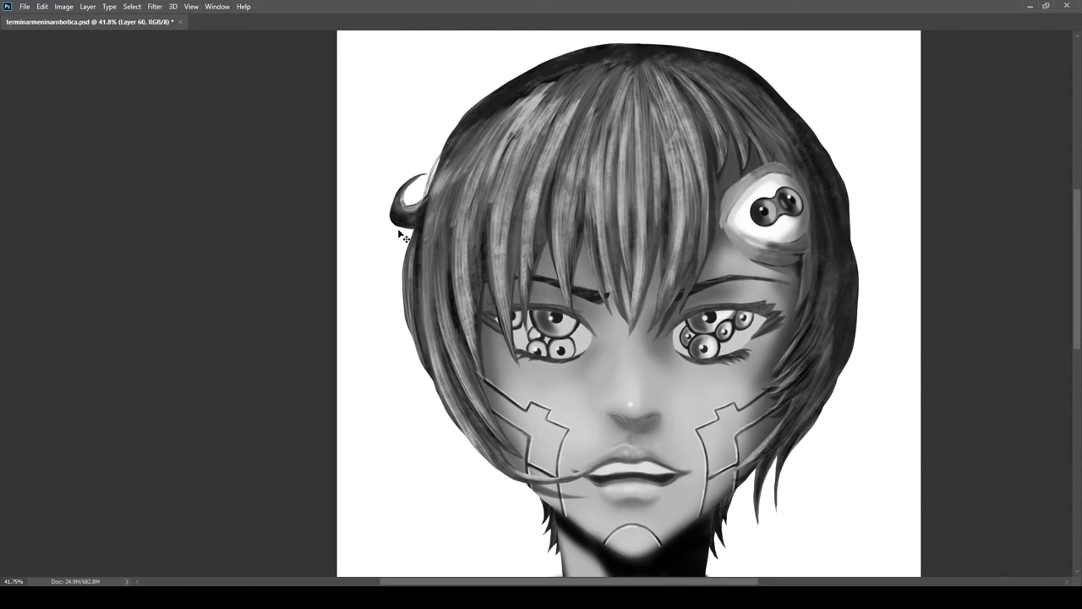
Paint fine strands around the underside of the curled lock to break up its smooth outline
{"action": "scroll", "coordinate": [403, 230], "scroll_direction": "up", "scroll_amount": 5}
{"action": "mouse_move", "coordinate": [394, 245]}
{"action": "left_mouse_down"}
{"action": "mouse_move", "coordinate": [483, 217]}
{"action": "mouse_move", "coordinate": [495, 239]}
{"action": "left_mouse_up"}
{"action": "left_click_drag", "start_coordinate": [378, 222], "coordinate": [484, 257]}
{"action": "left_click_drag", "start_coordinate": [406, 252], "coordinate": [482, 252]}
{"action": "left_click_drag", "start_coordinate": [377, 203], "coordinate": [479, 279]}
{"action": "left_click_drag", "start_coordinate": [414, 264], "coordinate": [485, 246]}
{"action": "scroll", "coordinate": [485, 246], "scroll_direction": "up", "scroll_amount": 2}
{"action": "mouse_move", "coordinate": [454, 280]}
{"action": "left_mouse_down"}
{"action": "mouse_move", "coordinate": [513, 231]}
{"action": "mouse_move", "coordinate": [414, 240]}
{"action": "left_mouse_up"}
{"action": "left_click_drag", "start_coordinate": [493, 221], "coordinate": [392, 244]}
{"action": "left_click_drag", "start_coordinate": [474, 239], "coordinate": [399, 259]}
{"action": "scroll", "coordinate": [545, 239], "scroll_direction": "down", "scroll_amount": 6}
{"action": "scroll", "coordinate": [545, 239], "scroll_direction": "up", "scroll_amount": 5}
{"action": "scroll", "coordinate": [597, 169], "scroll_direction": "down", "scroll_amount": 5}
{"action": "scroll", "coordinate": [563, 214], "scroll_direction": "up", "scroll_amount": 2}
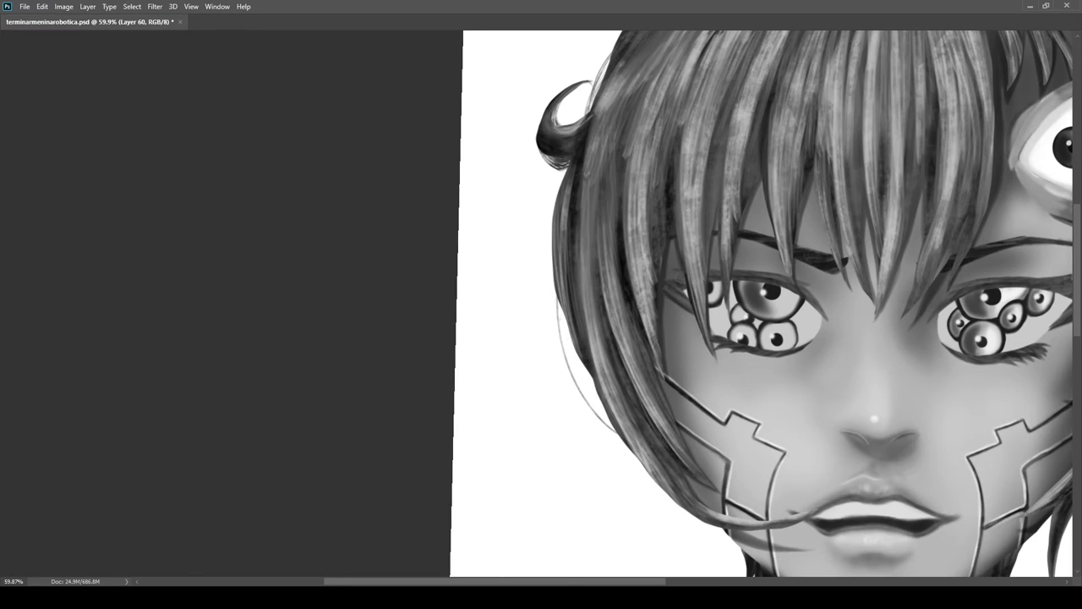
Paint long thin stray hairs along the outer hair edge below the curled lock
{"action": "scroll", "coordinate": [552, 199], "scroll_direction": "up", "scroll_amount": 4}
{"action": "left_click_drag", "start_coordinate": [565, 147], "coordinate": [555, 390]}
{"action": "key", "text": "ctrl+z"}
{"action": "left_click_drag", "start_coordinate": [539, 203], "coordinate": [553, 347]}
{"action": "scroll", "coordinate": [618, 344], "scroll_direction": "down", "scroll_amount": 4}
{"action": "left_click_drag", "start_coordinate": [726, 362], "coordinate": [675, 292]}
Add loose strands to the outer hair edge near the jaw, with the canvas rotated for easier strokes
{"action": "scroll", "coordinate": [516, 467], "scroll_direction": "up", "scroll_amount": 3}
{"action": "left_click_drag", "start_coordinate": [479, 414], "coordinate": [535, 558]}
{"action": "key", "text": "ctrl+z"}
{"action": "mouse_move", "coordinate": [500, 506]}
{"action": "left_mouse_down"}
{"action": "mouse_move", "coordinate": [457, 347]}
{"action": "mouse_move", "coordinate": [518, 157]}
{"action": "mouse_move", "coordinate": [536, 295]}
{"action": "left_mouse_up"}
{"action": "mouse_move", "coordinate": [489, 257]}
{"action": "left_mouse_down"}
{"action": "mouse_move", "coordinate": [435, 490]}
{"action": "mouse_move", "coordinate": [432, 350]}
{"action": "left_mouse_up"}
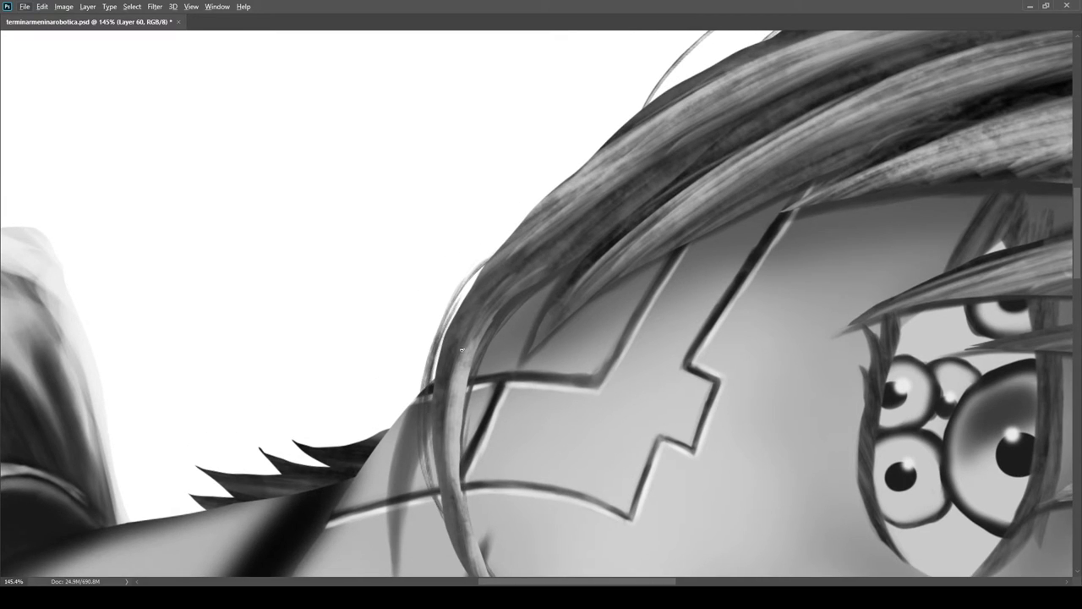
Add fine strands to the lock sweeping across the jaw toward the mouth, using tones sampled from the painting
{"action": "scroll", "coordinate": [469, 329], "scroll_direction": "down", "scroll_amount": 5}
{"action": "left_click_drag", "start_coordinate": [625, 456], "coordinate": [719, 302]}
{"action": "scroll", "coordinate": [714, 355], "scroll_direction": "up", "scroll_amount": 6}
{"action": "left_click", "coordinate": [694, 310], "text": "alt"}
{"action": "left_click_drag", "start_coordinate": [600, 341], "coordinate": [676, 289]}
{"action": "left_click", "coordinate": [385, 399], "text": "alt"}
{"action": "mouse_move", "coordinate": [623, 325]}
{"action": "left_mouse_down"}
{"action": "mouse_move", "coordinate": [686, 272]}
{"action": "mouse_move", "coordinate": [609, 325]}
{"action": "left_mouse_up"}
{"action": "scroll", "coordinate": [608, 325], "scroll_direction": "down", "scroll_amount": 10}
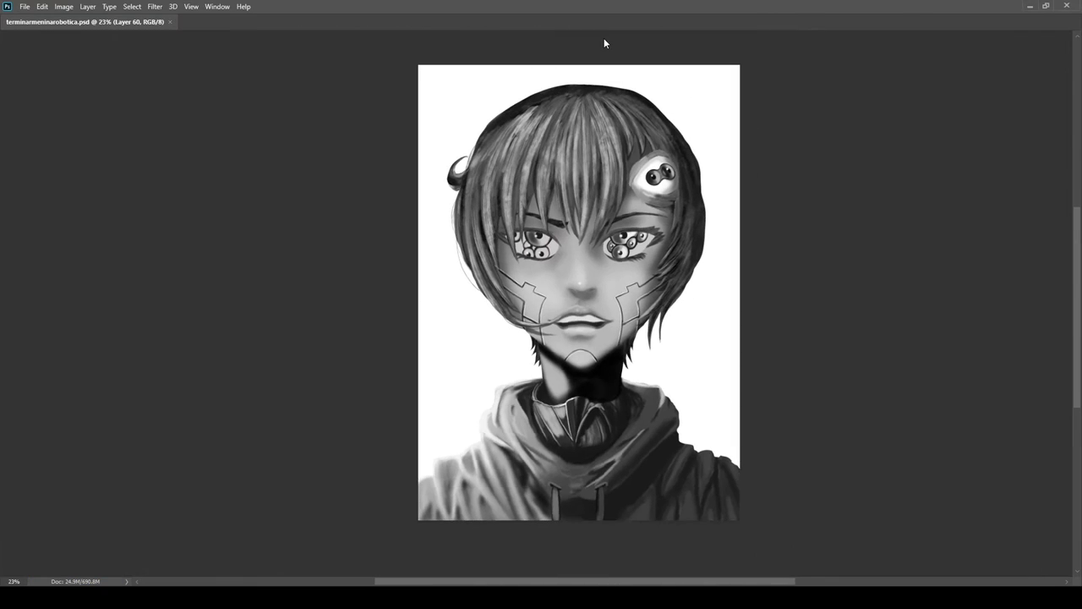
Paint thin strands along the edges of the fringe locks above the hair-covered eye
{"action": "scroll", "coordinate": [495, 287], "scroll_direction": "up", "scroll_amount": 7}
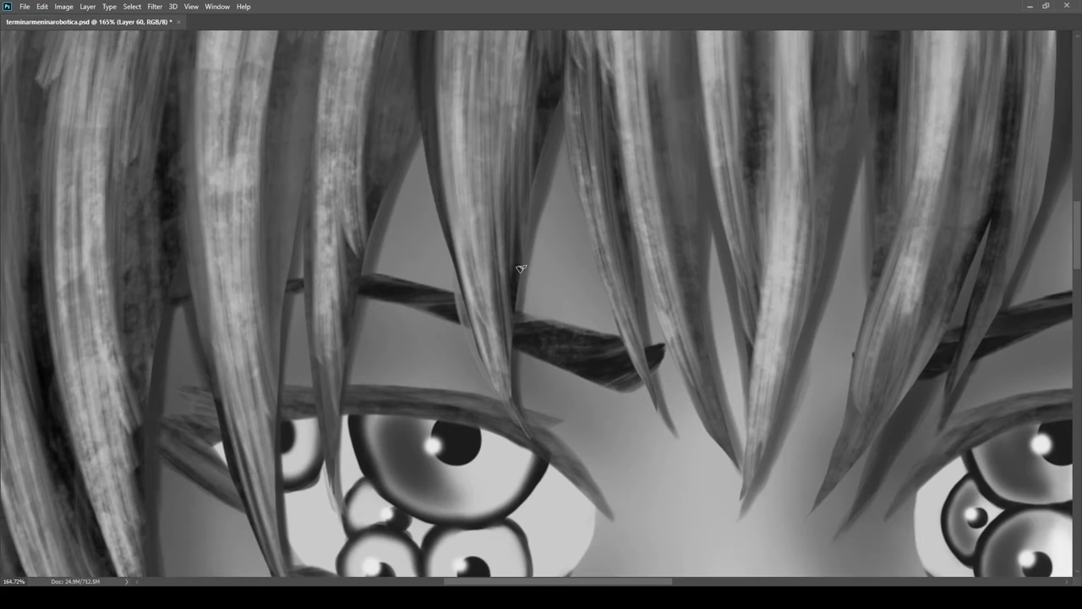
{"action": "left_click_drag", "start_coordinate": [604, 320], "coordinate": [626, 330]}
{"action": "left_click_drag", "start_coordinate": [581, 217], "coordinate": [595, 257]}
{"action": "mouse_move", "coordinate": [572, 138]}
{"action": "left_mouse_down"}
{"action": "mouse_move", "coordinate": [547, 223]}
{"action": "mouse_move", "coordinate": [536, 341]}
{"action": "left_mouse_up"}
{"action": "scroll", "coordinate": [536, 341], "scroll_direction": "down", "scroll_amount": 6}
{"action": "scroll", "coordinate": [619, 288], "scroll_direction": "up", "scroll_amount": 5}
Paint dark fine strands into the short locks beside the forehead eye and along the neighbouring fringe edge
{"action": "left_click_drag", "start_coordinate": [661, 127], "coordinate": [642, 216]}
{"action": "left_click_drag", "start_coordinate": [671, 154], "coordinate": [648, 218]}
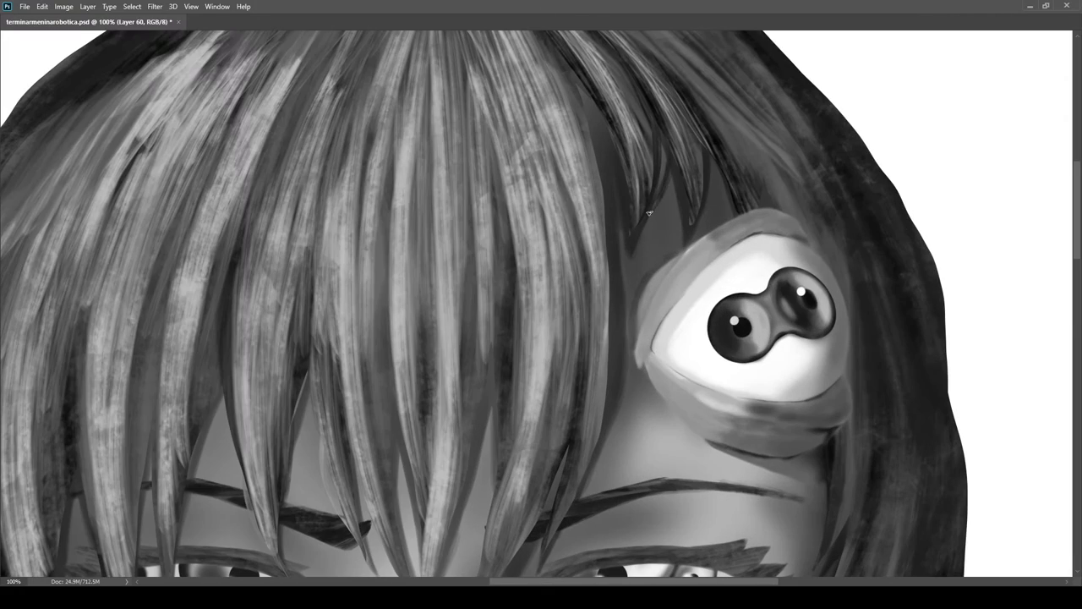
{"action": "left_click_drag", "start_coordinate": [673, 164], "coordinate": [673, 211]}
{"action": "left_click_drag", "start_coordinate": [595, 145], "coordinate": [620, 237]}
{"action": "left_click", "coordinate": [612, 225], "text": "alt"}
{"action": "mouse_move", "coordinate": [606, 172]}
{"action": "left_mouse_down"}
{"action": "mouse_move", "coordinate": [627, 218]}
{"action": "mouse_move", "coordinate": [548, 77]}
{"action": "left_mouse_up"}
{"action": "scroll", "coordinate": [591, 324], "scroll_direction": "up", "scroll_amount": 1}
{"action": "mouse_move", "coordinate": [591, 324]}
{"action": "left_mouse_down"}
{"action": "mouse_move", "coordinate": [596, 266]}
{"action": "mouse_move", "coordinate": [553, 388]}
{"action": "left_mouse_up"}
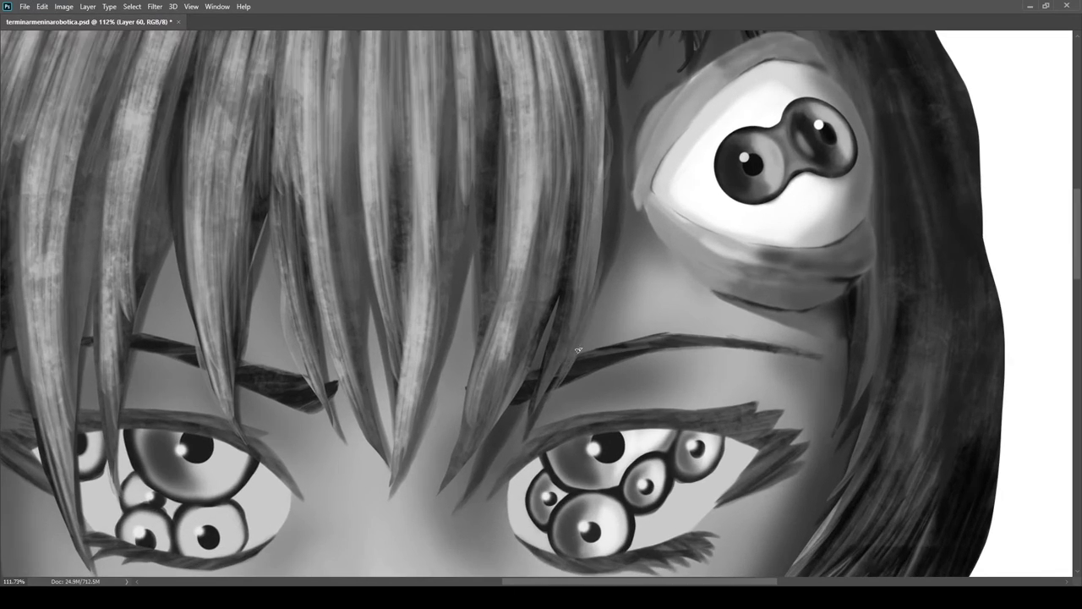
Add fine strands to the side hair tips overlapping the cheek beside the uncovered eye, using a sampled tone
{"action": "scroll", "coordinate": [598, 264], "scroll_direction": "down", "scroll_amount": 5}
{"action": "scroll", "coordinate": [656, 357], "scroll_direction": "up", "scroll_amount": 6}
{"action": "mouse_move", "coordinate": [734, 262]}
{"action": "left_mouse_down"}
{"action": "mouse_move", "coordinate": [648, 359]}
{"action": "mouse_move", "coordinate": [630, 401]}
{"action": "left_mouse_up"}
{"action": "mouse_move", "coordinate": [688, 375]}
{"action": "left_mouse_down"}
{"action": "mouse_move", "coordinate": [619, 455]}
{"action": "mouse_move", "coordinate": [561, 358]}
{"action": "left_mouse_up"}
{"action": "left_click", "coordinate": [687, 343], "text": "alt"}
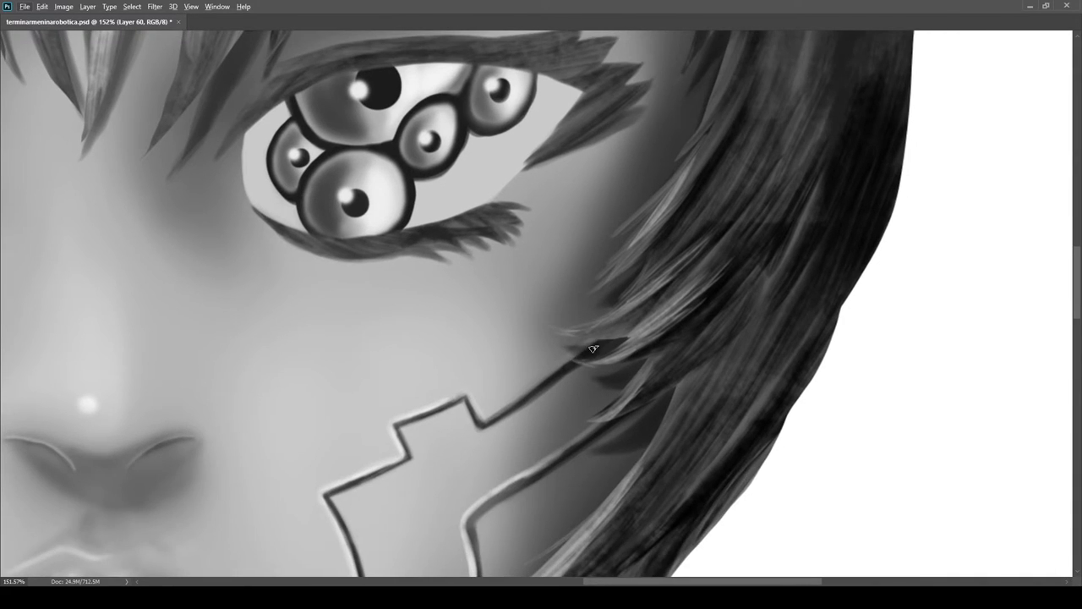
{"action": "scroll", "coordinate": [23, 6], "scroll_direction": "up", "scroll_amount": 1}
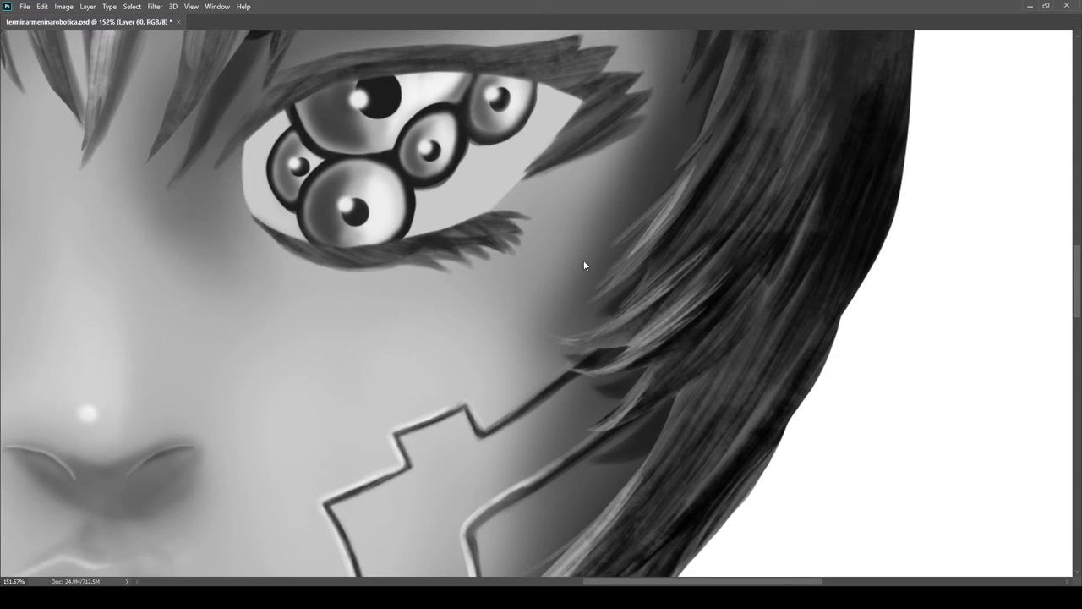
{"action": "left_click_drag", "start_coordinate": [575, 251], "coordinate": [656, 256]}
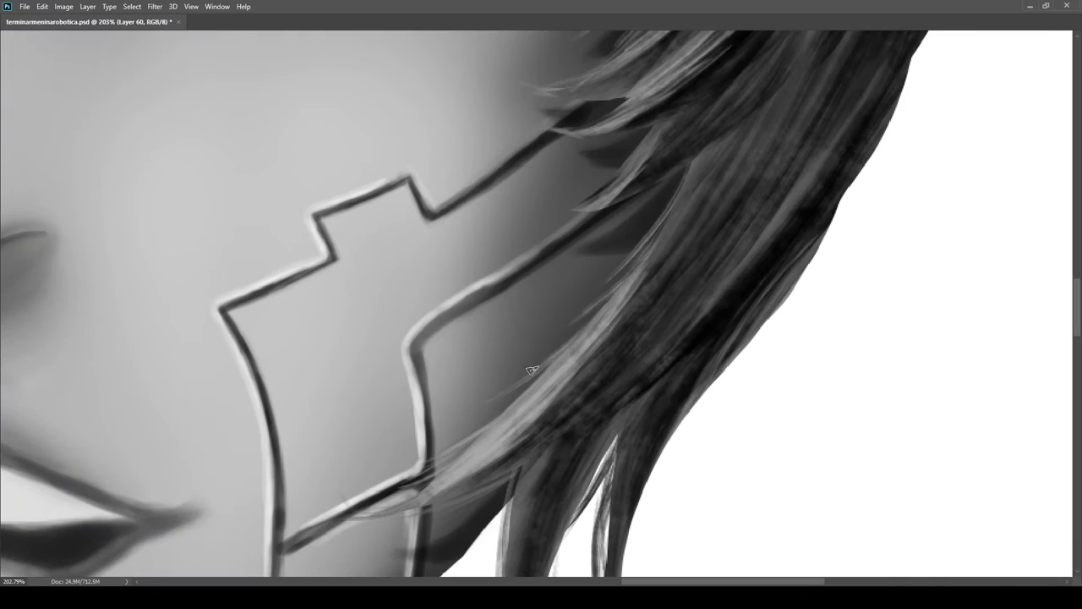
Paint wispy strands over the cheek seam and along the outer hair edge on the forehead-eye side
{"action": "left_click_drag", "start_coordinate": [579, 334], "coordinate": [620, 295]}
{"action": "left_click_drag", "start_coordinate": [655, 76], "coordinate": [710, 80]}
{"action": "left_click", "coordinate": [588, 412], "text": "alt"}
{"action": "left_click_drag", "start_coordinate": [566, 123], "coordinate": [619, 216]}
{"action": "left_click_drag", "start_coordinate": [609, 254], "coordinate": [414, 339]}
{"action": "left_click_drag", "start_coordinate": [323, 441], "coordinate": [537, 192]}
{"action": "left_click_drag", "start_coordinate": [326, 430], "coordinate": [533, 213]}
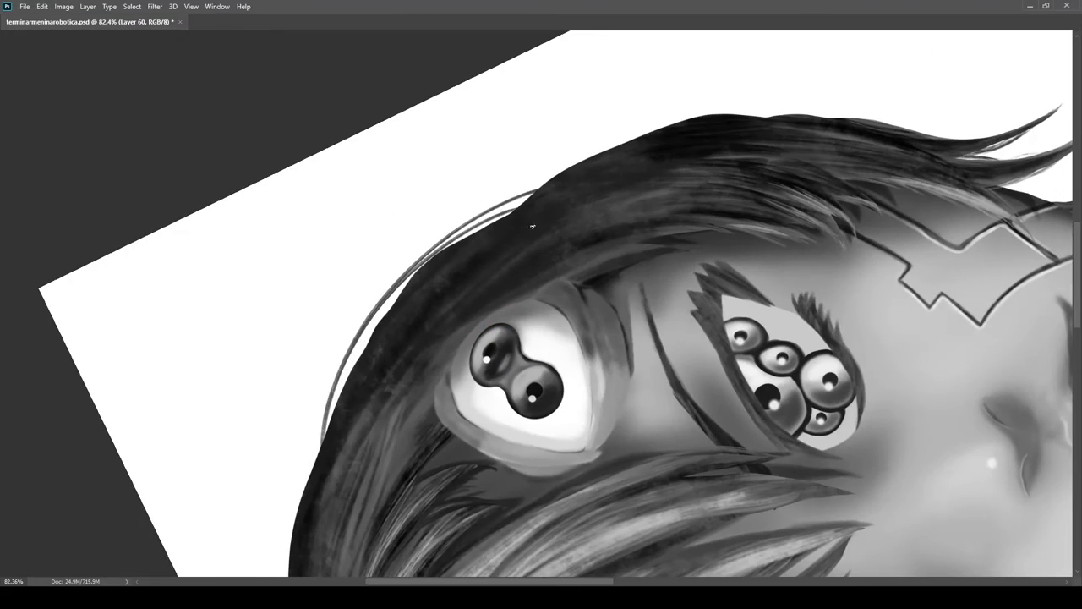
Extend the thin stray hairs along the outer head outline behind the forehead eye
{"action": "left_click_drag", "start_coordinate": [473, 321], "coordinate": [541, 313]}
{"action": "left_click_drag", "start_coordinate": [308, 486], "coordinate": [338, 313]}
{"action": "left_click_drag", "start_coordinate": [575, 254], "coordinate": [474, 253]}
{"action": "mouse_move", "coordinate": [540, 169]}
{"action": "left_mouse_down"}
{"action": "mouse_move", "coordinate": [617, 172]}
{"action": "mouse_move", "coordinate": [541, 169]}
{"action": "left_mouse_up"}
{"action": "left_click_drag", "start_coordinate": [318, 414], "coordinate": [389, 208]}
{"action": "mouse_move", "coordinate": [302, 465]}
{"action": "left_mouse_down"}
{"action": "mouse_move", "coordinate": [347, 301]}
{"action": "mouse_move", "coordinate": [339, 330]}
{"action": "left_mouse_up"}
{"action": "left_click_drag", "start_coordinate": [295, 499], "coordinate": [324, 336]}
{"action": "left_click_drag", "start_coordinate": [541, 254], "coordinate": [461, 253]}
Add fine strands to the lower side hair and its pointed locks beside the cheek and jaw
{"action": "mouse_move", "coordinate": [474, 380]}
{"action": "left_mouse_down"}
{"action": "mouse_move", "coordinate": [592, 220]}
{"action": "mouse_move", "coordinate": [685, 236]}
{"action": "left_mouse_up"}
{"action": "left_click_drag", "start_coordinate": [676, 258], "coordinate": [686, 359]}
{"action": "left_click_drag", "start_coordinate": [608, 144], "coordinate": [640, 242]}
{"action": "mouse_move", "coordinate": [672, 499]}
{"action": "left_mouse_down"}
{"action": "mouse_move", "coordinate": [651, 219]}
{"action": "mouse_move", "coordinate": [414, 338]}
{"action": "left_mouse_up"}
{"action": "left_click_drag", "start_coordinate": [395, 410], "coordinate": [421, 302]}
{"action": "left_click_drag", "start_coordinate": [406, 436], "coordinate": [440, 283]}
{"action": "mouse_move", "coordinate": [407, 369]}
{"action": "left_mouse_down"}
{"action": "mouse_move", "coordinate": [449, 255]}
{"action": "mouse_move", "coordinate": [683, 316]}
{"action": "mouse_move", "coordinate": [676, 347]}
{"action": "left_mouse_up"}
{"action": "left_click_drag", "start_coordinate": [647, 220], "coordinate": [606, 429]}
{"action": "left_click_drag", "start_coordinate": [626, 338], "coordinate": [558, 338]}
{"action": "mouse_move", "coordinate": [642, 440]}
{"action": "left_mouse_down"}
{"action": "mouse_move", "coordinate": [584, 364]}
{"action": "mouse_move", "coordinate": [604, 382]}
{"action": "left_mouse_up"}
{"action": "left_click_drag", "start_coordinate": [595, 289], "coordinate": [556, 402]}
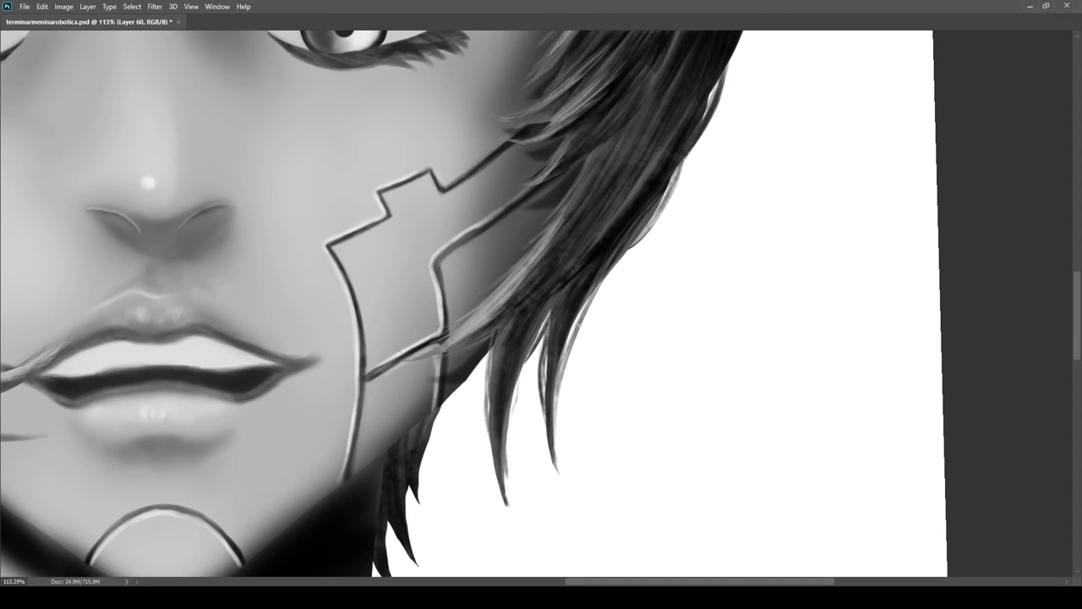
Paint thin flyaway strands along the top outline of the head at the crown
{"action": "scroll", "coordinate": [559, 408], "scroll_direction": "down", "scroll_amount": 5}
{"action": "scroll", "coordinate": [406, 296], "scroll_direction": "up", "scroll_amount": 3}
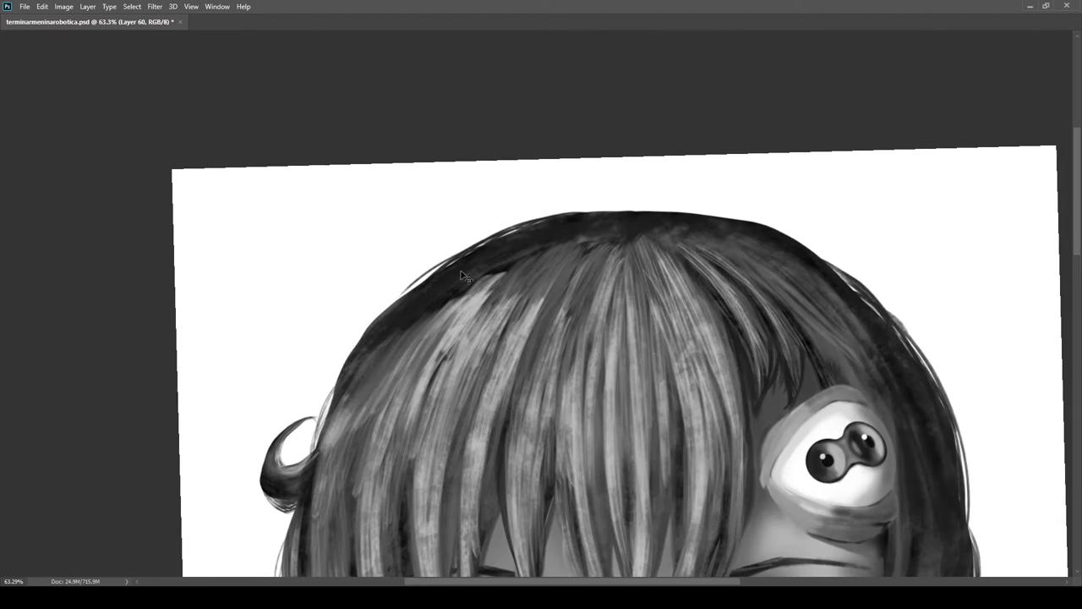
{"action": "scroll", "coordinate": [404, 294], "scroll_direction": "down", "scroll_amount": 5}
{"action": "scroll", "coordinate": [499, 202], "scroll_direction": "up", "scroll_amount": 4}
{"action": "mouse_move", "coordinate": [443, 169]}
{"action": "left_mouse_down"}
{"action": "mouse_move", "coordinate": [511, 187]}
{"action": "mouse_move", "coordinate": [654, 182]}
{"action": "left_mouse_up"}
{"action": "left_click_drag", "start_coordinate": [520, 172], "coordinate": [649, 181]}
{"action": "scroll", "coordinate": [541, 296], "scroll_direction": "down", "scroll_amount": 5}
{"action": "scroll", "coordinate": [507, 203], "scroll_direction": "up", "scroll_amount": 5}
{"action": "left_click_drag", "start_coordinate": [492, 174], "coordinate": [380, 184]}
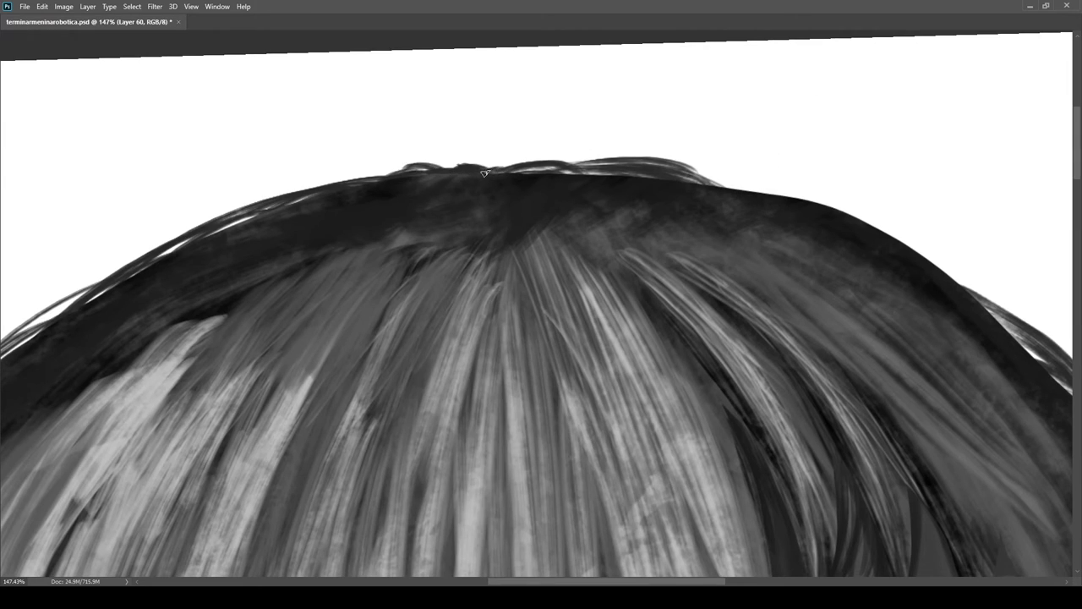
Examine the flyaway strands around the hair up close and against the whole portrait
{"action": "scroll", "coordinate": [501, 174], "scroll_direction": "down", "scroll_amount": 5}
{"action": "scroll", "coordinate": [507, 177], "scroll_direction": "up", "scroll_amount": 3}
{"action": "scroll", "coordinate": [522, 265], "scroll_direction": "down", "scroll_amount": 3}
{"action": "scroll", "coordinate": [507, 198], "scroll_direction": "up", "scroll_amount": 4}
{"action": "scroll", "coordinate": [467, 327], "scroll_direction": "down", "scroll_amount": 1}
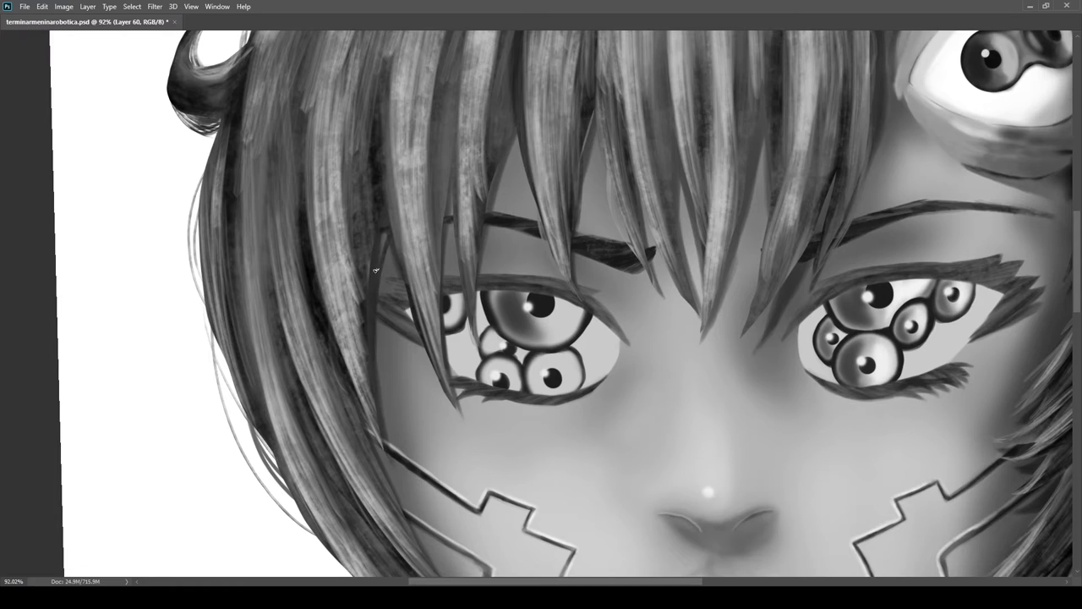
{"action": "scroll", "coordinate": [373, 385], "scroll_direction": "down", "scroll_amount": 4}
{"action": "scroll", "coordinate": [511, 434], "scroll_direction": "up", "scroll_amount": 5}
{"action": "scroll", "coordinate": [511, 435], "scroll_direction": "left", "scroll_amount": 1}
{"action": "scroll", "coordinate": [596, 382], "scroll_direction": "down", "scroll_amount": 5}
{"action": "scroll", "coordinate": [596, 383], "scroll_direction": "up", "scroll_amount": 5}
Paint thin wispy strands along the edges and tips of the neck hair tufts on the forehead-eye side
{"action": "scroll", "coordinate": [594, 328], "scroll_direction": "up", "scroll_amount": 5}
{"action": "mouse_move", "coordinate": [668, 174]}
{"action": "left_mouse_down"}
{"action": "mouse_move", "coordinate": [609, 286]}
{"action": "mouse_move", "coordinate": [618, 427]}
{"action": "left_mouse_up"}
{"action": "mouse_move", "coordinate": [585, 356]}
{"action": "left_mouse_down"}
{"action": "mouse_move", "coordinate": [612, 543]}
{"action": "mouse_move", "coordinate": [592, 487]}
{"action": "left_mouse_up"}
{"action": "mouse_move", "coordinate": [573, 443]}
{"action": "left_mouse_down"}
{"action": "mouse_move", "coordinate": [591, 500]}
{"action": "mouse_move", "coordinate": [583, 494]}
{"action": "left_mouse_up"}
{"action": "left_click_drag", "start_coordinate": [570, 312], "coordinate": [558, 379]}
{"action": "left_click_drag", "start_coordinate": [537, 548], "coordinate": [524, 472]}
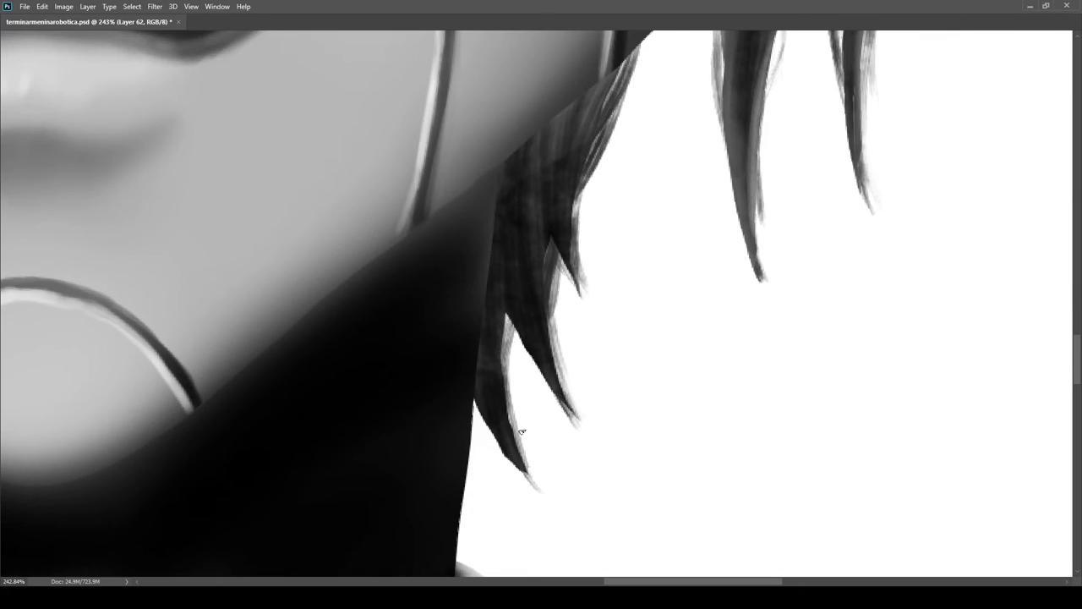
{"action": "left_click_drag", "start_coordinate": [553, 396], "coordinate": [510, 330]}
Add fine strands to the neck hair tufts on the opposite side, below the lock crossing the jaw
{"action": "scroll", "coordinate": [516, 409], "scroll_direction": "down", "scroll_amount": 3}
{"action": "scroll", "coordinate": [406, 377], "scroll_direction": "up", "scroll_amount": 2}
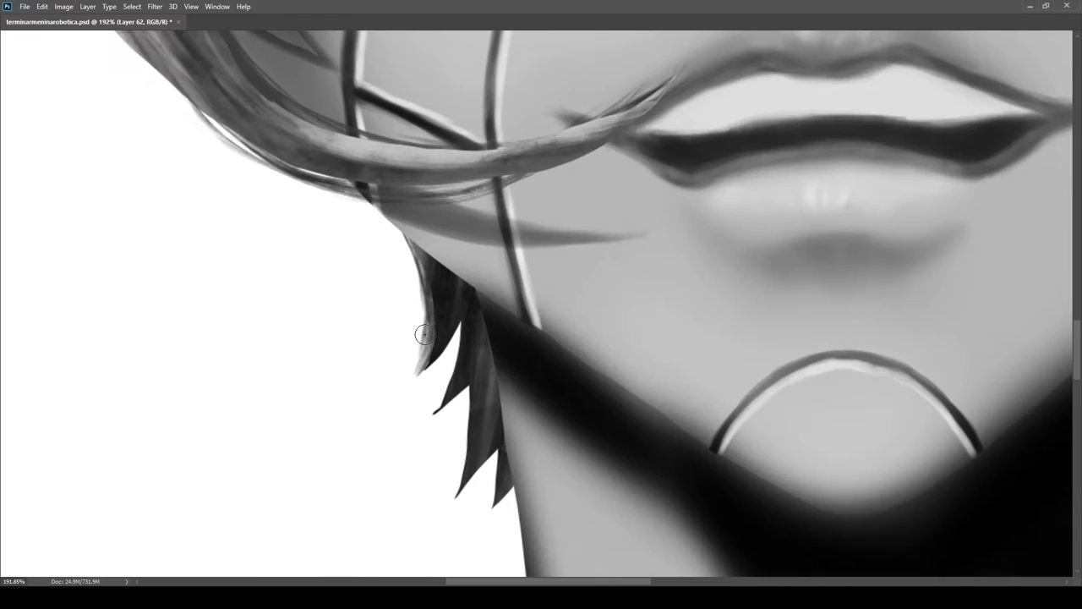
{"action": "scroll", "coordinate": [454, 372], "scroll_direction": "up", "scroll_amount": 3}
{"action": "scroll", "coordinate": [493, 330], "scroll_direction": "down", "scroll_amount": 3}
{"action": "scroll", "coordinate": [454, 367], "scroll_direction": "up", "scroll_amount": 3}
{"action": "scroll", "coordinate": [580, 345], "scroll_direction": "down", "scroll_amount": 10}
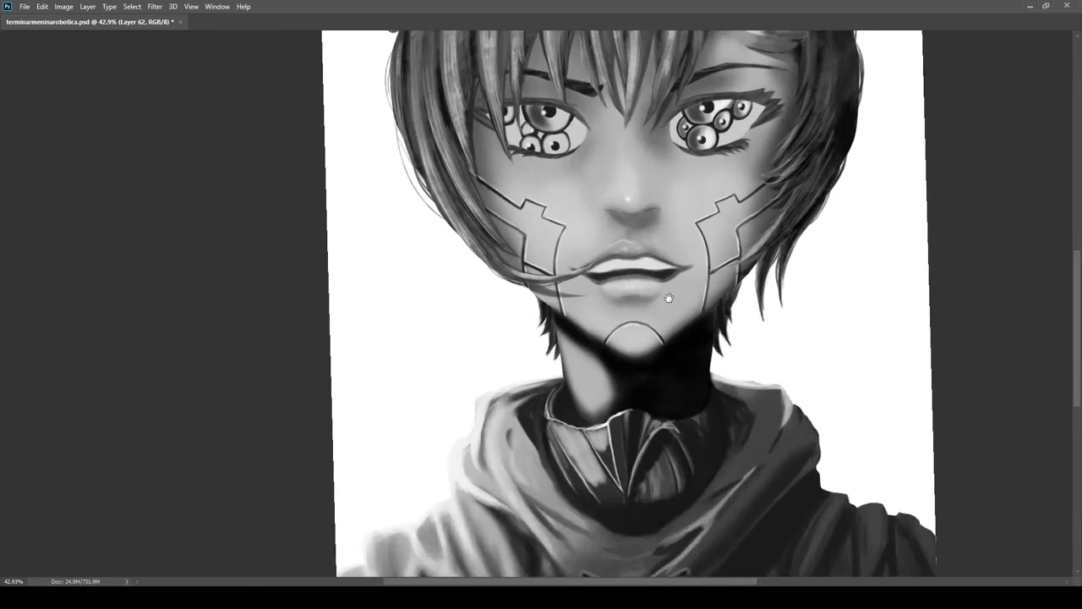
Shade the smaller irises of the hair-covered eye dark grey on one side and brighten their opposite sides
{"action": "scroll", "coordinate": [466, 375], "scroll_direction": "up", "scroll_amount": 8}
{"action": "scroll", "coordinate": [633, 309], "scroll_direction": "down", "scroll_amount": 3}
{"action": "scroll", "coordinate": [592, 282], "scroll_direction": "up", "scroll_amount": 2}
{"action": "scroll", "coordinate": [592, 282], "scroll_direction": "down", "scroll_amount": 3}
{"action": "scroll", "coordinate": [414, 371], "scroll_direction": "up", "scroll_amount": 5}
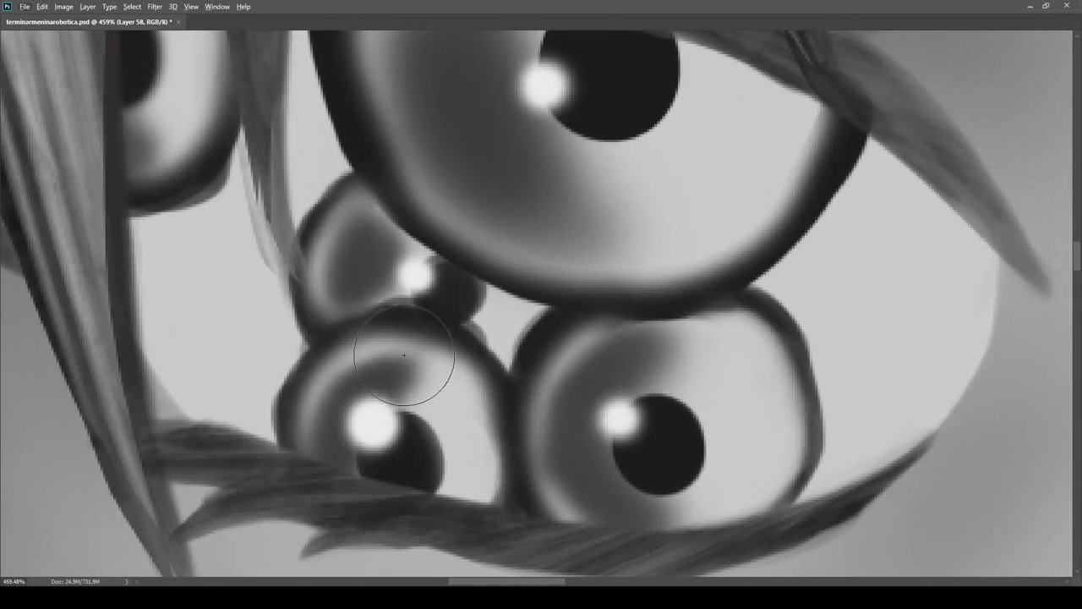
{"action": "mouse_move", "coordinate": [441, 399]}
{"action": "left_mouse_down"}
{"action": "mouse_move", "coordinate": [415, 386]}
{"action": "mouse_move", "coordinate": [468, 505]}
{"action": "left_mouse_up"}
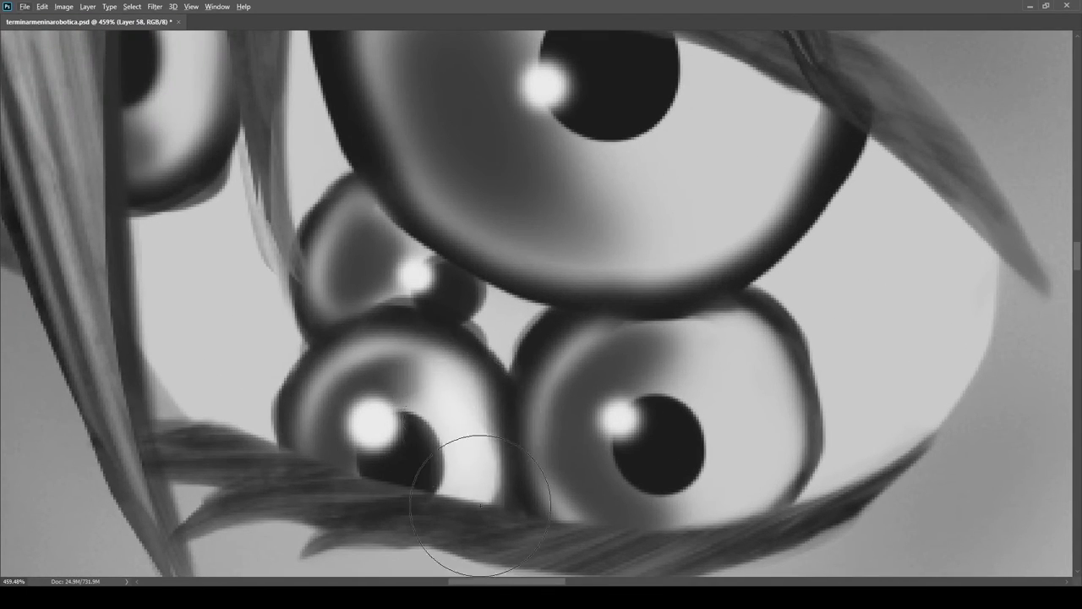
{"action": "left_click_drag", "start_coordinate": [507, 445], "coordinate": [338, 345]}
{"action": "left_click_drag", "start_coordinate": [568, 340], "coordinate": [554, 374]}
{"action": "scroll", "coordinate": [557, 273], "scroll_direction": "down", "scroll_amount": 3}
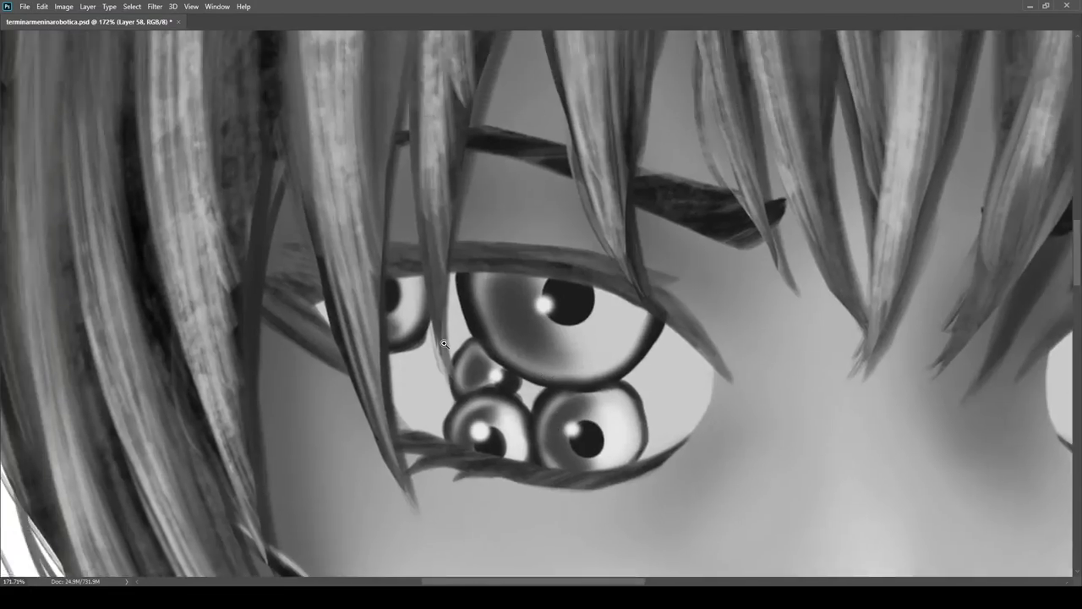
Paint small soft reflections on the shaded sides of the large and lower irises of the hair-covered eye
{"action": "scroll", "coordinate": [572, 425], "scroll_direction": "up", "scroll_amount": 4}
{"action": "left_click_drag", "start_coordinate": [571, 317], "coordinate": [583, 324]}
{"action": "left_click_drag", "start_coordinate": [574, 430], "coordinate": [541, 318]}
{"action": "left_click_drag", "start_coordinate": [542, 425], "coordinate": [549, 460]}
{"action": "left_click_drag", "start_coordinate": [374, 334], "coordinate": [443, 358]}
{"action": "left_click_drag", "start_coordinate": [463, 355], "coordinate": [250, 343]}
{"action": "left_click_drag", "start_coordinate": [503, 357], "coordinate": [718, 357]}
{"action": "left_click_drag", "start_coordinate": [533, 290], "coordinate": [595, 155]}
{"action": "left_click_drag", "start_coordinate": [372, 338], "coordinate": [380, 439]}
{"action": "left_click_drag", "start_coordinate": [404, 301], "coordinate": [421, 343]}
{"action": "left_click_drag", "start_coordinate": [420, 344], "coordinate": [493, 355]}
{"action": "left_click_drag", "start_coordinate": [284, 290], "coordinate": [360, 331]}
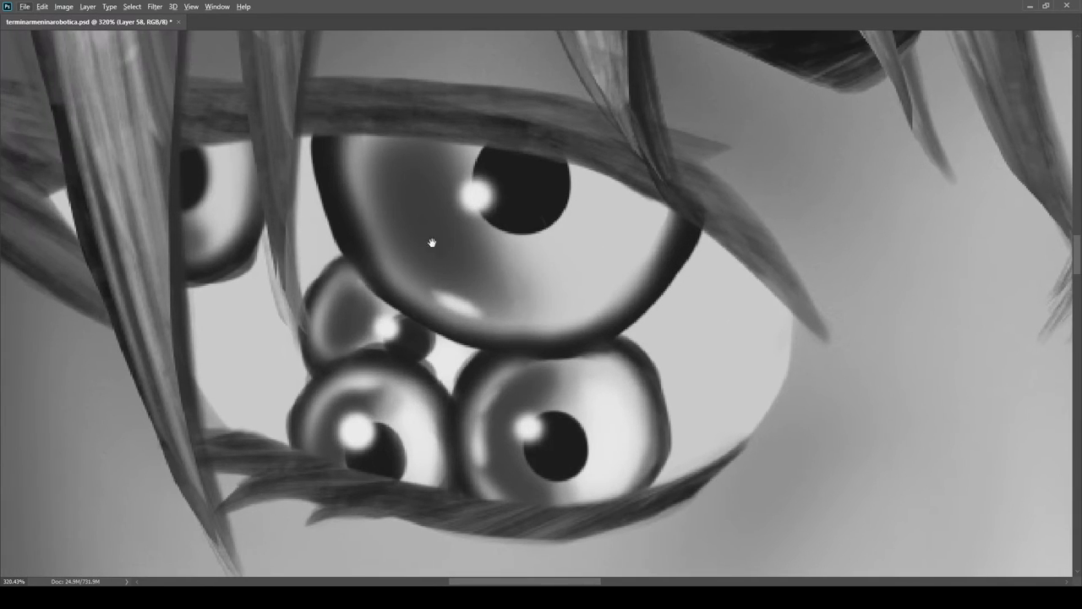
{"action": "left_click_drag", "start_coordinate": [311, 469], "coordinate": [475, 501]}
{"action": "left_click", "coordinate": [584, 459], "text": "alt"}
{"action": "left_click_drag", "start_coordinate": [390, 196], "coordinate": [375, 249]}
{"action": "left_click", "coordinate": [556, 447], "text": "alt"}
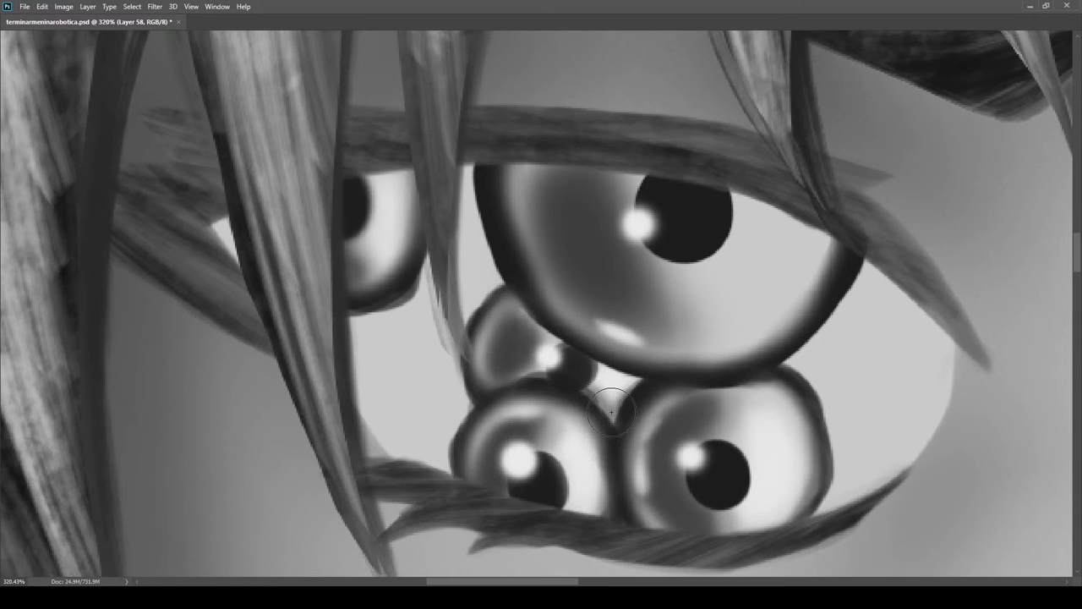
Add small soft reflections to the shaded sides of the large, middle, outer and lower irises of the opposite eye
{"action": "scroll", "coordinate": [641, 380], "scroll_direction": "down", "scroll_amount": 5}
{"action": "scroll", "coordinate": [468, 313], "scroll_direction": "up", "scroll_amount": 7}
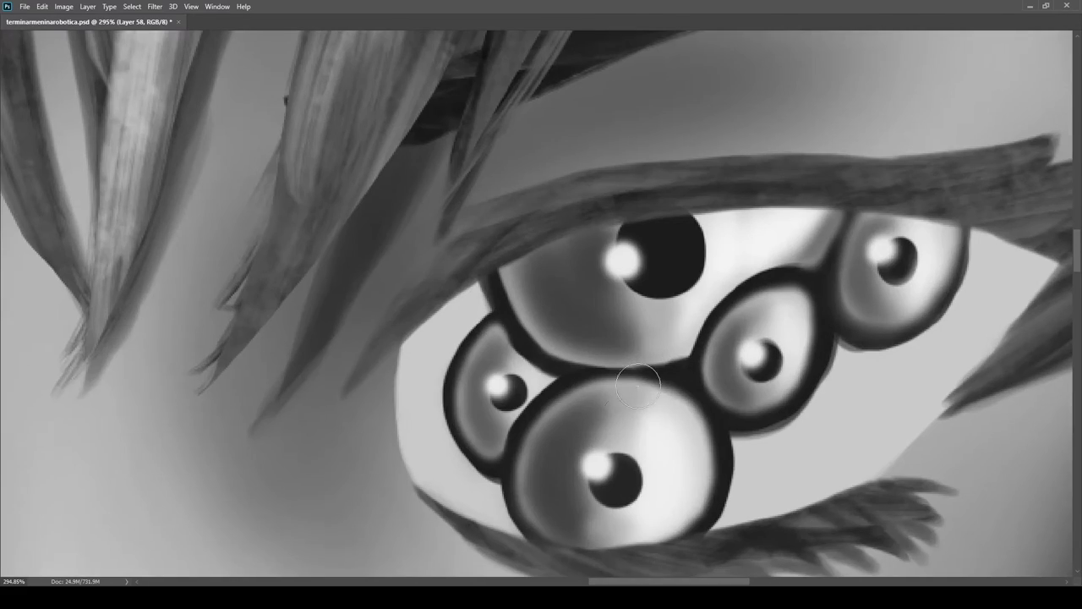
{"action": "scroll", "coordinate": [469, 313], "scroll_direction": "down", "scroll_amount": 5}
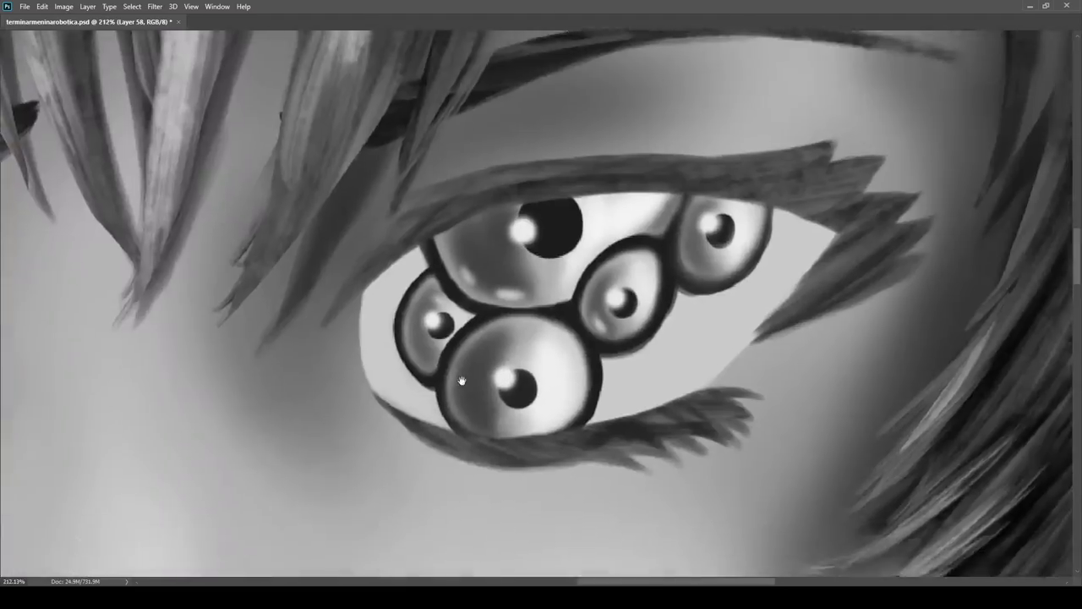
{"action": "scroll", "coordinate": [434, 338], "scroll_direction": "up", "scroll_amount": 6}
{"action": "scroll", "coordinate": [605, 335], "scroll_direction": "down", "scroll_amount": 8}
{"action": "scroll", "coordinate": [591, 363], "scroll_direction": "up", "scroll_amount": 3}
Shade the white of the eye below the forehead eye with soft grey on a separate layer
{"action": "left_click", "coordinate": [942, 513]}
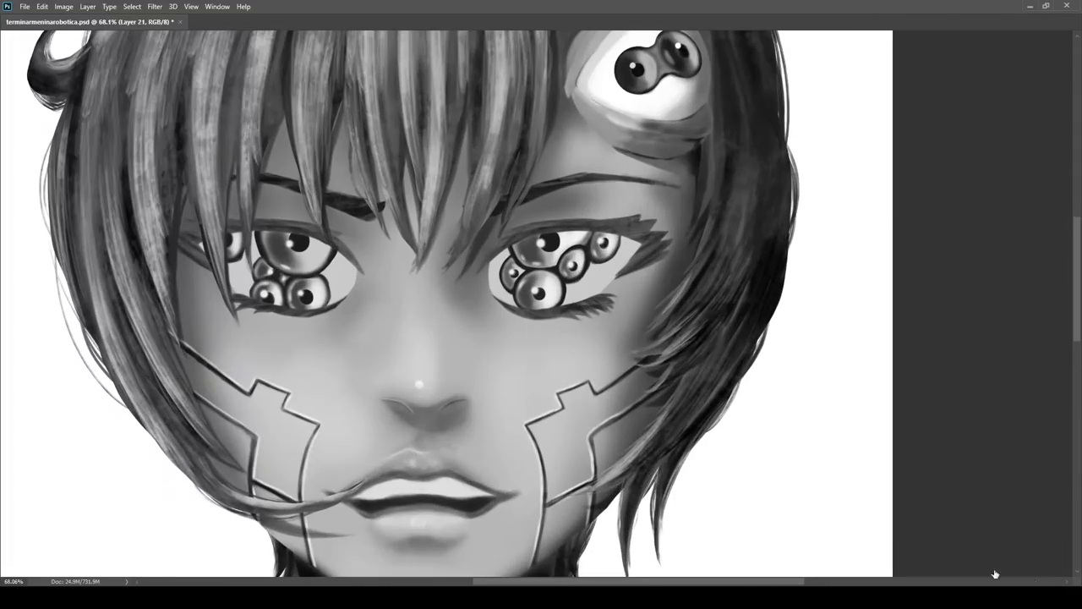
{"action": "left_click_drag", "start_coordinate": [506, 282], "coordinate": [555, 320]}
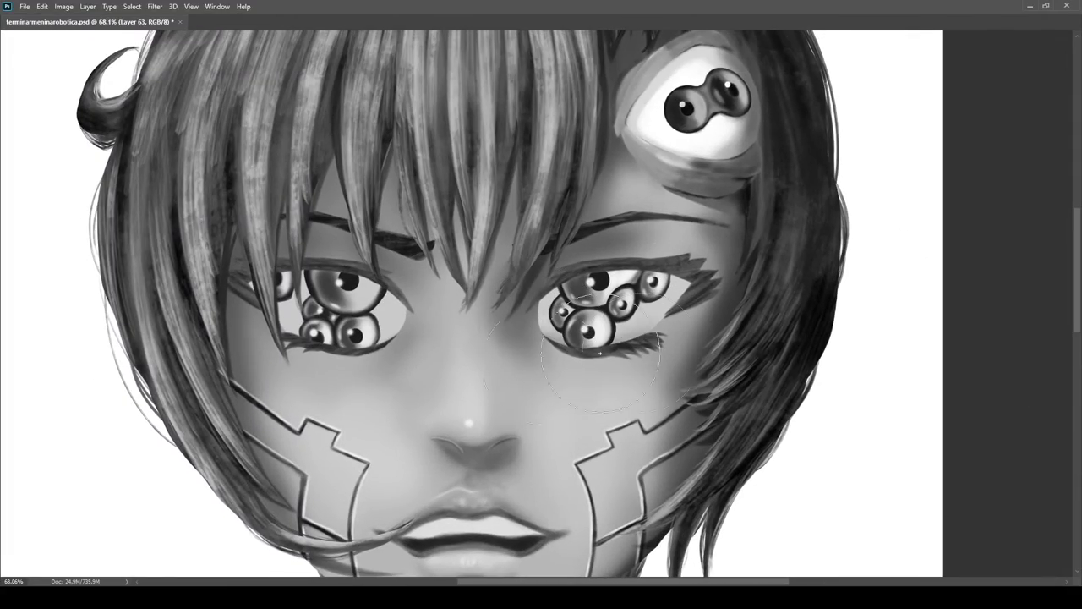
{"action": "scroll", "coordinate": [550, 341], "scroll_direction": "up", "scroll_amount": 3}
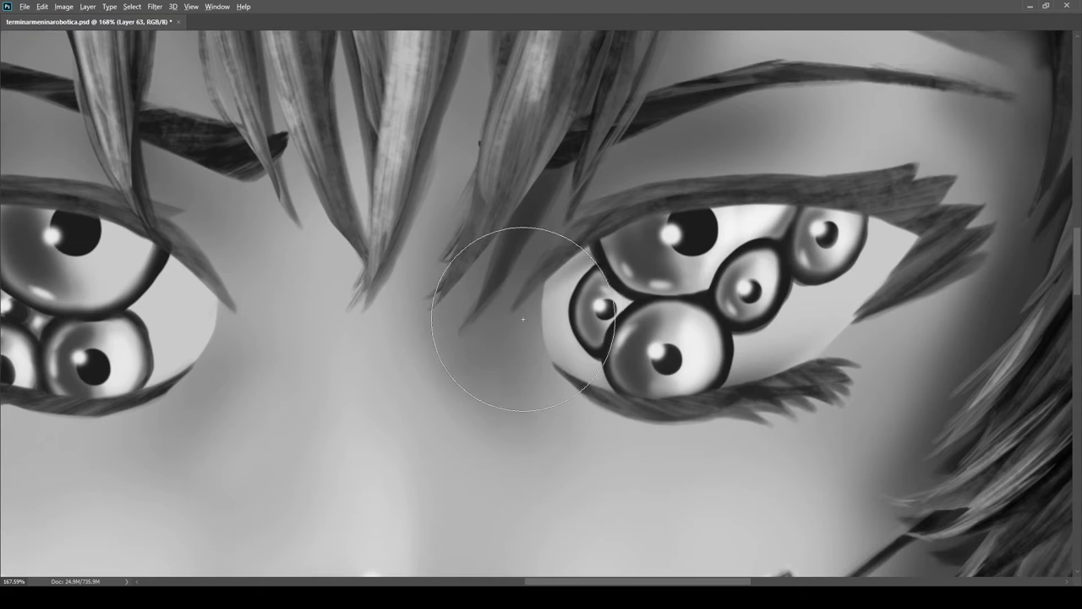
{"action": "scroll", "coordinate": [507, 338], "scroll_direction": "down", "scroll_amount": 2}
{"action": "left_click_drag", "start_coordinate": [510, 319], "coordinate": [525, 378]}
{"action": "scroll", "coordinate": [623, 374], "scroll_direction": "down", "scroll_amount": 5}
{"action": "scroll", "coordinate": [428, 372], "scroll_direction": "up", "scroll_amount": 5}
Shade the white of the hair-covered eye soft grey, then darken the opposite eye's outer corner with a smaller brush
{"action": "left_click_drag", "start_coordinate": [325, 317], "coordinate": [334, 363]}
{"action": "key", "text": "bracketleft"}
{"action": "key", "text": "bracketleft"}
{"action": "key", "text": "bracketleft"}
{"action": "key", "text": "bracketleft"}
{"action": "key", "text": "bracketleft"}
{"action": "key", "text": "bracketleft"}
{"action": "scroll", "coordinate": [293, 318], "scroll_direction": "down", "scroll_amount": 4}
{"action": "scroll", "coordinate": [390, 339], "scroll_direction": "up", "scroll_amount": 3}
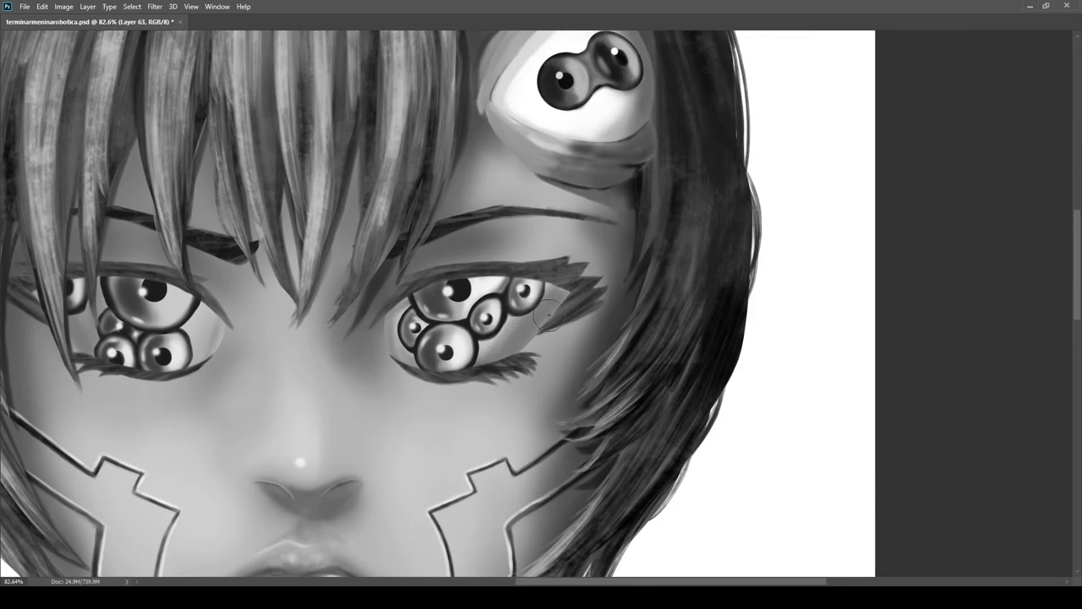
Refine the grey shading along the rim and outer corner of the eye below the forehead eye on another layer
{"action": "scroll", "coordinate": [564, 293], "scroll_direction": "down", "scroll_amount": 5}
{"action": "left_click", "coordinate": [1017, 462]}
{"action": "left_click_drag", "start_coordinate": [569, 311], "coordinate": [719, 338]}
{"action": "left_click", "coordinate": [761, 468], "text": "alt"}
{"action": "key", "text": "r"}
{"action": "left_click_drag", "start_coordinate": [773, 372], "coordinate": [780, 343]}
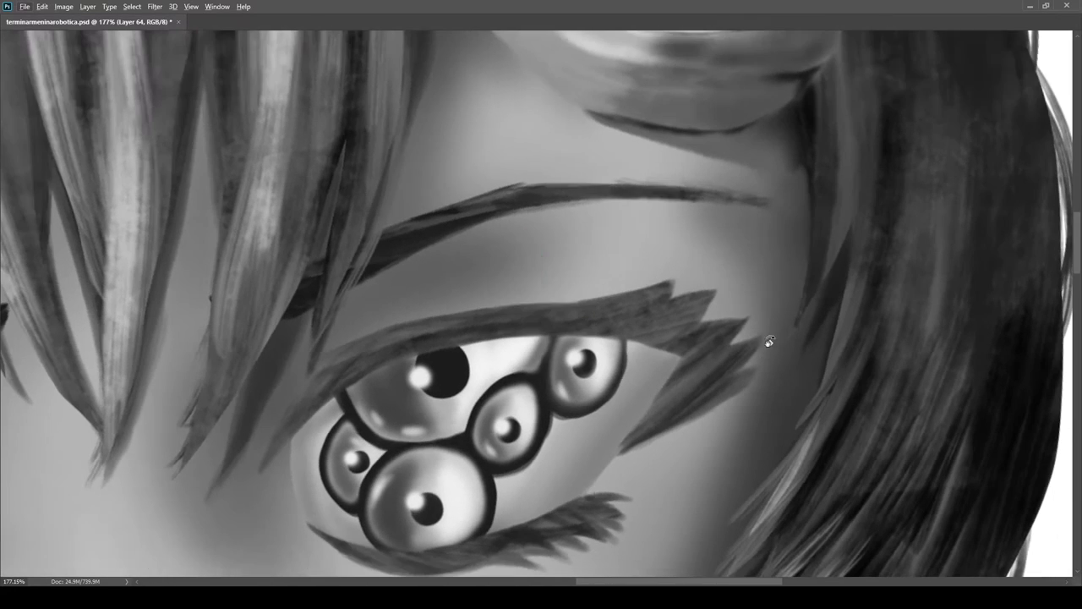
{"action": "left_click_drag", "start_coordinate": [642, 301], "coordinate": [686, 162]}
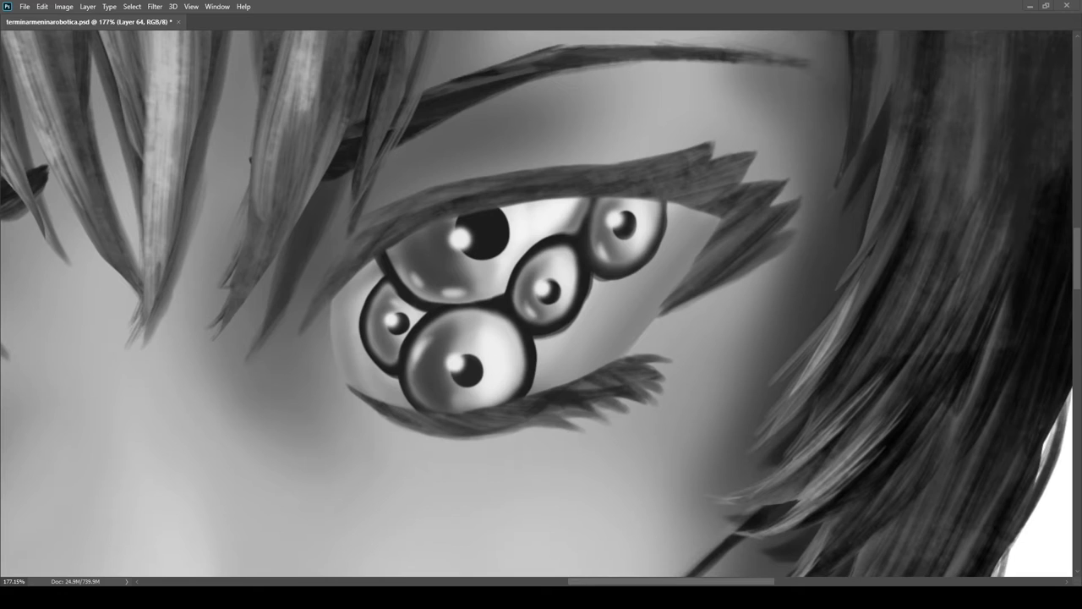
Examine the lower face, chin and neck up close and against the whole portrait
{"action": "scroll", "coordinate": [560, 296], "scroll_direction": "down", "scroll_amount": 10}
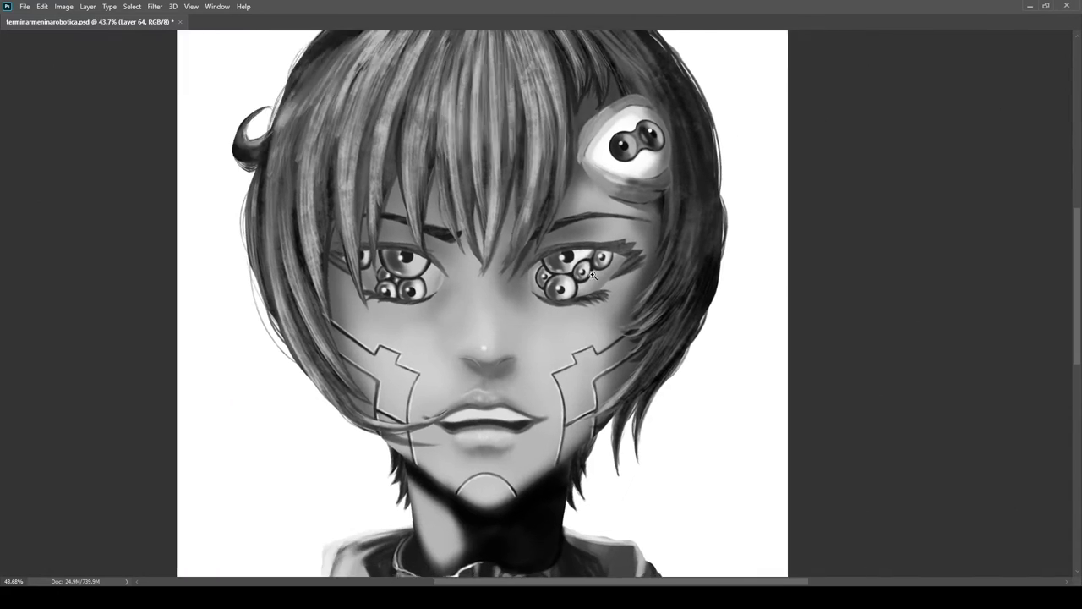
{"action": "scroll", "coordinate": [555, 376], "scroll_direction": "up", "scroll_amount": 8}
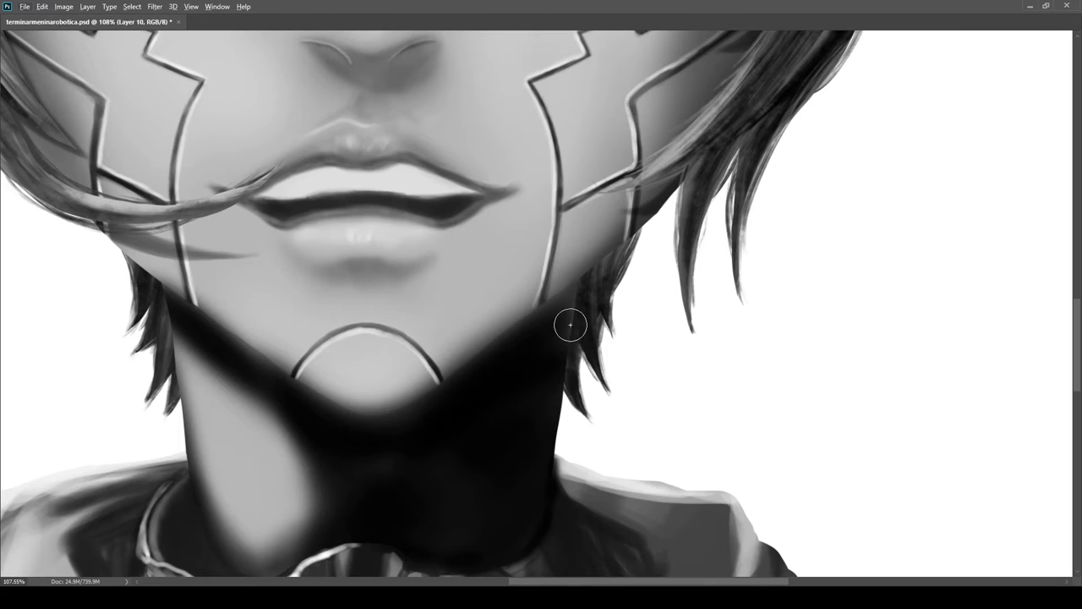
{"action": "scroll", "coordinate": [583, 309], "scroll_direction": "up", "scroll_amount": 4}
{"action": "scroll", "coordinate": [541, 376], "scroll_direction": "down", "scroll_amount": 10}
{"action": "left_click_drag", "start_coordinate": [561, 363], "coordinate": [622, 421]}
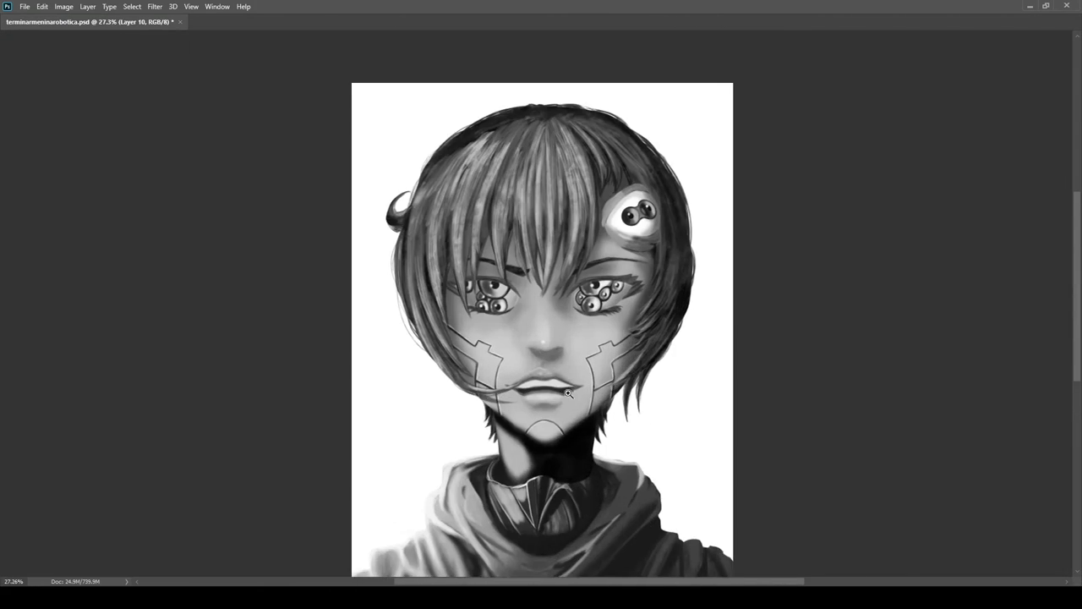
{"action": "scroll", "coordinate": [575, 385], "scroll_direction": "up", "scroll_amount": 10}
{"action": "left_click_drag", "start_coordinate": [326, 369], "coordinate": [568, 335]}
{"action": "scroll", "coordinate": [567, 335], "scroll_direction": "left", "scroll_amount": 1}
{"action": "scroll", "coordinate": [498, 357], "scroll_direction": "down", "scroll_amount": 8}
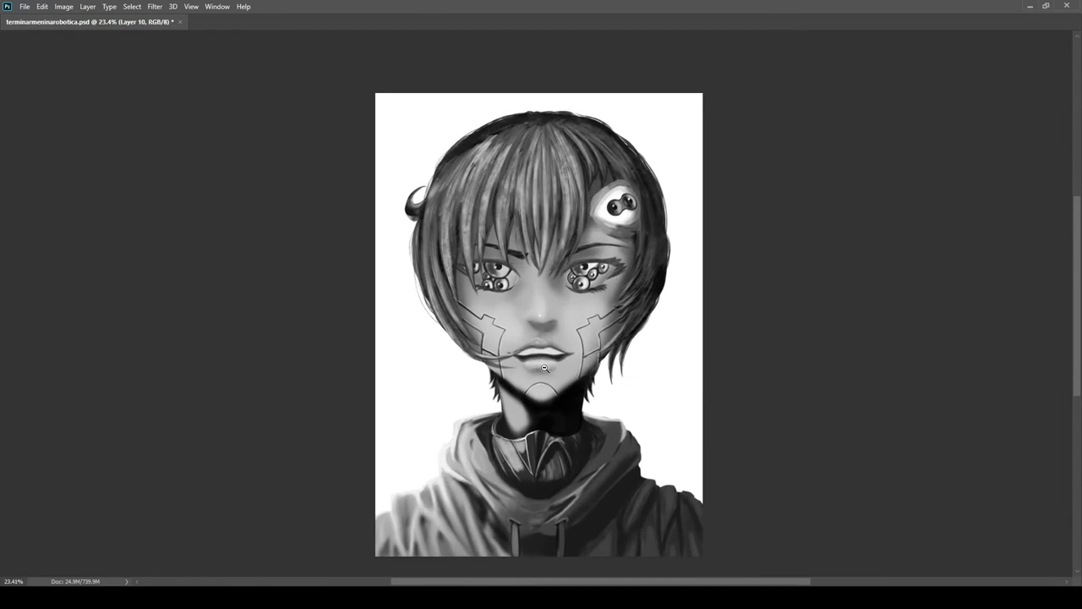
Paint a dark shadow under the centre of the lower lip
{"action": "scroll", "coordinate": [571, 357], "scroll_direction": "up", "scroll_amount": 7}
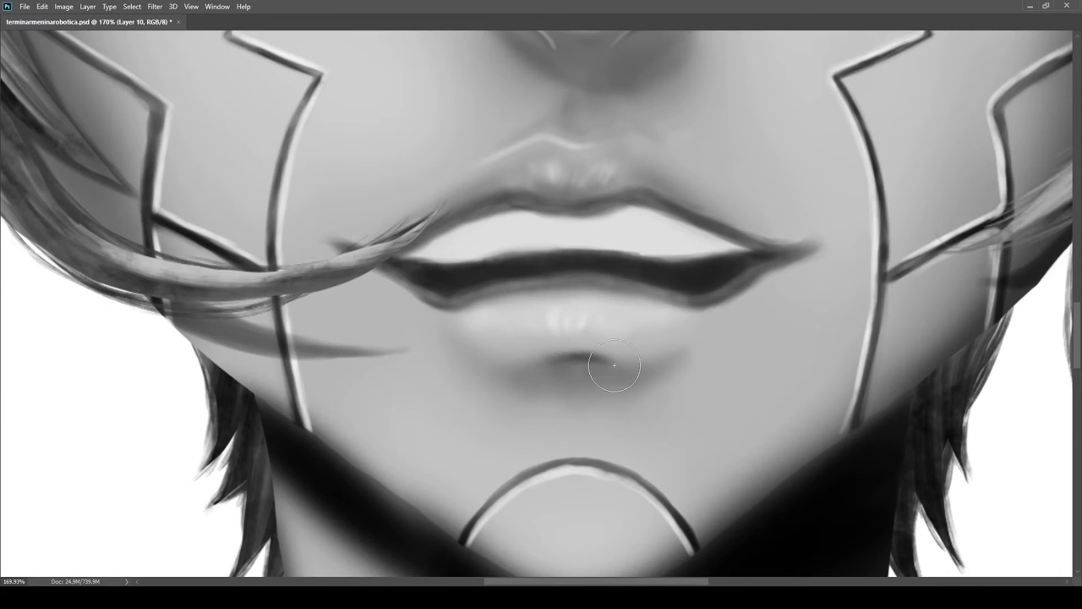
{"action": "scroll", "coordinate": [573, 361], "scroll_direction": "down", "scroll_amount": 2}
{"action": "scroll", "coordinate": [558, 347], "scroll_direction": "up", "scroll_amount": 5}
{"action": "left_click_drag", "start_coordinate": [615, 361], "coordinate": [524, 361]}
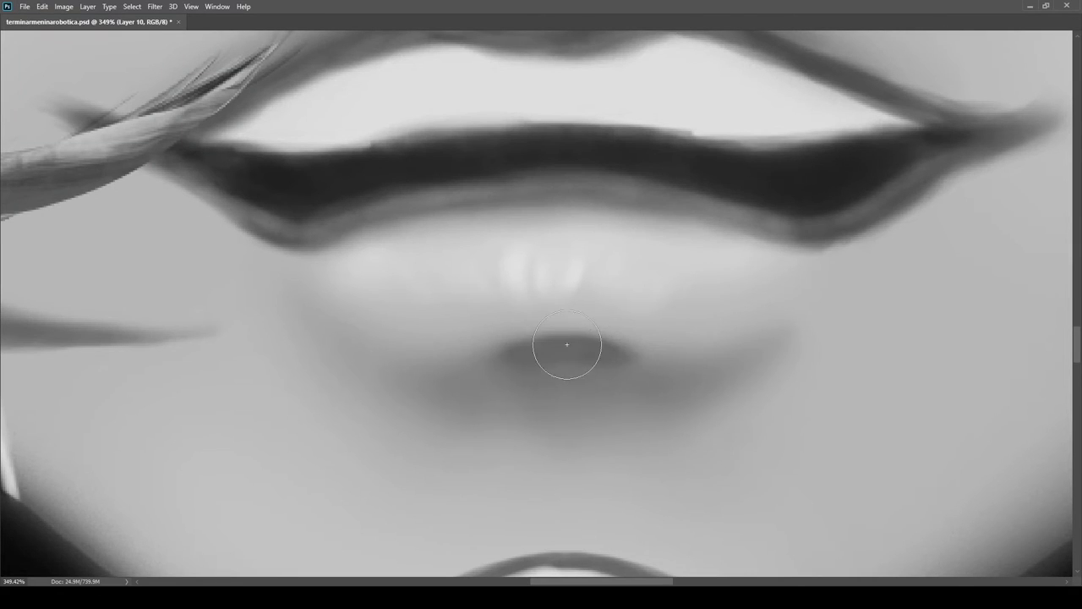
{"action": "scroll", "coordinate": [623, 355], "scroll_direction": "down", "scroll_amount": 3}
{"action": "scroll", "coordinate": [574, 331], "scroll_direction": "down", "scroll_amount": 1}
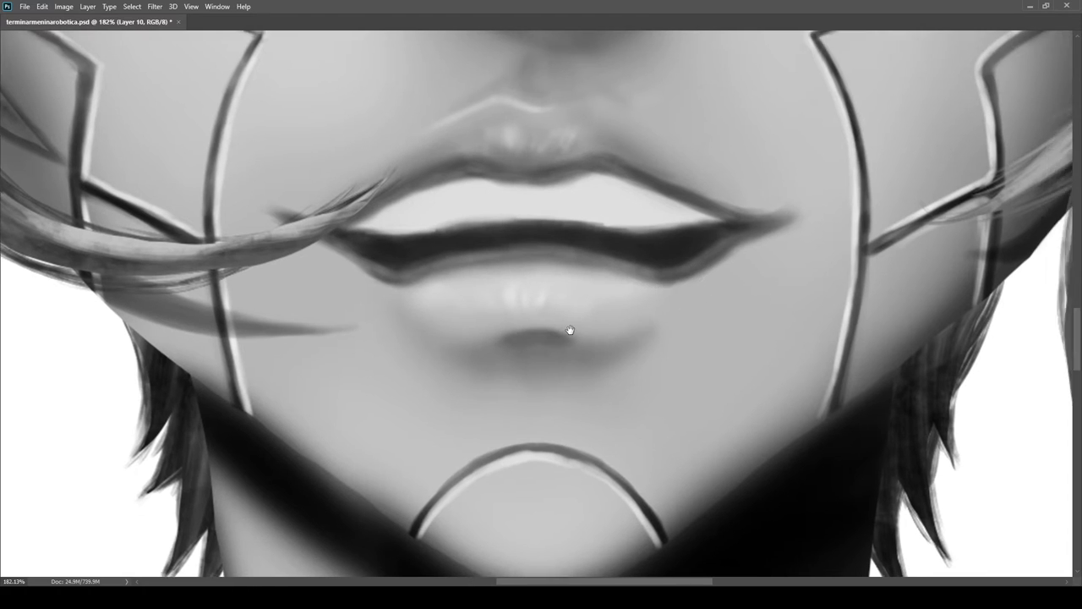
{"action": "scroll", "coordinate": [570, 333], "scroll_direction": "up", "scroll_amount": 1}
{"action": "scroll", "coordinate": [570, 333], "scroll_direction": "down", "scroll_amount": 3}
{"action": "scroll", "coordinate": [661, 336], "scroll_direction": "up", "scroll_amount": 2}
{"action": "scroll", "coordinate": [661, 335], "scroll_direction": "down", "scroll_amount": 3}
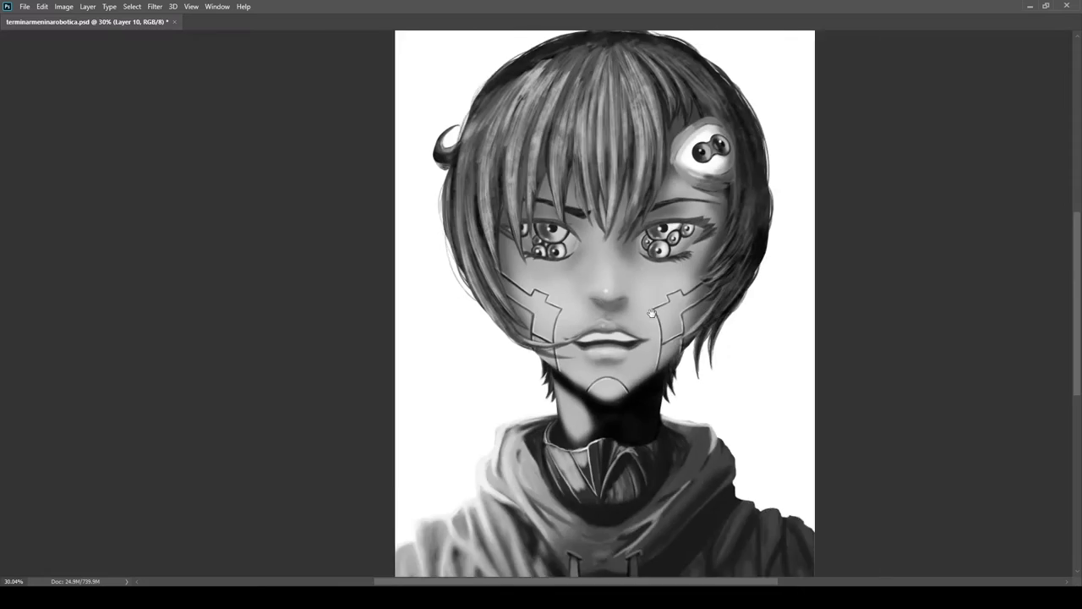
Soften the shadow beneath the lower lip with a larger brush
{"action": "scroll", "coordinate": [608, 355], "scroll_direction": "up", "scroll_amount": 3}
{"action": "key", "text": "bracketright"}
{"action": "key", "text": "bracketright"}
{"action": "key", "text": "bracketright"}
{"action": "key", "text": "bracketright"}
{"action": "scroll", "coordinate": [627, 347], "scroll_direction": "down", "scroll_amount": 3}
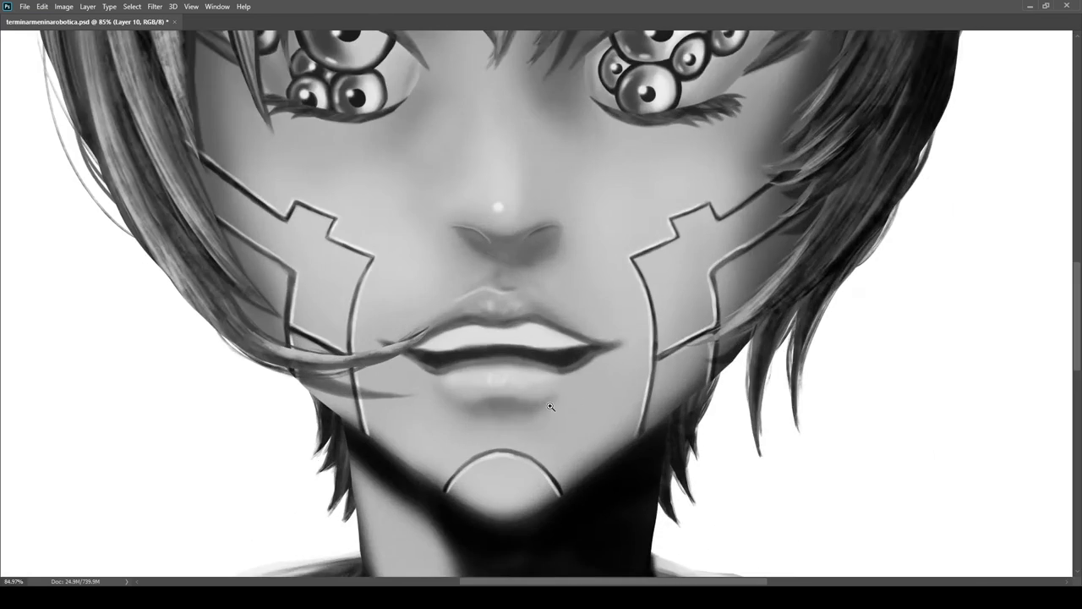
Darken the small hollow above the upper lip and shade the teeth near the hair lock on a separate layer
{"action": "scroll", "coordinate": [560, 411], "scroll_direction": "up", "scroll_amount": 3}
{"action": "scroll", "coordinate": [569, 394], "scroll_direction": "down", "scroll_amount": 1}
{"action": "scroll", "coordinate": [461, 355], "scroll_direction": "up", "scroll_amount": 2}
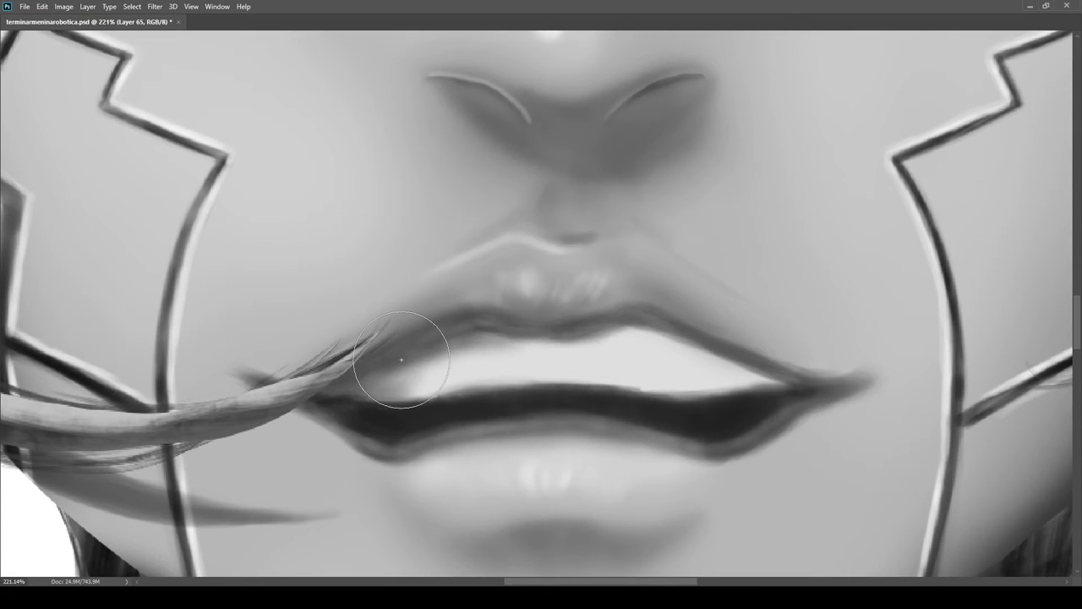
{"action": "scroll", "coordinate": [489, 348], "scroll_direction": "down", "scroll_amount": 4}
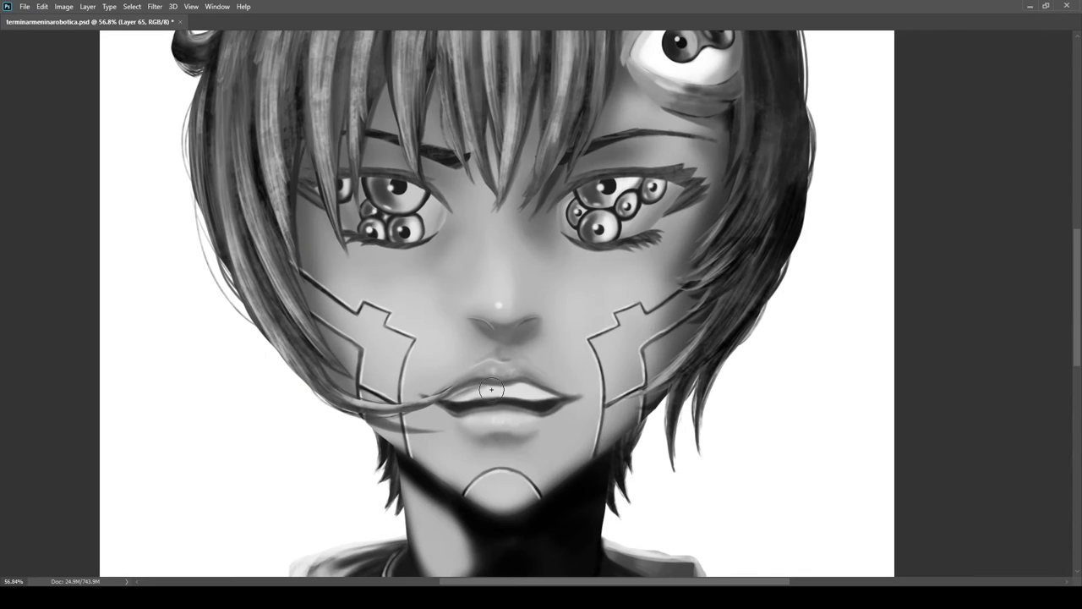
{"action": "left_click_drag", "start_coordinate": [491, 389], "coordinate": [512, 399]}
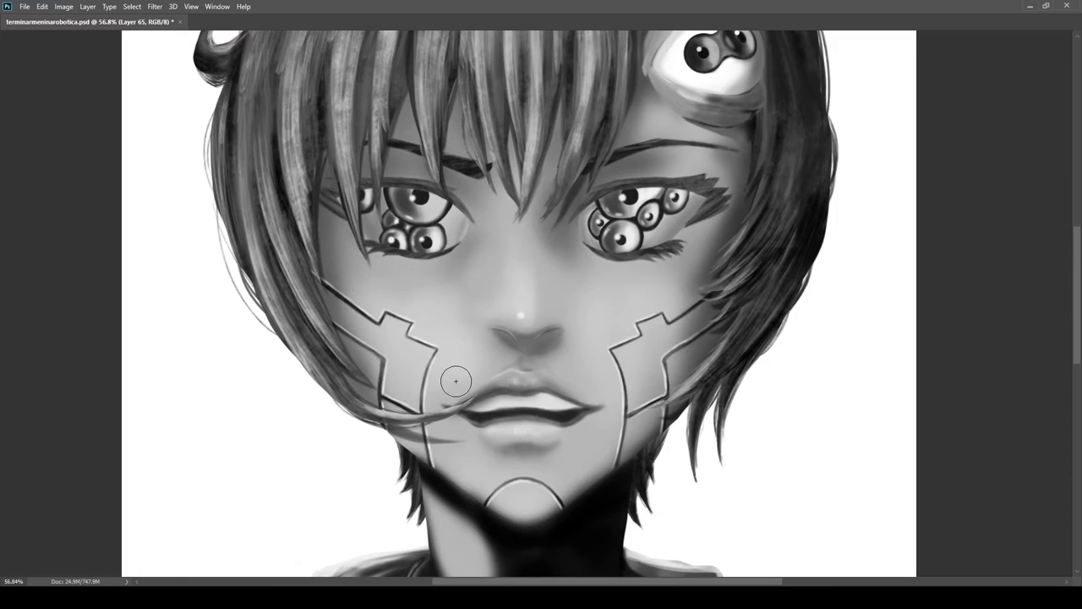
Shade the teeth grey toward the mouth corner opposite the hair lock
{"action": "scroll", "coordinate": [512, 381], "scroll_direction": "down", "scroll_amount": 2}
{"action": "scroll", "coordinate": [587, 400], "scroll_direction": "up", "scroll_amount": 6}
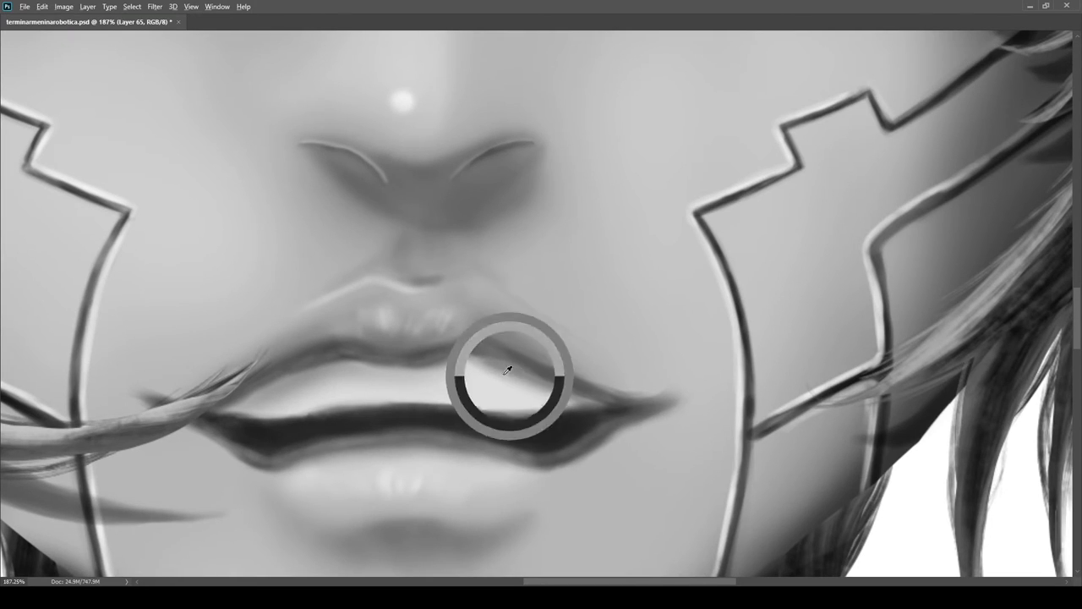
{"action": "left_click_drag", "start_coordinate": [497, 412], "coordinate": [563, 389]}
{"action": "key", "text": "]"}
{"action": "key", "text": "["}
{"action": "mouse_move", "coordinate": [571, 264]}
{"action": "left_mouse_down"}
{"action": "mouse_move", "coordinate": [536, 363]}
{"action": "mouse_move", "coordinate": [485, 371]}
{"action": "mouse_move", "coordinate": [604, 384]}
{"action": "mouse_move", "coordinate": [545, 339]}
{"action": "mouse_move", "coordinate": [616, 331]}
{"action": "left_mouse_up"}
Brighten the unshaded side of the large iris in the hair-covered eye
{"action": "scroll", "coordinate": [517, 286], "scroll_direction": "up", "scroll_amount": 7}
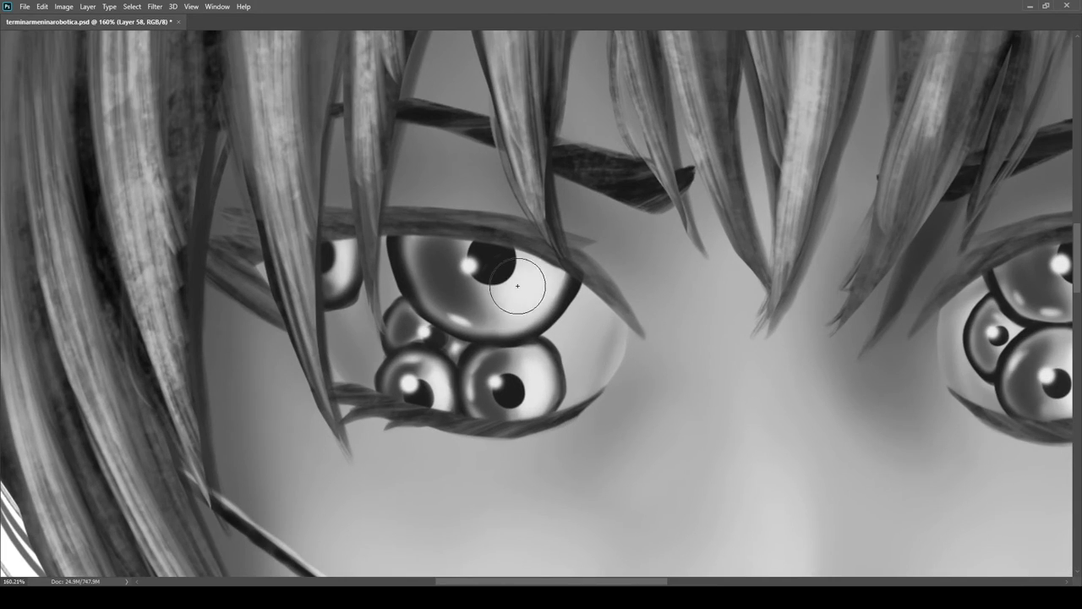
{"action": "mouse_move", "coordinate": [517, 285]}
{"action": "left_mouse_down"}
{"action": "mouse_move", "coordinate": [493, 360]}
{"action": "mouse_move", "coordinate": [459, 281]}
{"action": "left_mouse_up"}
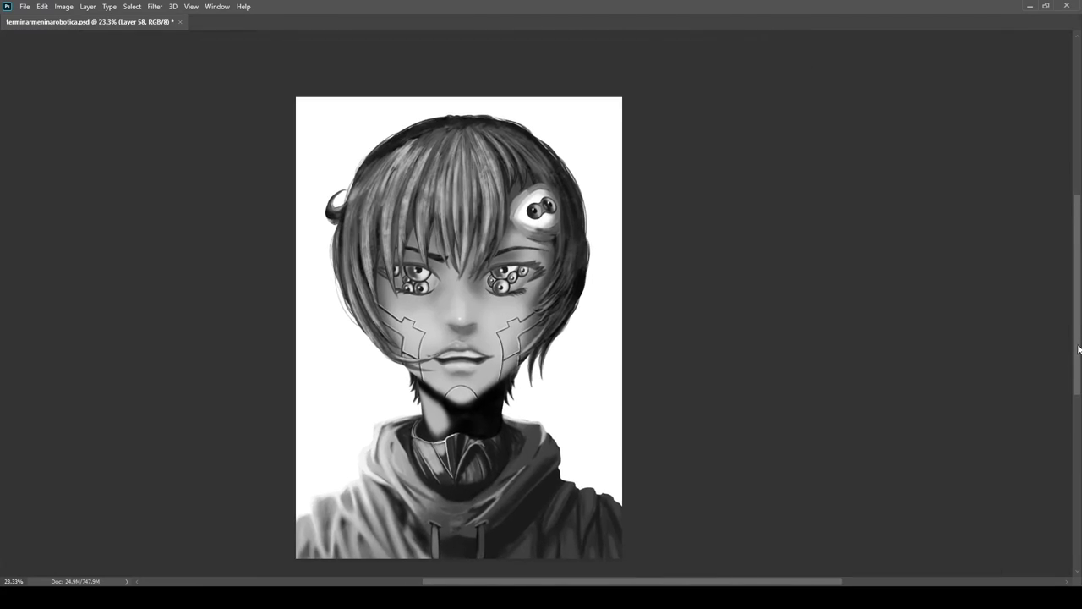
Tint the face and neck green on a new layer, clearing the tint from the uncovered eye and the teeth
{"action": "left_click_drag", "start_coordinate": [344, 309], "coordinate": [380, 309]}
{"action": "left_click_drag", "start_coordinate": [516, 380], "coordinate": [440, 330]}
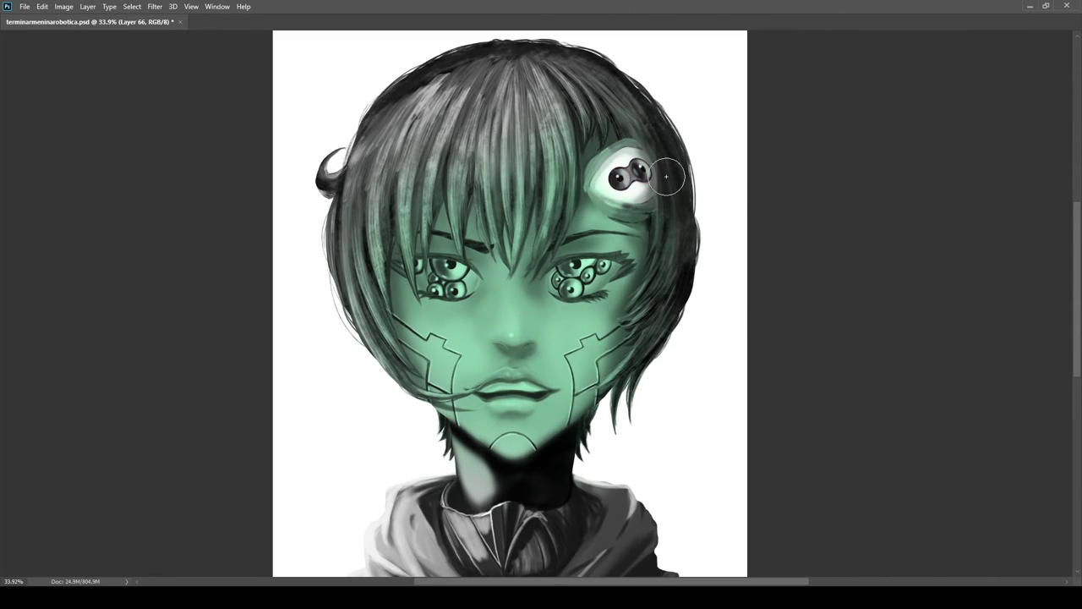
{"action": "scroll", "coordinate": [664, 271], "scroll_direction": "up", "scroll_amount": 3}
{"action": "scroll", "coordinate": [664, 270], "scroll_direction": "down", "scroll_amount": 3}
{"action": "scroll", "coordinate": [590, 342], "scroll_direction": "up", "scroll_amount": 3}
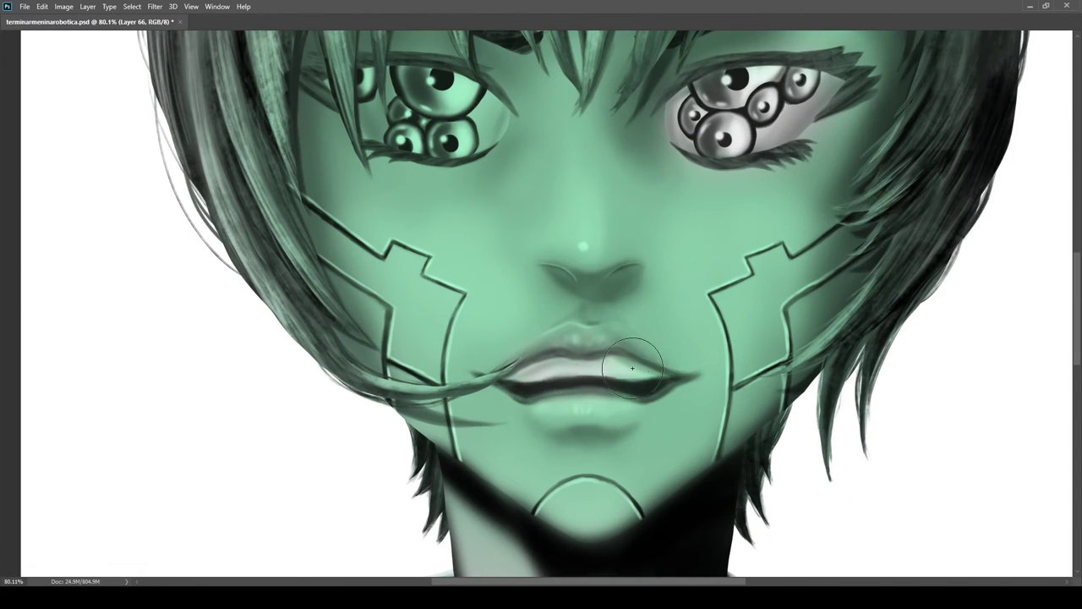
{"action": "scroll", "coordinate": [615, 418], "scroll_direction": "down", "scroll_amount": 3}
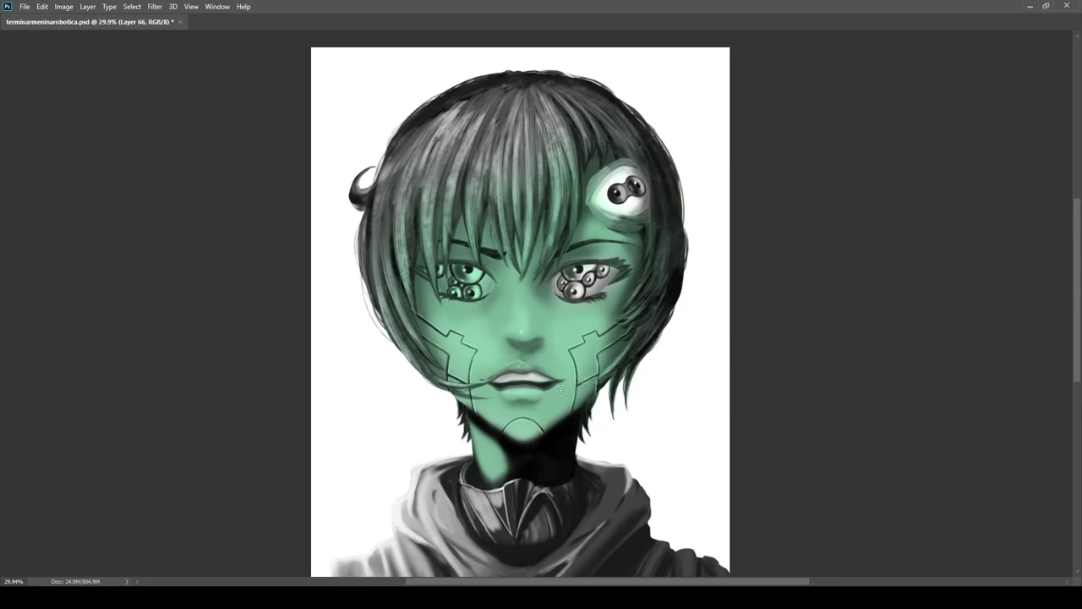
Clear the green tint from the hair-covered eye and tint the skin around the forehead eye
{"action": "scroll", "coordinate": [498, 262], "scroll_direction": "up", "scroll_amount": 3}
{"action": "scroll", "coordinate": [501, 248], "scroll_direction": "down", "scroll_amount": 3}
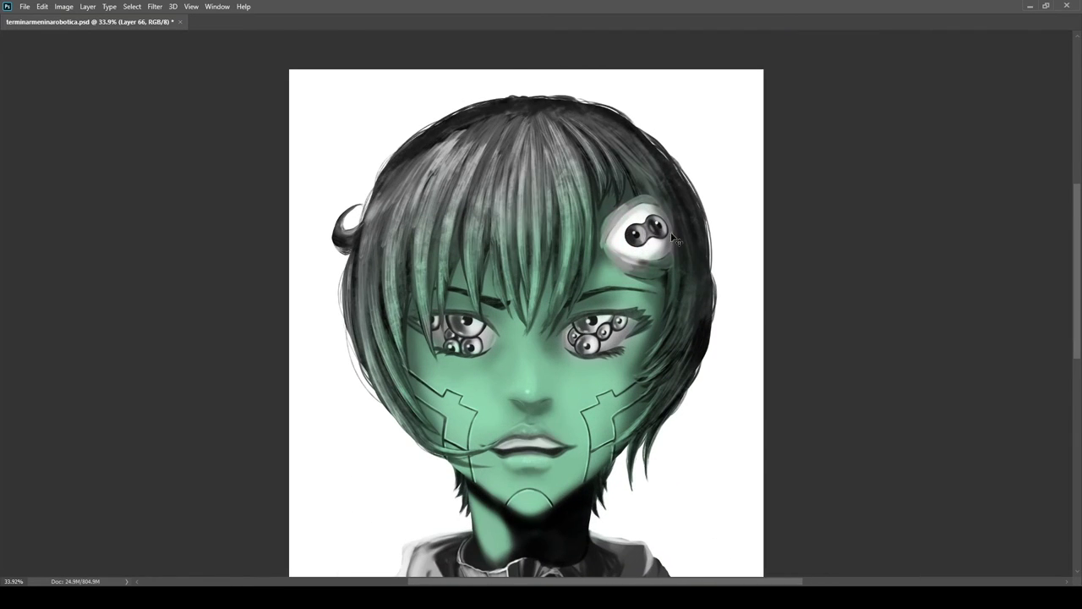
{"action": "scroll", "coordinate": [664, 240], "scroll_direction": "up", "scroll_amount": 4}
{"action": "scroll", "coordinate": [734, 336], "scroll_direction": "down", "scroll_amount": 5}
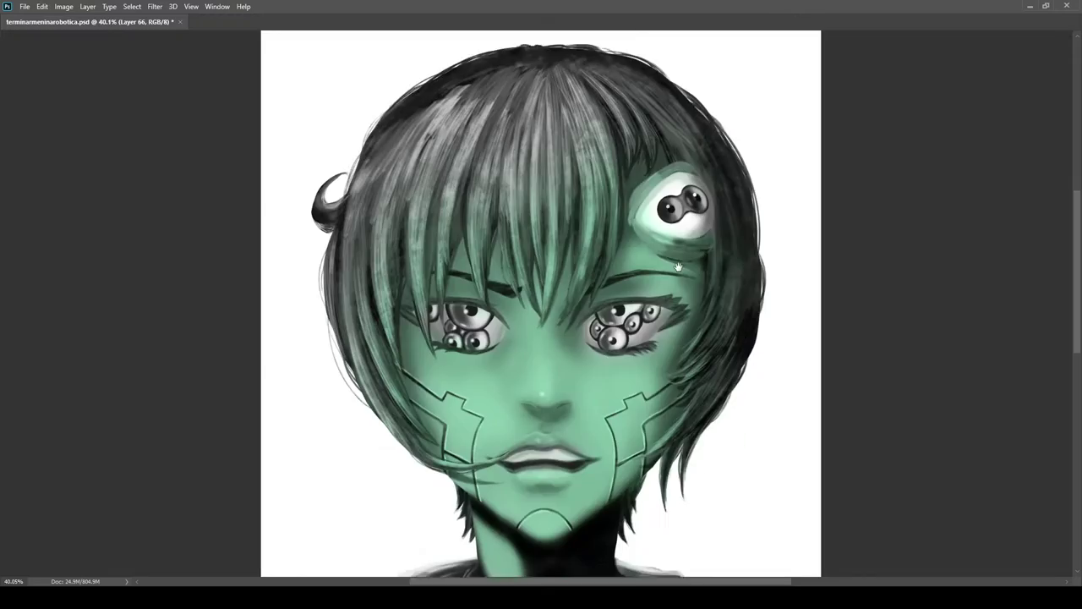
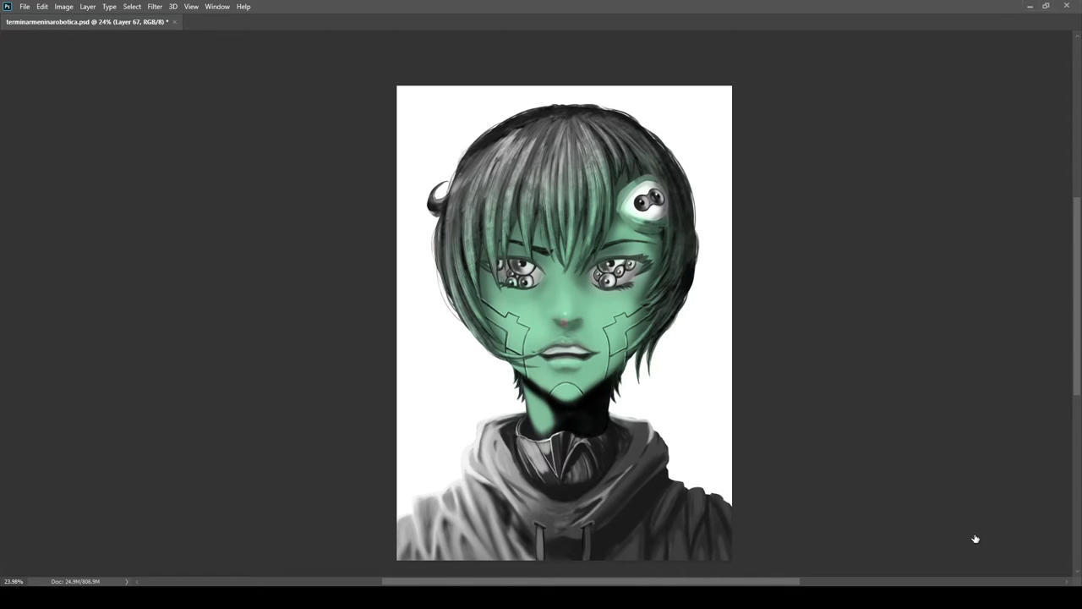
Remove the red test mark on the nose and recolour the green skin tint to a warm beige
{"action": "left_click_drag", "start_coordinate": [796, 491], "coordinate": [775, 482]}
{"action": "key", "text": "ctrl+z"}
{"action": "left_click_drag", "start_coordinate": [548, 322], "coordinate": [628, 427]}
{"action": "key", "text": "Return"}
{"action": "key", "text": "Delete"}
{"action": "mouse_move", "coordinate": [579, 329]}
{"action": "left_mouse_down"}
{"action": "mouse_move", "coordinate": [480, 257]}
{"action": "mouse_move", "coordinate": [593, 237]}
{"action": "left_mouse_up"}
{"action": "left_click_drag", "start_coordinate": [558, 433], "coordinate": [1078, 538]}
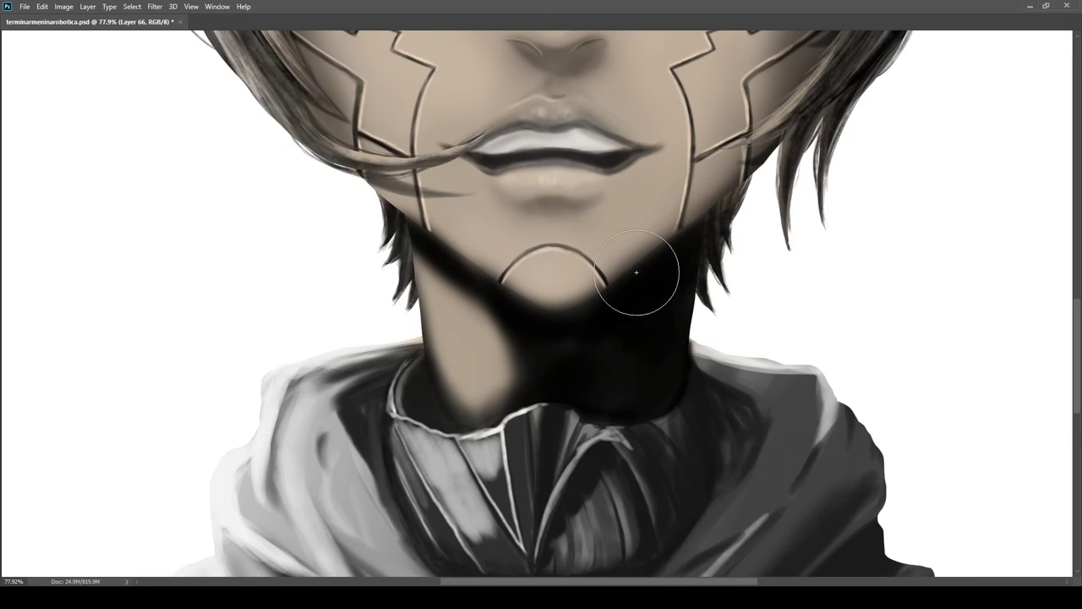
Tint the five irises of the eye below the forehead eye light blue on a separate layer
{"action": "left_click_drag", "start_coordinate": [673, 251], "coordinate": [473, 254]}
{"action": "left_click_drag", "start_coordinate": [578, 183], "coordinate": [686, 332]}
{"action": "left_click_drag", "start_coordinate": [609, 350], "coordinate": [973, 192]}
{"action": "left_click_drag", "start_coordinate": [566, 328], "coordinate": [845, 328]}
{"action": "mouse_move", "coordinate": [612, 281]}
{"action": "left_mouse_down"}
{"action": "mouse_move", "coordinate": [654, 240]}
{"action": "mouse_move", "coordinate": [590, 289]}
{"action": "mouse_move", "coordinate": [516, 284]}
{"action": "left_mouse_up"}
{"action": "left_click_drag", "start_coordinate": [630, 331], "coordinate": [660, 292]}
{"action": "left_click_drag", "start_coordinate": [727, 257], "coordinate": [733, 277]}
{"action": "left_click_drag", "start_coordinate": [578, 369], "coordinate": [521, 406]}
{"action": "left_click_drag", "start_coordinate": [481, 333], "coordinate": [460, 352]}
{"action": "left_click_drag", "start_coordinate": [588, 243], "coordinate": [578, 256]}
{"action": "left_click_drag", "start_coordinate": [573, 256], "coordinate": [676, 256]}
{"action": "mouse_move", "coordinate": [550, 253]}
{"action": "left_mouse_down"}
{"action": "mouse_move", "coordinate": [530, 253]}
{"action": "mouse_move", "coordinate": [557, 250]}
{"action": "left_mouse_up"}
{"action": "left_click_drag", "start_coordinate": [562, 243], "coordinate": [481, 247]}
{"action": "left_click_drag", "start_coordinate": [587, 269], "coordinate": [710, 267]}
Clear the blue tint from the pupils and white catchlights of that eye's irises
{"action": "left_click_drag", "start_coordinate": [616, 270], "coordinate": [630, 278]}
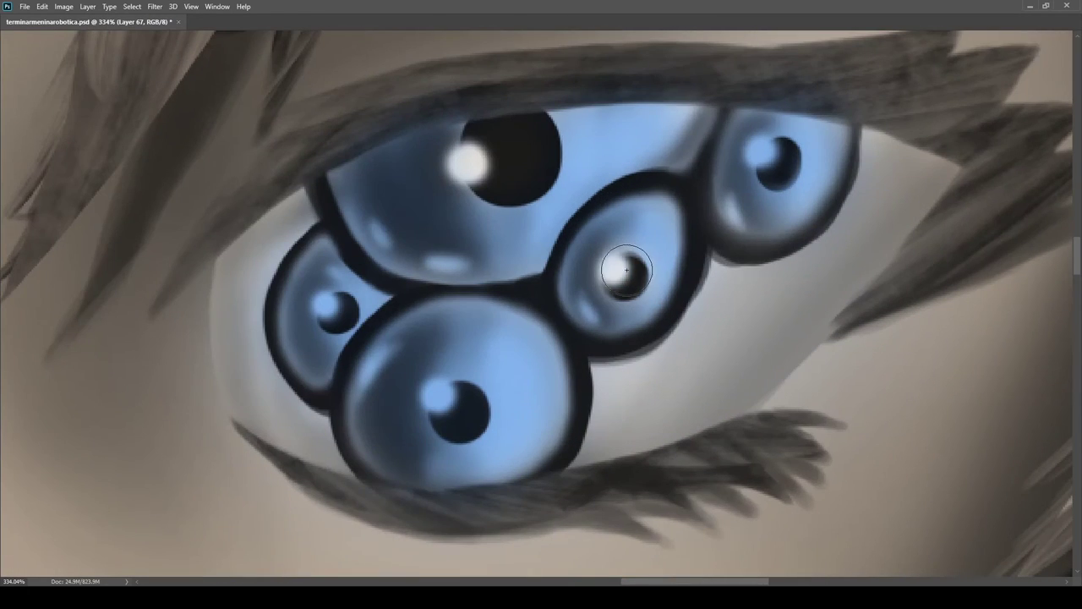
{"action": "left_click", "coordinate": [439, 395]}
{"action": "left_click", "coordinate": [765, 154]}
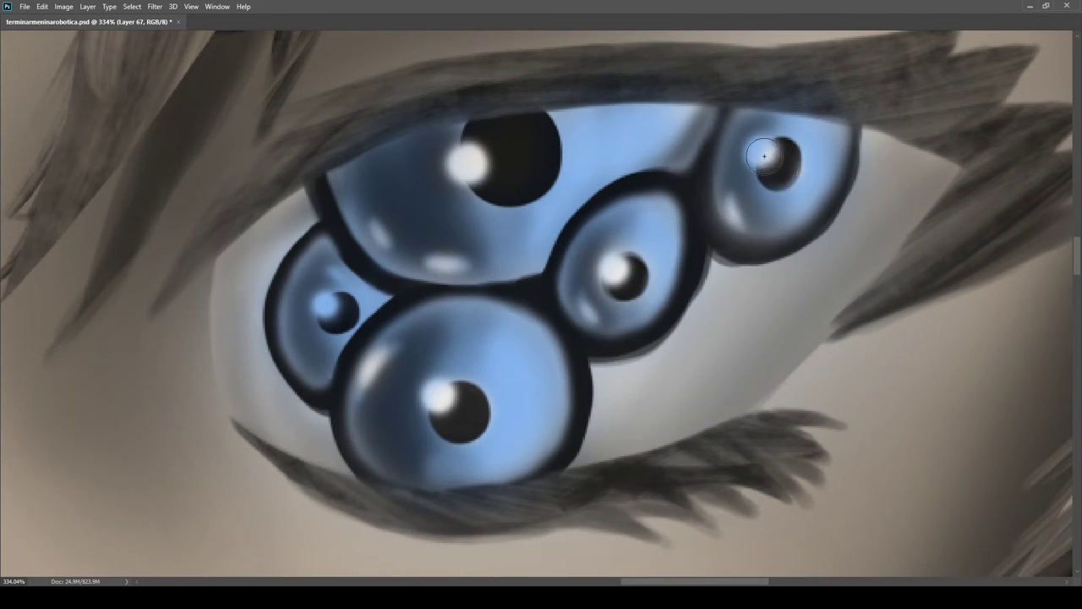
{"action": "mouse_move", "coordinate": [498, 324]}
{"action": "left_mouse_down"}
{"action": "mouse_move", "coordinate": [414, 326]}
{"action": "mouse_move", "coordinate": [524, 325]}
{"action": "left_mouse_up"}
Tint the irises of the hair-covered eye light blue and clear the tint from their pupils and catchlights
{"action": "mouse_move", "coordinate": [504, 275]}
{"action": "left_mouse_down"}
{"action": "mouse_move", "coordinate": [471, 302]}
{"action": "mouse_move", "coordinate": [398, 268]}
{"action": "left_mouse_up"}
{"action": "mouse_move", "coordinate": [380, 313]}
{"action": "left_mouse_down"}
{"action": "mouse_move", "coordinate": [380, 363]}
{"action": "mouse_move", "coordinate": [406, 381]}
{"action": "left_mouse_up"}
{"action": "left_click_drag", "start_coordinate": [439, 359], "coordinate": [499, 372]}
{"action": "scroll", "coordinate": [489, 341], "scroll_direction": "up", "scroll_amount": 3}
{"action": "scroll", "coordinate": [338, 363], "scroll_direction": "down", "scroll_amount": 7}
{"action": "scroll", "coordinate": [581, 410], "scroll_direction": "up", "scroll_amount": 6}
{"action": "left_click_drag", "start_coordinate": [486, 346], "coordinate": [476, 394]}
{"action": "left_click", "coordinate": [530, 285]}
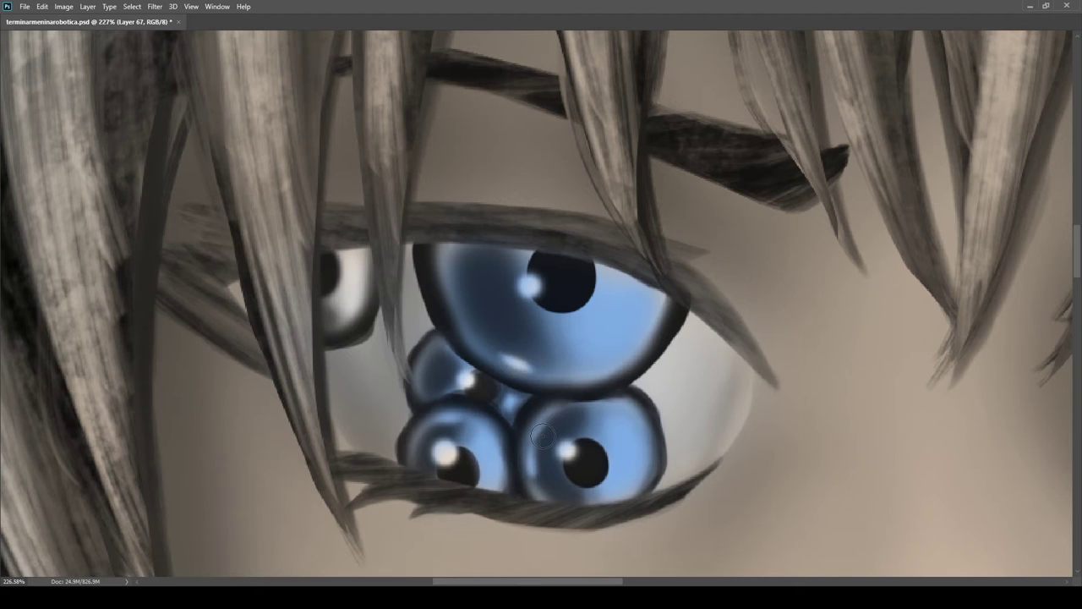
{"action": "scroll", "coordinate": [173, 249], "scroll_direction": "up", "scroll_amount": 2}
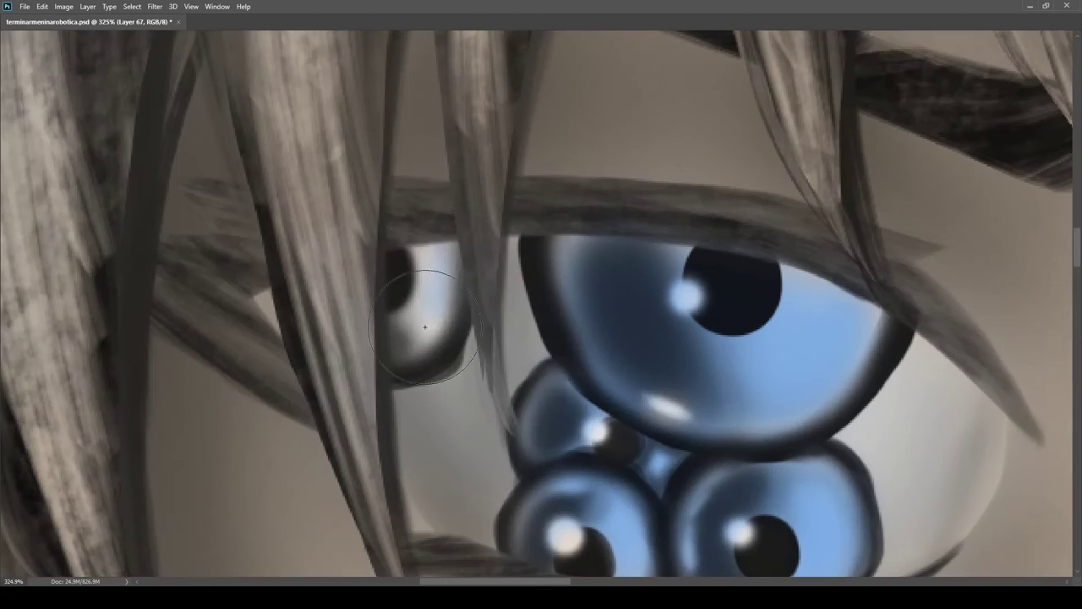
{"action": "scroll", "coordinate": [389, 290], "scroll_direction": "down", "scroll_amount": 8}
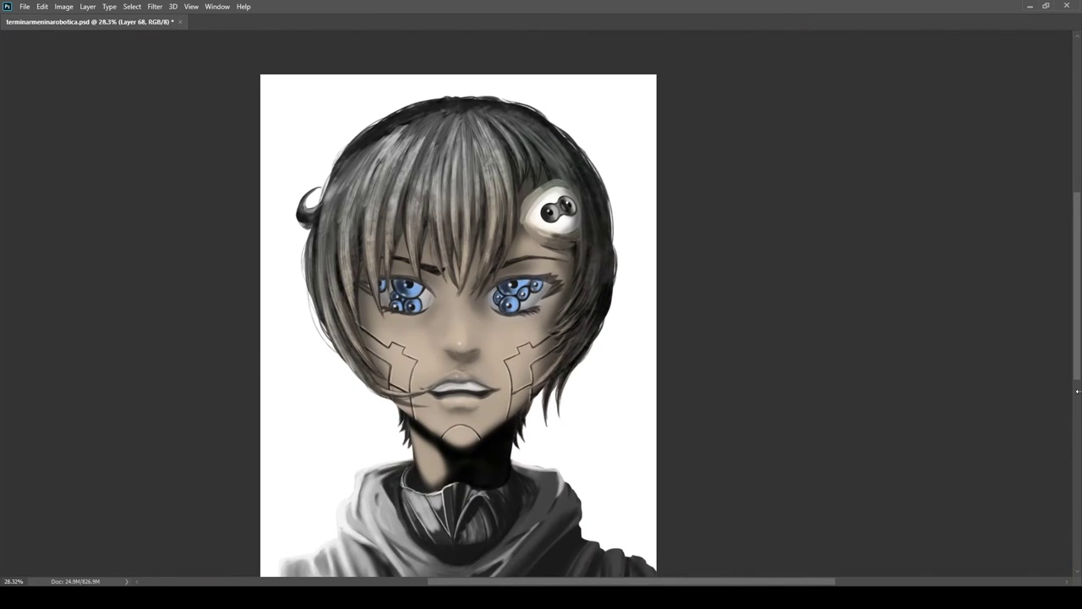
Load the outline of the hair, brows and lashes as a selection and tint it warm brown on a separate layer
{"action": "left_click", "coordinate": [940, 389], "text": "ctrl"}
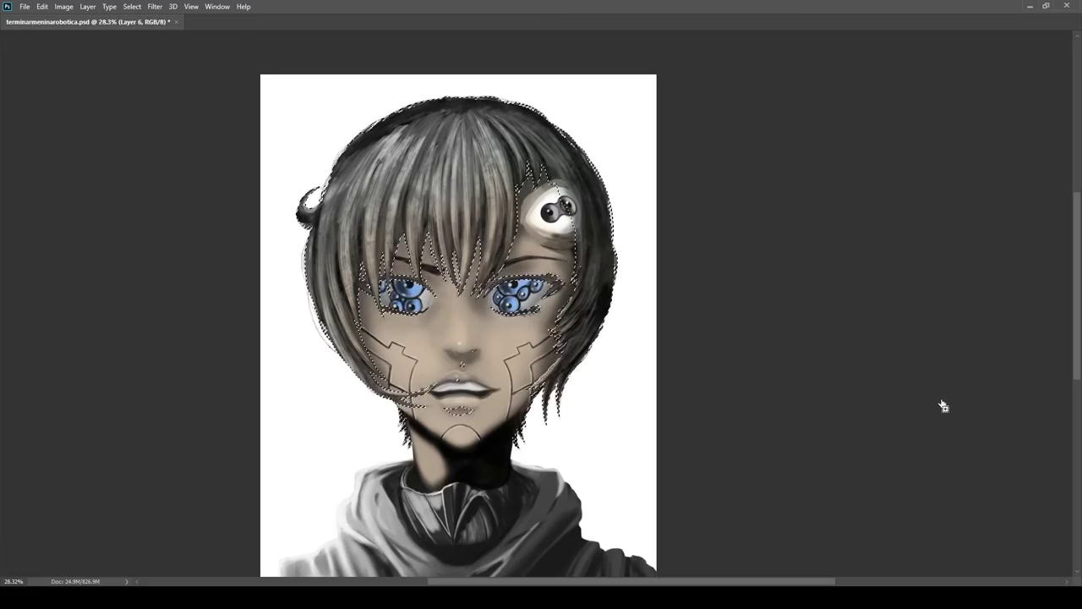
{"action": "scroll", "coordinate": [944, 406], "scroll_direction": "up", "scroll_amount": 3}
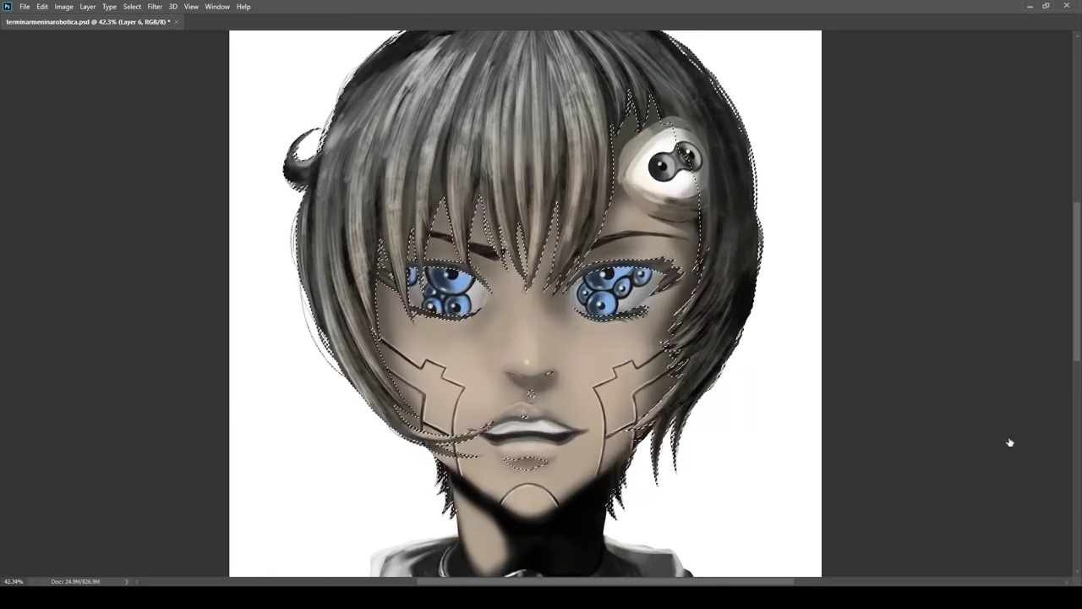
{"action": "left_click_drag", "start_coordinate": [1049, 390], "coordinate": [1003, 435]}
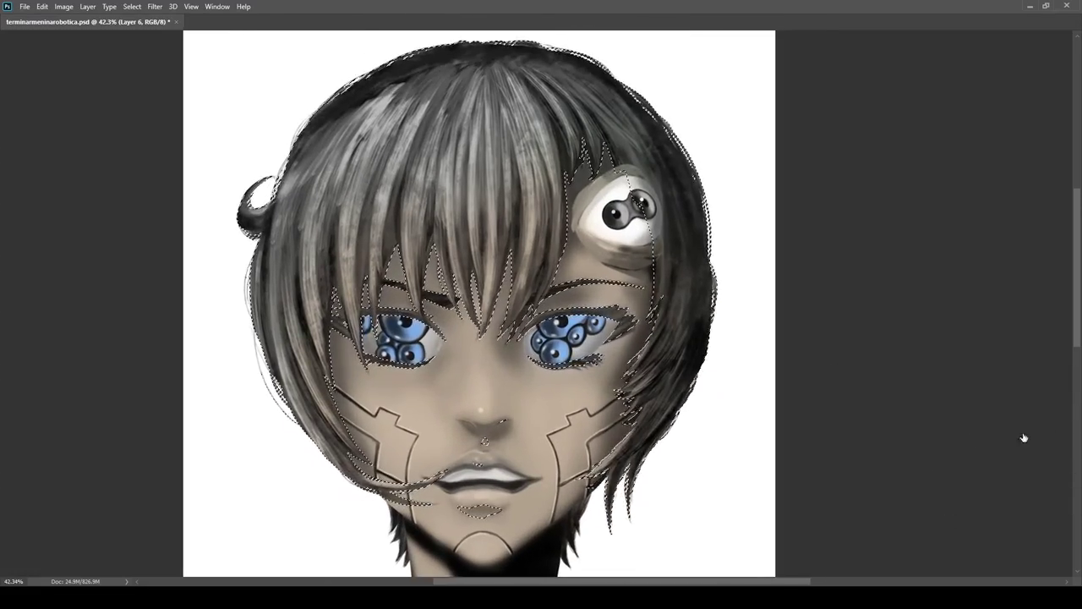
{"action": "left_click_drag", "start_coordinate": [516, 327], "coordinate": [608, 327]}
{"action": "left_click_drag", "start_coordinate": [518, 303], "coordinate": [602, 387]}
{"action": "left_click_drag", "start_coordinate": [761, 342], "coordinate": [708, 343]}
{"action": "scroll", "coordinate": [939, 435], "scroll_direction": "down", "scroll_amount": 3}
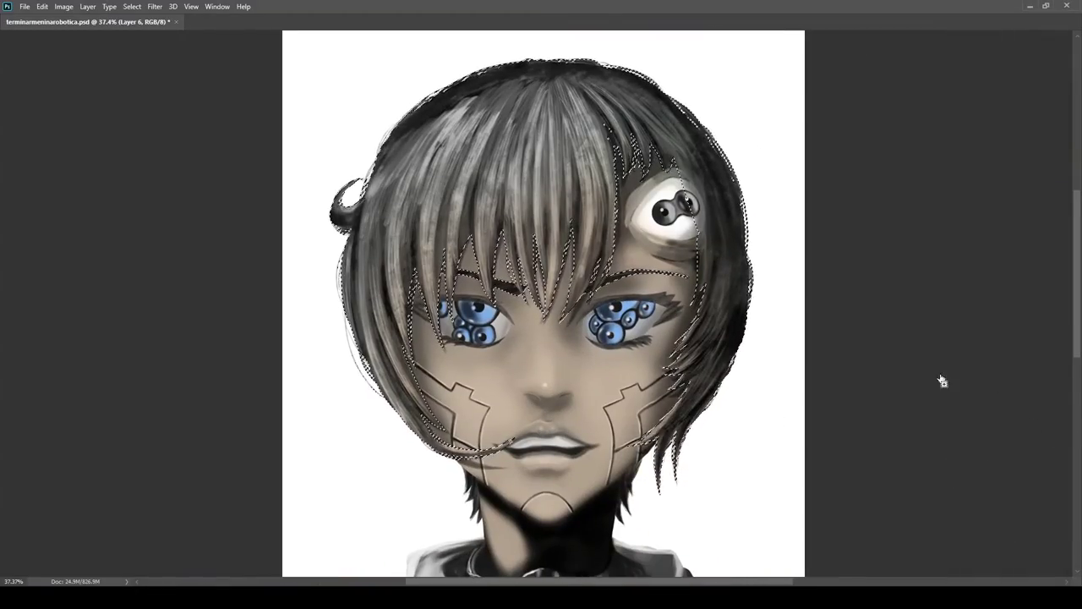
{"action": "scroll", "coordinate": [724, 363], "scroll_direction": "up", "scroll_amount": 4}
{"action": "scroll", "coordinate": [775, 388], "scroll_direction": "down", "scroll_amount": 5}
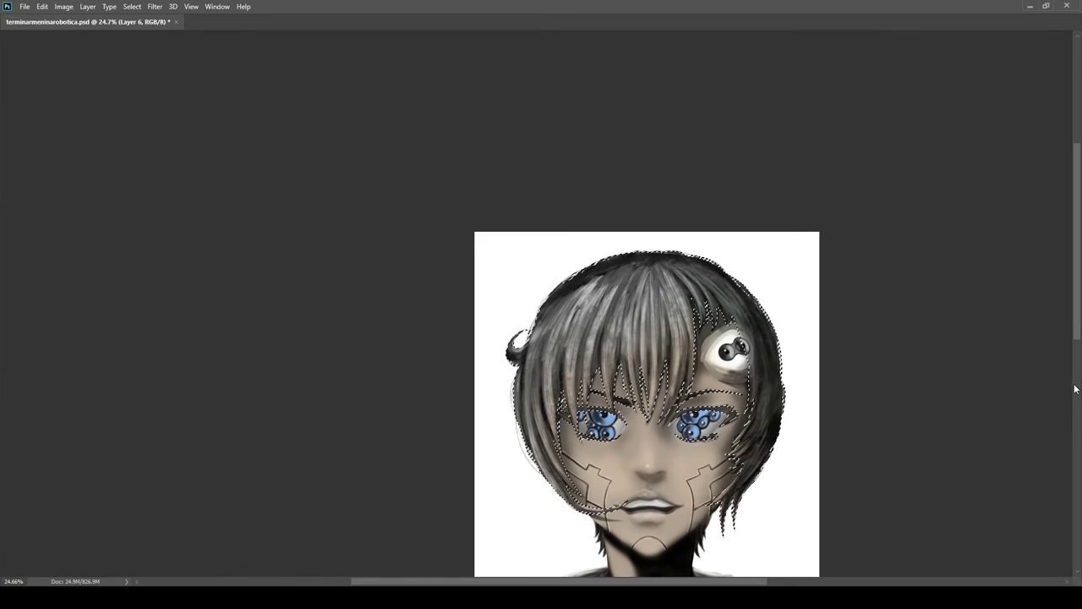
{"action": "scroll", "coordinate": [976, 536], "scroll_direction": "right", "scroll_amount": 2}
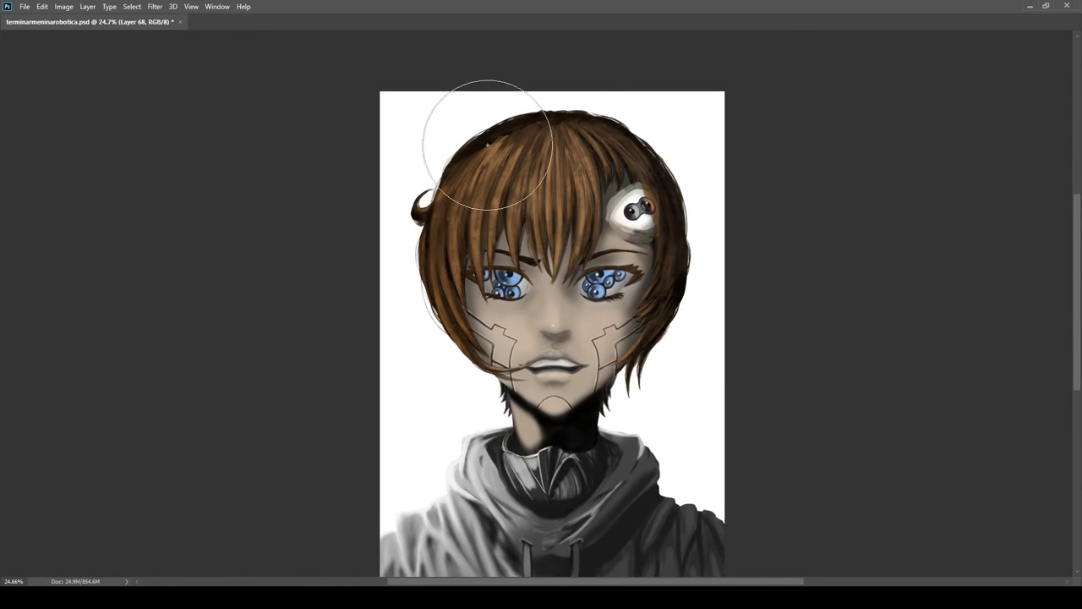
Remove the brown hair tint from the forehead eye and the skin around it, and clear the selection
{"action": "scroll", "coordinate": [608, 169], "scroll_direction": "up", "scroll_amount": 6}
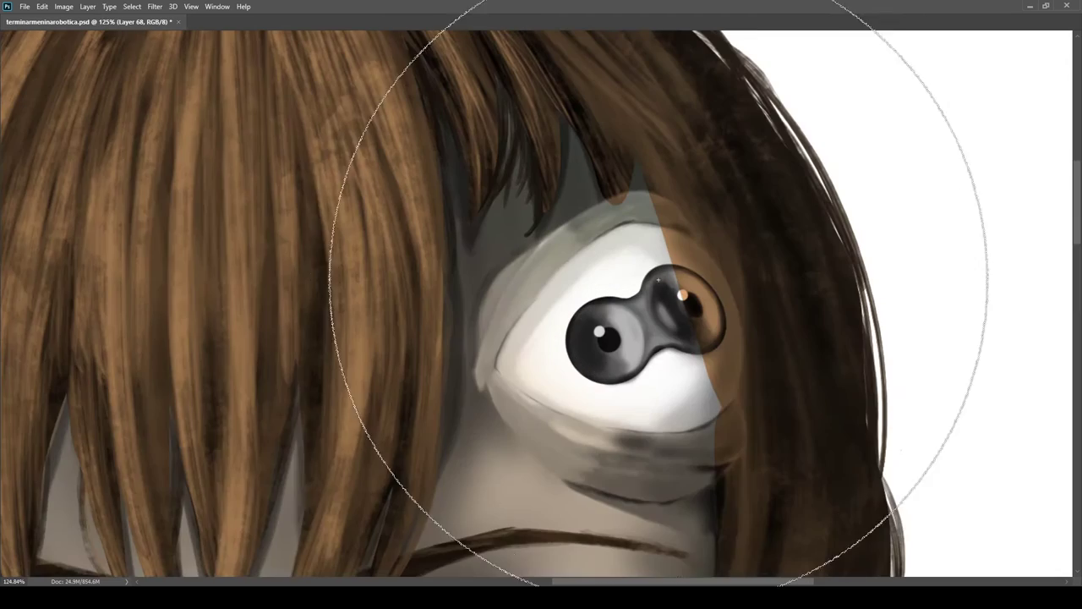
{"action": "scroll", "coordinate": [651, 289], "scroll_direction": "up", "scroll_amount": 2}
{"action": "mouse_move", "coordinate": [656, 301]}
{"action": "left_mouse_down"}
{"action": "mouse_move", "coordinate": [758, 329]}
{"action": "mouse_move", "coordinate": [675, 306]}
{"action": "left_mouse_up"}
{"action": "mouse_move", "coordinate": [652, 242]}
{"action": "left_mouse_down"}
{"action": "mouse_move", "coordinate": [755, 350]}
{"action": "mouse_move", "coordinate": [697, 399]}
{"action": "left_mouse_up"}
{"action": "key", "text": "Delete"}
{"action": "mouse_move", "coordinate": [758, 323]}
{"action": "left_mouse_down"}
{"action": "mouse_move", "coordinate": [598, 225]}
{"action": "mouse_move", "coordinate": [625, 316]}
{"action": "left_mouse_up"}
{"action": "left_click_drag", "start_coordinate": [584, 273], "coordinate": [676, 421]}
{"action": "mouse_move", "coordinate": [638, 406]}
{"action": "left_mouse_down"}
{"action": "mouse_move", "coordinate": [543, 251]}
{"action": "mouse_move", "coordinate": [595, 499]}
{"action": "left_mouse_up"}
{"action": "mouse_move", "coordinate": [594, 500]}
{"action": "left_mouse_down"}
{"action": "mouse_move", "coordinate": [575, 367]}
{"action": "mouse_move", "coordinate": [565, 480]}
{"action": "left_mouse_up"}
{"action": "left_click_drag", "start_coordinate": [525, 507], "coordinate": [546, 361]}
{"action": "mouse_move", "coordinate": [554, 307]}
{"action": "left_mouse_down"}
{"action": "mouse_move", "coordinate": [529, 329]}
{"action": "mouse_move", "coordinate": [550, 256]}
{"action": "left_mouse_up"}
{"action": "mouse_move", "coordinate": [575, 372]}
{"action": "left_mouse_down"}
{"action": "mouse_move", "coordinate": [640, 287]}
{"action": "mouse_move", "coordinate": [507, 107]}
{"action": "mouse_move", "coordinate": [558, 363]}
{"action": "left_mouse_up"}
{"action": "key", "text": "Delete"}
{"action": "key", "text": "ctrl+d"}
{"action": "left_click_drag", "start_coordinate": [609, 279], "coordinate": [583, 271]}
{"action": "scroll", "coordinate": [583, 271], "scroll_direction": "down", "scroll_amount": 5}
{"action": "scroll", "coordinate": [635, 290], "scroll_direction": "up", "scroll_amount": 1}
{"action": "scroll", "coordinate": [626, 308], "scroll_direction": "down", "scroll_amount": 1}
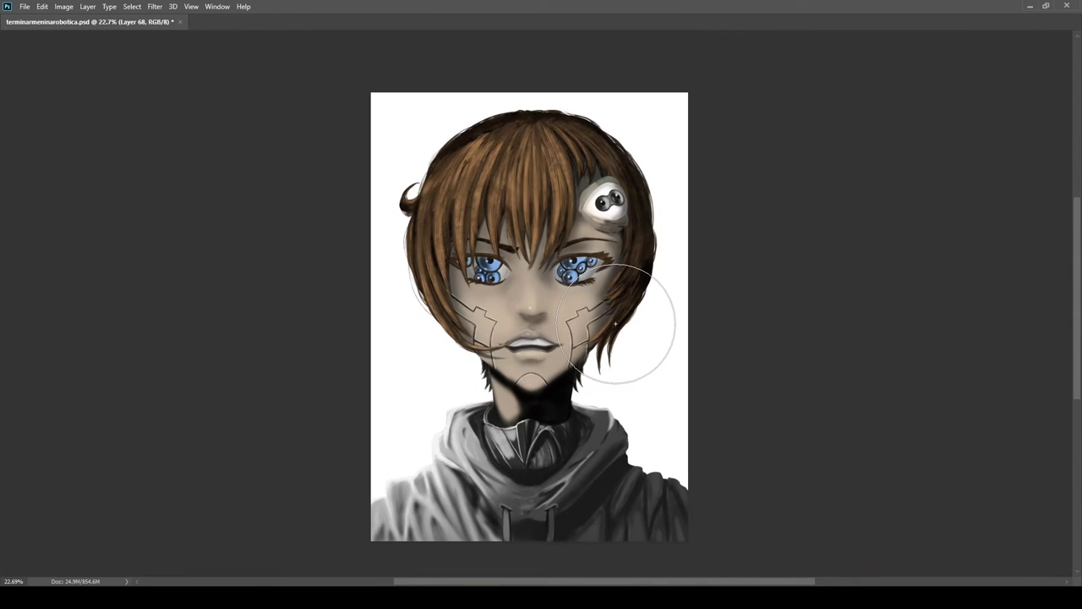
Compare the coloured portrait with its greyscale version by toggling the colour layers' visibility
{"action": "left_click", "coordinate": [890, 507]}
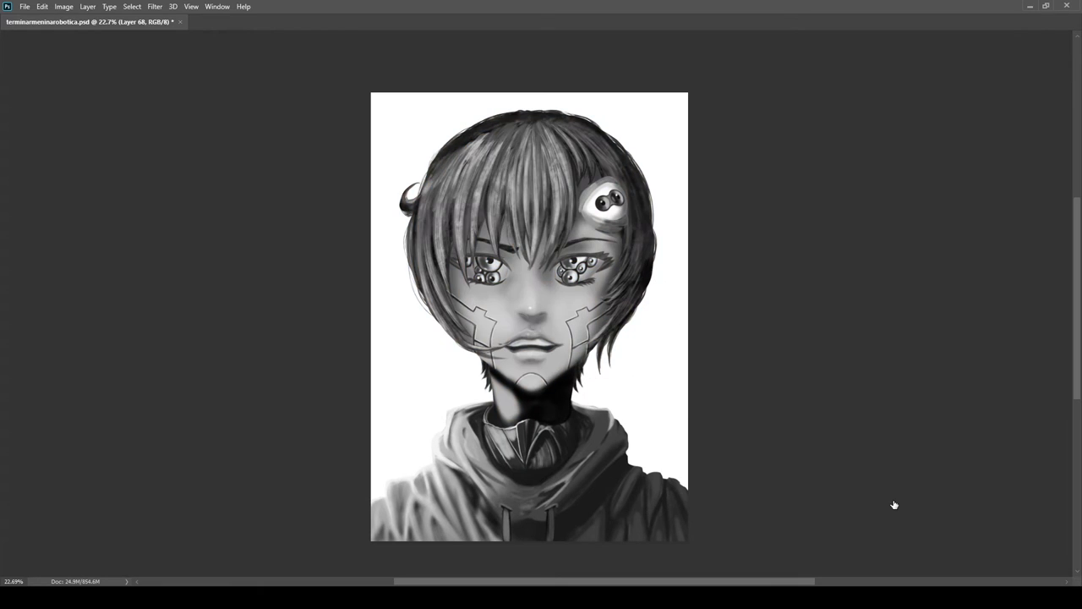
{"action": "key", "text": "ctrl+comma"}
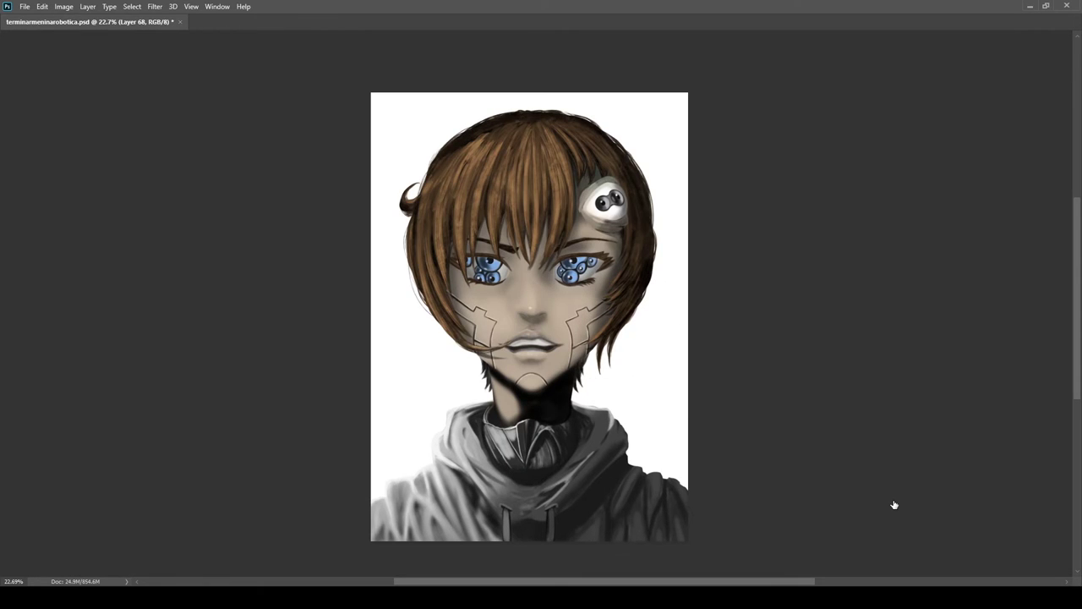
{"action": "key", "text": "ctrl+comma"}
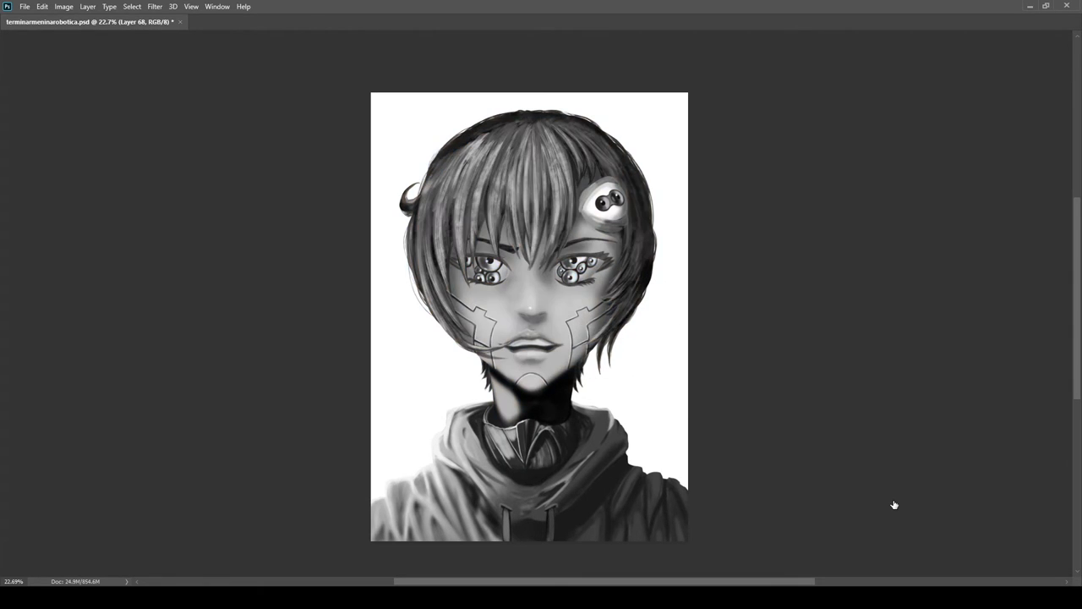
{"action": "key", "text": "ctrl+comma"}
{"action": "key", "text": "ctrl+comma"}
{"action": "key", "text": "ctrl+comma"}
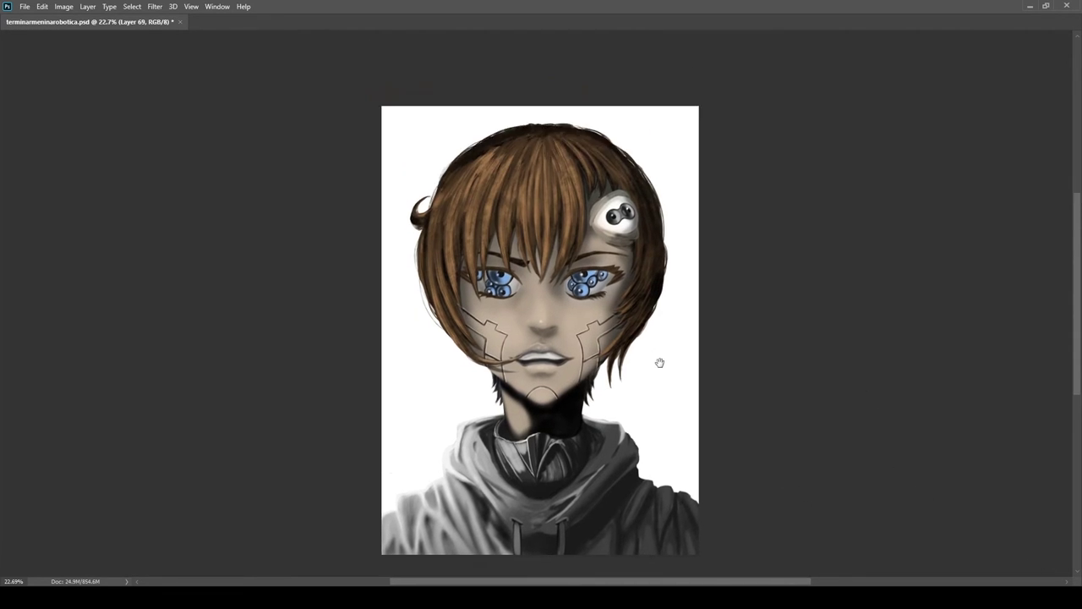
Erase the blue tint from the hair-covered eye's two lower irises and the other eye's two outermost small irises
{"action": "left_click_drag", "start_coordinate": [659, 362], "coordinate": [960, 551]}
{"action": "left_click_drag", "start_coordinate": [595, 404], "coordinate": [929, 406]}
{"action": "mouse_move", "coordinate": [613, 279]}
{"action": "left_mouse_down"}
{"action": "mouse_move", "coordinate": [586, 341]}
{"action": "mouse_move", "coordinate": [672, 292]}
{"action": "left_mouse_up"}
{"action": "left_click_drag", "start_coordinate": [541, 372], "coordinate": [638, 258]}
{"action": "mouse_move", "coordinate": [372, 296]}
{"action": "left_mouse_down"}
{"action": "mouse_move", "coordinate": [344, 352]}
{"action": "mouse_move", "coordinate": [195, 352]}
{"action": "left_mouse_up"}
{"action": "left_click_drag", "start_coordinate": [147, 353], "coordinate": [387, 343]}
{"action": "mouse_move", "coordinate": [326, 347]}
{"action": "left_mouse_down"}
{"action": "mouse_move", "coordinate": [357, 310]}
{"action": "mouse_move", "coordinate": [451, 354]}
{"action": "mouse_move", "coordinate": [323, 358]}
{"action": "left_mouse_up"}
{"action": "left_click_drag", "start_coordinate": [241, 144], "coordinate": [459, 190]}
{"action": "mouse_move", "coordinate": [427, 398]}
{"action": "left_mouse_down"}
{"action": "mouse_move", "coordinate": [423, 381]}
{"action": "mouse_move", "coordinate": [499, 405]}
{"action": "left_mouse_up"}
{"action": "left_click_drag", "start_coordinate": [487, 372], "coordinate": [279, 371]}
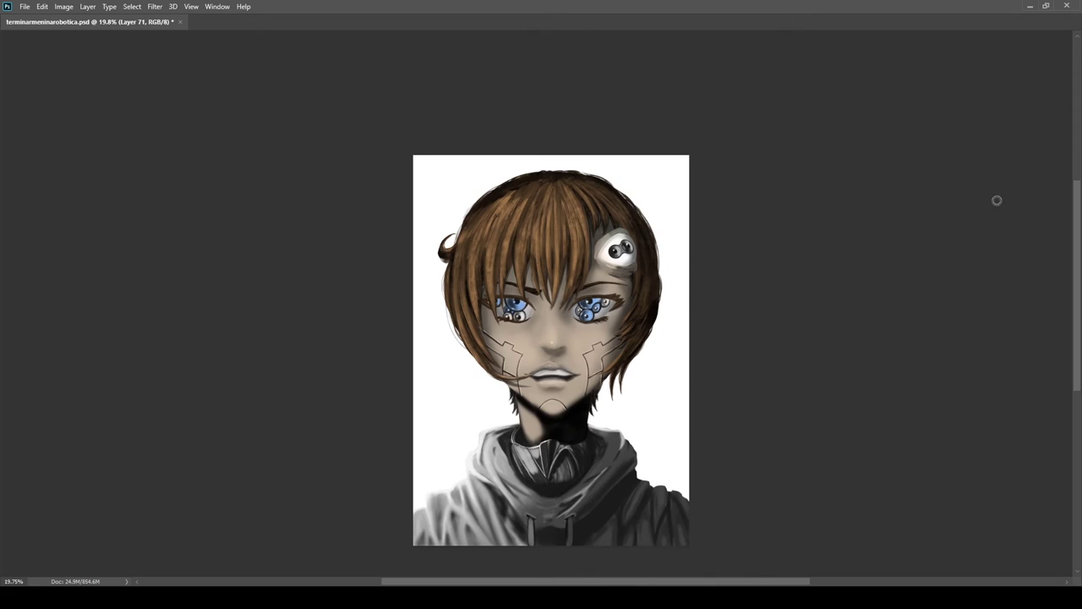
Tint the two grey outer irises of the eye below the forehead eye golden yellow, keeping pupils and catchlights clear
{"action": "scroll", "coordinate": [990, 210], "scroll_direction": "up", "scroll_amount": 6}
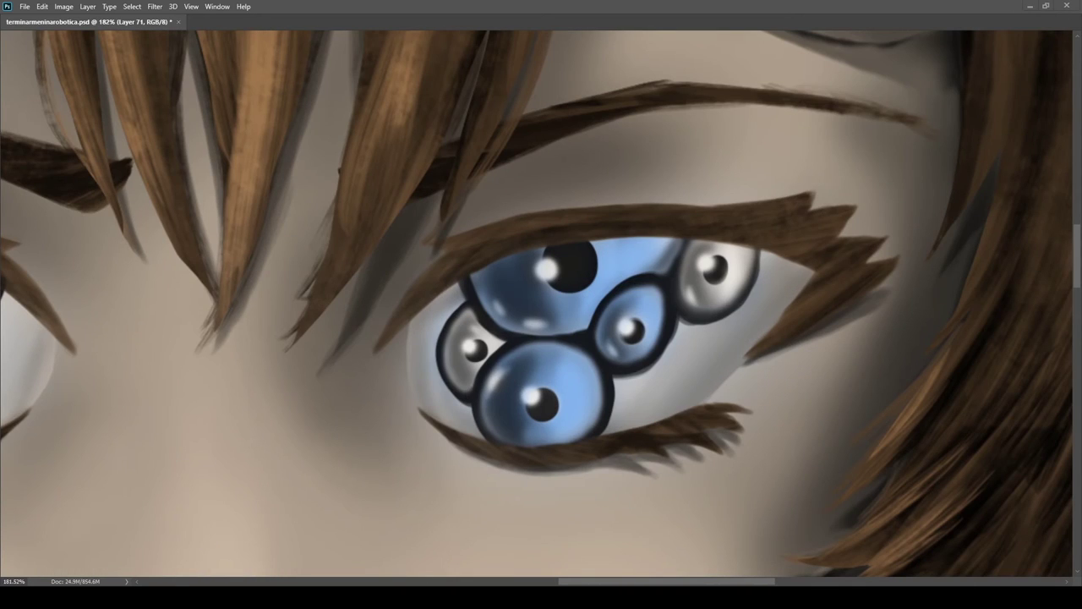
{"action": "scroll", "coordinate": [464, 373], "scroll_direction": "up", "scroll_amount": 2}
{"action": "mouse_move", "coordinate": [468, 347]}
{"action": "left_mouse_down"}
{"action": "mouse_move", "coordinate": [541, 331]}
{"action": "mouse_move", "coordinate": [489, 306]}
{"action": "mouse_move", "coordinate": [508, 335]}
{"action": "left_mouse_up"}
{"action": "scroll", "coordinate": [477, 333], "scroll_direction": "up", "scroll_amount": 4}
{"action": "key", "text": "ctrl+z"}
{"action": "scroll", "coordinate": [500, 347], "scroll_direction": "up", "scroll_amount": 1}
{"action": "scroll", "coordinate": [530, 320], "scroll_direction": "down", "scroll_amount": 15}
{"action": "scroll", "coordinate": [642, 292], "scroll_direction": "up", "scroll_amount": 15}
{"action": "left_click_drag", "start_coordinate": [640, 257], "coordinate": [671, 278]}
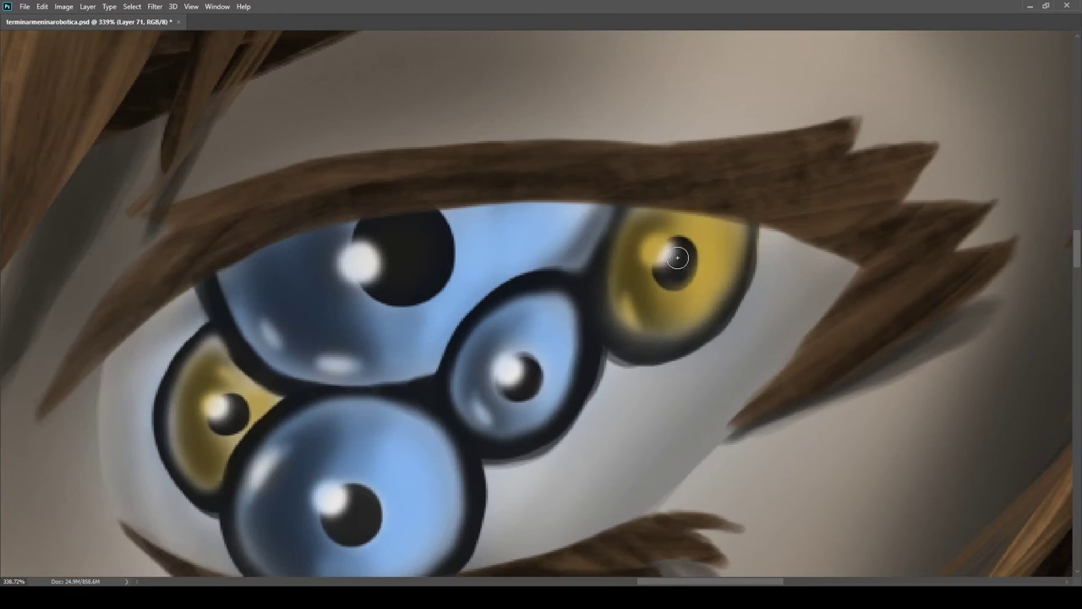
Tint the two lower irises of the hair-covered eye golden yellow and clean their pupils and catchlights
{"action": "scroll", "coordinate": [671, 278], "scroll_direction": "down", "scroll_amount": 18}
{"action": "scroll", "coordinate": [523, 346], "scroll_direction": "up", "scroll_amount": 16}
{"action": "mouse_move", "coordinate": [554, 385]}
{"action": "left_mouse_down"}
{"action": "mouse_move", "coordinate": [577, 336]}
{"action": "mouse_move", "coordinate": [608, 365]}
{"action": "mouse_move", "coordinate": [469, 355]}
{"action": "mouse_move", "coordinate": [465, 388]}
{"action": "left_mouse_up"}
{"action": "scroll", "coordinate": [568, 355], "scroll_direction": "down", "scroll_amount": 5}
{"action": "scroll", "coordinate": [568, 355], "scroll_direction": "down", "scroll_amount": 2}
{"action": "scroll", "coordinate": [415, 343], "scroll_direction": "up", "scroll_amount": 8}
{"action": "scroll", "coordinate": [415, 343], "scroll_direction": "down", "scroll_amount": 8}
{"action": "scroll", "coordinate": [654, 338], "scroll_direction": "up", "scroll_amount": 6}
{"action": "left_click_drag", "start_coordinate": [654, 338], "coordinate": [536, 290]}
Duplicate the brown hair tint layer and clear the selection
{"action": "left_click", "coordinate": [926, 548]}
{"action": "left_click", "coordinate": [925, 548], "text": "ctrl"}
{"action": "left_click_drag", "start_coordinate": [661, 382], "coordinate": [714, 380]}
{"action": "left_click", "coordinate": [983, 372]}
{"action": "left_click_drag", "start_coordinate": [938, 434], "coordinate": [967, 387]}
{"action": "left_click", "coordinate": [961, 414]}
{"action": "key", "text": "ctrl+d"}
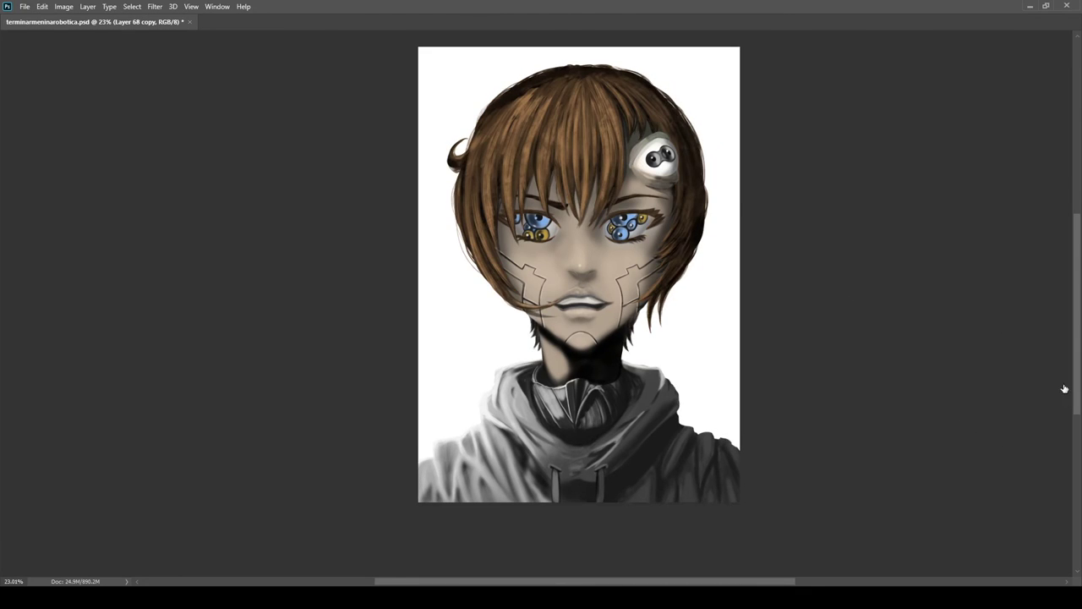
Tint the hoodie orange-brown on a separate layer, leaving the neck and inner collar untinted
{"action": "left_click_drag", "start_coordinate": [1069, 394], "coordinate": [1026, 428]}
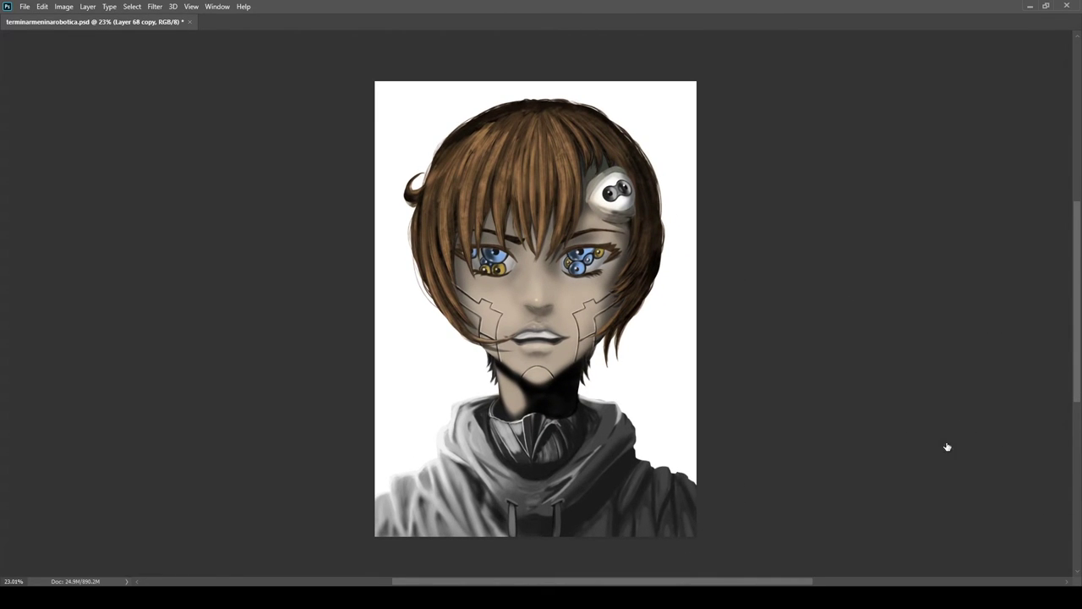
{"action": "mouse_move", "coordinate": [593, 413]}
{"action": "left_mouse_down"}
{"action": "mouse_move", "coordinate": [611, 459]}
{"action": "mouse_move", "coordinate": [377, 561]}
{"action": "mouse_move", "coordinate": [437, 437]}
{"action": "left_mouse_up"}
{"action": "left_click_drag", "start_coordinate": [568, 550], "coordinate": [546, 482]}
{"action": "scroll", "coordinate": [603, 310], "scroll_direction": "up", "scroll_amount": 3}
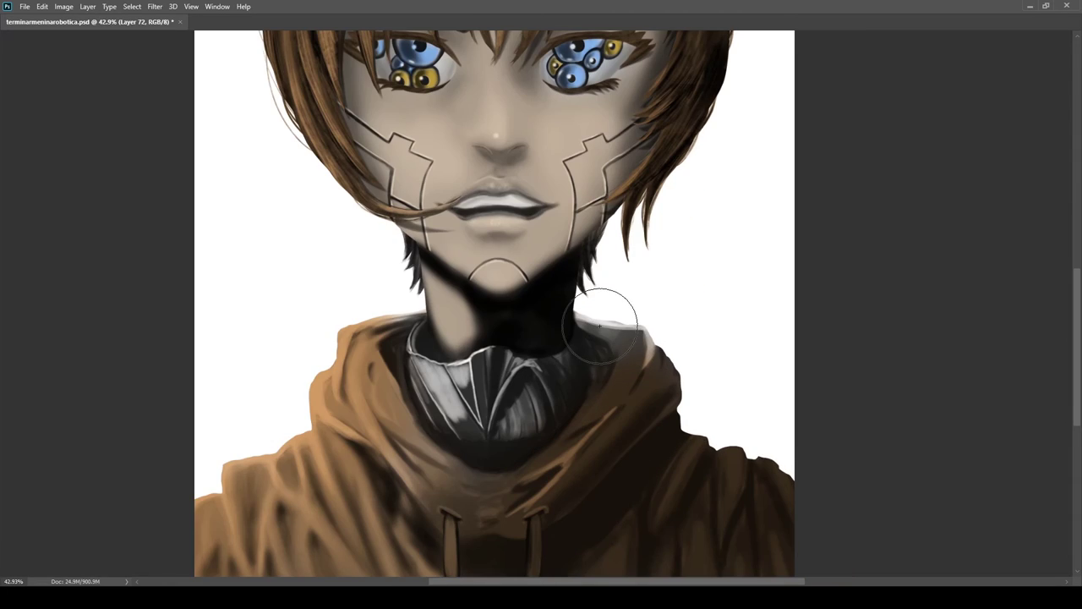
{"action": "scroll", "coordinate": [507, 338], "scroll_direction": "down", "scroll_amount": 1}
{"action": "scroll", "coordinate": [507, 524], "scroll_direction": "down", "scroll_amount": 5}
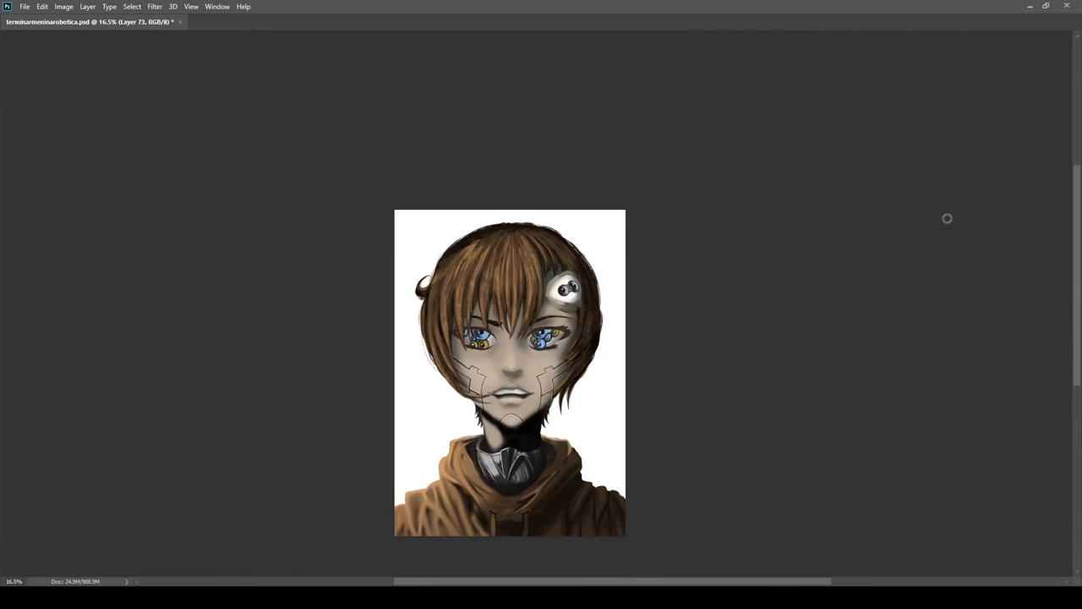
Tint the pleated inner collar around the neck teal on a separate layer
{"action": "scroll", "coordinate": [591, 443], "scroll_direction": "up", "scroll_amount": 4}
{"action": "scroll", "coordinate": [541, 431], "scroll_direction": "up", "scroll_amount": 4}
{"action": "mouse_move", "coordinate": [585, 367]}
{"action": "left_mouse_down"}
{"action": "mouse_move", "coordinate": [524, 388]}
{"action": "mouse_move", "coordinate": [346, 320]}
{"action": "left_mouse_up"}
{"action": "scroll", "coordinate": [434, 400], "scroll_direction": "down", "scroll_amount": 5}
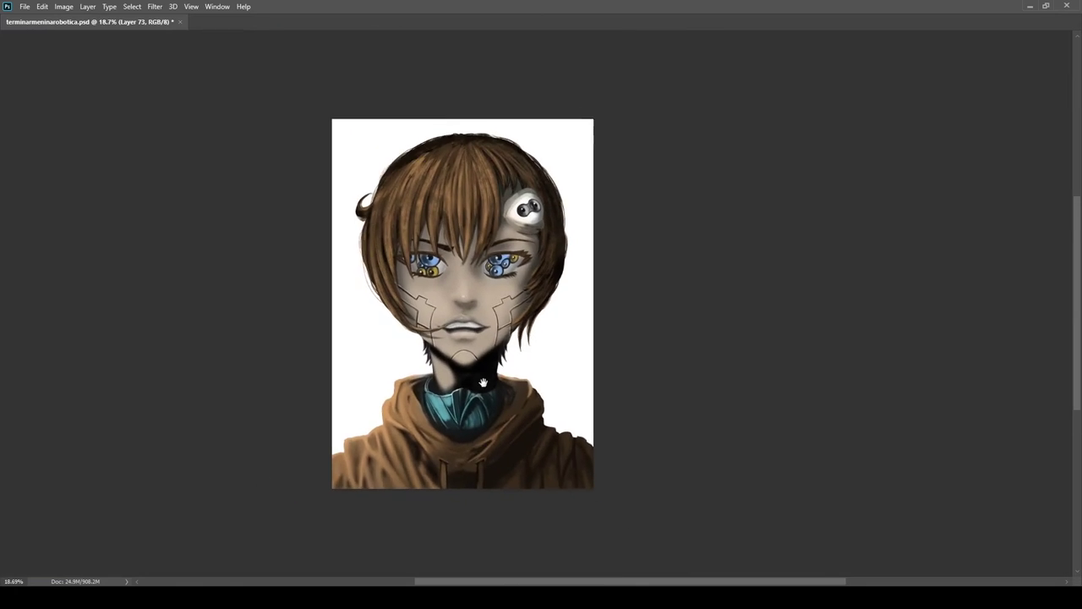
{"action": "scroll", "coordinate": [448, 410], "scroll_direction": "up", "scroll_amount": 5}
{"action": "left_click", "coordinate": [605, 387], "text": "alt"}
{"action": "scroll", "coordinate": [524, 406], "scroll_direction": "down", "scroll_amount": 4}
{"action": "scroll", "coordinate": [542, 420], "scroll_direction": "up", "scroll_amount": 4}
{"action": "scroll", "coordinate": [579, 401], "scroll_direction": "down", "scroll_amount": 3}
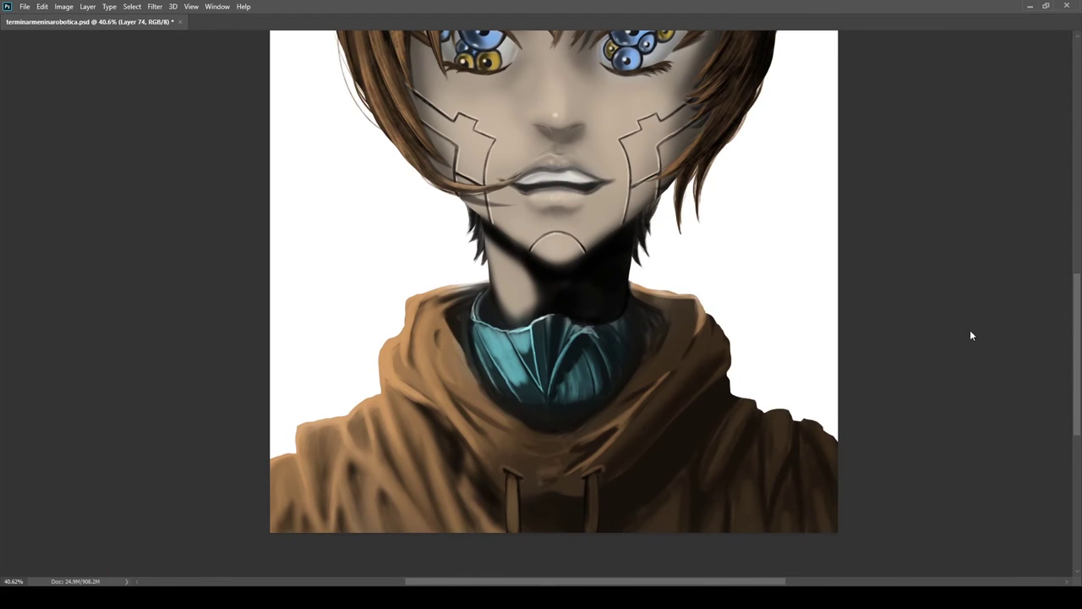
Try pale highlight strokes along the folds of the hoodie's lit shoulder on a new layer
{"action": "scroll", "coordinate": [553, 335], "scroll_direction": "up", "scroll_amount": 1}
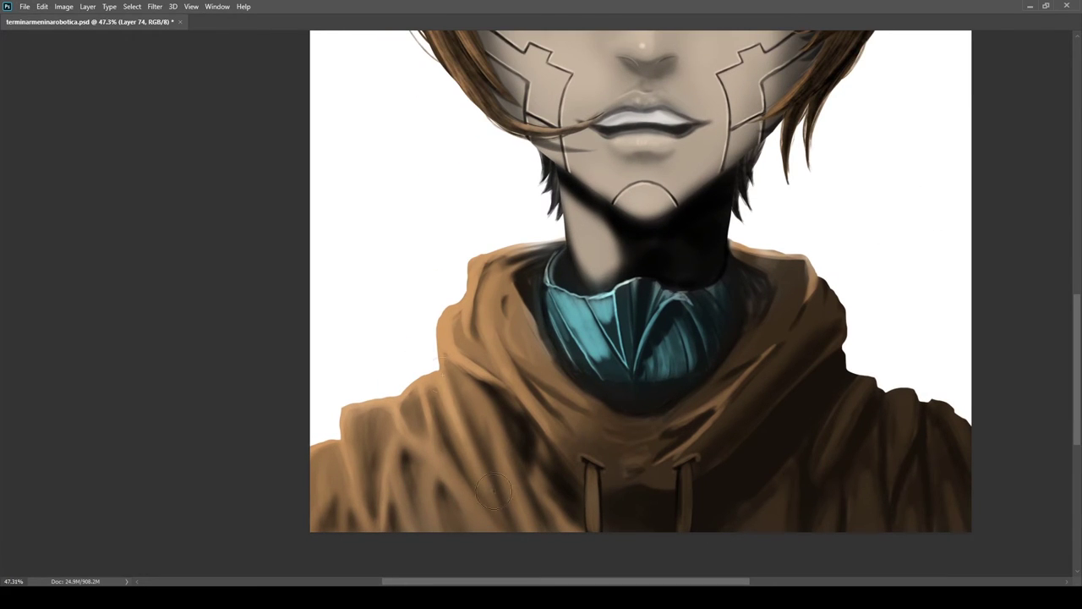
{"action": "left_click_drag", "start_coordinate": [477, 467], "coordinate": [441, 453]}
{"action": "scroll", "coordinate": [917, 309], "scroll_direction": "up", "scroll_amount": 2}
{"action": "left_click_drag", "start_coordinate": [444, 363], "coordinate": [518, 499]}
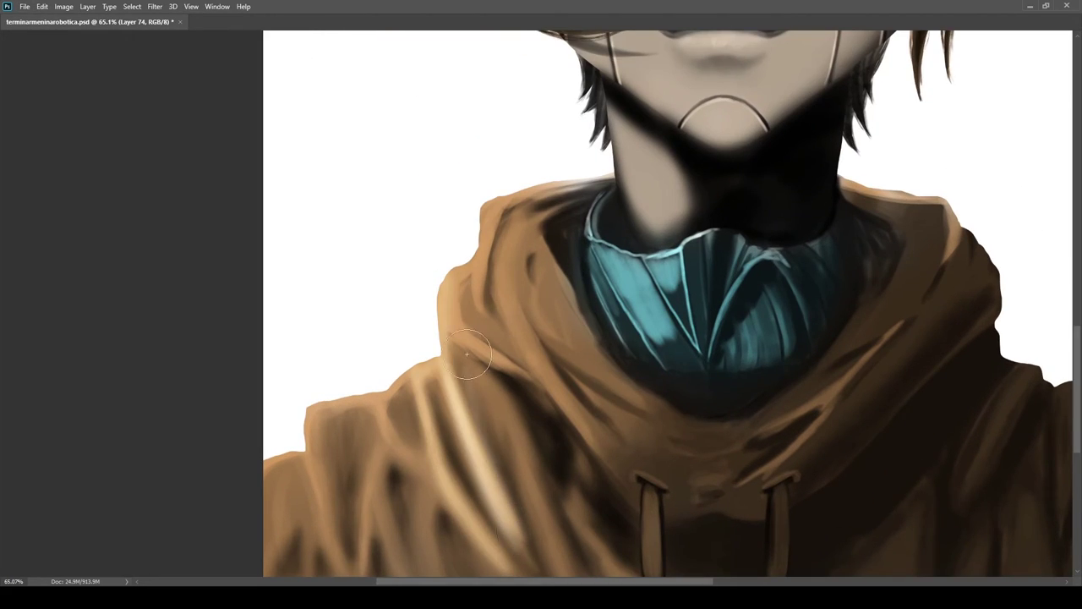
{"action": "left_click_drag", "start_coordinate": [554, 446], "coordinate": [473, 424]}
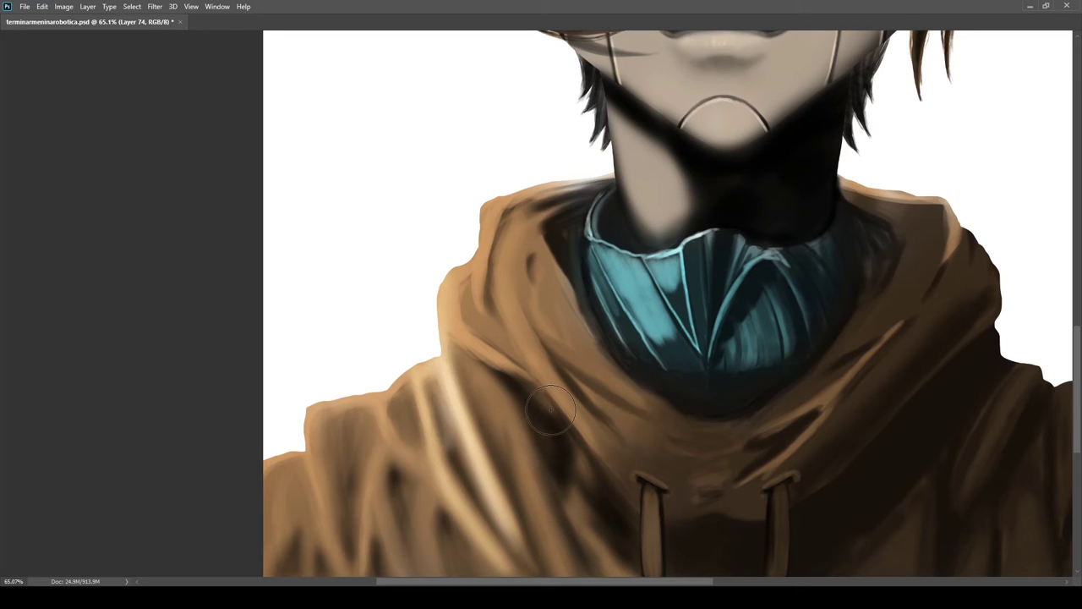
{"action": "scroll", "coordinate": [514, 348], "scroll_direction": "down", "scroll_amount": 1}
{"action": "left_click_drag", "start_coordinate": [514, 343], "coordinate": [501, 365]}
Paint pale highlights along the folds of the hoodie's lit shoulder and hood, refining them with the eraser
{"action": "mouse_move", "coordinate": [474, 345]}
{"action": "left_mouse_down"}
{"action": "mouse_move", "coordinate": [540, 517]}
{"action": "mouse_move", "coordinate": [509, 501]}
{"action": "left_mouse_up"}
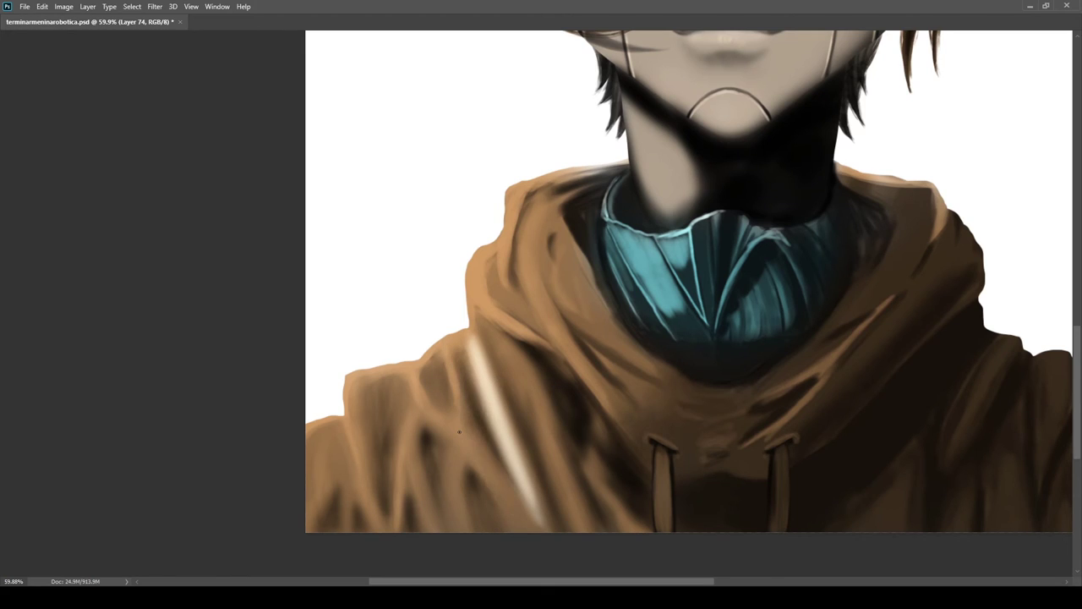
{"action": "scroll", "coordinate": [486, 401], "scroll_direction": "down", "scroll_amount": 3}
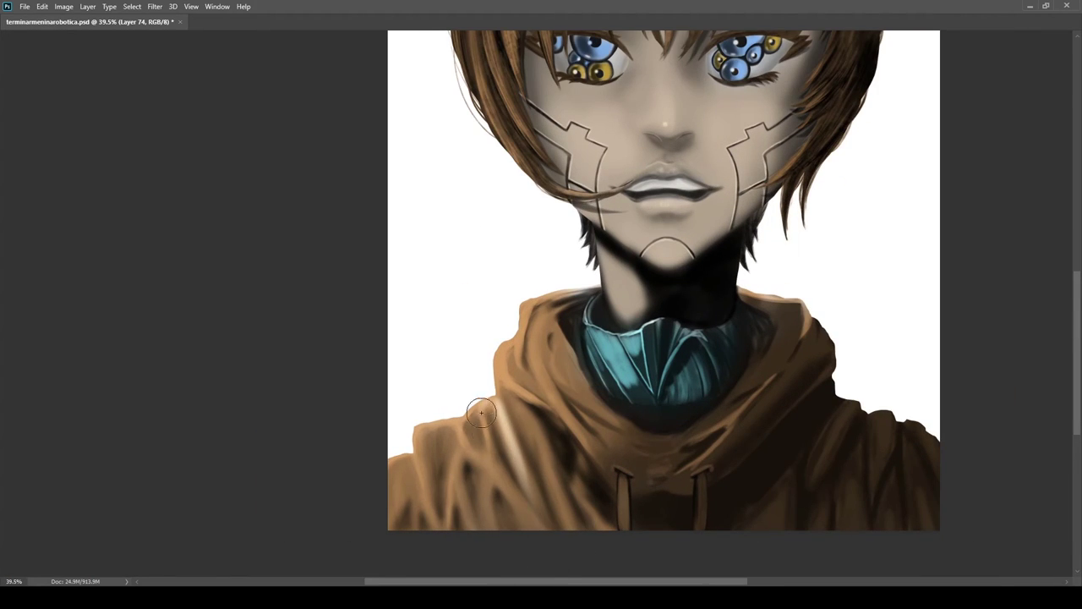
{"action": "left_click_drag", "start_coordinate": [444, 430], "coordinate": [408, 456]}
{"action": "scroll", "coordinate": [519, 380], "scroll_direction": "down", "scroll_amount": 2}
{"action": "scroll", "coordinate": [470, 406], "scroll_direction": "up", "scroll_amount": 3}
{"action": "mouse_move", "coordinate": [455, 366]}
{"action": "left_mouse_down"}
{"action": "mouse_move", "coordinate": [453, 475]}
{"action": "mouse_move", "coordinate": [488, 522]}
{"action": "left_mouse_up"}
{"action": "left_click_drag", "start_coordinate": [497, 538], "coordinate": [460, 460]}
{"action": "key", "text": "e"}
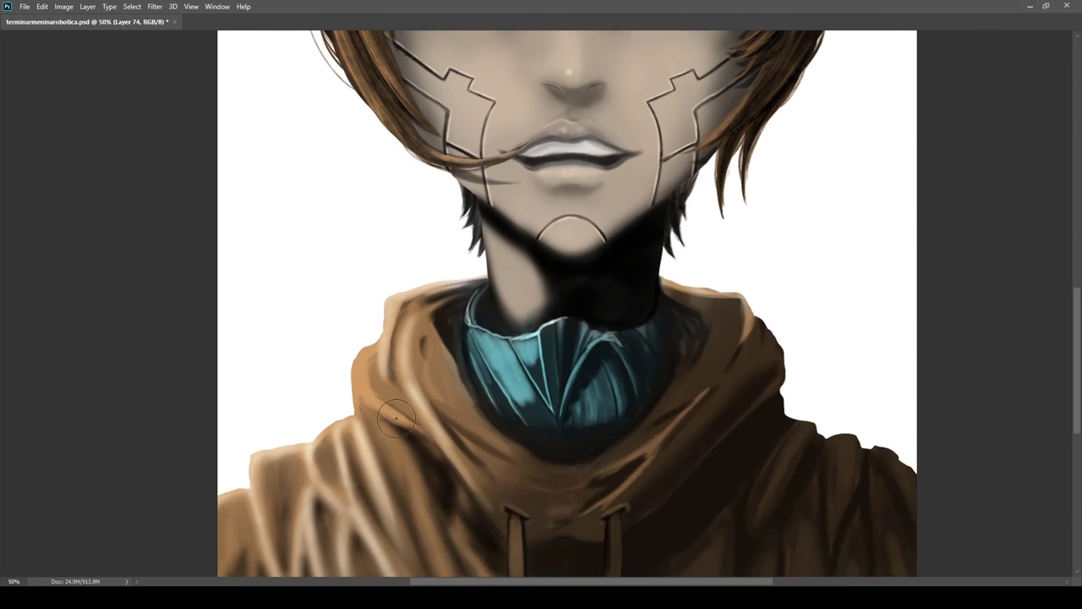
{"action": "scroll", "coordinate": [390, 413], "scroll_direction": "down", "scroll_amount": 2}
{"action": "scroll", "coordinate": [423, 448], "scroll_direction": "up", "scroll_amount": 1}
{"action": "scroll", "coordinate": [440, 471], "scroll_direction": "down", "scroll_amount": 1}
{"action": "scroll", "coordinate": [583, 428], "scroll_direction": "up", "scroll_amount": 1}
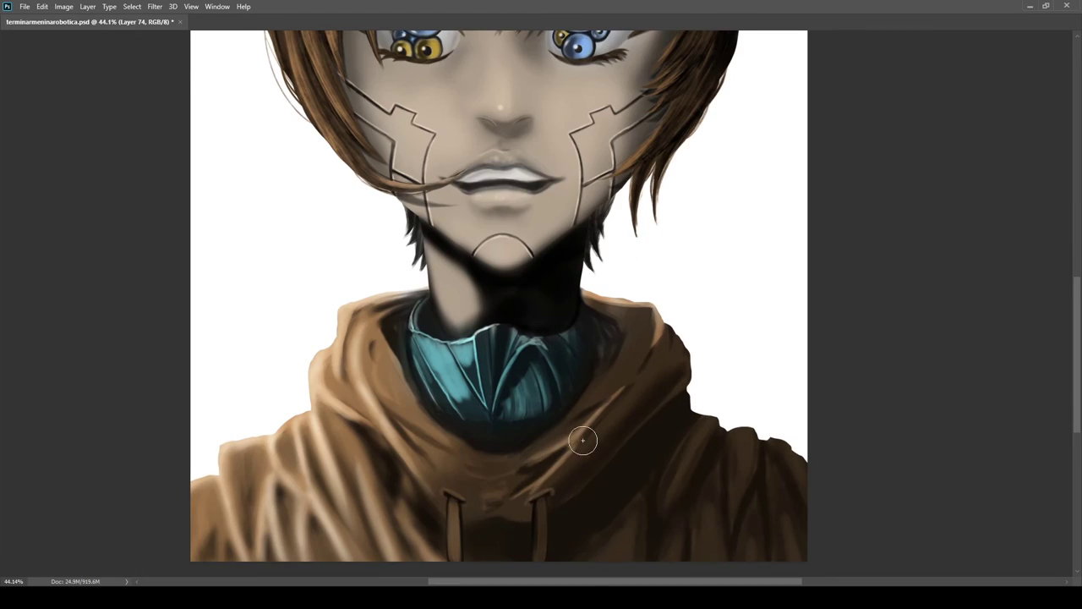
{"action": "left_click_drag", "start_coordinate": [450, 520], "coordinate": [487, 422]}
{"action": "left_click_drag", "start_coordinate": [487, 422], "coordinate": [491, 454]}
Paint bright highlights on the glossy irises of both eyes and the forehead eye
{"action": "scroll", "coordinate": [473, 325], "scroll_direction": "down", "scroll_amount": 2}
{"action": "scroll", "coordinate": [482, 321], "scroll_direction": "up", "scroll_amount": 2}
{"action": "scroll", "coordinate": [493, 316], "scroll_direction": "down", "scroll_amount": 2}
{"action": "scroll", "coordinate": [590, 352], "scroll_direction": "up", "scroll_amount": 3}
{"action": "scroll", "coordinate": [546, 212], "scroll_direction": "down", "scroll_amount": 2}
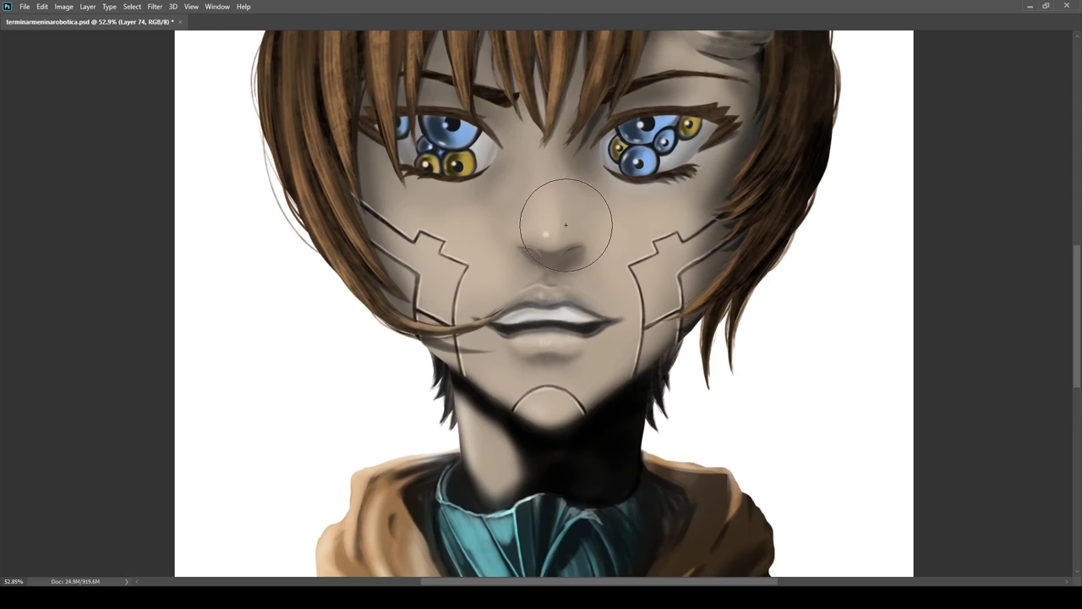
{"action": "scroll", "coordinate": [548, 239], "scroll_direction": "up", "scroll_amount": 2}
{"action": "scroll", "coordinate": [615, 308], "scroll_direction": "down", "scroll_amount": 1}
{"action": "scroll", "coordinate": [615, 308], "scroll_direction": "up", "scroll_amount": 3}
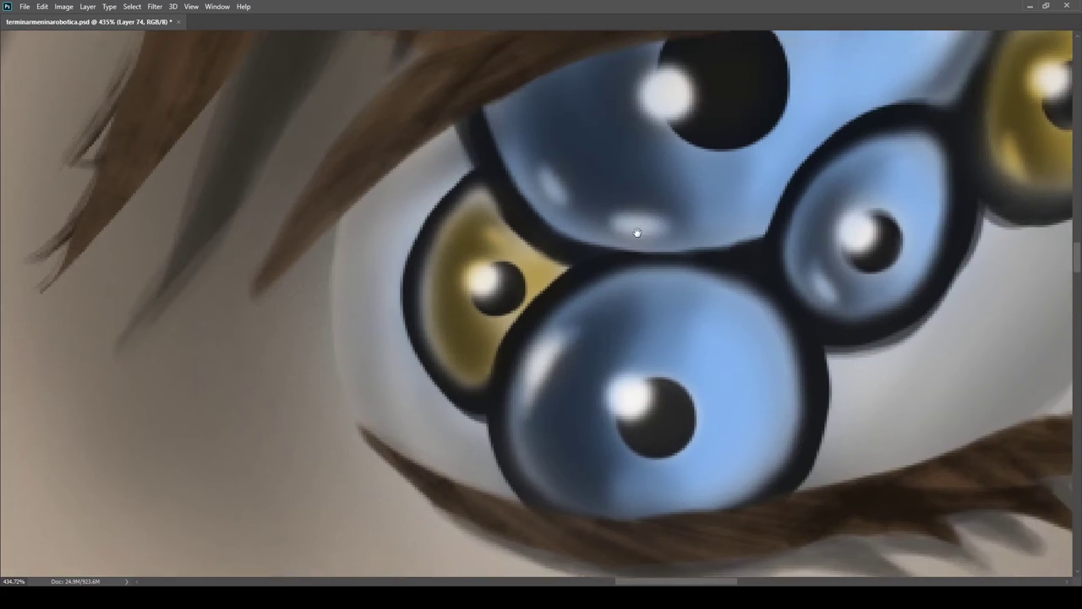
{"action": "scroll", "coordinate": [597, 273], "scroll_direction": "down", "scroll_amount": 4}
{"action": "scroll", "coordinate": [659, 202], "scroll_direction": "up", "scroll_amount": 4}
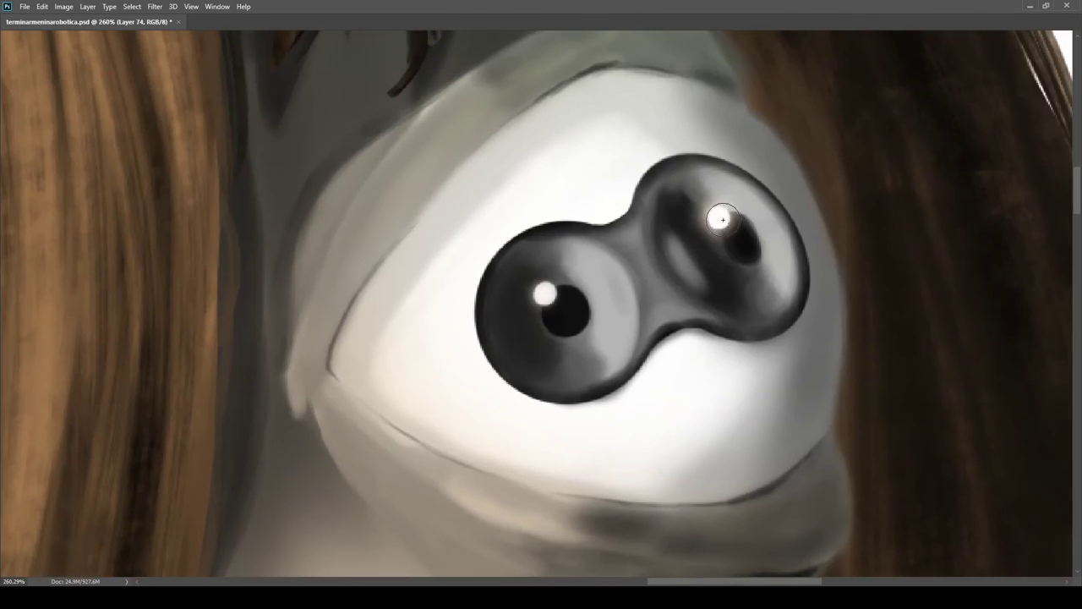
{"action": "scroll", "coordinate": [594, 254], "scroll_direction": "down", "scroll_amount": 2}
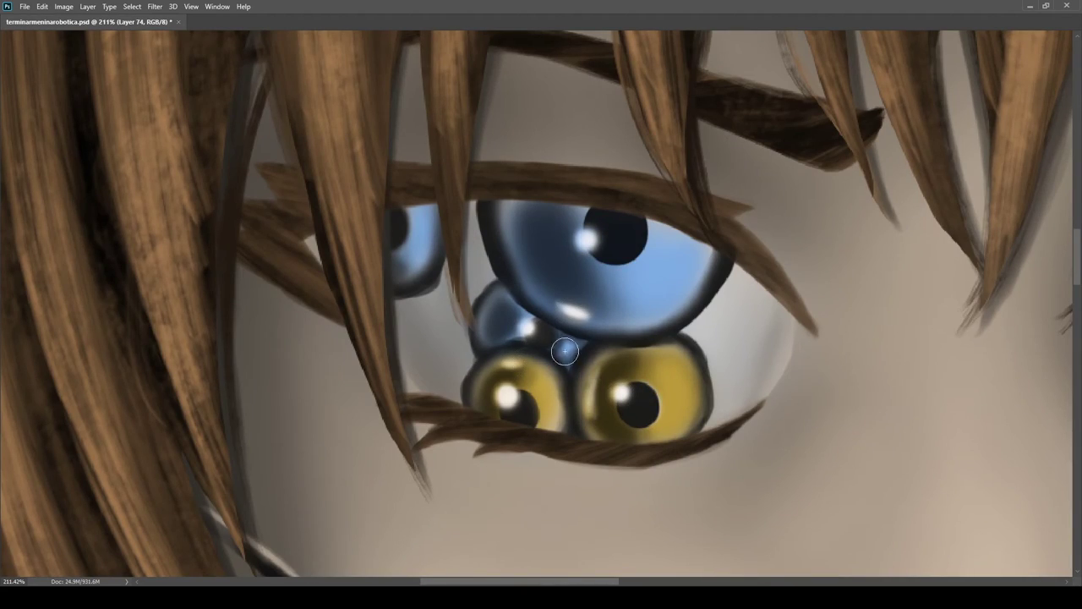
{"action": "scroll", "coordinate": [416, 257], "scroll_direction": "down", "scroll_amount": 5}
{"action": "scroll", "coordinate": [507, 423], "scroll_direction": "up", "scroll_amount": 1}
{"action": "scroll", "coordinate": [626, 473], "scroll_direction": "down", "scroll_amount": 1}
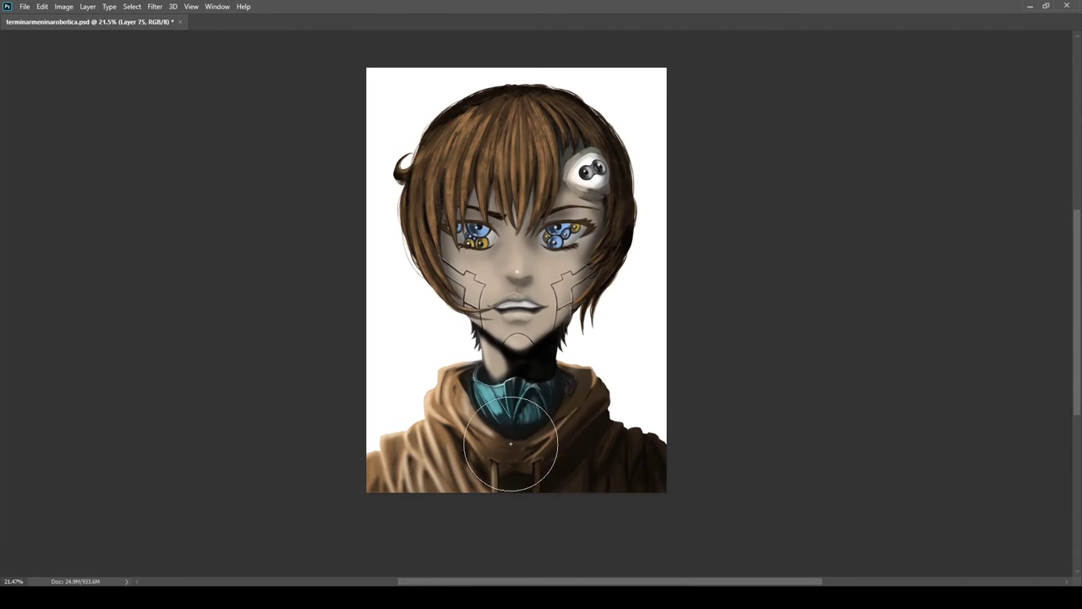
Paint pale highlights along the hood's inner edge and the upper rim of the teal collar on a new layer
{"action": "scroll", "coordinate": [507, 417], "scroll_direction": "up", "scroll_amount": 2}
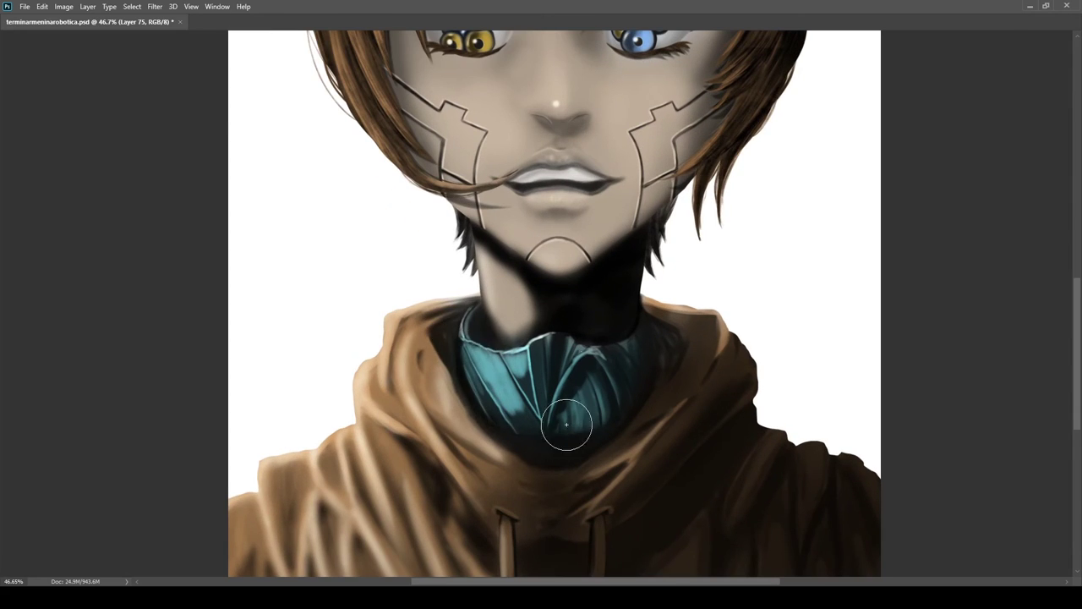
{"action": "scroll", "coordinate": [595, 409], "scroll_direction": "down", "scroll_amount": 1}
{"action": "scroll", "coordinate": [715, 290], "scroll_direction": "up", "scroll_amount": 1}
{"action": "scroll", "coordinate": [427, 369], "scroll_direction": "up", "scroll_amount": 4}
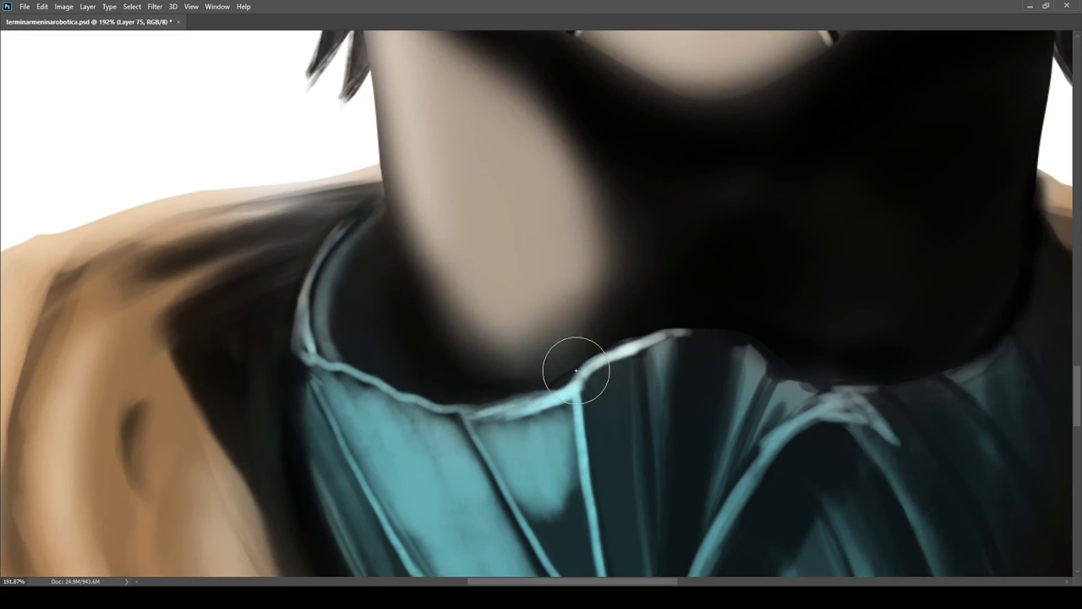
{"action": "scroll", "coordinate": [405, 319], "scroll_direction": "down", "scroll_amount": 3}
{"action": "scroll", "coordinate": [611, 346], "scroll_direction": "up", "scroll_amount": 3}
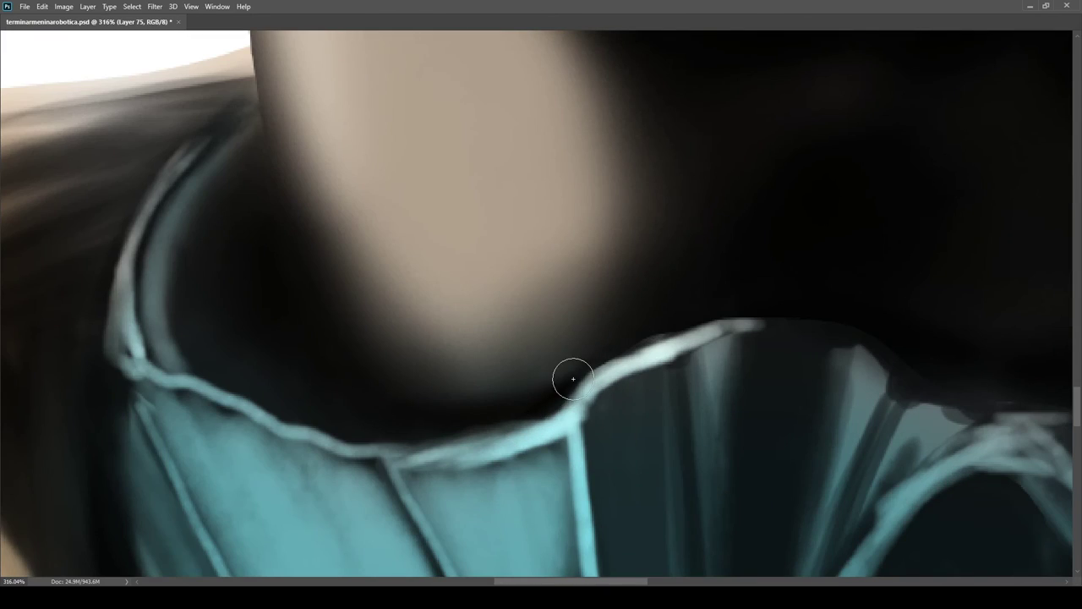
{"action": "scroll", "coordinate": [611, 346], "scroll_direction": "down", "scroll_amount": 5}
{"action": "scroll", "coordinate": [945, 508], "scroll_direction": "up", "scroll_amount": 2}
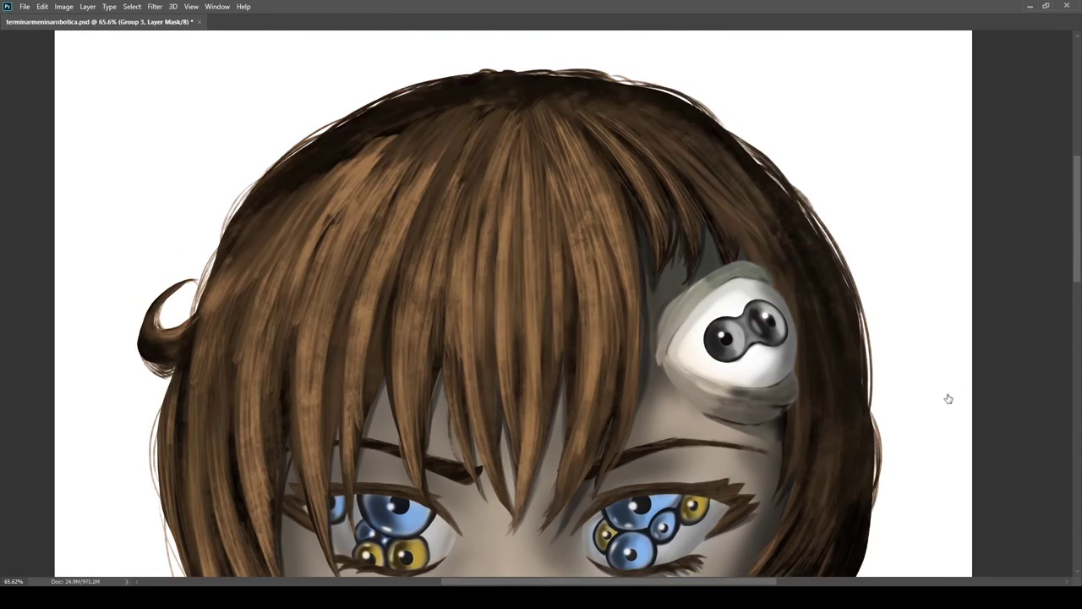
{"action": "scroll", "coordinate": [615, 349], "scroll_direction": "down", "scroll_amount": 2}
{"action": "scroll", "coordinate": [567, 372], "scroll_direction": "up", "scroll_amount": 6}
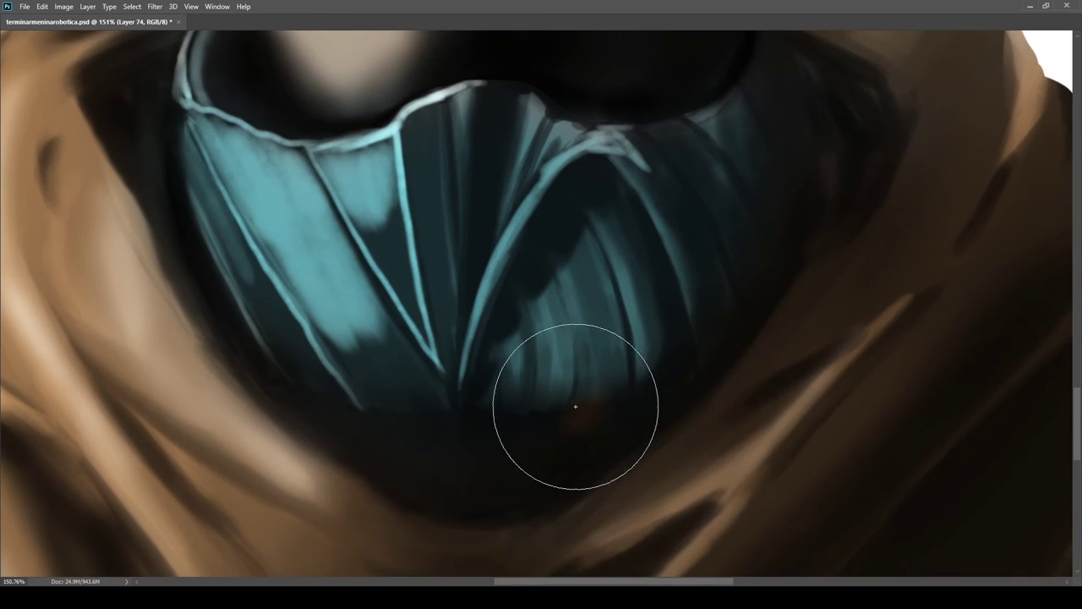
{"action": "left_click", "coordinate": [573, 411]}
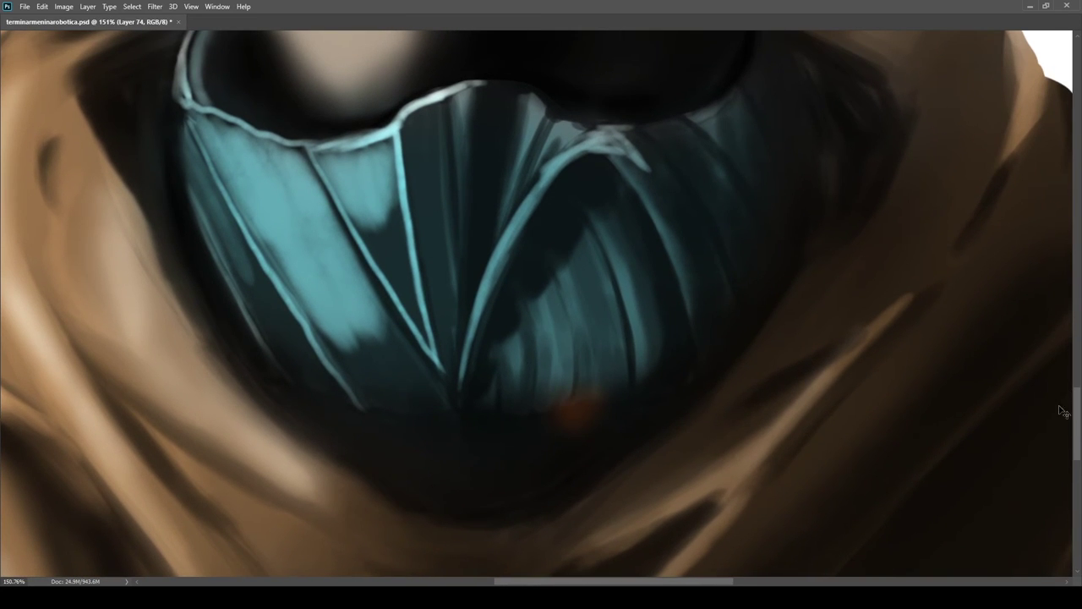
{"action": "key", "text": "ctrl+z"}
{"action": "left_click", "coordinate": [943, 445]}
{"action": "left_click_drag", "start_coordinate": [537, 416], "coordinate": [554, 408]}
{"action": "key", "text": "ctrl+z"}
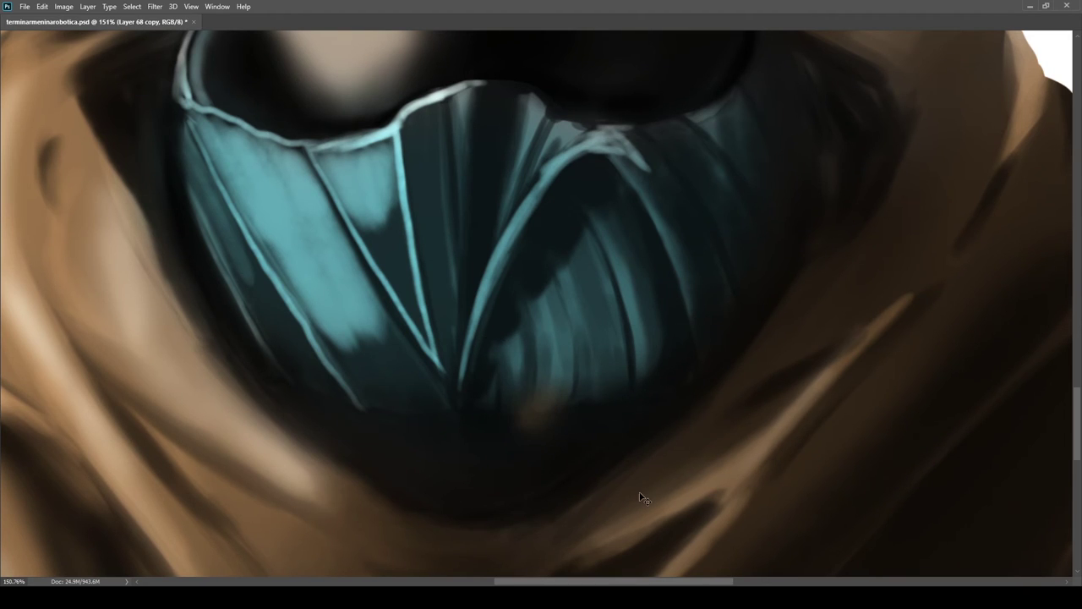
{"action": "key", "text": "ctrl+z"}
Erase the orange-brown hoodie tint along the lower edge of the teal collar with a smaller eraser
{"action": "key", "text": "e"}
{"action": "key", "text": "bracketleft"}
{"action": "key", "text": "bracketleft"}
{"action": "key", "text": "bracketleft"}
{"action": "left_click_drag", "start_coordinate": [480, 397], "coordinate": [637, 377]}
{"action": "mouse_move", "coordinate": [404, 386]}
{"action": "left_mouse_down"}
{"action": "mouse_move", "coordinate": [457, 398]}
{"action": "mouse_move", "coordinate": [411, 455]}
{"action": "left_mouse_up"}
{"action": "scroll", "coordinate": [462, 425], "scroll_direction": "down", "scroll_amount": 10}
{"action": "scroll", "coordinate": [434, 390], "scroll_direction": "up", "scroll_amount": 5}
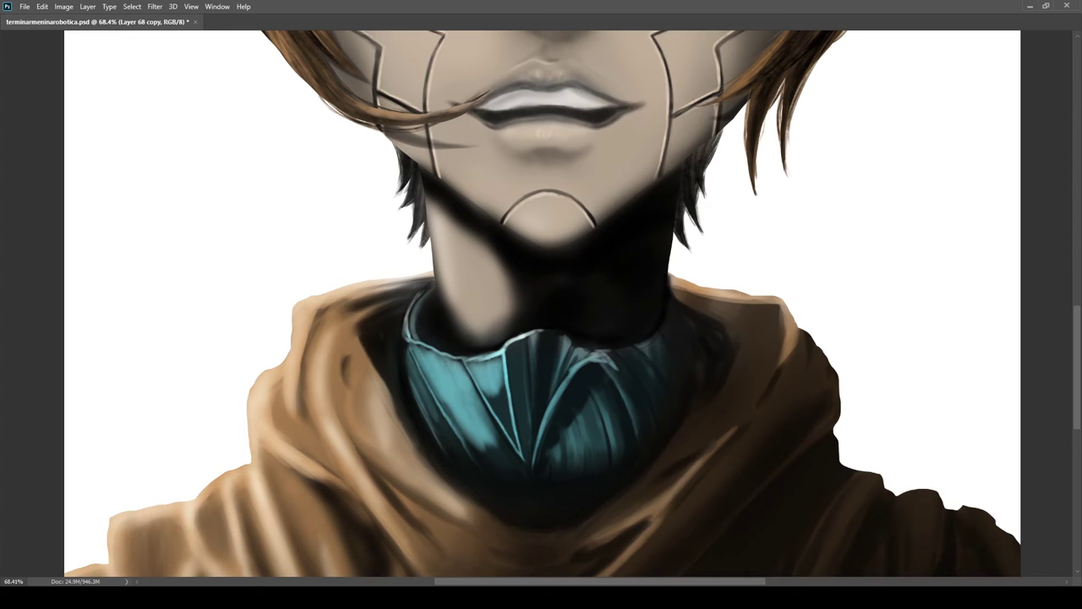
{"action": "left_click_drag", "start_coordinate": [377, 455], "coordinate": [439, 415]}
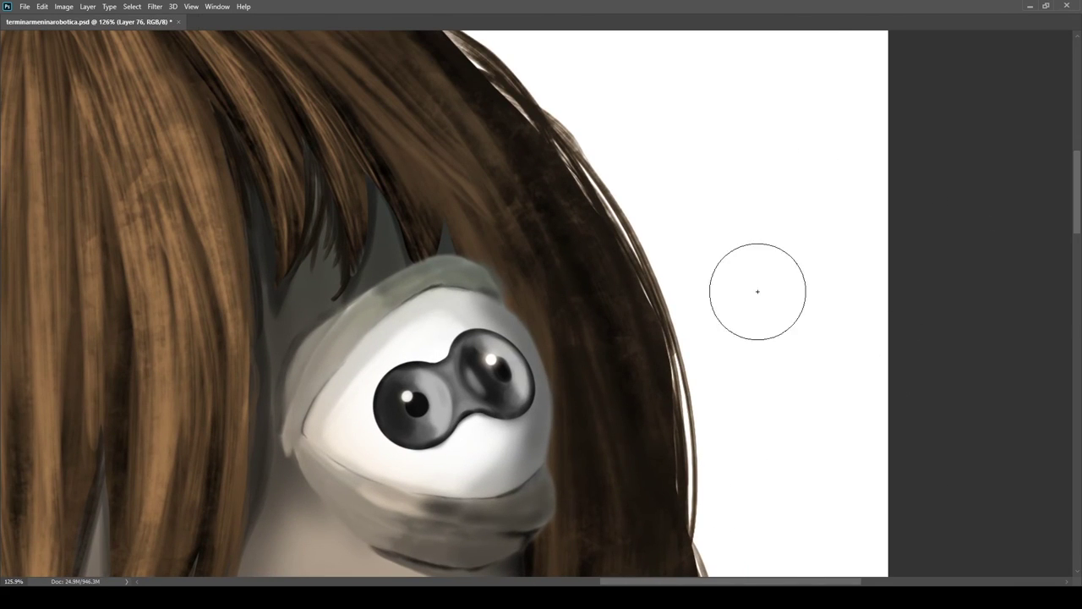
Tint the outer iris of the forehead eye and its connecting bridge purple on a new layer
{"action": "scroll", "coordinate": [457, 372], "scroll_direction": "up", "scroll_amount": 5}
{"action": "scroll", "coordinate": [523, 372], "scroll_direction": "up", "scroll_amount": 3}
{"action": "key", "text": "bracketright"}
{"action": "key", "text": "bracketright"}
{"action": "key", "text": "bracketright"}
{"action": "key", "text": "bracketright"}
{"action": "key", "text": "bracketright"}
{"action": "key", "text": "bracketright"}
{"action": "key", "text": "bracketright"}
{"action": "key", "text": "bracketright"}
{"action": "key", "text": "bracketright"}
{"action": "key", "text": "bracketright"}
{"action": "key", "text": "bracketright"}
{"action": "key", "text": "bracketright"}
{"action": "key", "text": "bracketright"}
{"action": "key", "text": "bracketright"}
{"action": "mouse_move", "coordinate": [511, 321]}
{"action": "left_mouse_down"}
{"action": "mouse_move", "coordinate": [617, 343]}
{"action": "mouse_move", "coordinate": [518, 398]}
{"action": "mouse_move", "coordinate": [452, 364]}
{"action": "left_mouse_up"}
Tint the inner iris of the forehead eye green, extending the colour towards the purple bridge
{"action": "key", "text": "bracketleft"}
{"action": "key", "text": "bracketleft"}
{"action": "key", "text": "bracketleft"}
{"action": "key", "text": "bracketleft"}
{"action": "key", "text": "bracketleft"}
{"action": "key", "text": "bracketleft"}
{"action": "key", "text": "bracketleft"}
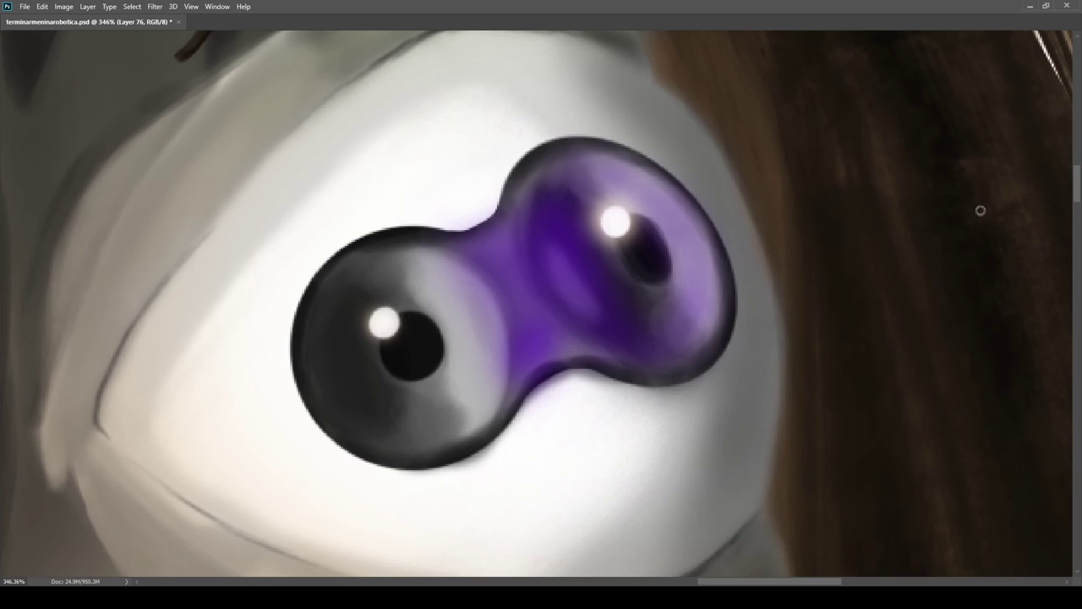
{"action": "mouse_move", "coordinate": [355, 363]}
{"action": "left_mouse_down"}
{"action": "mouse_move", "coordinate": [386, 313]}
{"action": "mouse_move", "coordinate": [474, 406]}
{"action": "left_mouse_up"}
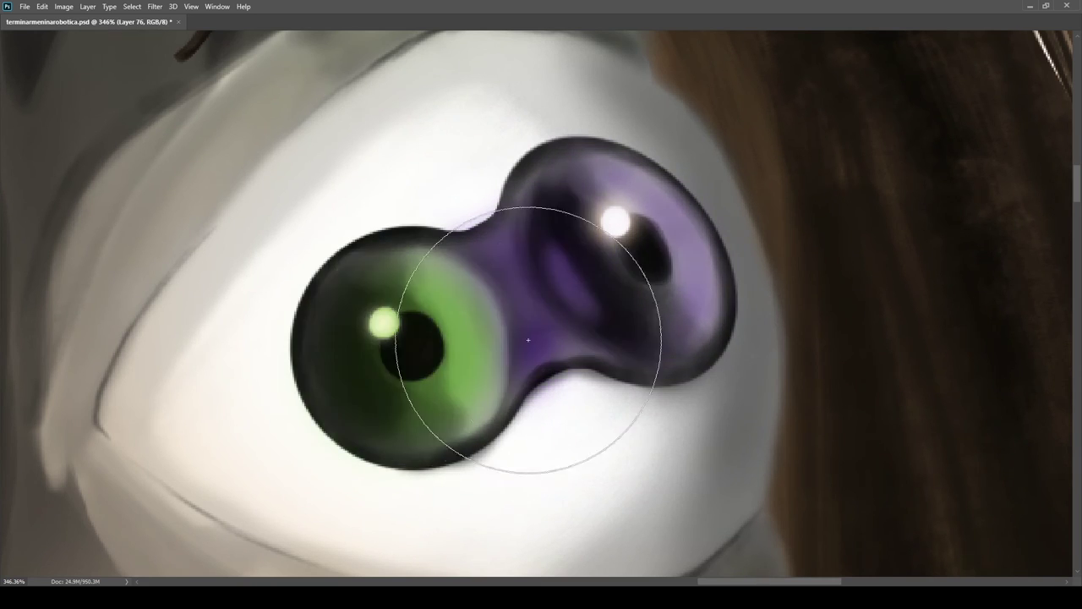
{"action": "scroll", "coordinate": [567, 363], "scroll_direction": "down", "scroll_amount": 2}
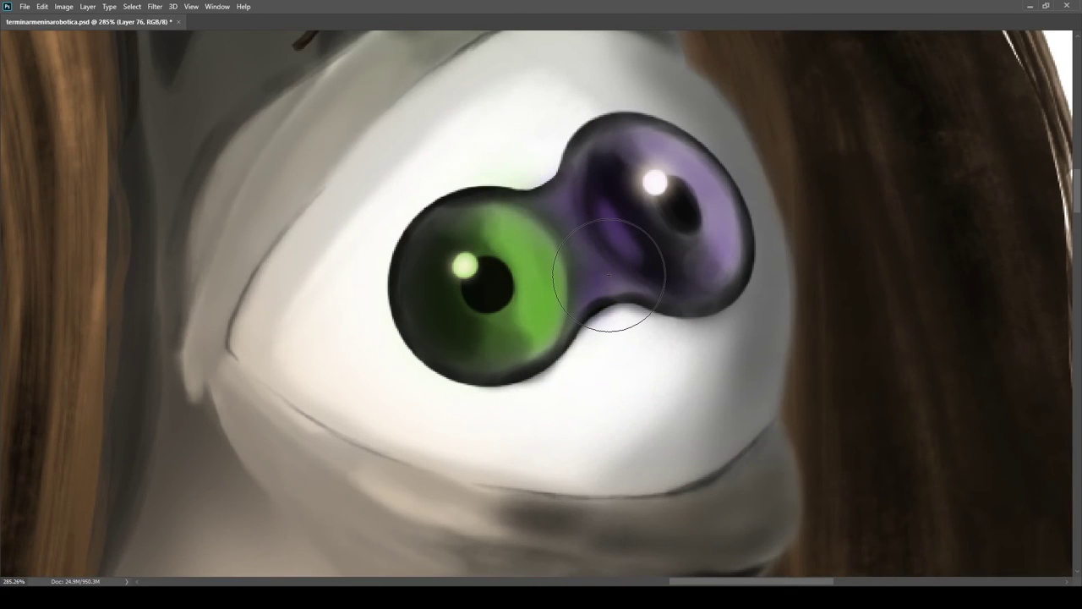
{"action": "left_click_drag", "start_coordinate": [532, 215], "coordinate": [506, 224]}
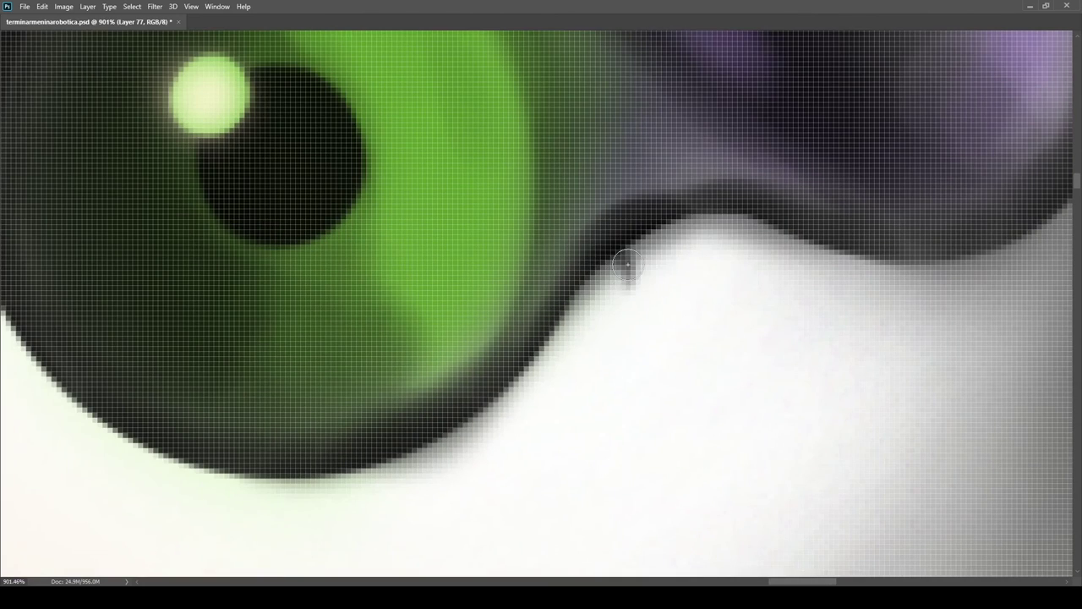
Paint a small black drip beneath the dark outline joining the green and purple irises on a separate layer
{"action": "mouse_move", "coordinate": [627, 265]}
{"action": "left_mouse_down"}
{"action": "mouse_move", "coordinate": [684, 313]}
{"action": "mouse_move", "coordinate": [761, 237]}
{"action": "mouse_move", "coordinate": [715, 217]}
{"action": "mouse_move", "coordinate": [663, 309]}
{"action": "mouse_move", "coordinate": [658, 263]}
{"action": "left_mouse_up"}
{"action": "key", "text": "e"}
{"action": "left_click_drag", "start_coordinate": [567, 304], "coordinate": [562, 291]}
{"action": "key", "text": "b"}
{"action": "left_click_drag", "start_coordinate": [654, 310], "coordinate": [748, 245]}
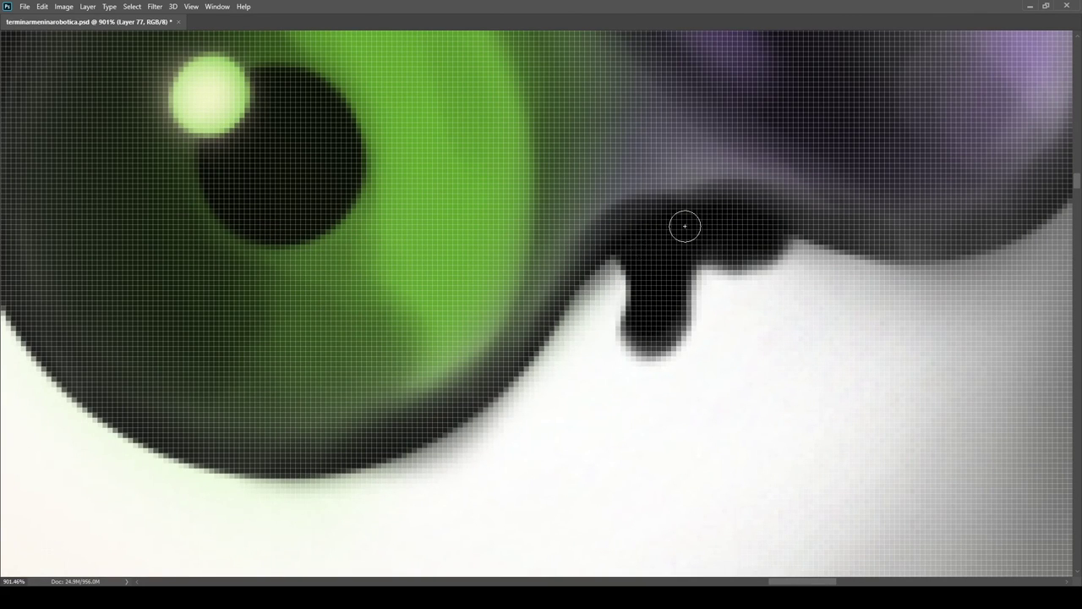
{"action": "left_click_drag", "start_coordinate": [688, 210], "coordinate": [811, 251]}
{"action": "scroll", "coordinate": [811, 251], "scroll_direction": "up", "scroll_amount": 8}
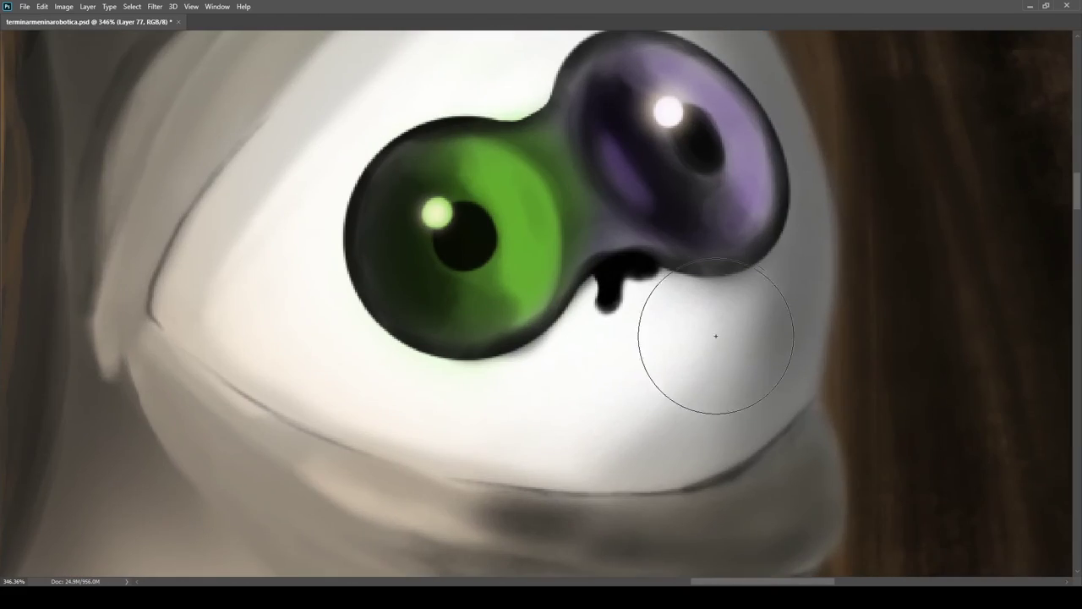
{"action": "scroll", "coordinate": [681, 124], "scroll_direction": "up", "scroll_amount": 3}
{"action": "scroll", "coordinate": [695, 217], "scroll_direction": "down", "scroll_amount": 10}
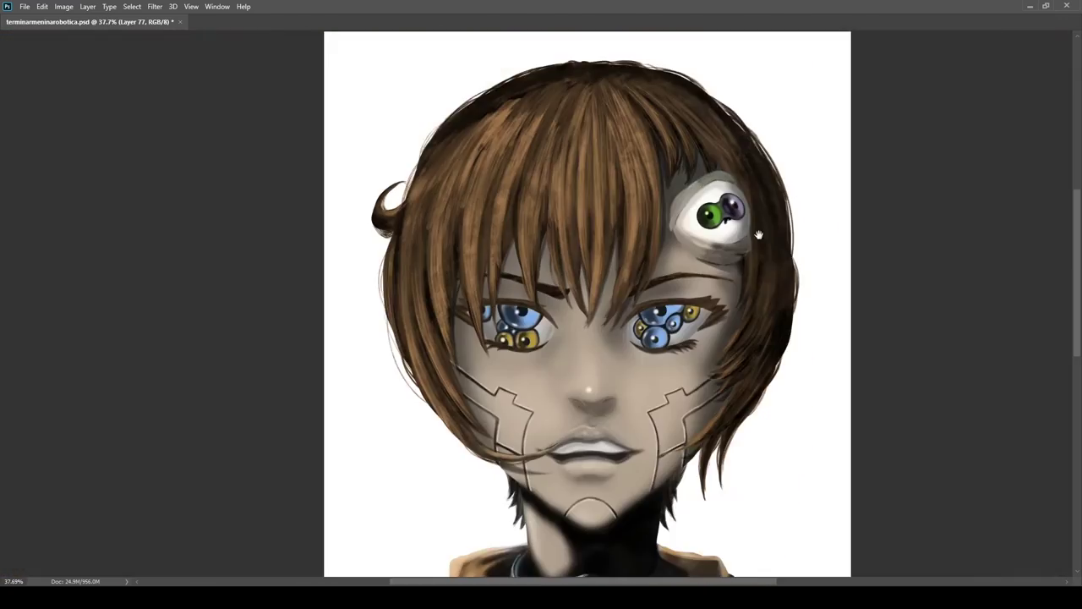
Paint soft dark shading along the forehead eye's upper eyelid fold on a new layer
{"action": "scroll", "coordinate": [652, 270], "scroll_direction": "up", "scroll_amount": 1}
{"action": "scroll", "coordinate": [643, 213], "scroll_direction": "up", "scroll_amount": 4}
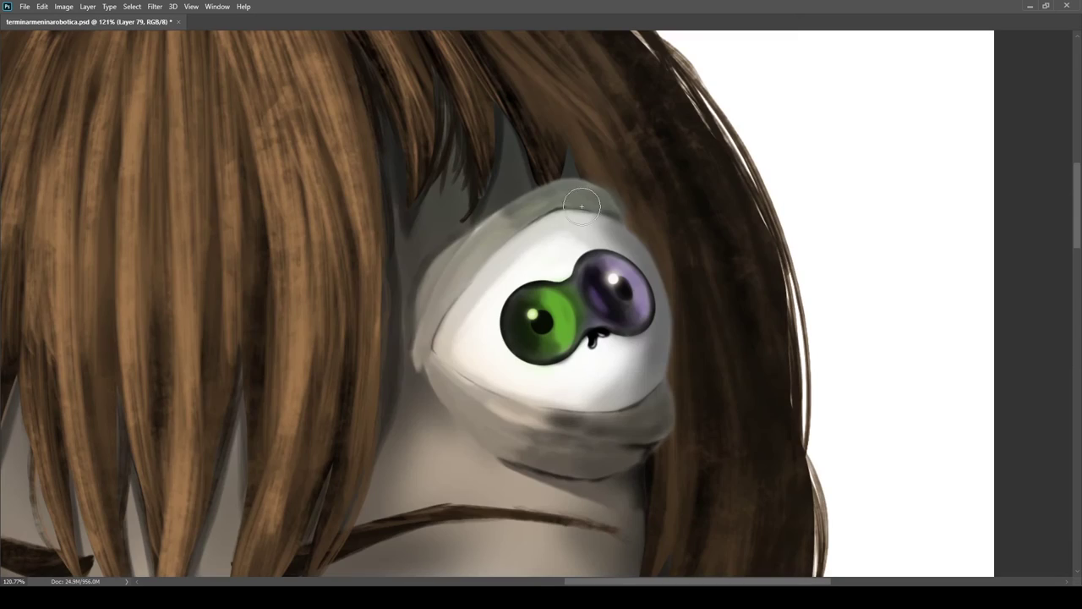
{"action": "key", "text": "bracketleft"}
{"action": "key", "text": "bracketleft"}
{"action": "key", "text": "bracketleft"}
{"action": "key", "text": "bracketleft"}
{"action": "left_click_drag", "start_coordinate": [445, 306], "coordinate": [502, 233]}
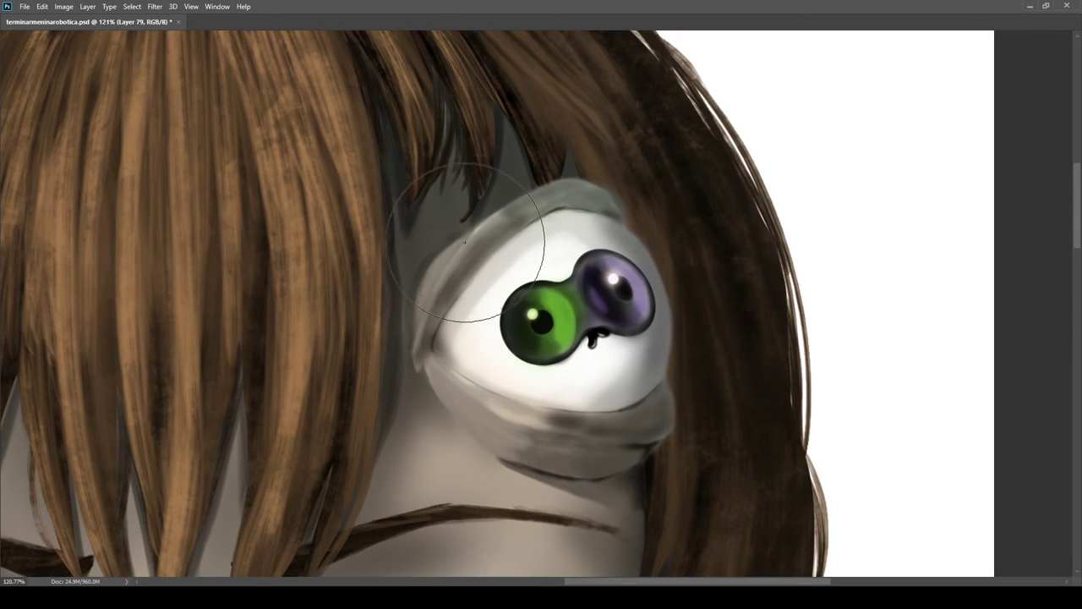
Shade the forehead eye's lower lid, inner corner and outer side with soft dark strokes
{"action": "scroll", "coordinate": [577, 393], "scroll_direction": "up", "scroll_amount": 2}
{"action": "mouse_move", "coordinate": [490, 328]}
{"action": "left_mouse_down"}
{"action": "mouse_move", "coordinate": [519, 331]}
{"action": "mouse_move", "coordinate": [462, 327]}
{"action": "mouse_move", "coordinate": [605, 335]}
{"action": "left_mouse_up"}
{"action": "scroll", "coordinate": [529, 333], "scroll_direction": "up", "scroll_amount": 3}
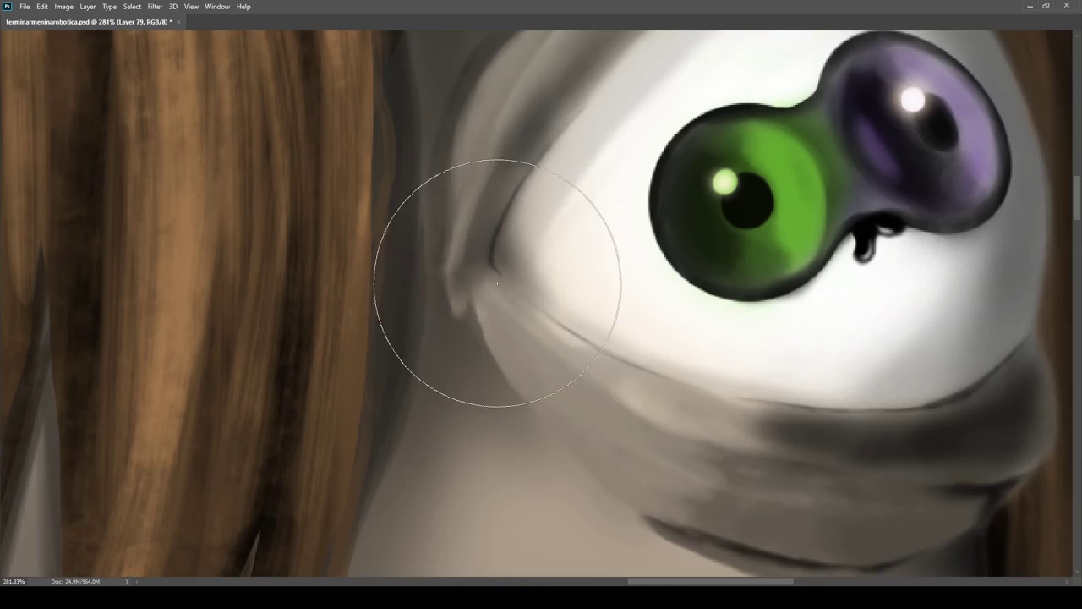
{"action": "mouse_move", "coordinate": [479, 280]}
{"action": "left_mouse_down"}
{"action": "mouse_move", "coordinate": [504, 312]}
{"action": "mouse_move", "coordinate": [509, 379]}
{"action": "mouse_move", "coordinate": [549, 387]}
{"action": "left_mouse_up"}
{"action": "key", "text": "ctrl+0"}
{"action": "scroll", "coordinate": [623, 234], "scroll_direction": "up", "scroll_amount": 3}
{"action": "left_click_drag", "start_coordinate": [585, 243], "coordinate": [584, 280]}
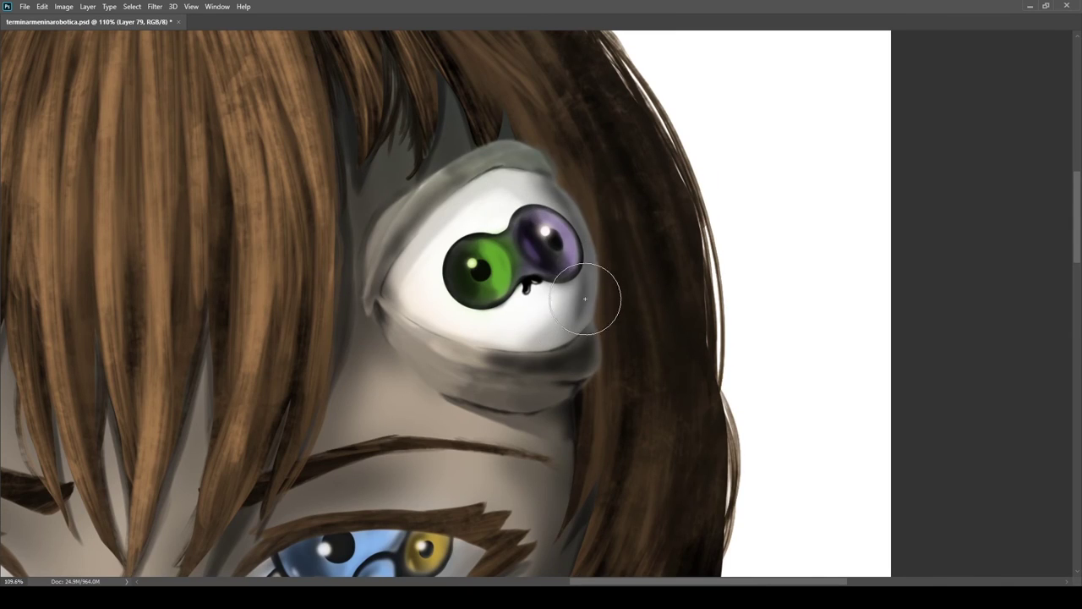
{"action": "key", "text": "ctrl+0"}
Paint a near-white rim light along the outer edge of the hood and lit shoulder on a new layer
{"action": "scroll", "coordinate": [615, 108], "scroll_direction": "up", "scroll_amount": 4}
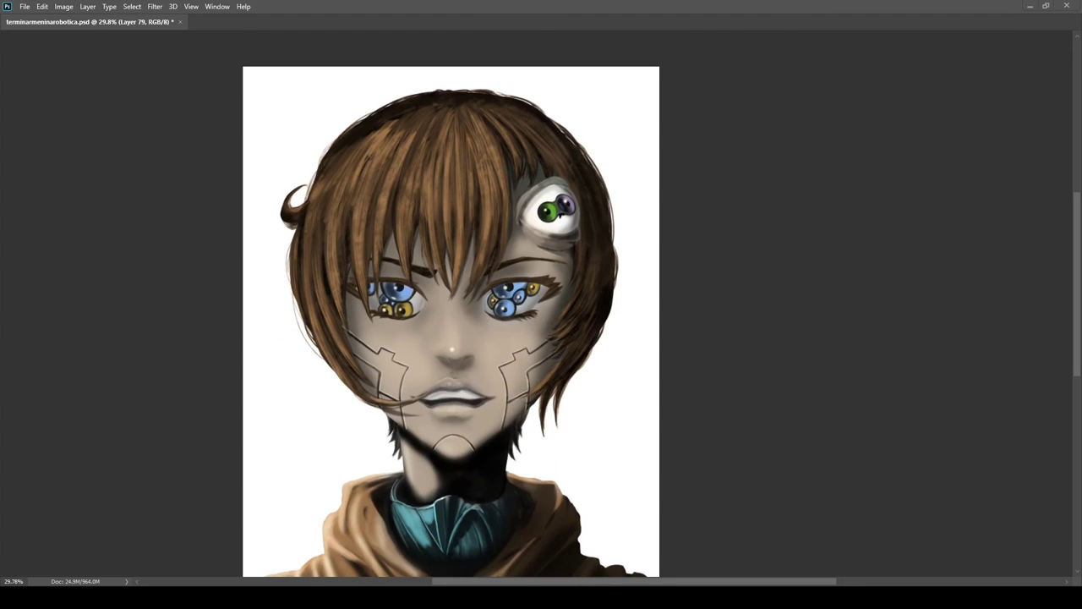
{"action": "scroll", "coordinate": [389, 346], "scroll_direction": "up", "scroll_amount": 6}
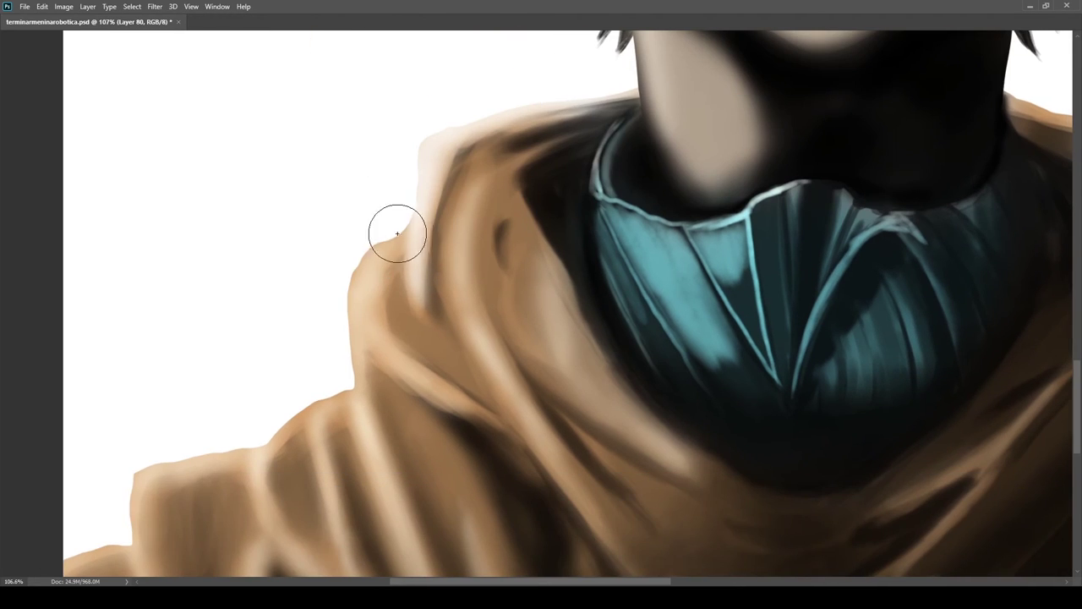
{"action": "mouse_move", "coordinate": [397, 233]}
{"action": "left_mouse_down"}
{"action": "mouse_move", "coordinate": [393, 369]}
{"action": "mouse_move", "coordinate": [350, 382]}
{"action": "left_mouse_up"}
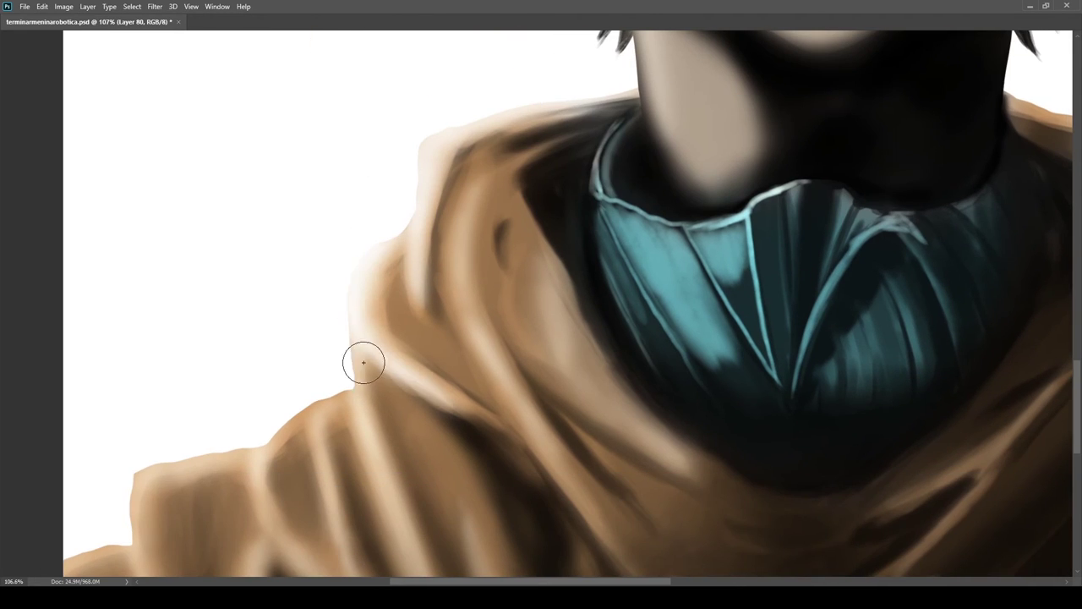
{"action": "scroll", "coordinate": [347, 372], "scroll_direction": "down", "scroll_amount": 3}
{"action": "left_click_drag", "start_coordinate": [351, 306], "coordinate": [375, 423]}
{"action": "scroll", "coordinate": [400, 353], "scroll_direction": "down", "scroll_amount": 7}
{"action": "scroll", "coordinate": [558, 245], "scroll_direction": "up", "scroll_amount": 3}
{"action": "scroll", "coordinate": [493, 386], "scroll_direction": "up", "scroll_amount": 5}
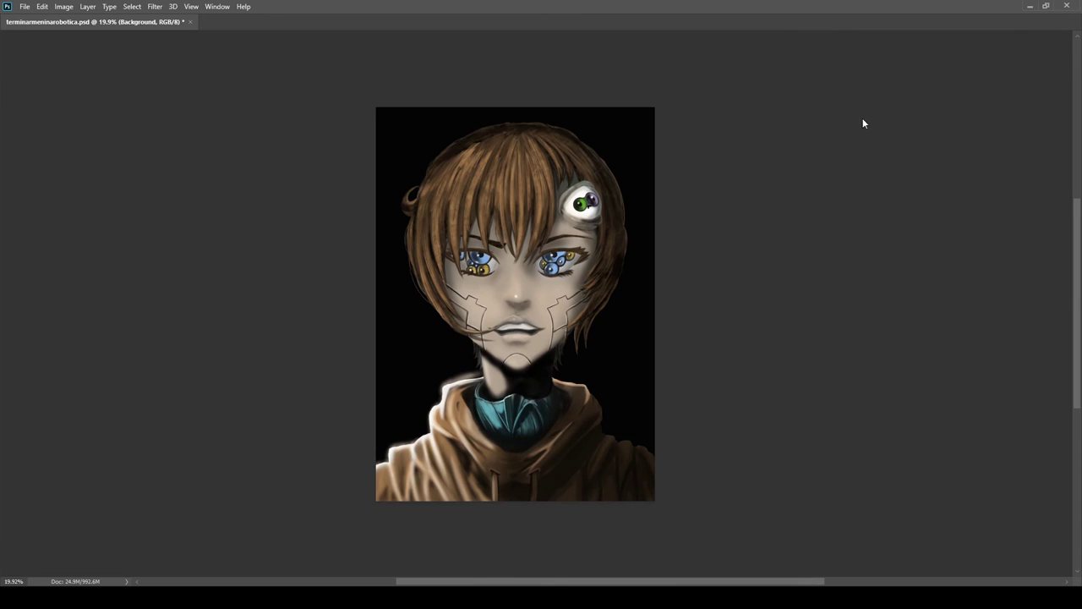
Try dark blue and light grey as background colours behind the portrait
{"action": "left_click_drag", "start_coordinate": [863, 119], "coordinate": [917, 119]}
{"action": "left_click", "coordinate": [960, 92]}
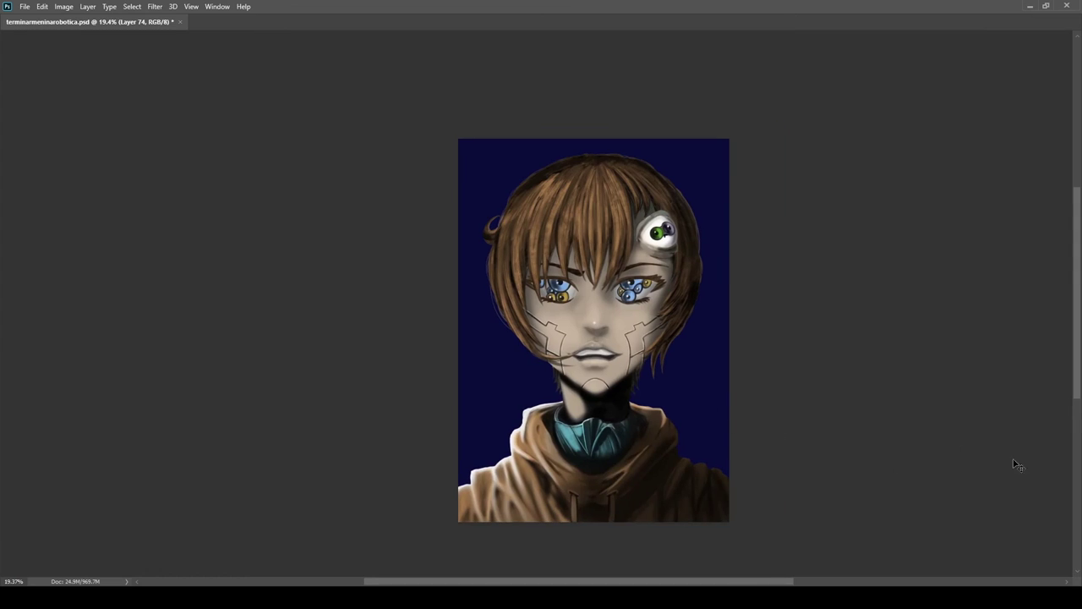
{"action": "mouse_move", "coordinate": [800, 198]}
{"action": "left_mouse_down"}
{"action": "mouse_move", "coordinate": [859, 137]}
{"action": "mouse_move", "coordinate": [869, 169]}
{"action": "mouse_move", "coordinate": [821, 151]}
{"action": "left_mouse_up"}
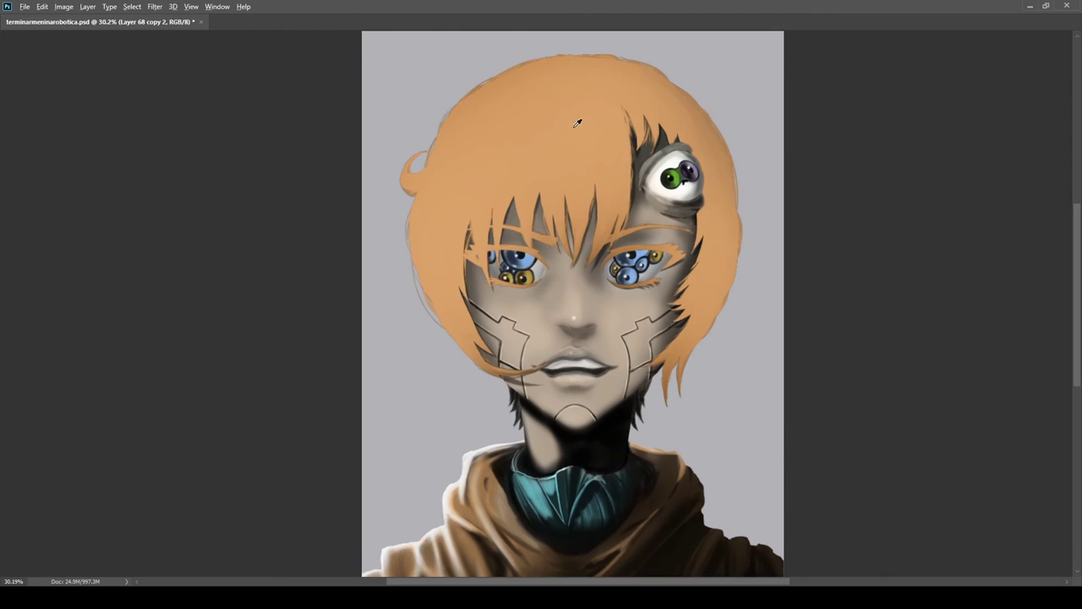
{"action": "left_click_drag", "start_coordinate": [1036, 511], "coordinate": [1047, 465]}
{"action": "left_click_drag", "start_coordinate": [725, 426], "coordinate": [712, 394]}
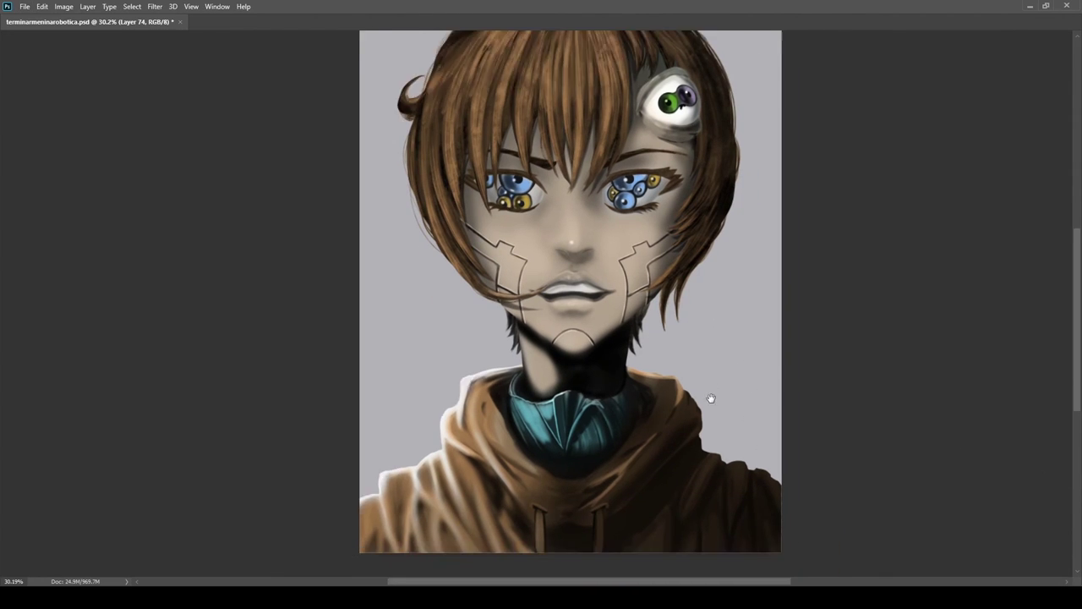
Fill the background behind the portrait with black
{"action": "scroll", "coordinate": [712, 394], "scroll_direction": "down", "scroll_amount": 3}
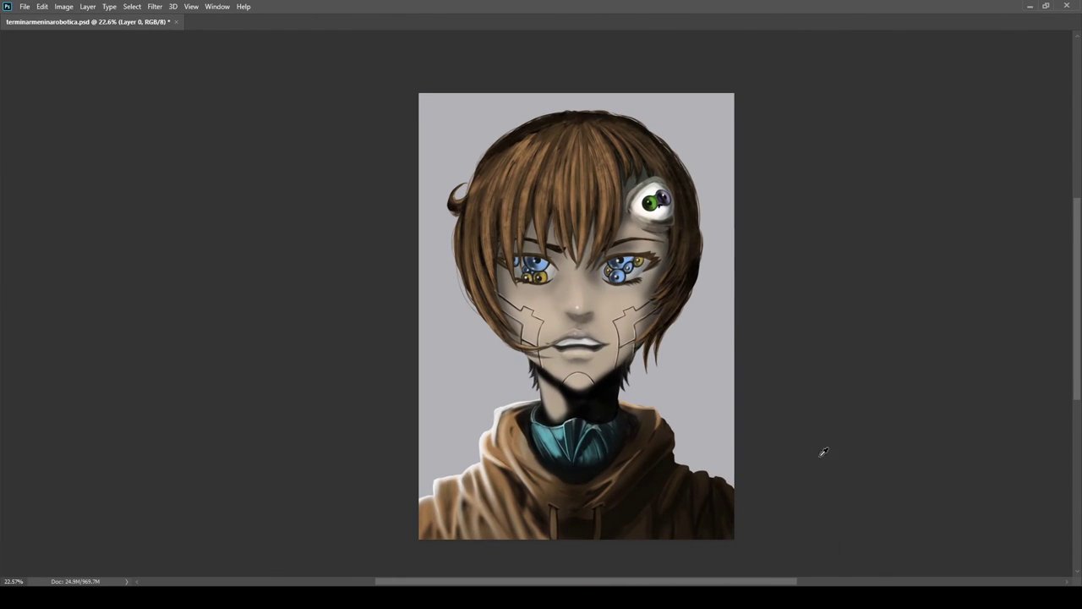
{"action": "key", "text": "alt+BackSpace"}
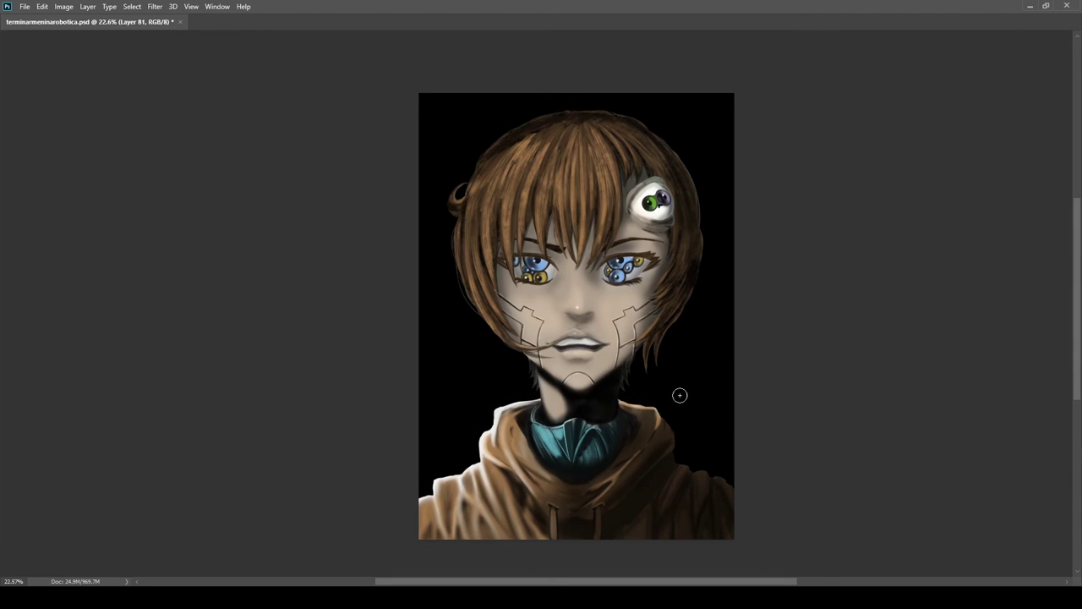
Outline the grey hair strands behind the jaw on the forehead-eye side with a straight-edged selection and colour them brown
{"action": "scroll", "coordinate": [617, 397], "scroll_direction": "up", "scroll_amount": 8}
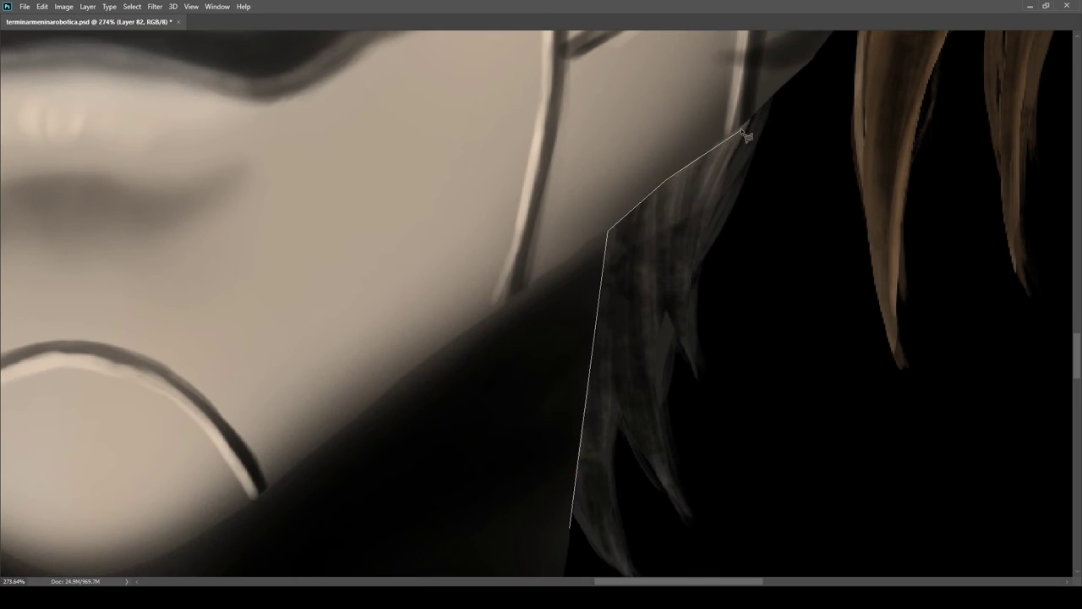
{"action": "left_click", "coordinate": [744, 123]}
{"action": "left_click", "coordinate": [782, 90]}
{"action": "left_click", "coordinate": [782, 215]}
{"action": "left_click", "coordinate": [700, 431]}
{"action": "left_click", "coordinate": [617, 475]}
{"action": "left_click", "coordinate": [545, 381]}
{"action": "scroll", "coordinate": [567, 405], "scroll_direction": "down", "scroll_amount": 5}
{"action": "mouse_move", "coordinate": [614, 386]}
{"action": "left_mouse_down"}
{"action": "mouse_move", "coordinate": [591, 333]}
{"action": "mouse_move", "coordinate": [637, 302]}
{"action": "left_mouse_up"}
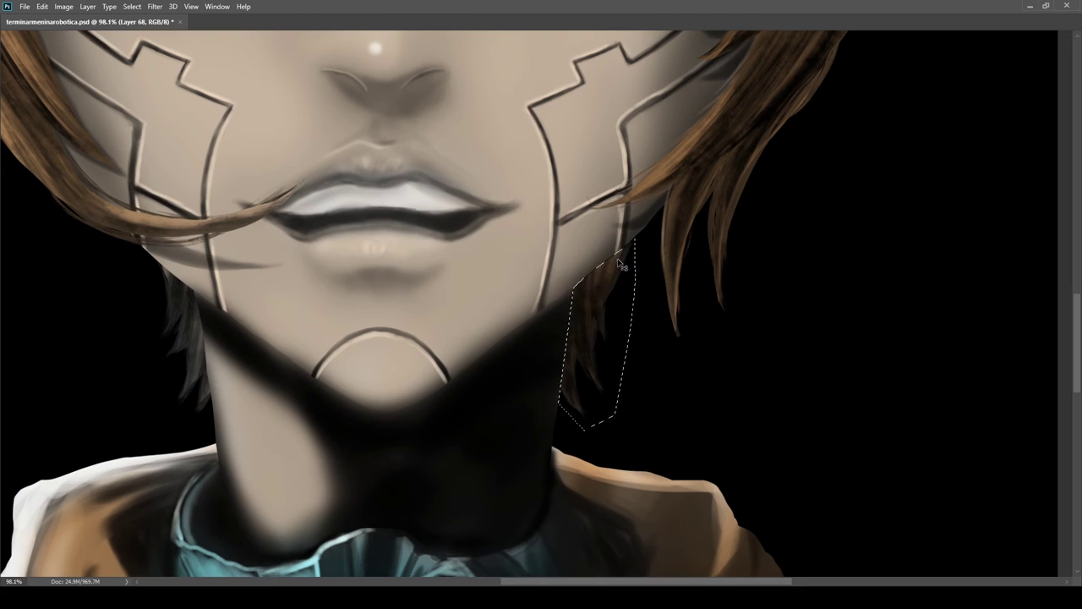
{"action": "key", "text": "ctrl+d"}
Touch up the colour along the edge of those neck-side strands with a much smaller brush
{"action": "scroll", "coordinate": [597, 278], "scroll_direction": "up", "scroll_amount": 4}
{"action": "key", "text": "bracketleft"}
{"action": "key", "text": "bracketleft"}
{"action": "key", "text": "bracketleft"}
{"action": "key", "text": "bracketleft"}
{"action": "key", "text": "bracketleft"}
{"action": "key", "text": "bracketleft"}
{"action": "key", "text": "bracketleft"}
{"action": "key", "text": "bracketleft"}
{"action": "left_click_drag", "start_coordinate": [499, 498], "coordinate": [517, 369]}
{"action": "scroll", "coordinate": [516, 370], "scroll_direction": "down", "scroll_amount": 6}
{"action": "scroll", "coordinate": [325, 366], "scroll_direction": "up", "scroll_amount": 5}
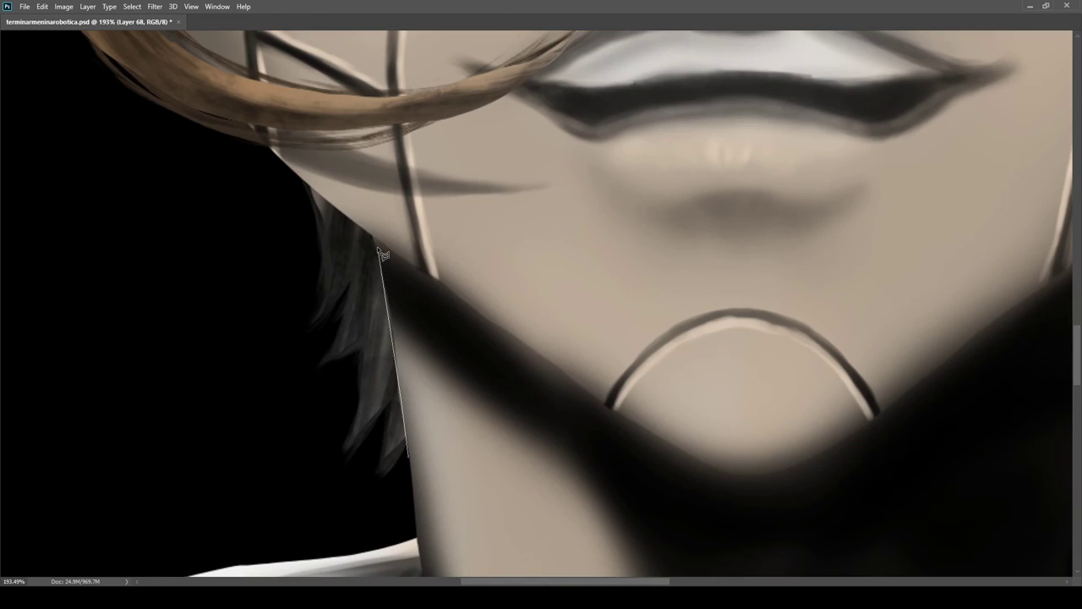
Select the grey strands behind the jaw on the opposite side of the neck, colour them brown and touch up their edge
{"action": "left_click", "coordinate": [301, 313]}
{"action": "left_click", "coordinate": [295, 416]}
{"action": "left_click", "coordinate": [353, 536]}
{"action": "left_click", "coordinate": [409, 458]}
{"action": "left_click_drag", "start_coordinate": [338, 228], "coordinate": [385, 422]}
{"action": "key", "text": "ctrl+d"}
{"action": "scroll", "coordinate": [363, 321], "scroll_direction": "up", "scroll_amount": 4}
{"action": "left_click_drag", "start_coordinate": [415, 278], "coordinate": [423, 363]}
{"action": "scroll", "coordinate": [429, 277], "scroll_direction": "down", "scroll_amount": 10}
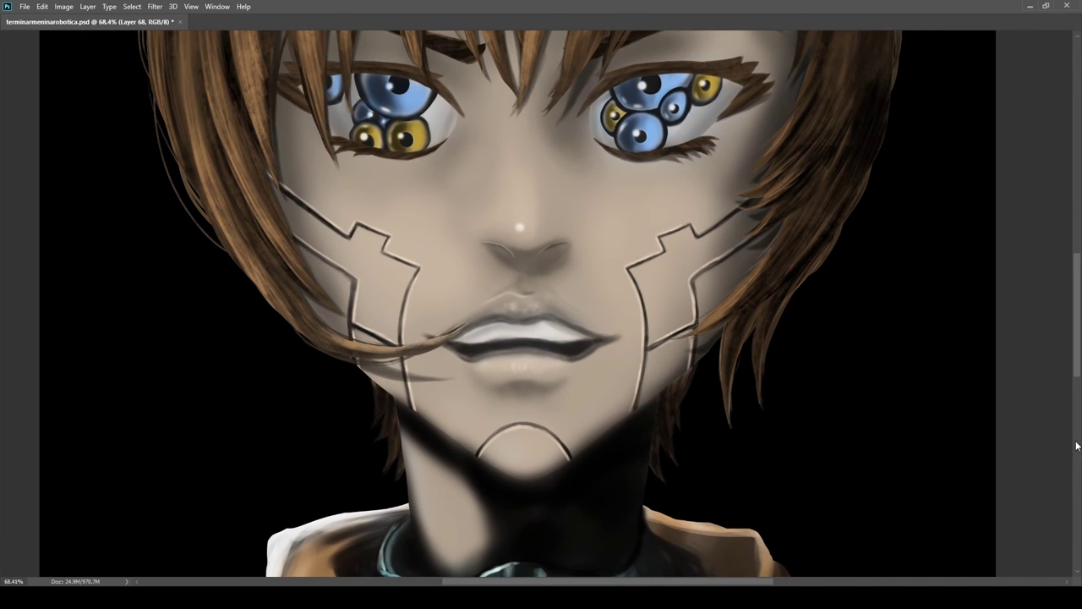
Duplicate the flat orange hair colour layer and blend the copy into the hair shading
{"action": "left_click", "coordinate": [971, 356]}
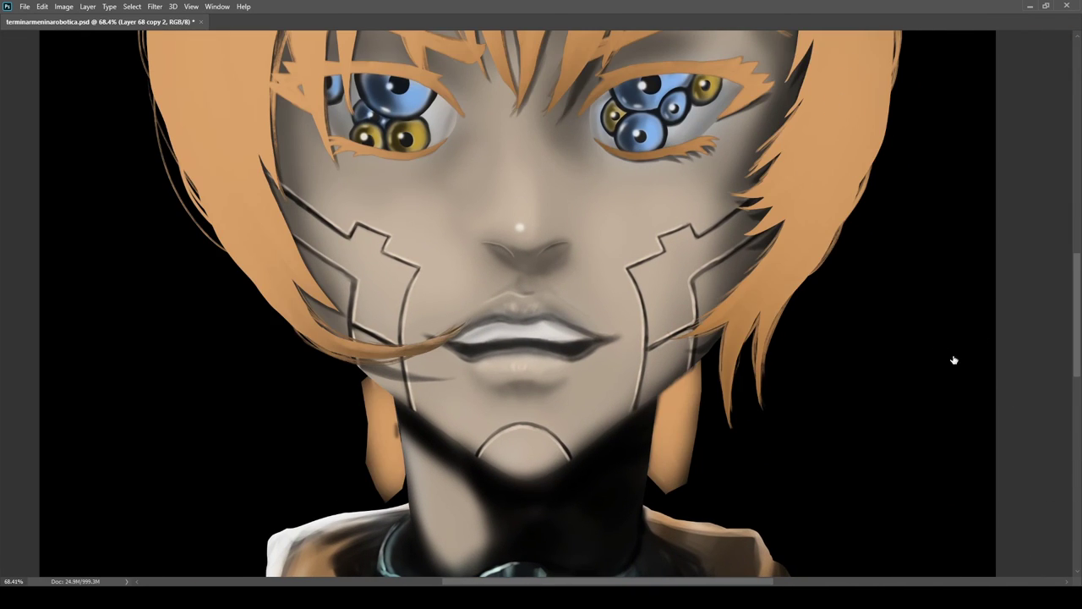
{"action": "left_click", "coordinate": [960, 365]}
{"action": "scroll", "coordinate": [381, 417], "scroll_direction": "up", "scroll_amount": 7}
{"action": "scroll", "coordinate": [415, 256], "scroll_direction": "down", "scroll_amount": 12}
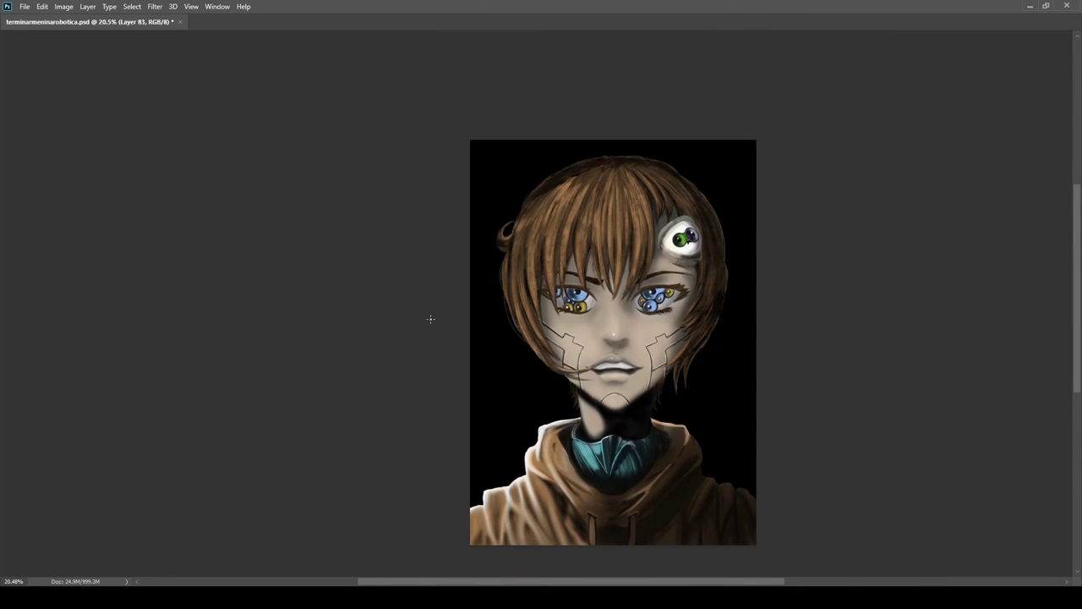
Paint a pale rim light along the long hanging hair tips on the forehead-eye side on a new layer
{"action": "scroll", "coordinate": [597, 409], "scroll_direction": "up", "scroll_amount": 8}
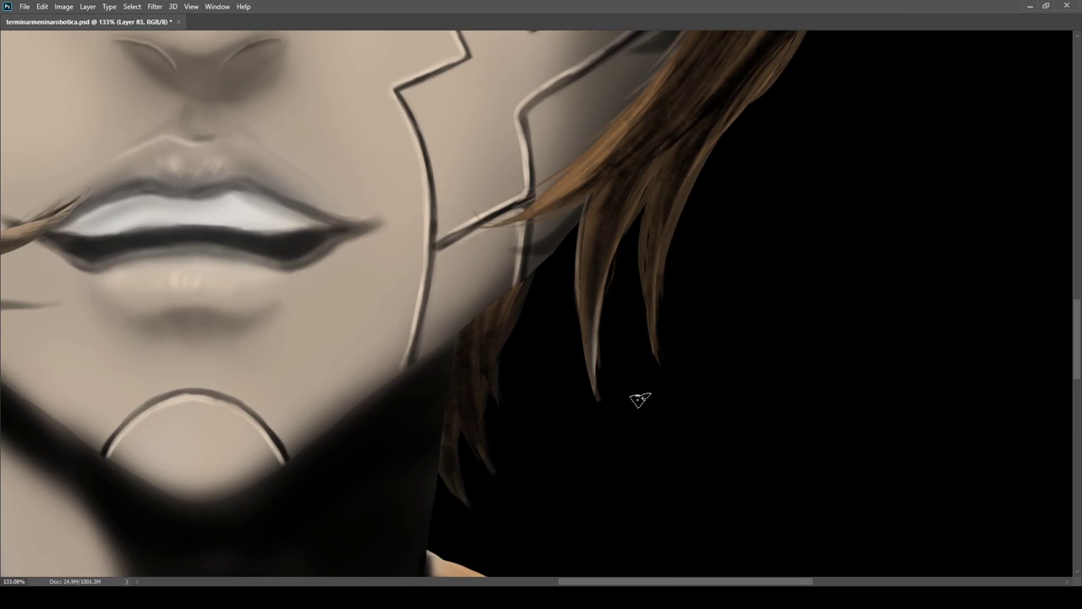
{"action": "scroll", "coordinate": [594, 278], "scroll_direction": "down", "scroll_amount": 3}
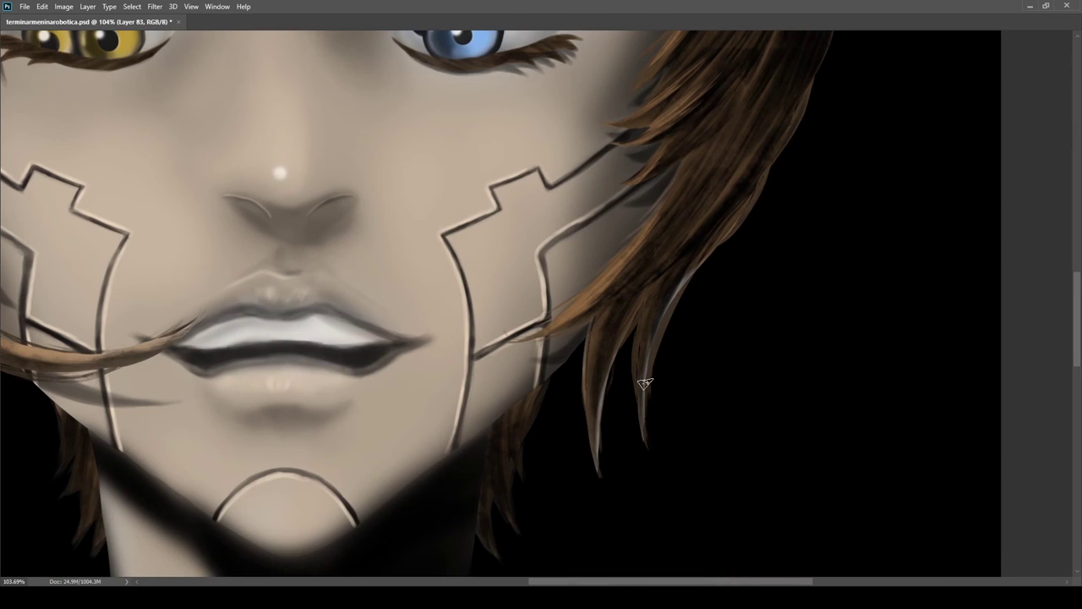
{"action": "left_click", "coordinate": [976, 381]}
{"action": "key", "text": "ctrl+i"}
{"action": "scroll", "coordinate": [663, 327], "scroll_direction": "down", "scroll_amount": 5}
{"action": "left_click_drag", "start_coordinate": [680, 307], "coordinate": [629, 420]}
{"action": "left_click_drag", "start_coordinate": [701, 284], "coordinate": [678, 351]}
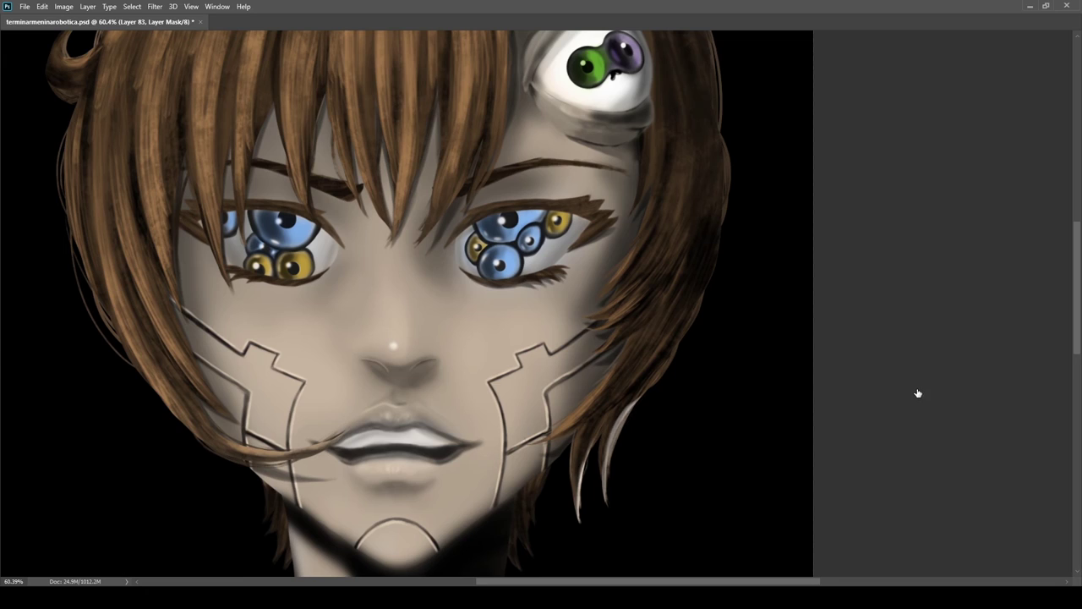
Brighten the rim light and extend it up the outer hair edge past the forehead eye and over the crown
{"action": "left_click", "coordinate": [949, 370]}
{"action": "key", "text": "ctrl+backslash"}
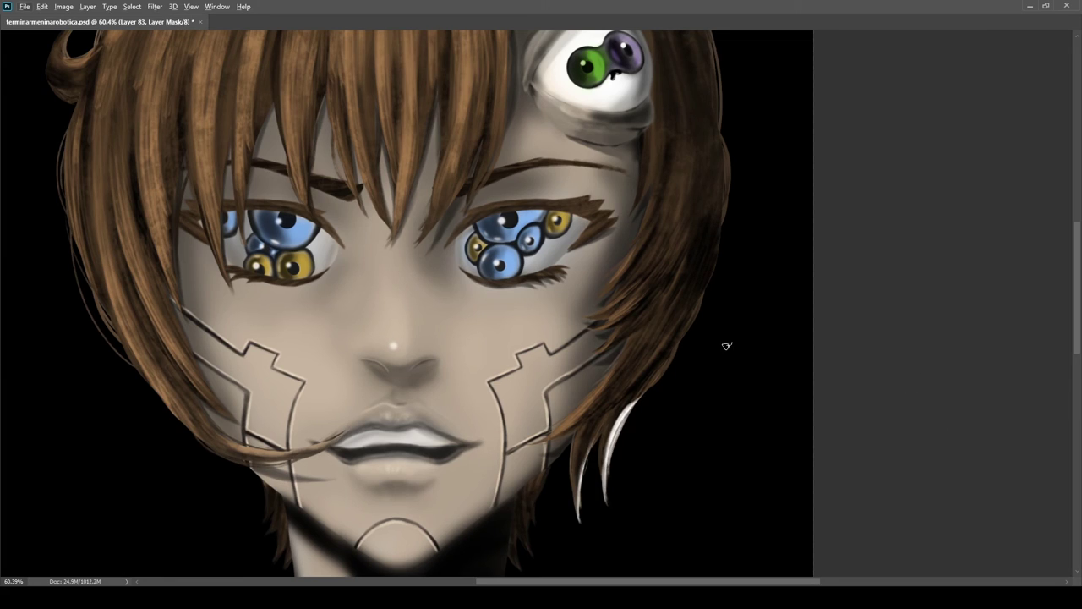
{"action": "left_click_drag", "start_coordinate": [676, 343], "coordinate": [699, 306]}
{"action": "left_click_drag", "start_coordinate": [709, 283], "coordinate": [713, 412]}
{"action": "mouse_move", "coordinate": [719, 389]}
{"action": "left_mouse_down"}
{"action": "mouse_move", "coordinate": [732, 272]}
{"action": "mouse_move", "coordinate": [722, 230]}
{"action": "left_mouse_up"}
{"action": "left_click_drag", "start_coordinate": [711, 265], "coordinate": [747, 373]}
{"action": "mouse_move", "coordinate": [759, 306]}
{"action": "left_mouse_down"}
{"action": "mouse_move", "coordinate": [694, 166]}
{"action": "mouse_move", "coordinate": [632, 113]}
{"action": "left_mouse_up"}
{"action": "scroll", "coordinate": [532, 128], "scroll_direction": "up", "scroll_amount": 5}
{"action": "mouse_move", "coordinate": [538, 128]}
{"action": "left_mouse_down"}
{"action": "mouse_move", "coordinate": [555, 103]}
{"action": "mouse_move", "coordinate": [525, 120]}
{"action": "mouse_move", "coordinate": [448, 116]}
{"action": "mouse_move", "coordinate": [353, 150]}
{"action": "left_mouse_up"}
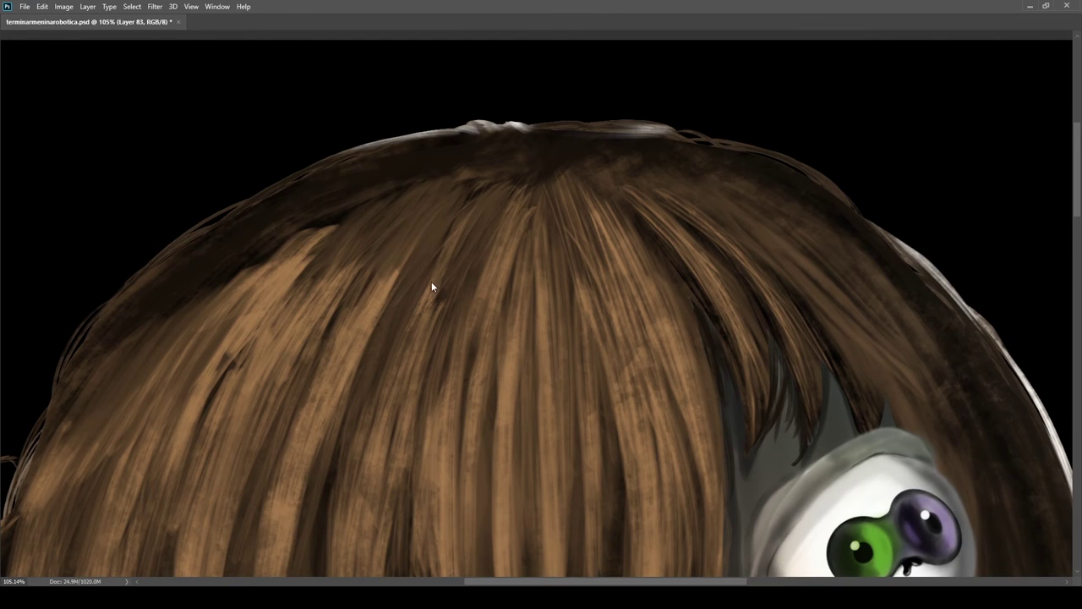
{"action": "scroll", "coordinate": [531, 201], "scroll_direction": "down", "scroll_amount": 7}
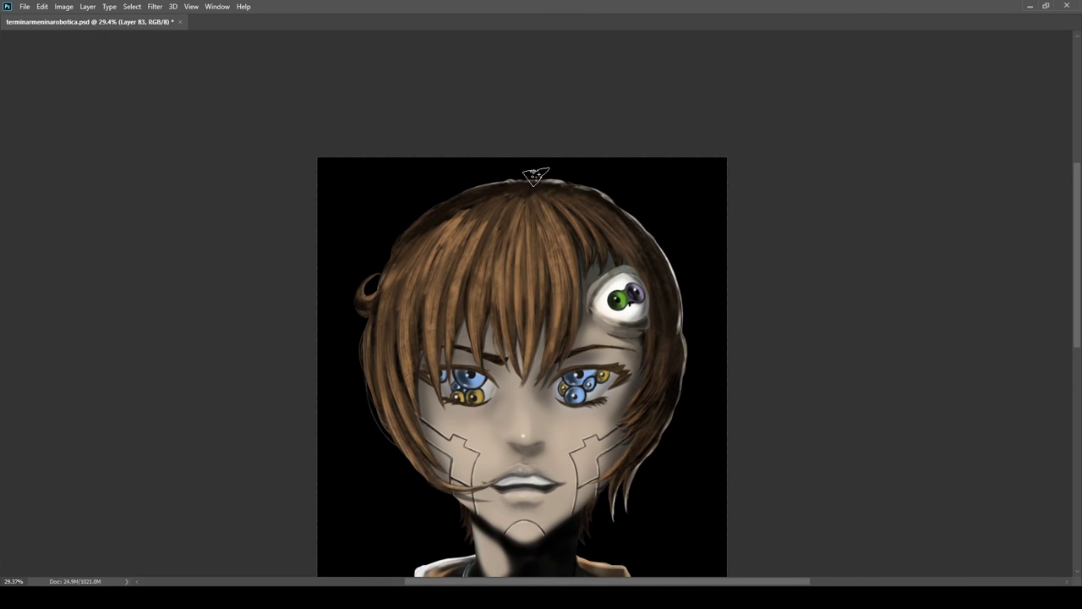
Paint white rim light on the short strands behind the jaw, on the side away from the forehead eye
{"action": "scroll", "coordinate": [364, 360], "scroll_direction": "up", "scroll_amount": 5}
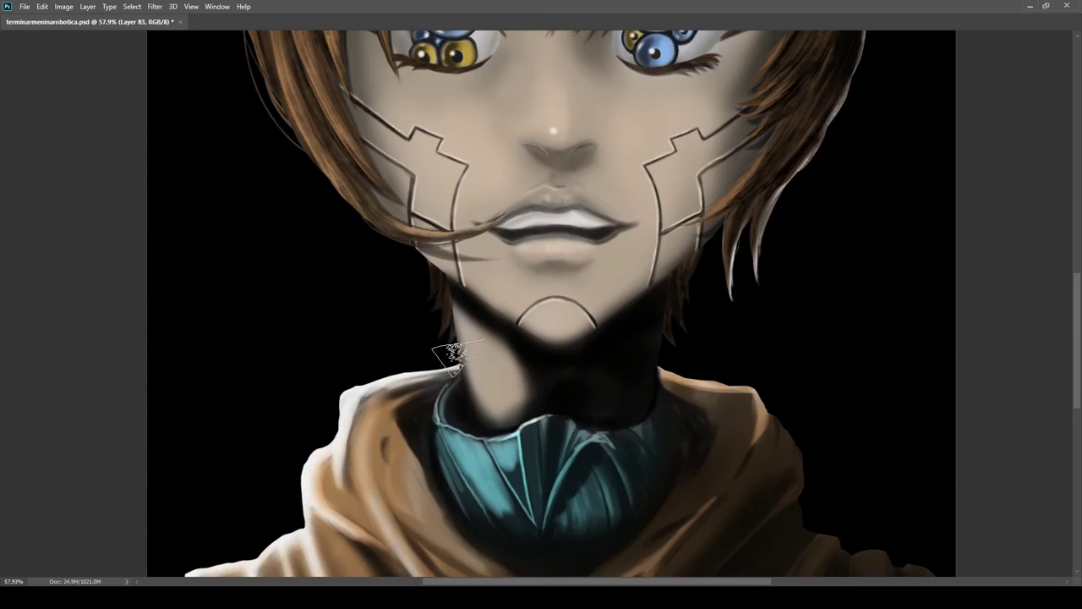
{"action": "left_click_drag", "start_coordinate": [460, 319], "coordinate": [472, 386]}
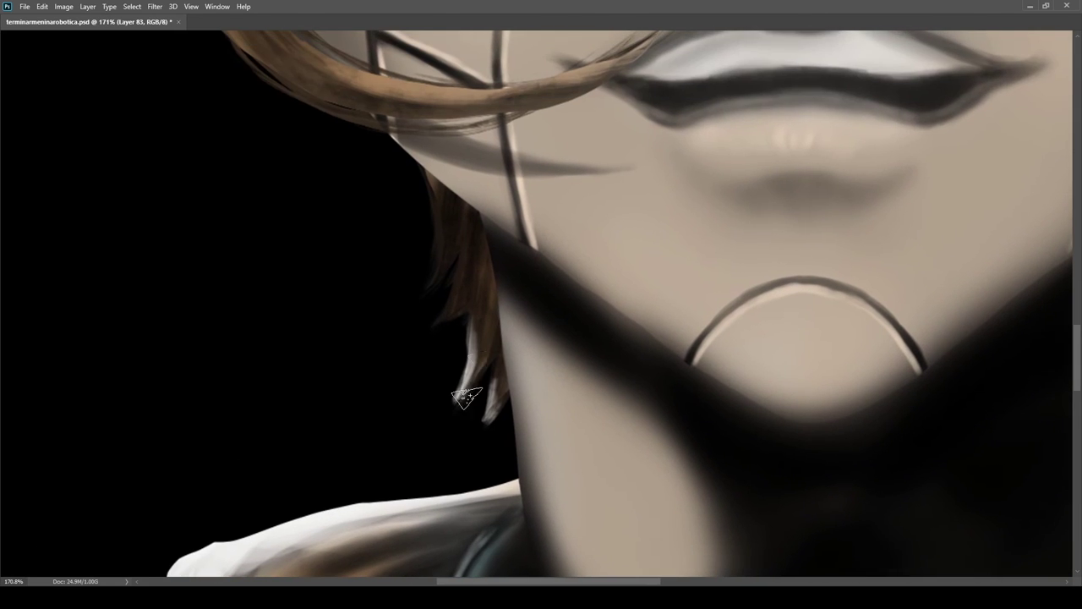
{"action": "left_click_drag", "start_coordinate": [452, 275], "coordinate": [485, 358]}
{"action": "left_click_drag", "start_coordinate": [452, 236], "coordinate": [446, 393]}
{"action": "mouse_move", "coordinate": [481, 345]}
{"action": "left_mouse_down"}
{"action": "mouse_move", "coordinate": [435, 370]}
{"action": "mouse_move", "coordinate": [451, 370]}
{"action": "left_mouse_up"}
{"action": "mouse_move", "coordinate": [437, 370]}
{"action": "left_mouse_down"}
{"action": "mouse_move", "coordinate": [438, 424]}
{"action": "mouse_move", "coordinate": [500, 301]}
{"action": "left_mouse_up"}
{"action": "mouse_move", "coordinate": [500, 301]}
{"action": "left_mouse_down"}
{"action": "mouse_move", "coordinate": [452, 367]}
{"action": "mouse_move", "coordinate": [491, 359]}
{"action": "left_mouse_up"}
{"action": "mouse_move", "coordinate": [475, 309]}
{"action": "left_mouse_down"}
{"action": "mouse_move", "coordinate": [478, 360]}
{"action": "mouse_move", "coordinate": [572, 279]}
{"action": "left_mouse_up"}
{"action": "mouse_move", "coordinate": [571, 278]}
{"action": "left_mouse_down"}
{"action": "mouse_move", "coordinate": [531, 329]}
{"action": "mouse_move", "coordinate": [433, 238]}
{"action": "left_mouse_up"}
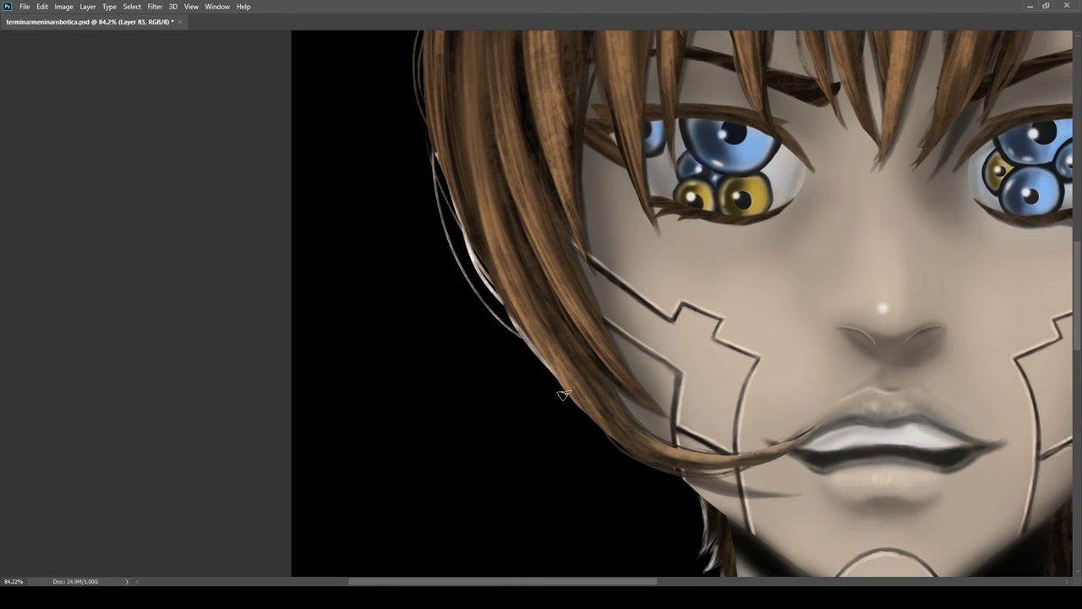
Paint white rim light up the outer hair edge and loose strands from the jaw to below the side curl
{"action": "left_click_drag", "start_coordinate": [520, 336], "coordinate": [560, 386]}
{"action": "left_click_drag", "start_coordinate": [435, 172], "coordinate": [471, 284]}
{"action": "left_click_drag", "start_coordinate": [448, 198], "coordinate": [494, 323]}
{"action": "left_click_drag", "start_coordinate": [454, 121], "coordinate": [465, 211]}
{"action": "left_click_drag", "start_coordinate": [473, 212], "coordinate": [505, 433]}
{"action": "left_click_drag", "start_coordinate": [463, 197], "coordinate": [508, 234]}
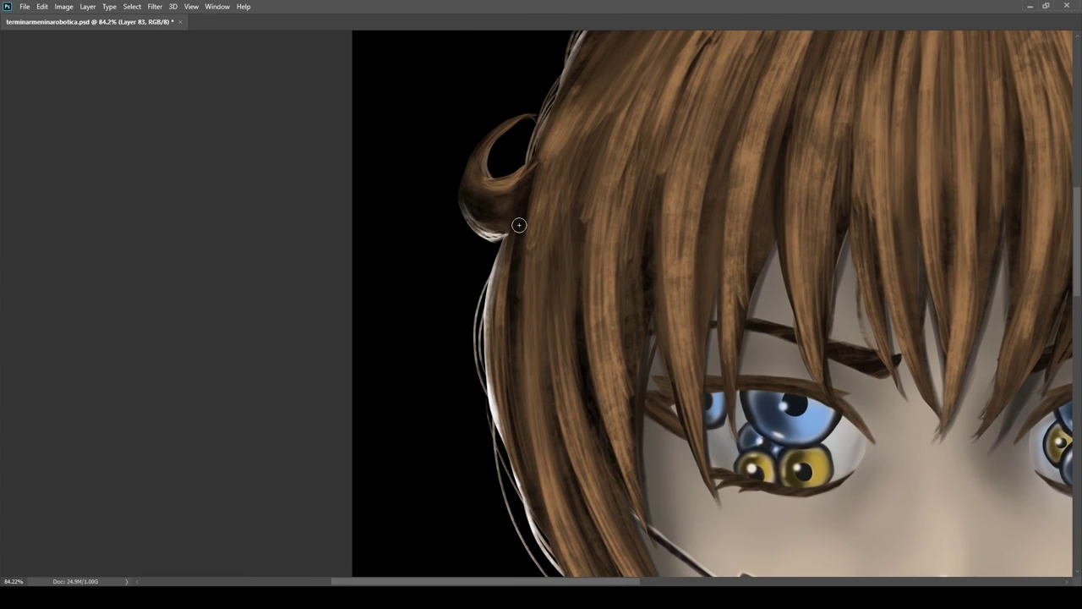
Trace the flipped-out side curl and the hair edge above it with thin white rim light
{"action": "left_click_drag", "start_coordinate": [488, 162], "coordinate": [527, 120]}
{"action": "left_click_drag", "start_coordinate": [539, 137], "coordinate": [482, 140]}
{"action": "left_click_drag", "start_coordinate": [552, 89], "coordinate": [592, 91]}
{"action": "left_click_drag", "start_coordinate": [554, 124], "coordinate": [505, 197]}
{"action": "mouse_move", "coordinate": [580, 133]}
{"action": "left_mouse_down"}
{"action": "mouse_move", "coordinate": [515, 203]}
{"action": "mouse_move", "coordinate": [604, 116]}
{"action": "left_mouse_up"}
{"action": "left_click_drag", "start_coordinate": [693, 182], "coordinate": [638, 191]}
{"action": "scroll", "coordinate": [638, 191], "scroll_direction": "up", "scroll_amount": 4}
{"action": "scroll", "coordinate": [440, 177], "scroll_direction": "down", "scroll_amount": 3}
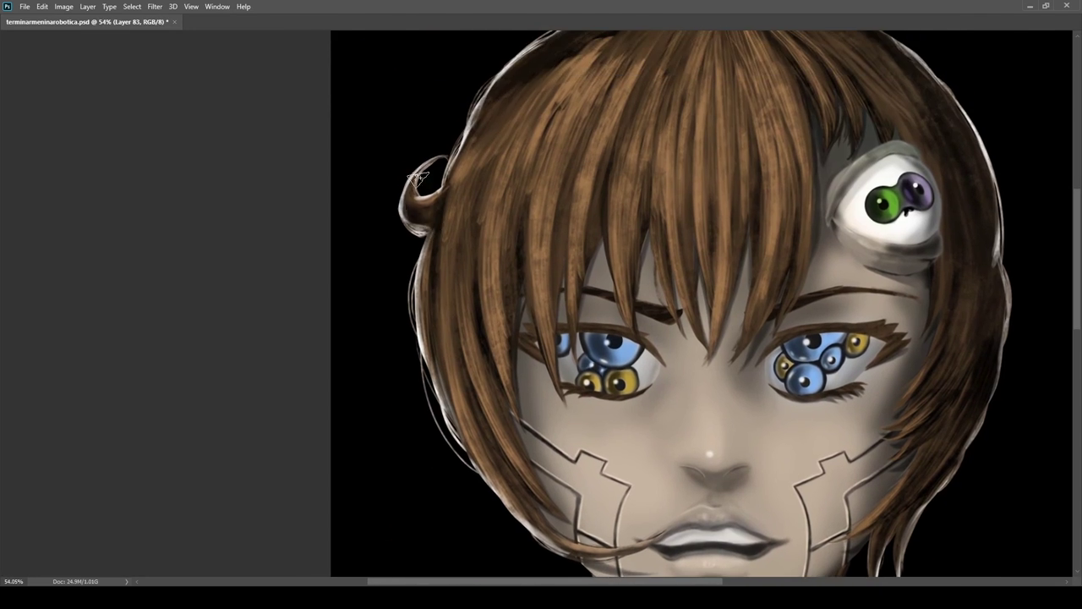
Add rim light to the neck edge and the short strands behind the jaw on the forehead-eye side
{"action": "scroll", "coordinate": [478, 175], "scroll_direction": "down", "scroll_amount": 3}
{"action": "scroll", "coordinate": [560, 372], "scroll_direction": "up", "scroll_amount": 4}
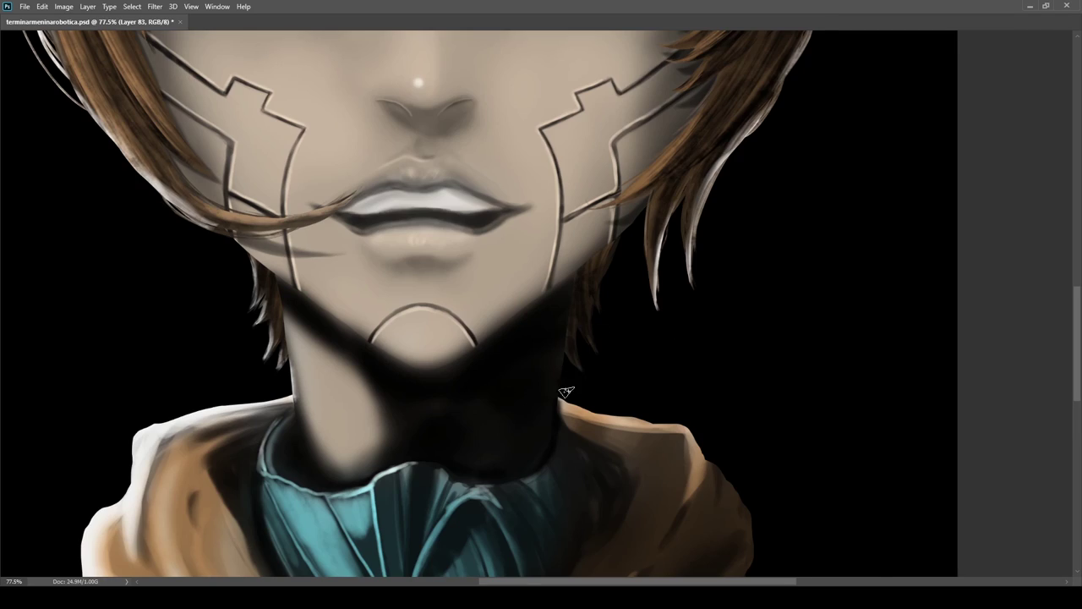
{"action": "scroll", "coordinate": [627, 311], "scroll_direction": "down", "scroll_amount": 4}
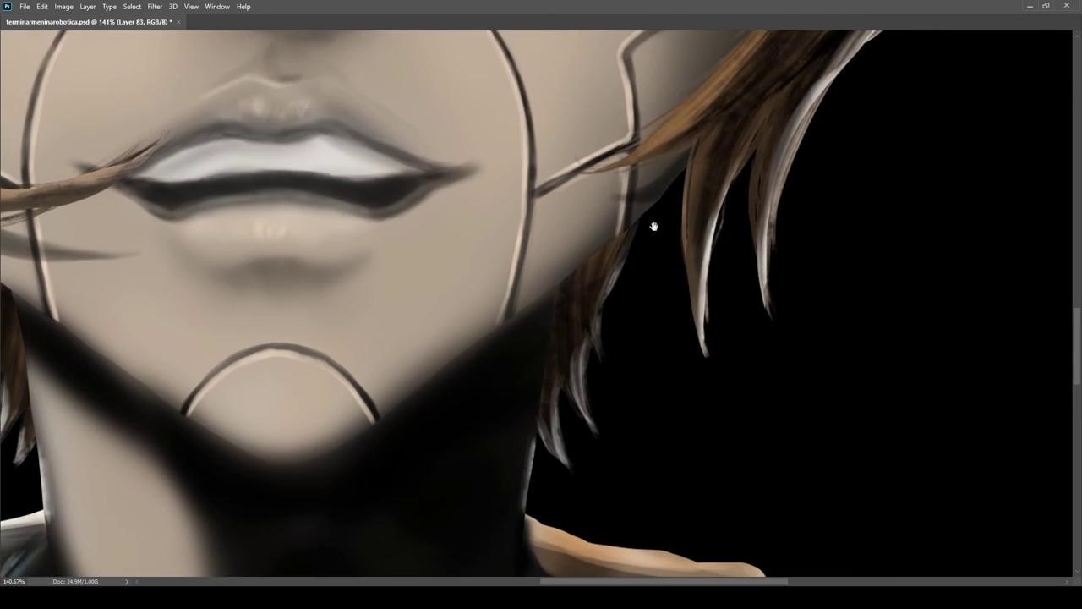
{"action": "scroll", "coordinate": [634, 358], "scroll_direction": "up", "scroll_amount": 3}
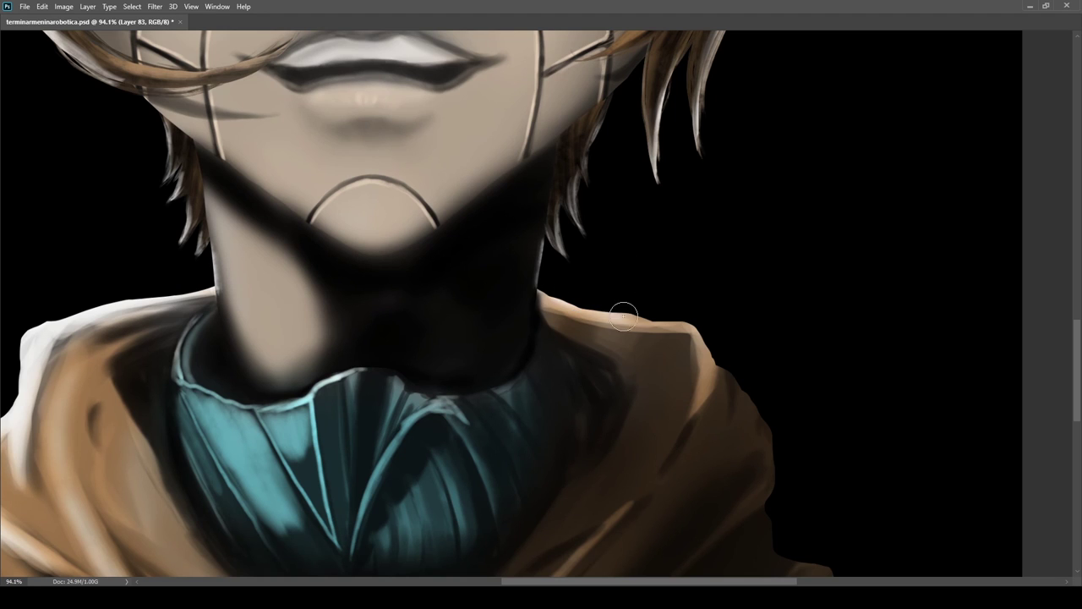
Paint a soft white rim light along the hood and shoulder edge on the darker side
{"action": "scroll", "coordinate": [586, 304], "scroll_direction": "down", "scroll_amount": 3}
{"action": "scroll", "coordinate": [693, 370], "scroll_direction": "down", "scroll_amount": 2}
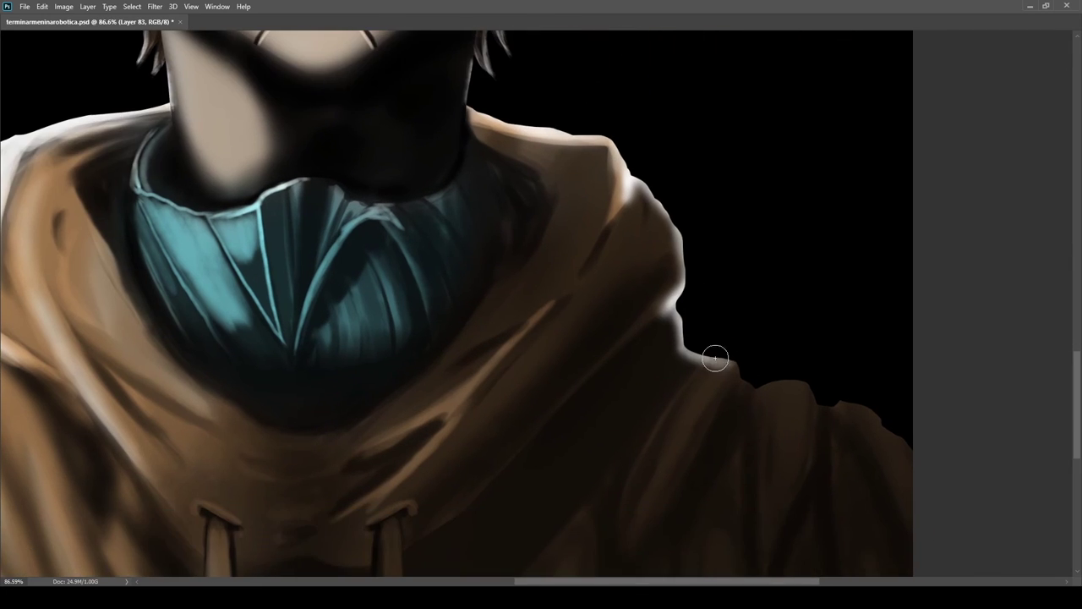
{"action": "scroll", "coordinate": [728, 363], "scroll_direction": "down", "scroll_amount": 2}
{"action": "scroll", "coordinate": [744, 347], "scroll_direction": "up", "scroll_amount": 1}
{"action": "scroll", "coordinate": [763, 330], "scroll_direction": "down", "scroll_amount": 3}
{"action": "scroll", "coordinate": [549, 335], "scroll_direction": "up", "scroll_amount": 3}
{"action": "scroll", "coordinate": [463, 241], "scroll_direction": "down", "scroll_amount": 3}
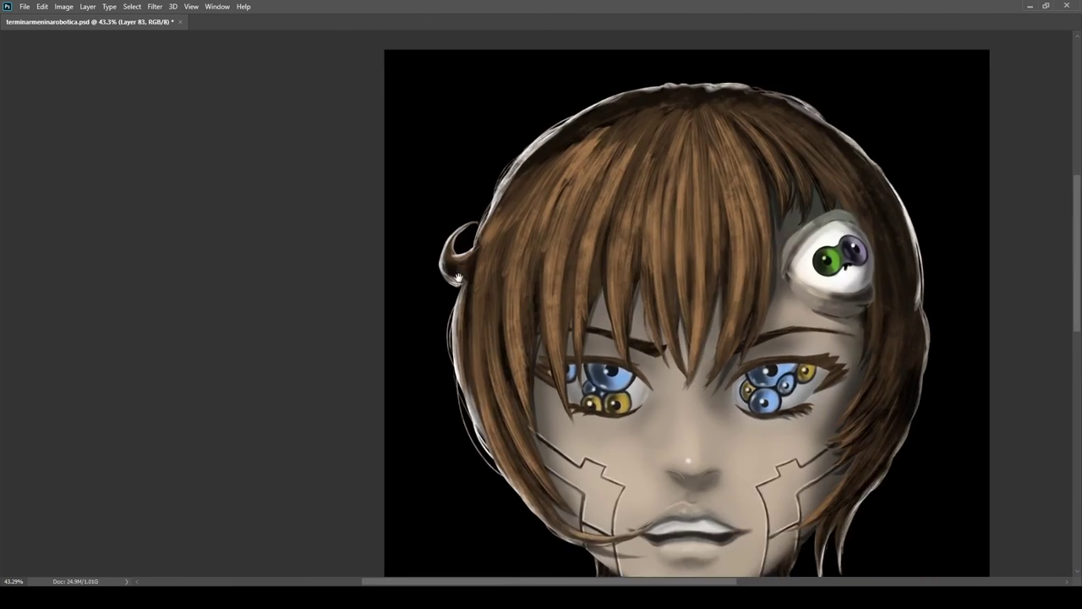
Erase parts of the rim light along the top of the hair
{"action": "scroll", "coordinate": [599, 131], "scroll_direction": "down", "scroll_amount": 2}
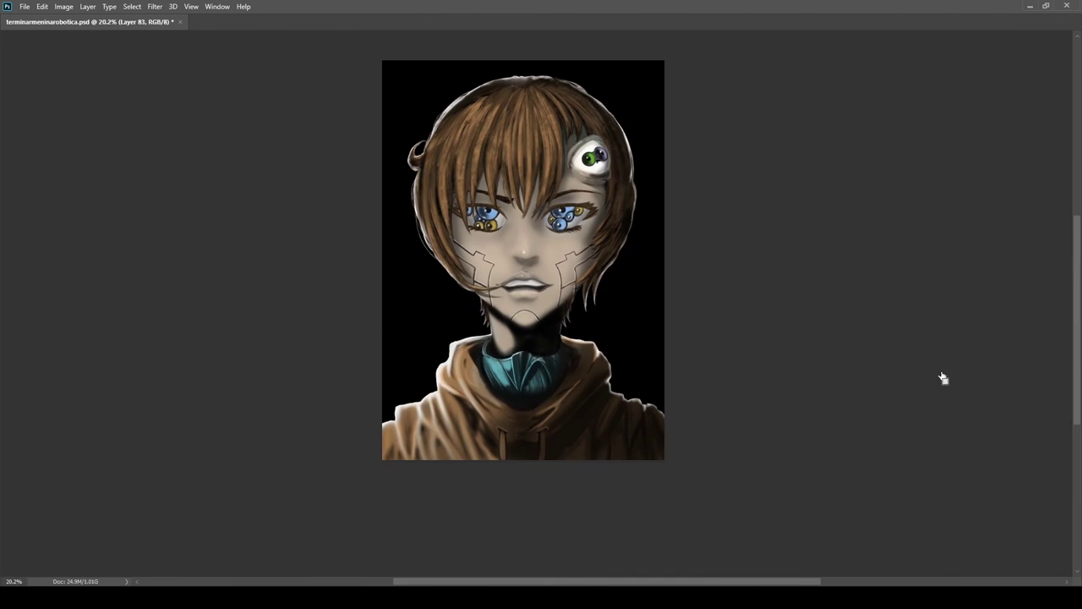
{"action": "scroll", "coordinate": [527, 91], "scroll_direction": "up", "scroll_amount": 5}
{"action": "key", "text": "e"}
{"action": "left_click_drag", "start_coordinate": [461, 105], "coordinate": [589, 111]}
{"action": "scroll", "coordinate": [545, 64], "scroll_direction": "down", "scroll_amount": 5}
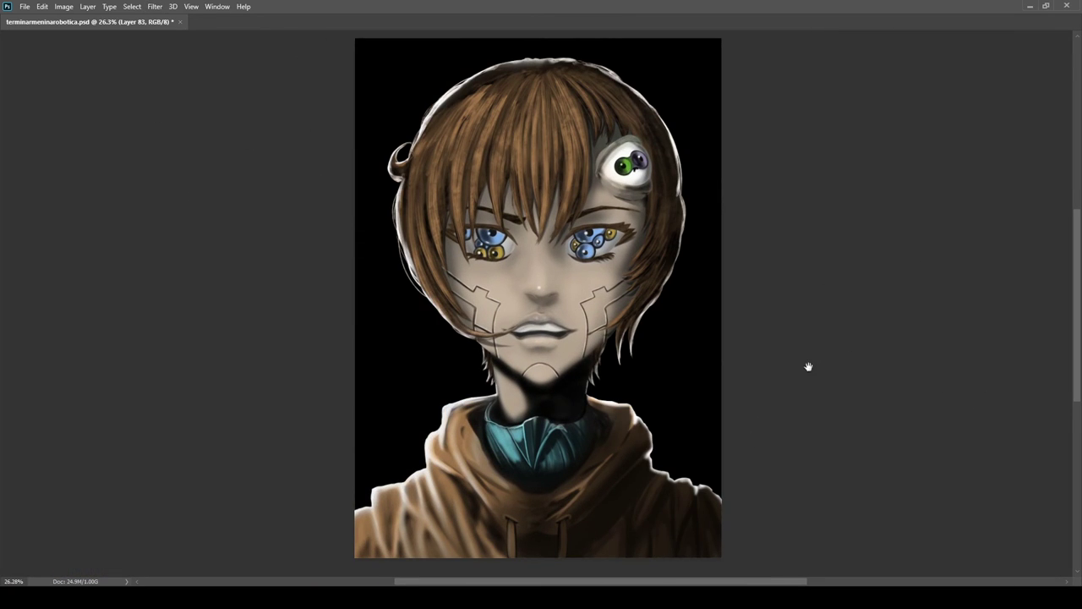
Duplicate the rim-light layer and blur the copy into a soft glow around the figure
{"action": "left_click_drag", "start_coordinate": [813, 366], "coordinate": [774, 375]}
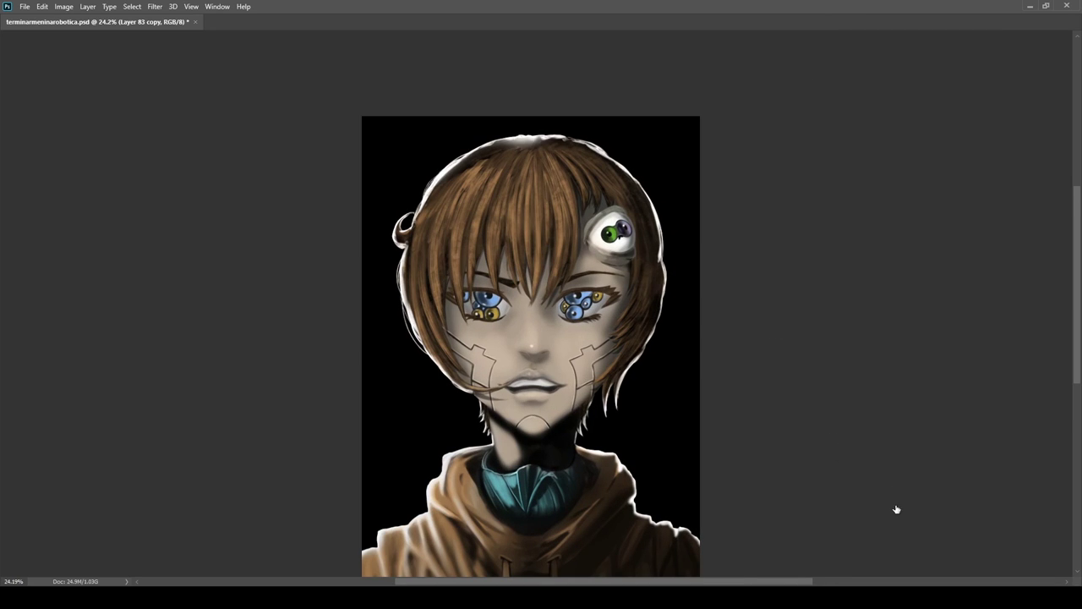
{"action": "scroll", "coordinate": [475, 129], "scroll_direction": "up", "scroll_amount": 5}
{"action": "scroll", "coordinate": [541, 197], "scroll_direction": "down", "scroll_amount": 8}
{"action": "scroll", "coordinate": [633, 333], "scroll_direction": "up", "scroll_amount": 2}
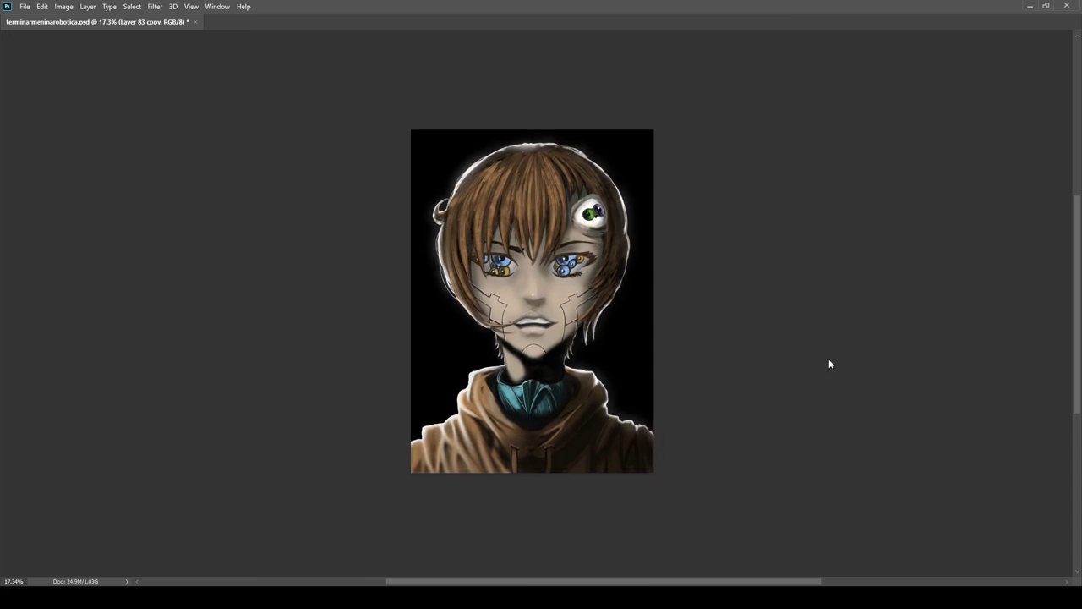
{"action": "scroll", "coordinate": [953, 406], "scroll_direction": "up", "scroll_amount": 2}
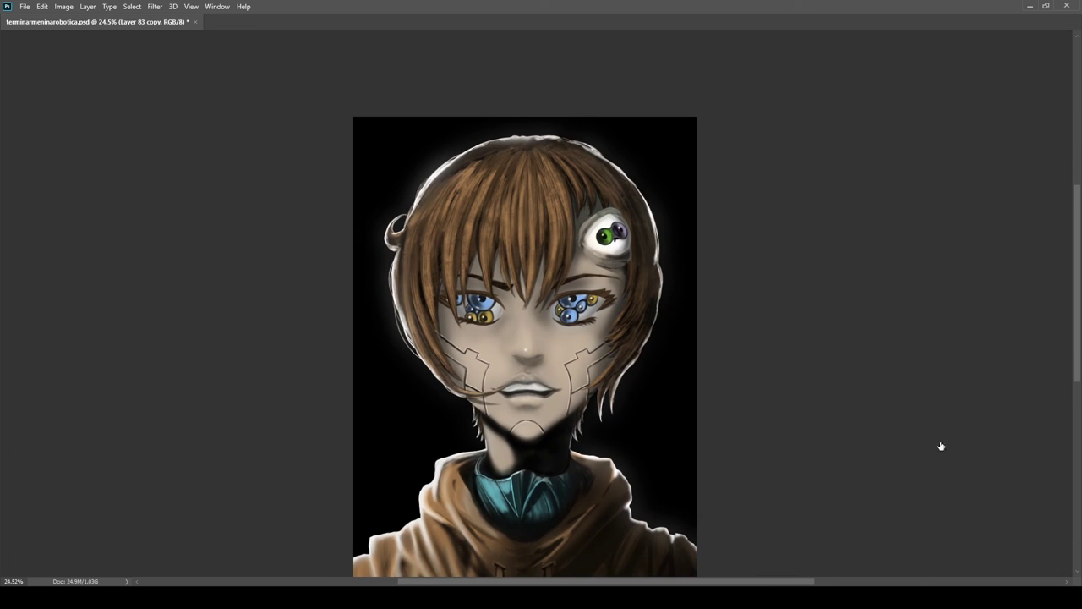
Paint a light-cyan reflection across the lower irises of the eye below the forehead eye on a new layer
{"action": "scroll", "coordinate": [981, 186], "scroll_direction": "up", "scroll_amount": 5}
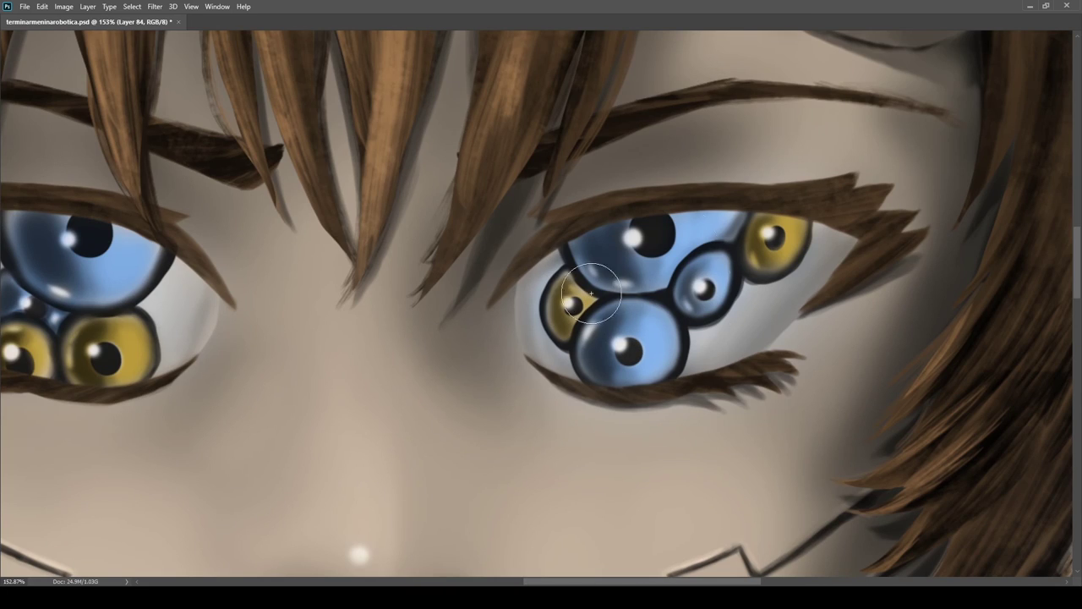
{"action": "key", "text": "ctrl+z"}
{"action": "mouse_move", "coordinate": [560, 305]}
{"action": "left_mouse_down"}
{"action": "mouse_move", "coordinate": [708, 296]}
{"action": "mouse_move", "coordinate": [767, 278]}
{"action": "left_mouse_up"}
{"action": "mouse_move", "coordinate": [674, 296]}
{"action": "left_mouse_down"}
{"action": "mouse_move", "coordinate": [787, 286]}
{"action": "mouse_move", "coordinate": [629, 314]}
{"action": "mouse_move", "coordinate": [580, 348]}
{"action": "mouse_move", "coordinate": [609, 309]}
{"action": "mouse_move", "coordinate": [568, 306]}
{"action": "mouse_move", "coordinate": [563, 376]}
{"action": "mouse_move", "coordinate": [798, 321]}
{"action": "mouse_move", "coordinate": [630, 266]}
{"action": "mouse_move", "coordinate": [741, 311]}
{"action": "left_mouse_up"}
{"action": "scroll", "coordinate": [676, 258], "scroll_direction": "down", "scroll_amount": 5}
{"action": "scroll", "coordinate": [668, 258], "scroll_direction": "up", "scroll_amount": 4}
{"action": "key", "text": "ctrl+t"}
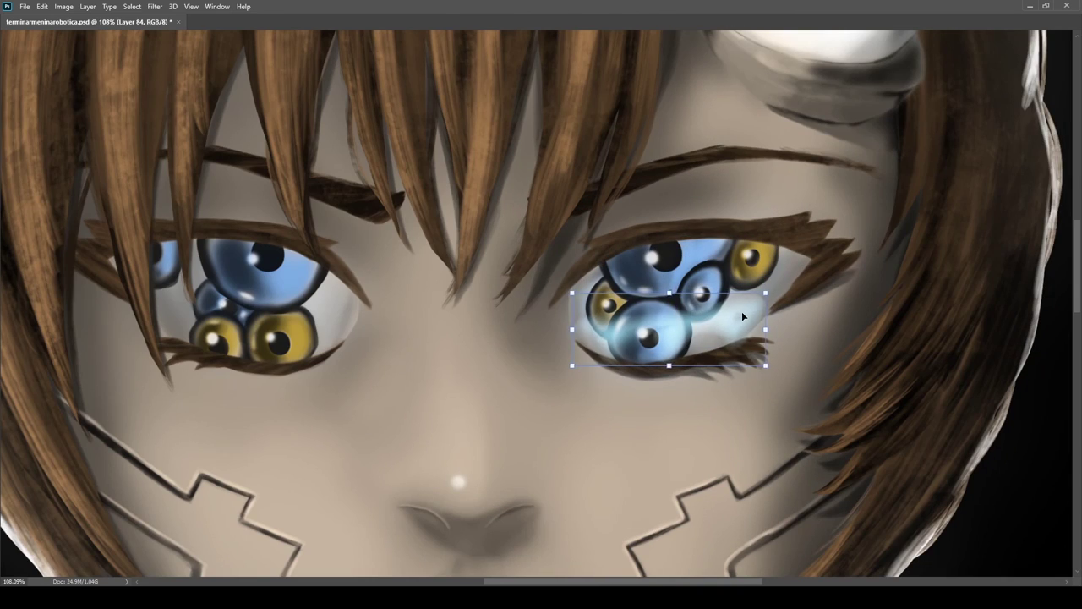
{"action": "key", "text": "Return"}
Undo the last adjustment and rework the cyan reflection over the eye's lower irises
{"action": "scroll", "coordinate": [738, 316], "scroll_direction": "up", "scroll_amount": 2}
{"action": "key", "text": "ctrl+z"}
{"action": "mouse_move", "coordinate": [569, 314]}
{"action": "left_mouse_down"}
{"action": "mouse_move", "coordinate": [652, 322]}
{"action": "mouse_move", "coordinate": [693, 348]}
{"action": "left_mouse_up"}
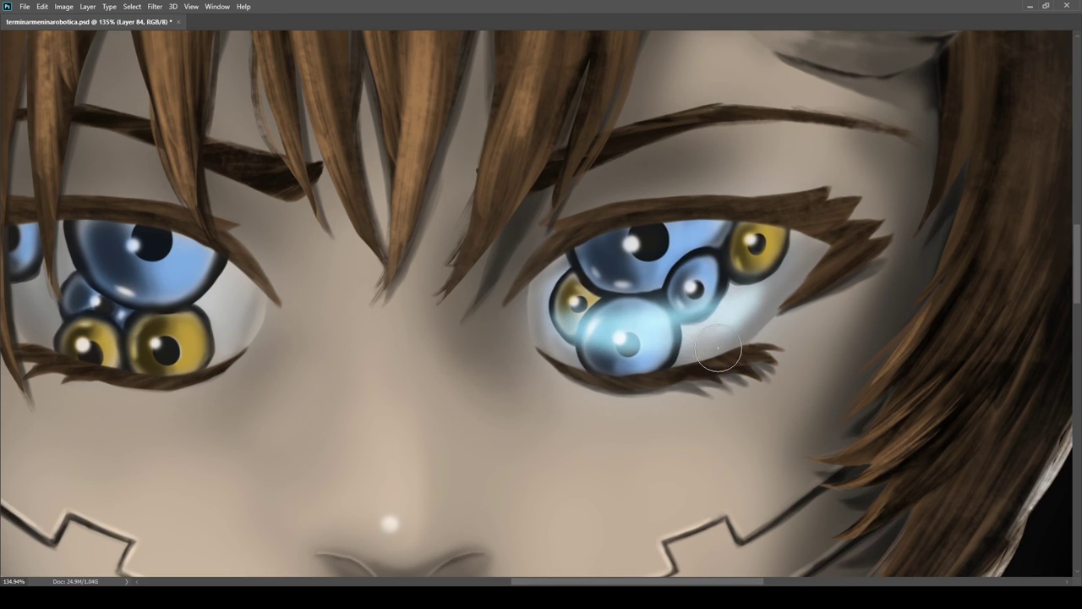
{"action": "scroll", "coordinate": [641, 338], "scroll_direction": "up", "scroll_amount": 6}
{"action": "mouse_move", "coordinate": [769, 261]}
{"action": "left_mouse_down"}
{"action": "mouse_move", "coordinate": [740, 282]}
{"action": "mouse_move", "coordinate": [479, 319]}
{"action": "mouse_move", "coordinate": [584, 277]}
{"action": "mouse_move", "coordinate": [560, 303]}
{"action": "mouse_move", "coordinate": [624, 351]}
{"action": "mouse_move", "coordinate": [678, 295]}
{"action": "mouse_move", "coordinate": [526, 327]}
{"action": "left_mouse_up"}
{"action": "scroll", "coordinate": [557, 305], "scroll_direction": "down", "scroll_amount": 10}
{"action": "scroll", "coordinate": [558, 305], "scroll_direction": "up", "scroll_amount": 5}
{"action": "scroll", "coordinate": [685, 297], "scroll_direction": "down", "scroll_amount": 5}
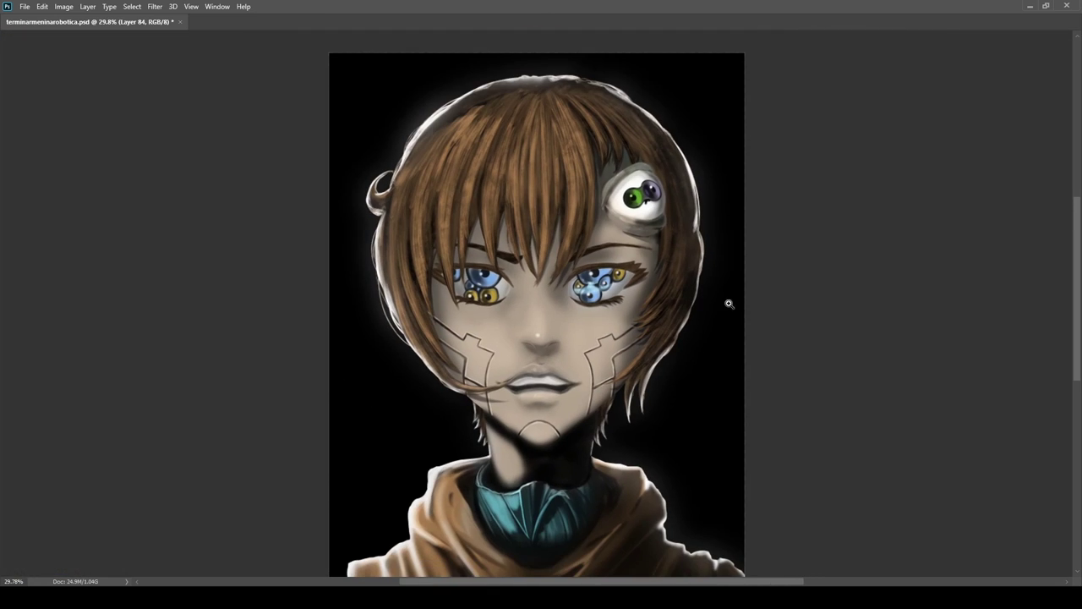
Duplicate the cyan reflection, move the copy onto the other eye's lower irises and transform it to fit
{"action": "left_click_drag", "start_coordinate": [654, 285], "coordinate": [706, 284]}
{"action": "left_click_drag", "start_coordinate": [523, 288], "coordinate": [517, 282]}
{"action": "key", "text": "ctrl+t"}
{"action": "key", "text": "Return"}
{"action": "left_click_drag", "start_coordinate": [673, 278], "coordinate": [647, 316]}
{"action": "scroll", "coordinate": [583, 300], "scroll_direction": "up", "scroll_amount": 3}
{"action": "left_click_drag", "start_coordinate": [386, 218], "coordinate": [382, 217]}
{"action": "key", "text": "ctrl+t"}
{"action": "left_click_drag", "start_coordinate": [411, 293], "coordinate": [490, 343]}
{"action": "scroll", "coordinate": [490, 296], "scroll_direction": "up", "scroll_amount": 2}
{"action": "left_click_drag", "start_coordinate": [621, 309], "coordinate": [640, 334]}
{"action": "key", "text": "Return"}
Refine the cyan reflection over the pupil of the large lower blue iris
{"action": "scroll", "coordinate": [592, 304], "scroll_direction": "down", "scroll_amount": 4}
{"action": "scroll", "coordinate": [592, 304], "scroll_direction": "up", "scroll_amount": 4}
{"action": "scroll", "coordinate": [660, 303], "scroll_direction": "up", "scroll_amount": 4}
{"action": "left_click_drag", "start_coordinate": [680, 259], "coordinate": [683, 286]}
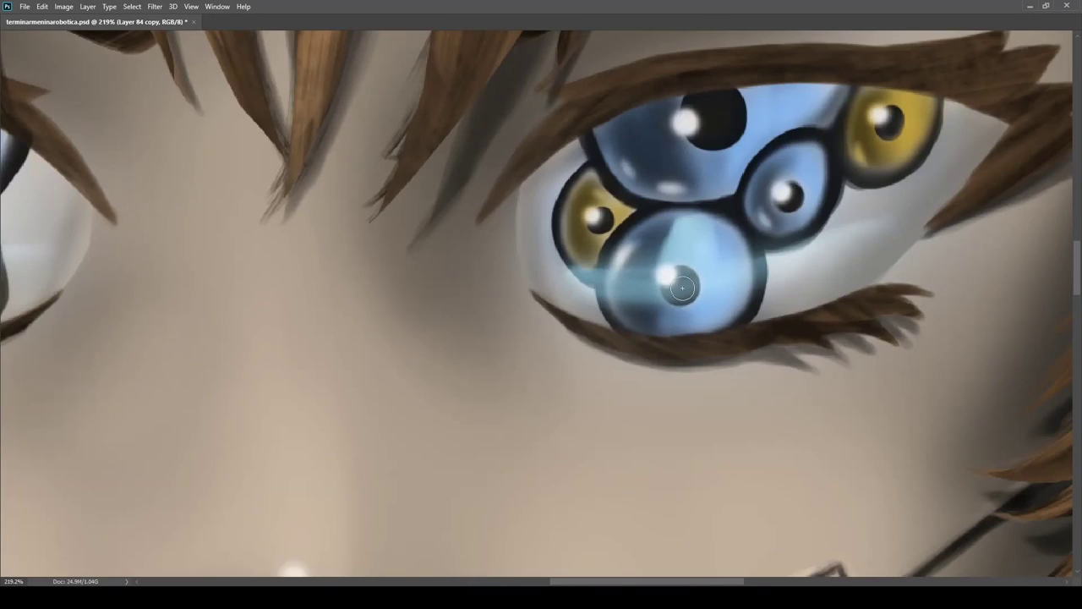
Paint soft dark shadows on a new layer beneath the hair, around the outer corner of the eye opposite the forehead eye
{"action": "key", "text": "ctrl+shift+n"}
{"action": "scroll", "coordinate": [683, 286], "scroll_direction": "down", "scroll_amount": 6}
{"action": "scroll", "coordinate": [478, 316], "scroll_direction": "up", "scroll_amount": 4}
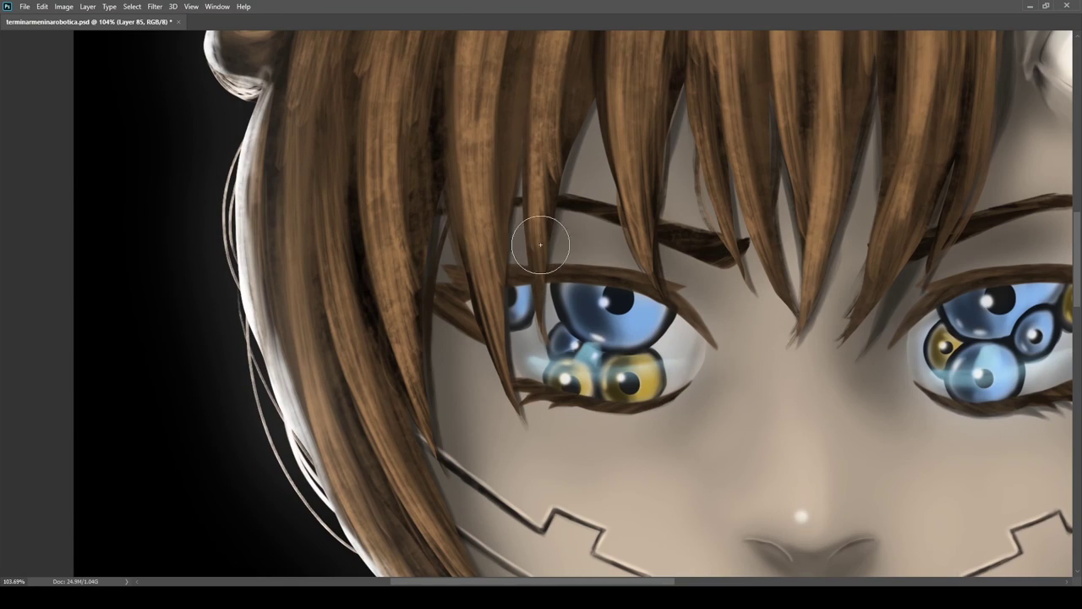
{"action": "key", "text": "bracketright"}
{"action": "key", "text": "bracketright"}
{"action": "mouse_move", "coordinate": [467, 346]}
{"action": "left_mouse_down"}
{"action": "mouse_move", "coordinate": [481, 379]}
{"action": "mouse_move", "coordinate": [446, 219]}
{"action": "mouse_move", "coordinate": [466, 285]}
{"action": "left_mouse_up"}
{"action": "left_click_drag", "start_coordinate": [101, 442], "coordinate": [94, 444]}
{"action": "left_click_drag", "start_coordinate": [449, 240], "coordinate": [477, 378]}
{"action": "left_click_drag", "start_coordinate": [443, 258], "coordinate": [442, 296]}
{"action": "scroll", "coordinate": [493, 251], "scroll_direction": "down", "scroll_amount": 2}
{"action": "scroll", "coordinate": [510, 241], "scroll_direction": "up", "scroll_amount": 2}
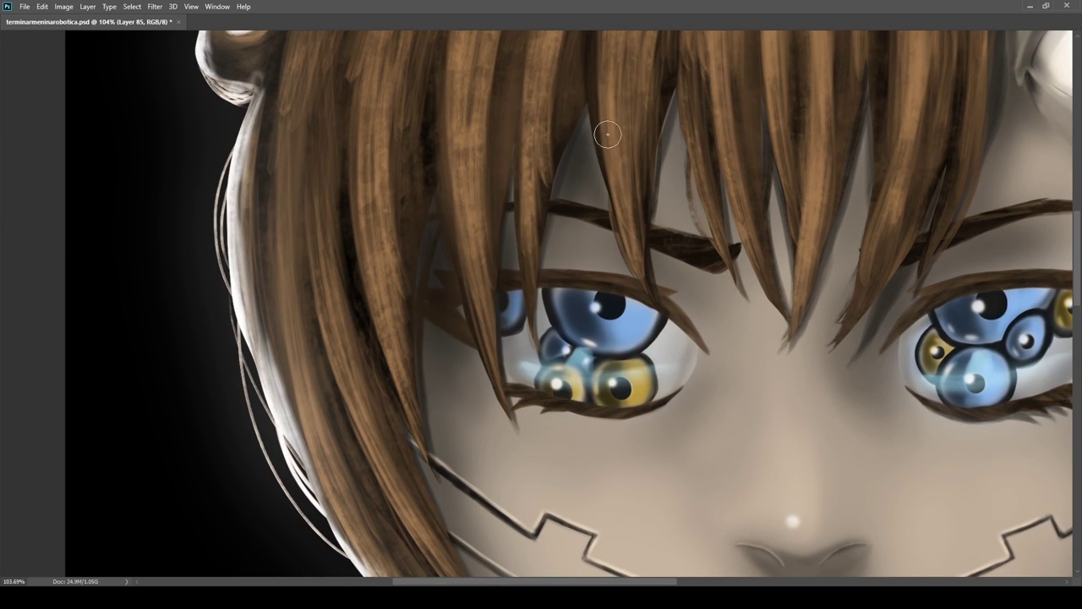
Add a white dated signature on the black background beside the neck and save the file
{"action": "scroll", "coordinate": [442, 174], "scroll_direction": "down", "scroll_amount": 4}
{"action": "scroll", "coordinate": [422, 174], "scroll_direction": "up", "scroll_amount": 2}
{"action": "scroll", "coordinate": [417, 452], "scroll_direction": "down", "scroll_amount": 4}
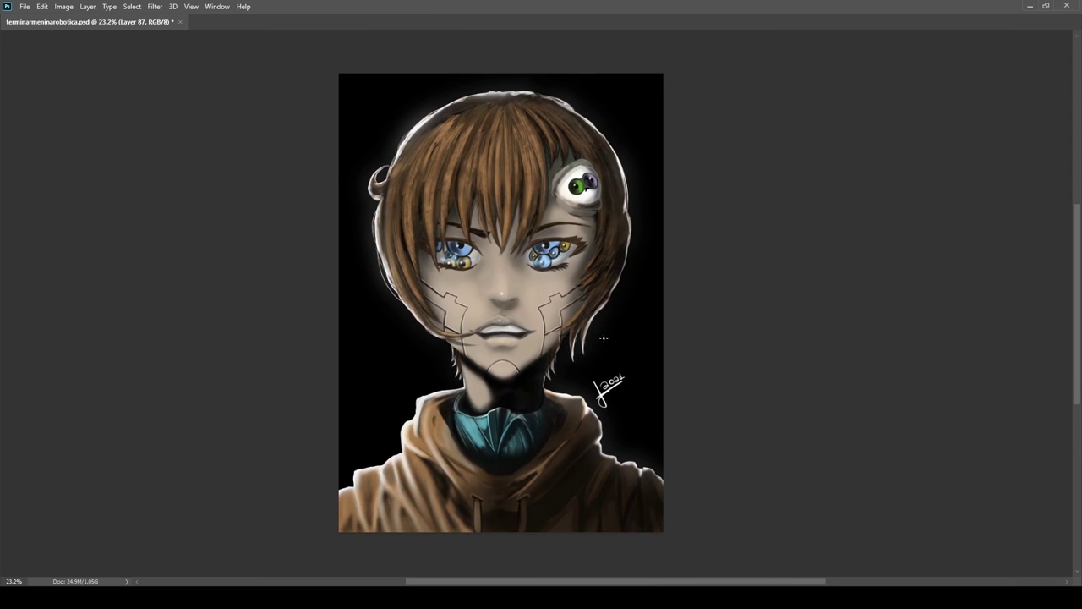
{"action": "key", "text": "ctrl+s"}
Scatter fine pale particles over the black background around the figure and undo the last stroke
{"action": "left_click_drag", "start_coordinate": [772, 294], "coordinate": [758, 310]}
{"action": "key", "text": "ctrl+j"}
{"action": "key", "text": "ctrl+e"}
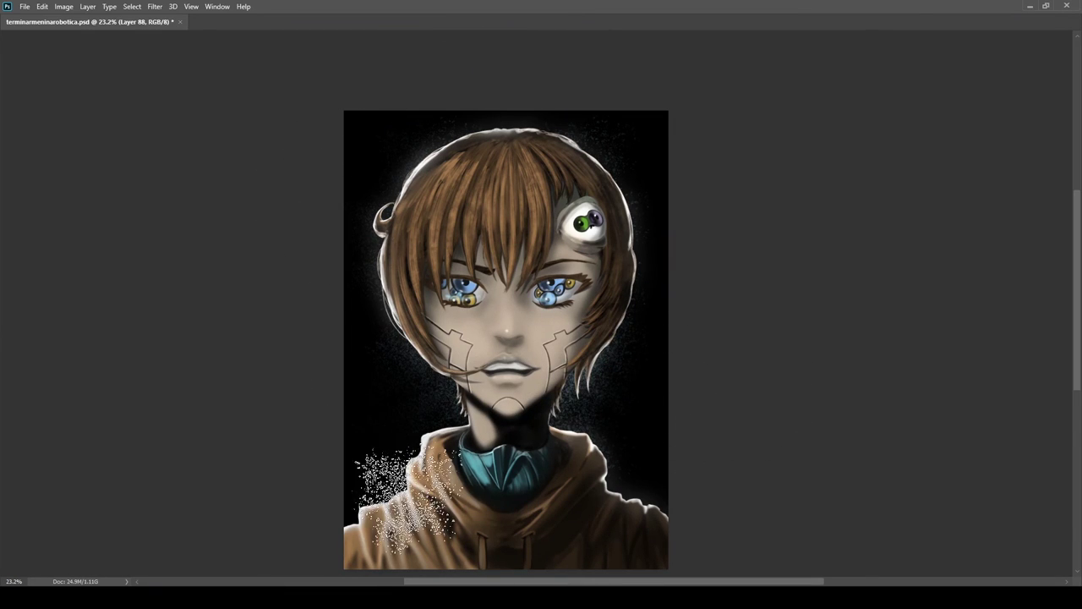
{"action": "key", "text": "ctrl+z"}
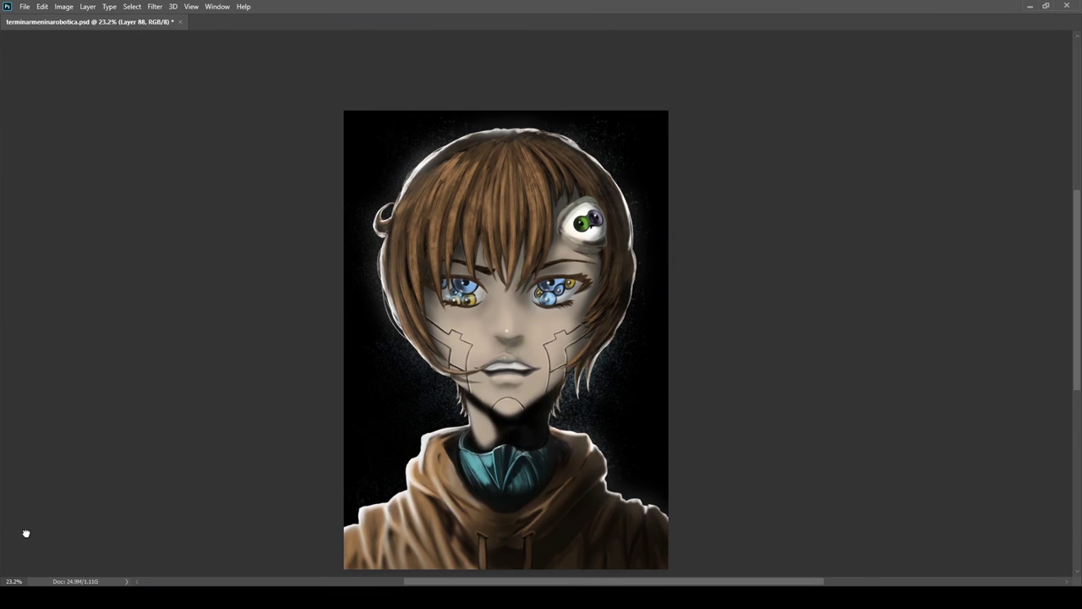